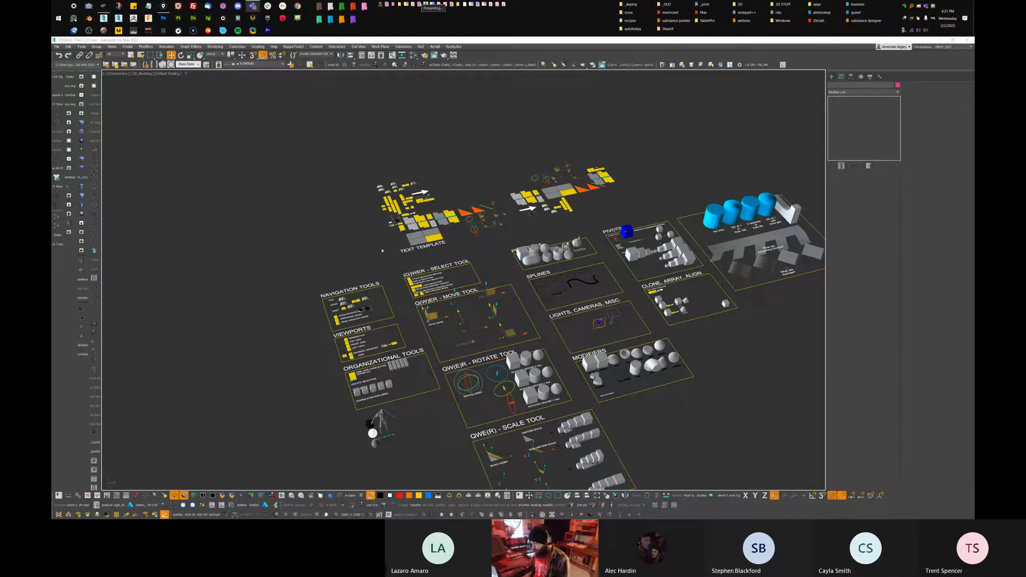
Look over the scene's tool boards, toggling between single and multiple viewports, and examine the Navigation Tools board up close
alt+middle_drag(444, 252, 418, 277)
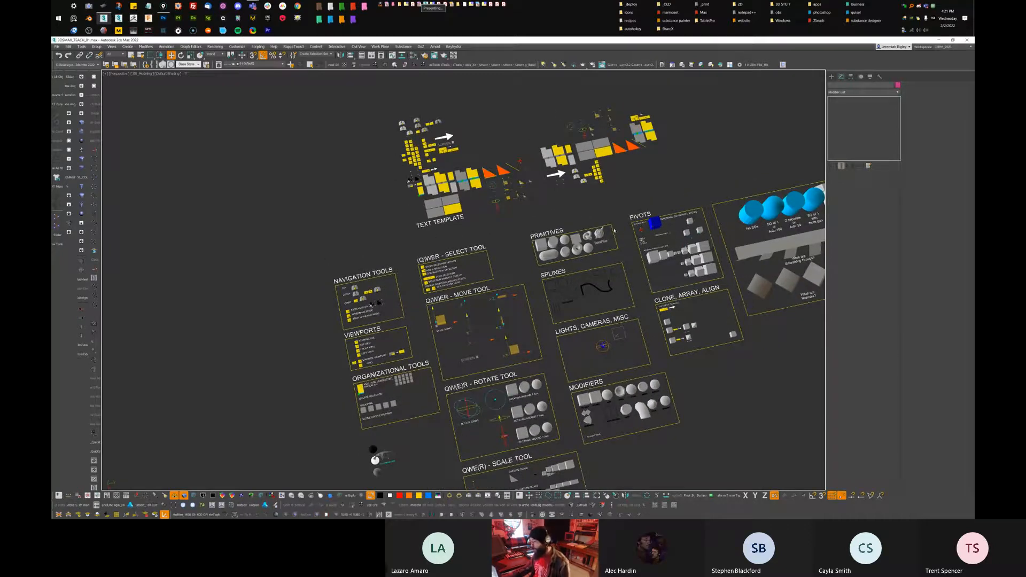
alt+middle_drag(620, 242, 526, 208)
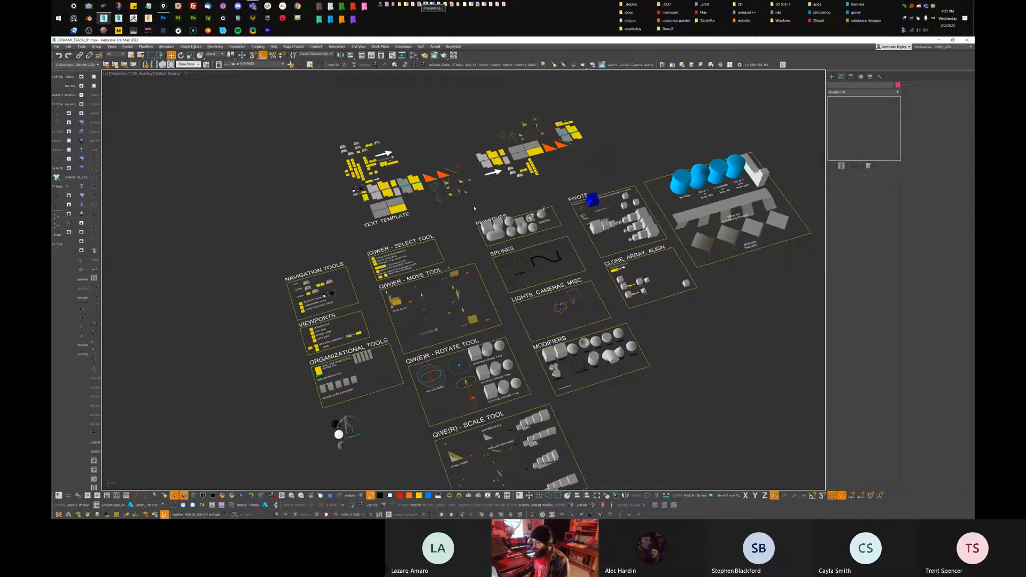
key(alt+w)
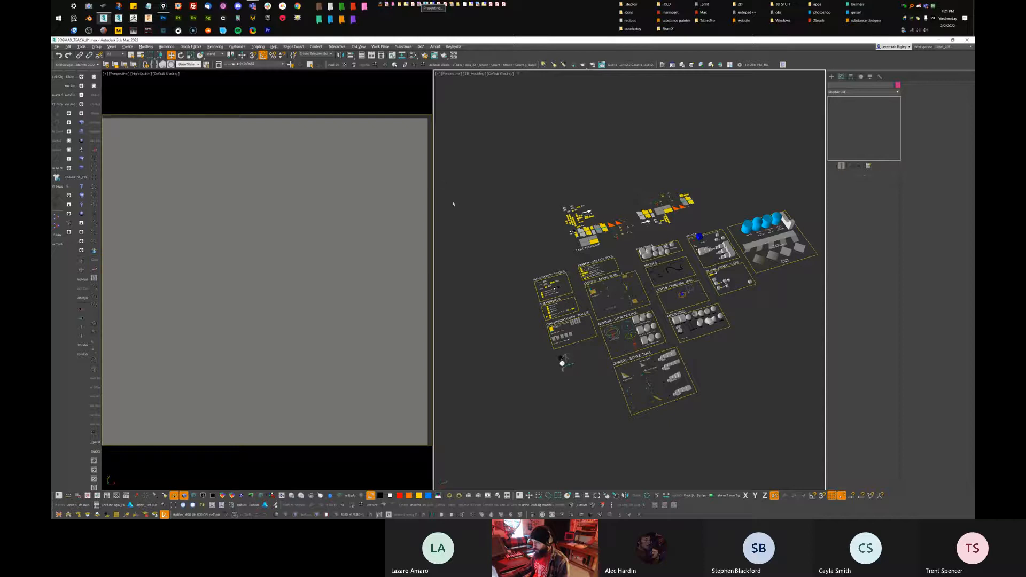
key(alt+w)
scroll(315, 219, up, 5)
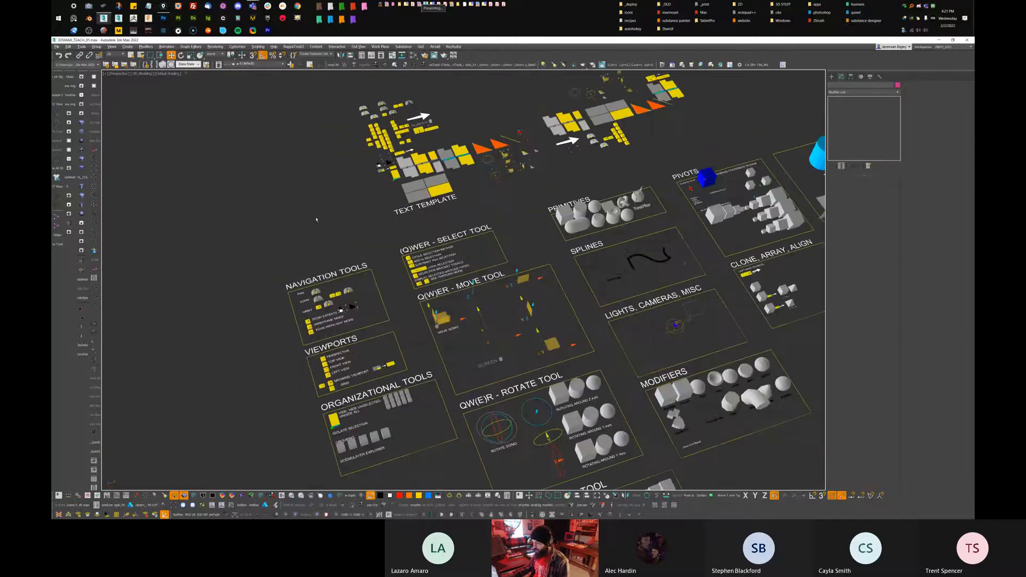
middle_drag(316, 219, 402, 228)
middle_drag(352, 296, 463, 245)
scroll(361, 266, up, 4)
scroll(432, 268, up, 5)
scroll(463, 245, up, 3)
scroll(466, 245, down, 3)
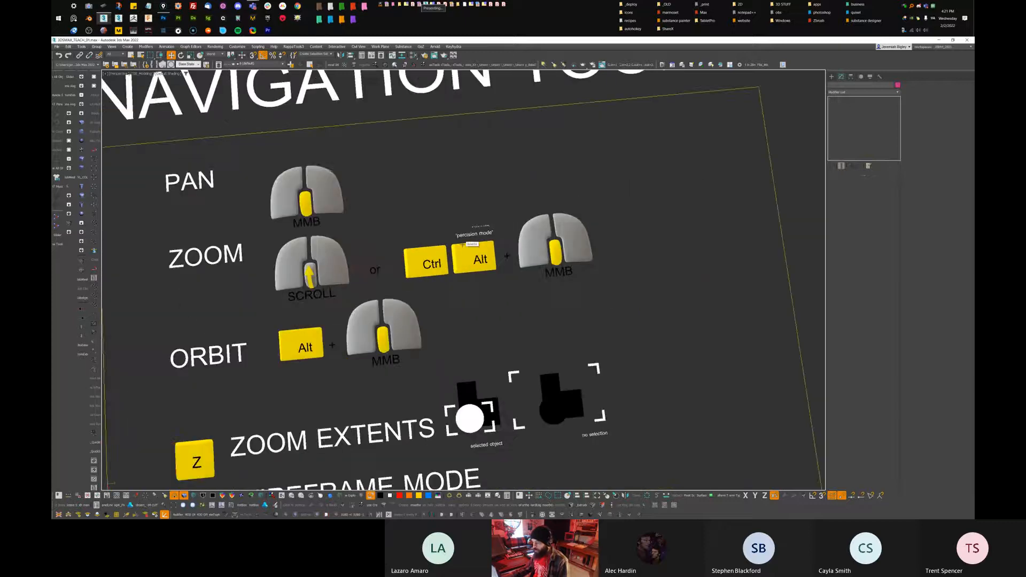
scroll(463, 244, up, 5)
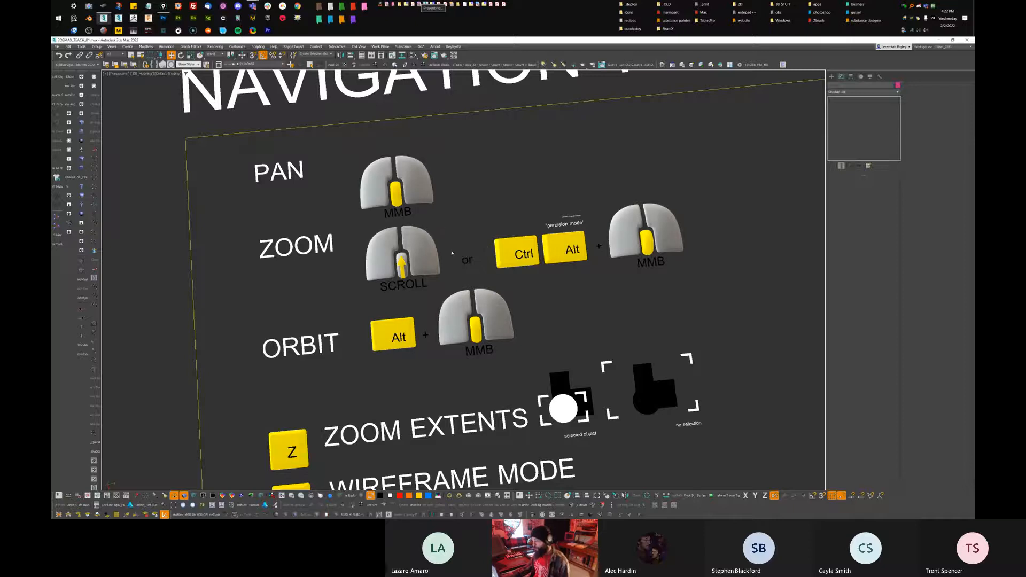
middle_drag(412, 249, 451, 263)
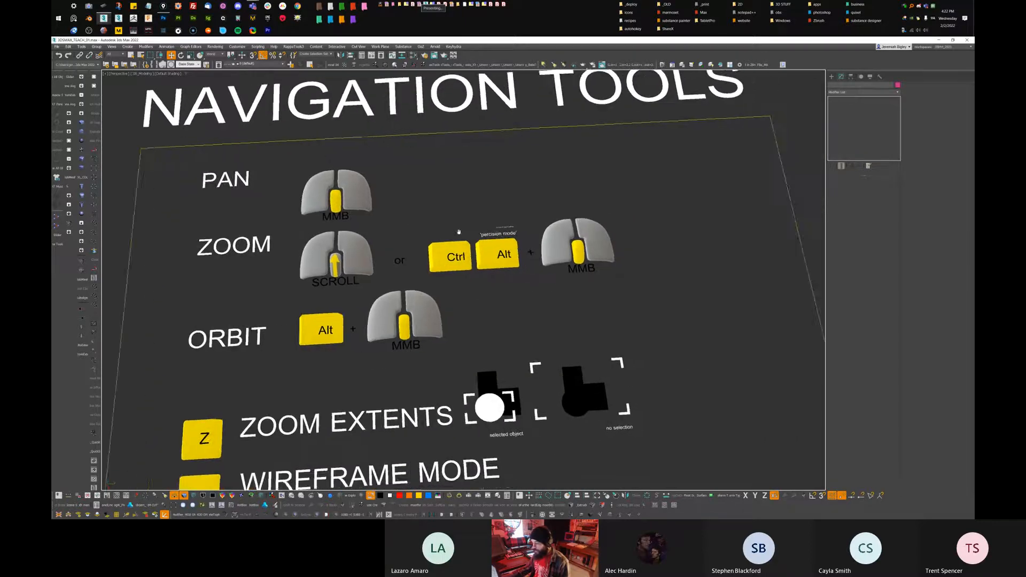
Demonstrate zooming in and out around the pan, zoom and orbit entries of the Navigation Tools board
scroll(511, 261, up, 4)
scroll(517, 255, down, 4)
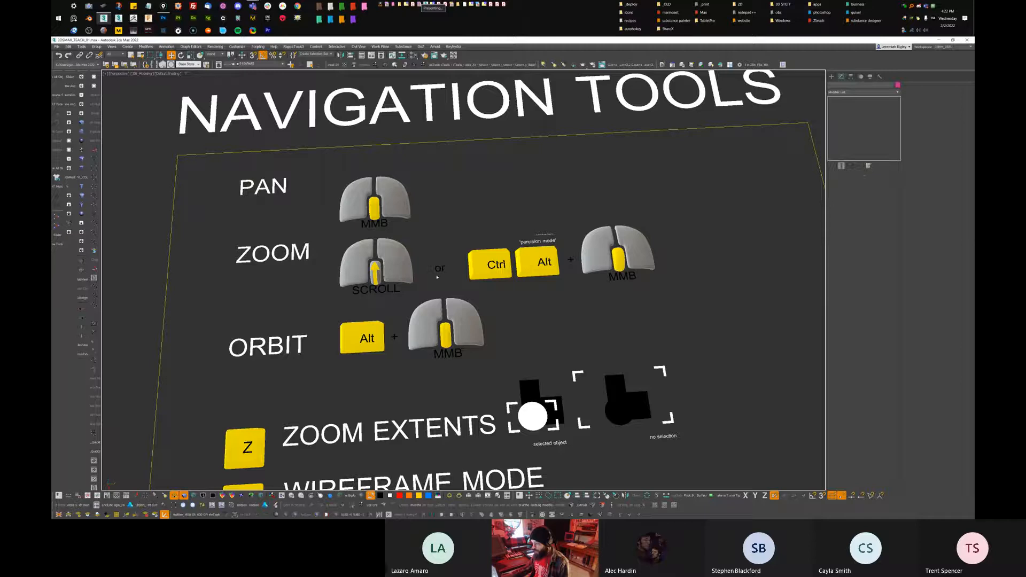
middle_drag(560, 283, 517, 291)
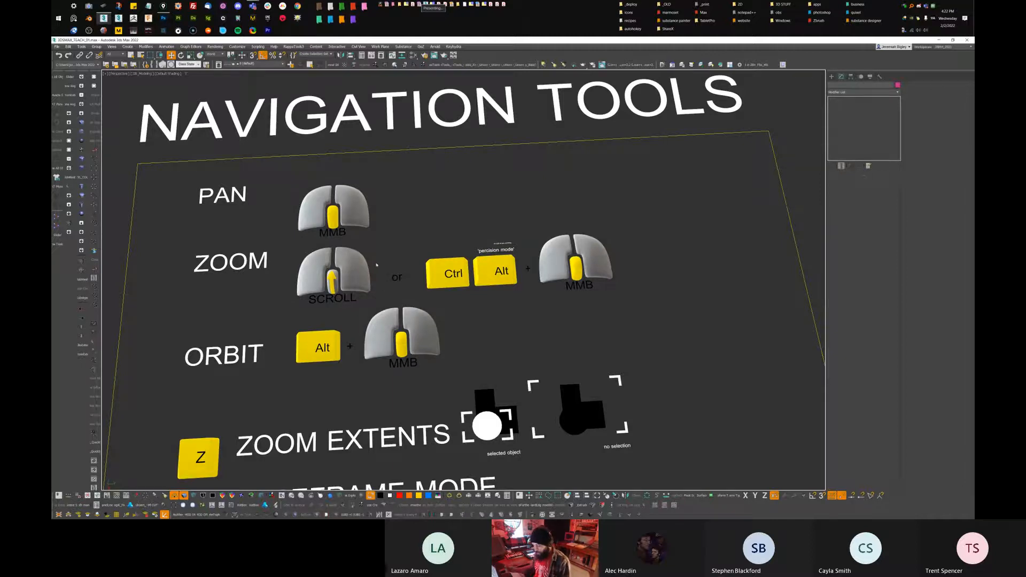
scroll(557, 314, up, 3)
scroll(555, 310, down, 5)
scroll(555, 310, up, 5)
scroll(556, 310, down, 2)
scroll(556, 311, down, 1)
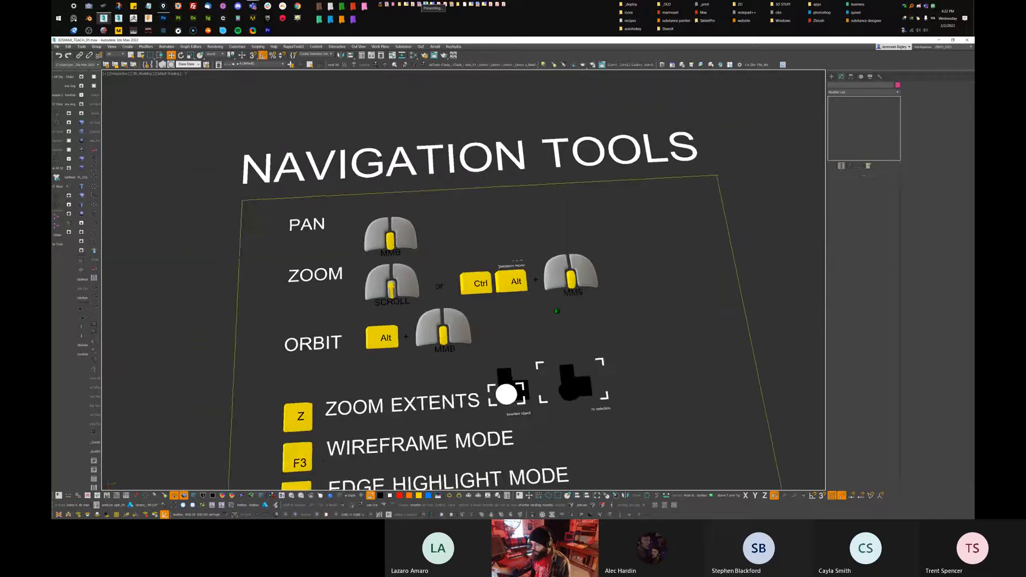
scroll(556, 310, up, 4)
scroll(557, 311, down, 4)
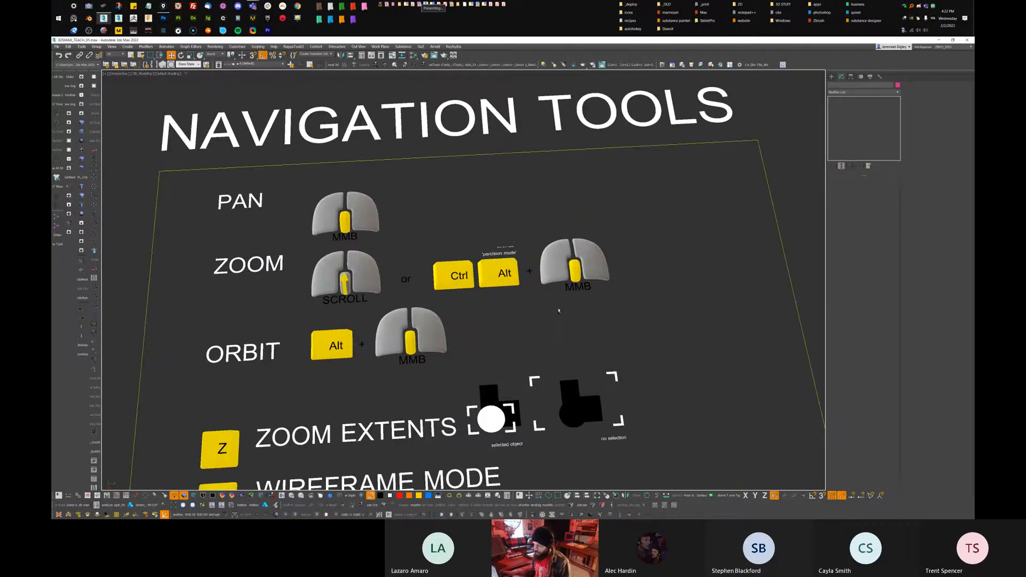
scroll(559, 310, down, 4)
scroll(558, 310, up, 5)
scroll(558, 311, down, 3)
scroll(559, 310, up, 2)
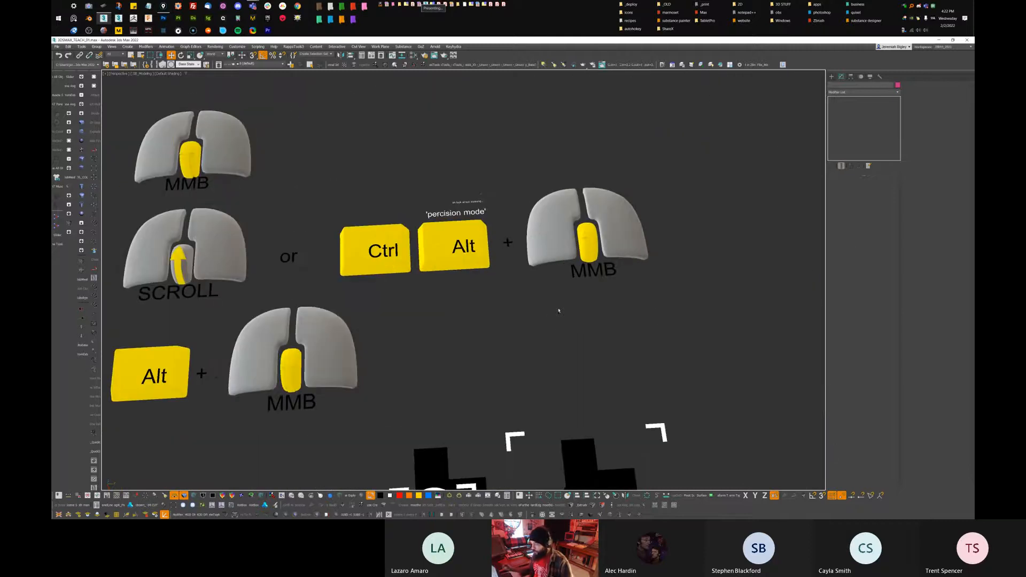
scroll(535, 298, down, 3)
scroll(538, 316, up, 5)
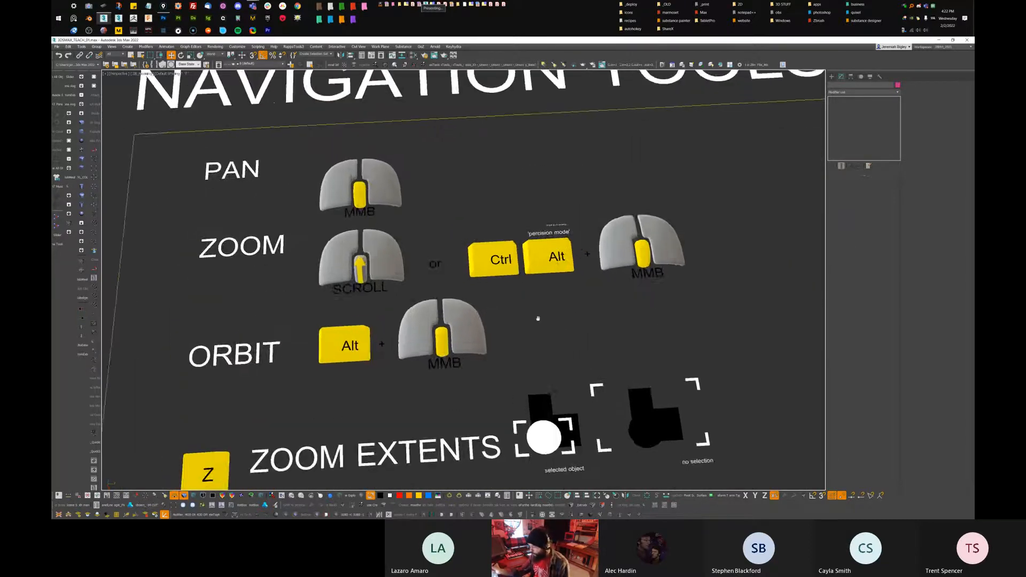
scroll(547, 309, down, 5)
scroll(545, 305, up, 1)
scroll(544, 304, down, 1)
Select the example figure marked "selected object" and frame it with Zoom Extents
middle_drag(545, 306, 535, 282)
drag(579, 355, 509, 447)
key(z)
mouse_move(604, 382)
alt+middle_down()
mouse_move(623, 351)
mouse_move(613, 377)
alt+middle_up()
Try deleting the selected example figure and framing the whole scene, and undo the deletion
key(Delete)
key(z)
alt+middle_drag(591, 297, 492, 316)
middle_drag(492, 315, 764, 302)
key(z)
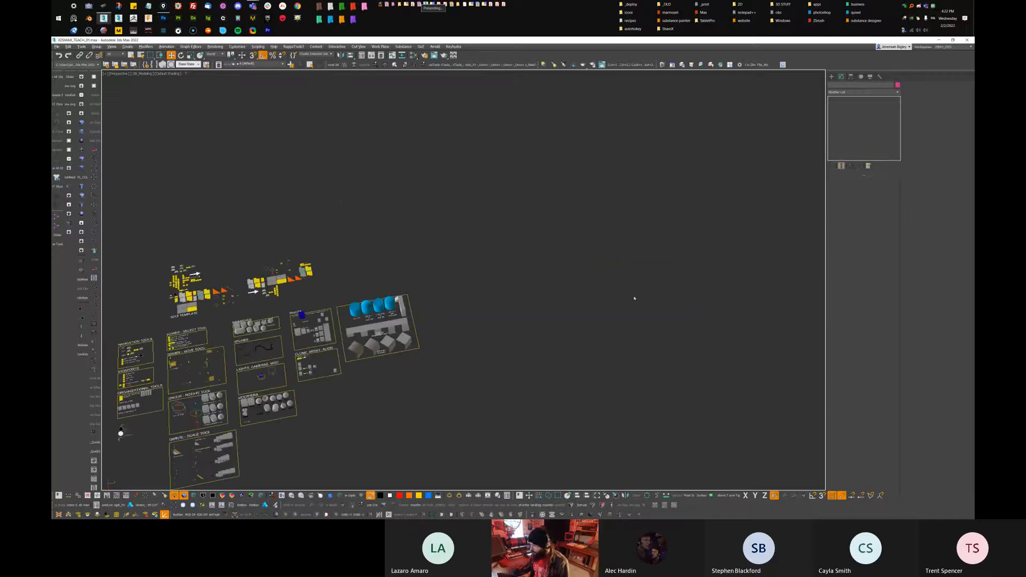
key(ctrl+z)
View the example figure in isolation, and return to the full scene framed with nothing selected
key(alt+q)
alt+middle_drag(512, 330, 554, 307)
key(alt+q)
click(547, 319)
key(z)
Examine the Navigation Tools board from its pan entry down to the edge highlight mode entry
middle_drag(356, 360, 469, 295)
scroll(427, 296, up, 2)
scroll(468, 294, up, 5)
middle_drag(558, 225, 503, 285)
scroll(503, 286, up, 4)
scroll(503, 286, down, 5)
scroll(503, 285, up, 4)
scroll(505, 289, down, 2)
scroll(520, 294, up, 2)
scroll(521, 288, up, 2)
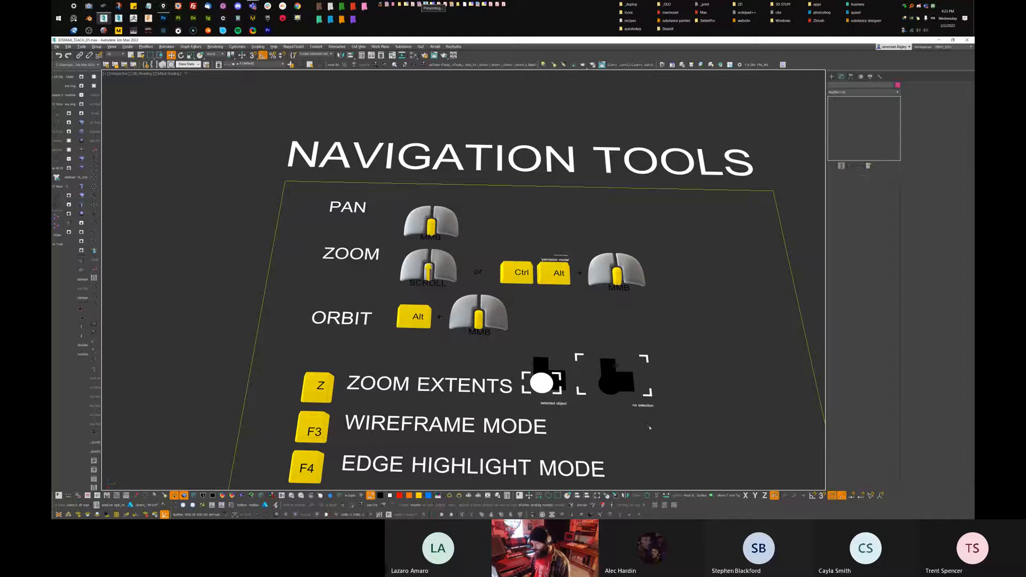
scroll(549, 352, down, 2)
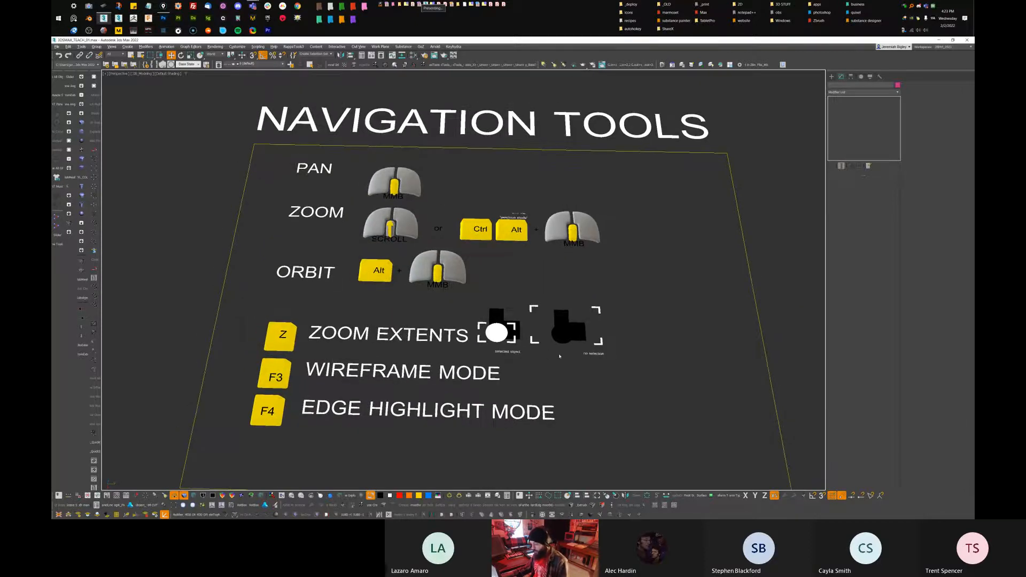
Compare Zoom Extents on the whole scene with Zoom Extents on the selected Navigation Tools board, and clear the selection
key(z)
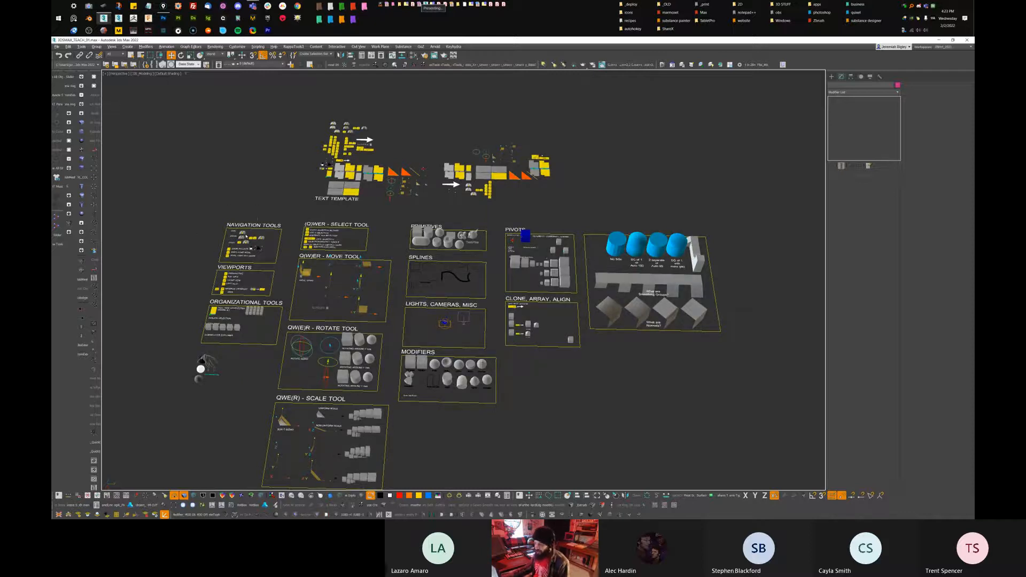
drag(273, 205, 218, 262)
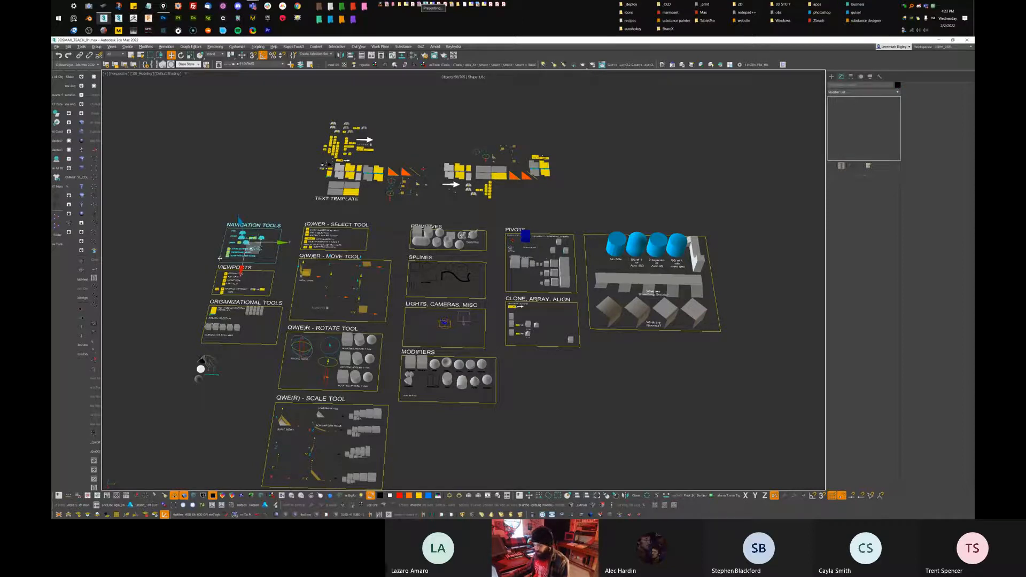
key(z)
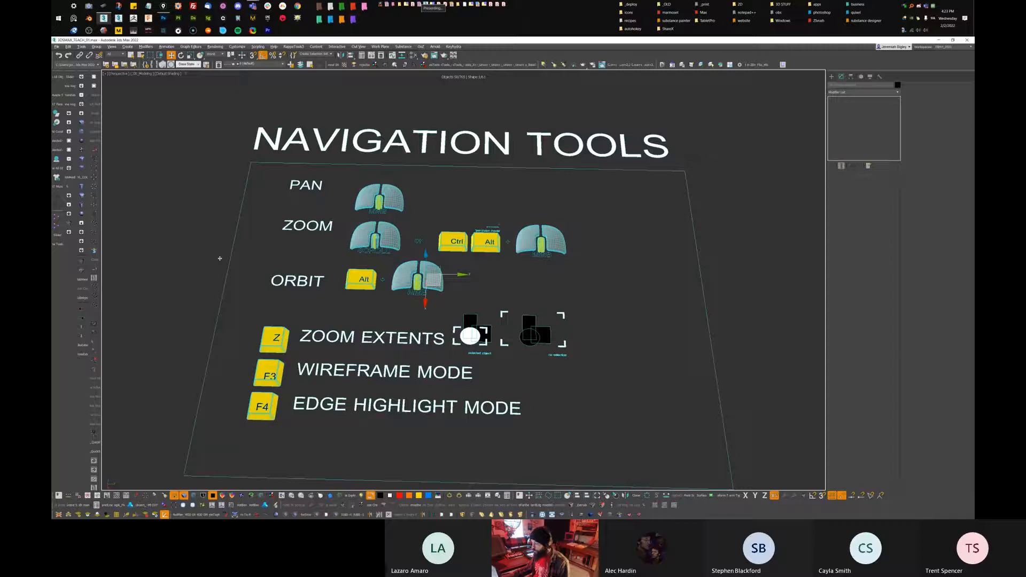
click(179, 242)
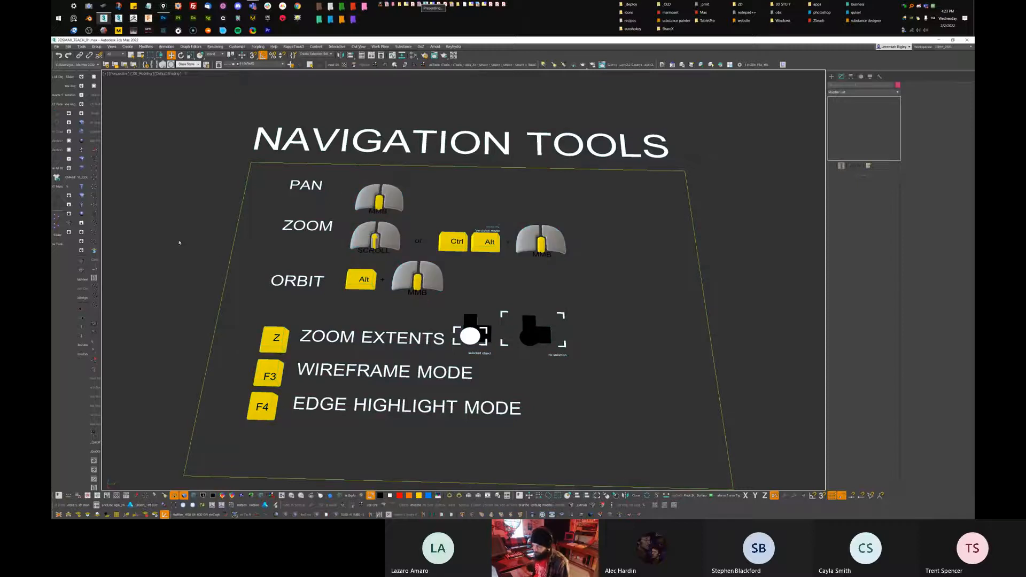
Show the Navigation Tools board in wireframe mode and return it to shaded display
alt+middle_drag(446, 295, 462, 299)
middle_drag(430, 314, 467, 277)
scroll(460, 275, up, 3)
middle_drag(443, 331, 482, 292)
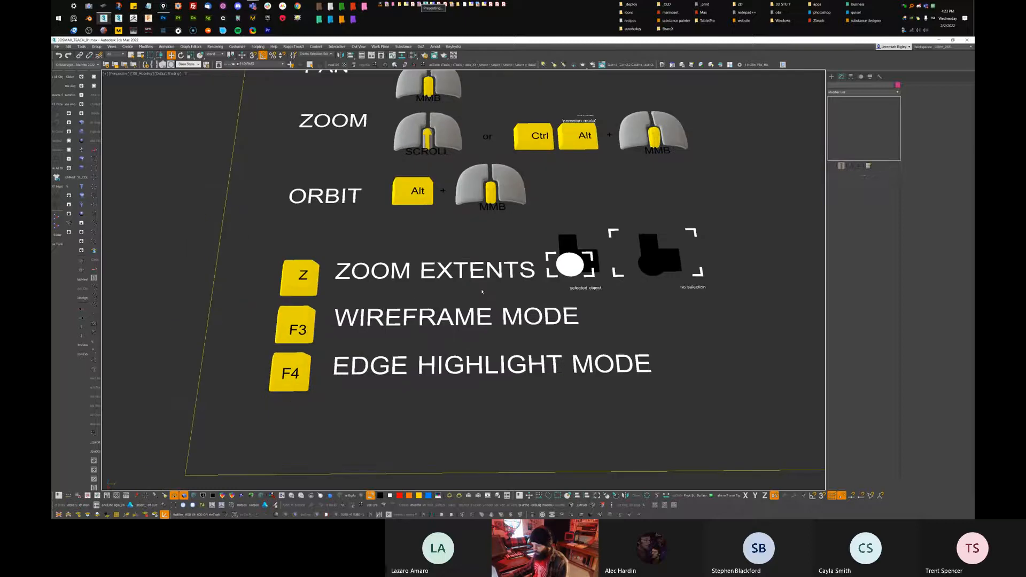
key(F3)
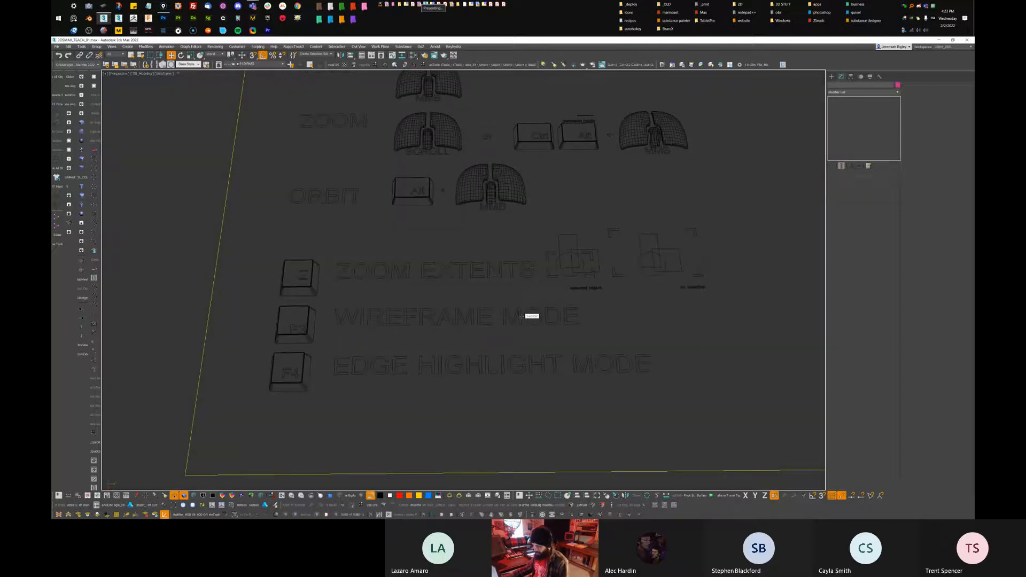
mouse_move(524, 315)
alt+middle_down()
mouse_move(483, 321)
mouse_move(488, 293)
mouse_move(517, 298)
mouse_move(501, 246)
mouse_move(582, 229)
mouse_move(538, 259)
mouse_move(325, 143)
mouse_move(528, 307)
alt+middle_up()
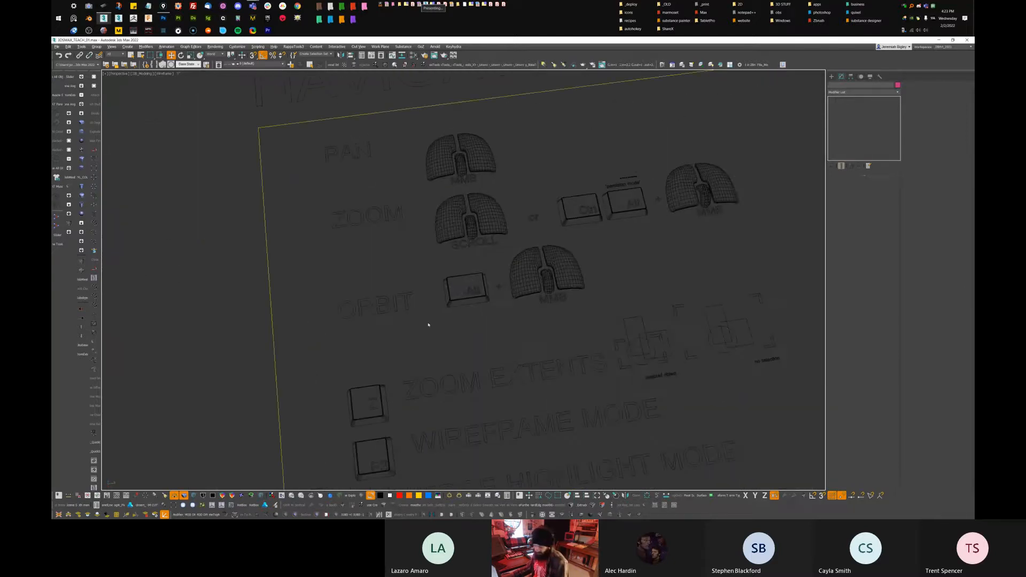
key(F3)
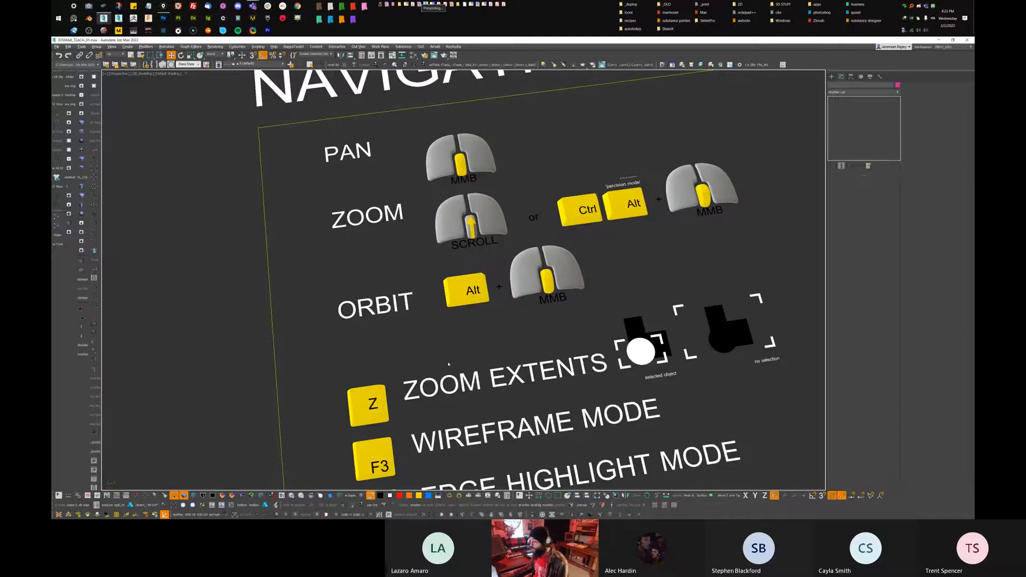
Turn on edge highlight mode to show mesh edges over the shaded Navigation Tools models
middle_drag(447, 364, 430, 241)
scroll(430, 240, up, 3)
scroll(454, 299, down, 3)
middle_drag(501, 369, 461, 334)
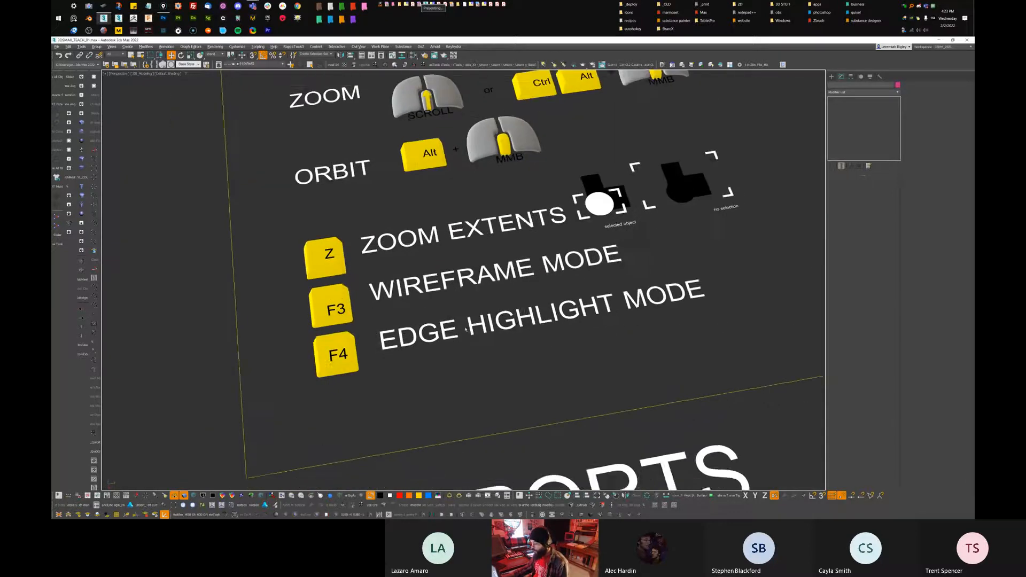
key(F4)
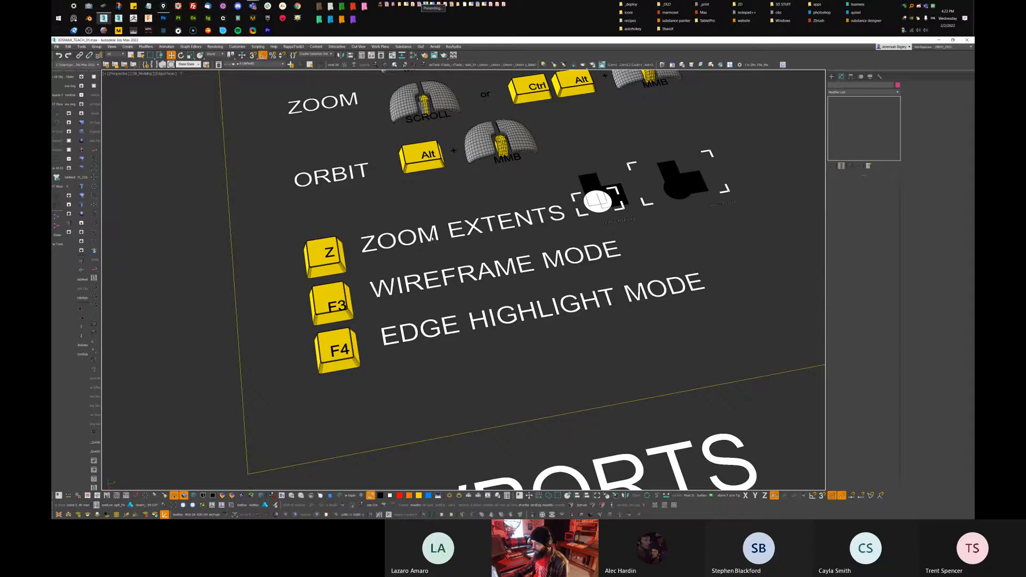
Inspect the highlighted edges on the keycaps, and select the left half of the mouse beside the Orbit entry
alt+middle_drag(460, 333, 374, 221)
scroll(373, 221, up, 10)
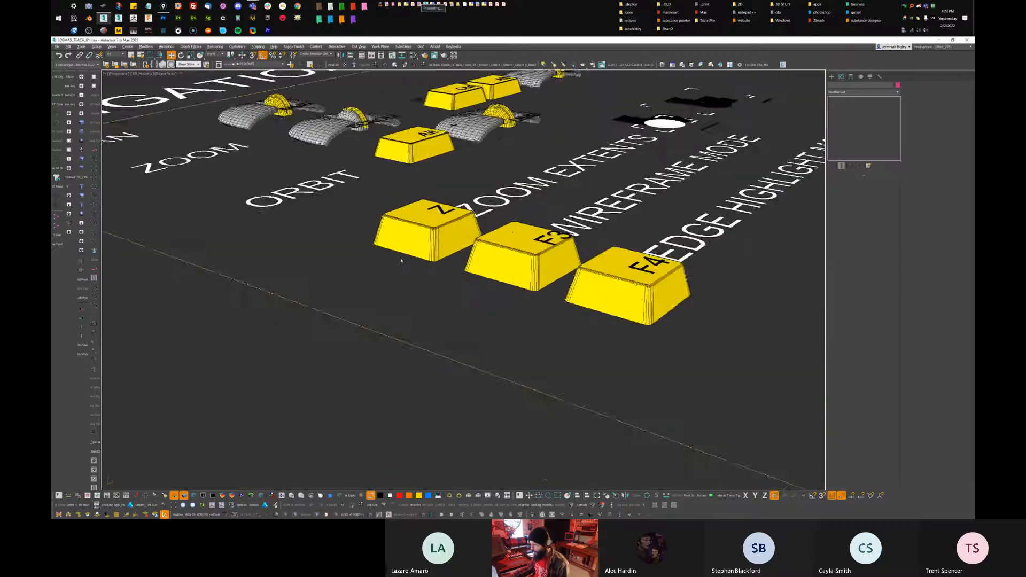
alt+middle_drag(391, 274, 371, 277)
middle_drag(630, 126, 511, 268)
alt+middle_drag(511, 268, 536, 306)
click(502, 259)
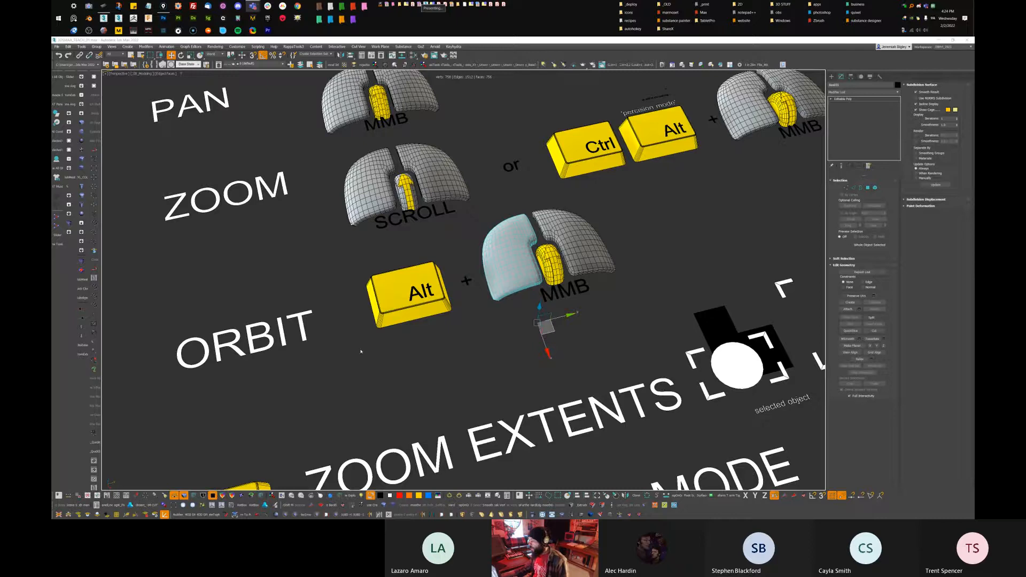
Examine the Navigation Tools and Viewports boards with edge highlighting on
scroll(572, 298, down, 3)
middle_drag(579, 297, 522, 255)
scroll(552, 332, up, 1)
scroll(546, 316, down, 4)
scroll(547, 316, down, 2)
alt+middle_drag(514, 441, 516, 430)
scroll(515, 430, up, 6)
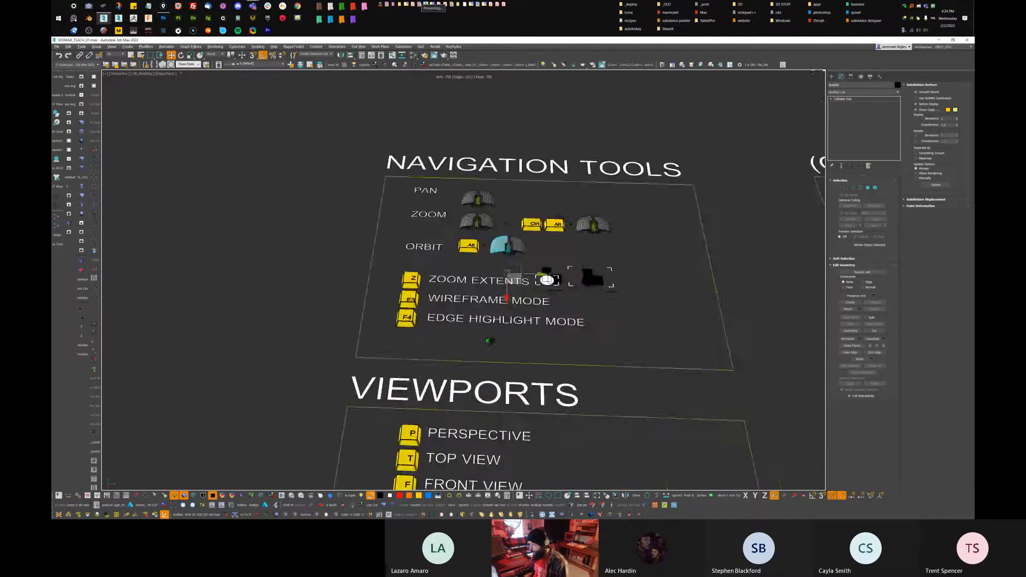
alt+middle_drag(528, 359, 494, 395)
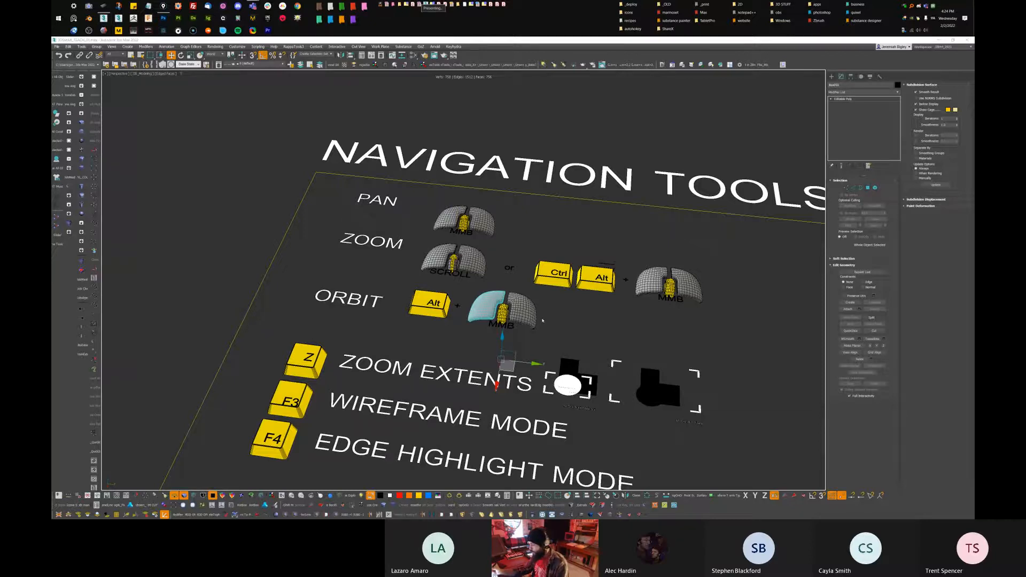
Open Wacom Tablet Properties and move its window clear of the Navigation Tools board to compare pen settings with viewport navigation
key(super)
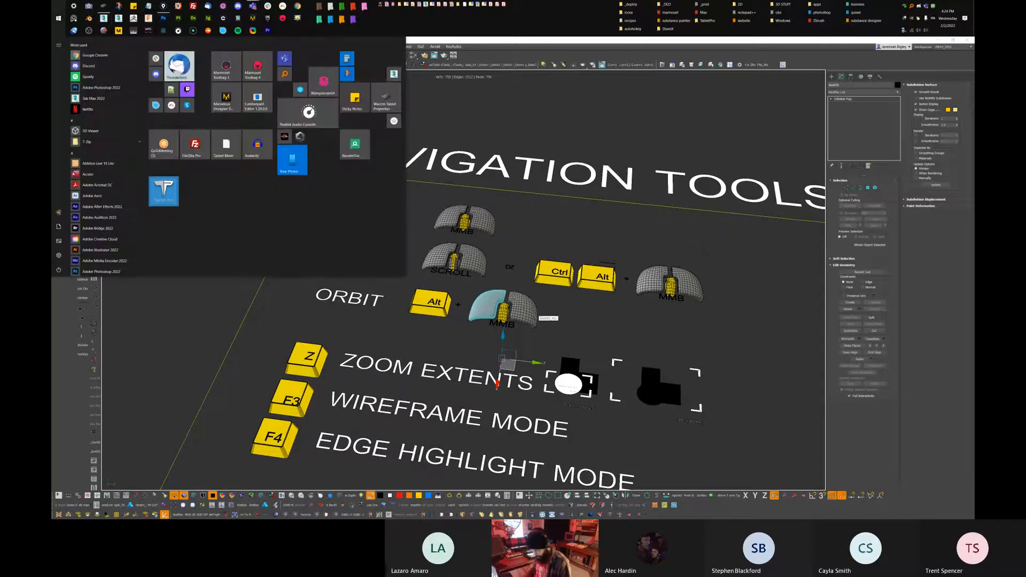
text(wacom)
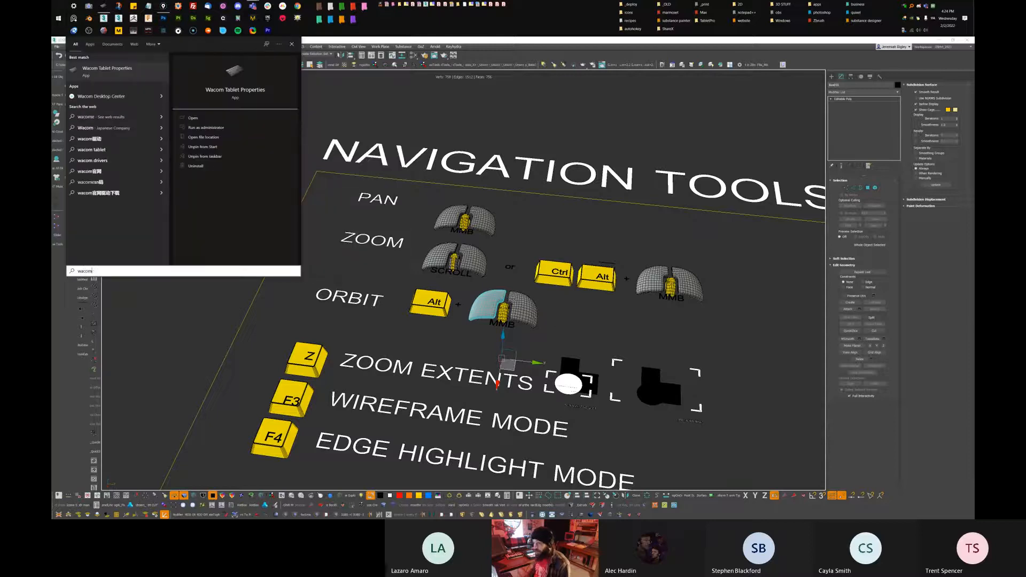
key(Return)
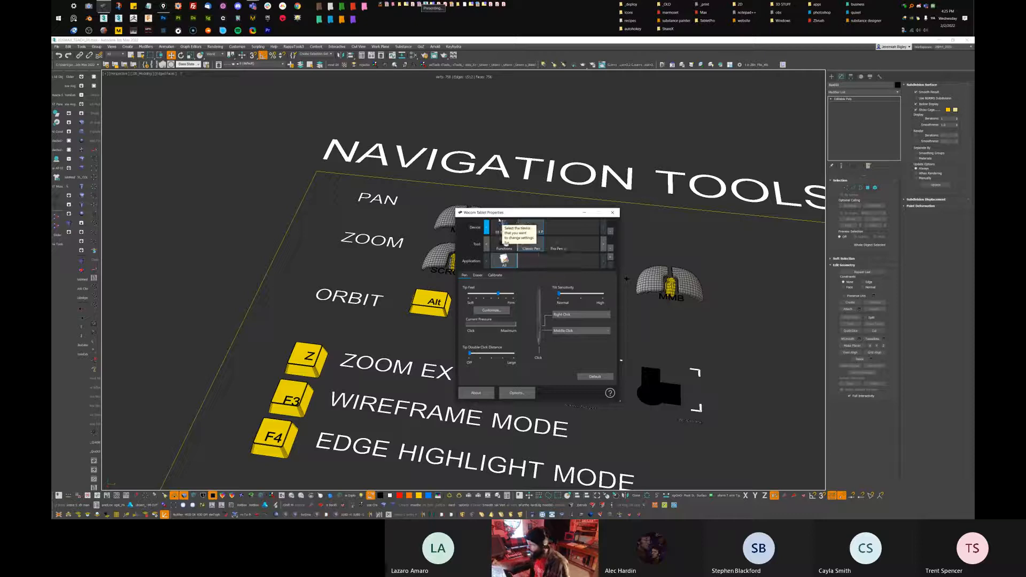
drag(527, 216, 191, 110)
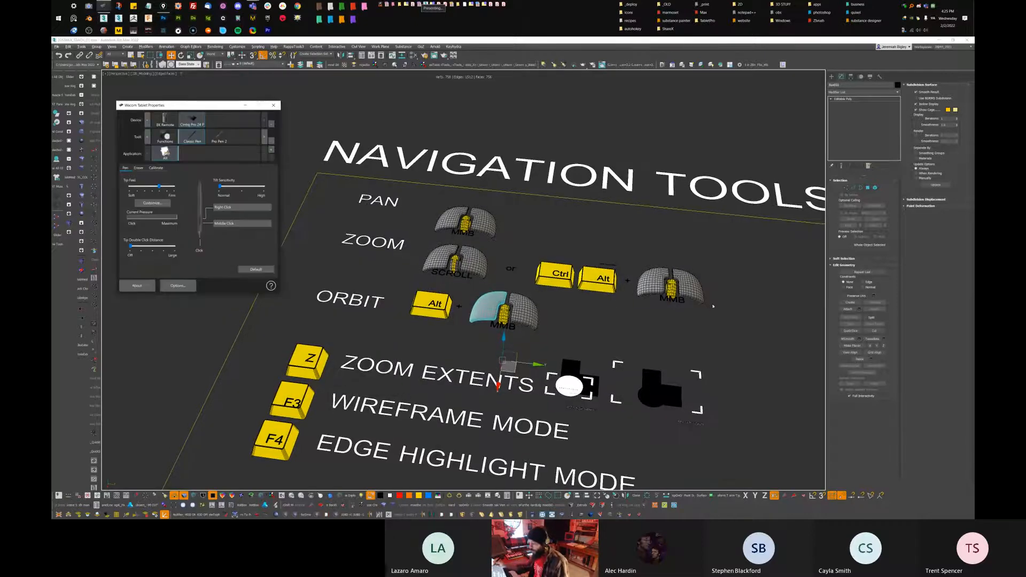
middle_drag(705, 303, 384, 201)
drag(207, 106, 203, 85)
middle_drag(535, 341, 620, 334)
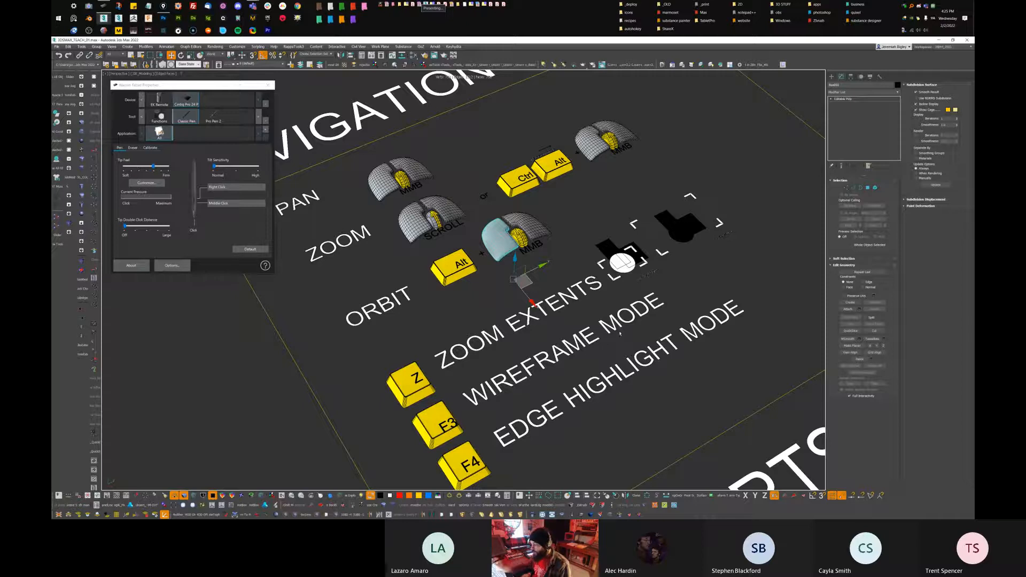
Move the halves of the mouse models beside the Orbit, Zoom and Ctrl+Alt entries out of place
drag(504, 241, 540, 212)
drag(500, 239, 501, 217)
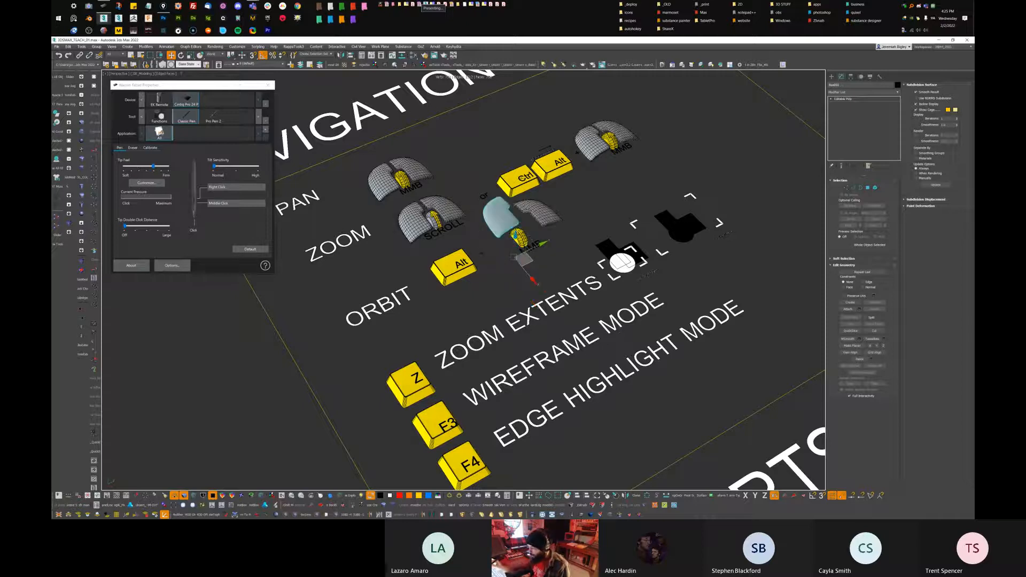
drag(517, 180, 518, 170)
drag(540, 214, 546, 203)
drag(592, 143, 618, 127)
drag(447, 209, 448, 197)
click(424, 212)
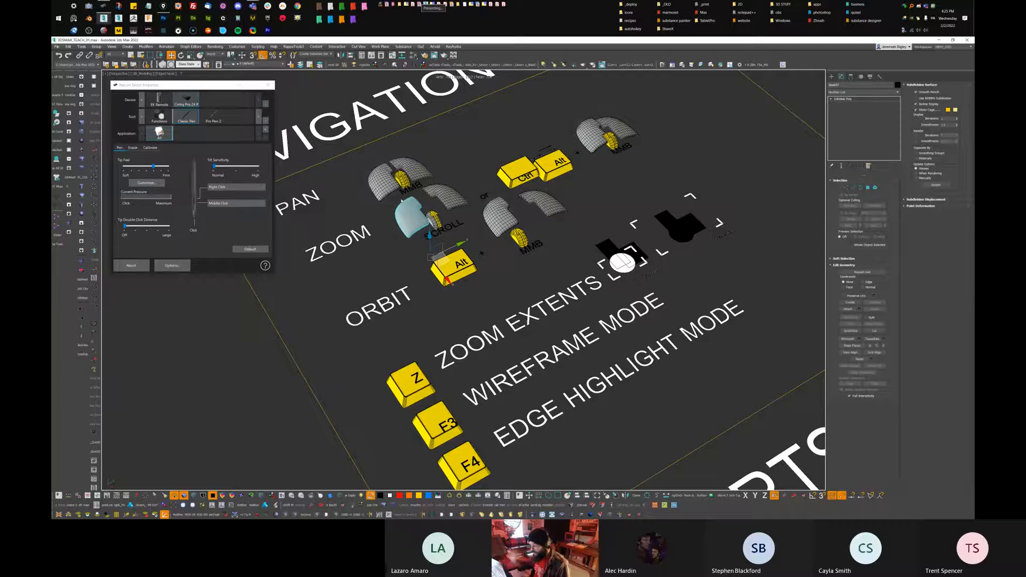
Undo the moves of the mouse pieces until every half is back in place and the selection is cleared
key(ctrl+z)
key(ctrl+z)
key(ctrl+z)
key(ctrl+z)
key(ctrl+z)
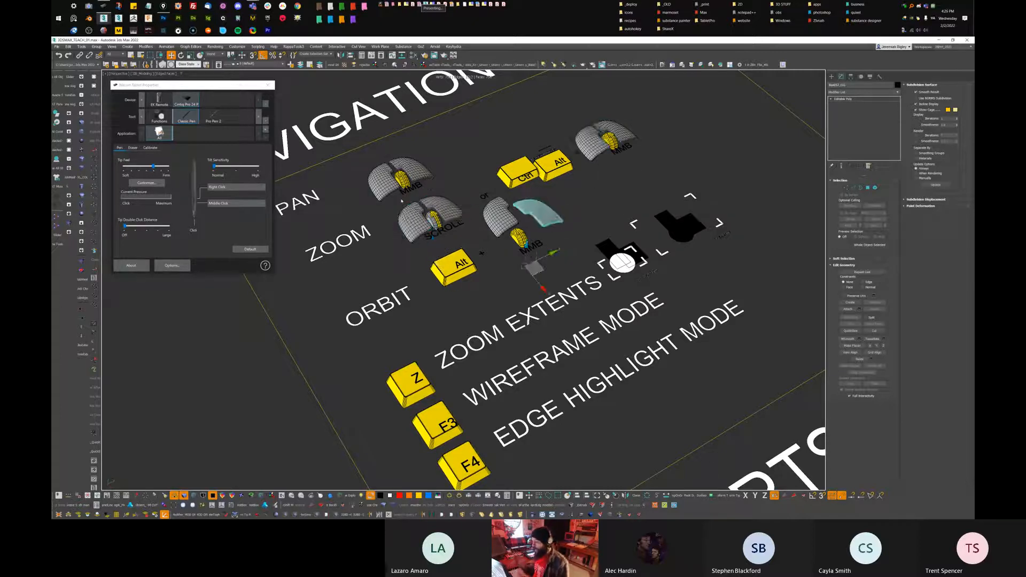
key(ctrl+z)
key(ctrl+z)
key(ctrl+z)
key(ctrl+z)
key(ctrl+z)
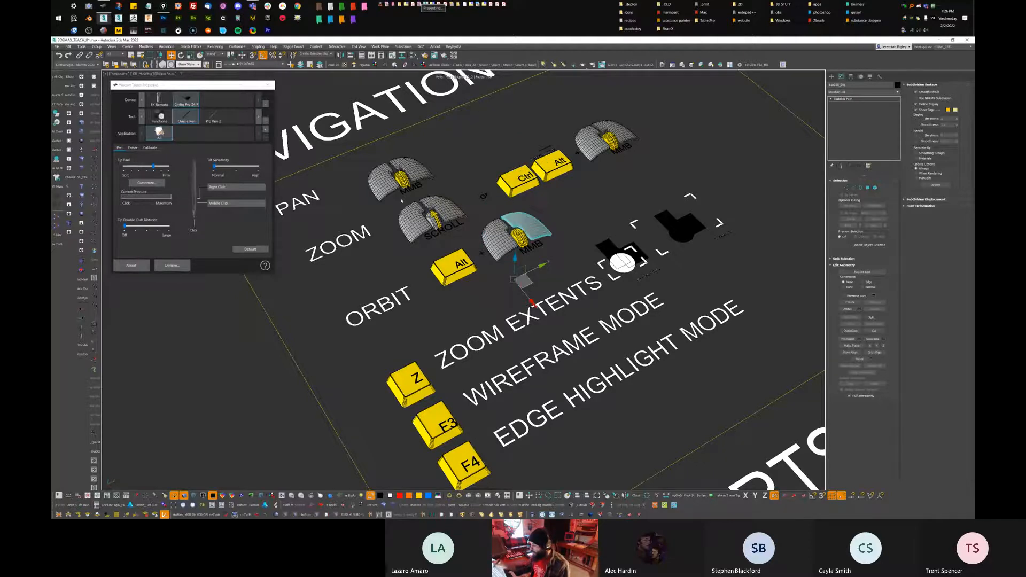
middle_drag(621, 287, 619, 325)
key(ctrl+z)
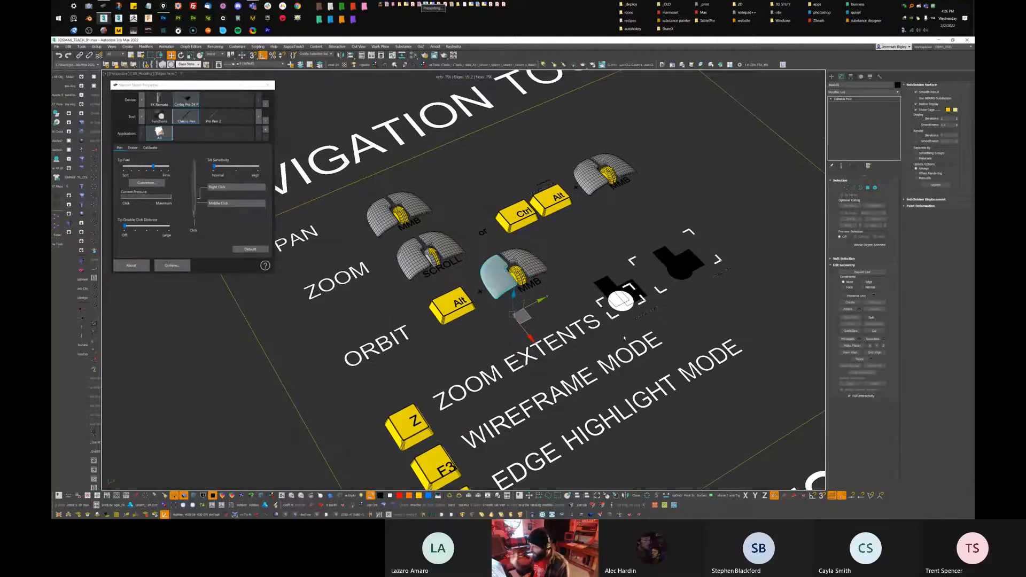
key(ctrl+z)
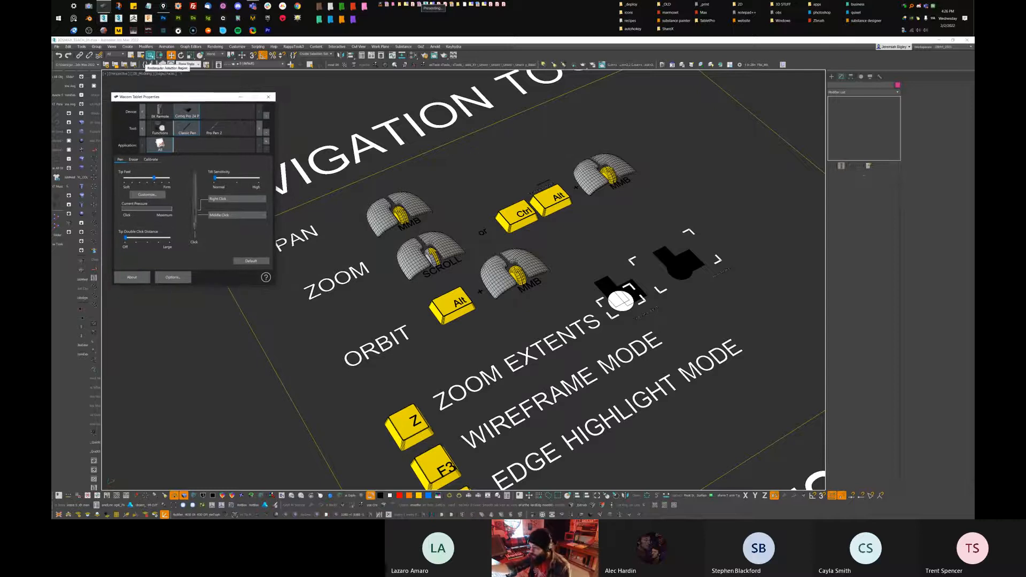
Lower the Wacom Tablet Properties window and view the Navigation Tools board from several angles
mouse_move(151, 57)
mouse_down()
mouse_move(174, 99)
mouse_move(172, 132)
mouse_move(151, 56)
mouse_move(151, 92)
mouse_up()
drag(692, 123, 747, 172)
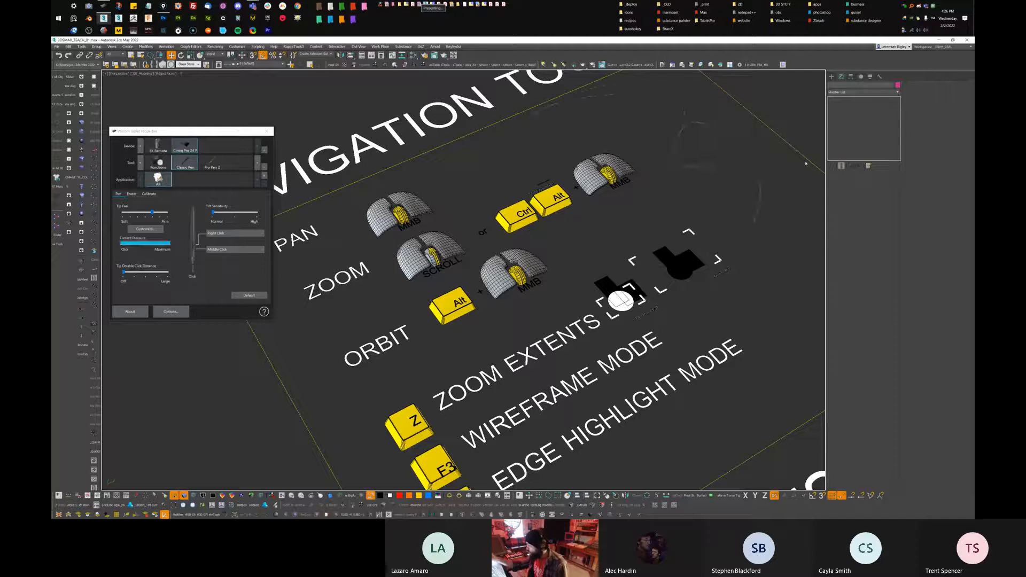
alt+middle_drag(733, 278, 681, 204)
click(680, 203)
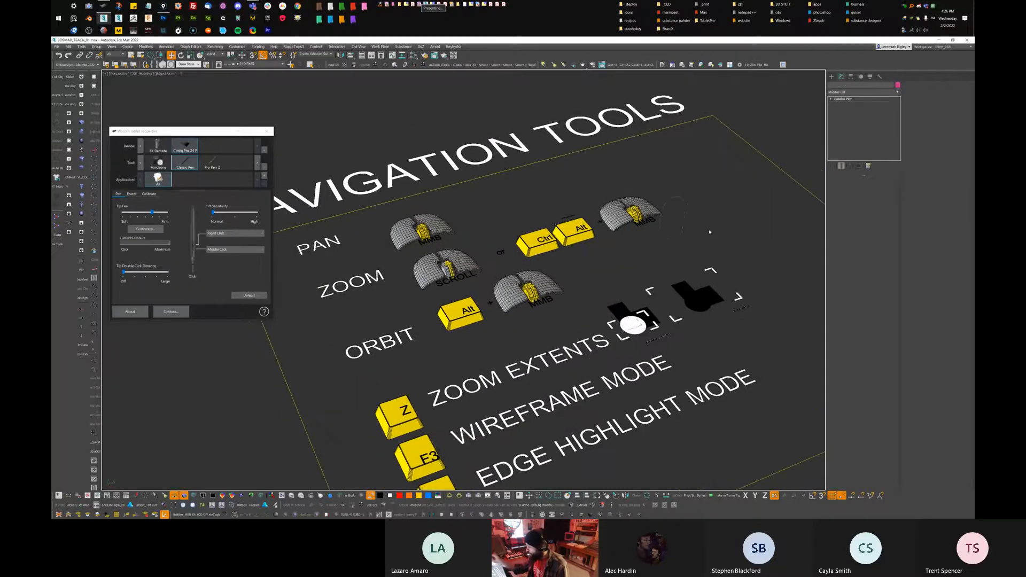
click(647, 206)
alt+middle_drag(644, 208, 682, 206)
click(684, 204)
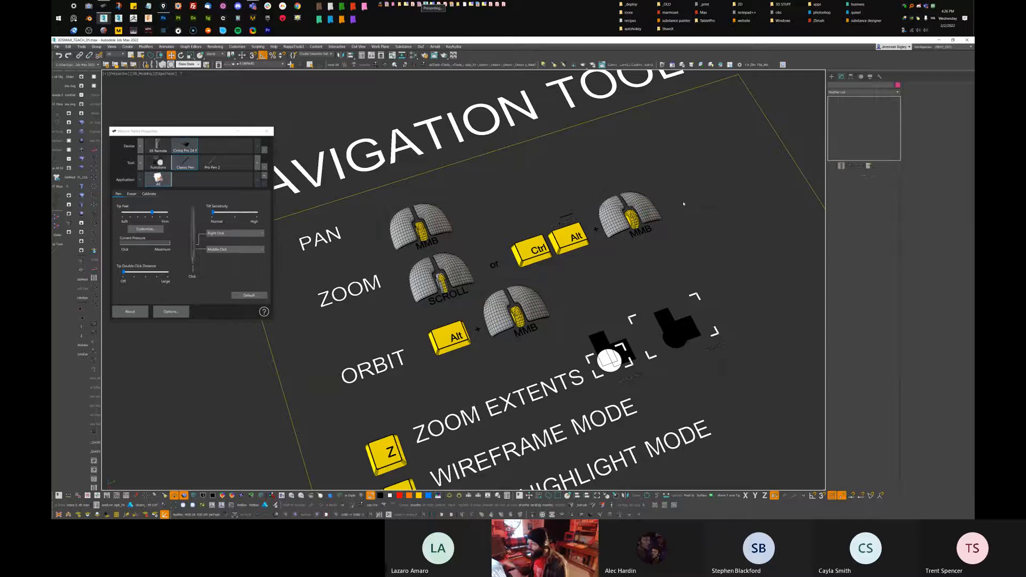
mouse_move(684, 203)
middle_down()
mouse_move(698, 187)
mouse_move(696, 200)
mouse_move(688, 188)
middle_up()
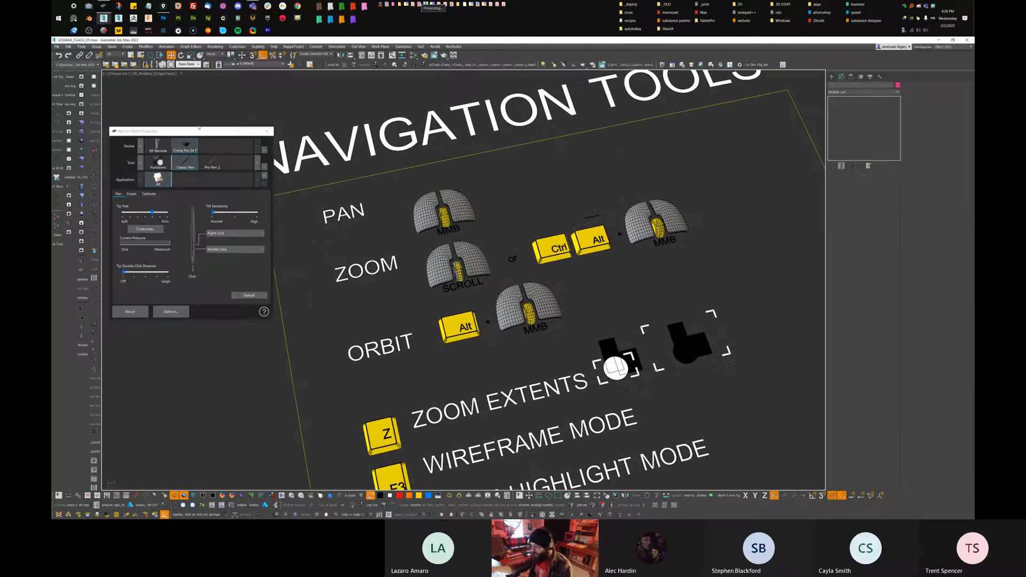
Place the Wacom Tablet Properties window over the board's edge and examine the Pan, Zoom and Orbit entries up close
drag(198, 129, 255, 202)
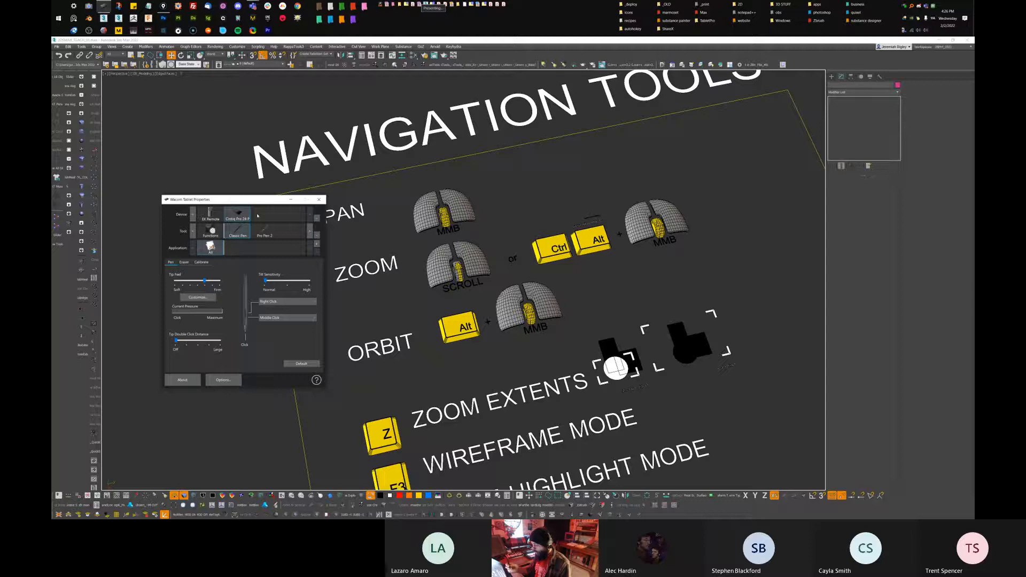
drag(257, 202, 308, 207)
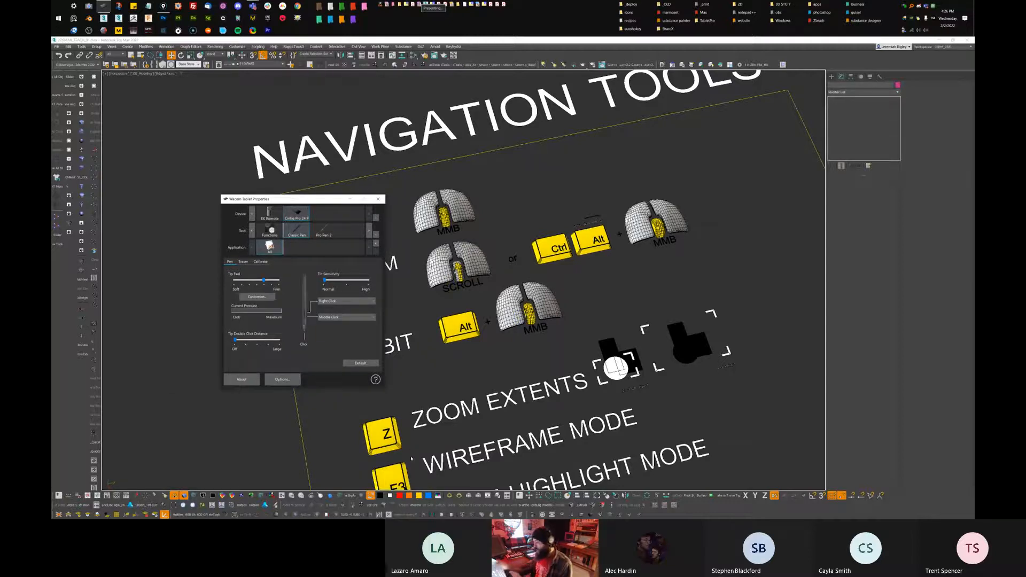
middle_drag(666, 238, 653, 291)
scroll(726, 220, up, 5)
middle_drag(555, 320, 682, 291)
scroll(682, 290, down, 3)
middle_drag(534, 262, 673, 317)
middle_drag(592, 278, 512, 238)
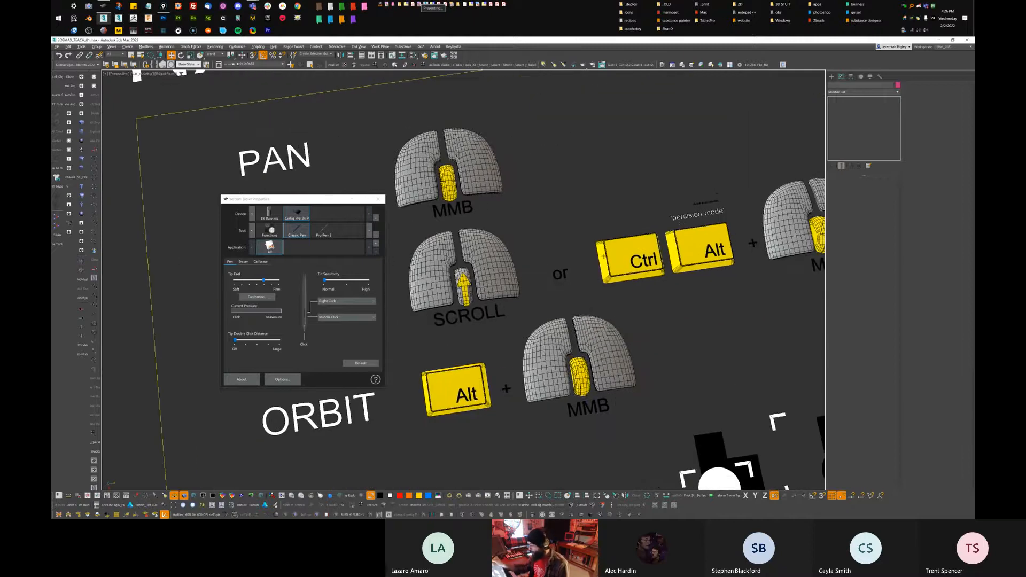
scroll(684, 219, down, 3)
mouse_move(681, 220)
ctrl+alt+middle_down()
mouse_move(677, 256)
mouse_move(673, 220)
ctrl+alt+middle_up()
middle_drag(652, 283, 683, 234)
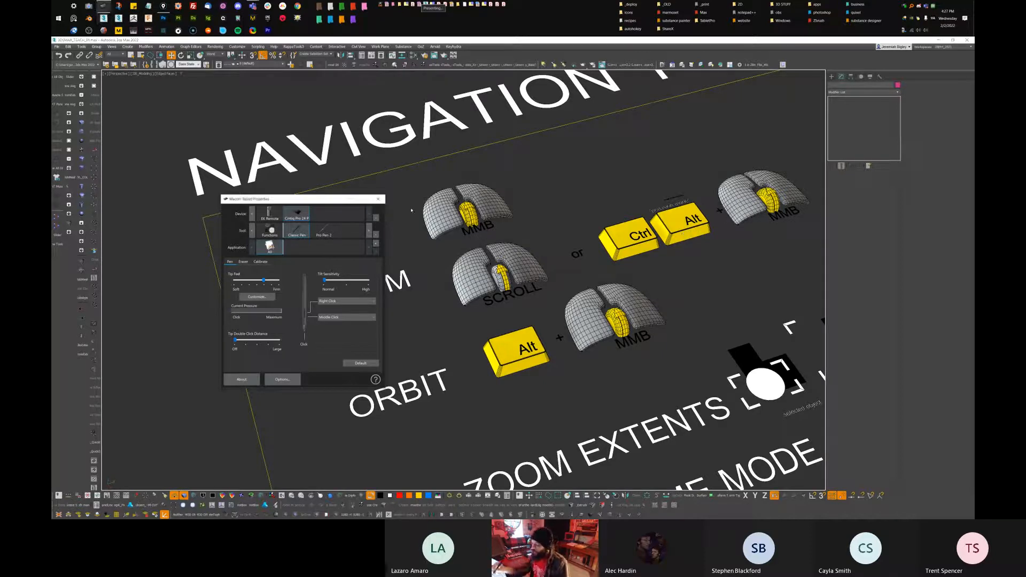
Bring Wacom Tablet Properties closer to the mouse models and assign Double Click to the Classic Pen's lower side switch
drag(335, 202, 398, 192)
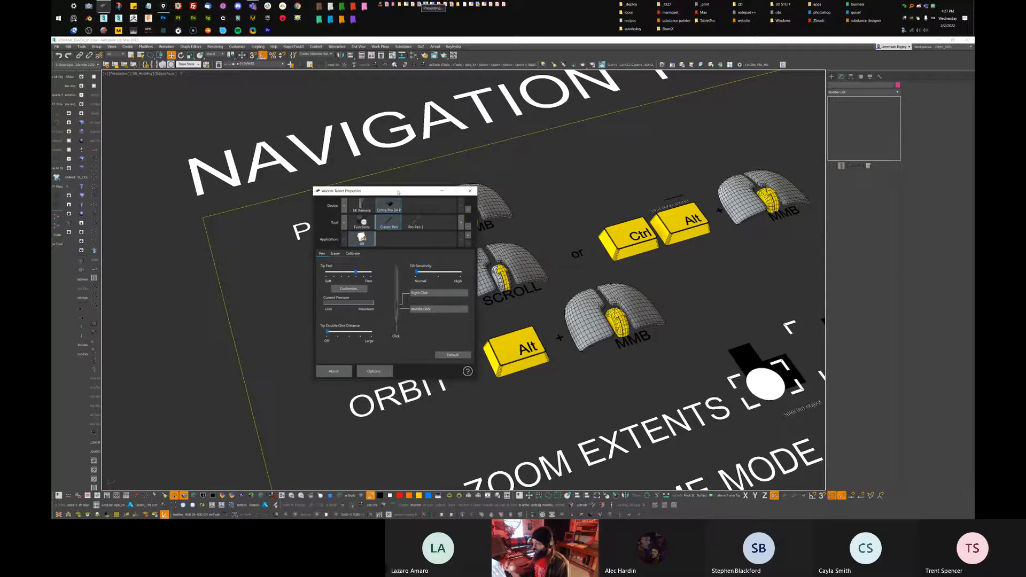
click(426, 310)
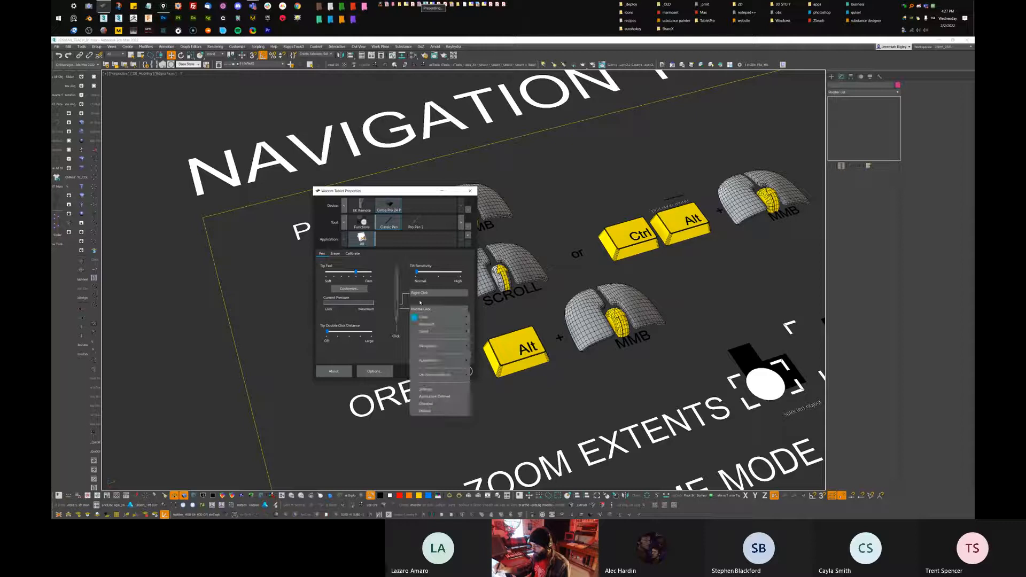
mouse_move(457, 317)
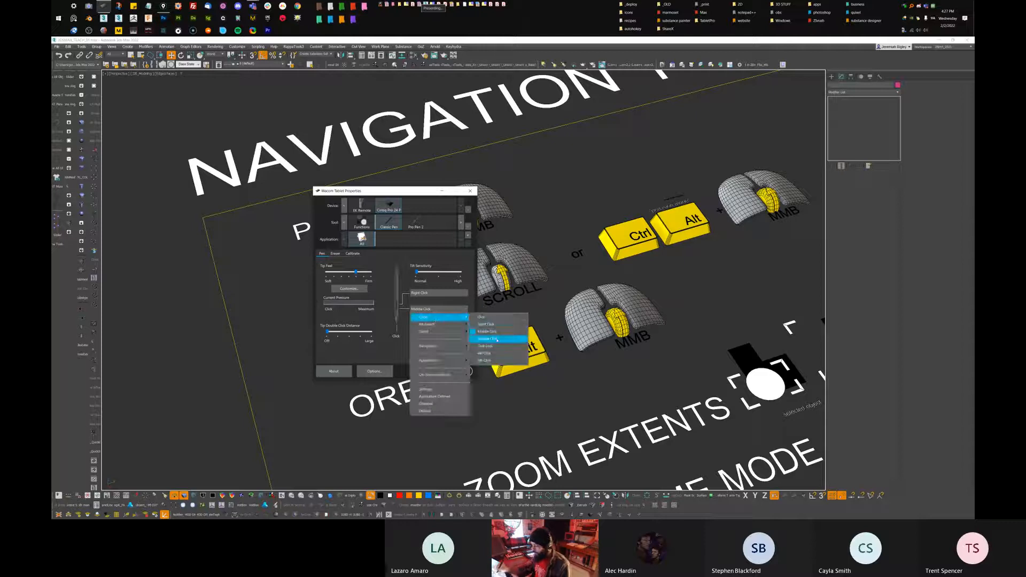
click(497, 340)
Assign Middle Click to the Classic Pen's lower side switch
click(454, 312)
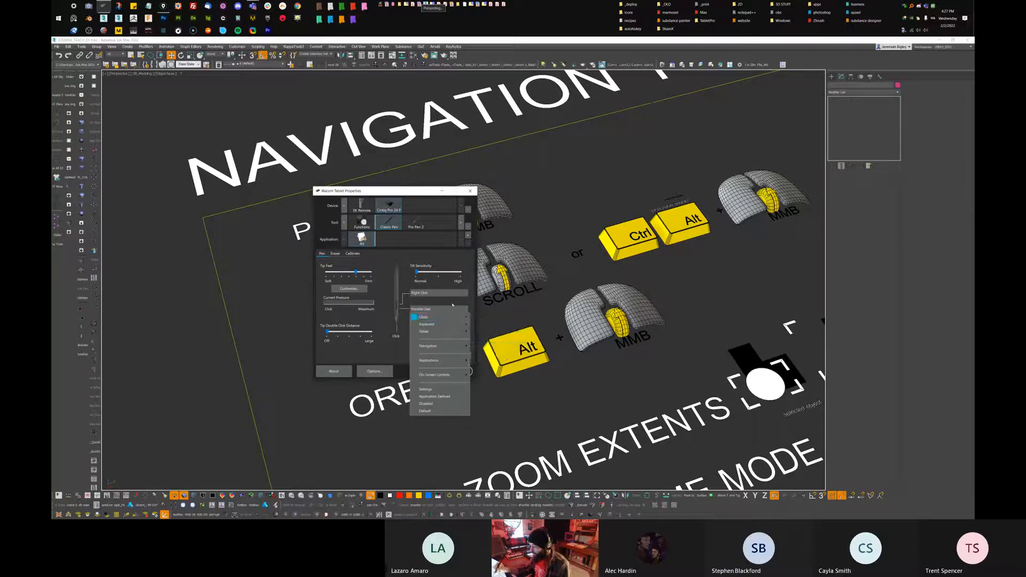
click(454, 311)
click(453, 311)
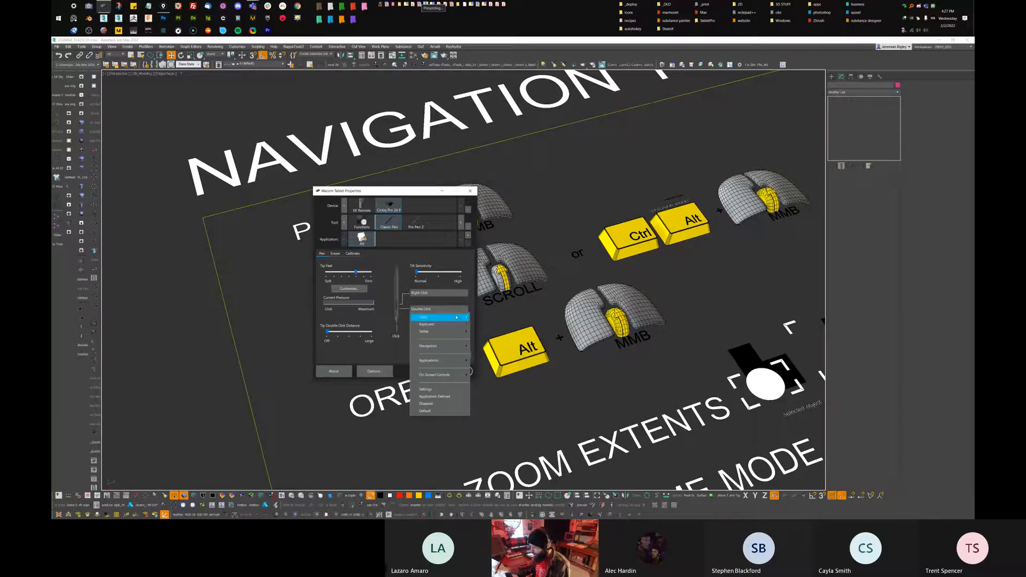
mouse_move(469, 325)
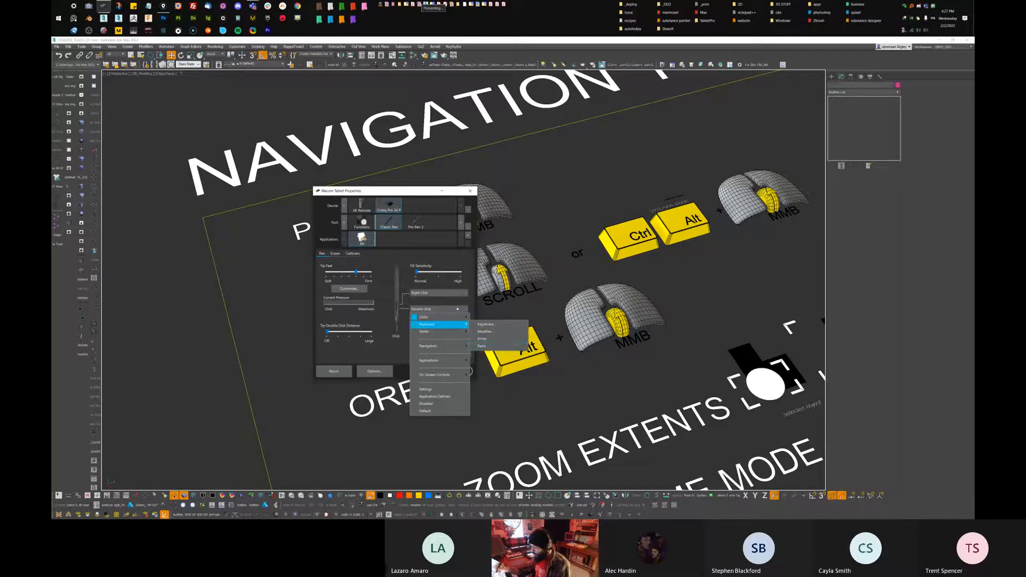
click(487, 331)
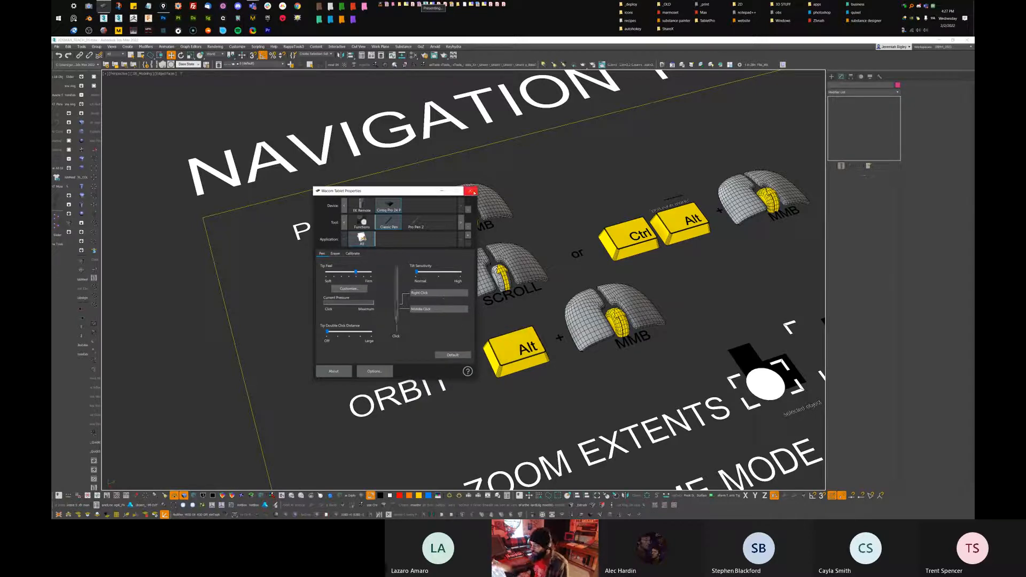
Uncover the Pan and Zoom entries, close Wacom Tablet Properties and bring the whole Navigation Tools list into view
drag(415, 192, 214, 287)
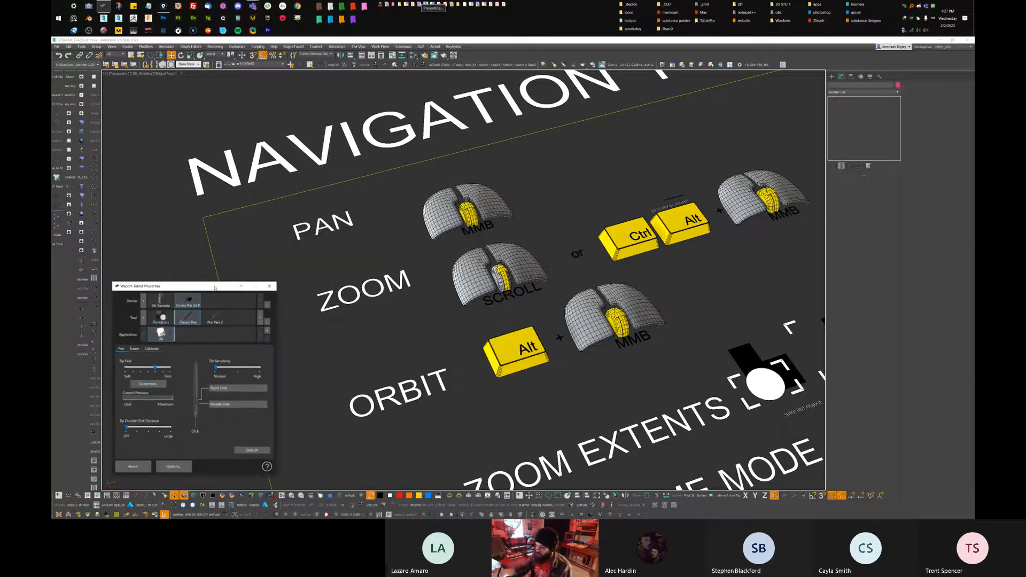
click(267, 288)
scroll(666, 297, down, 5)
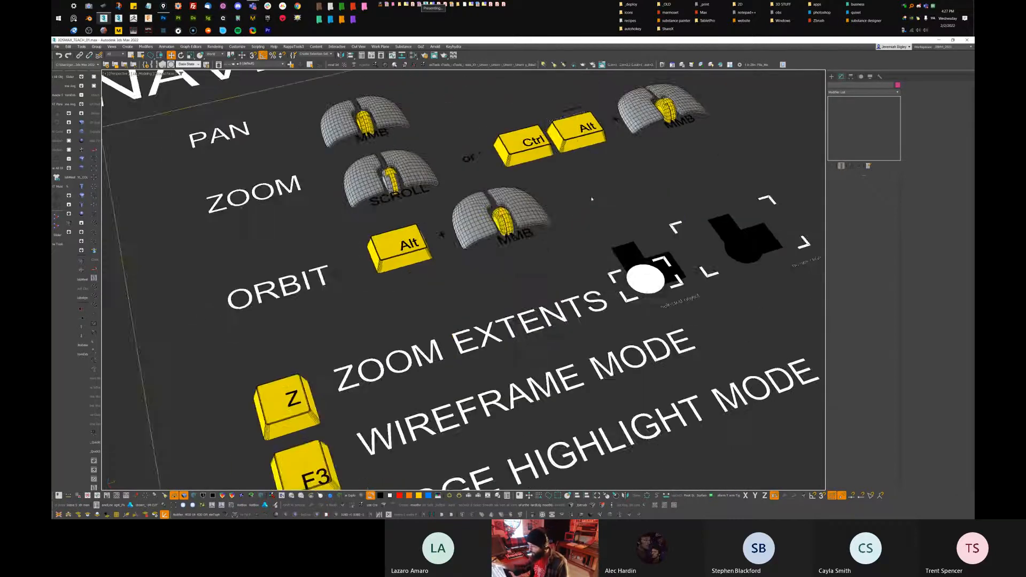
scroll(575, 197, down, 2)
scroll(569, 236, up, 3)
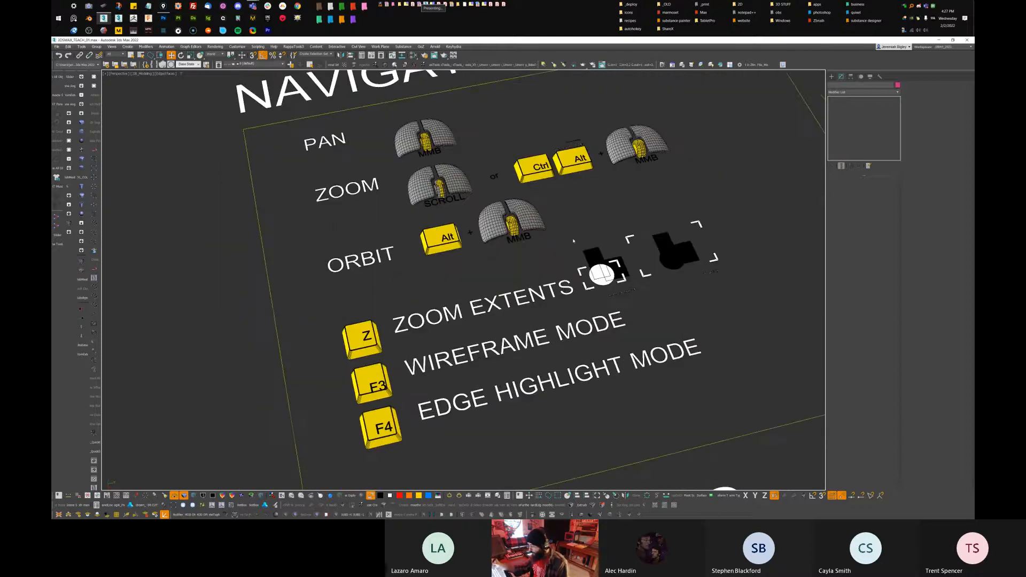
Select the larger black shape beside the Zoom Extents entry and open the quad menu near it
right_click(568, 235)
click(553, 223)
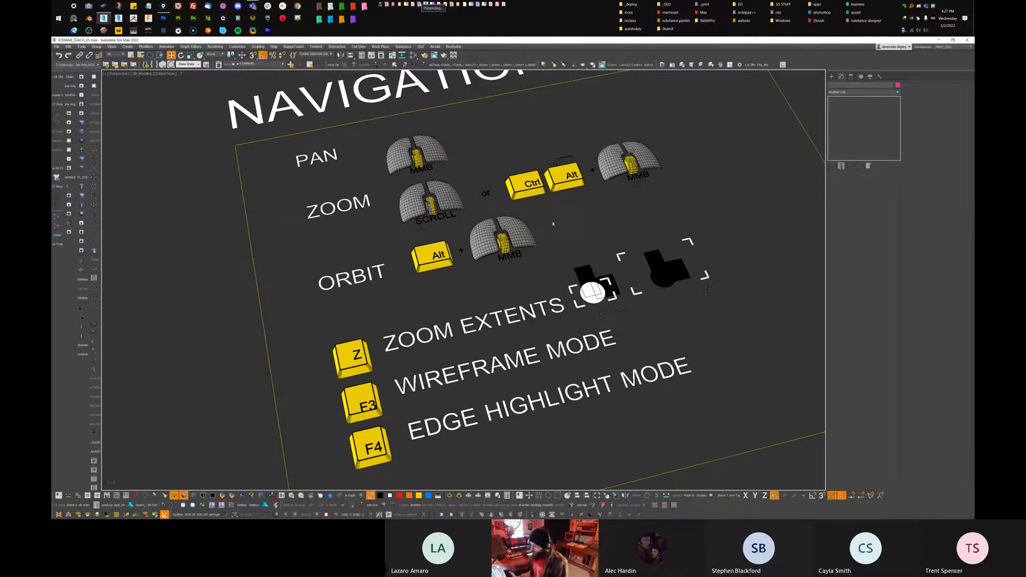
middle_drag(568, 227, 572, 242)
middle_drag(641, 201, 609, 210)
click(567, 298)
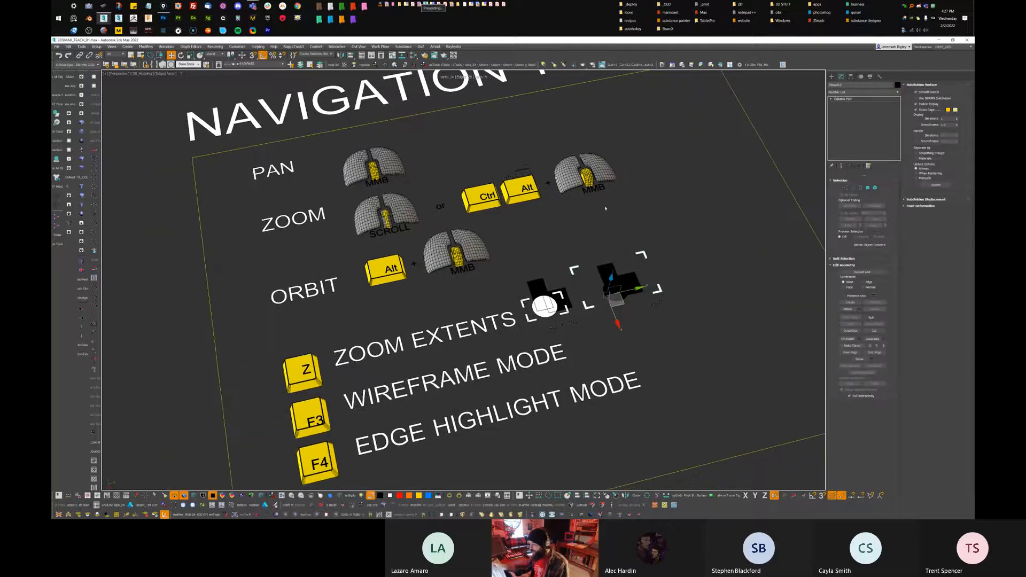
right_click(581, 226)
click(658, 246)
right_click(596, 231)
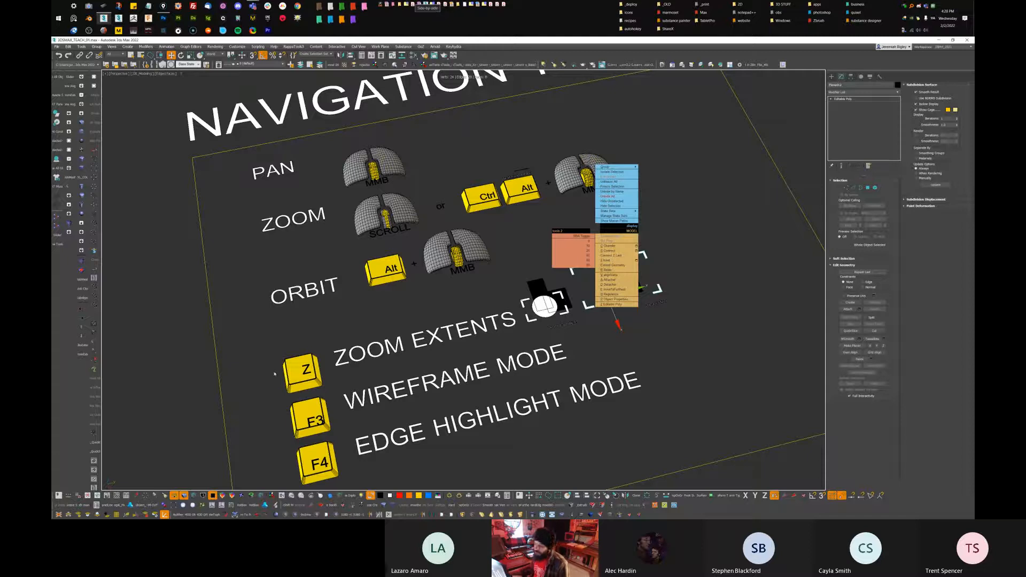
Dismiss the quad menu, clear the selection and select the right half of the mouse beside the Orbit entry
middle_drag(522, 336, 559, 339)
scroll(526, 266, down, 2)
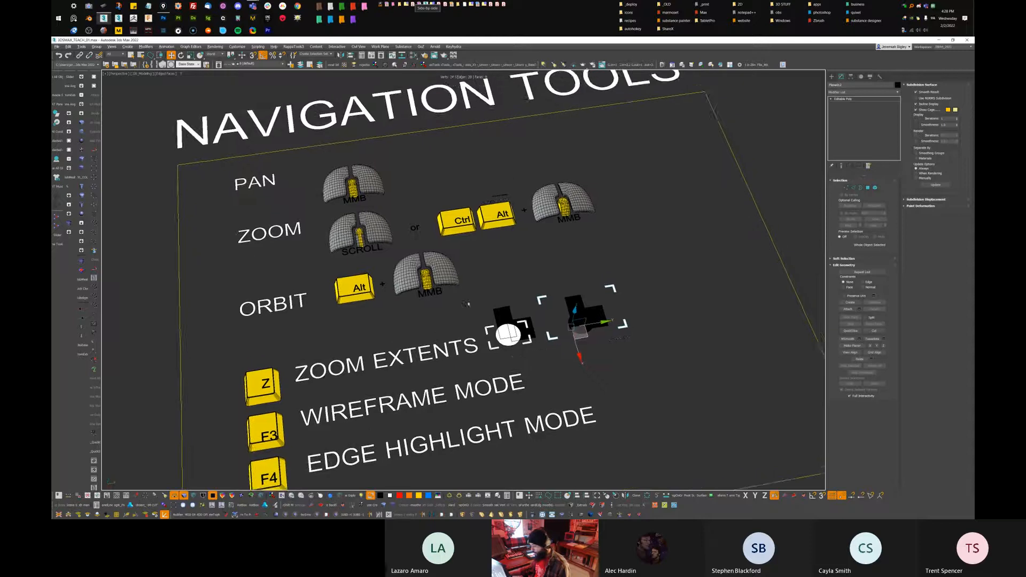
scroll(526, 266, up, 4)
drag(504, 241, 473, 244)
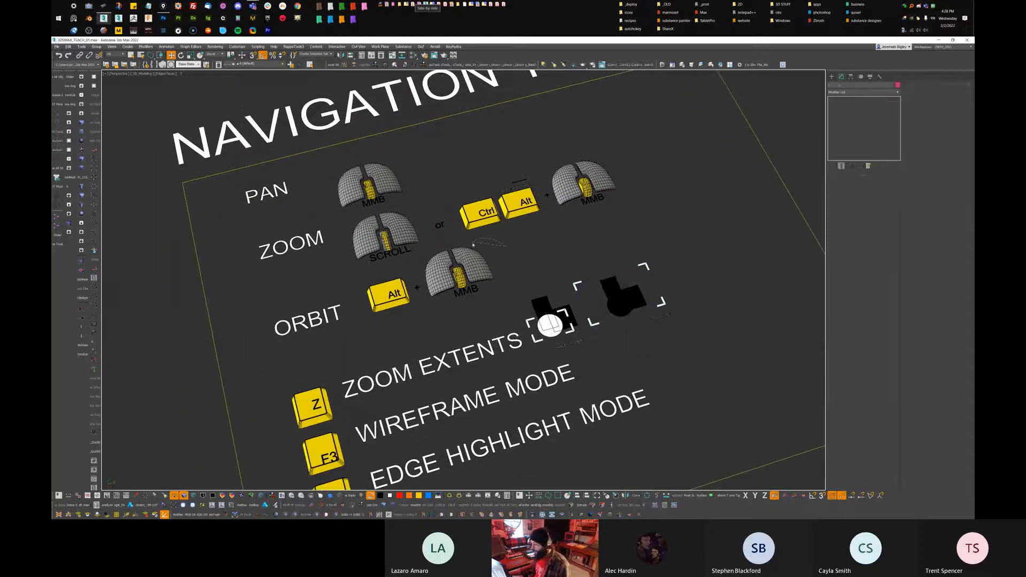
click(481, 281)
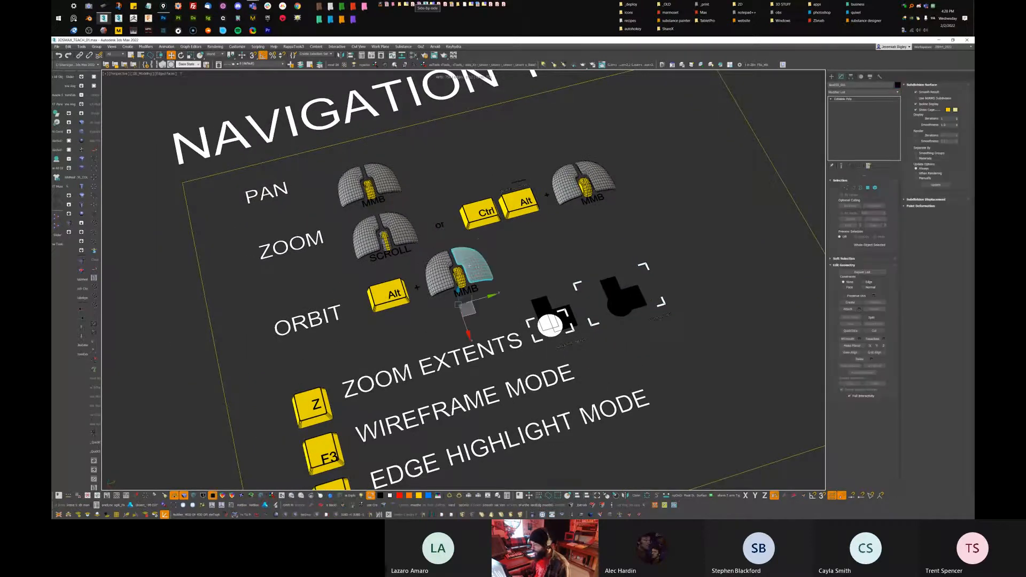
scroll(475, 279, down, 3)
scroll(475, 280, up, 4)
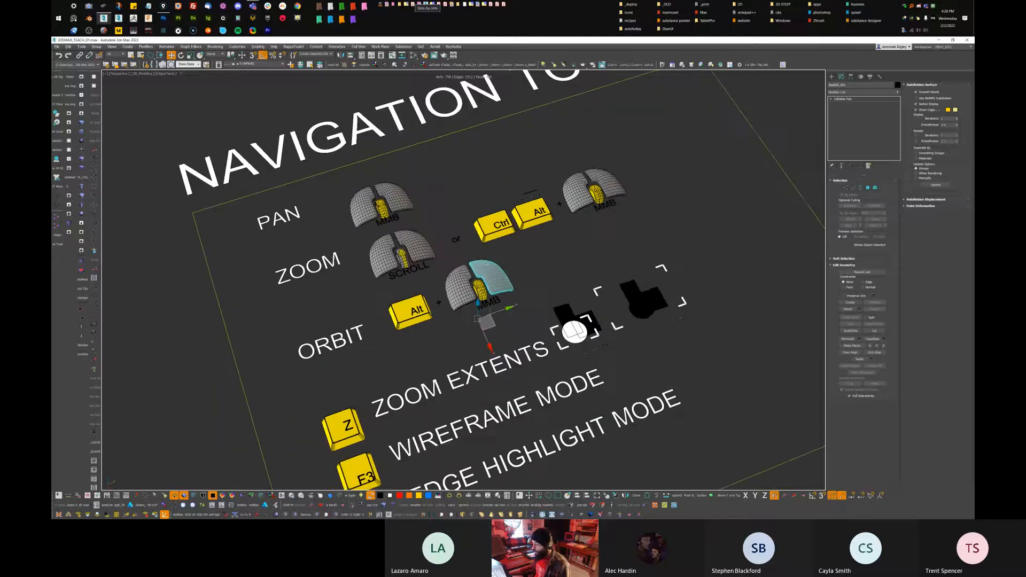
Show the quad menu for the selected Orbit mouse half, and show it again from a straighter view of the board
right_click(530, 279)
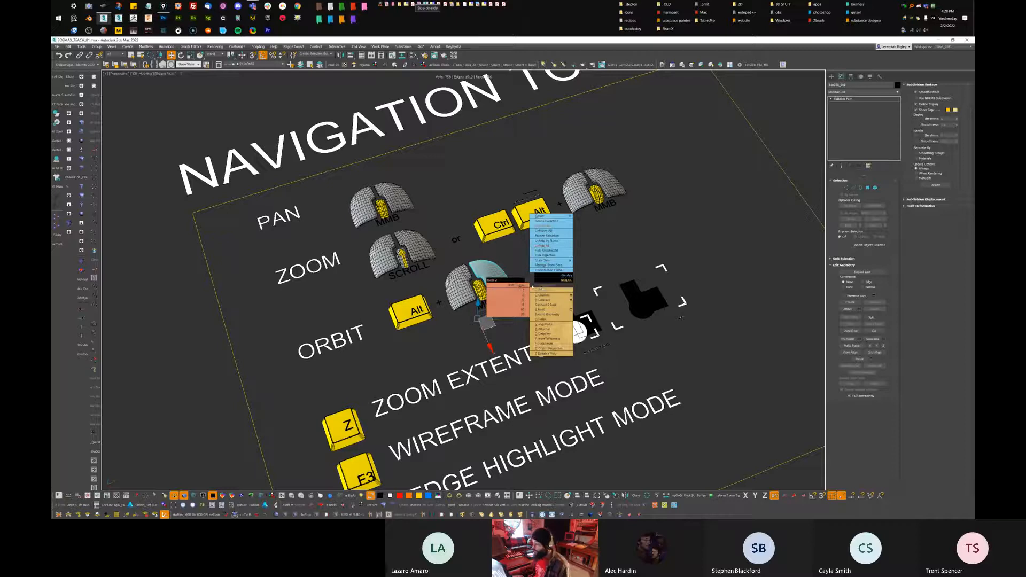
mouse_move(548, 260)
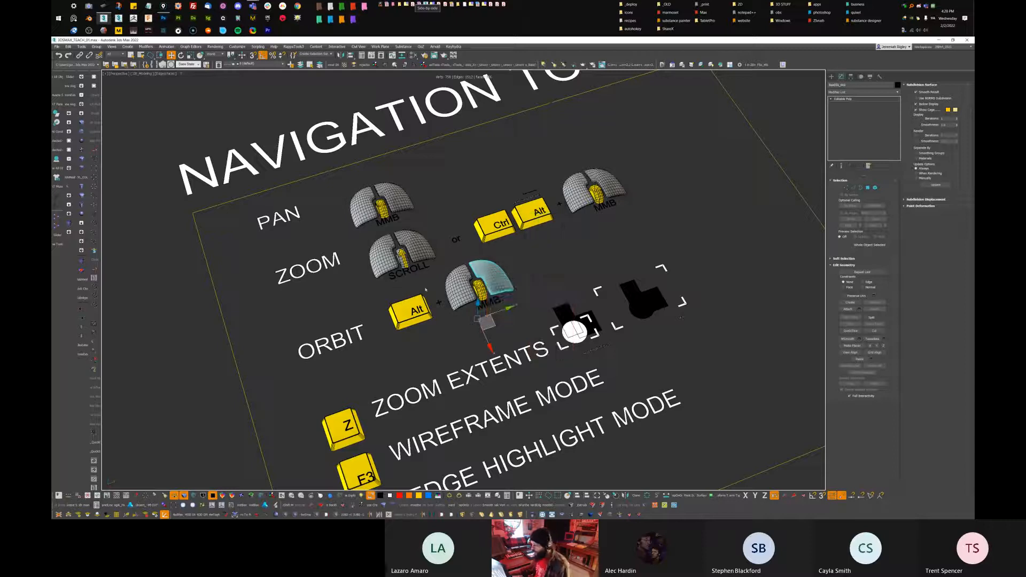
alt+middle_drag(438, 289, 523, 290)
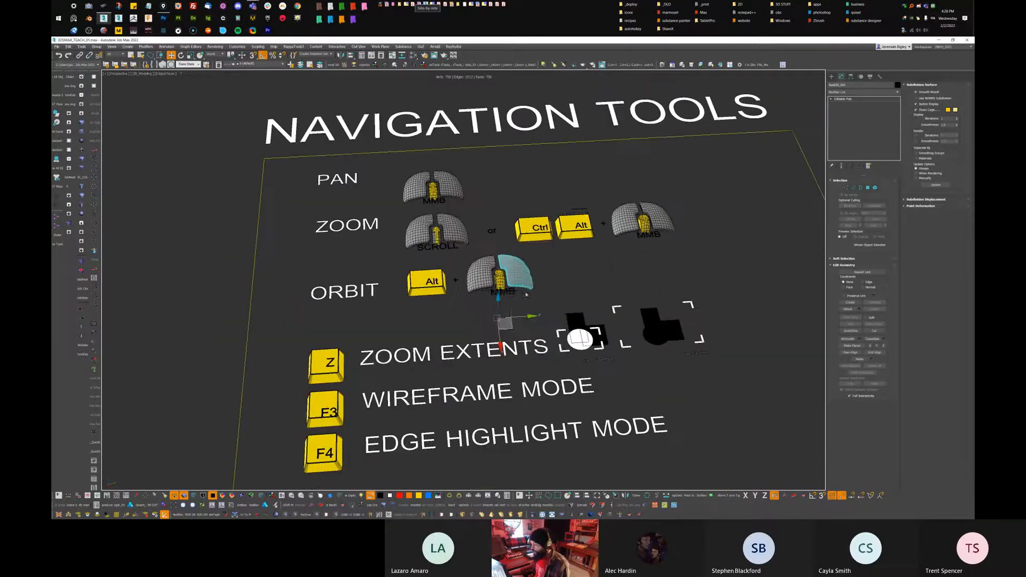
right_click(523, 290)
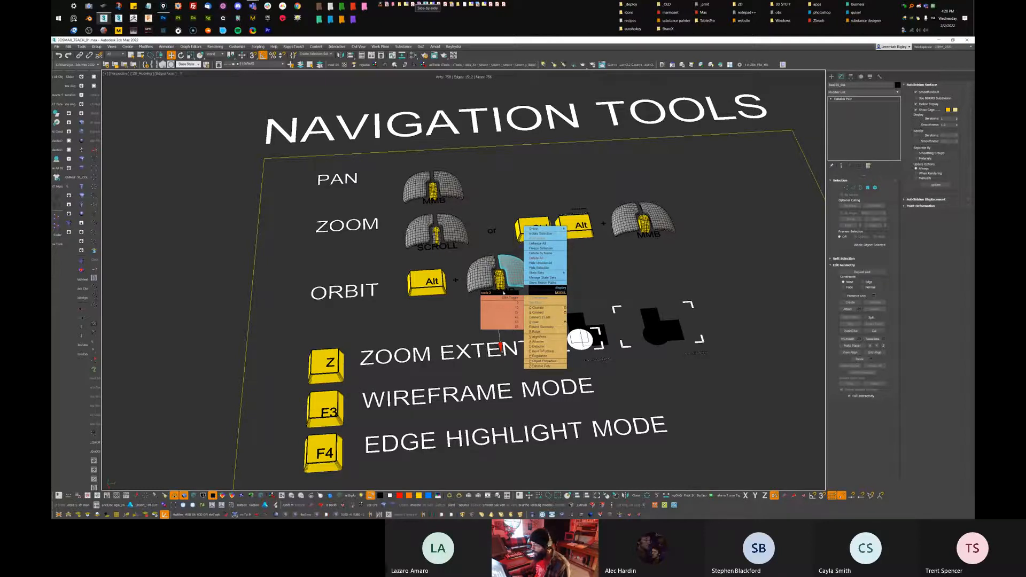
Show the quad menu again beside the selected Orbit mouse half from an orbited view, reopening it nearby before dismissing it
click(571, 295)
alt+middle_drag(571, 294, 541, 289)
right_click(541, 289)
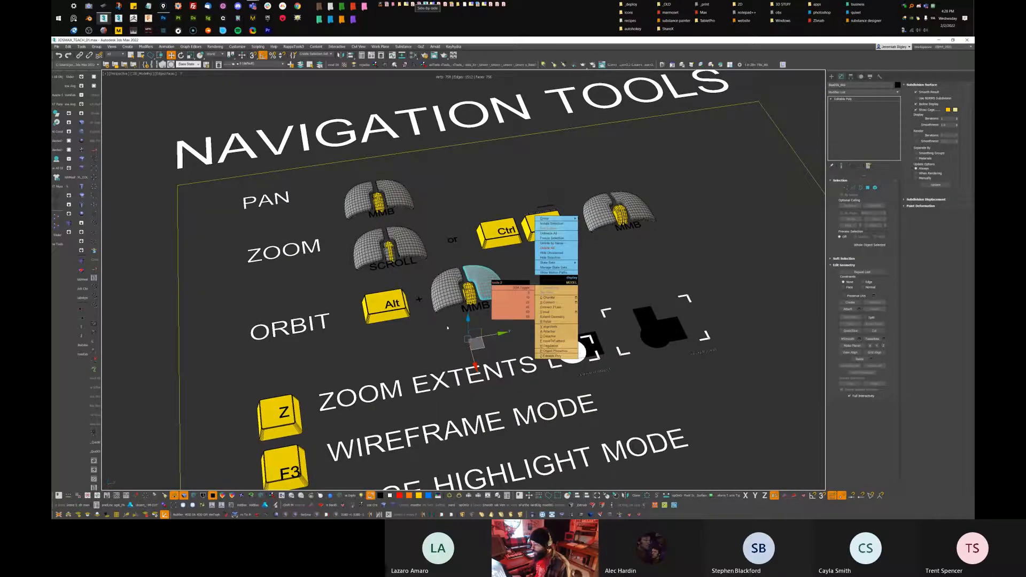
right_click(575, 287)
right_click(526, 278)
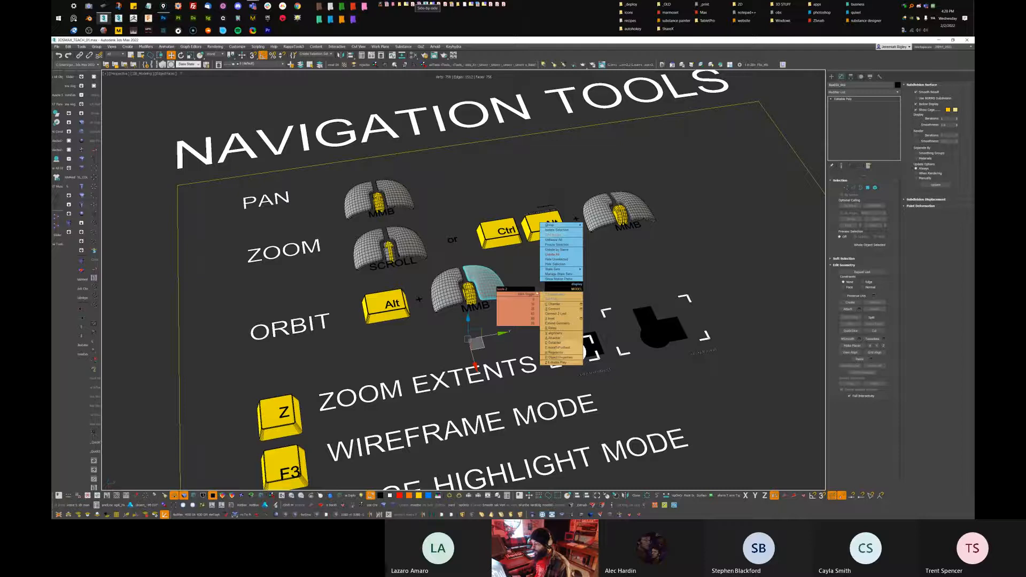
click(525, 278)
Zoom the view to the selected Orbit mouse half, and do the same for the Alt key of the Zoom entry
middle_drag(499, 282, 524, 280)
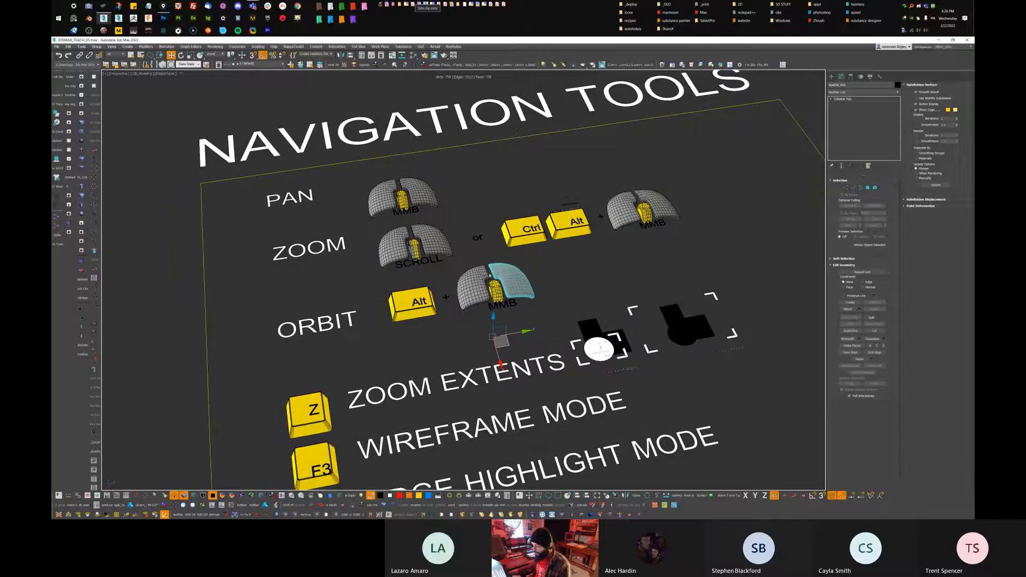
middle_drag(537, 252, 567, 273)
click(567, 273)
click(528, 270)
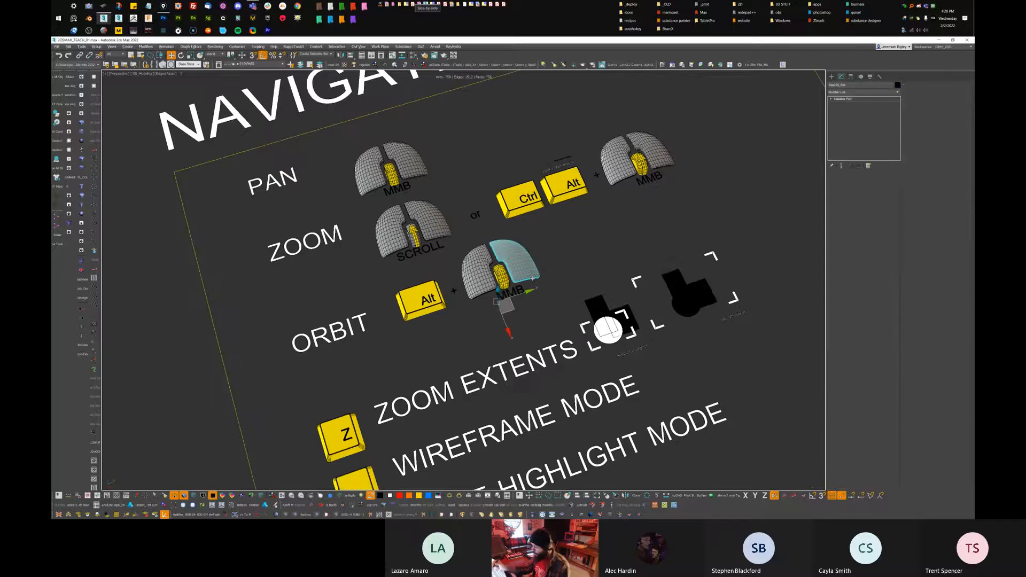
key(z)
scroll(555, 294, down, 10)
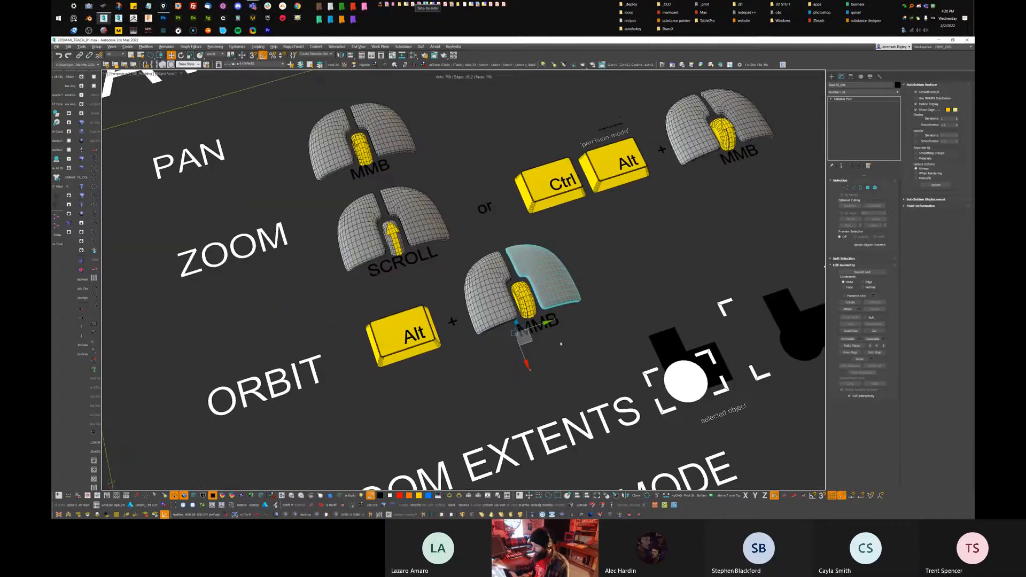
click(609, 160)
key(z)
alt+middle_drag(609, 161, 465, 232)
Move the view away until no board is visible, clear the selection and zoom extents to the whole scene
scroll(465, 232, down, 8)
middle_drag(489, 417, 227, 429)
scroll(226, 429, down, 4)
middle_drag(774, 320, 330, 304)
scroll(765, 360, down, 5)
click(329, 304)
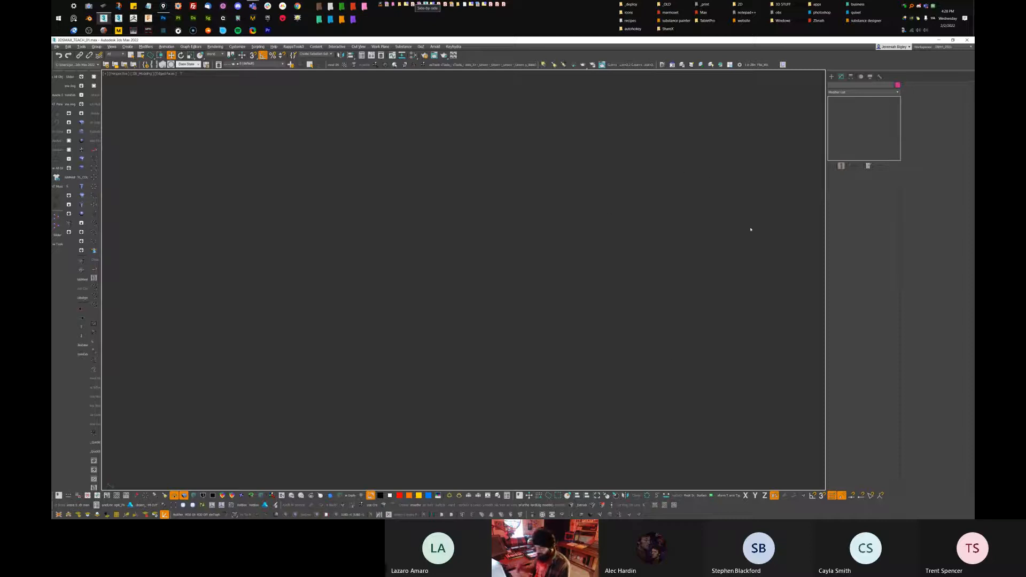
key(z)
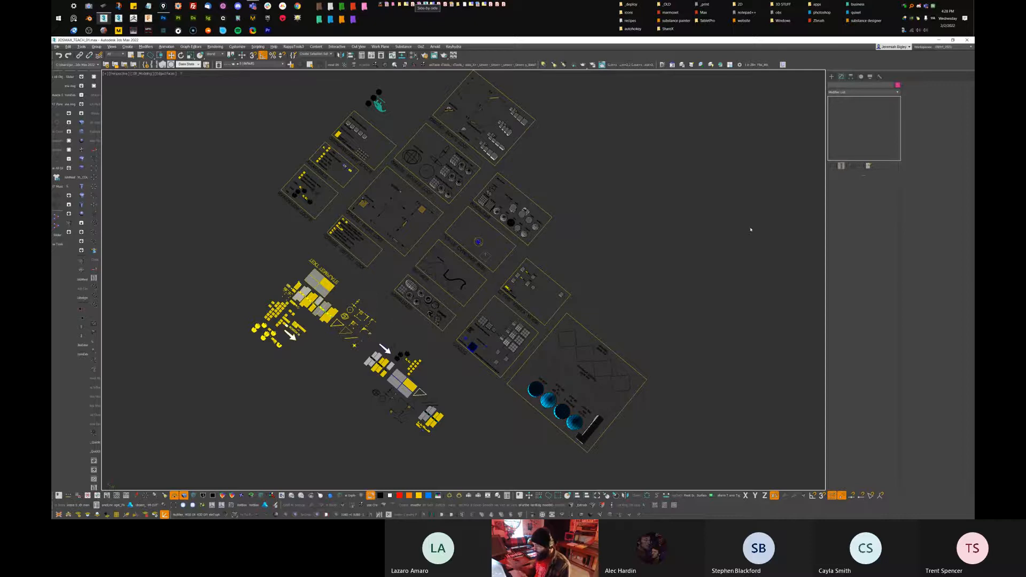
Demonstrate Edge Highlight mode on the Navigation Tools board by toggling it repeatedly, leaving the edges hidden
alt+middle_drag(570, 214, 817, 213)
key(z)
scroll(514, 278, up, 8)
alt+middle_drag(514, 278, 537, 267)
scroll(514, 269, up, 2)
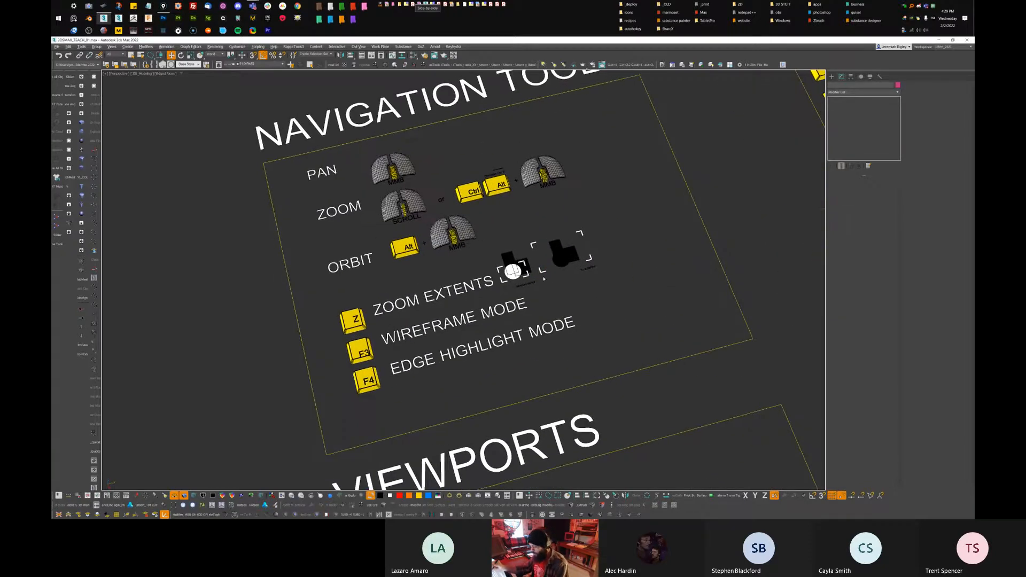
key(F4)
key(F4)
key(F4)
key(F4)
key(F4)
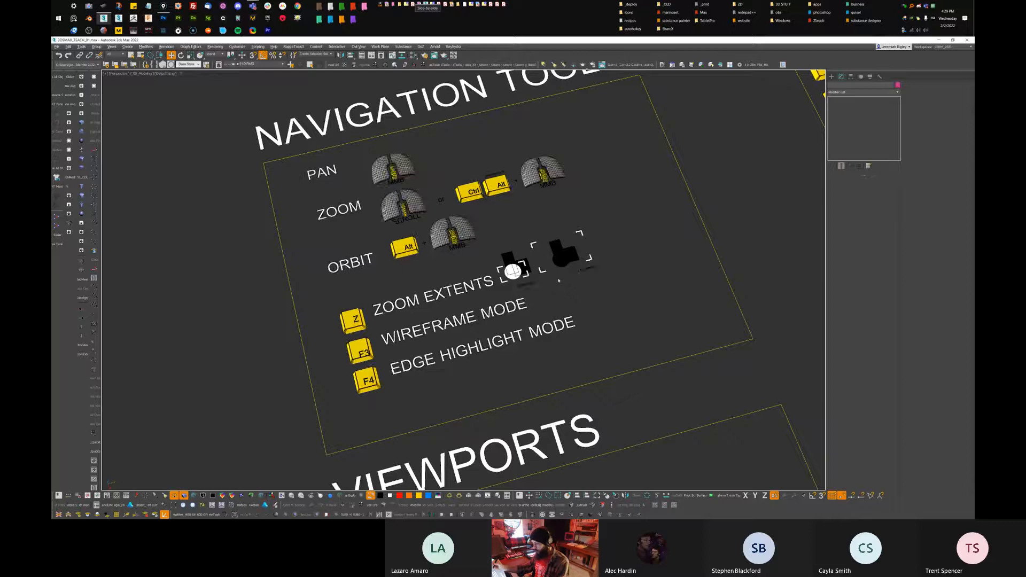
key(F4)
key(F4)
key(F4)
key(F4)
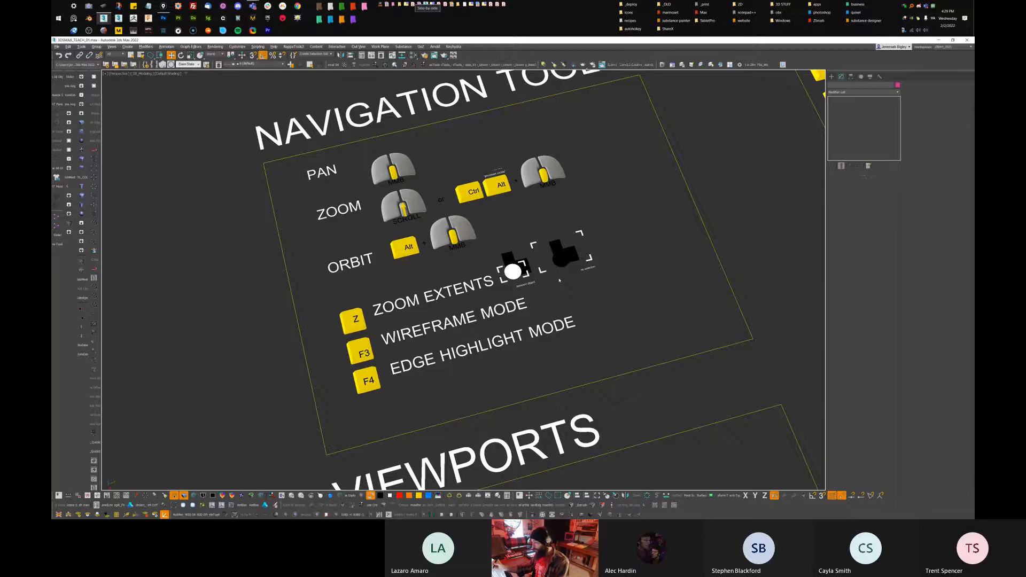
key(F4)
key(F4)
key(F4)
key(F4)
key(F4)
key(F4)
Select the whole Navigation Tools board with its entries and delete it
mouse_move(564, 280)
middle_down()
mouse_move(569, 261)
mouse_move(550, 270)
middle_up()
scroll(567, 263, down, 3)
click(551, 271)
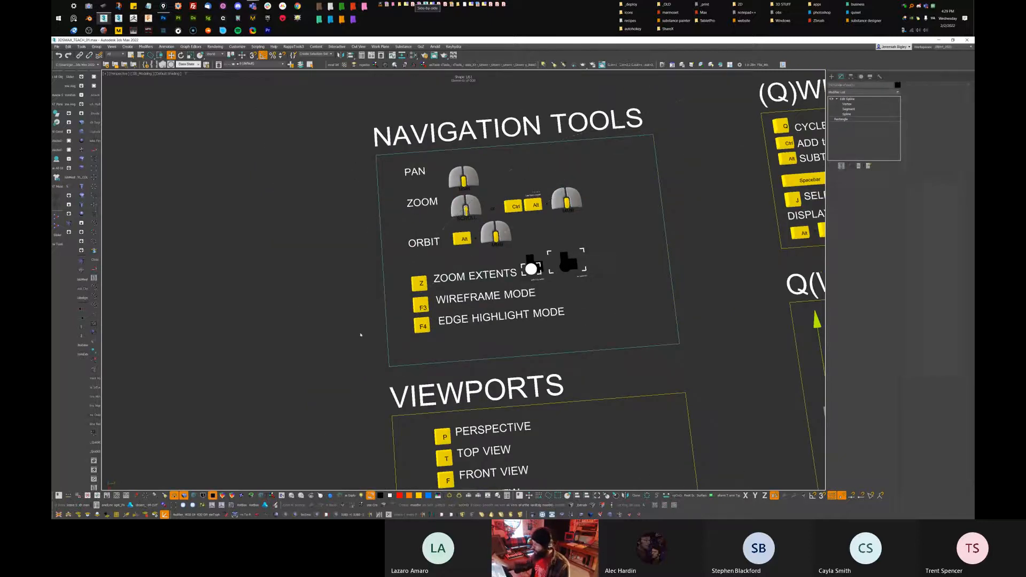
click(613, 94)
drag(523, 360, 683, 300)
key(Delete)
Frame the Viewports board, restore the side-by-side viewport layout and show the general options of the viewport containing the board
scroll(569, 368, up, 4)
middle_drag(568, 368, 544, 241)
scroll(611, 217, up, 1)
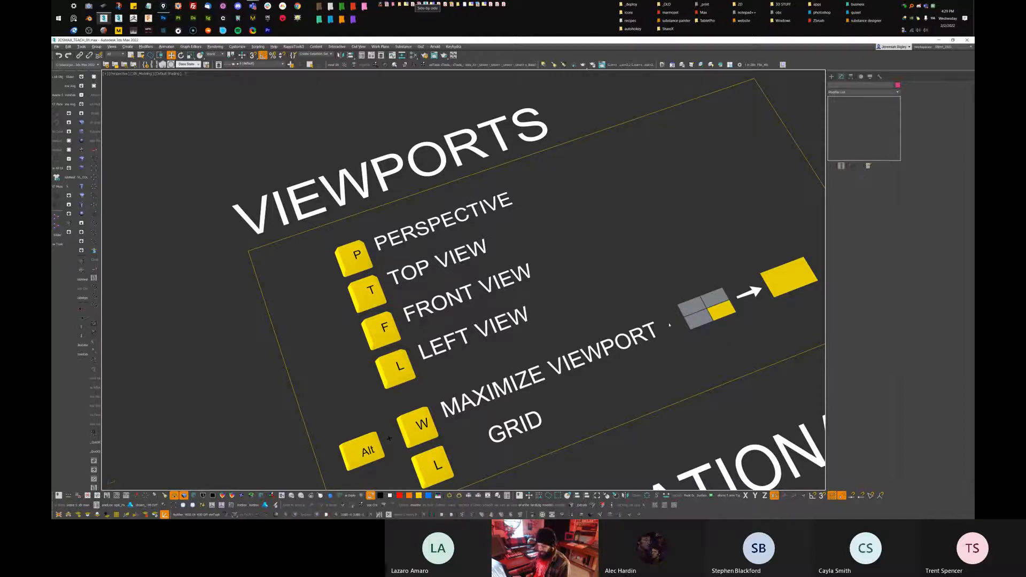
key(alt+w)
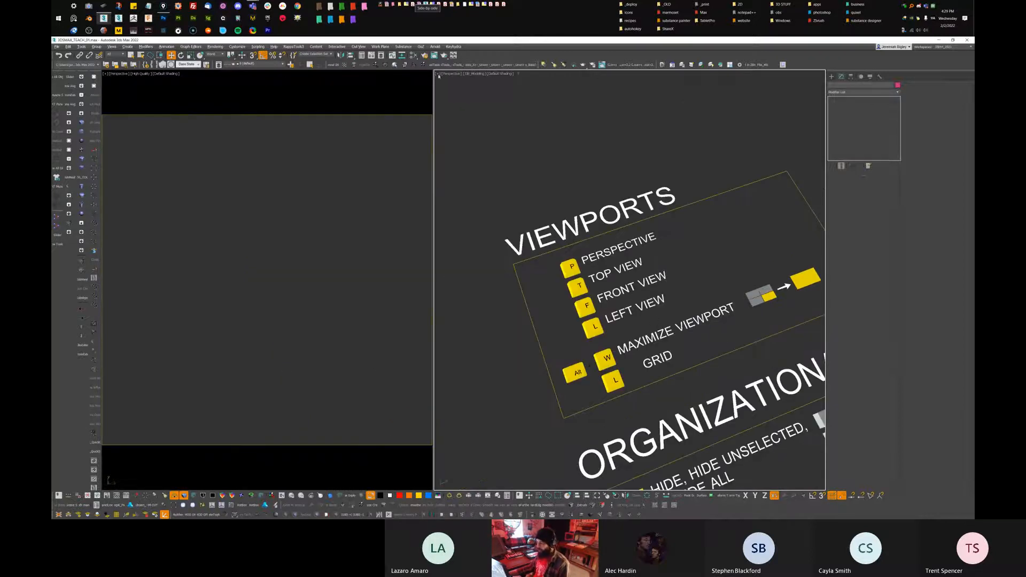
click(439, 75)
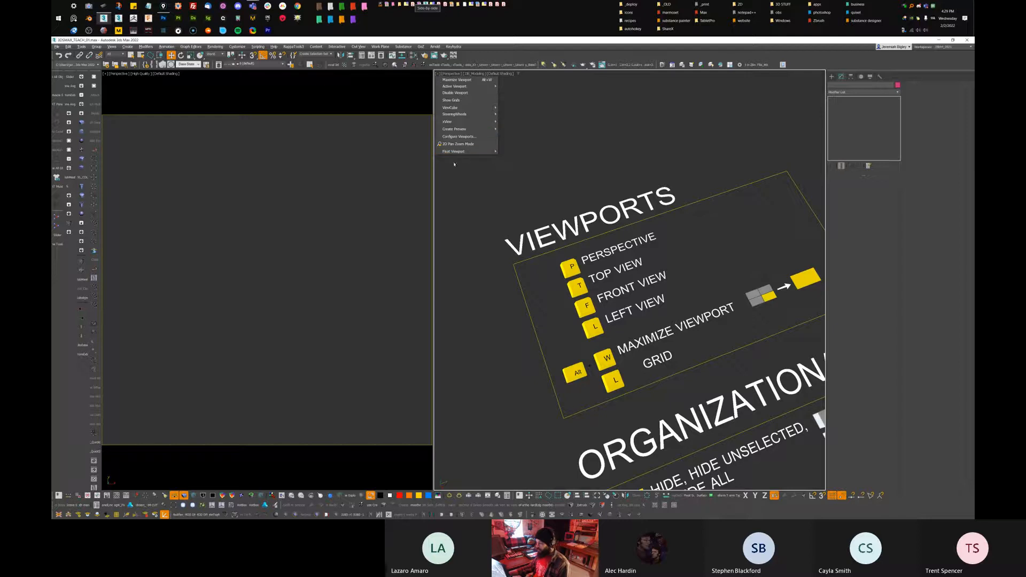
click(443, 74)
click(437, 75)
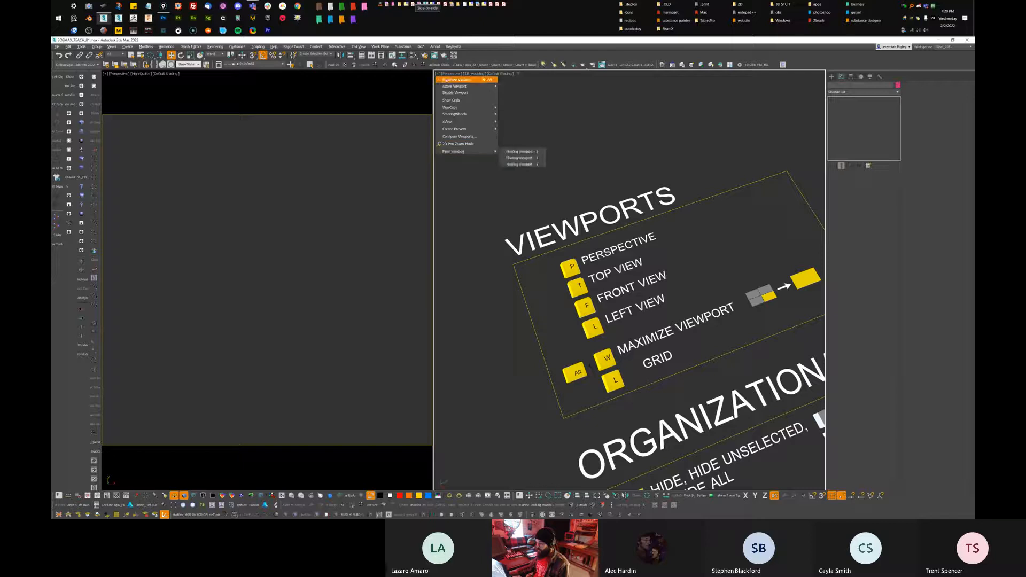
click(437, 76)
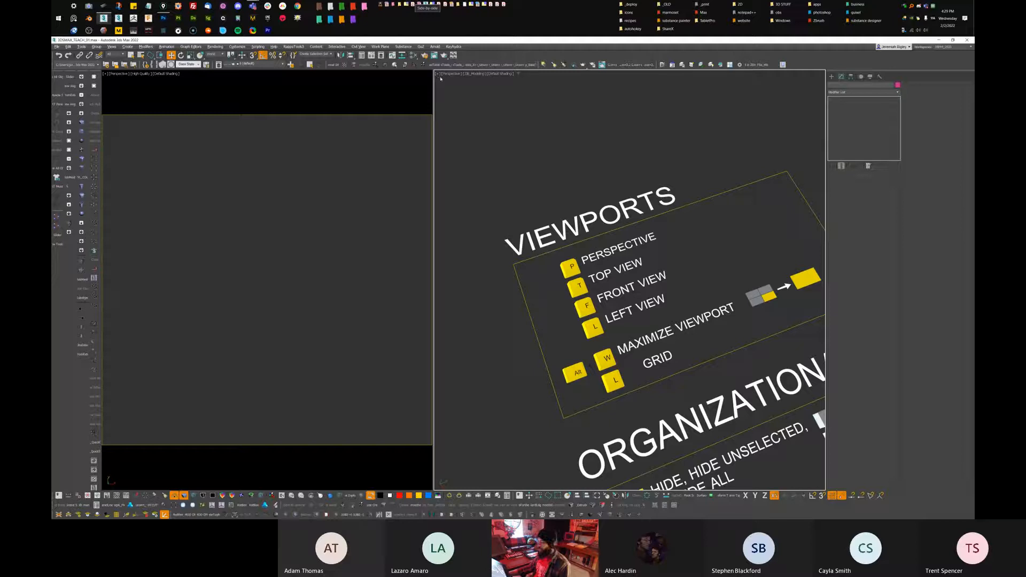
Change the layout in Viewport Configuration to four equal viewports, apply it and close the dialog
click(437, 75)
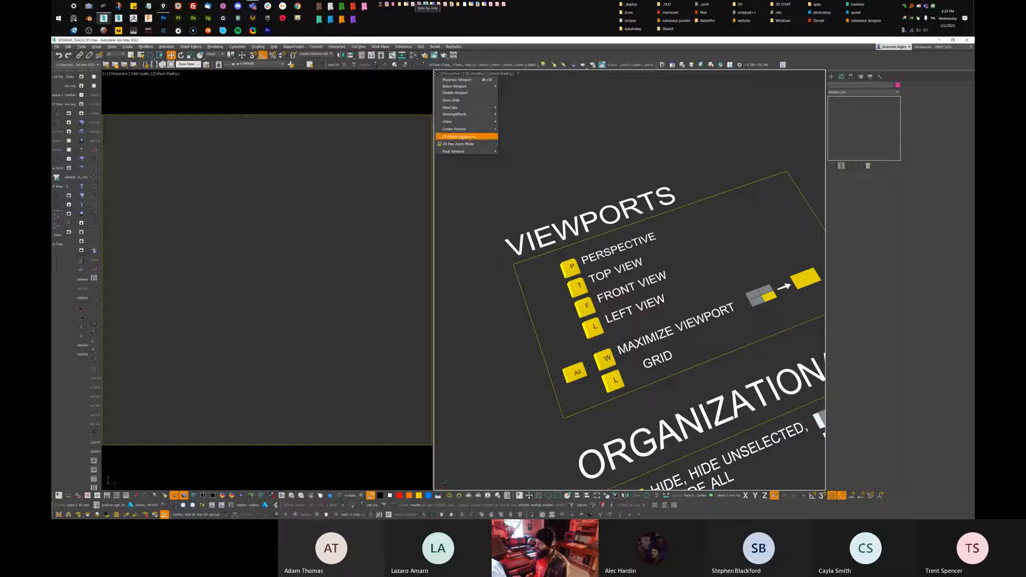
click(467, 137)
drag(480, 207, 501, 129)
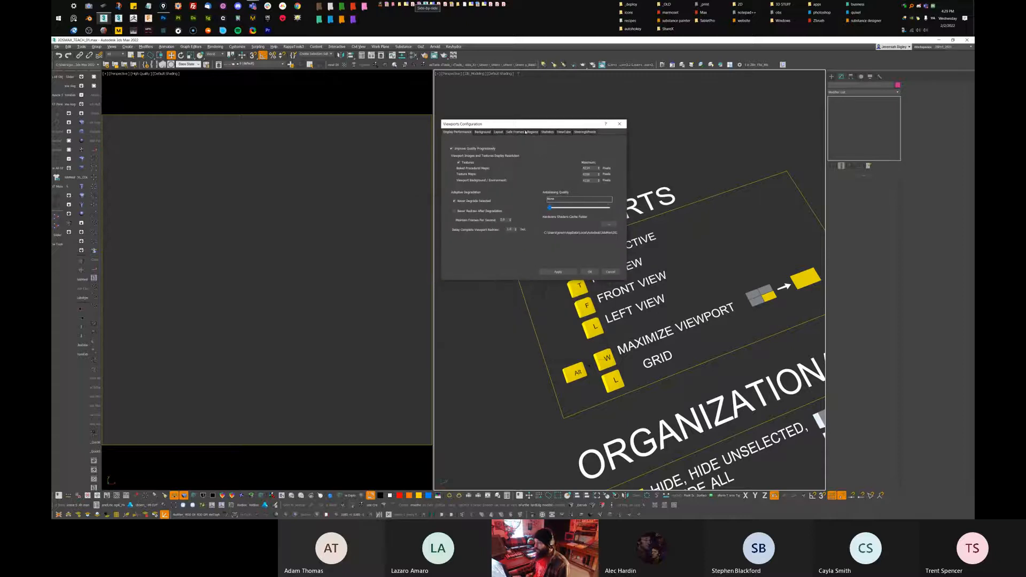
click(498, 132)
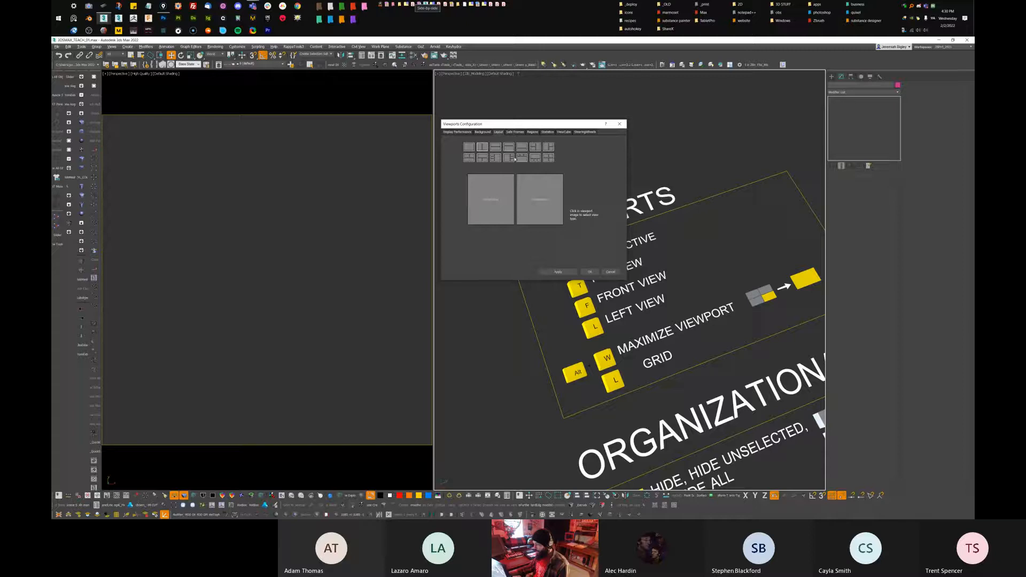
click(548, 157)
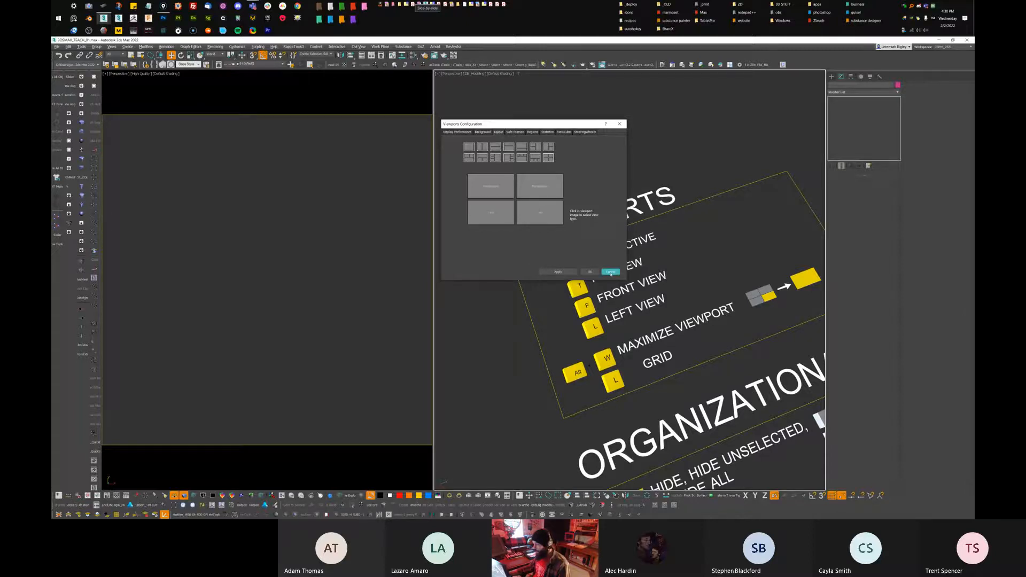
click(557, 272)
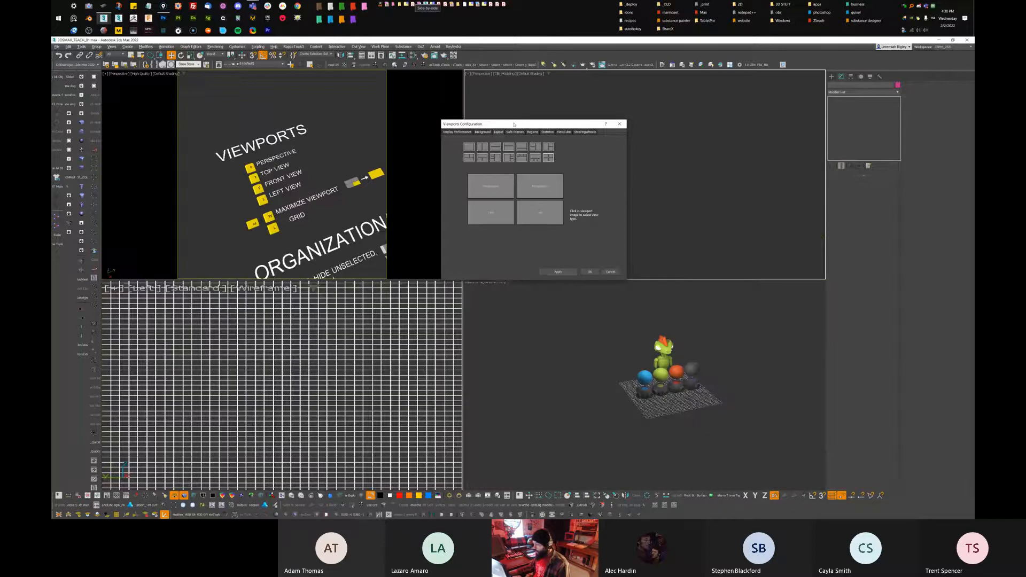
drag(513, 125, 329, 280)
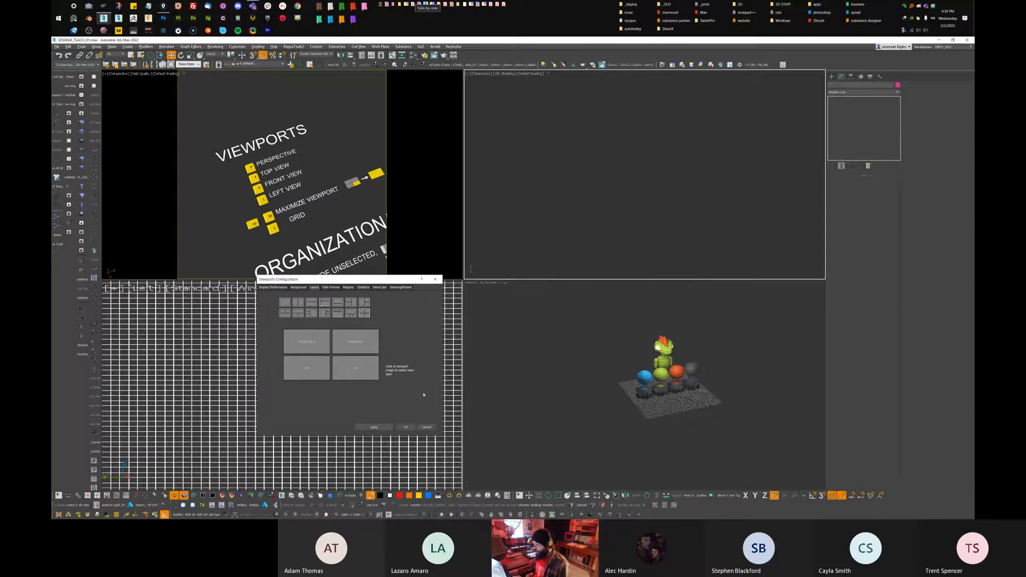
click(406, 427)
Select the stray green character model lying apart from the boards in the Orthographic viewport and delete it
scroll(729, 318, down, 3)
scroll(648, 361, down, 2)
middle_drag(648, 360, 676, 311)
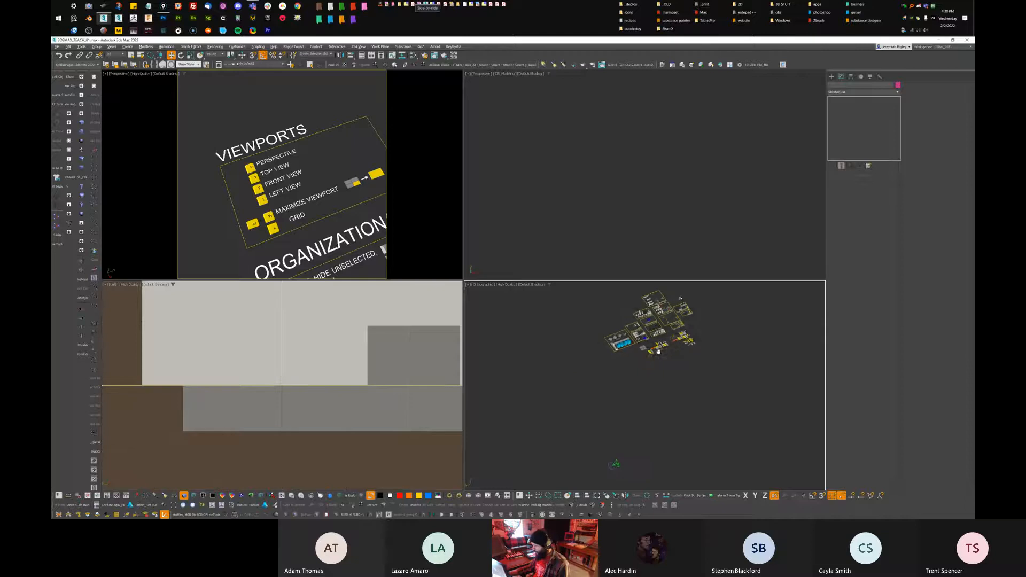
click(615, 465)
click(646, 426)
click(605, 465)
key(Delete)
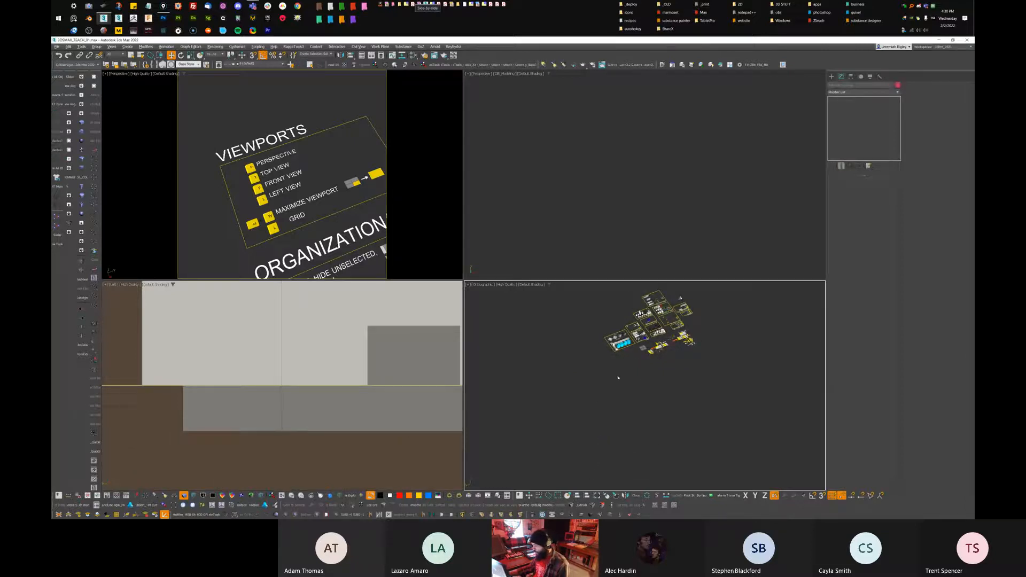
Zoom extents in the Orthographic viewport, switch it to Perspective and frame the boards at an angle
key(z)
key(p)
alt+middle_drag(663, 424, 734, 363)
scroll(649, 385, up, 3)
middle_drag(663, 396, 634, 425)
Switch the empty Perspective viewport to the Left view and on to the Top view, and display it in wireframe
mouse_move(615, 124)
middle_down()
mouse_move(616, 101)
mouse_move(615, 127)
middle_up()
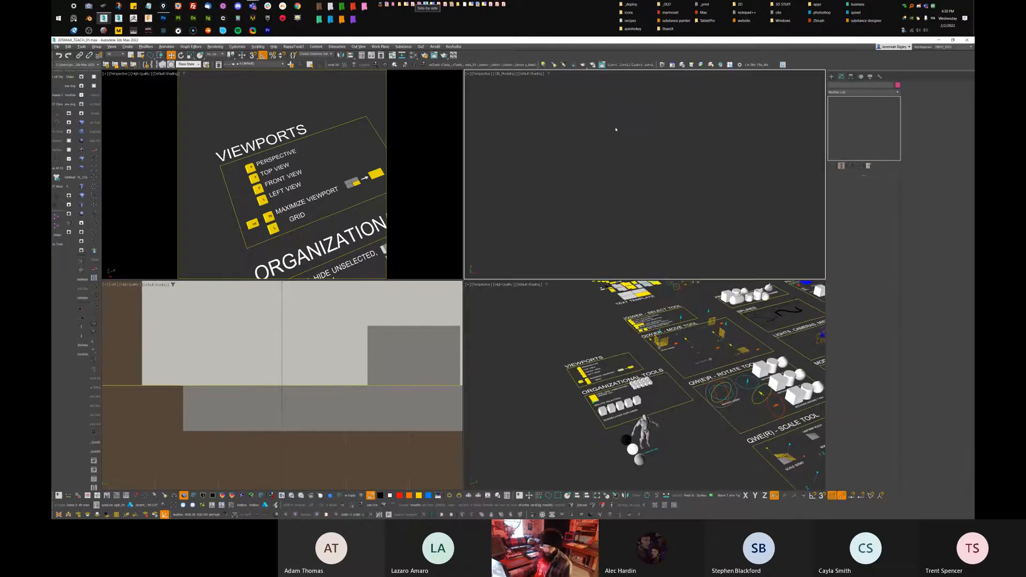
right_click(615, 128)
key(l)
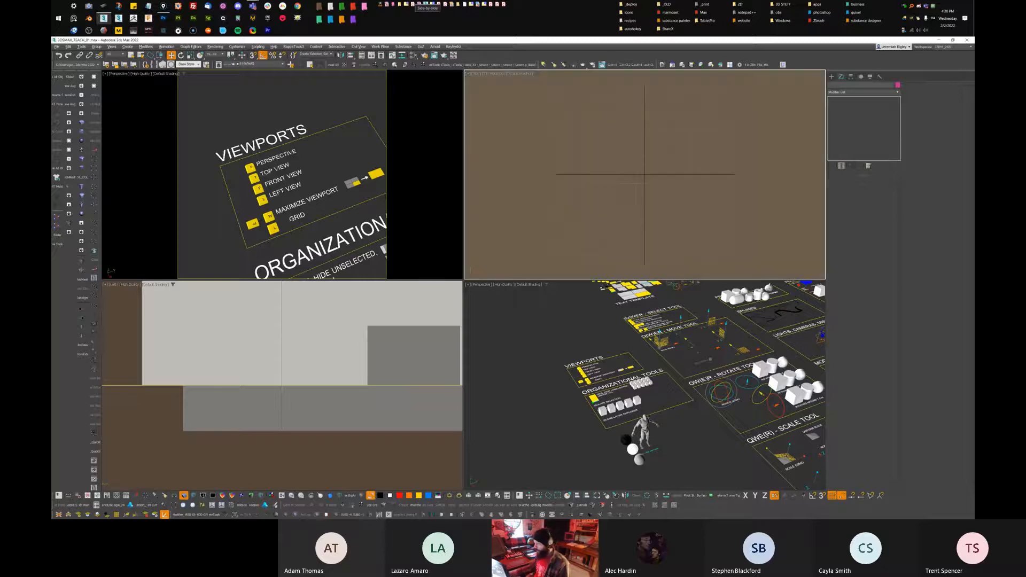
key(t)
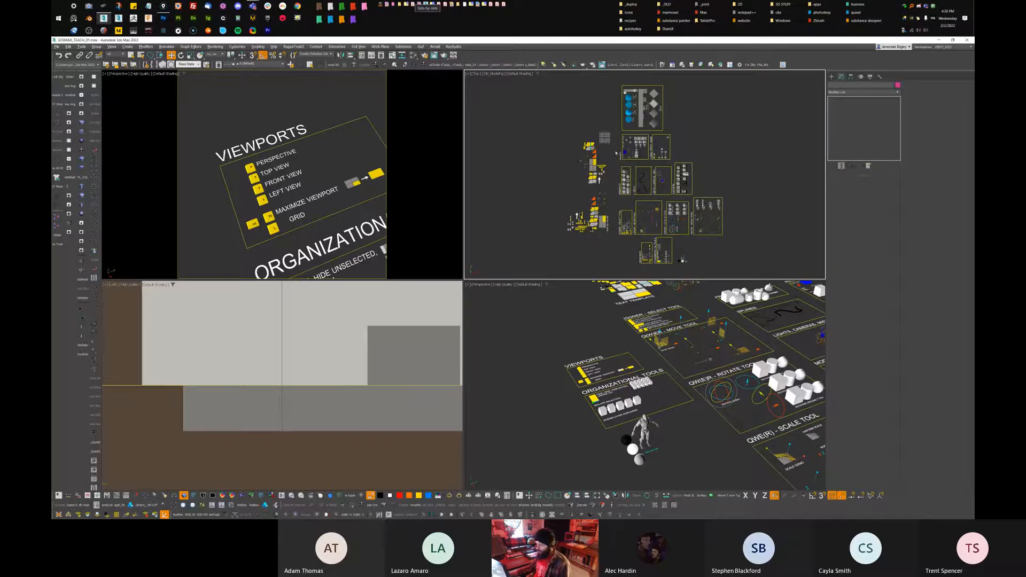
key(F3)
Set the Perspective viewport showing the Viewports board to the Front view, and show and dismiss the quad menu in it
click(345, 123)
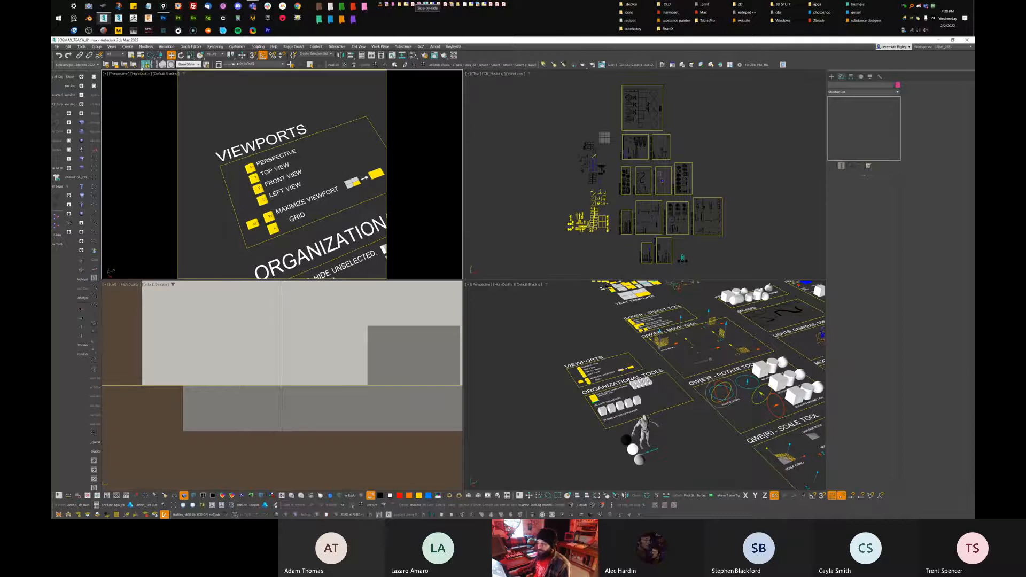
click(141, 75)
click(119, 75)
click(119, 74)
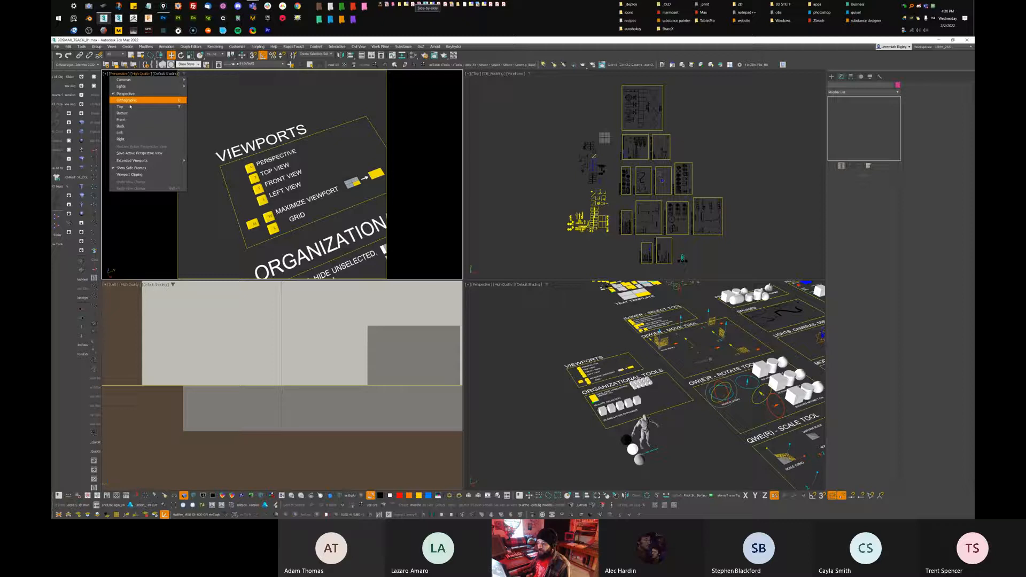
click(129, 120)
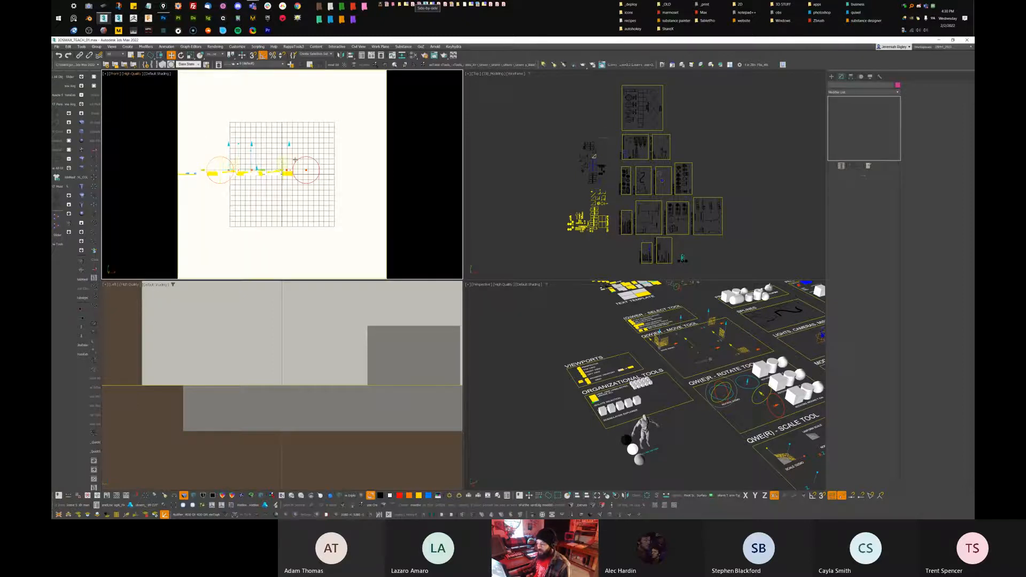
right_click(249, 197)
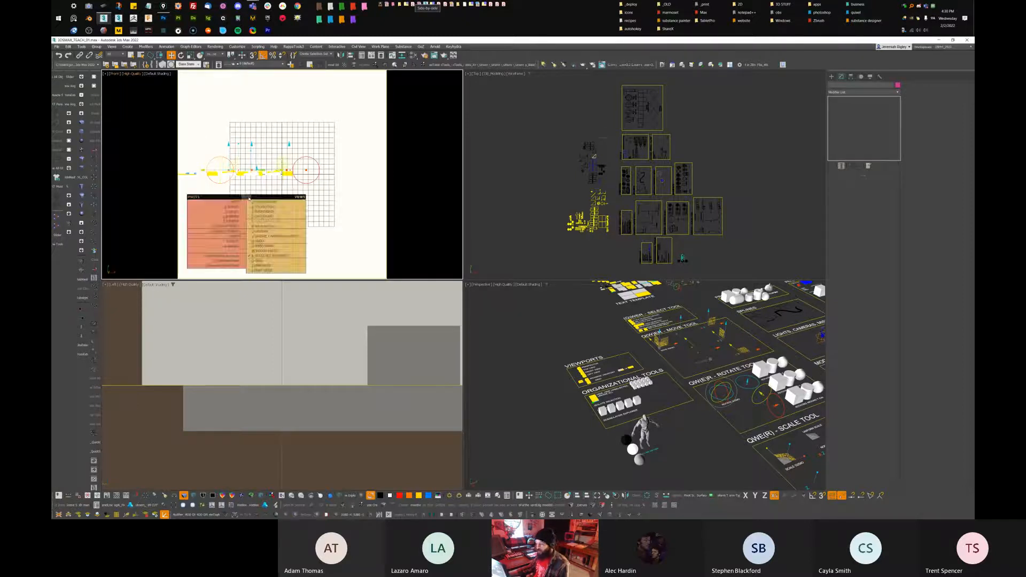
click(346, 222)
right_click(326, 209)
click(214, 203)
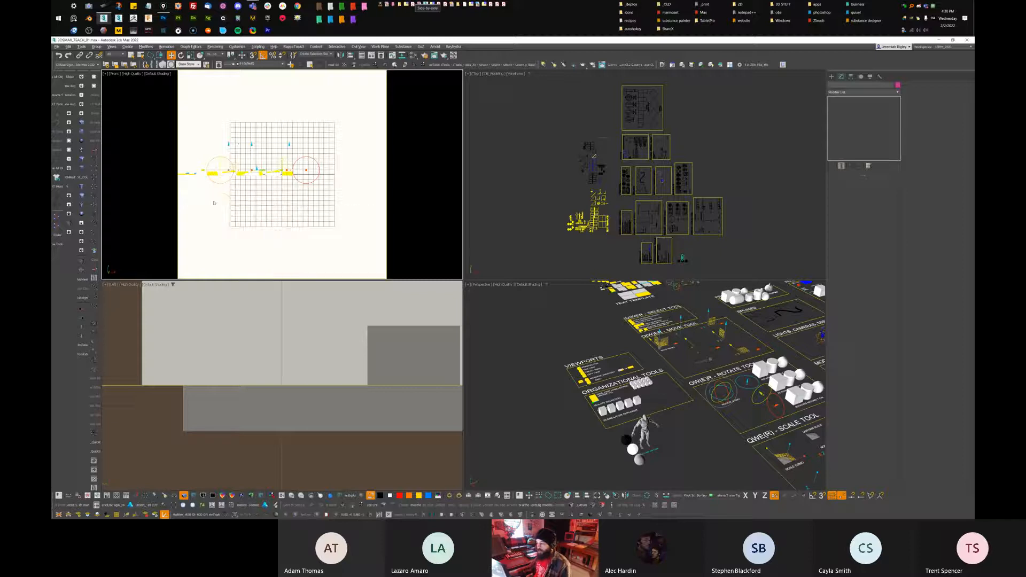
Set the Front viewport's rendering quality to Standard and display it in wireframe
click(131, 73)
click(141, 93)
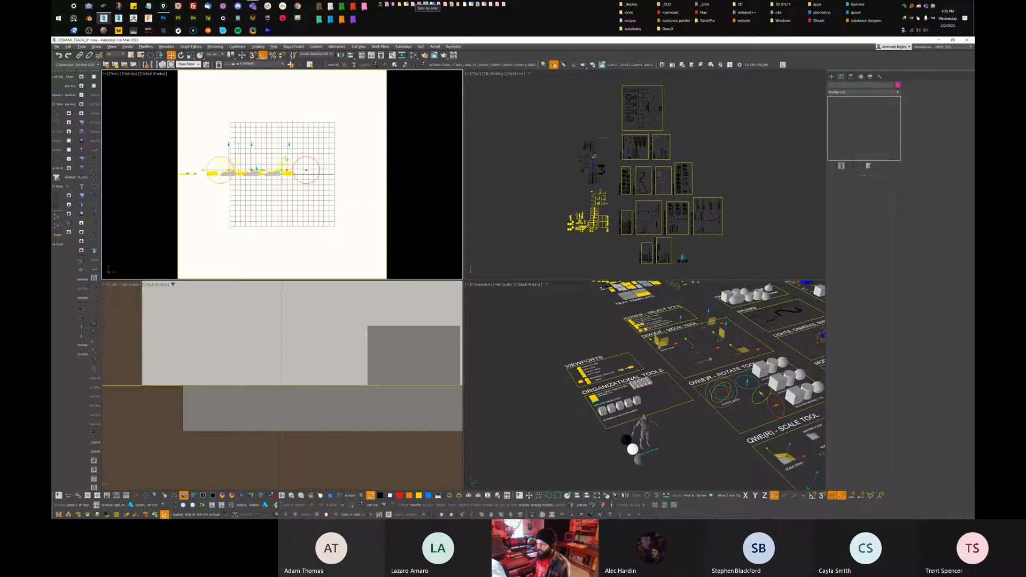
right_click(277, 222)
click(224, 187)
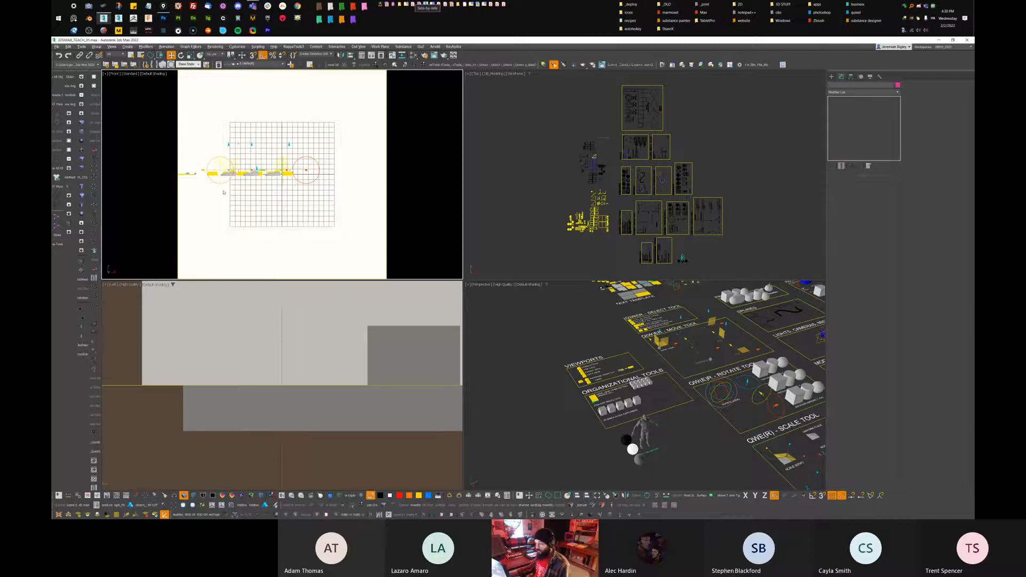
key(F3)
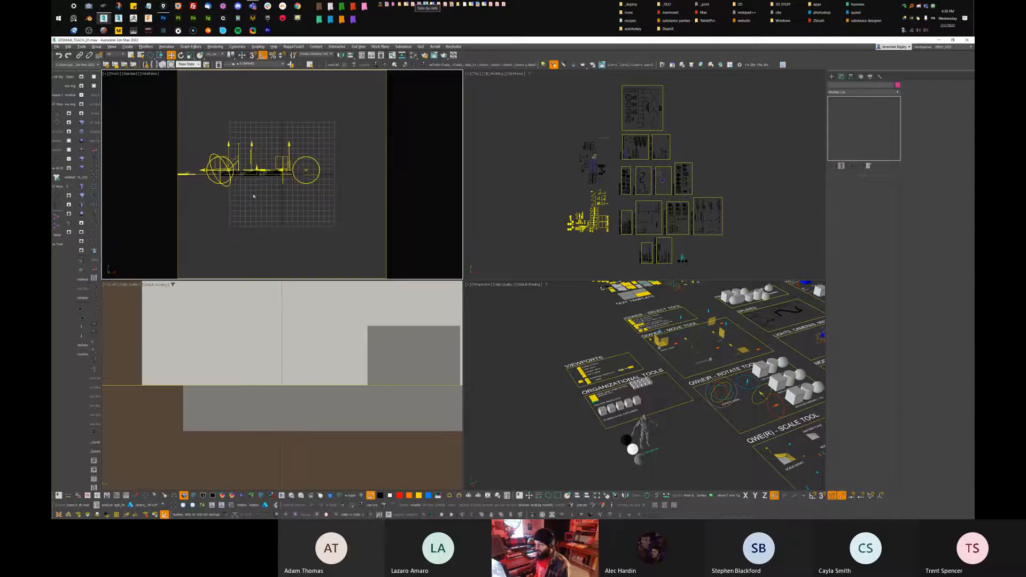
Turn off the safe frames in the Front viewport and reframe its contents
middle_drag(283, 198, 319, 213)
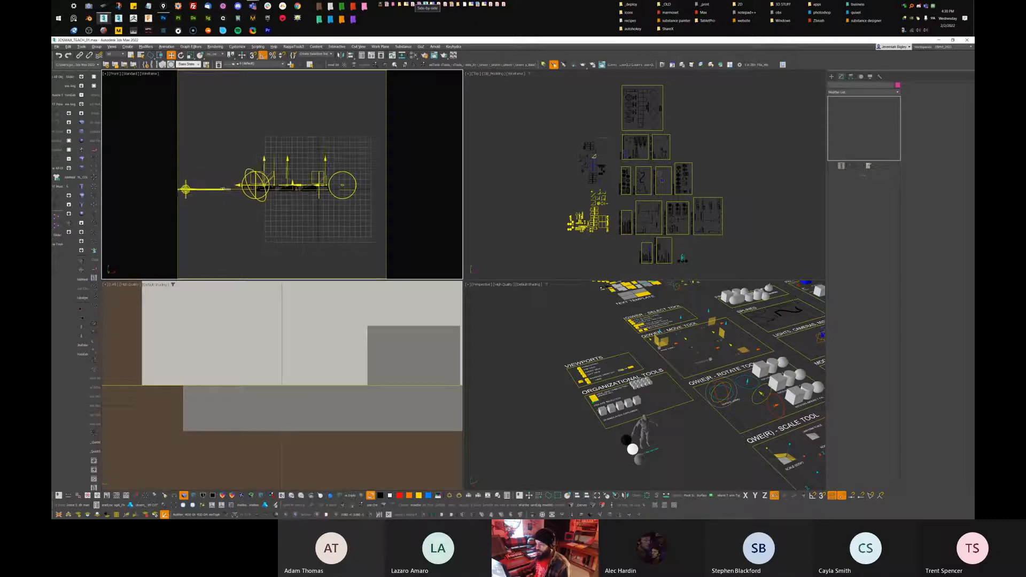
click(130, 74)
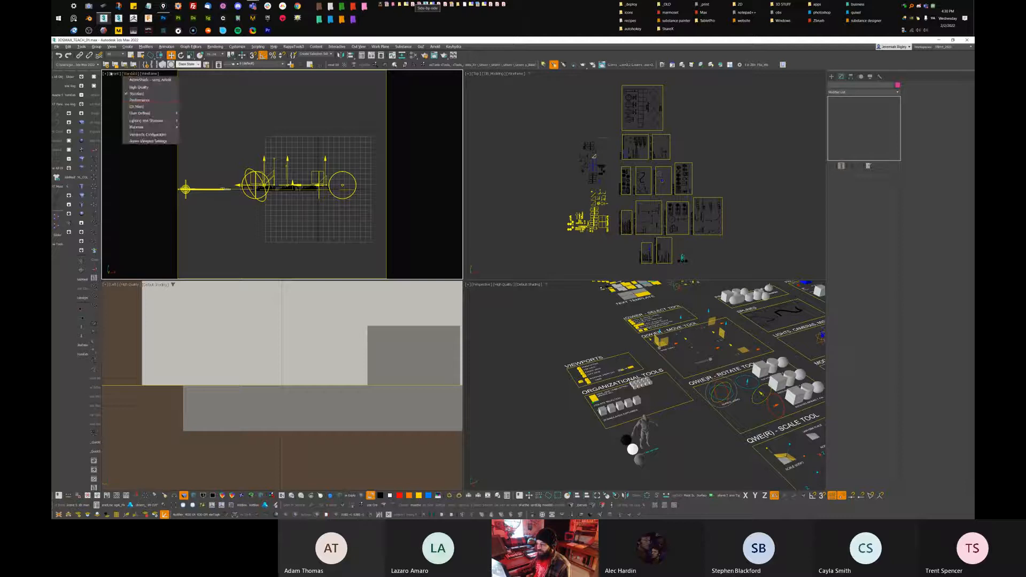
click(117, 76)
click(116, 76)
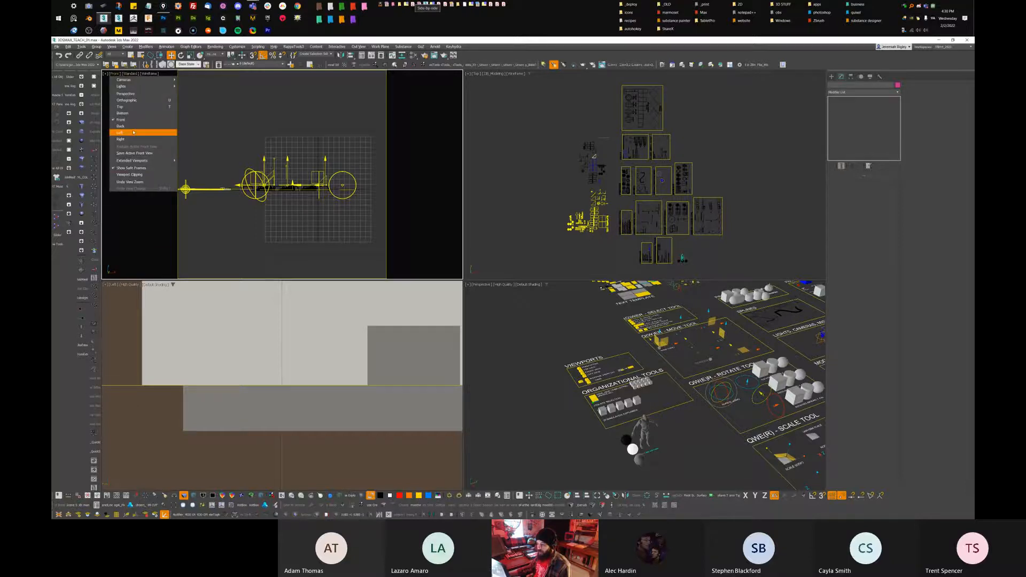
click(137, 171)
middle_drag(336, 186, 339, 189)
Zoom out in the Left viewport to frame the objects and set its rendering quality to Standard
middle_click(302, 341)
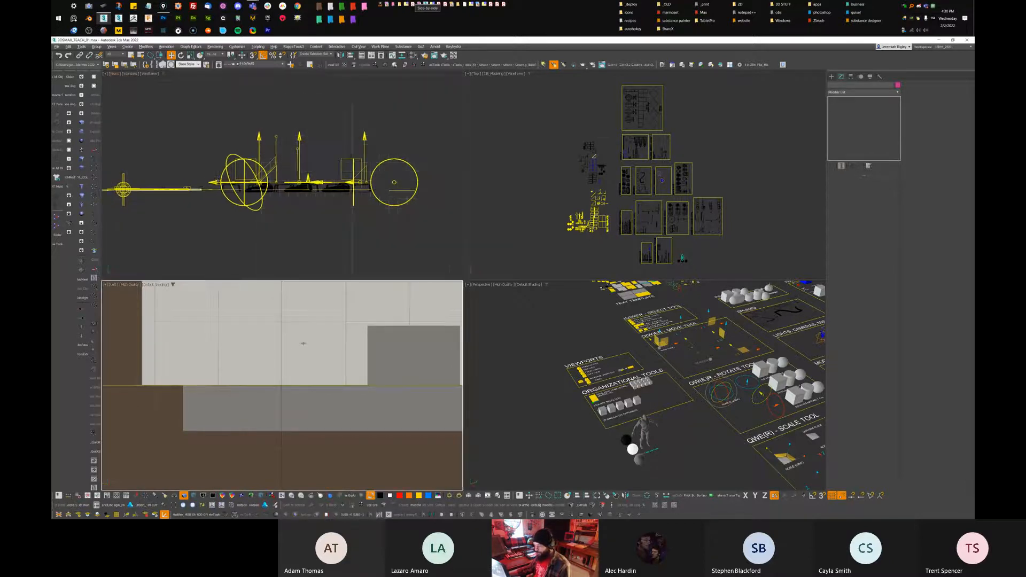
scroll(300, 339, down, 5)
middle_drag(301, 338, 179, 396)
scroll(246, 356, down, 5)
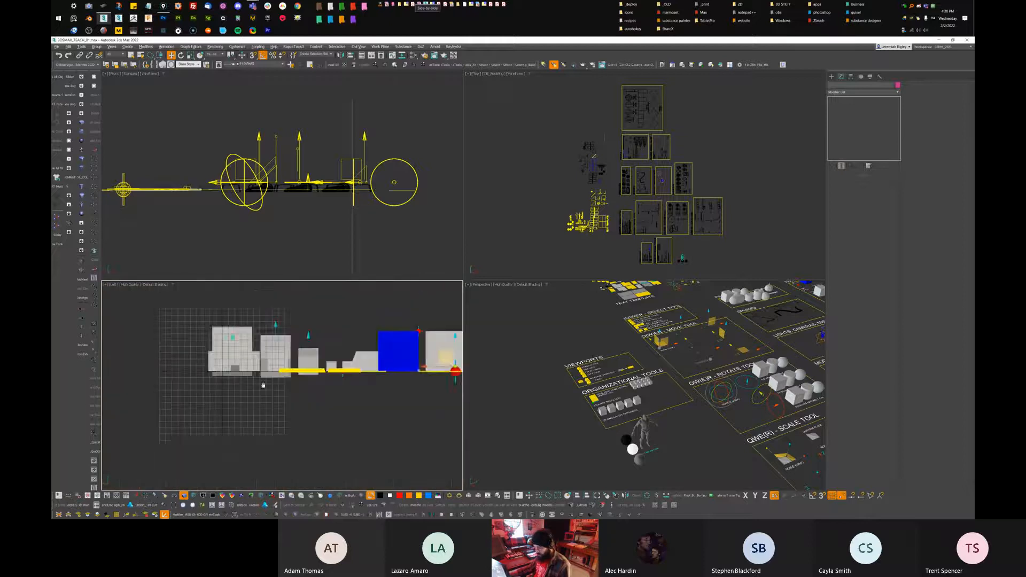
middle_drag(263, 384, 247, 412)
click(128, 284)
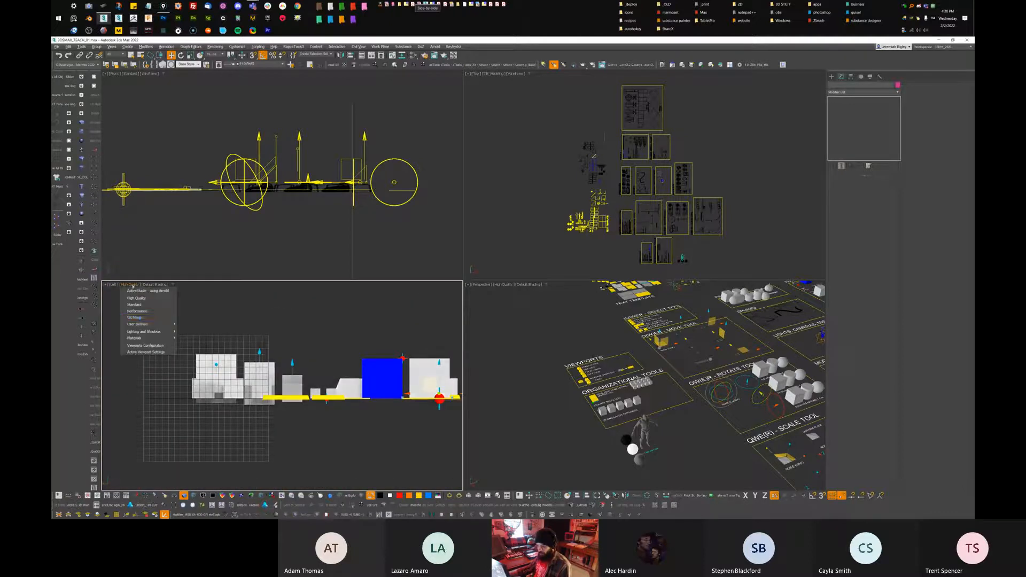
click(140, 307)
Show and dismiss the quad menu repeatedly in the Left viewport
right_click(301, 383)
click(303, 389)
right_click(303, 388)
click(304, 393)
right_click(305, 388)
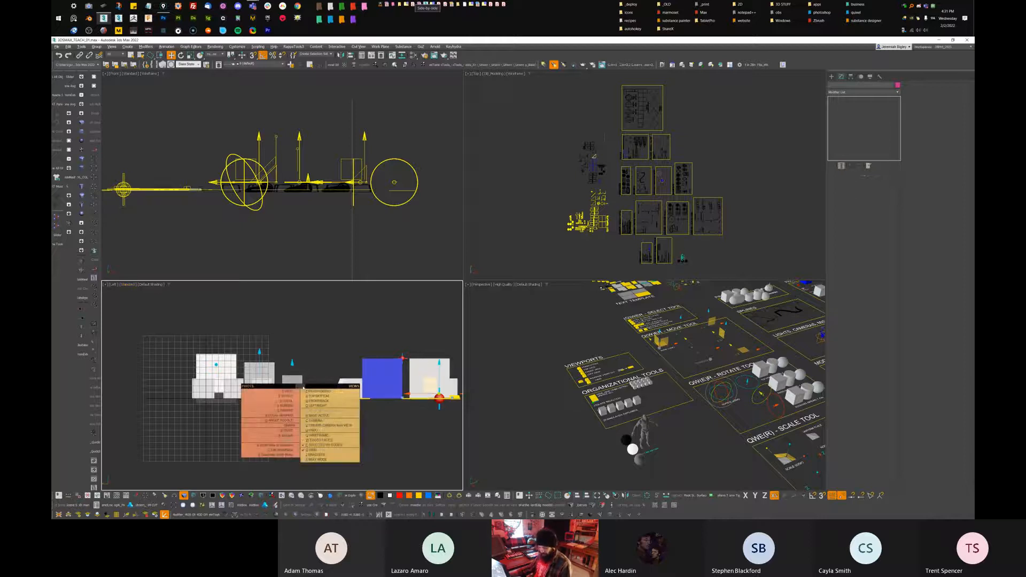
click(307, 371)
right_click(307, 371)
click(308, 377)
right_click(309, 372)
click(310, 372)
right_click(307, 342)
click(307, 342)
mouse_move(307, 348)
middle_down()
mouse_move(340, 342)
mouse_move(322, 361)
mouse_move(329, 363)
mouse_move(303, 353)
middle_up()
right_click(338, 341)
right_click(331, 338)
click(332, 338)
right_click(327, 361)
click(326, 361)
Display the Left viewport in wireframe with its grid on and select the triangle object
scroll(330, 342, down, 5)
click(341, 401)
right_click(343, 385)
click(346, 385)
key(g)
right_click(329, 372)
click(320, 373)
right_click(306, 351)
Switch the Left viewport to the Top view and on to the Front view, zooming each to the selected triangle
key(t)
key(z)
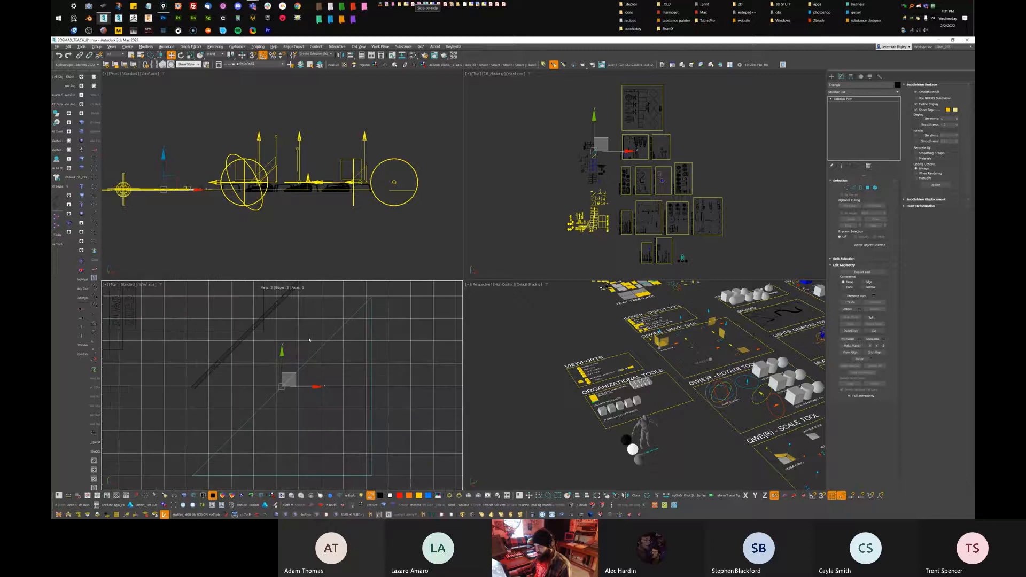
key(f)
key(z)
scroll(309, 339, down, 6)
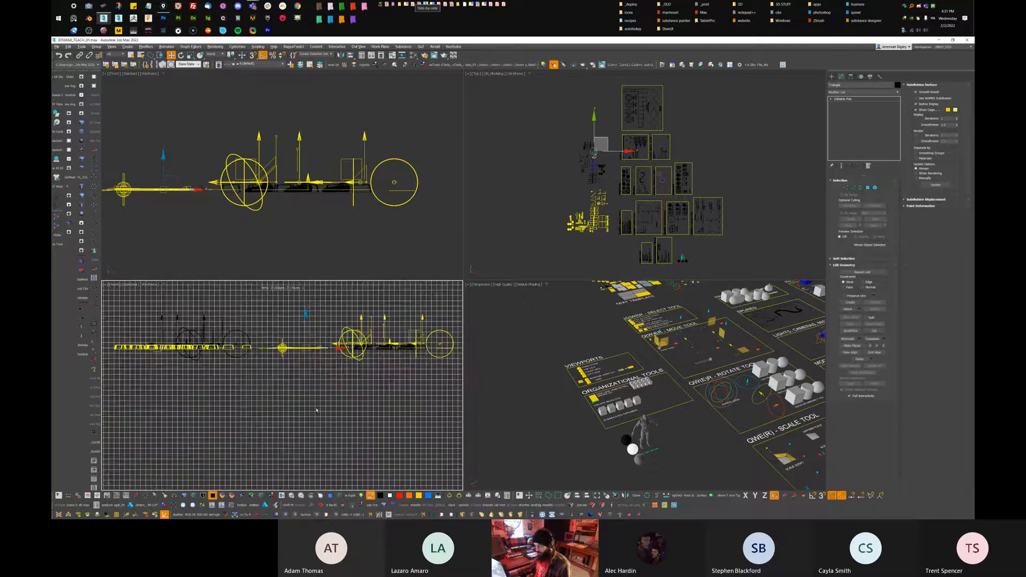
middle_drag(312, 340, 305, 382)
Clear the selection and show the grid in the upper Front viewport and in the Top viewport
click(313, 309)
click(312, 231)
right_click(311, 230)
key(g)
click(526, 236)
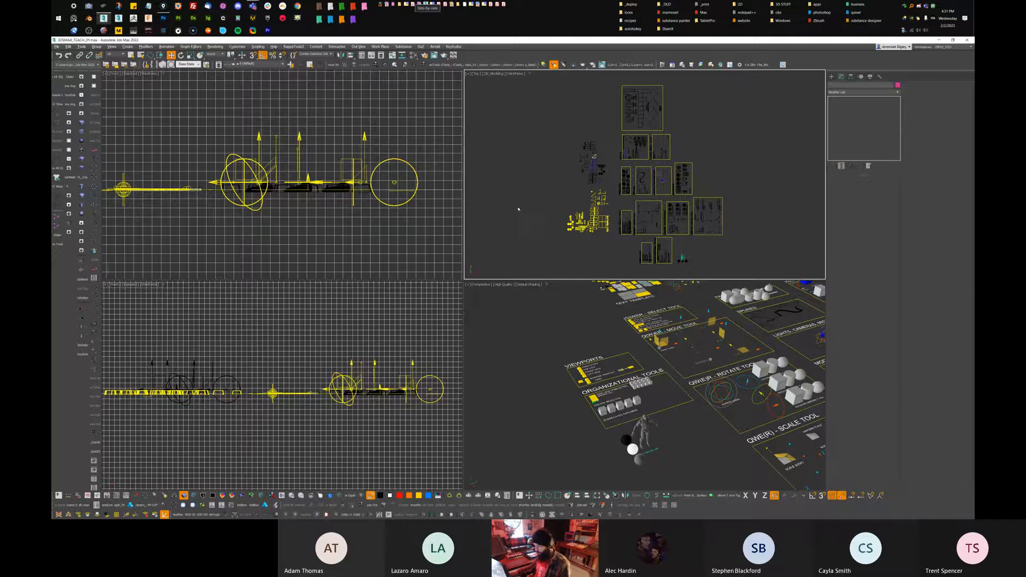
right_click(525, 218)
scroll(322, 236, down, 4)
scroll(324, 236, up, 3)
middle_drag(289, 234, 317, 226)
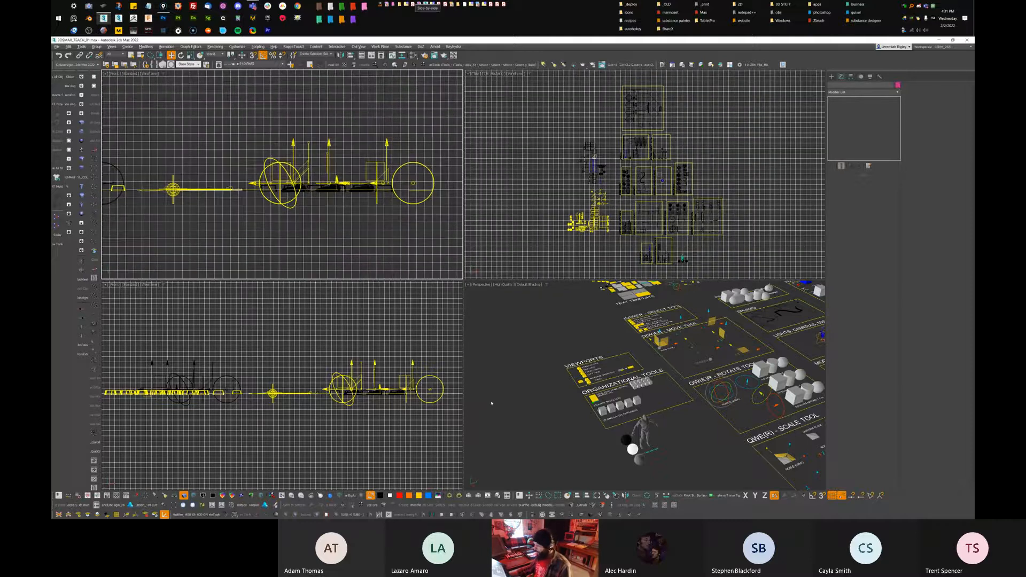
Set the Perspective viewport's rendering quality to Standard and frame the mannequin and spheres
click(504, 284)
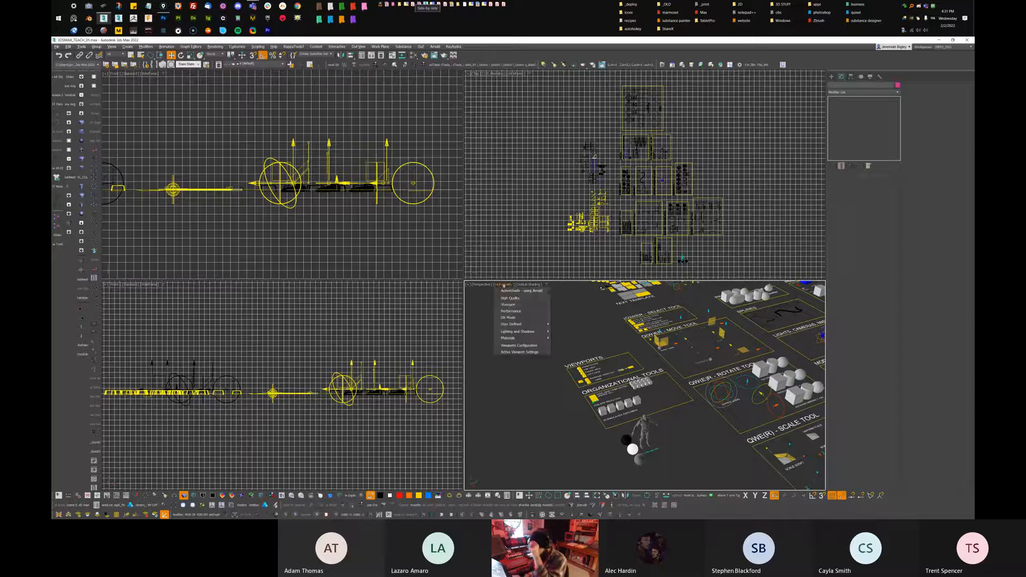
click(518, 299)
middle_drag(683, 388, 577, 289)
scroll(583, 368, up, 7)
middle_drag(539, 321, 597, 358)
scroll(603, 374, down, 3)
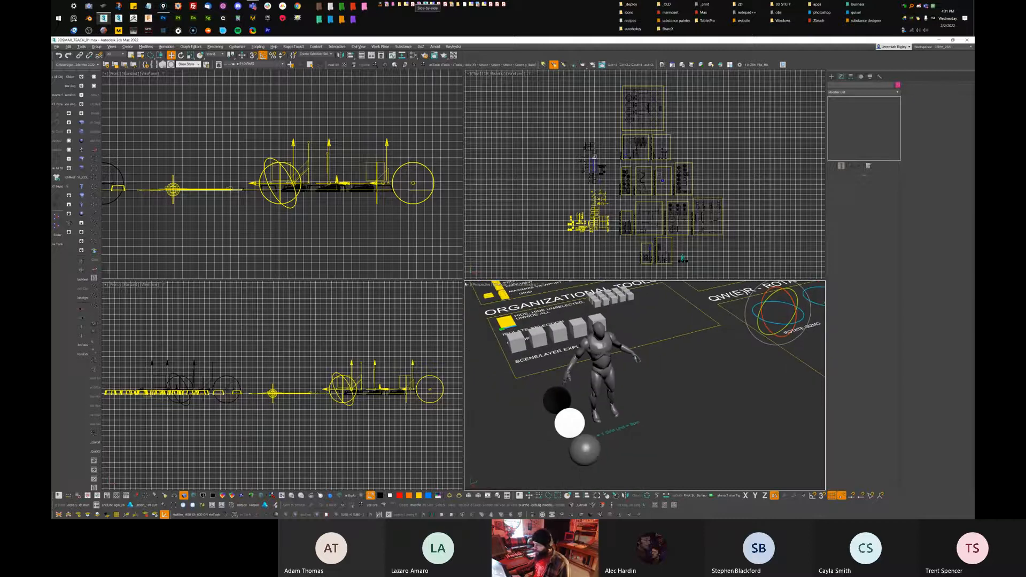
Enlarge the Perspective viewport by moving the corner shared by the four viewports
drag(463, 280, 319, 310)
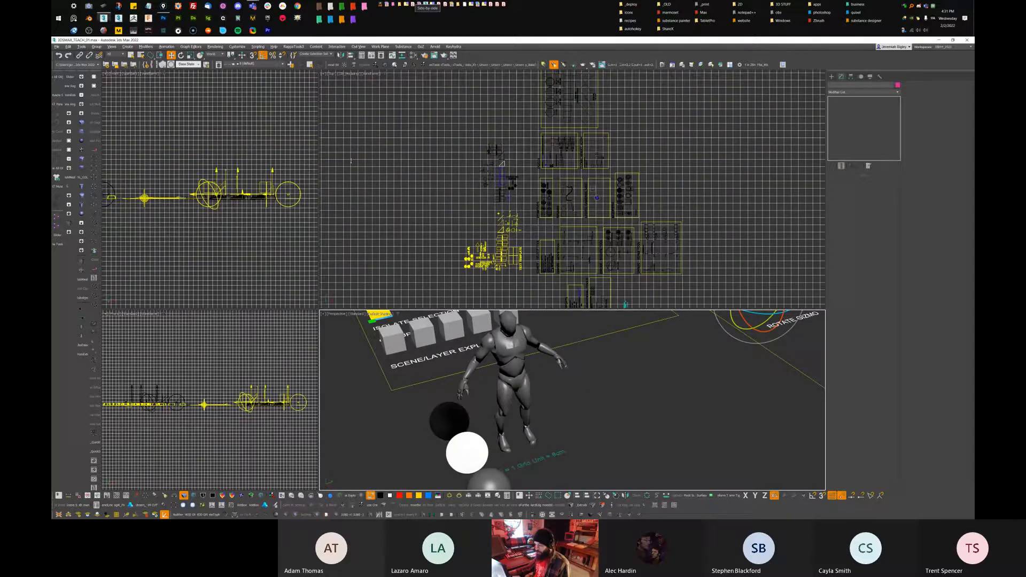
drag(319, 310, 321, 161)
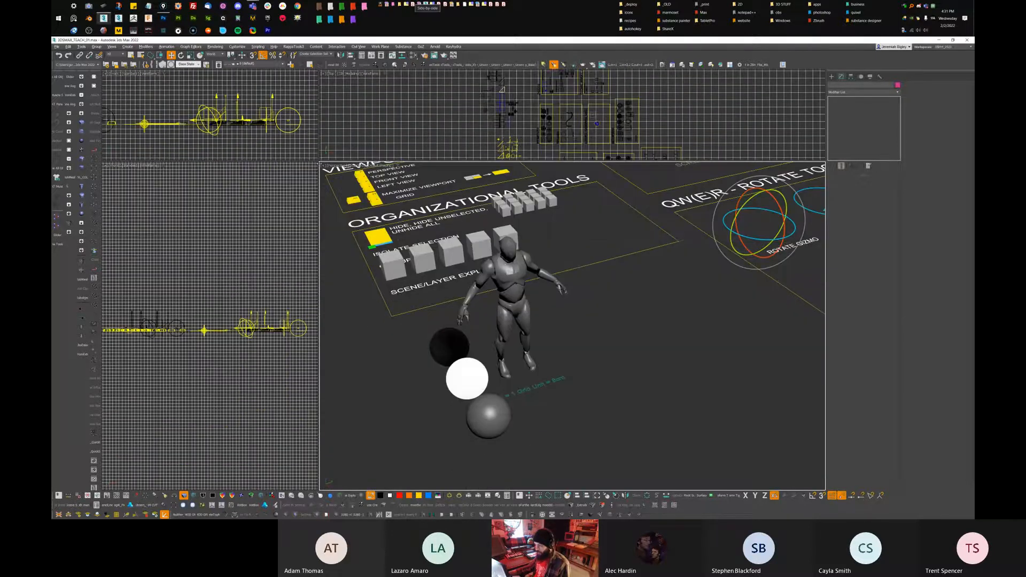
drag(276, 295, 289, 182)
Change the letter on the keycap beside GRID on the Viewports board to G
scroll(680, 396, down, 10)
scroll(564, 339, up, 10)
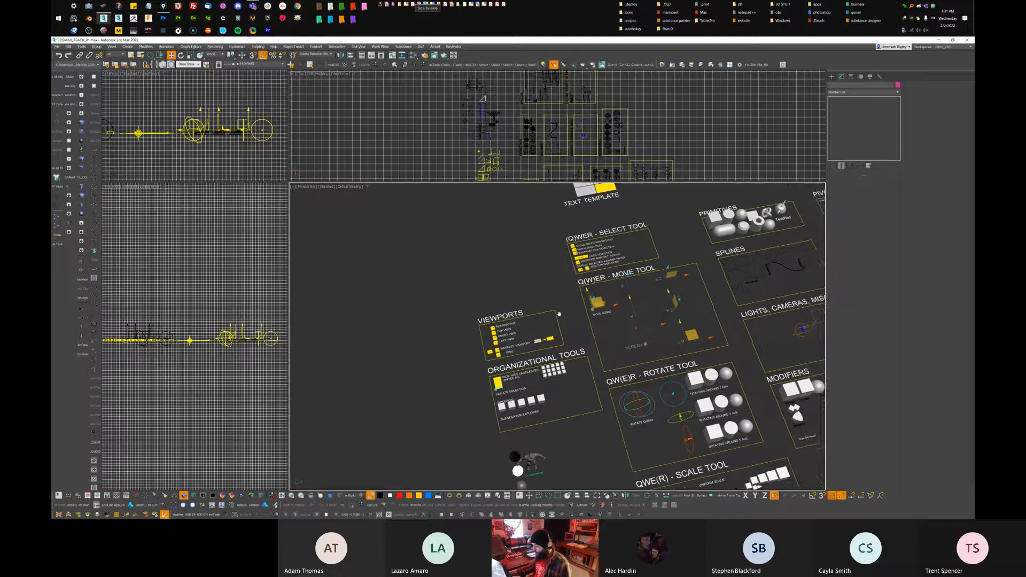
scroll(563, 340, up, 5)
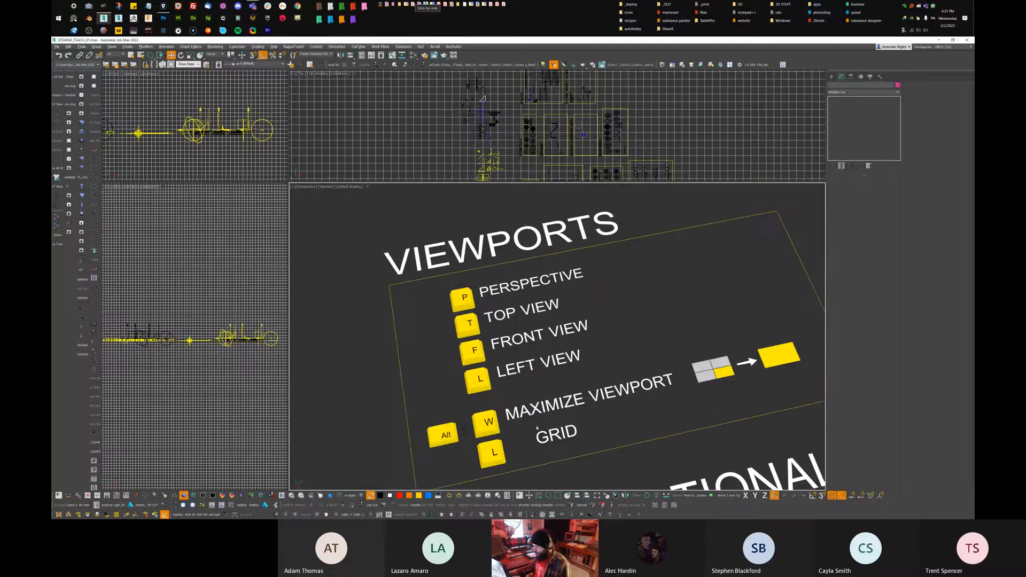
middle_drag(581, 344, 607, 200)
scroll(510, 365, up, 6)
middle_drag(391, 321, 487, 381)
click(436, 343)
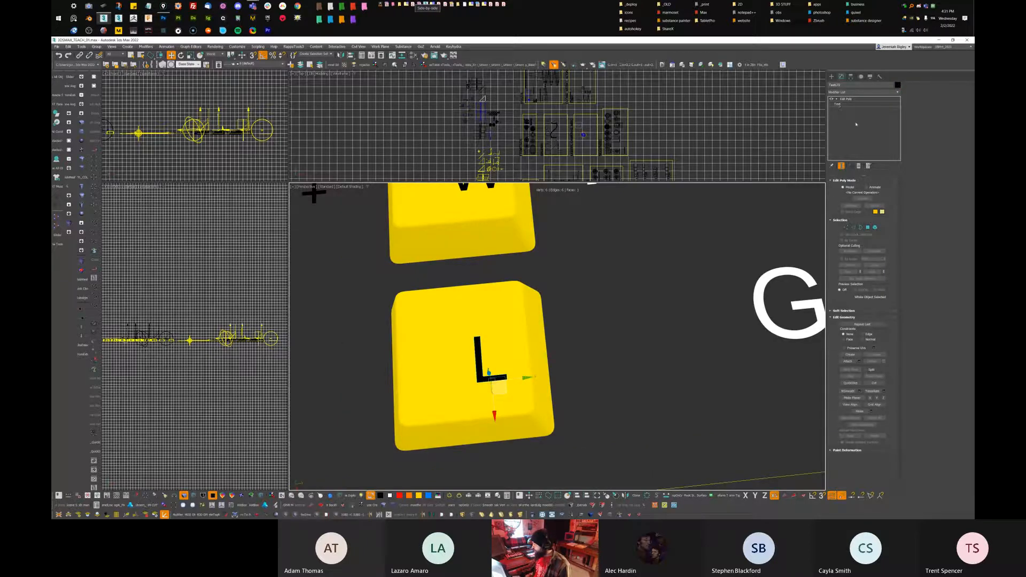
click(837, 105)
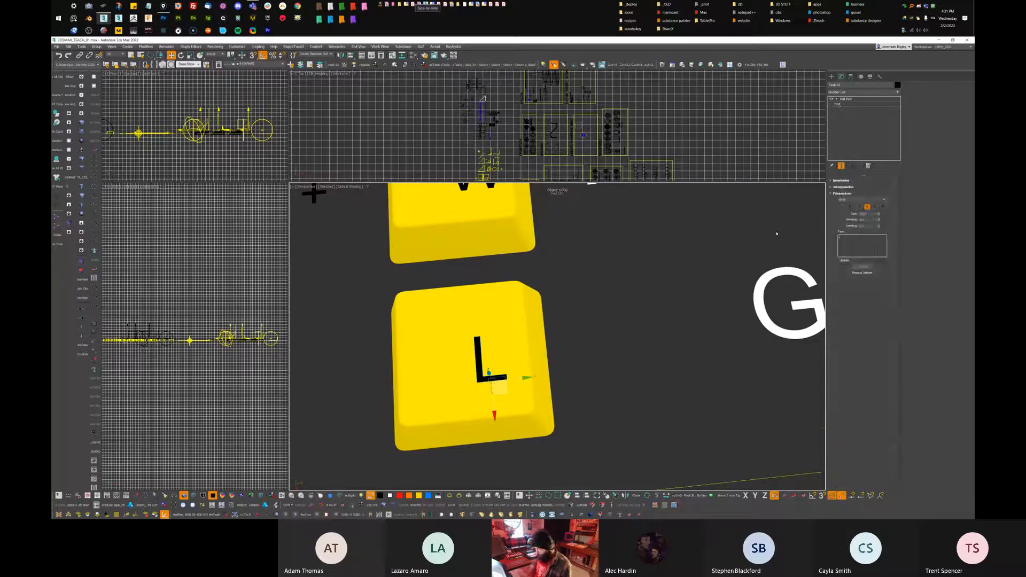
text(G)
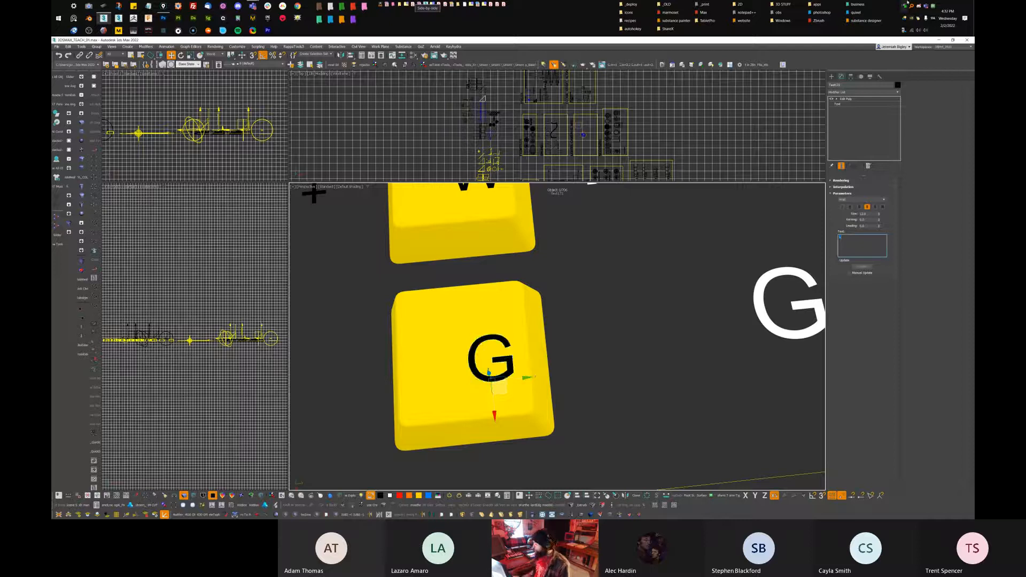
click(734, 225)
Frame the Viewports board's shortcut list and resize the four viewports to roughly equal sizes
middle_drag(764, 253, 587, 323)
scroll(636, 250, down, 10)
scroll(588, 320, up, 8)
scroll(377, 435, down, 3)
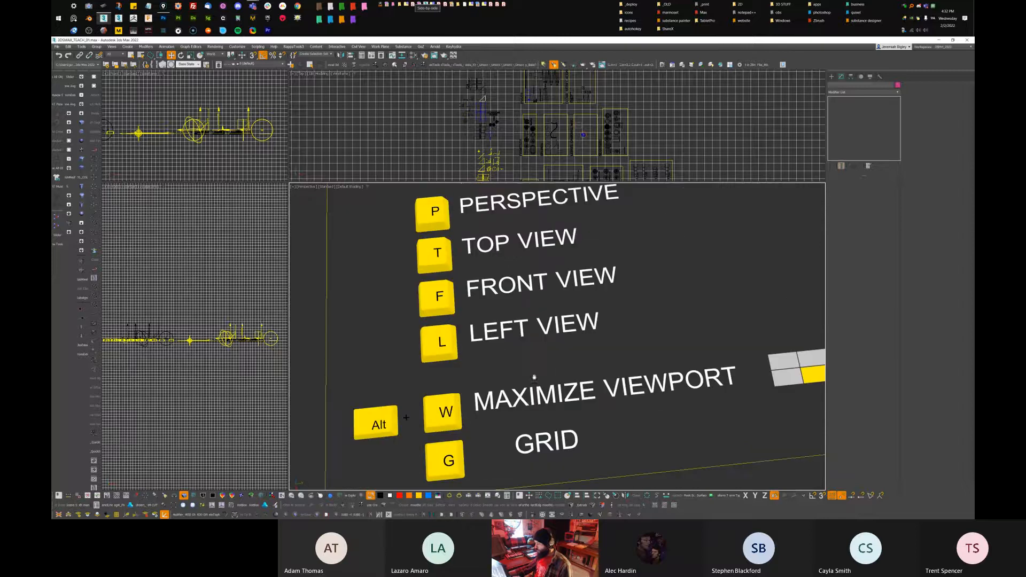
middle_drag(707, 352, 706, 348)
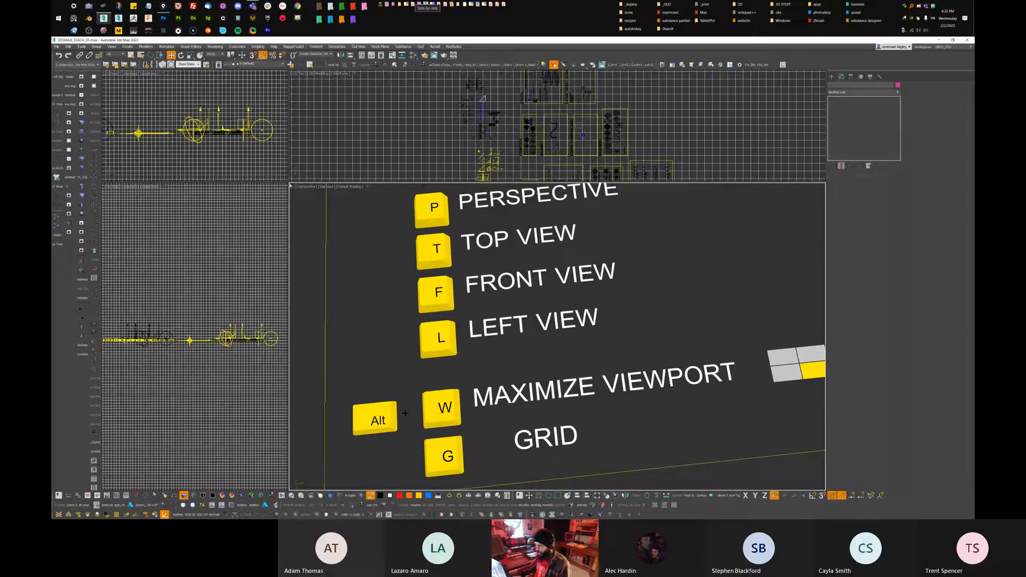
drag(289, 184, 412, 254)
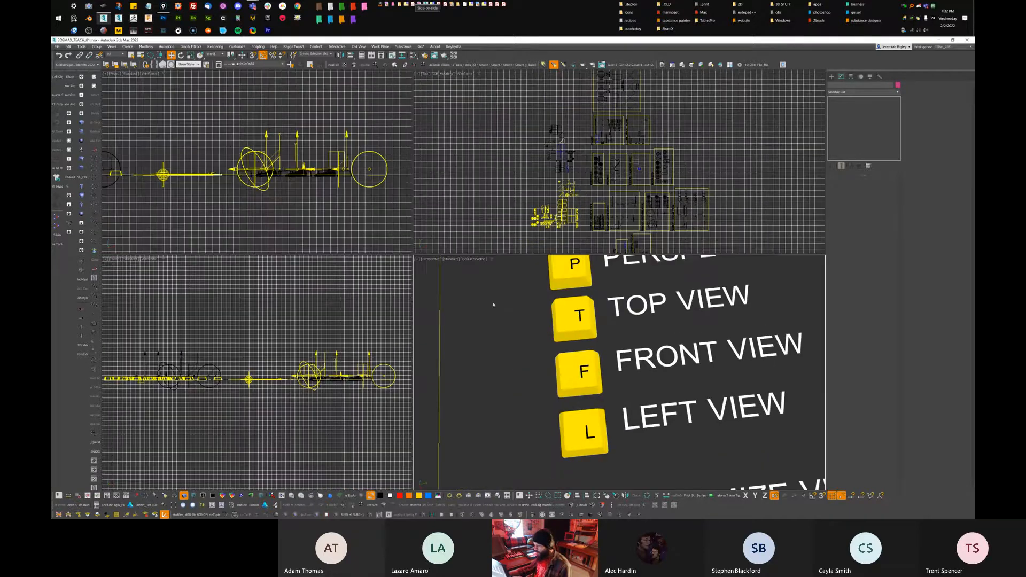
Maximize and restore the Top, upper Front and Perspective viewports one after another
click(455, 197)
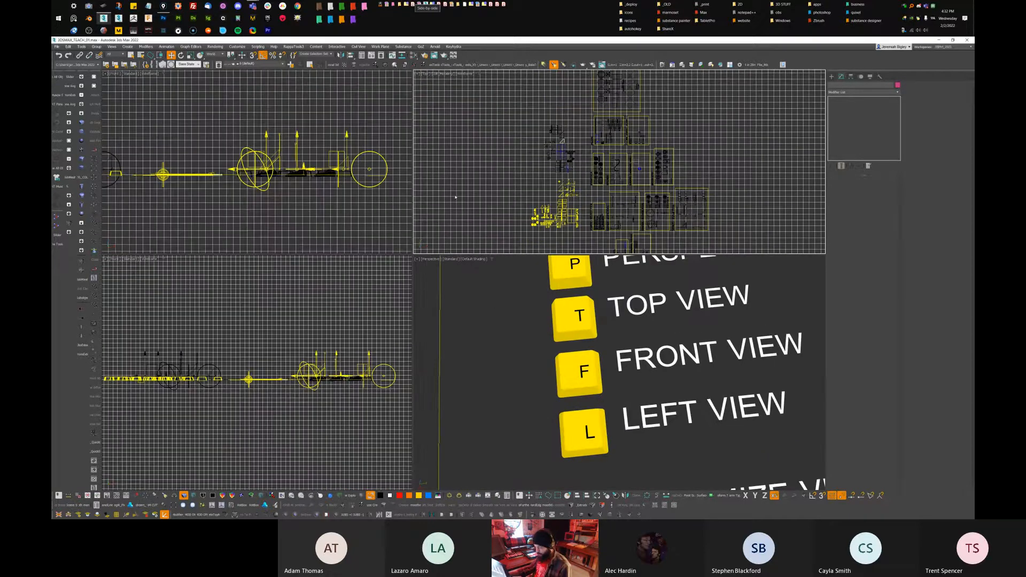
key(alt+w)
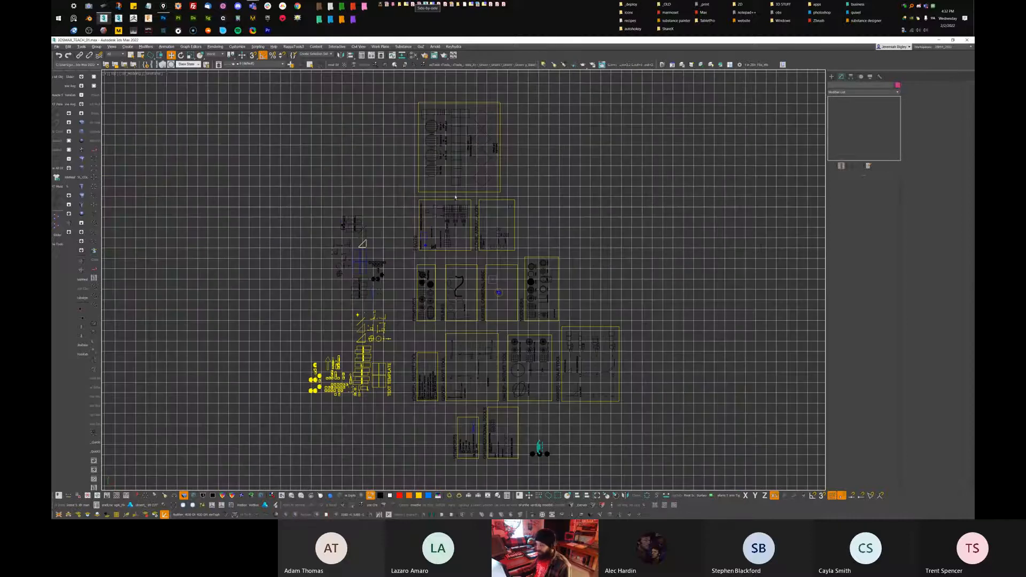
key(alt+w)
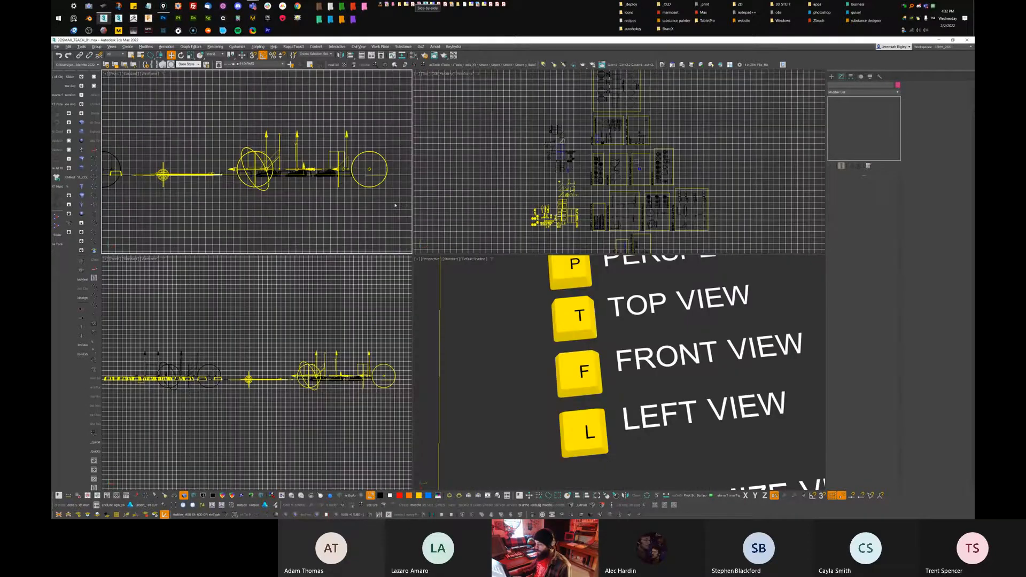
click(395, 205)
key(alt+w)
key(alt+w)
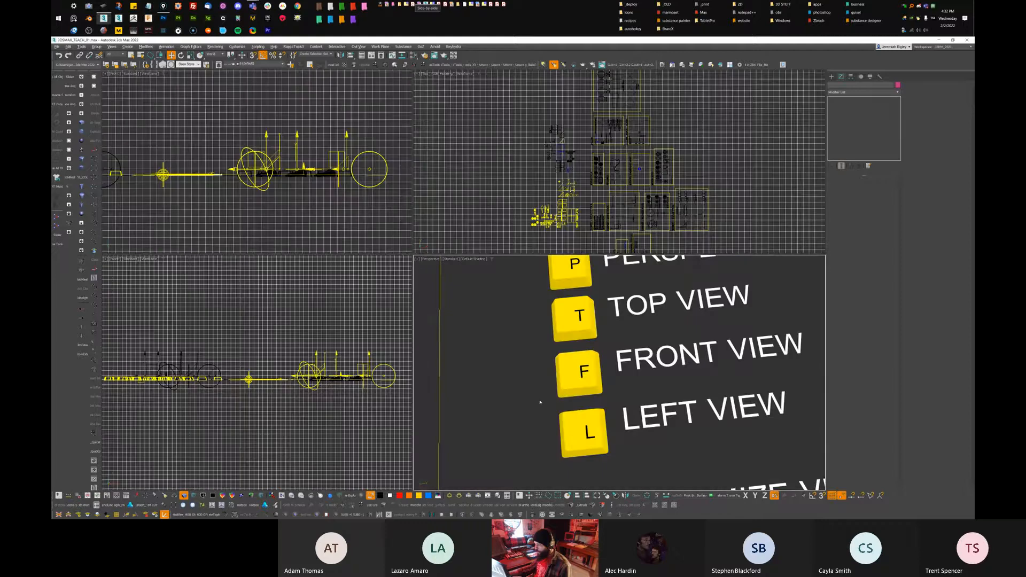
click(540, 402)
key(alt+w)
key(alt+w)
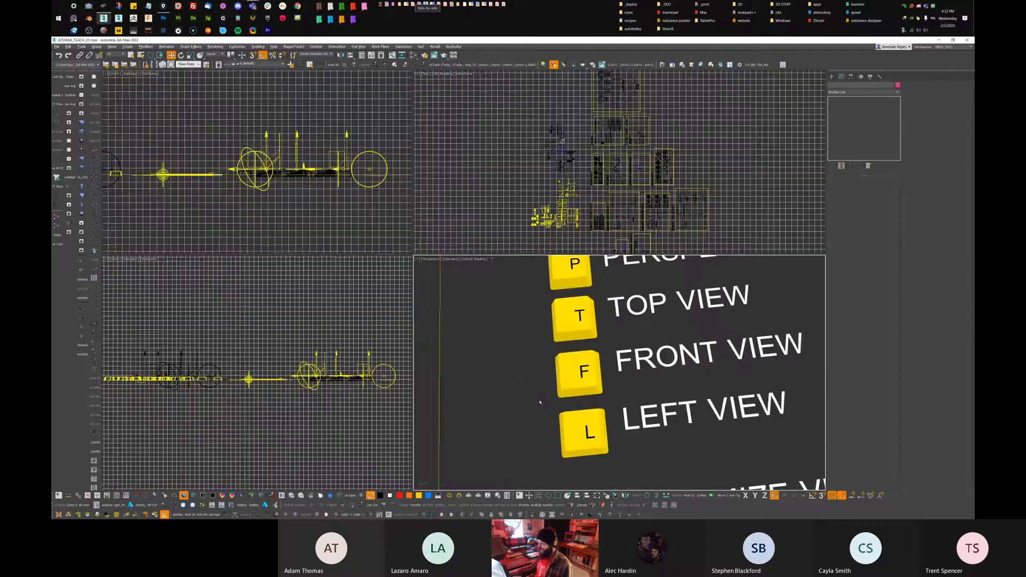
Maximize and restore the lower Front viewport once and the Perspective viewport twice
click(377, 303)
key(alt+w)
key(alt+w)
click(469, 322)
key(alt+w)
key(alt+w)
key(alt+w)
key(alt+w)
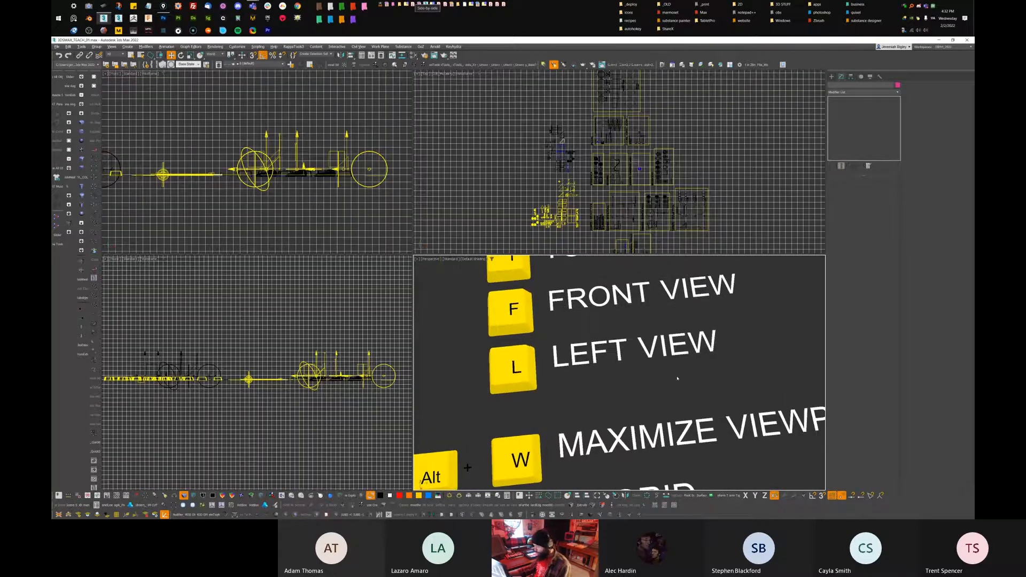
Frame the whole Viewports board in the Perspective viewport
key(Down)
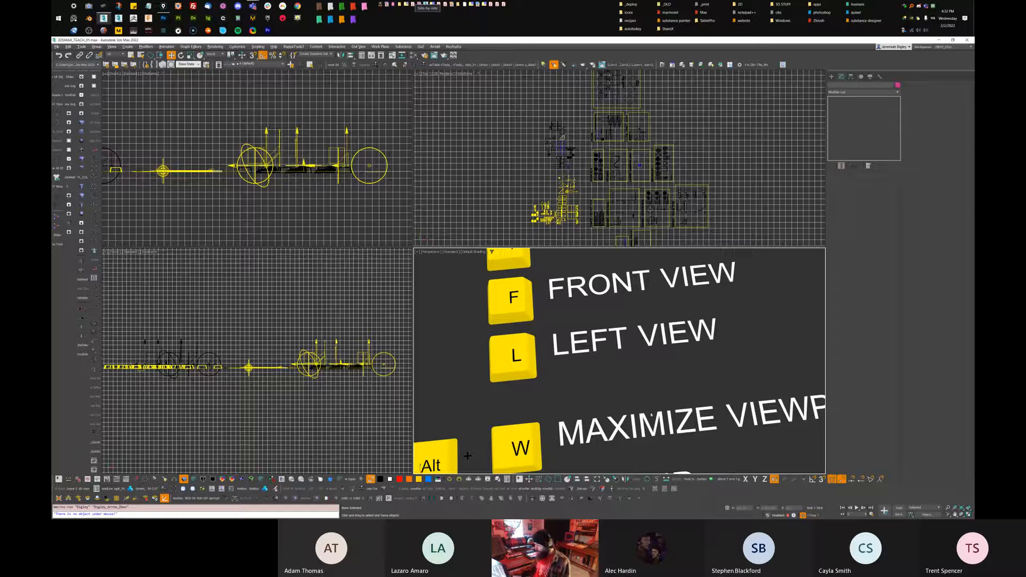
scroll(646, 388, down, 5)
middle_drag(645, 389, 614, 370)
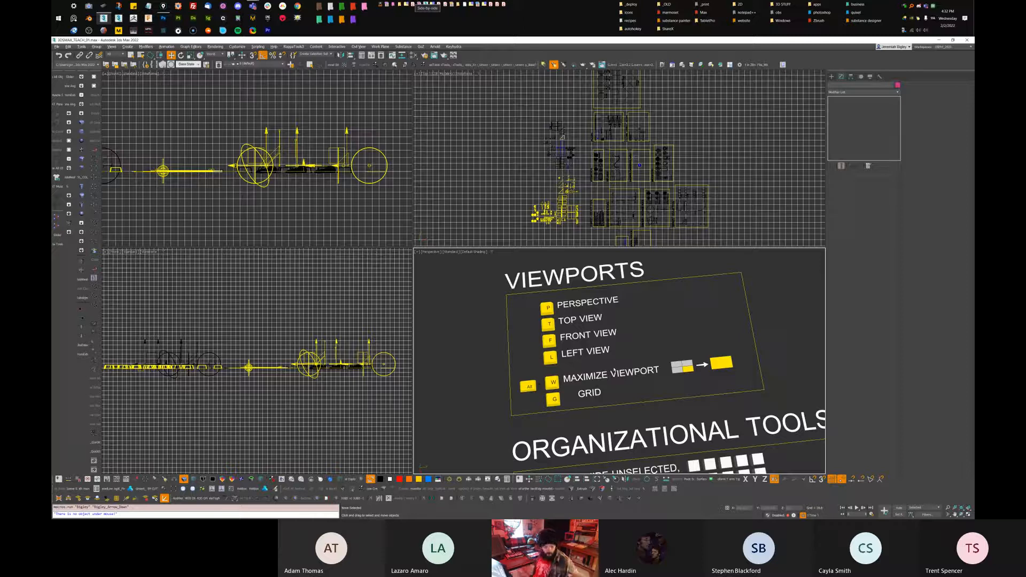
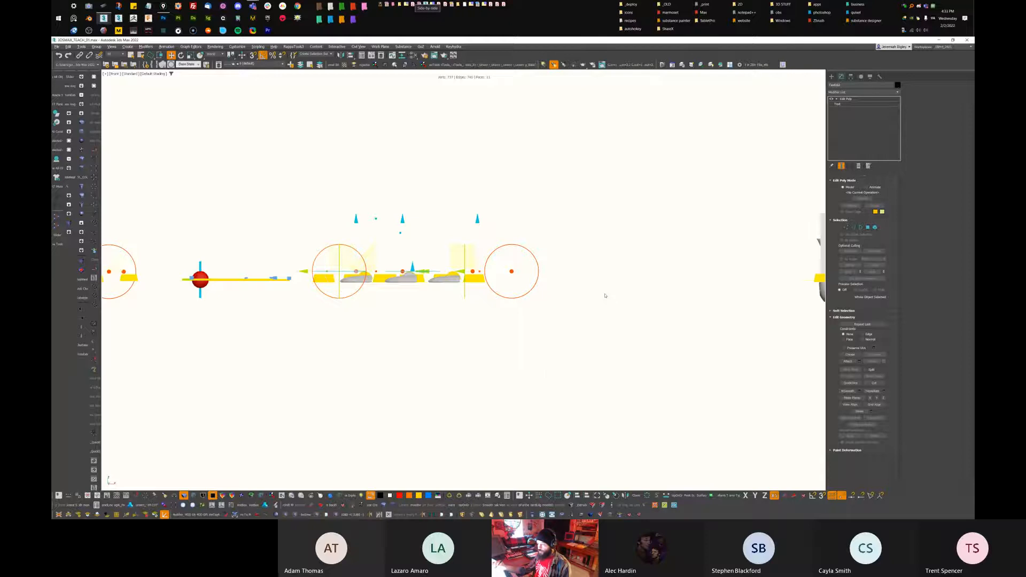
Switch the maximized Front viewport to the Left view through the views quad menu
middle_drag(591, 215, 627, 227)
key(v)
key(Escape)
key(v)
key(l)
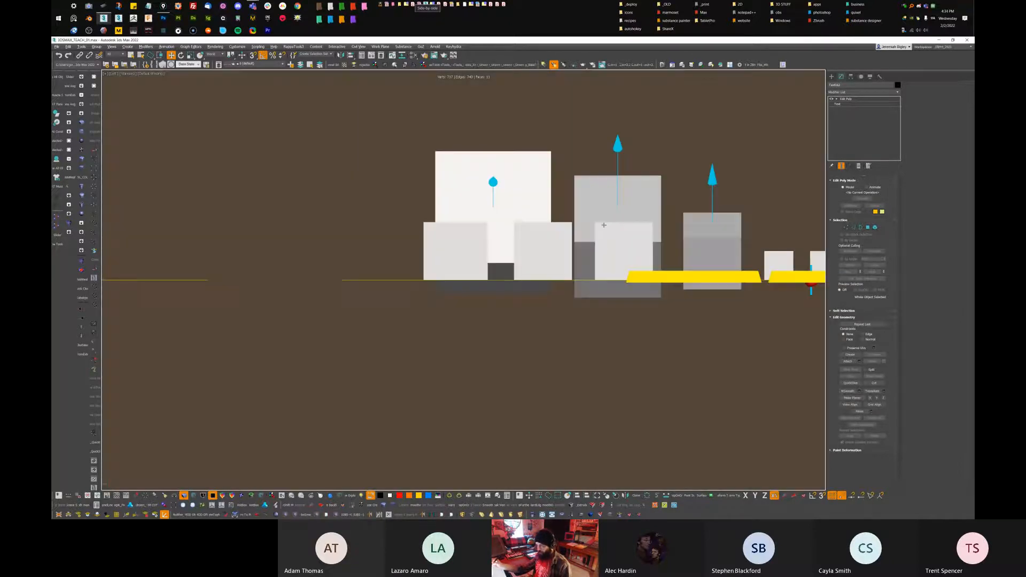
Switch the maximized viewport to the Top view, orbit it into an Orthographic view and clear the selection
key(v)
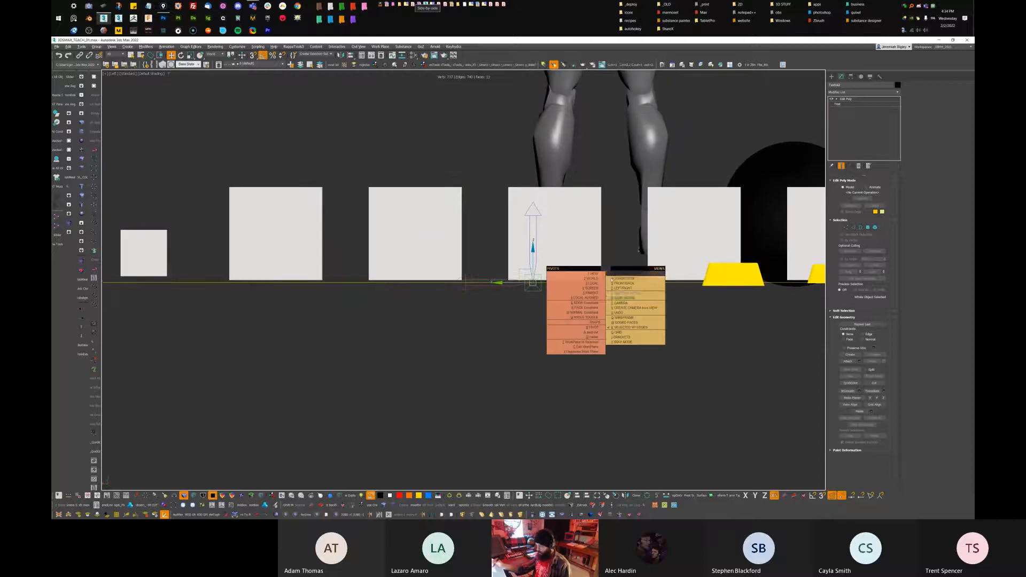
key(t)
alt+middle_drag(618, 292, 657, 305)
click(646, 316)
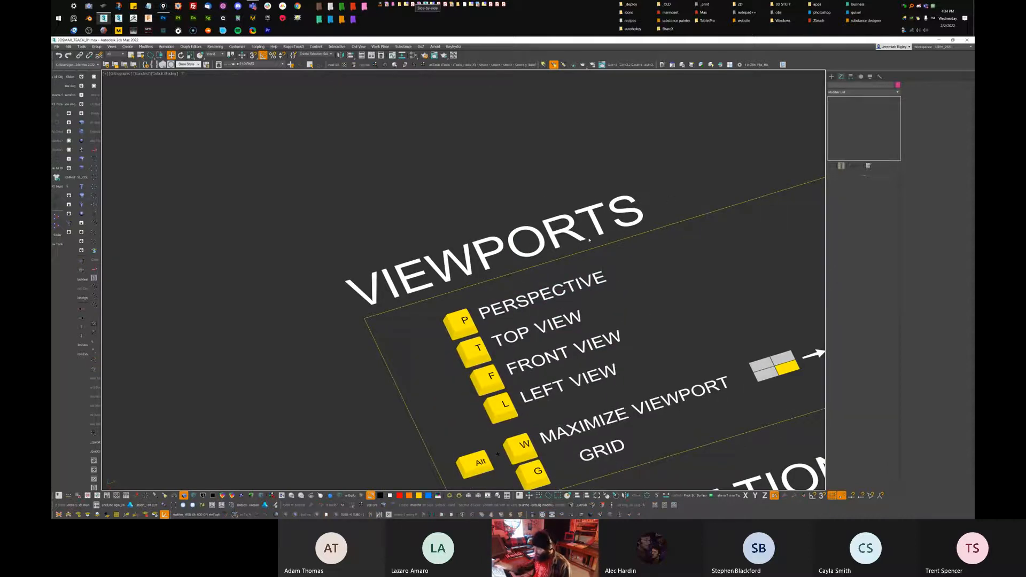
Examine the views and pivots quad menus over the shortcut list on the Viewports board
alt+middle_drag(590, 240, 612, 289)
middle_drag(585, 331, 614, 310)
scroll(736, 358, up, 2)
middle_drag(733, 352, 605, 218)
scroll(573, 288, down, 1)
middle_drag(565, 297, 763, 392)
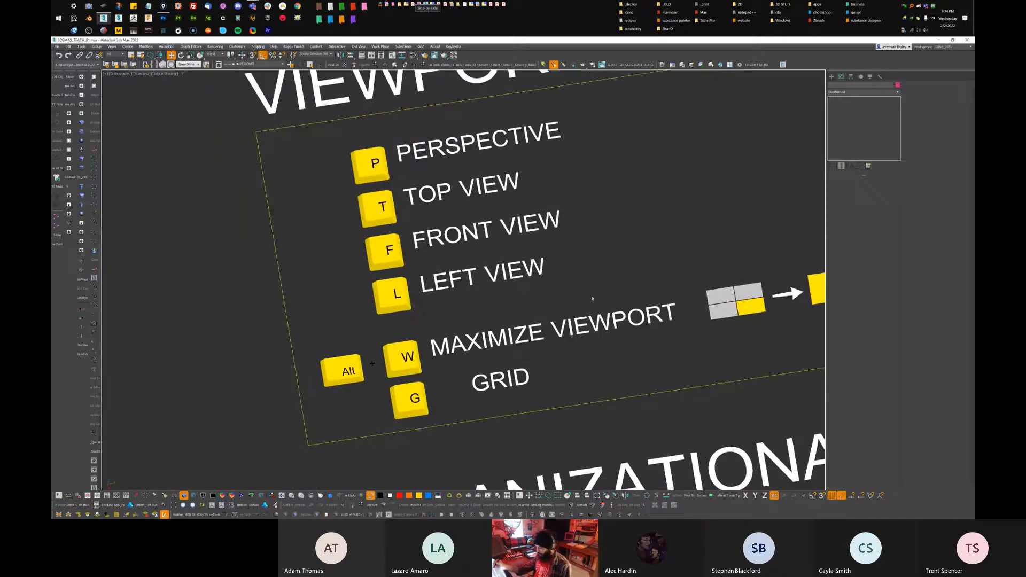
right_click(612, 271)
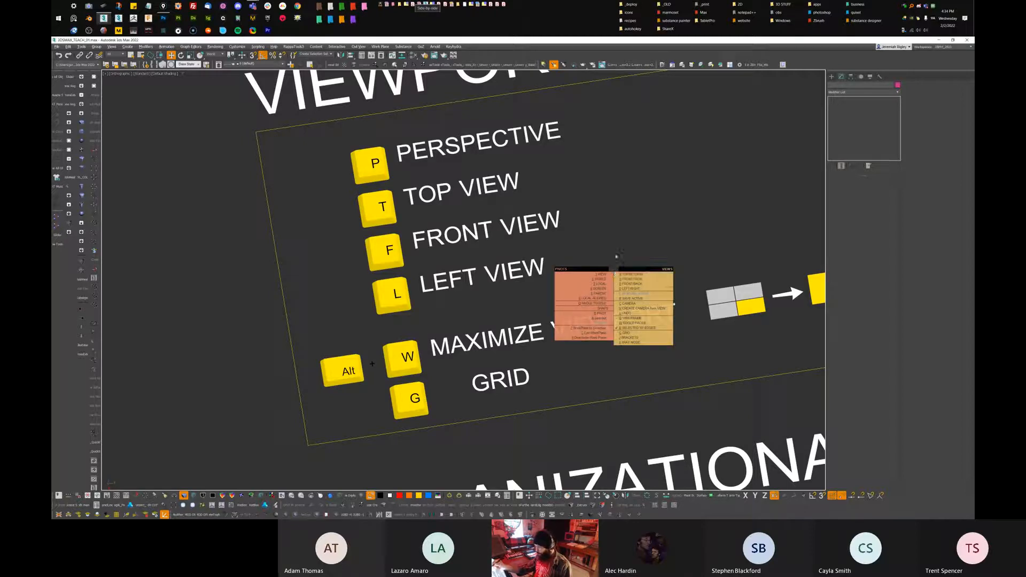
click(614, 246)
alt+right_click(616, 249)
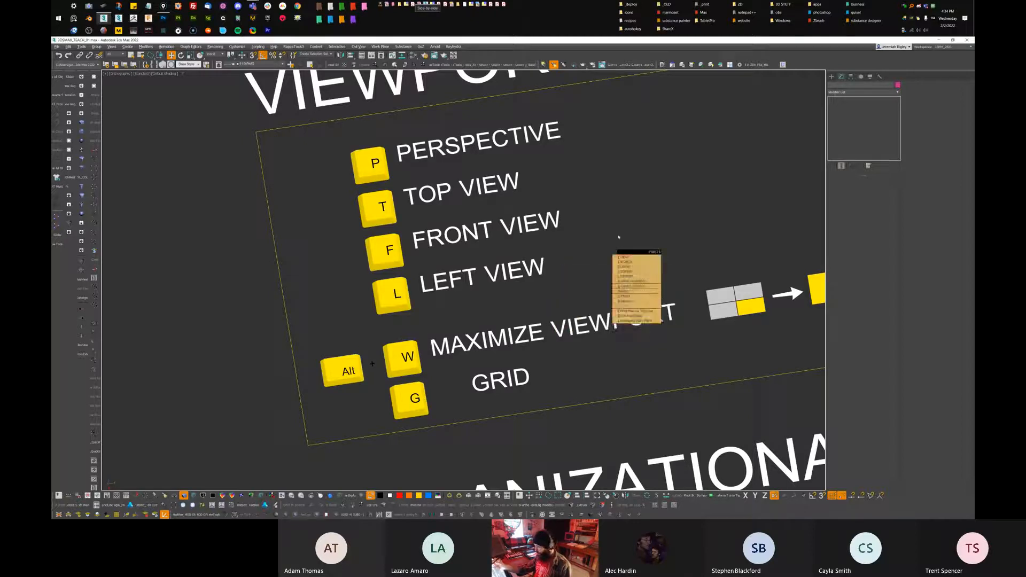
click(607, 267)
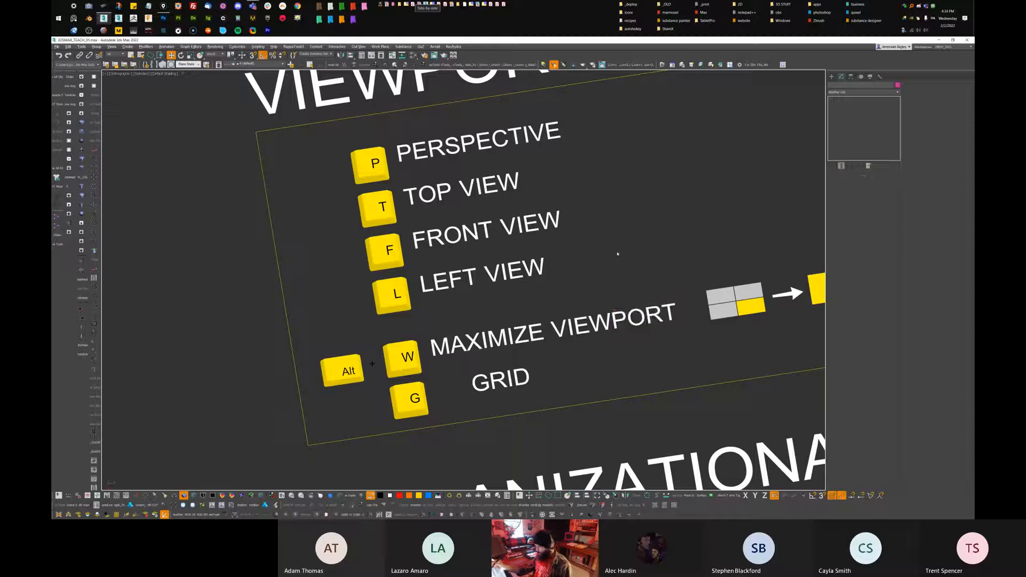
right_click(621, 262)
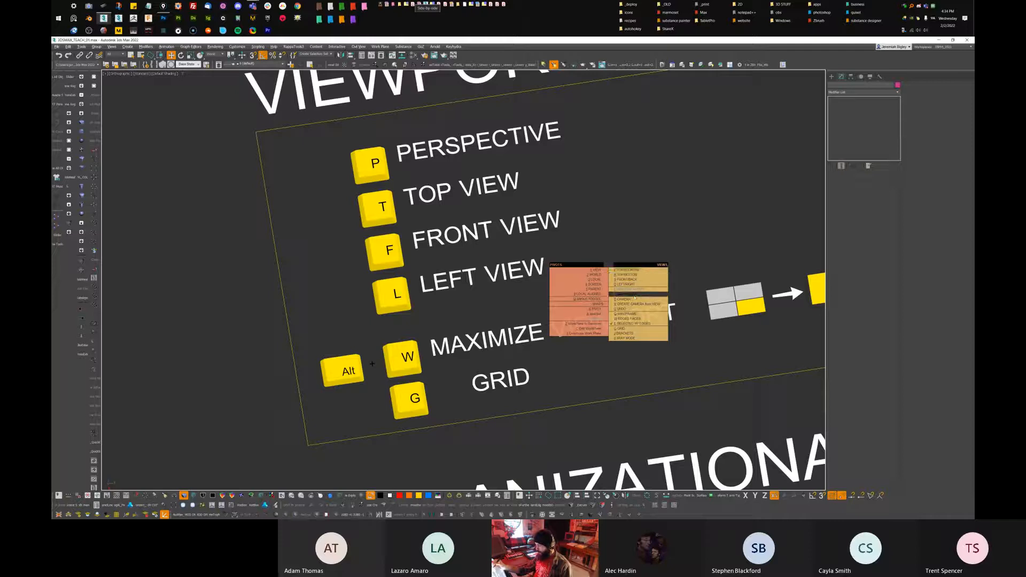
click(647, 230)
Copy the L key and its LEFT VIEW label into the empty space beside PERSPECTIVE, using the Copy clone option
middle_drag(628, 243, 631, 292)
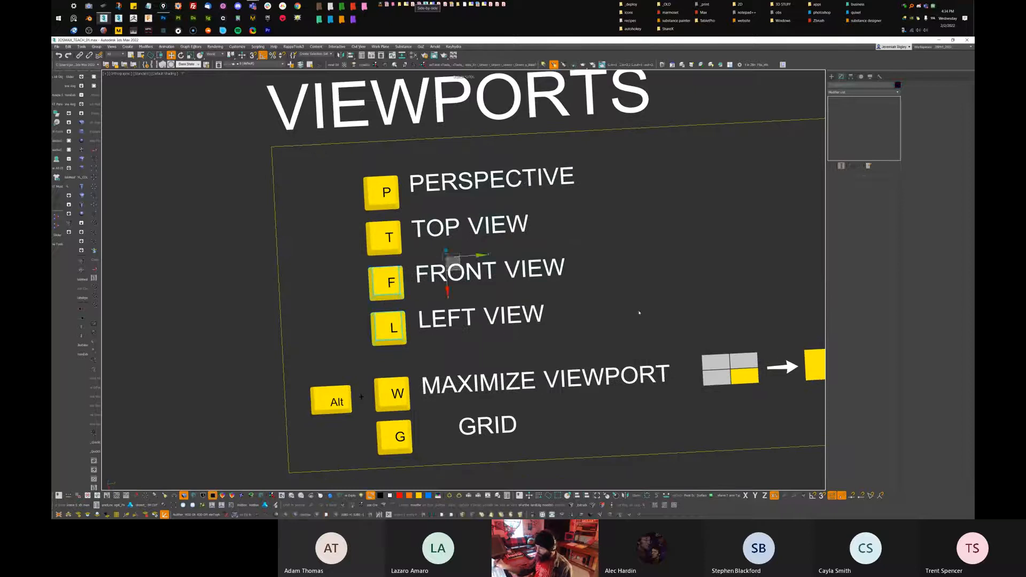
drag(631, 296, 627, 303)
middle_drag(484, 305, 456, 322)
mouse_move(407, 352)
shift+mouse_down()
mouse_move(681, 215)
mouse_move(646, 190)
shift+mouse_up()
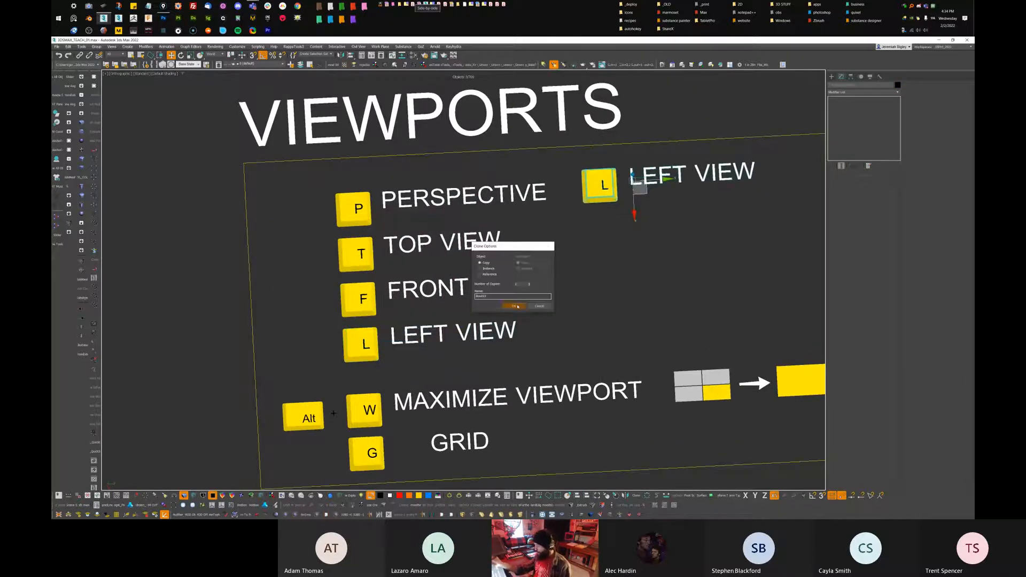
click(517, 306)
Change the letter on the copied yellow key to V
middle_drag(507, 279, 402, 389)
scroll(487, 393, up, 3)
click(487, 394)
click(483, 315)
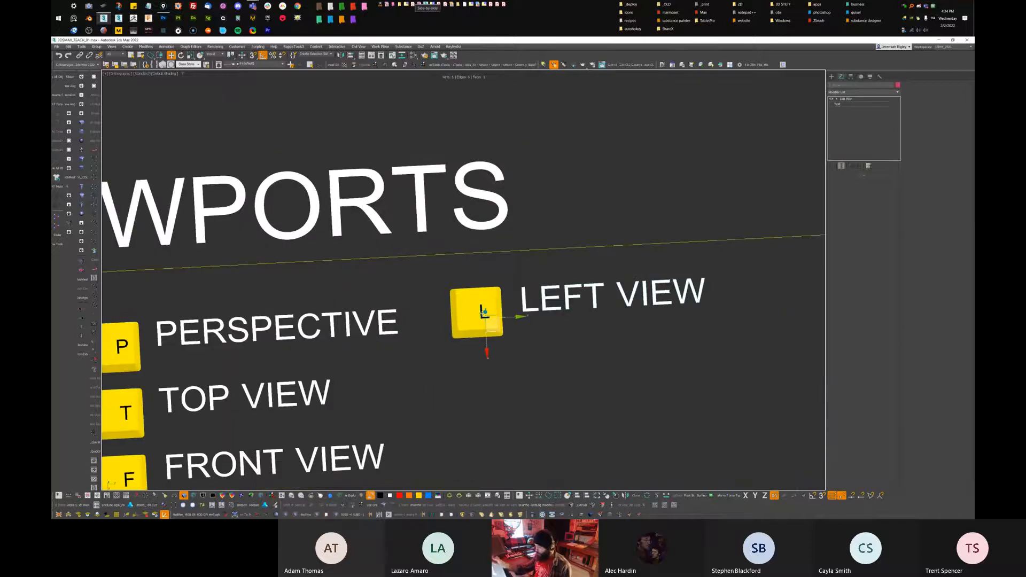
click(852, 104)
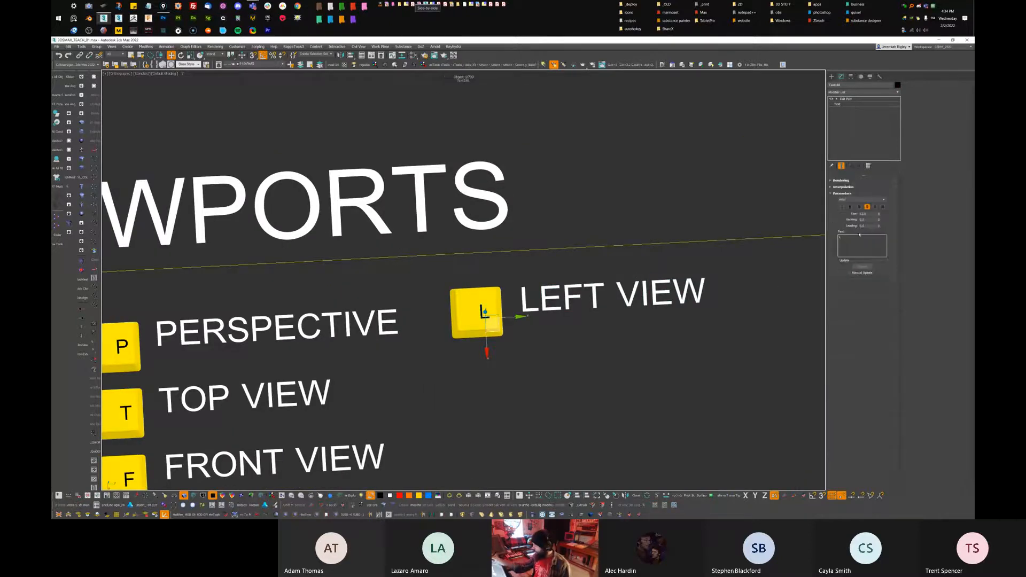
text(V)
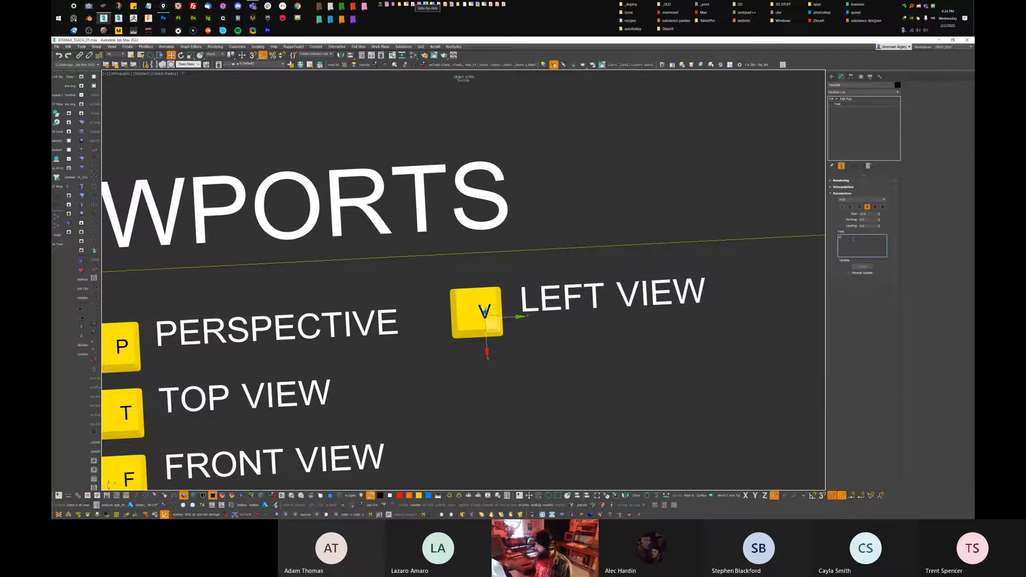
Change the copied label's text to VIEWPORT MENU and shift it along its green axis until it clears the V key
click(849, 100)
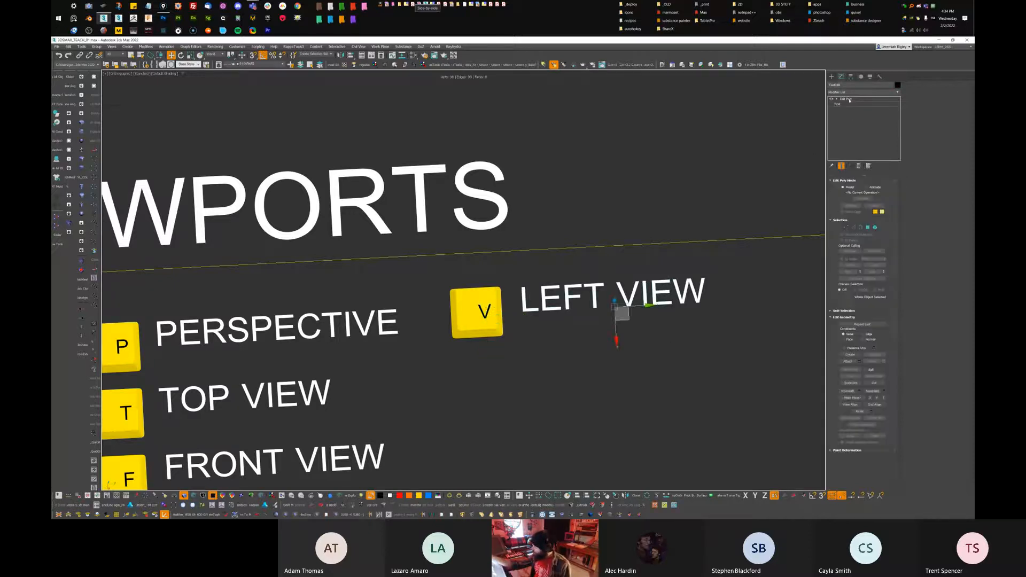
click(855, 104)
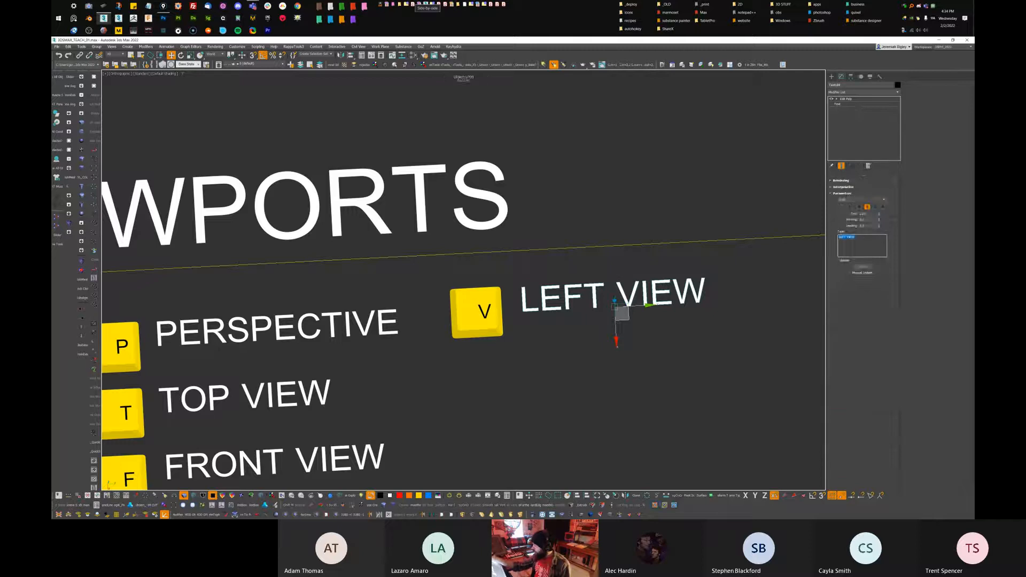
text(Viewport)
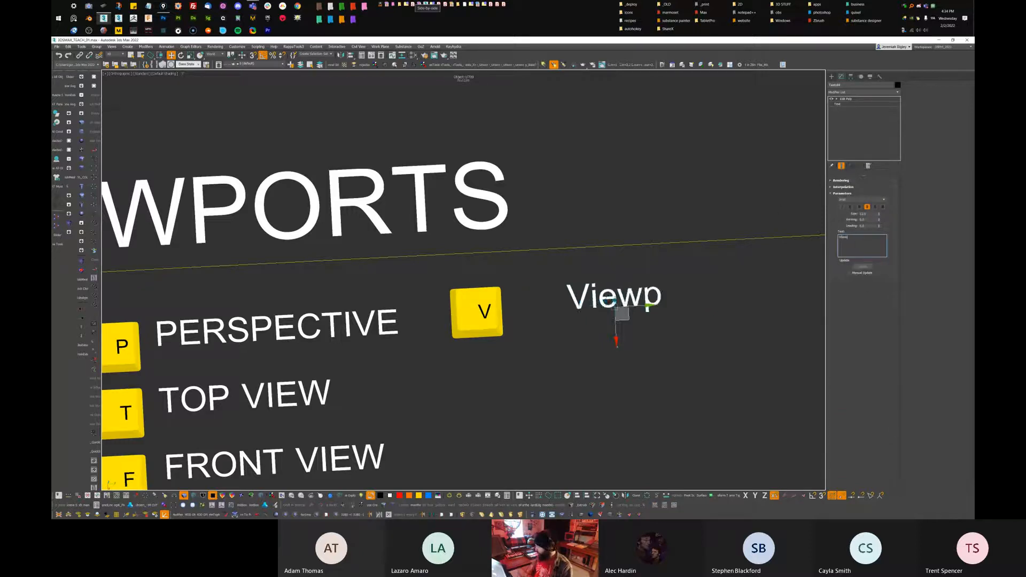
key(BackSpace)
key(BackSpace)
key(BackSpace)
key(BackSpace)
key(BackSpace)
key(BackSpace)
key(BackSpace)
text(IEWPORET)
key(BackSpace)
key(BackSpace)
key(BackSpace)
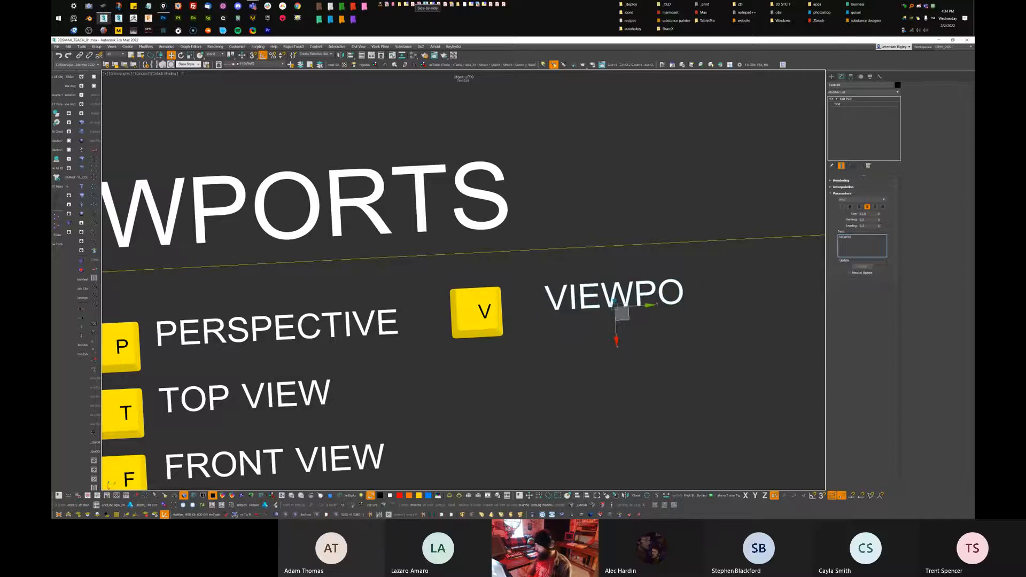
text(RT MENU)
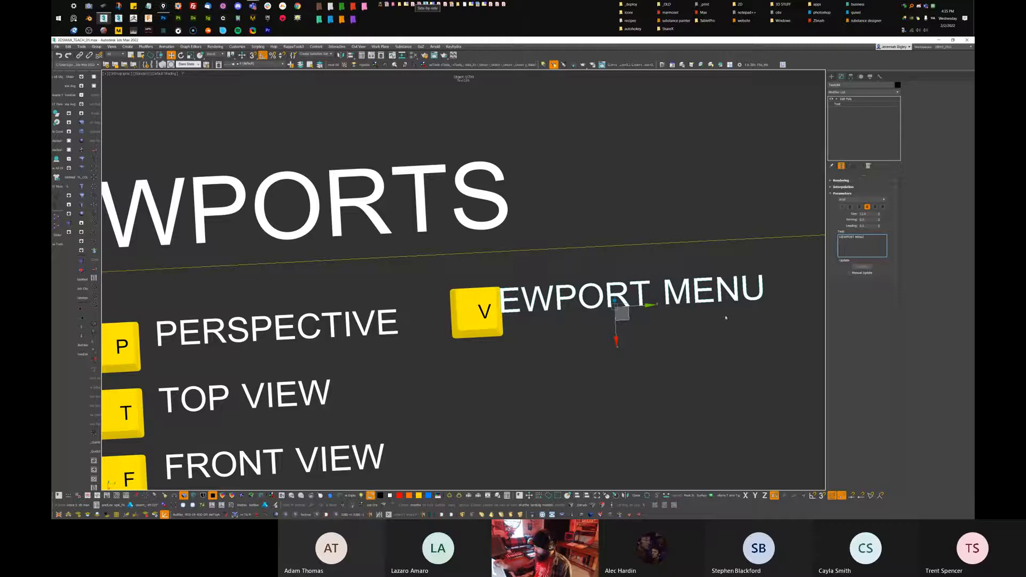
drag(648, 309, 698, 308)
click(698, 309)
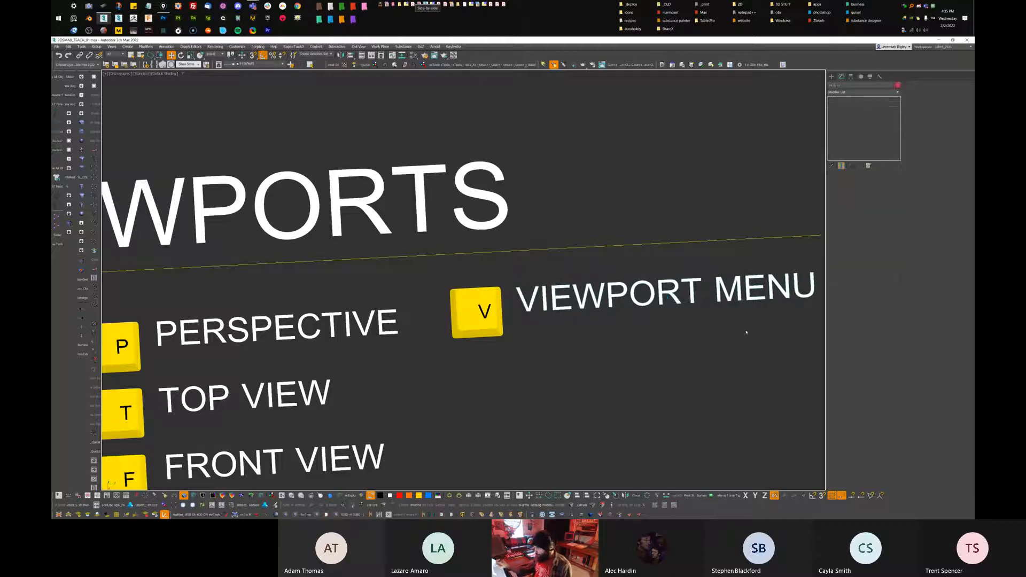
Frame the whole Viewports board with its new VIEWPORT MENU entry
middle_drag(700, 305, 627, 261)
scroll(628, 260, down, 5)
alt+middle_drag(624, 327, 625, 287)
key(v)
middle_drag(660, 247, 622, 235)
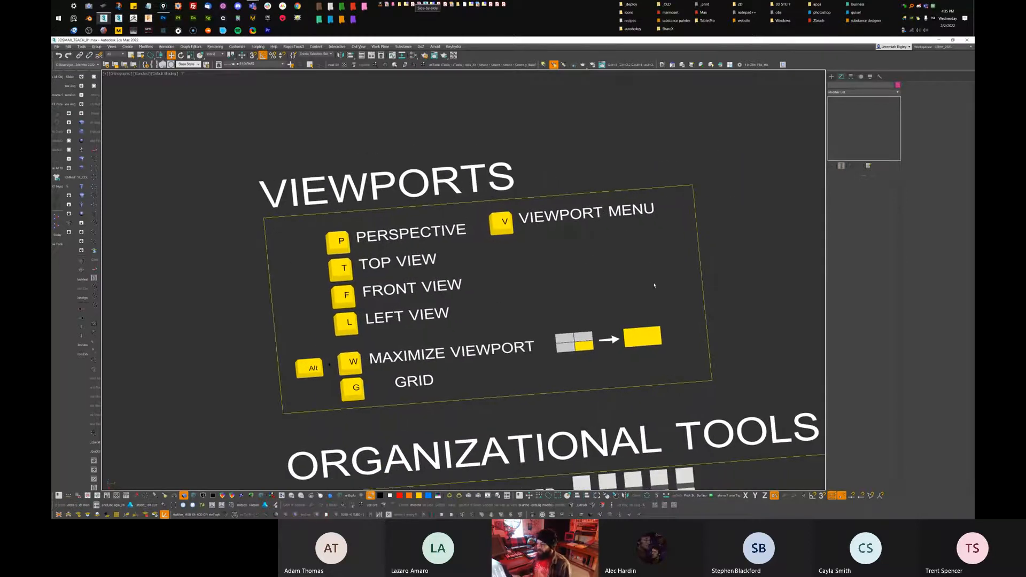
middle_drag(597, 371, 617, 327)
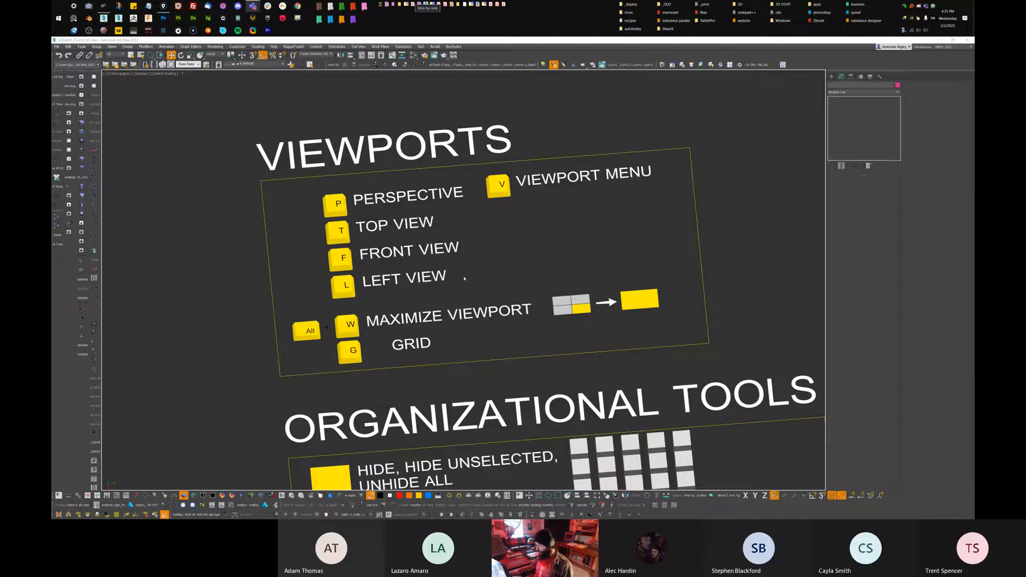
Examine the hide and unhide commands in the quad menu beside the Organizational Tools board
middle_drag(543, 331, 506, 255)
scroll(506, 255, down, 3)
middle_drag(528, 288, 499, 232)
middle_drag(373, 270, 452, 264)
scroll(451, 263, up, 2)
middle_drag(524, 304, 413, 316)
scroll(406, 344, down, 5)
scroll(427, 297, up, 5)
middle_drag(427, 298, 437, 302)
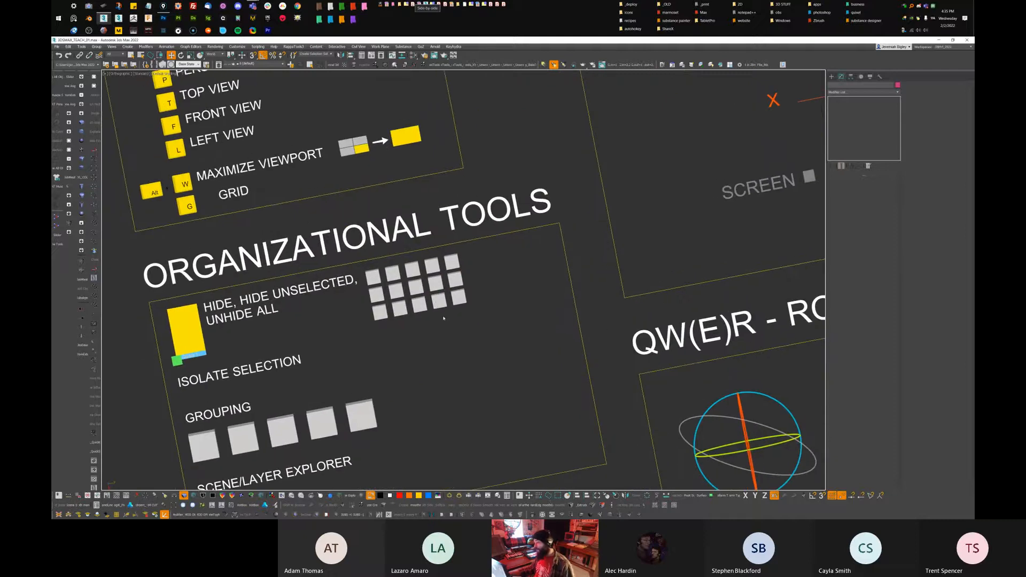
middle_drag(379, 354, 394, 357)
right_click(394, 357)
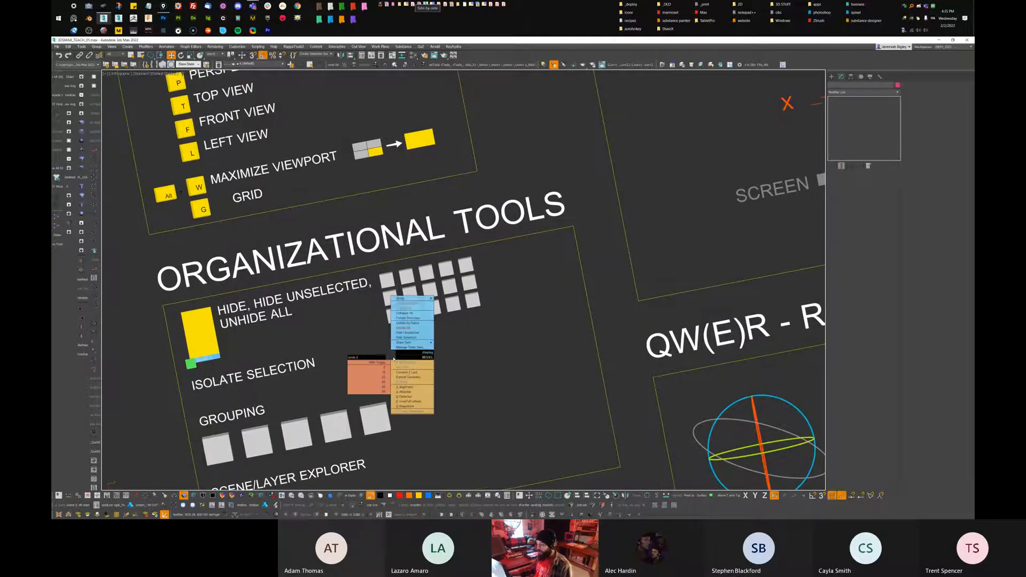
right_click(432, 364)
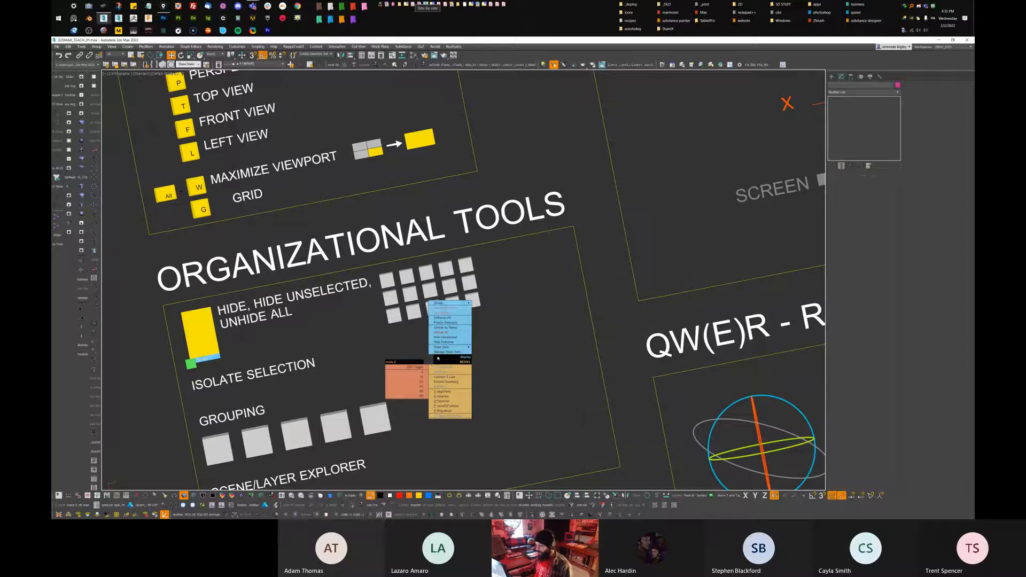
mouse_move(446, 348)
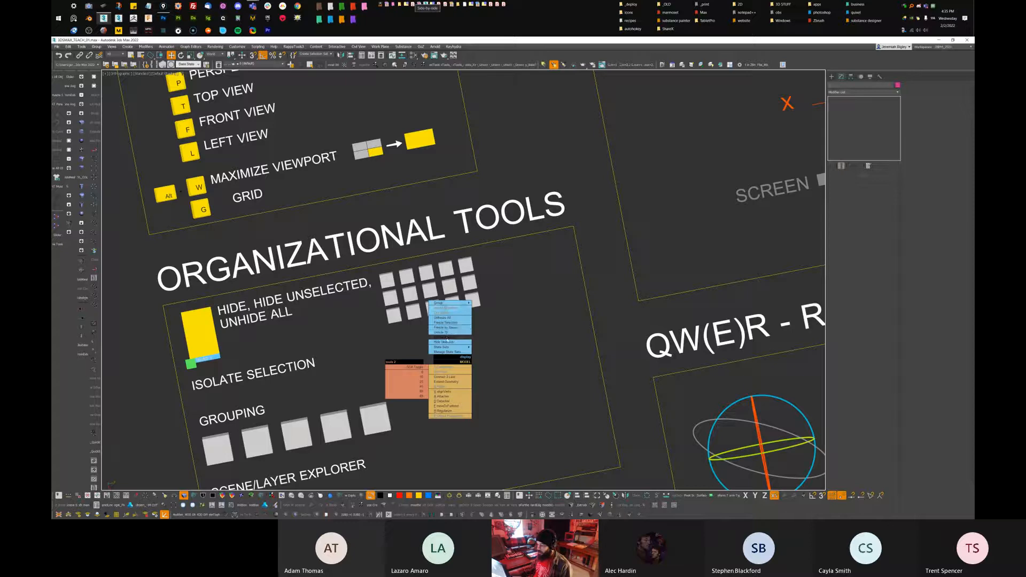
click(375, 327)
Select the entire Viewports board with its title and hide the selection
middle_drag(451, 247, 512, 370)
mouse_move(470, 321)
middle_down()
mouse_move(531, 311)
mouse_move(522, 326)
middle_up()
mouse_move(541, 106)
mouse_down()
mouse_move(286, 137)
mouse_move(459, 336)
mouse_move(591, 130)
mouse_up()
mouse_move(612, 253)
middle_down()
mouse_move(673, 250)
mouse_move(671, 262)
mouse_move(652, 247)
middle_up()
right_click(657, 255)
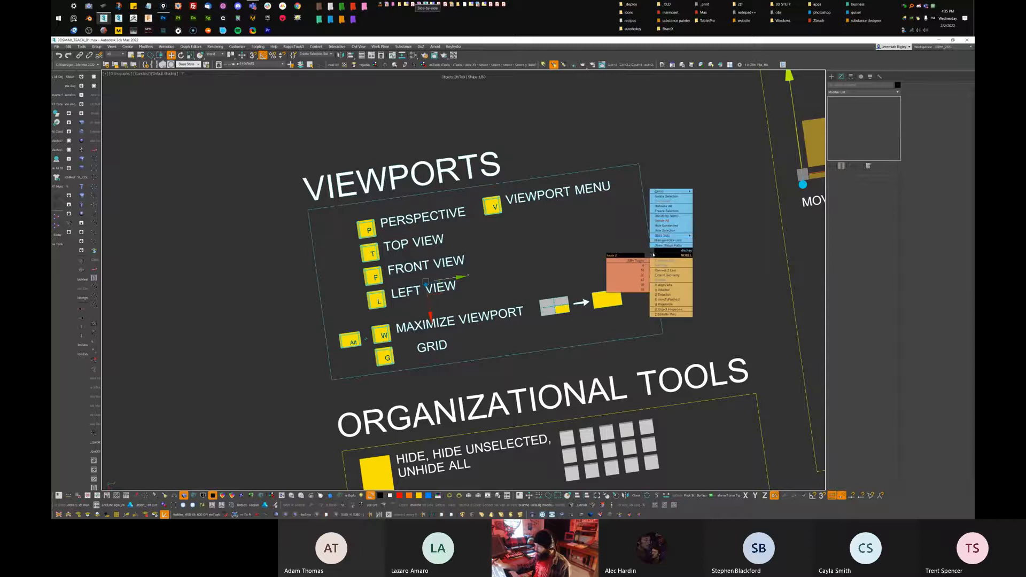
click(676, 230)
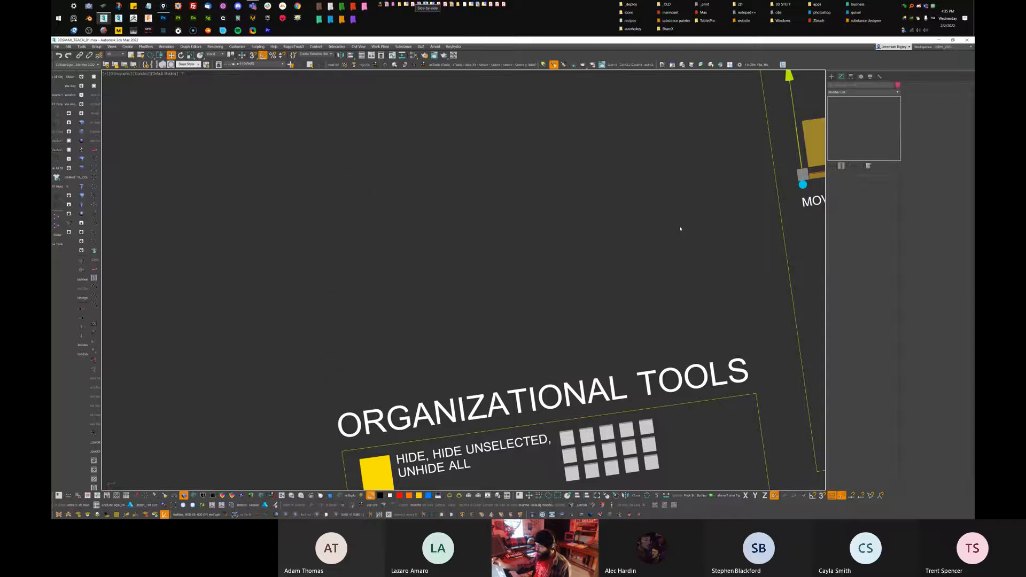
Unhide all hidden objects and review the hide commands in the quad menu
middle_drag(680, 228, 558, 374)
scroll(561, 279, down, 3)
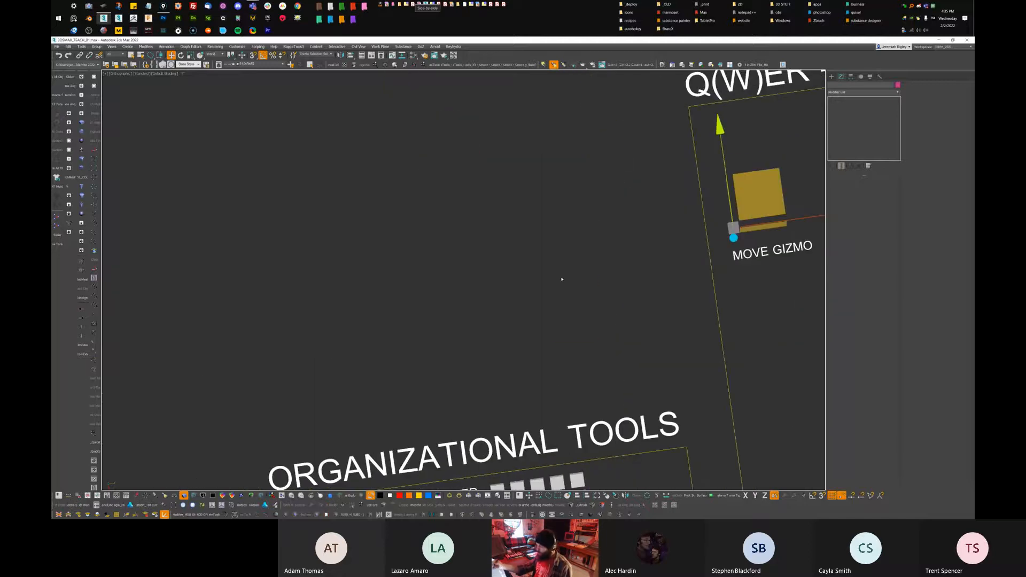
right_click(560, 279)
click(580, 254)
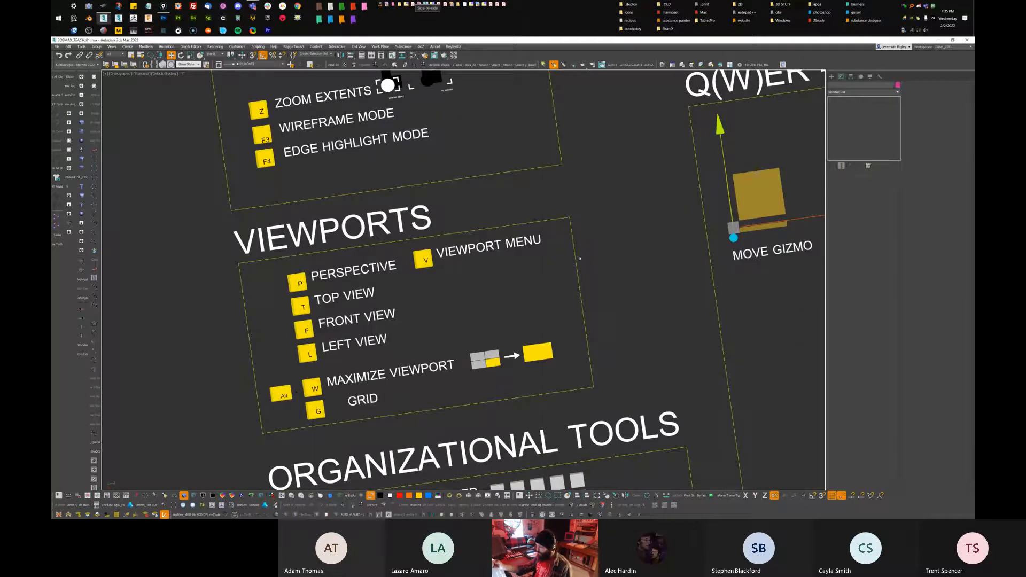
right_click(571, 277)
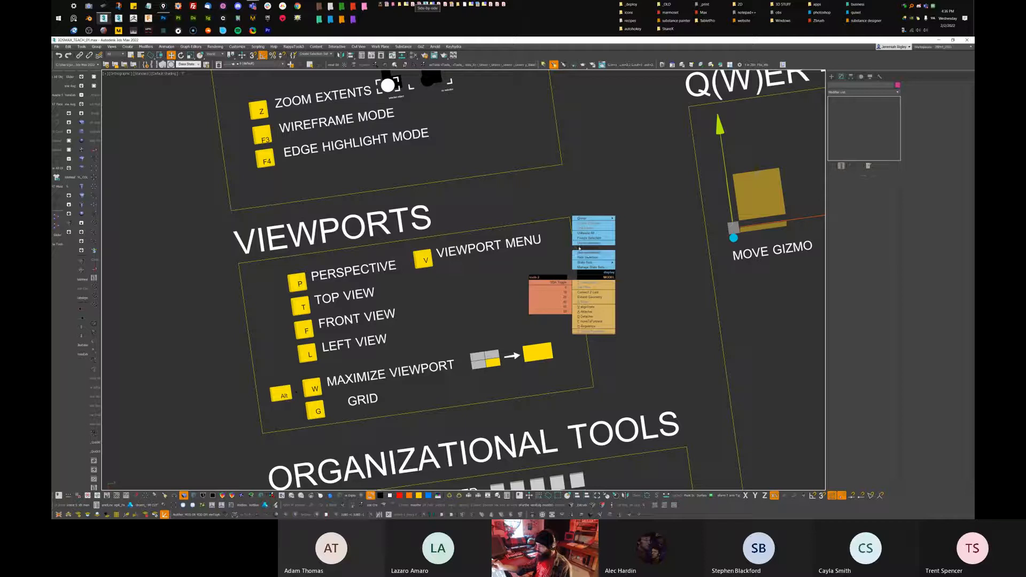
right_click(569, 274)
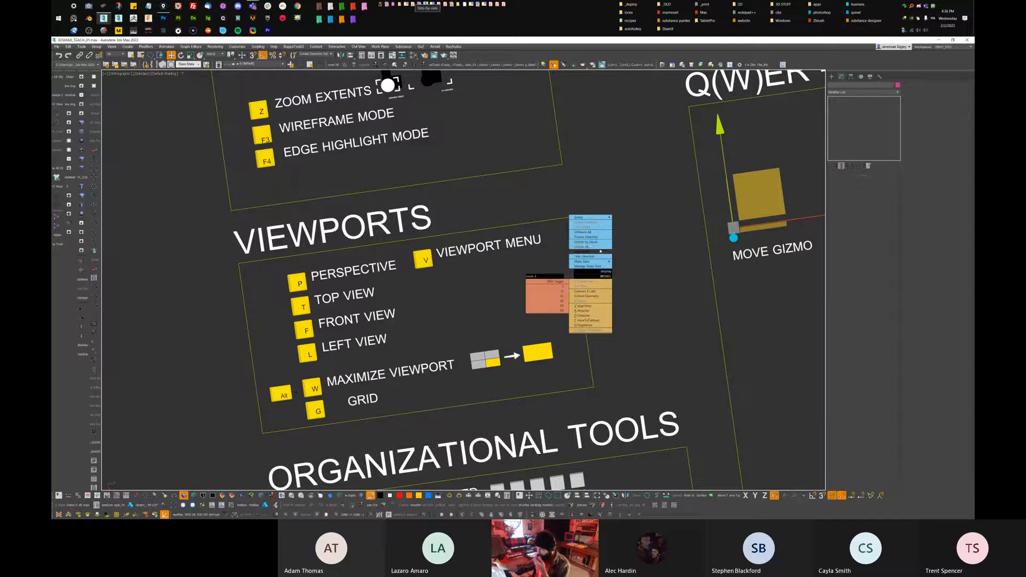
click(636, 349)
Lasso-select the Navigation Tools and Viewports boards with their titles and delete them
middle_drag(628, 317, 618, 339)
scroll(613, 345, down, 4)
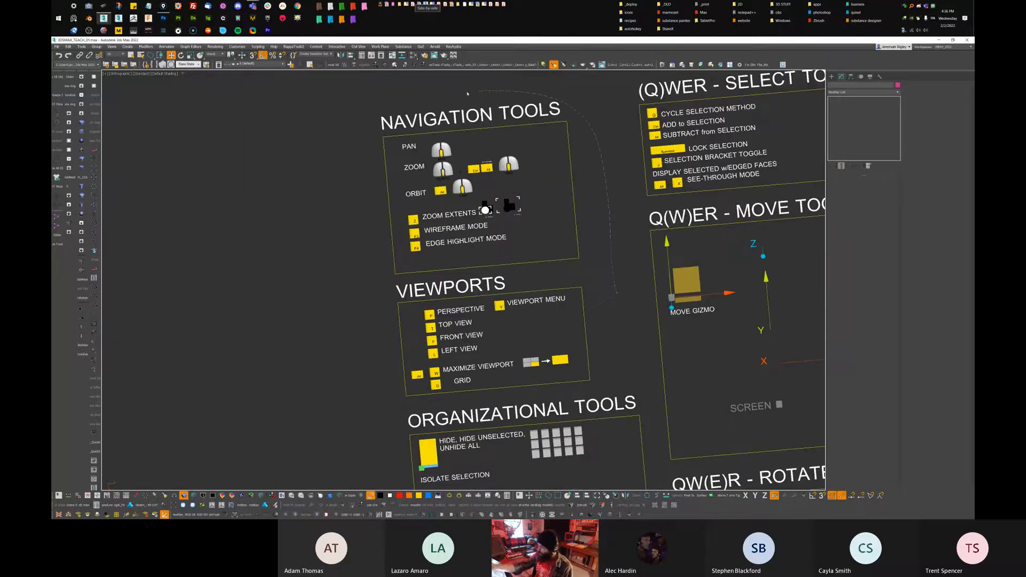
drag(609, 364, 588, 324)
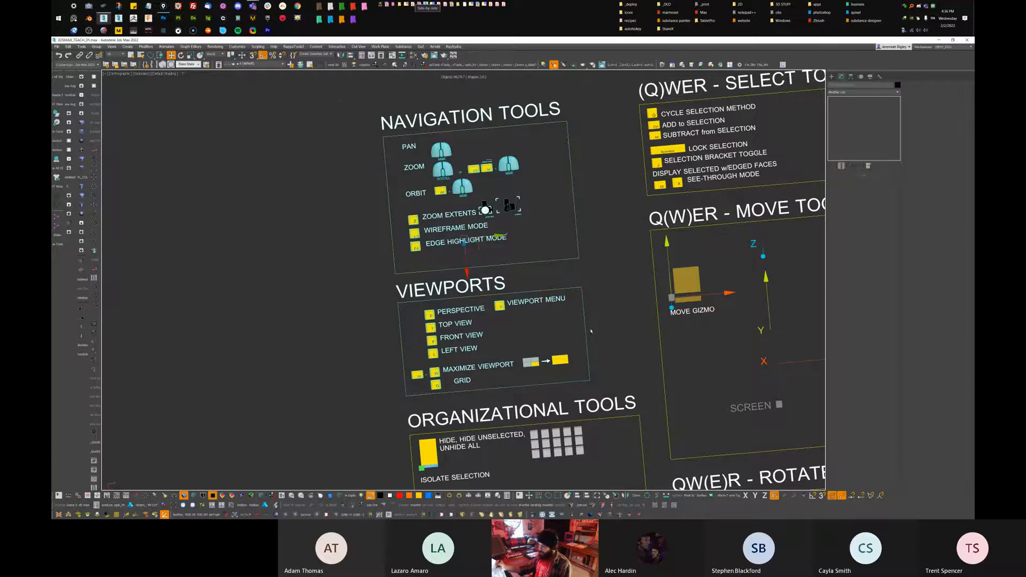
middle_drag(609, 294, 573, 291)
key(Delete)
Select the grid of small boxes on the Organizational Tools board
scroll(573, 321, down, 2)
middle_drag(576, 364, 548, 292)
scroll(548, 292, up, 3)
alt+middle_drag(612, 277, 588, 236)
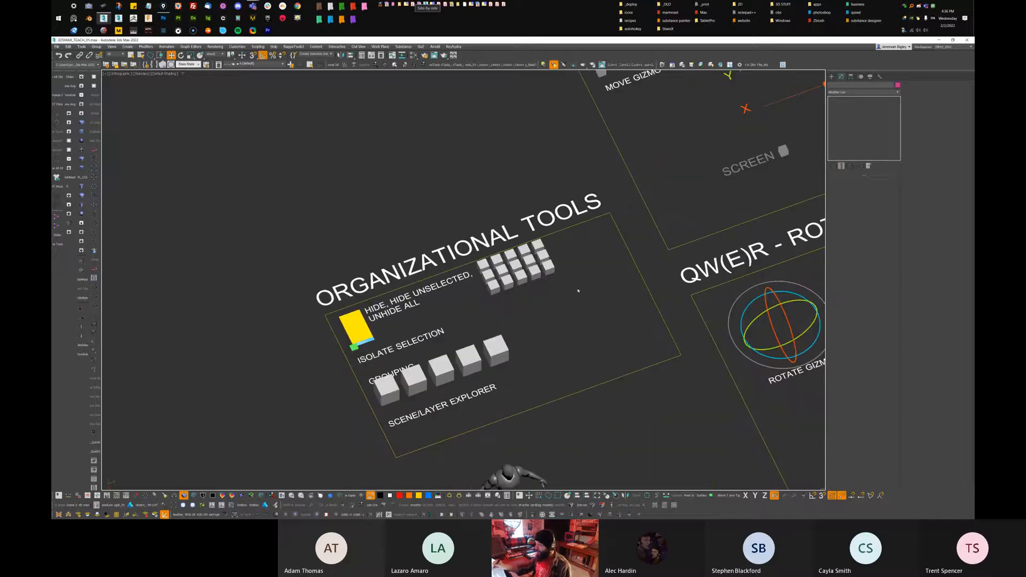
click(556, 252)
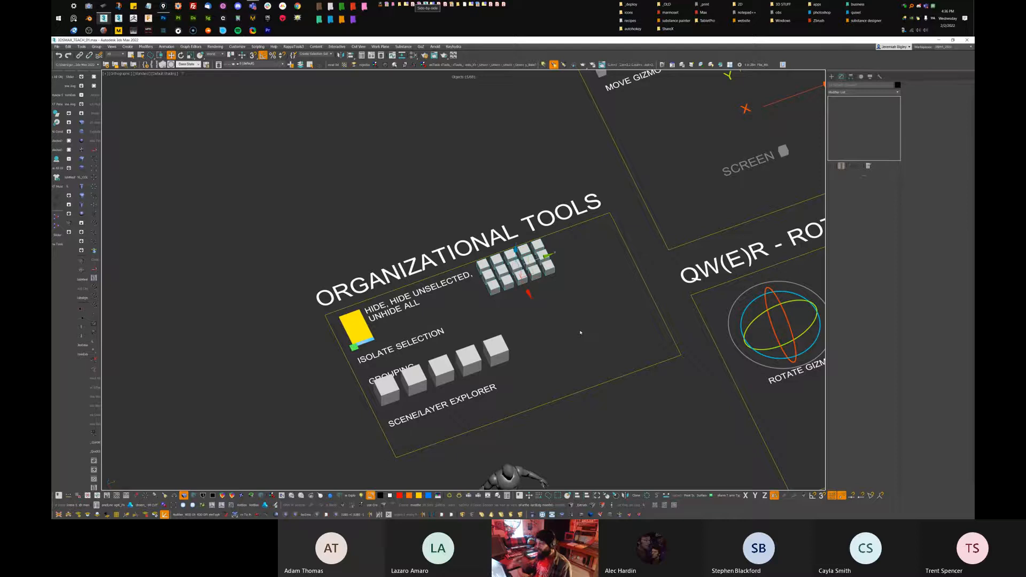
alt+middle_drag(559, 251, 563, 269)
scroll(559, 269, up, 2)
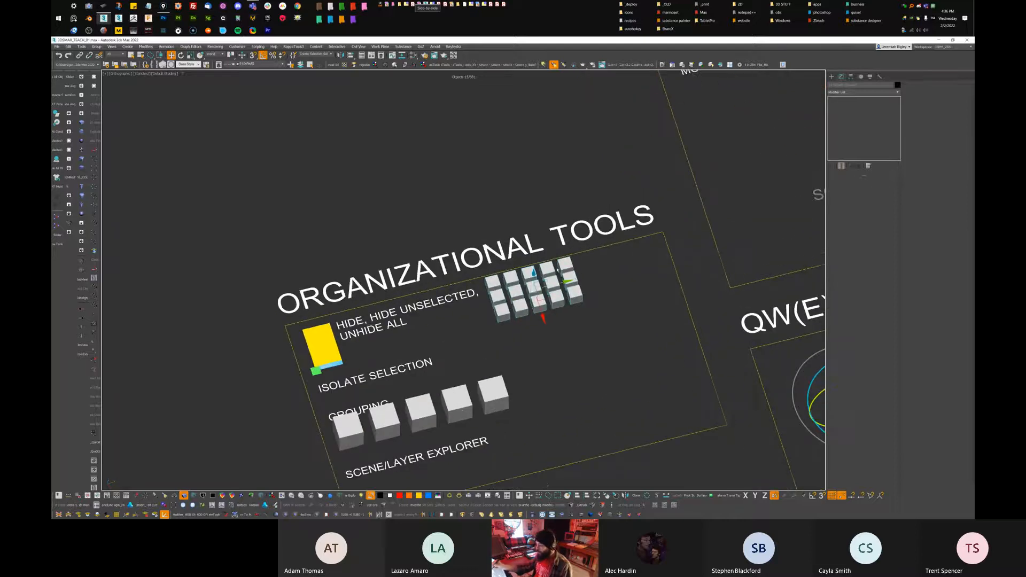
mouse_move(575, 343)
mouse_down()
mouse_move(517, 348)
mouse_move(577, 342)
mouse_up()
mouse_move(644, 324)
middle_down()
mouse_move(639, 351)
mouse_move(655, 360)
middle_up()
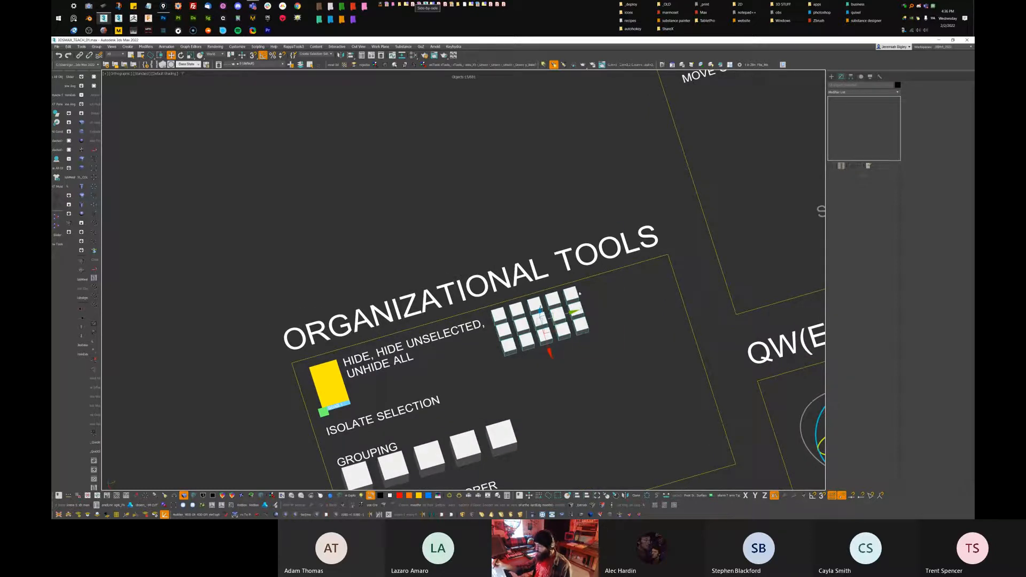
Try a visibility command on the selected grid of small boxes, undo it and frame the HIDE, HIDE UNSELECTED, UNHIDE ALL entry
right_click(579, 294)
click(604, 259)
scroll(642, 403, up, 1)
alt+middle_drag(641, 403, 577, 310)
key(ctrl+z)
scroll(547, 322, up, 2)
scroll(570, 306, up, 2)
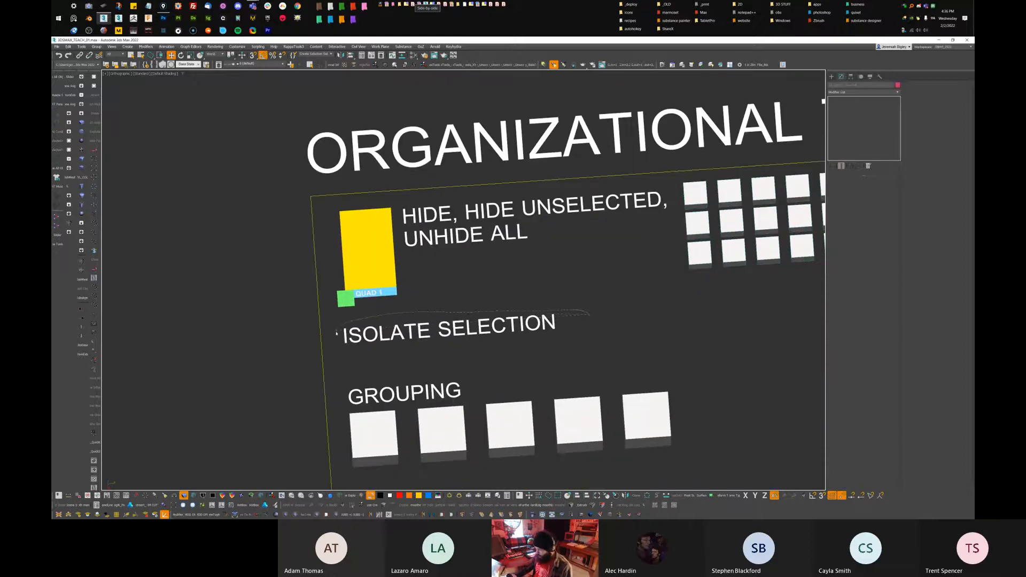
Select the ISOLATE SELECTION text on the Organizational Tools board and review the isolate commands
click(569, 326)
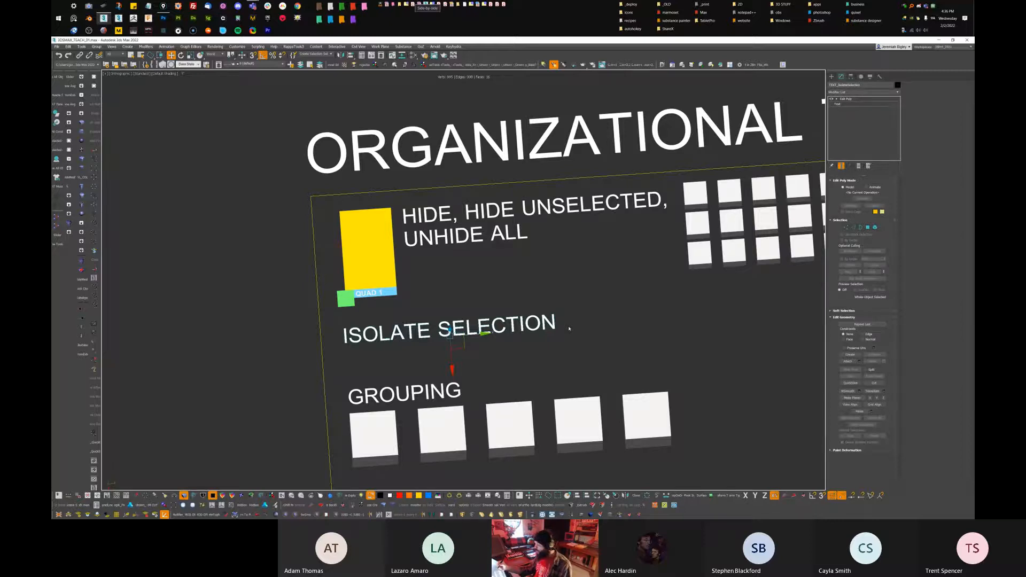
middle_drag(665, 330, 639, 324)
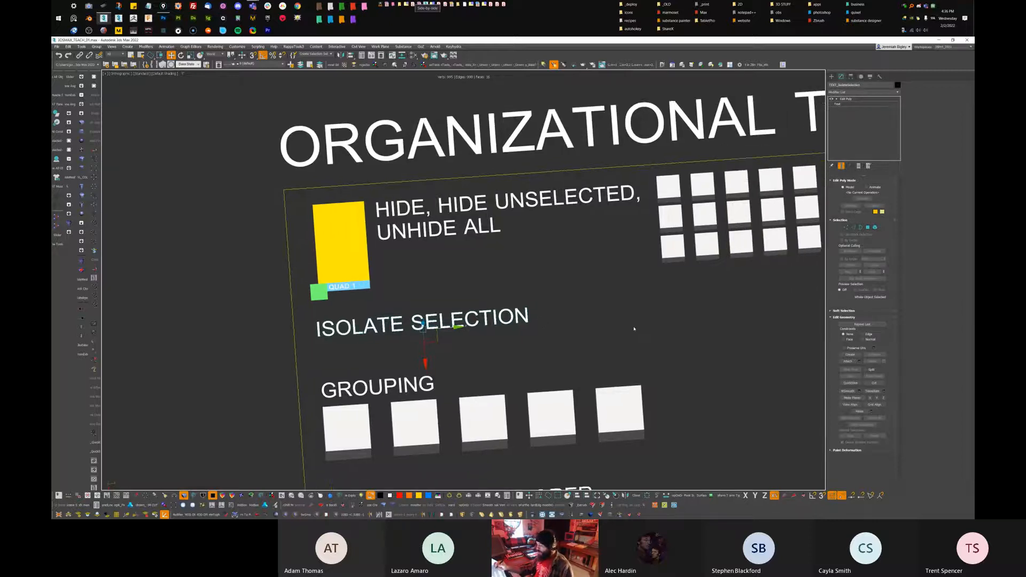
click(643, 342)
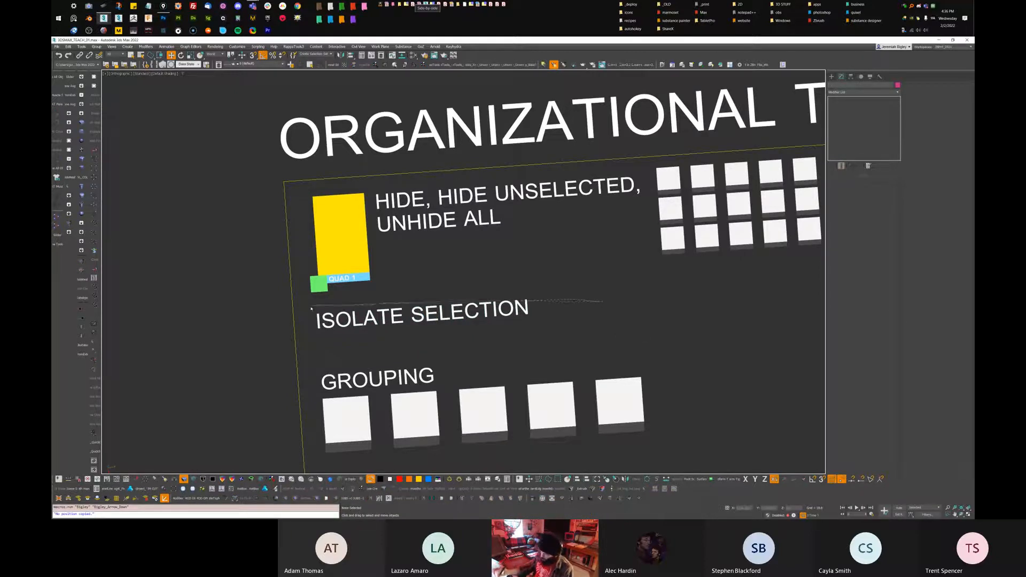
click(591, 322)
right_click(594, 295)
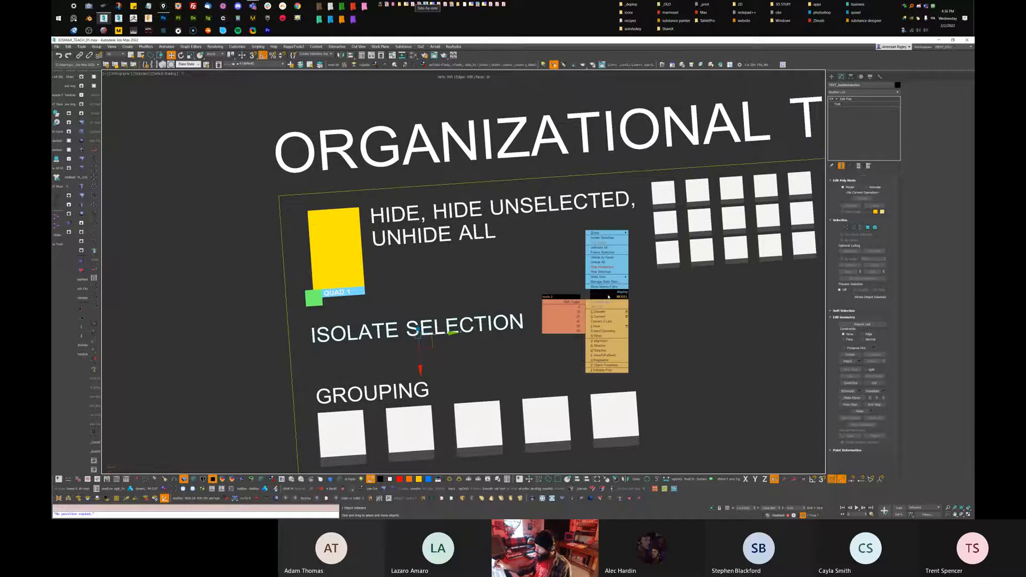
click(600, 243)
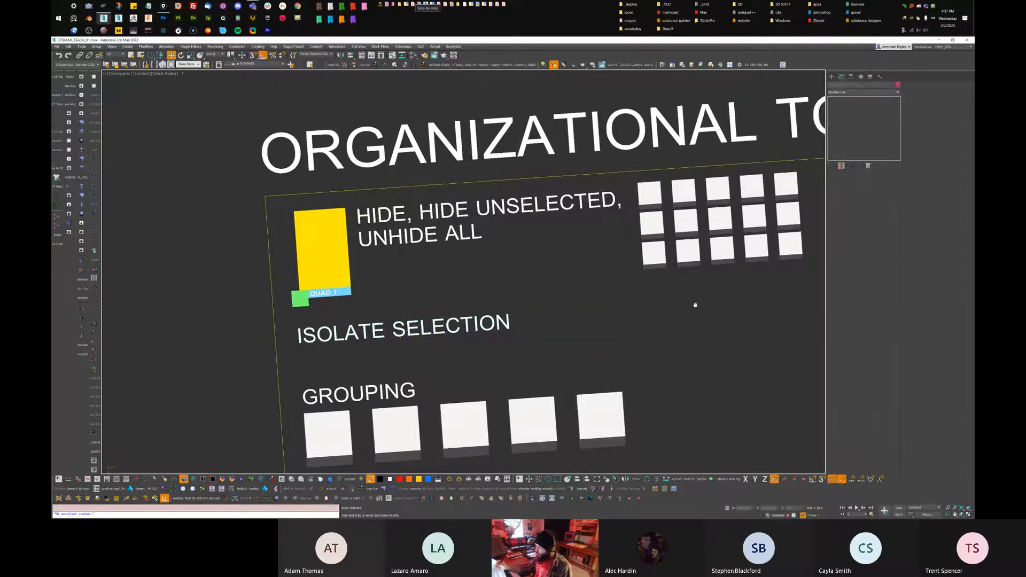
Select the grid of small boxes on the Organizational Tools board, with the surrounding boards in view
middle_drag(695, 305, 576, 320)
scroll(574, 320, down, 2)
mouse_move(655, 323)
mouse_down()
mouse_move(678, 296)
mouse_move(658, 319)
mouse_up()
alt+middle_drag(649, 318, 557, 309)
scroll(493, 309, down, 8)
middle_drag(747, 420, 540, 401)
scroll(521, 402, down, 2)
middle_drag(540, 402, 576, 408)
scroll(343, 332, up, 4)
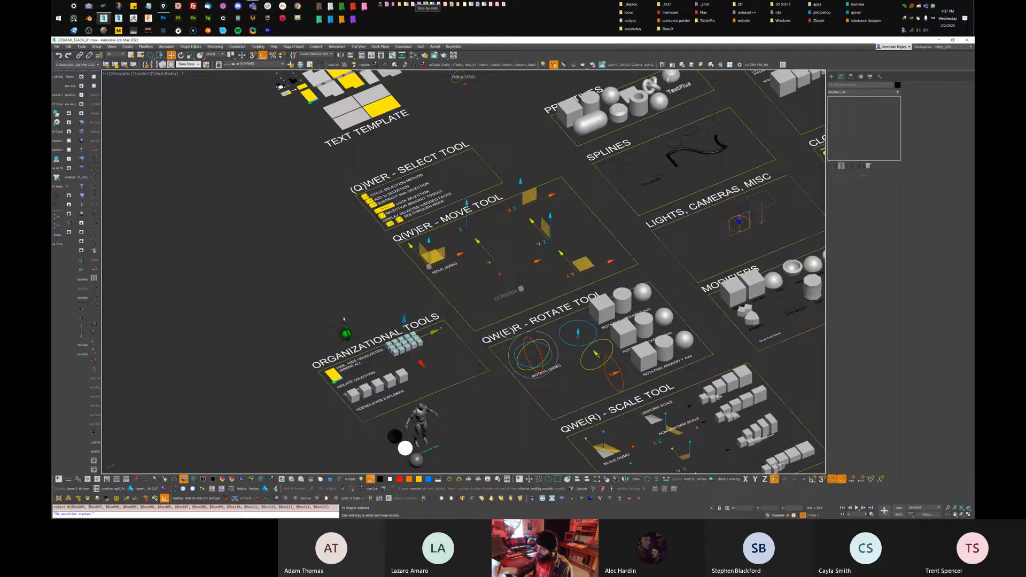
Try Unhide All while the grid of small boxes is selected and undo it
middle_drag(402, 293, 410, 298)
right_click(410, 298)
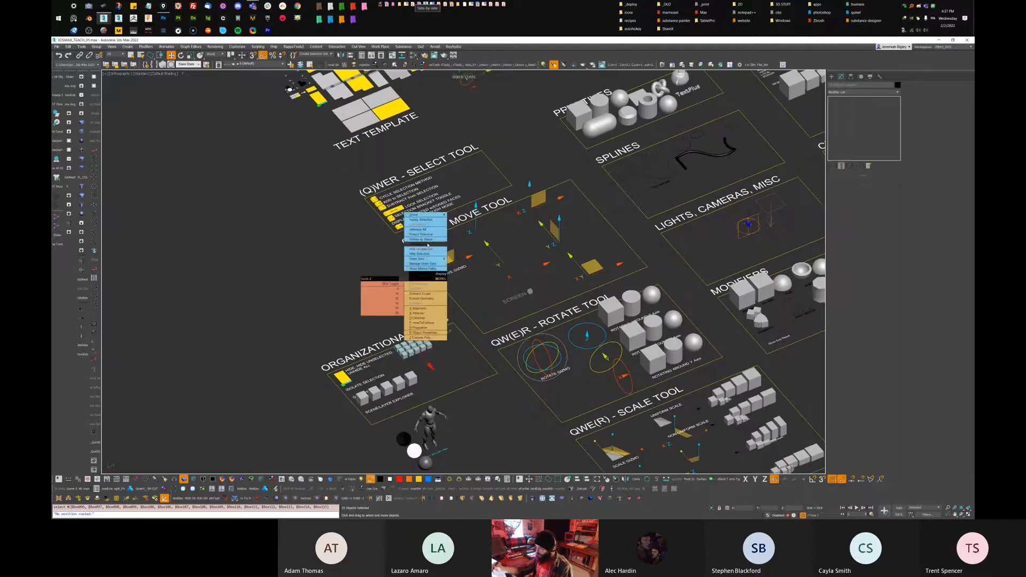
click(425, 241)
key(ctrl+z)
scroll(323, 336, up, 3)
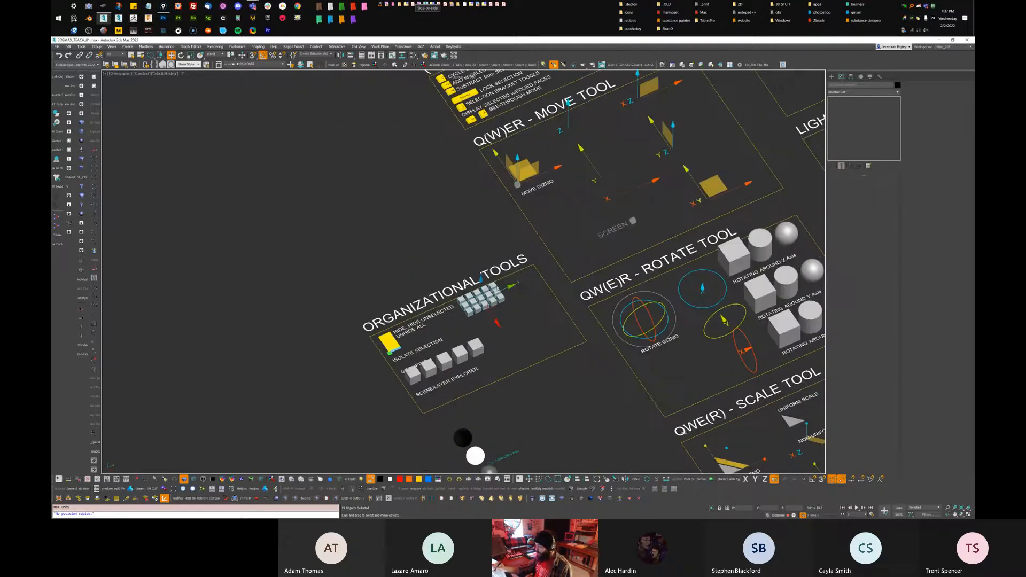
Hide everything except the selected grid of small boxes, then unhide all objects
right_click(505, 294)
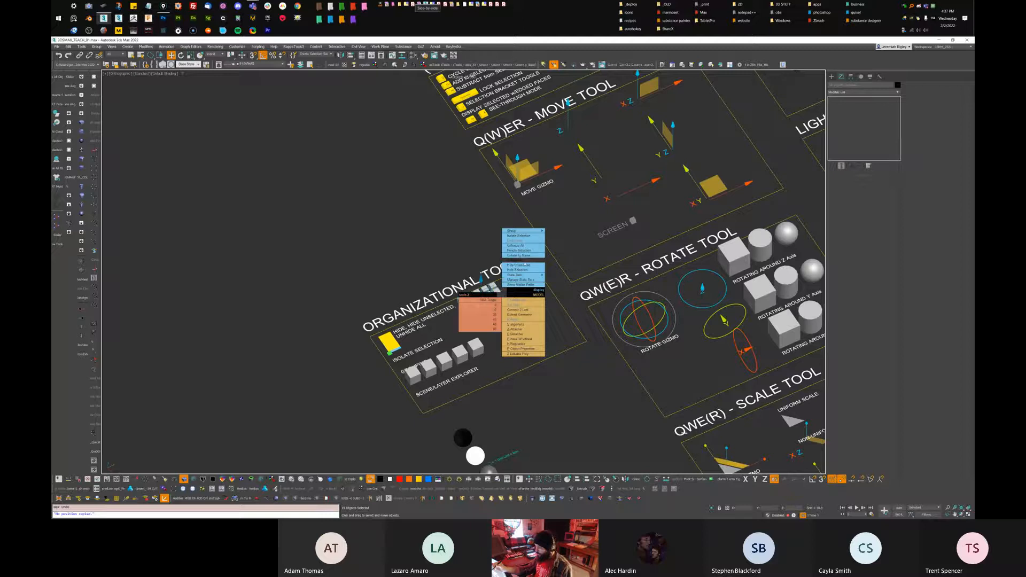
click(528, 265)
alt+middle_drag(596, 398, 467, 314)
right_click(514, 293)
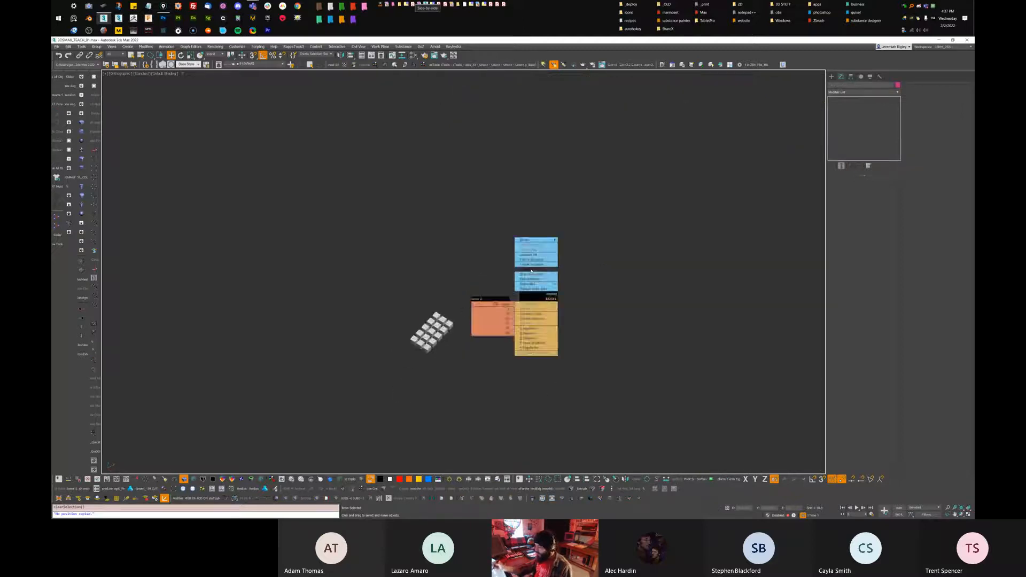
click(530, 264)
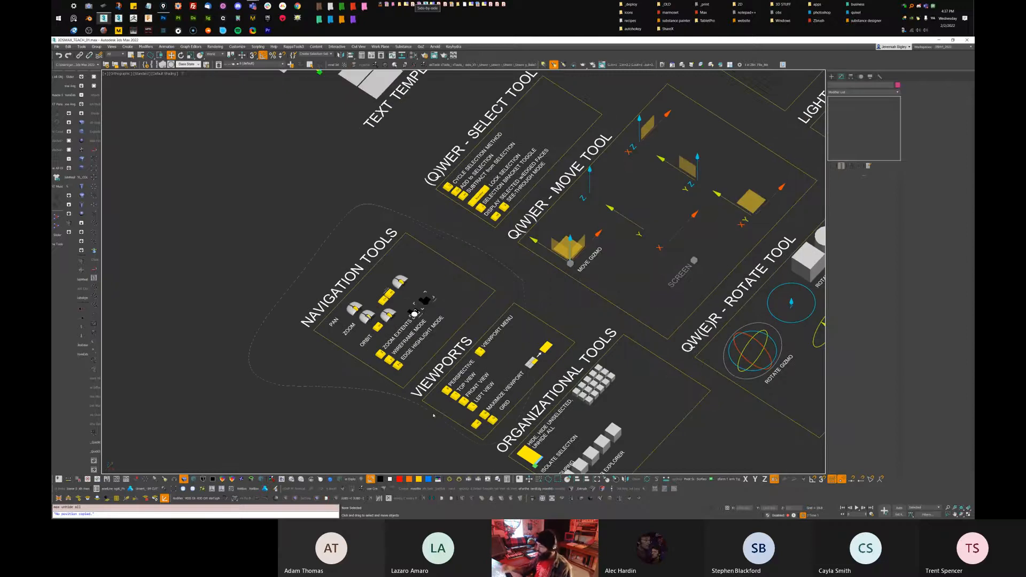
Undo the Unhide All and Hide Unselected commands
key(ctrl+z)
key(ctrl+z)
alt+middle_drag(585, 319, 555, 342)
middle_drag(591, 374, 595, 309)
scroll(586, 321, up, 2)
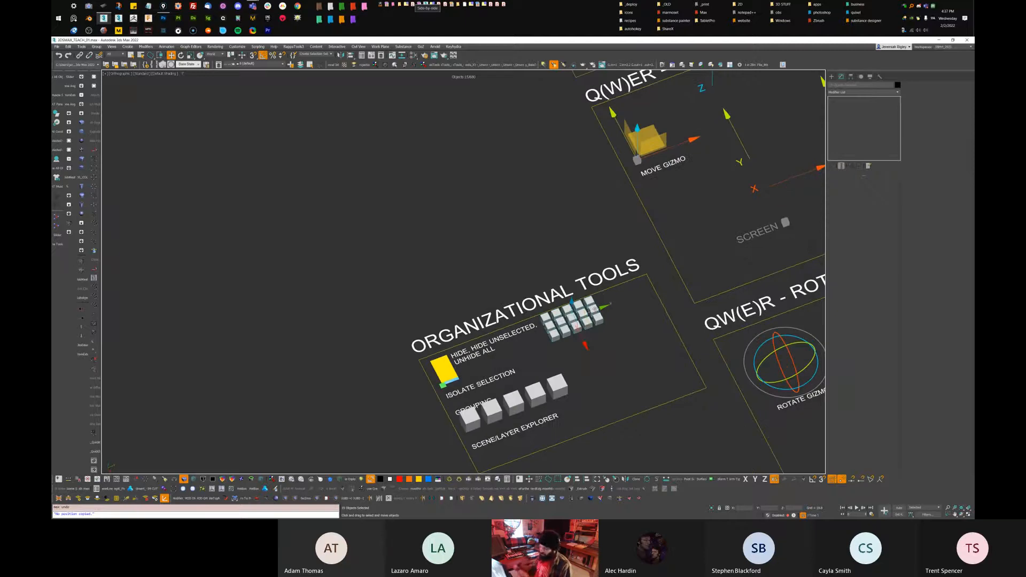
Review the visibility commands for the selected grid of small boxes and frame the grid up close
middle_drag(594, 281, 577, 270)
scroll(583, 289, up, 2)
right_click(580, 279)
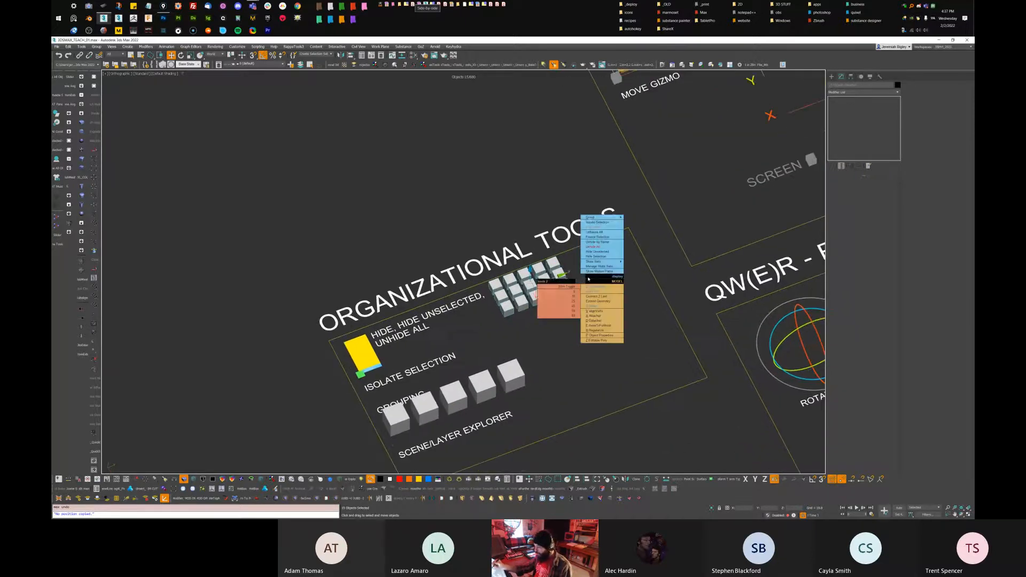
key(Escape)
key(z)
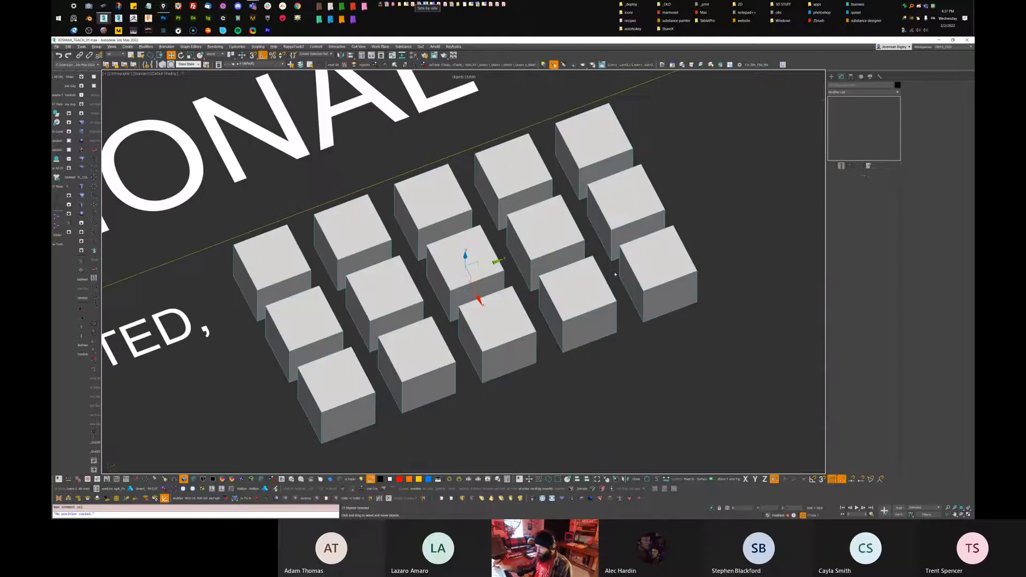
scroll(614, 275, down, 5)
alt+middle_drag(607, 306, 613, 281)
right_click(611, 281)
middle_drag(651, 248, 614, 274)
key(z)
scroll(615, 276, down, 4)
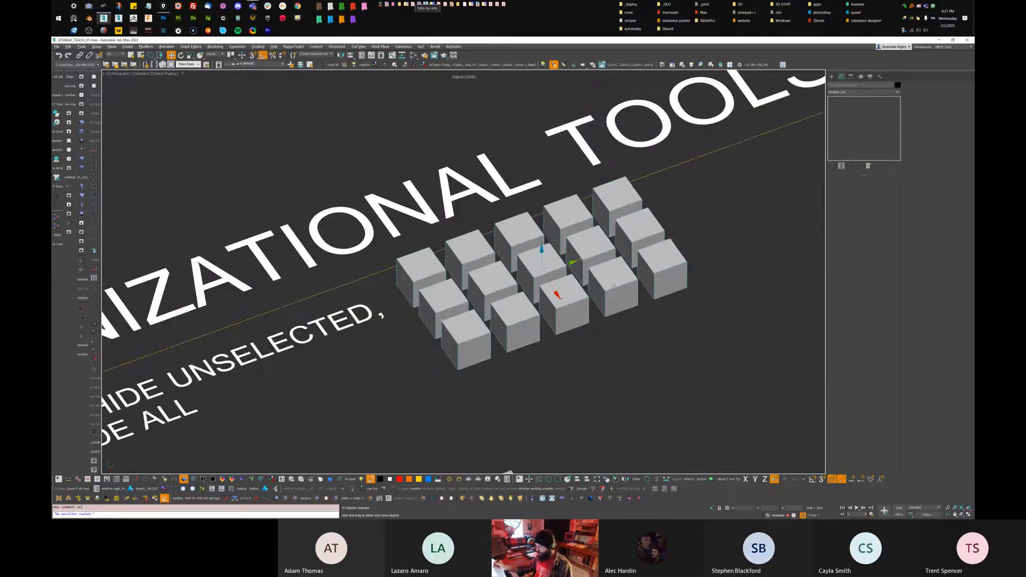
Isolate the selected grid of small boxes, toggling isolation off and on again to compare the views
key(alt+q)
scroll(619, 259, down, 12)
scroll(611, 311, up, 1)
scroll(602, 294, up, 3)
middle_drag(637, 251, 606, 272)
key(alt+q)
key(alt+q)
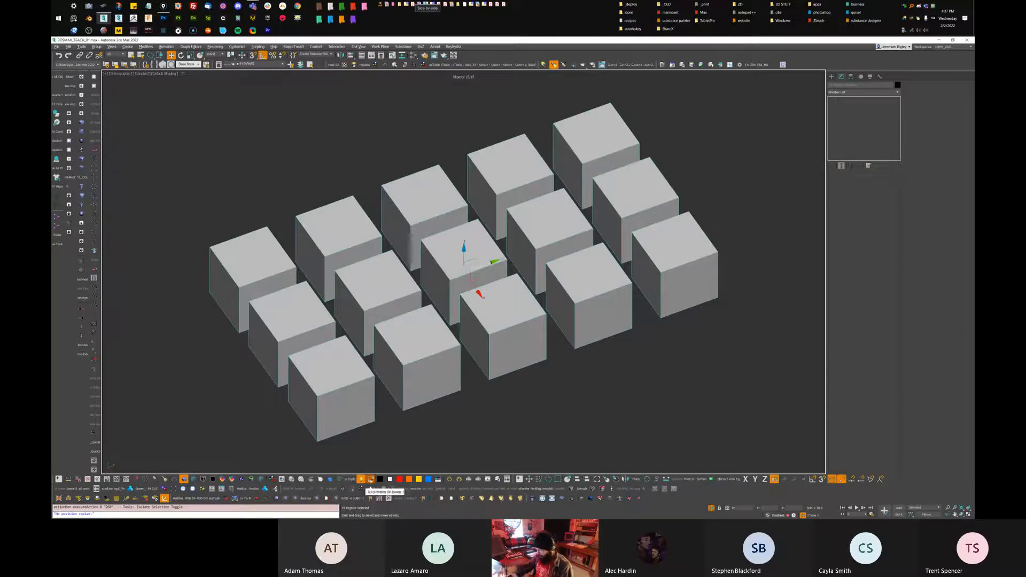
Toggle isolation of the small boxes repeatedly from a zoomed-out view, ending with the other boards shown
scroll(655, 311, down, 5)
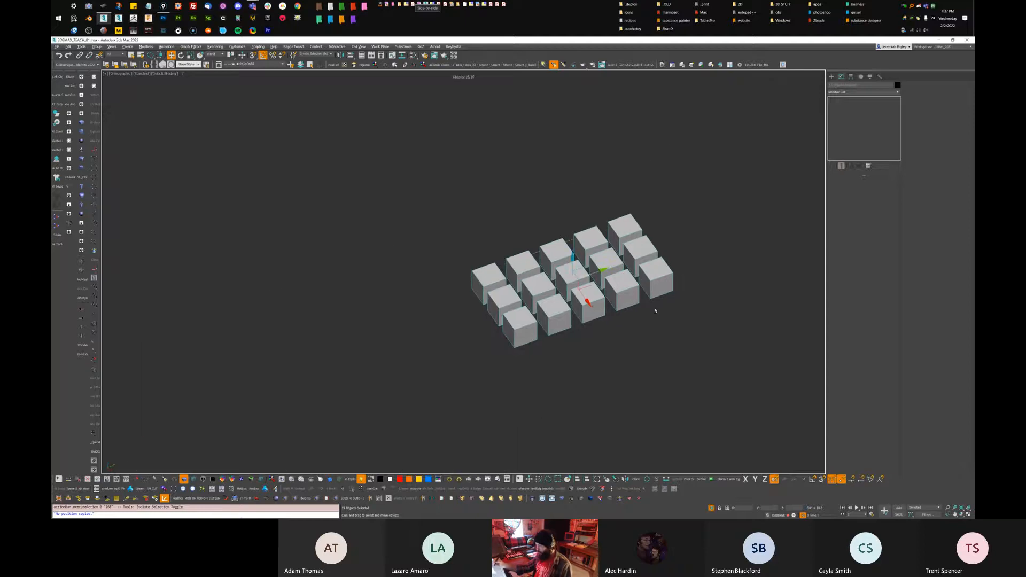
scroll(655, 309, down, 6)
key(alt+q)
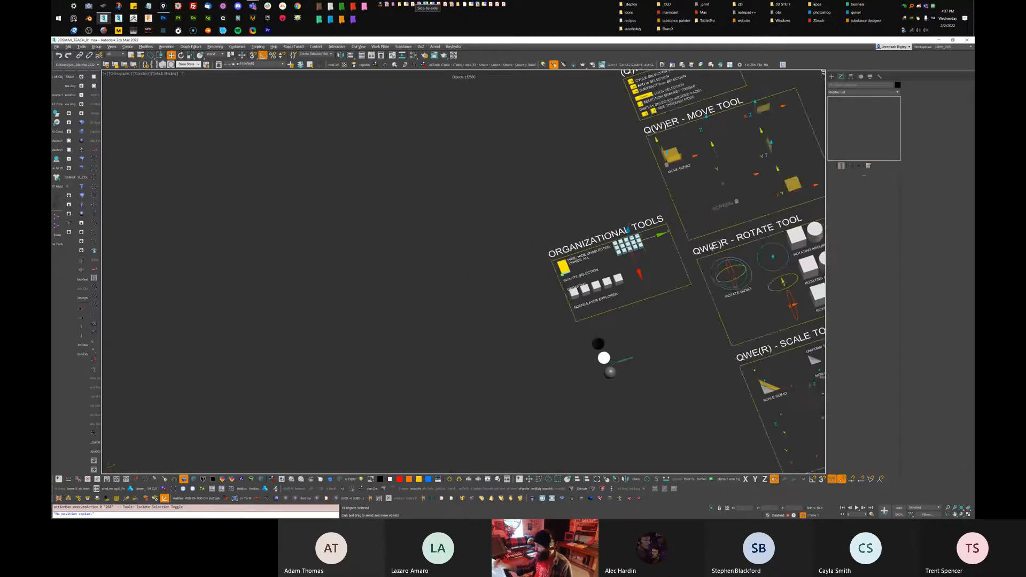
scroll(641, 288, down, 5)
key(alt+q)
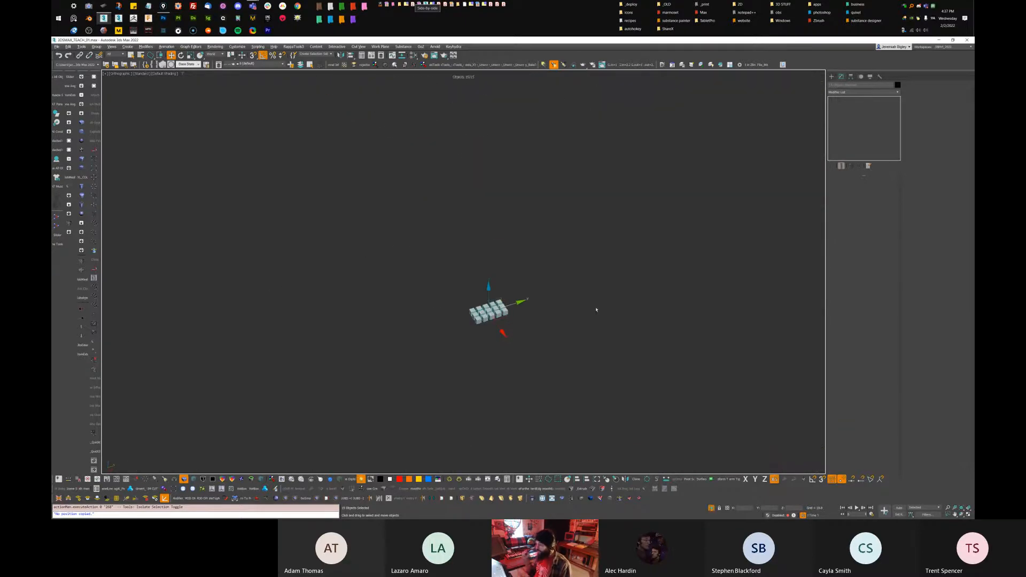
key(alt+q)
key(alt+q)
key(alt+q)
key(alt+q)
key(alt+q)
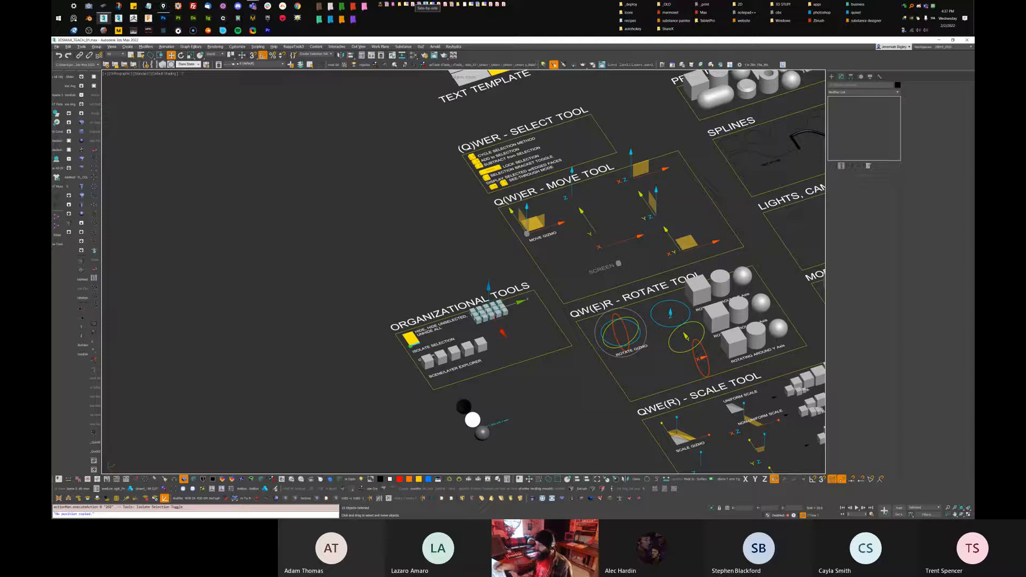
Isolate the small boxes again and demonstrate the Isolate Selection toggle, ending with isolation off
scroll(477, 259, up, 3)
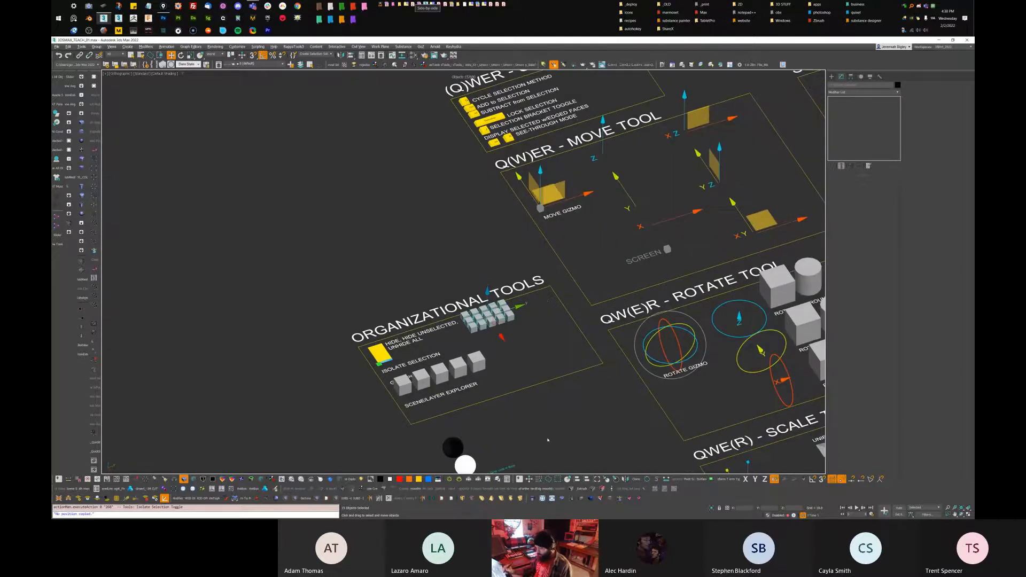
key(alt+q)
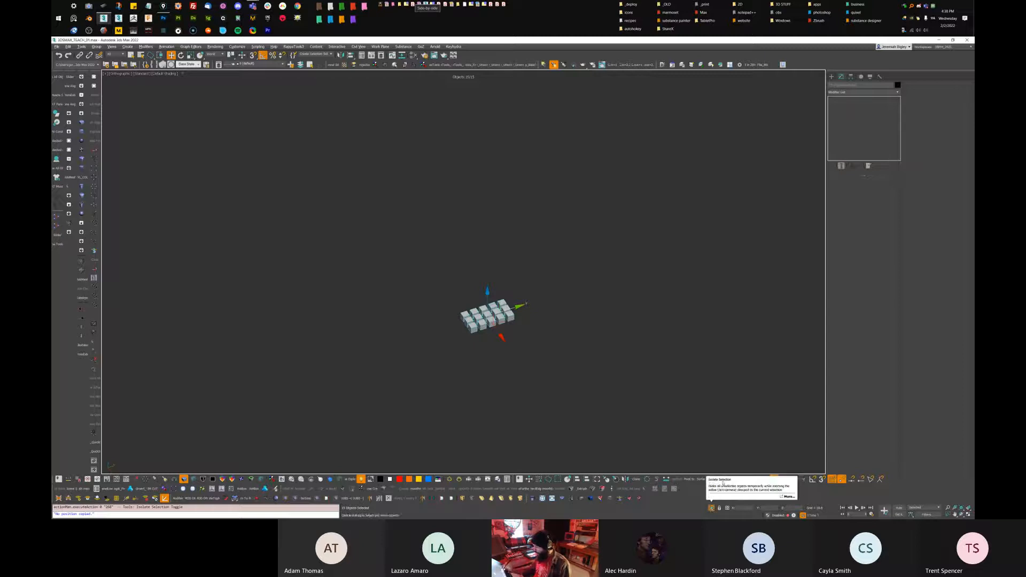
click(711, 507)
click(711, 507)
click(711, 508)
click(711, 507)
click(711, 507)
click(711, 507)
click(711, 507)
Try to lasso-select the row of five boxes under the GROUPING text
alt+middle_drag(533, 366, 604, 281)
scroll(584, 348, up, 3)
alt+middle_drag(604, 282, 576, 365)
click(567, 334)
drag(576, 365, 391, 380)
alt+middle_drag(567, 366, 589, 344)
click(529, 365)
drag(588, 344, 491, 365)
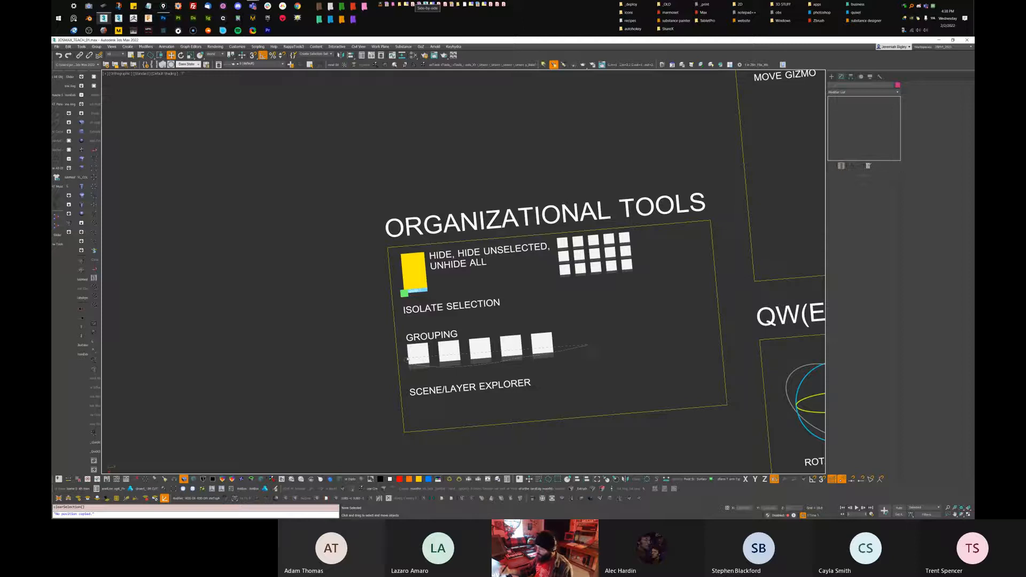
Select all five boxes in the row under the GROUPING text
drag(533, 339, 534, 339)
scroll(502, 383, up, 2)
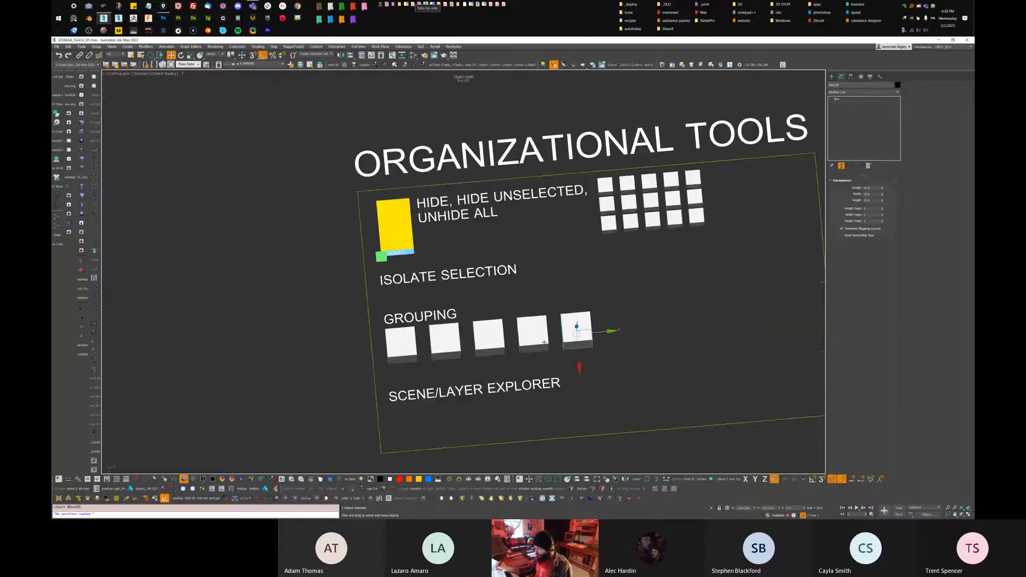
ctrl+click(491, 344)
ctrl+click(447, 344)
ctrl+click(403, 347)
alt+middle_drag(648, 332, 565, 275)
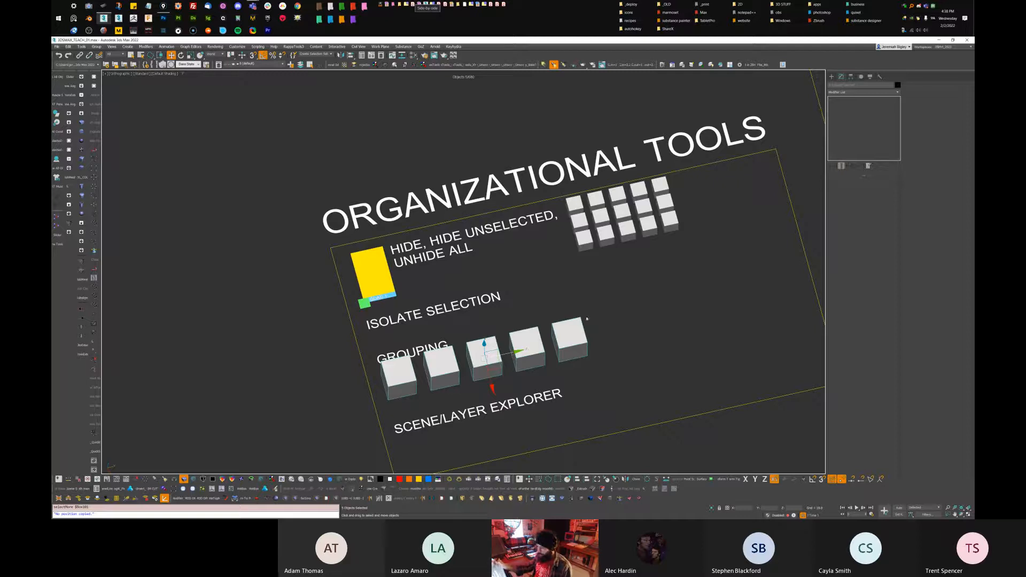
Group the five selected boxes and name the group Box Group
click(97, 47)
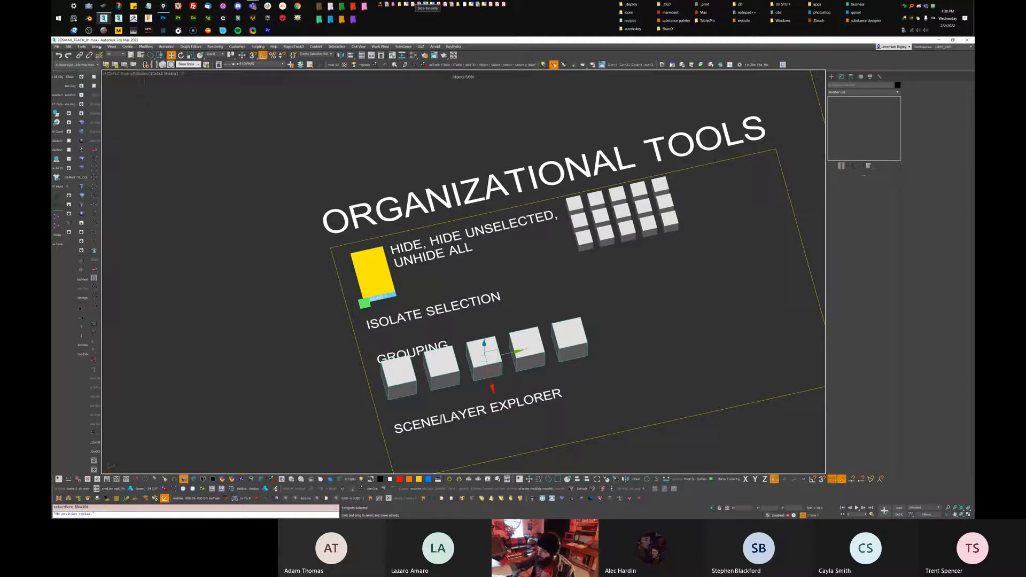
click(115, 56)
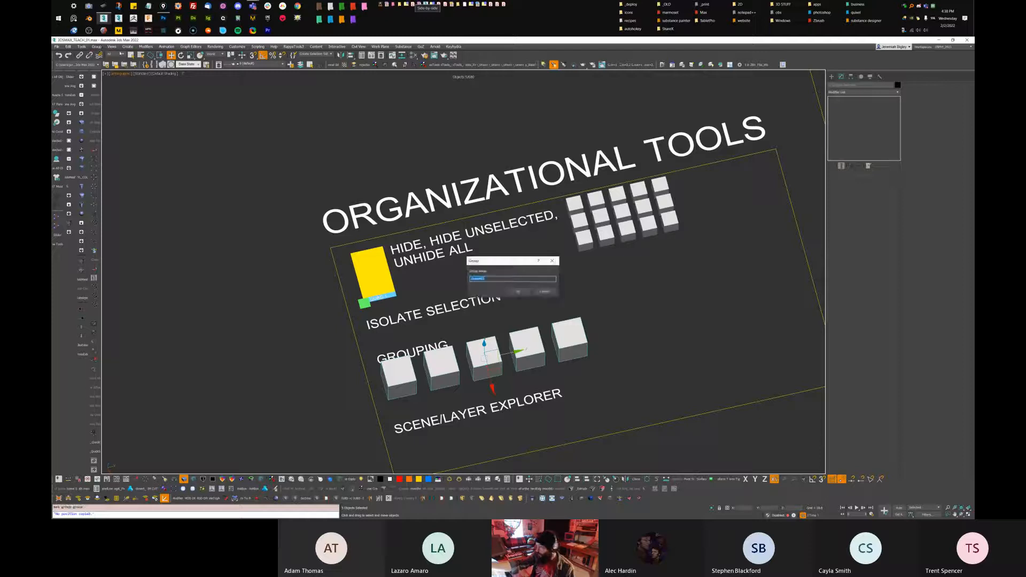
drag(511, 261, 675, 305)
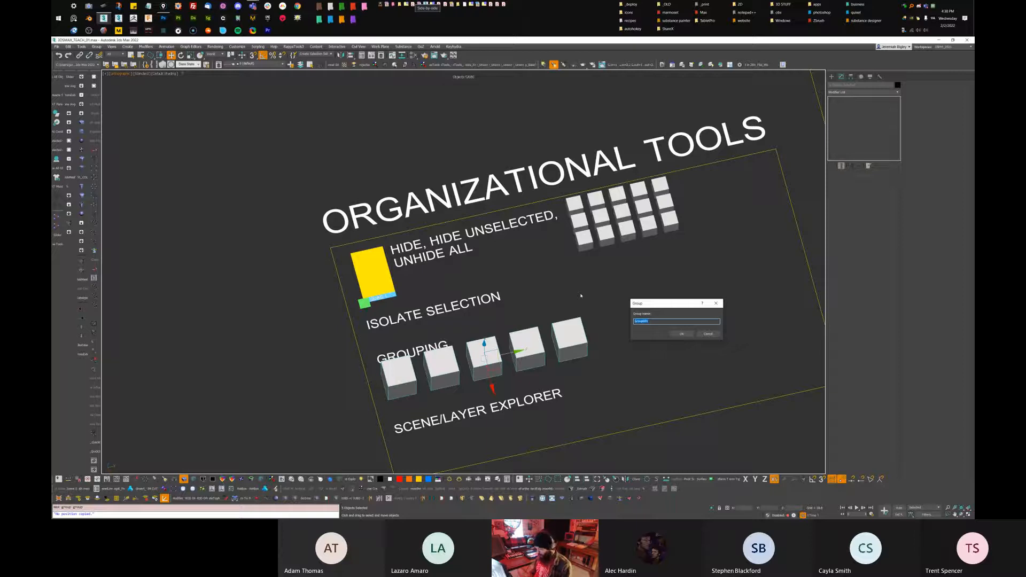
text(Box)
key(Return)
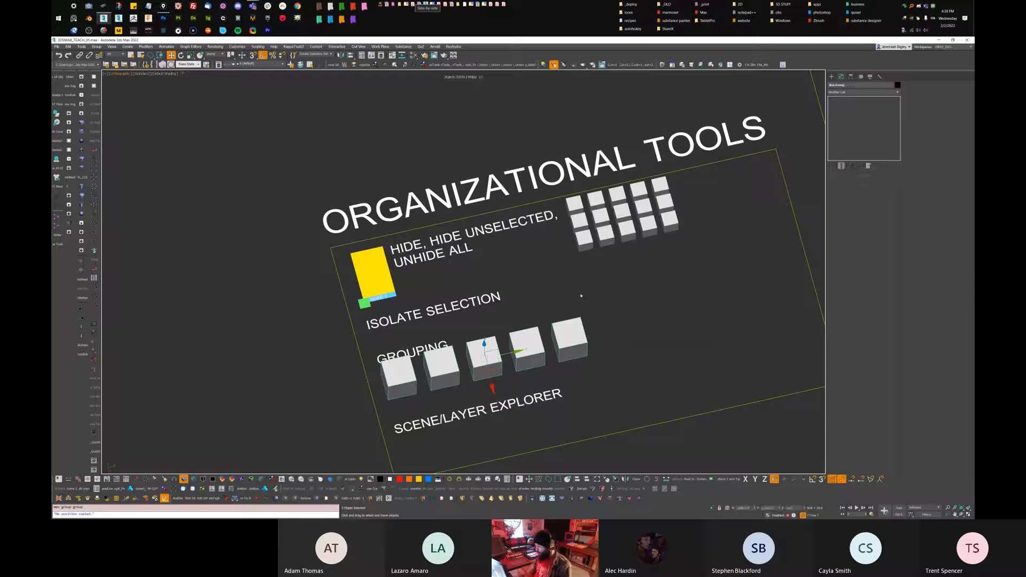
alt+middle_drag(564, 358, 611, 359)
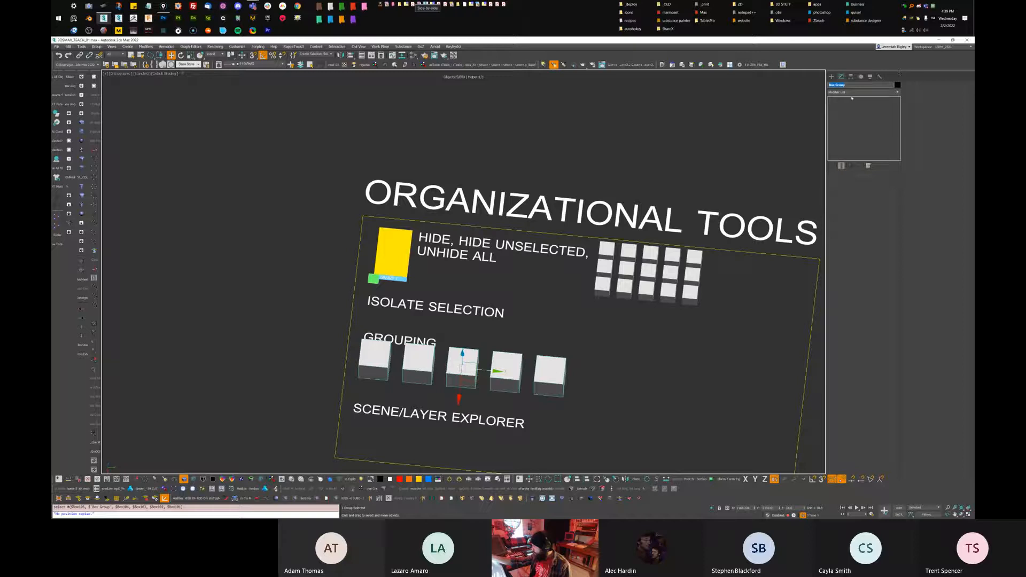
Narrow the Command Panel to a single column and demonstrate floating it over the viewport and docking it back
drag(826, 121, 896, 124)
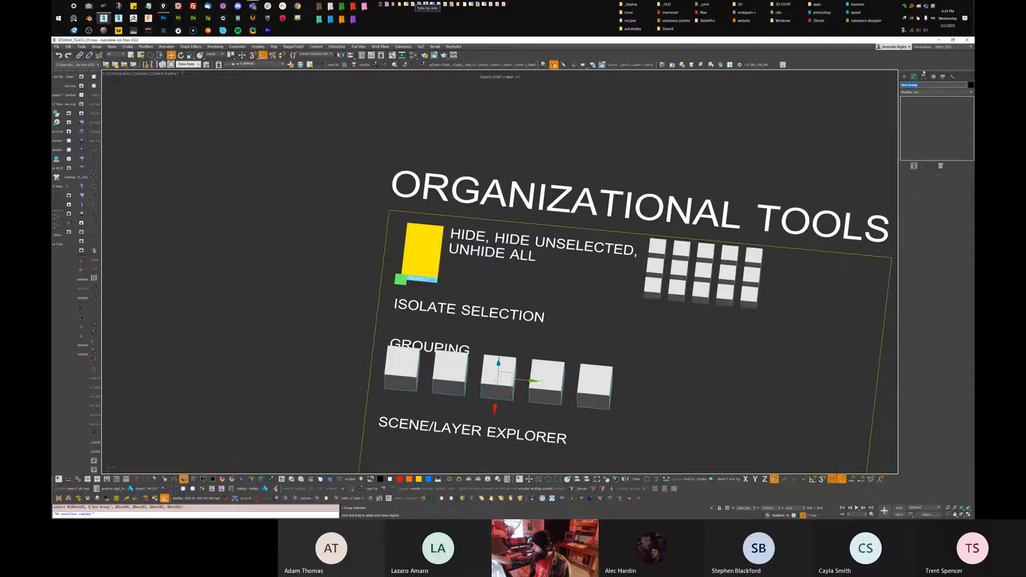
drag(922, 73, 576, 114)
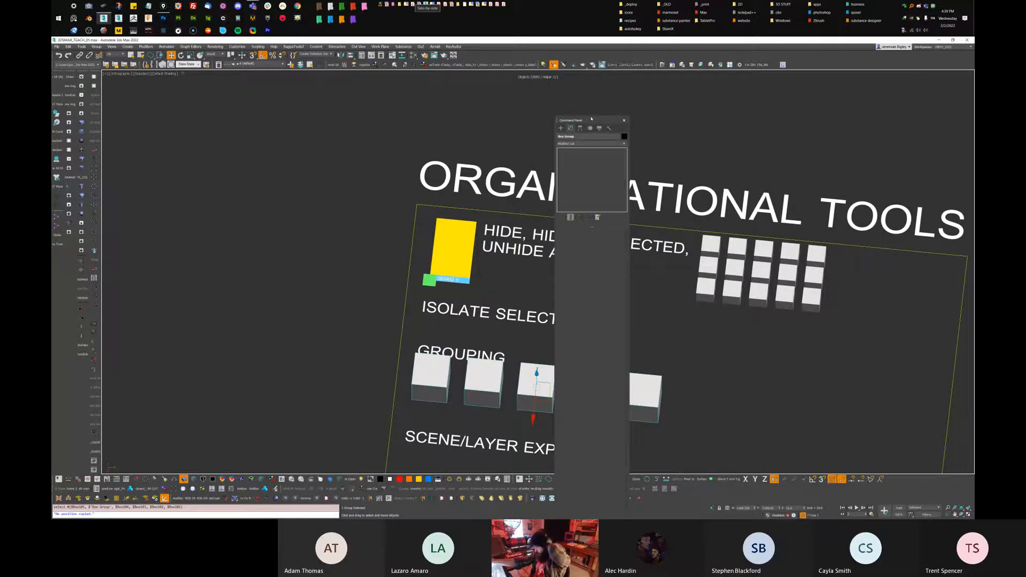
click(561, 129)
click(570, 128)
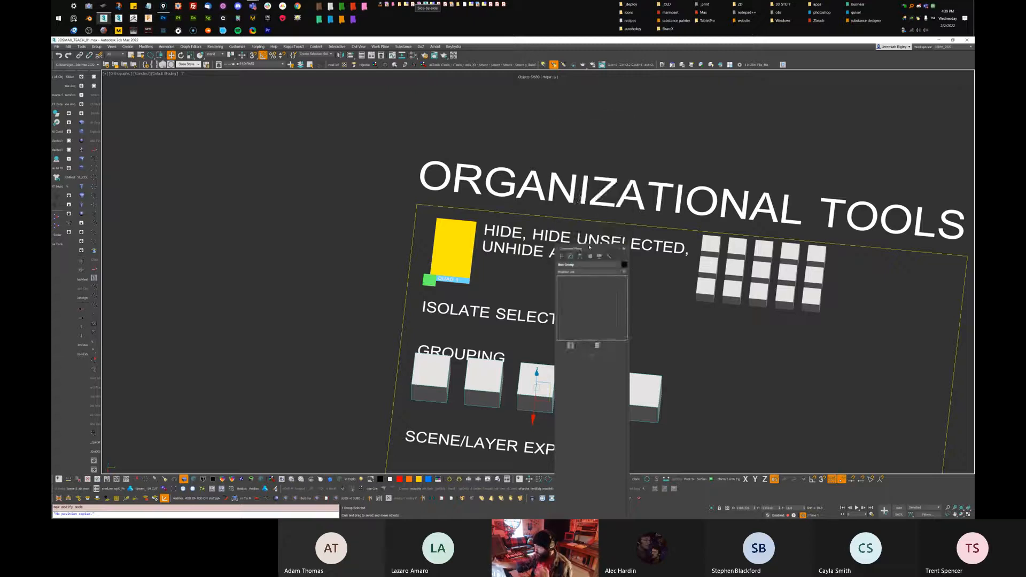
drag(581, 114, 303, 159)
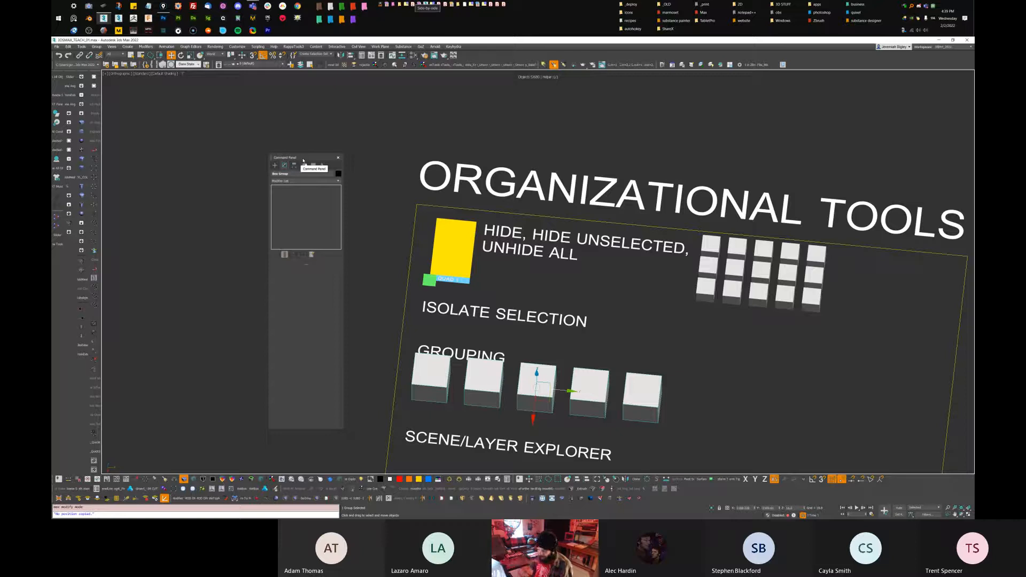
drag(299, 158, 961, 137)
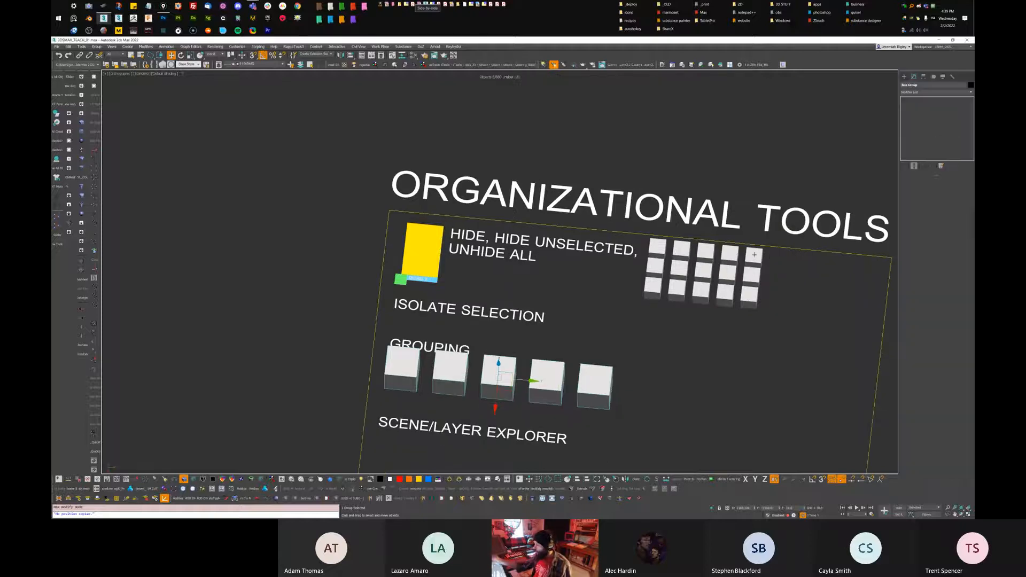
Convert the front corner box of the small box grid to an editable poly and enter vertex editing
alt+middle_drag(609, 347, 637, 324)
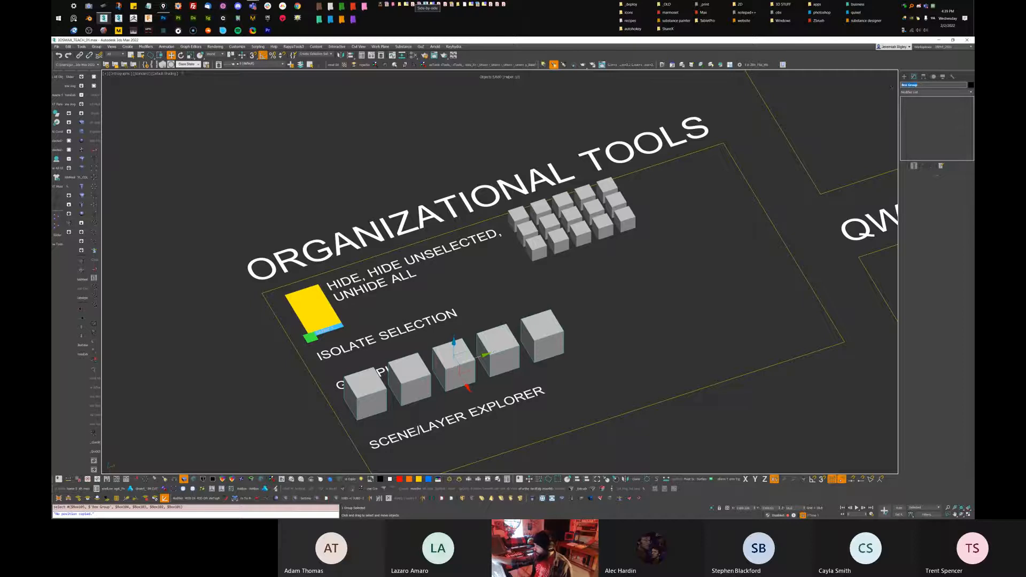
alt+middle_drag(677, 282, 600, 312)
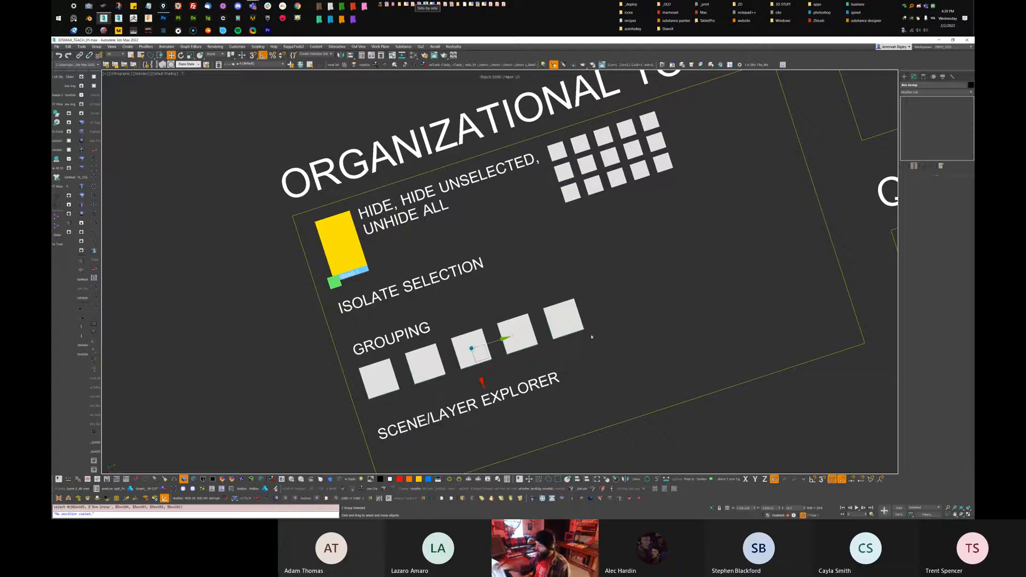
click(584, 384)
middle_drag(705, 294, 549, 341)
scroll(550, 341, down, 3)
middle_drag(746, 328, 643, 334)
click(417, 259)
middle_drag(477, 292, 535, 250)
scroll(529, 316, up, 6)
right_click(514, 277)
click(545, 337)
key(1)
Move vertices of the corner box to deform it, and undo both moves
scroll(543, 307, up, 3)
click(524, 299)
drag(524, 260, 531, 89)
alt+middle_drag(539, 283, 572, 331)
click(525, 350)
drag(527, 321, 593, 260)
alt+middle_drag(593, 260, 687, 297)
key(ctrl+z)
key(ctrl+z)
Leave vertex editing on the corner box of the small grid
scroll(649, 302, down, 3)
right_click(618, 265)
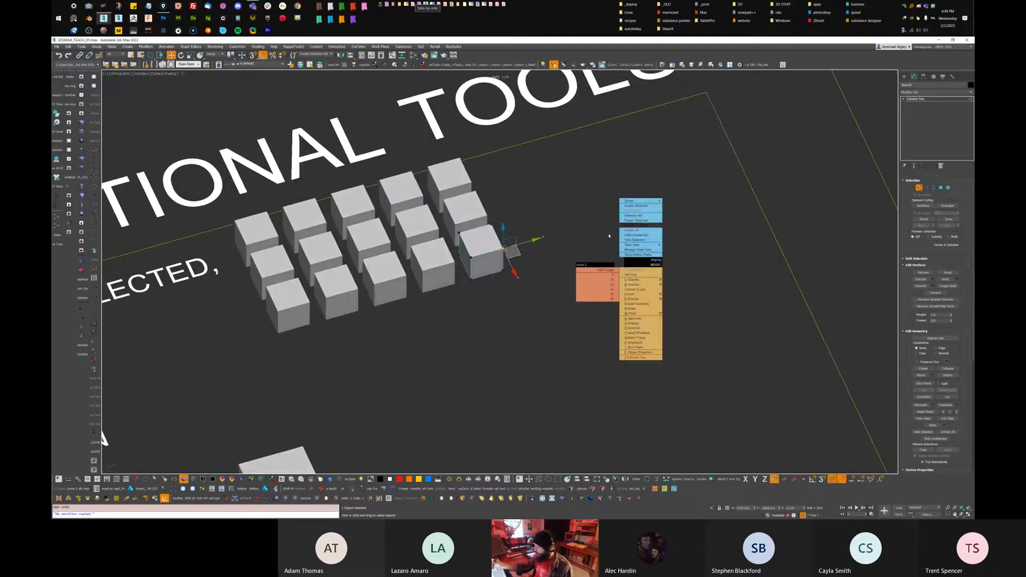
click(548, 272)
middle_drag(554, 247, 645, 193)
scroll(614, 269, down, 3)
middle_drag(614, 270, 659, 239)
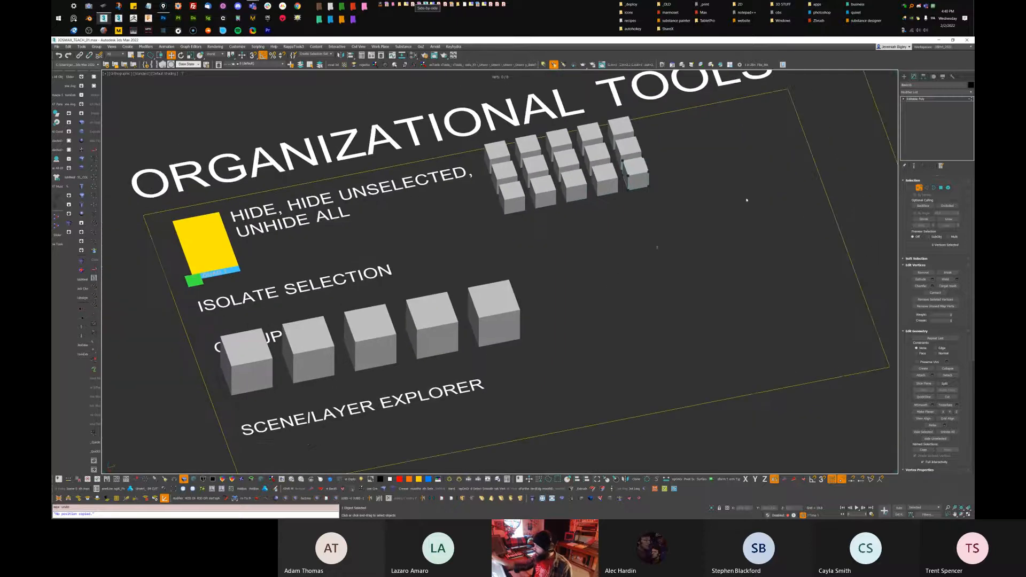
click(919, 188)
Select the grouped row of boxes and the single corner box in turn, comparing their names and modifier stacks
click(494, 315)
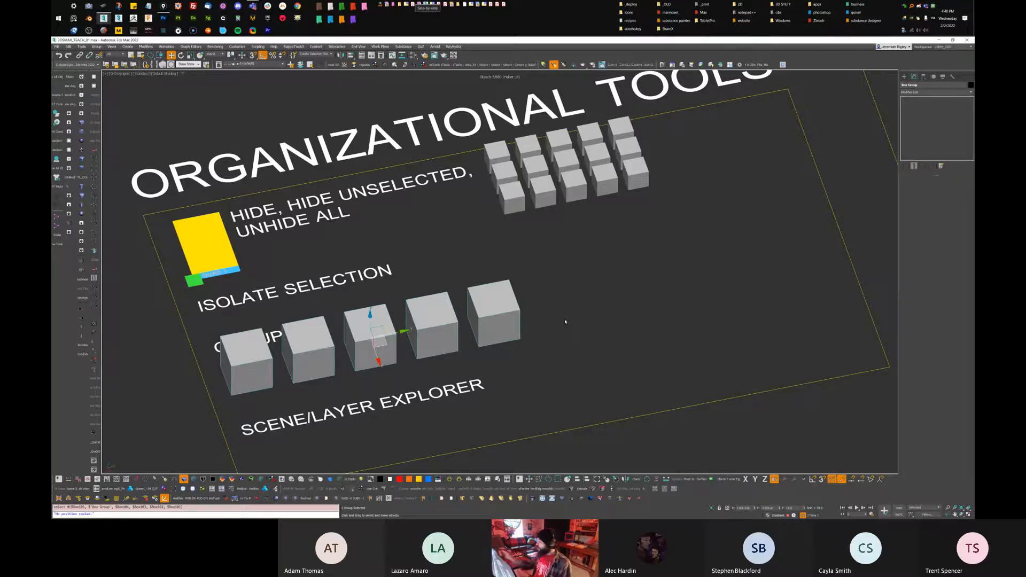
click(915, 84)
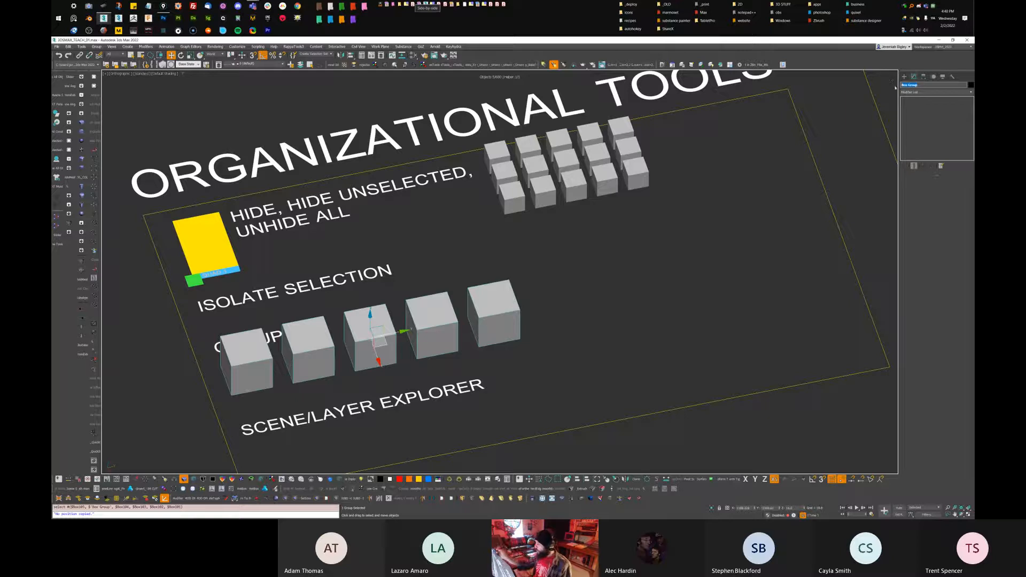
click(664, 217)
click(637, 179)
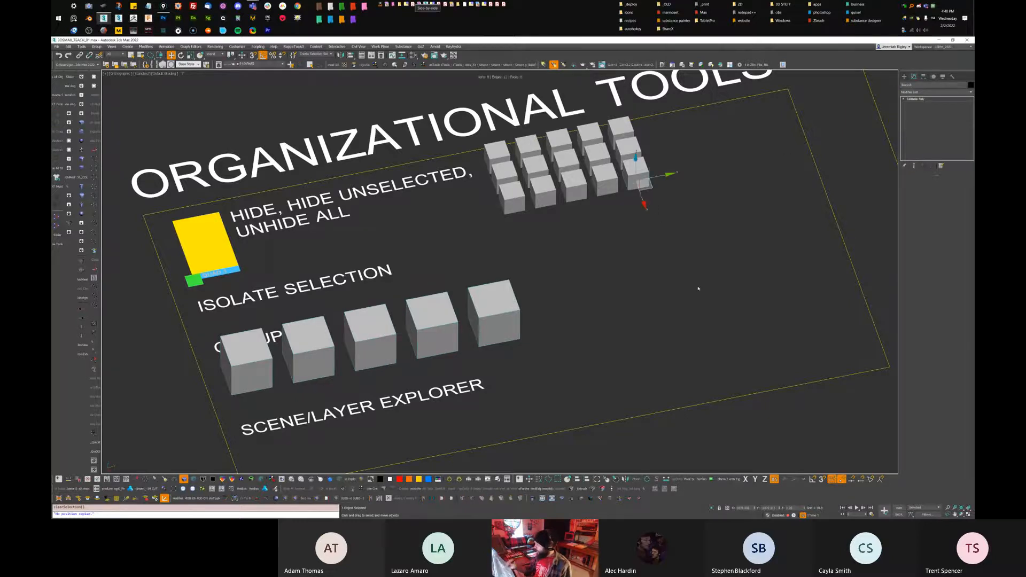
middle_drag(699, 289, 655, 373)
click(643, 341)
drag(641, 327, 554, 234)
click(594, 256)
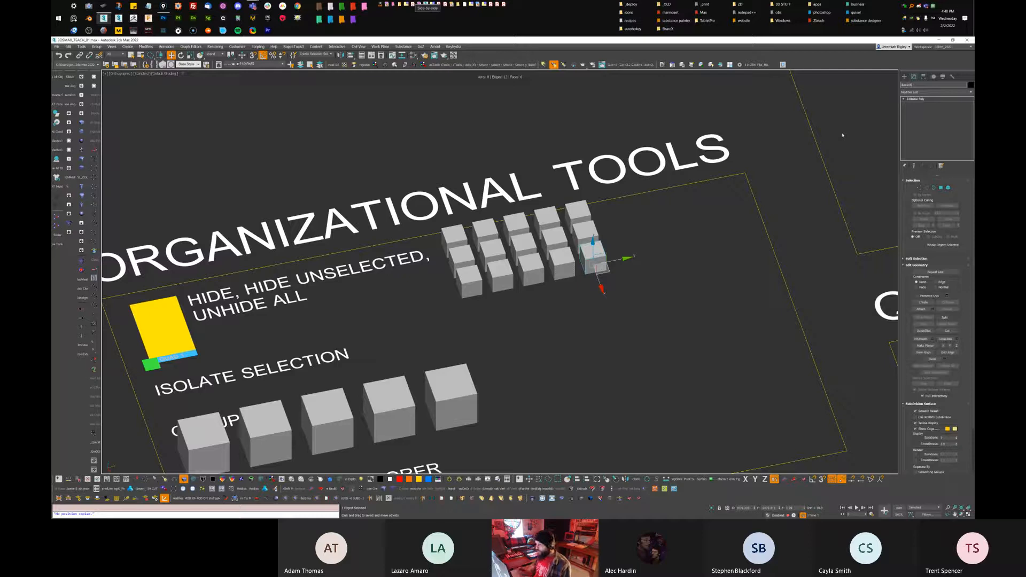
middle_drag(573, 324, 656, 289)
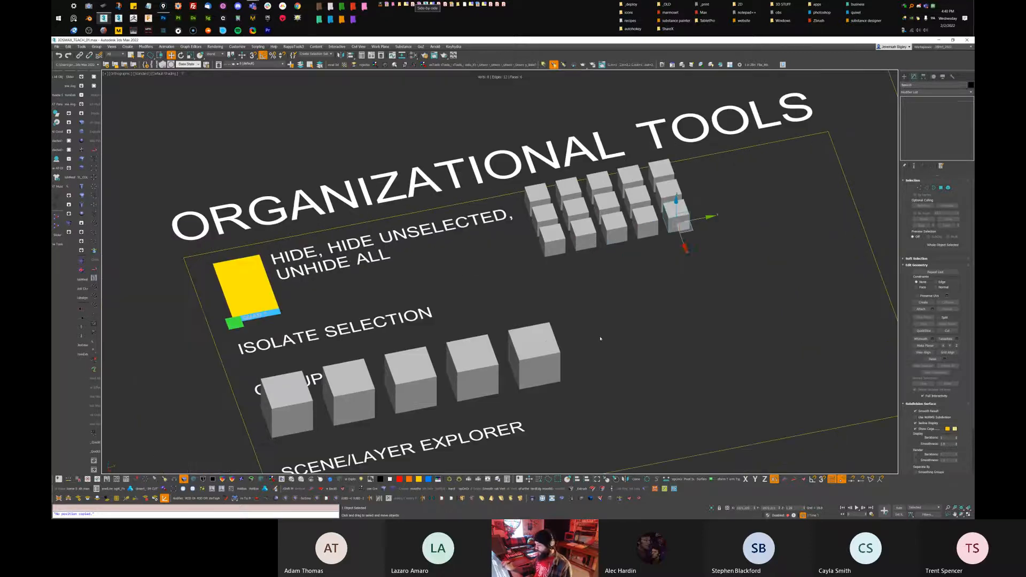
click(657, 288)
click(553, 363)
middle_drag(555, 364, 672, 225)
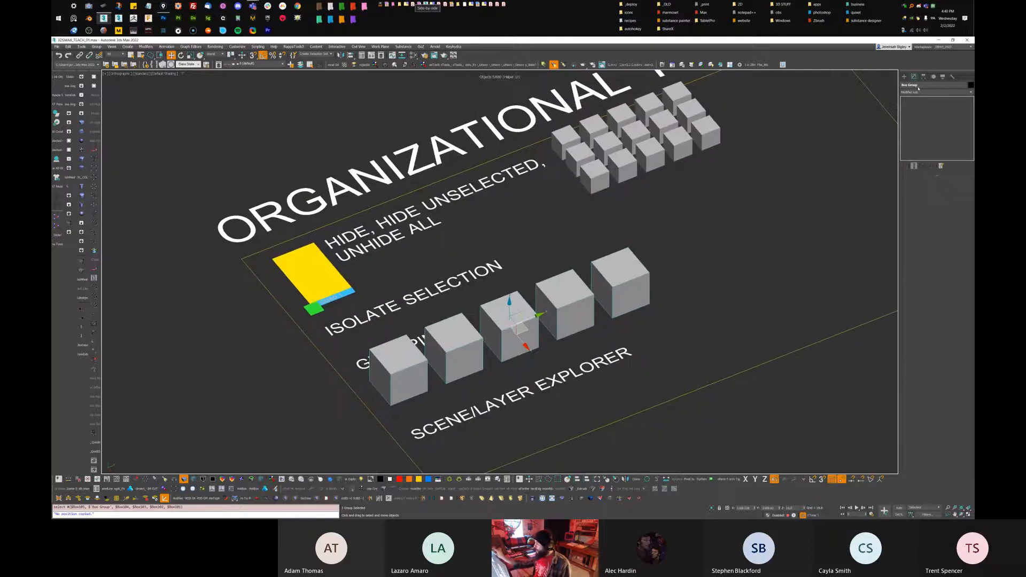
drag(930, 85, 879, 85)
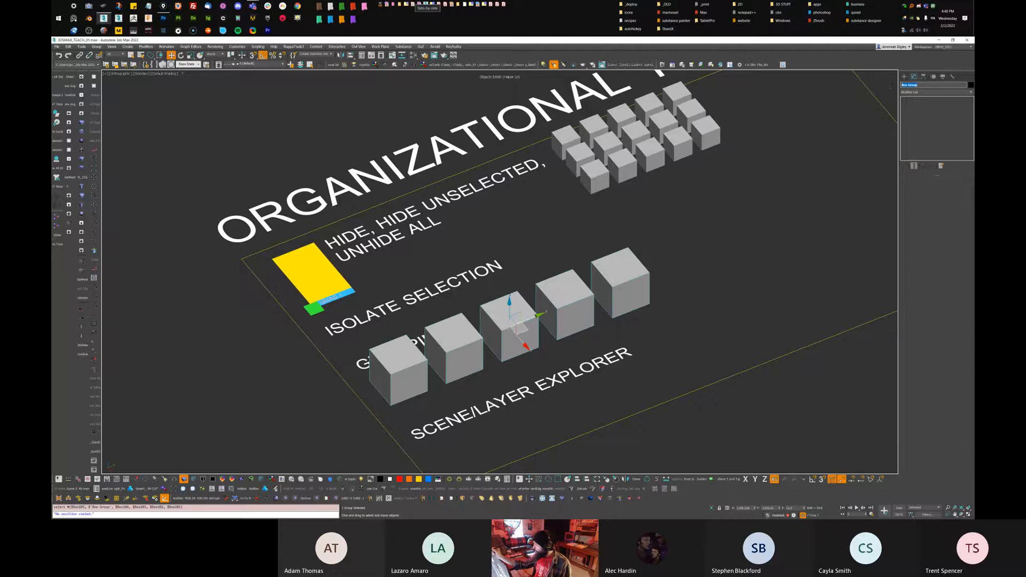
Ungroup the five boxes in the GROUPING row and select the last box on its own
alt+middle_drag(881, 83, 695, 260)
alt+middle_drag(633, 301, 646, 269)
right_click(648, 269)
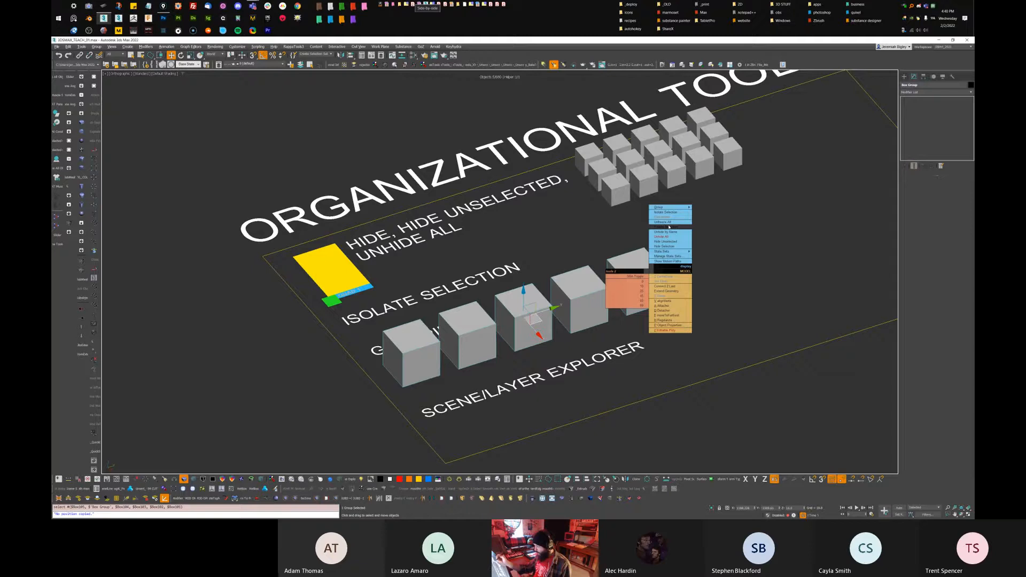
right_click(612, 235)
mouse_move(653, 178)
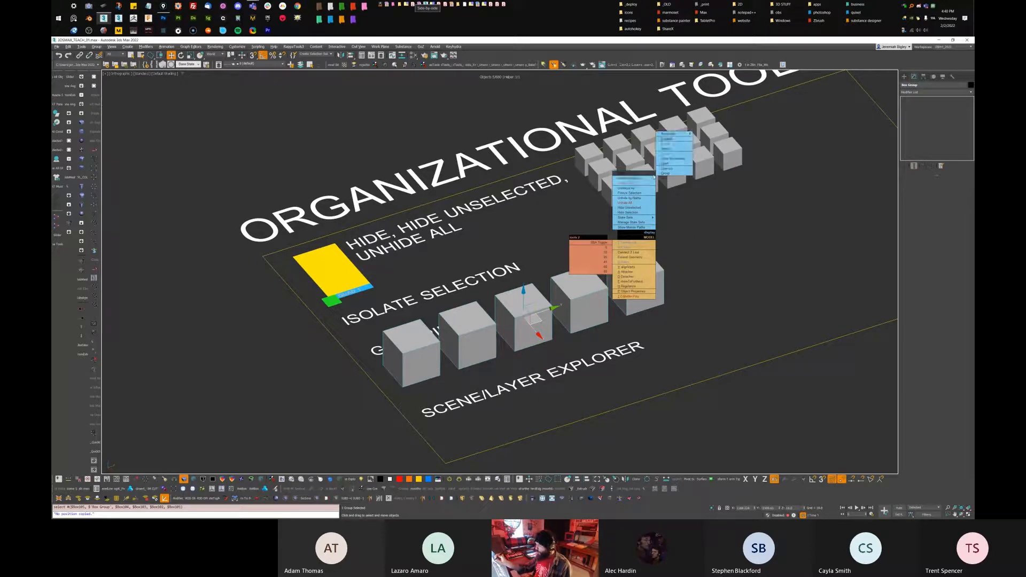
click(675, 209)
click(97, 47)
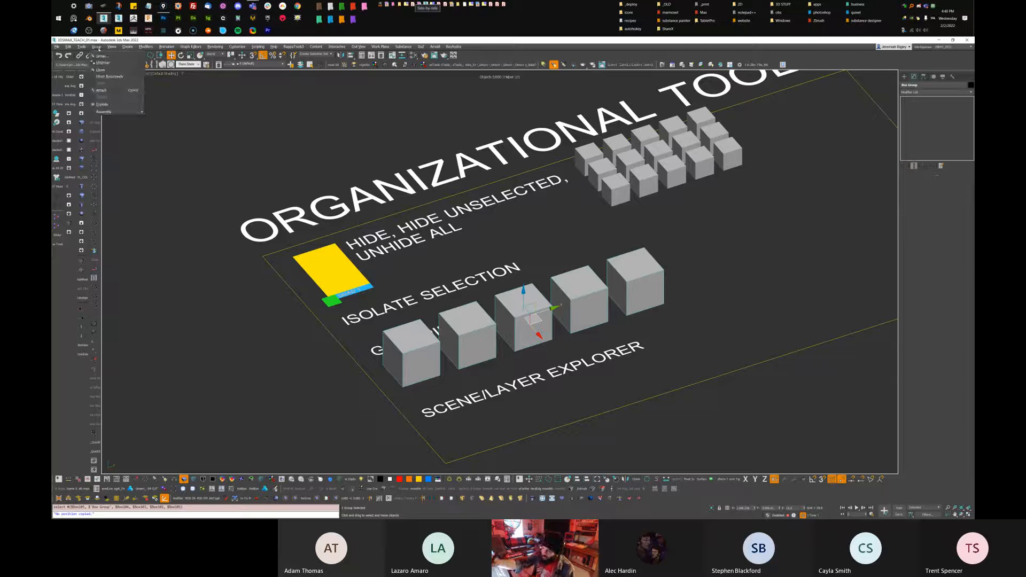
click(103, 62)
alt+middle_drag(684, 289, 732, 280)
click(691, 321)
click(666, 299)
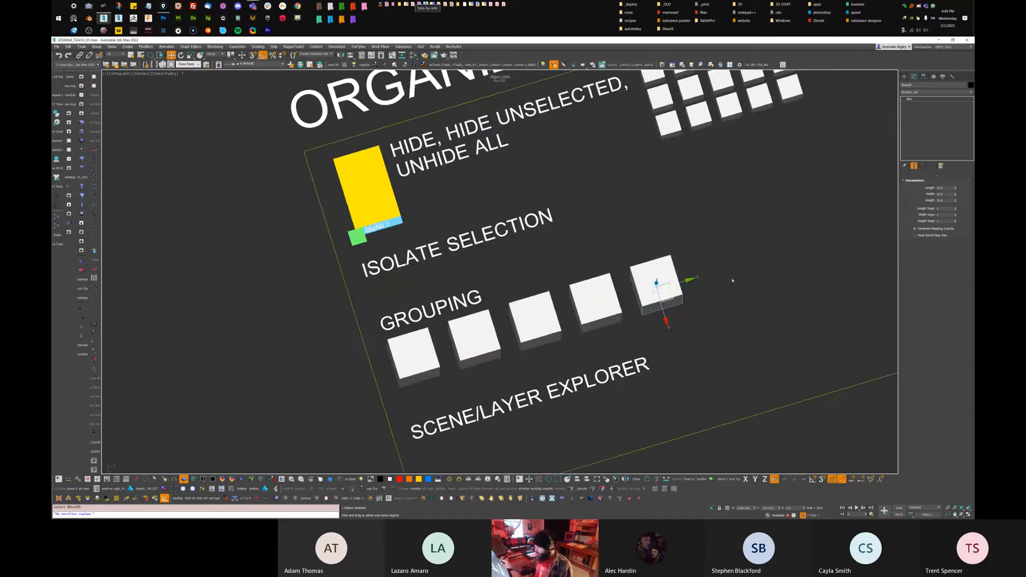
Undo the ungrouping of the five boxes
key(ctrl+z)
key(ctrl+z)
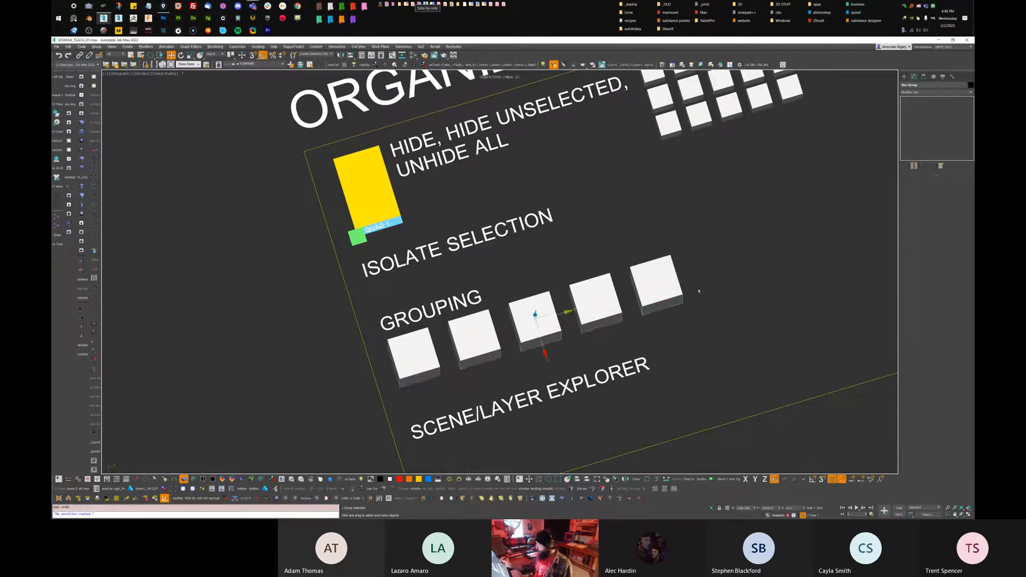
key(ctrl+z)
key(ctrl+z)
key(ctrl+z)
key(ctrl+z)
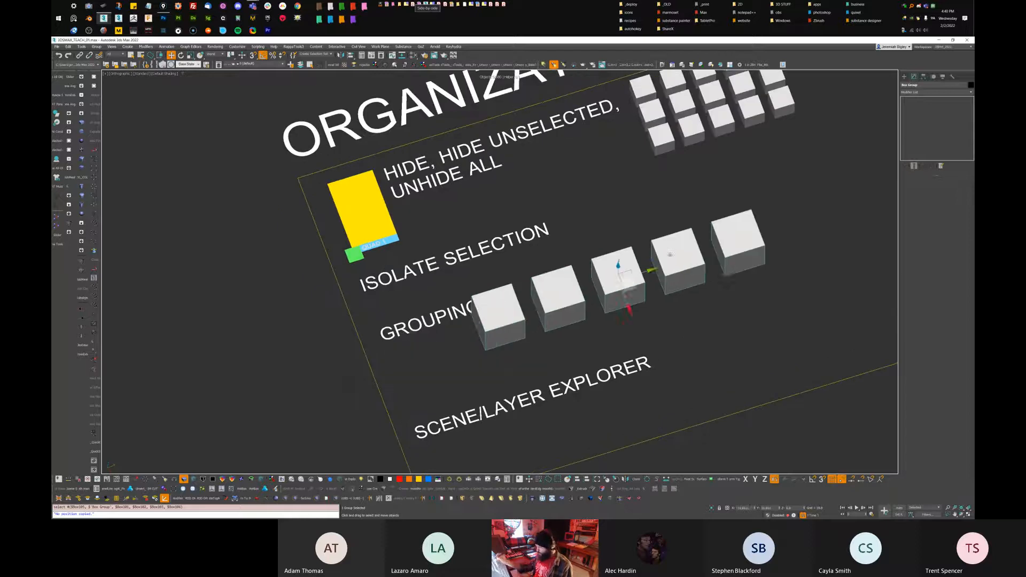
key(ctrl+z)
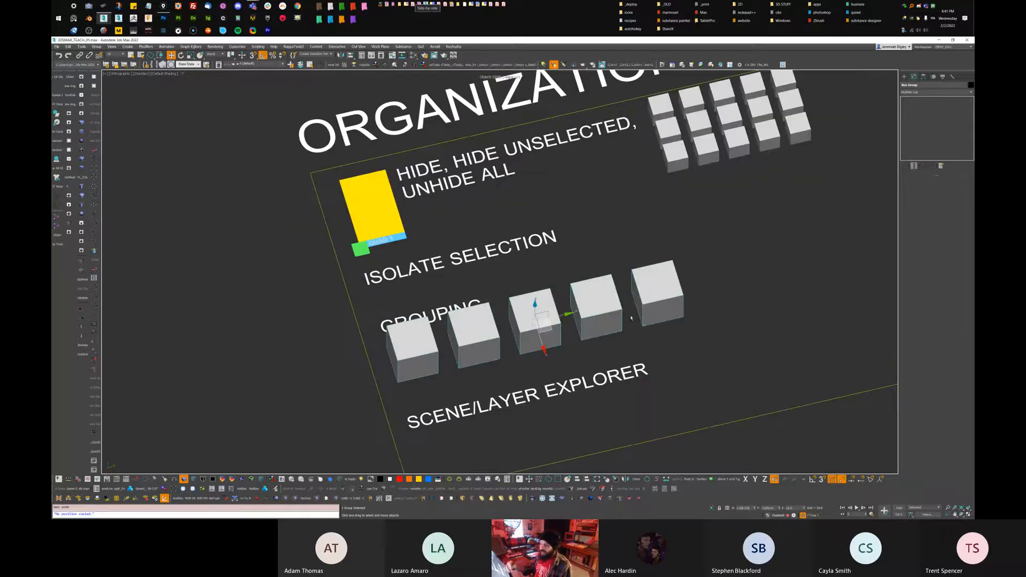
Open the box group for editing its individual members
click(96, 47)
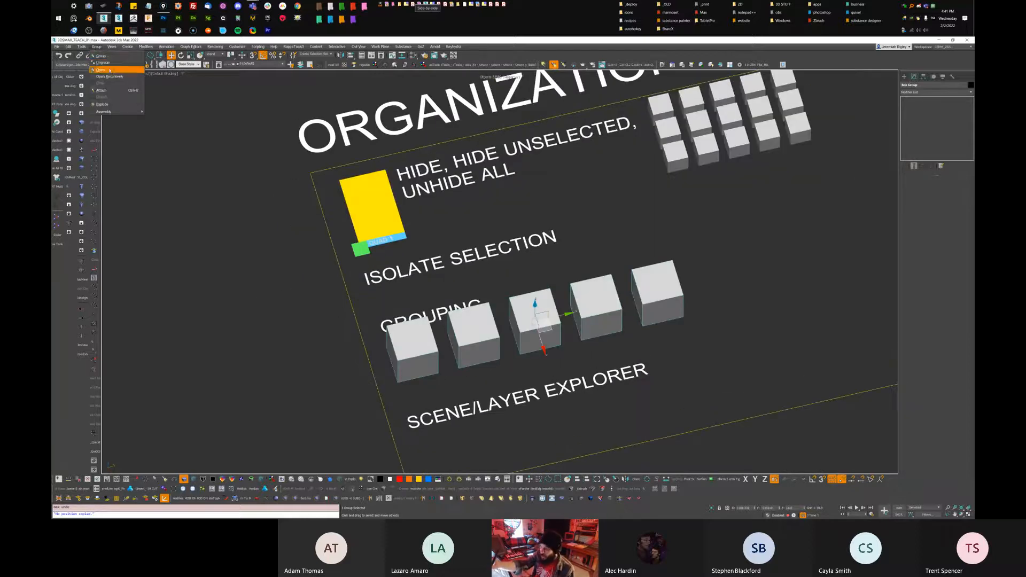
click(108, 72)
scroll(682, 293, up, 10)
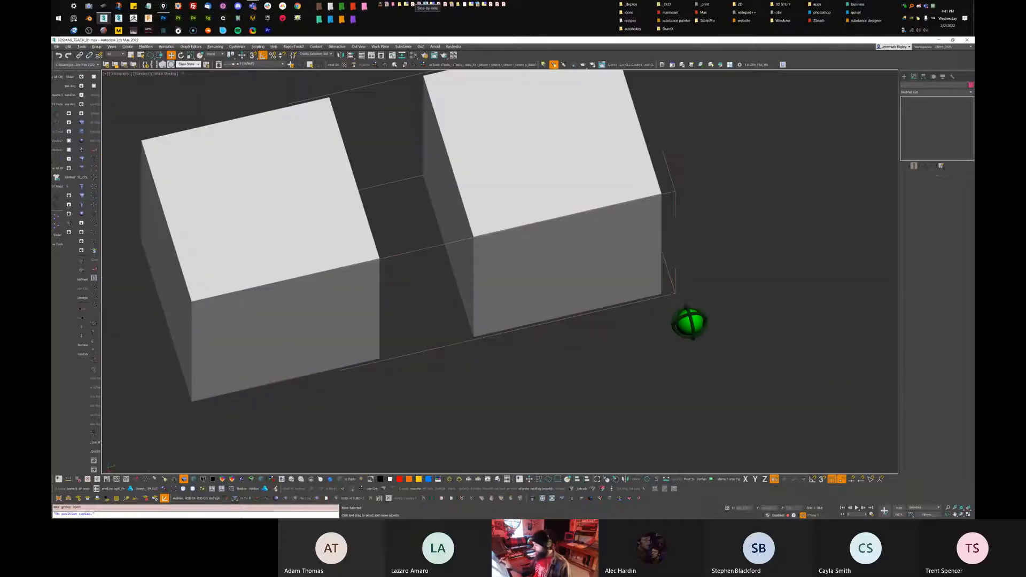
alt+middle_drag(722, 292, 729, 329)
scroll(698, 335, down, 5)
scroll(747, 291, down, 4)
Move the middle box of the open group out of the row, raising it and shifting it sideways
click(570, 283)
middle_drag(638, 290, 622, 287)
drag(569, 285, 668, 309)
alt+middle_drag(669, 309, 769, 158)
drag(662, 299, 662, 165)
alt+middle_drag(761, 171, 723, 238)
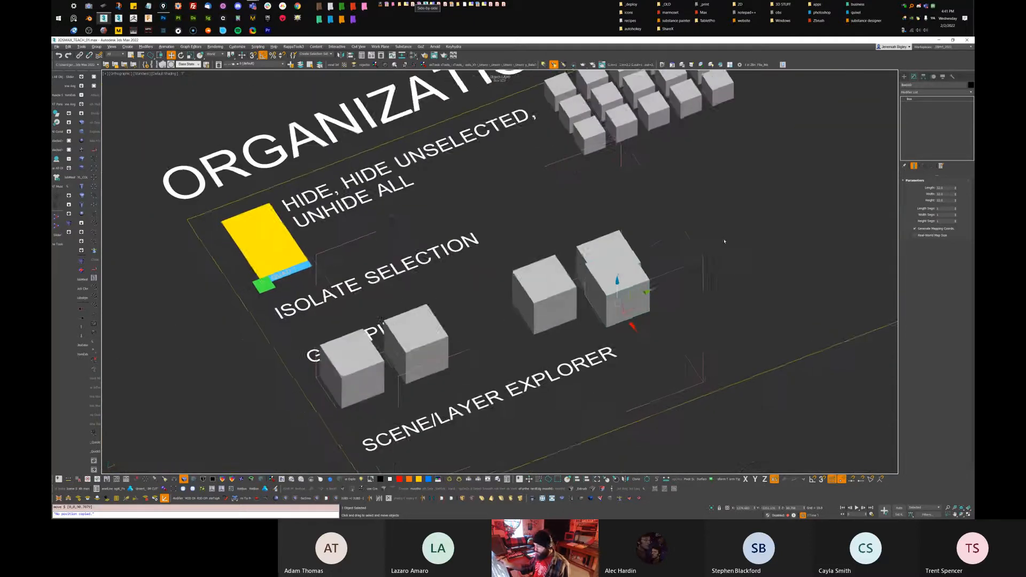
scroll(634, 309, up, 3)
drag(635, 308, 510, 267)
Convert the moved box to an editable poly and stretch it into a long wedge by moving its vertices
right_click(525, 244)
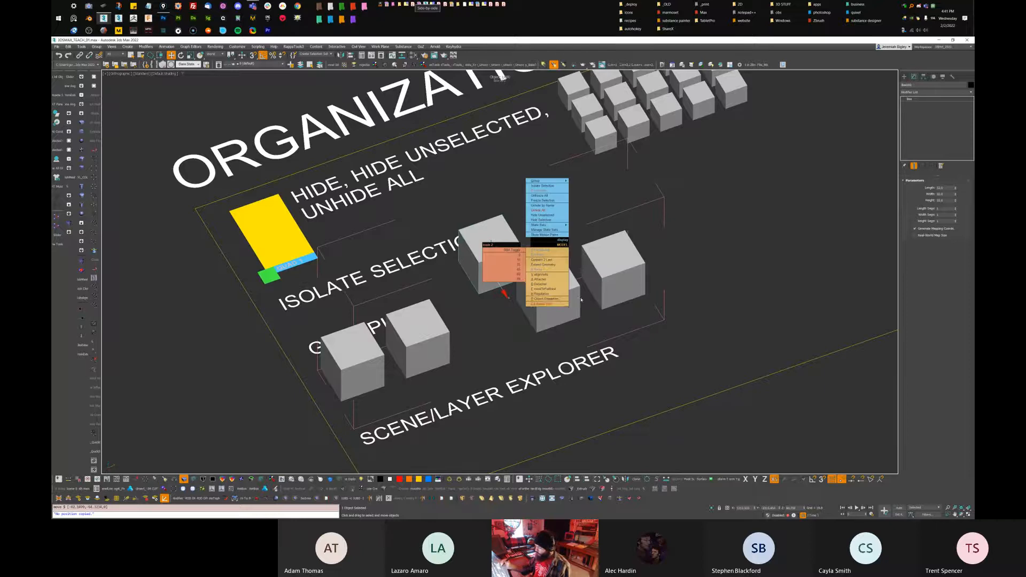
click(563, 304)
middle_drag(563, 304, 574, 306)
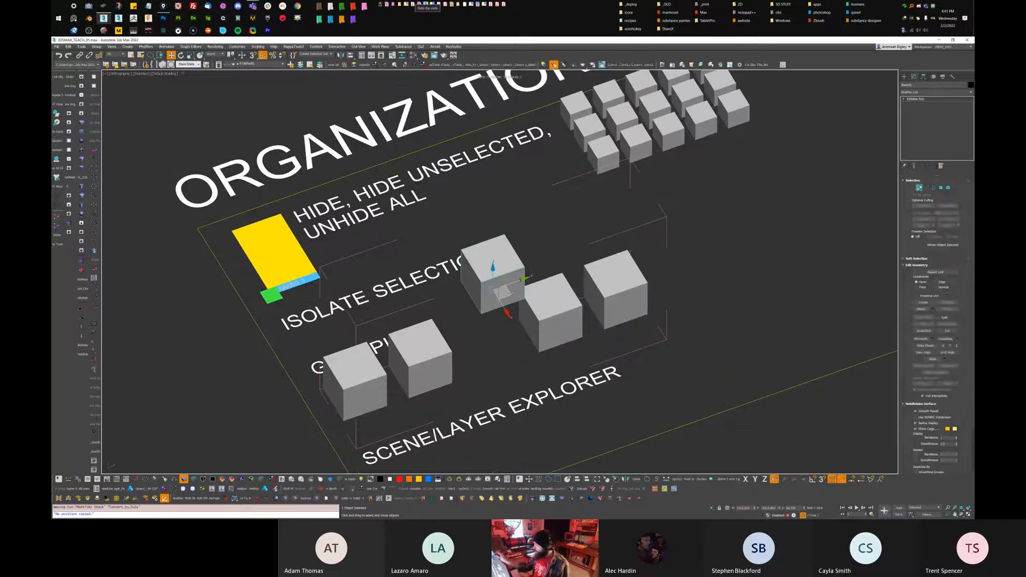
key(1)
drag(570, 232, 514, 316)
alt+middle_drag(521, 315, 527, 294)
drag(536, 284, 658, 243)
alt+middle_drag(629, 287, 693, 251)
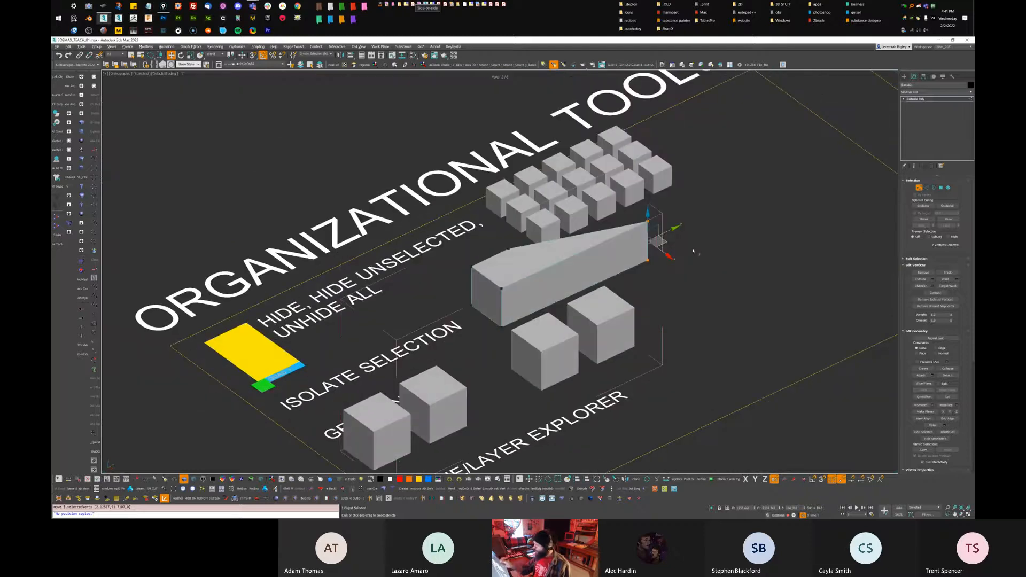
click(919, 188)
Select the open group's bounding frame, an ordinary member box and the stretched box in turn to compare them
click(663, 341)
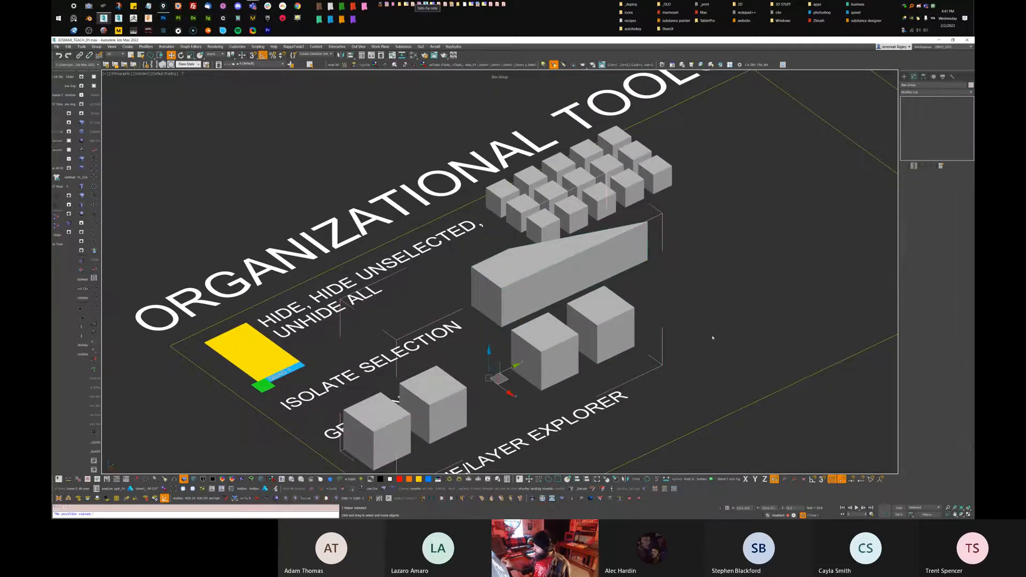
click(653, 297)
click(628, 323)
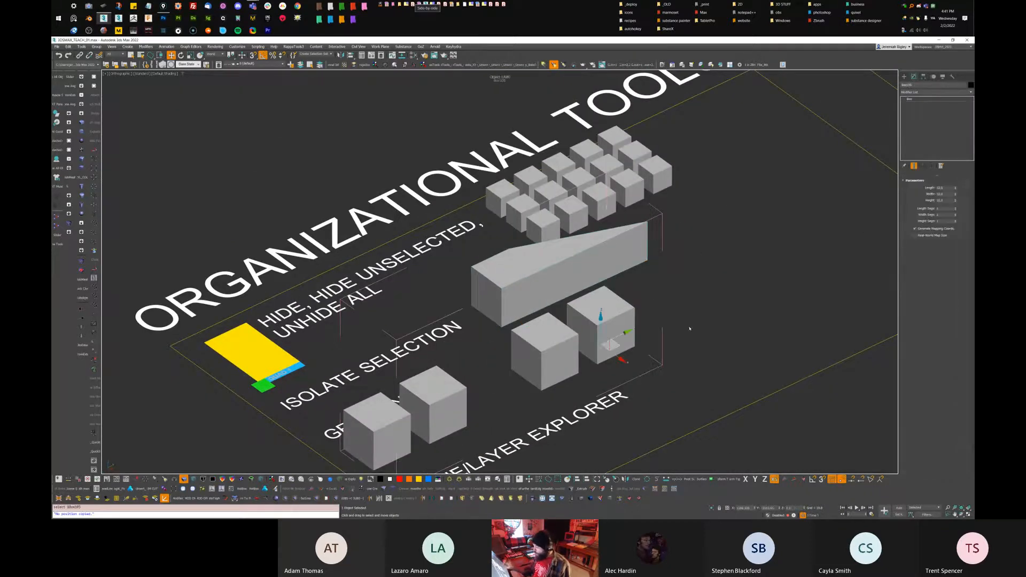
click(662, 353)
alt+middle_drag(697, 270, 640, 303)
click(645, 326)
click(542, 285)
alt+middle_drag(744, 300, 746, 285)
Close the open box group with the stretched box still inside it
click(97, 47)
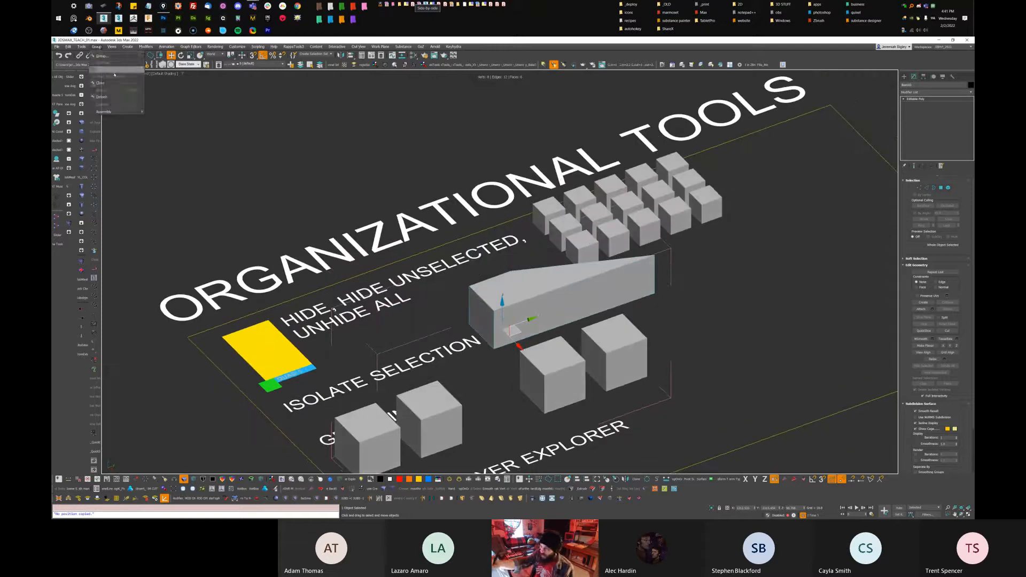
click(107, 83)
middle_drag(712, 262, 718, 250)
scroll(718, 250, down, 10)
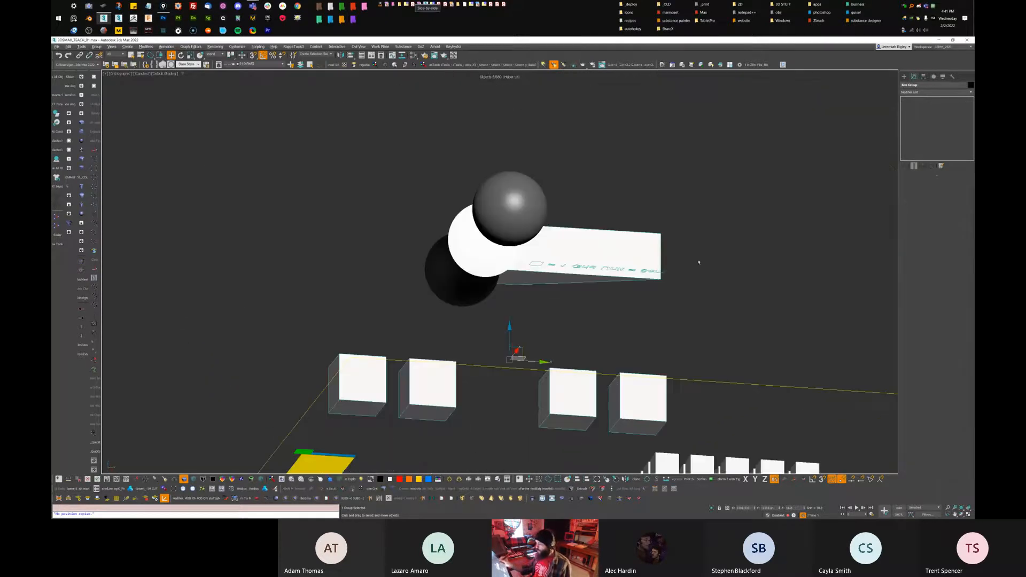
scroll(717, 249, up, 3)
scroll(638, 326, up, 3)
alt+middle_drag(639, 327, 634, 325)
drag(624, 302, 303, 288)
alt+middle_drag(642, 286, 664, 342)
Undo the group closing and the edits to the middle box, restoring the even row of five boxes
key(ctrl+z)
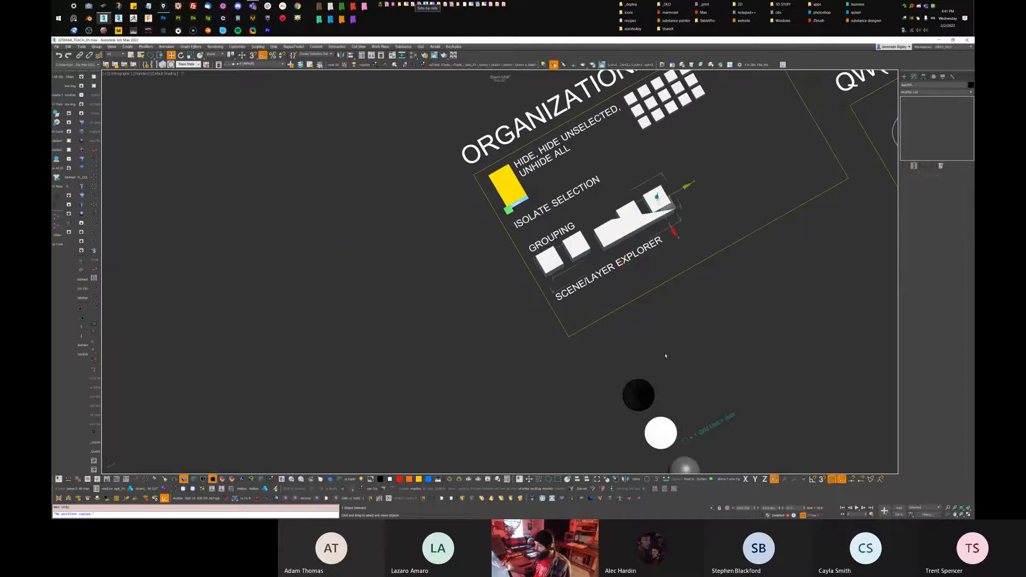
key(ctrl+z)
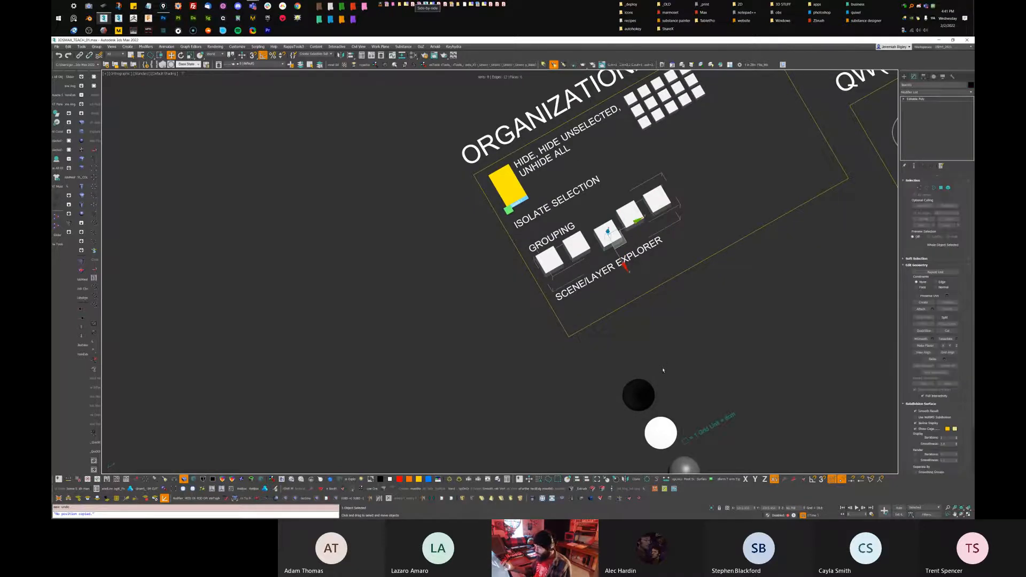
key(ctrl+z)
key(ctrl+z)
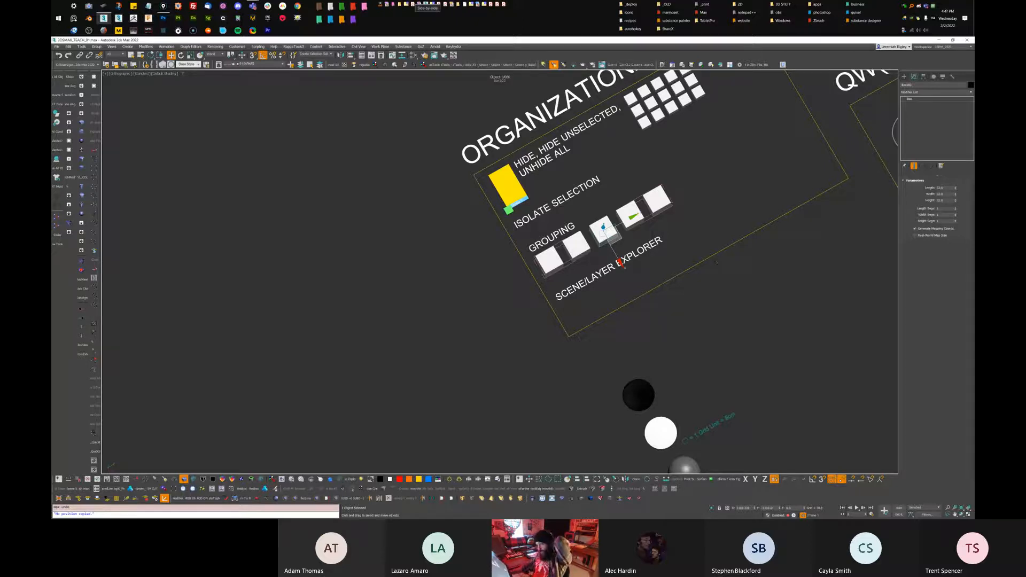
Open the Scene Explorer and widen its docked panel enough to read the object names
click(82, 46)
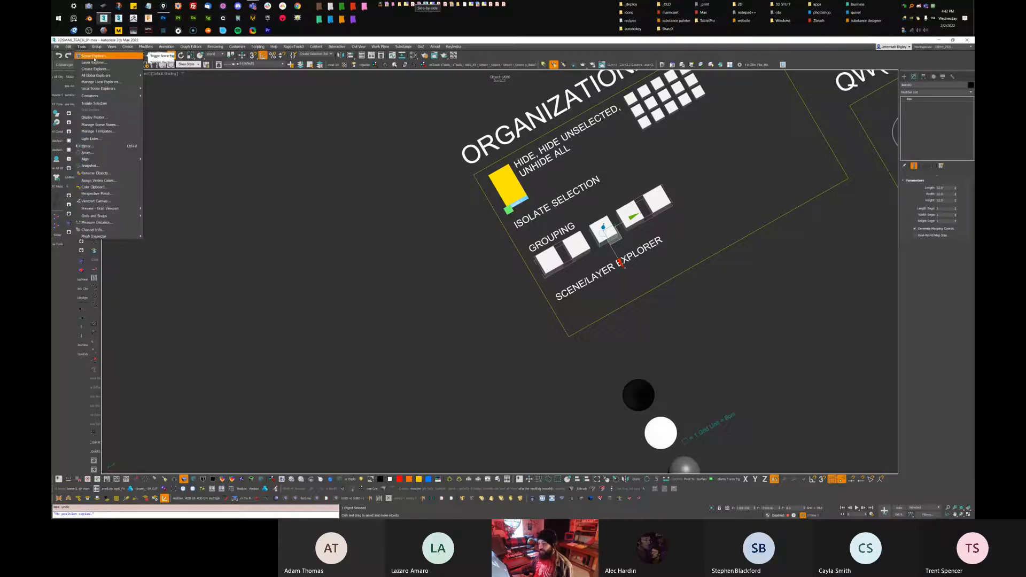
click(94, 56)
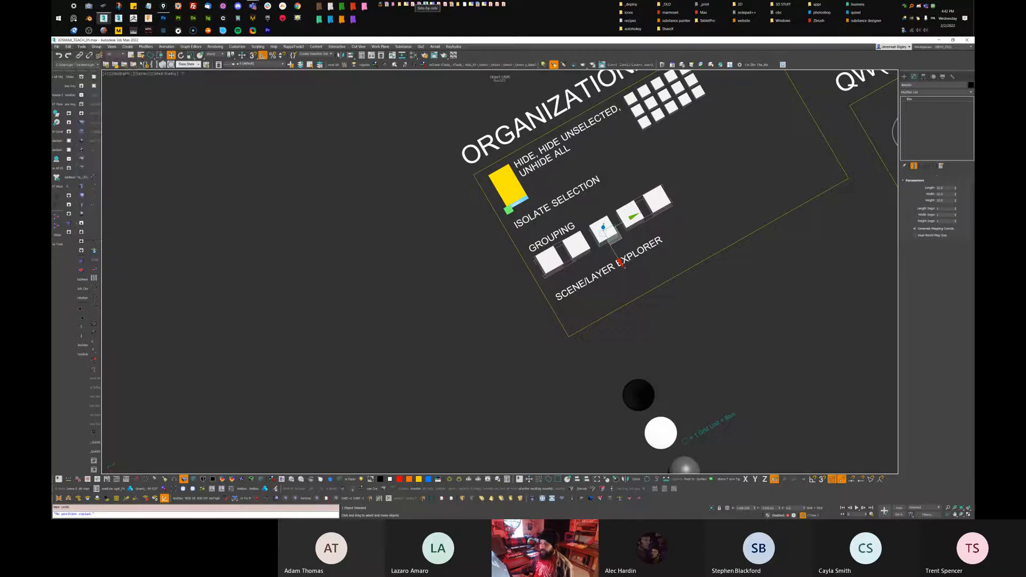
click(81, 47)
click(96, 54)
click(276, 146)
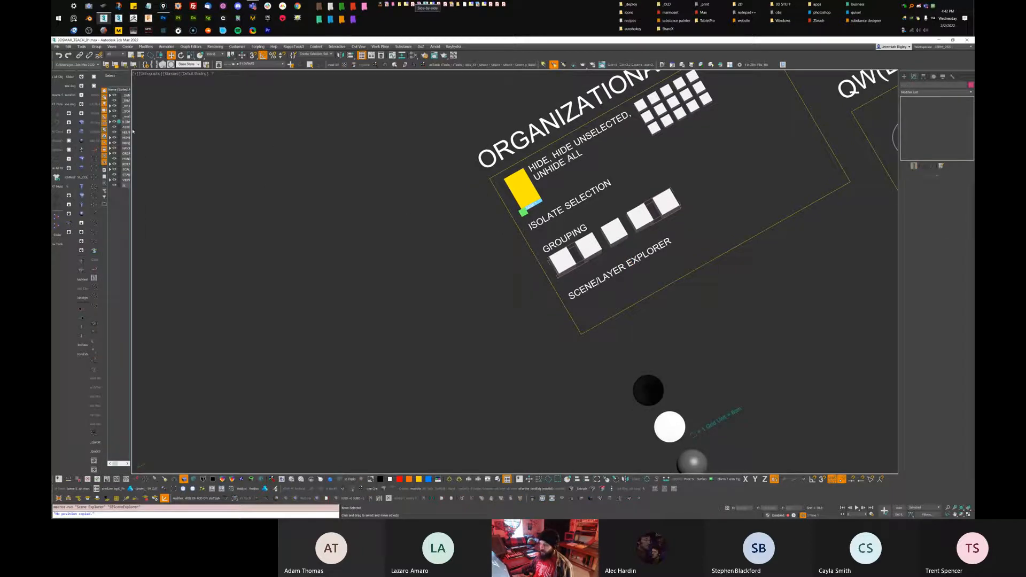
drag(132, 130, 204, 140)
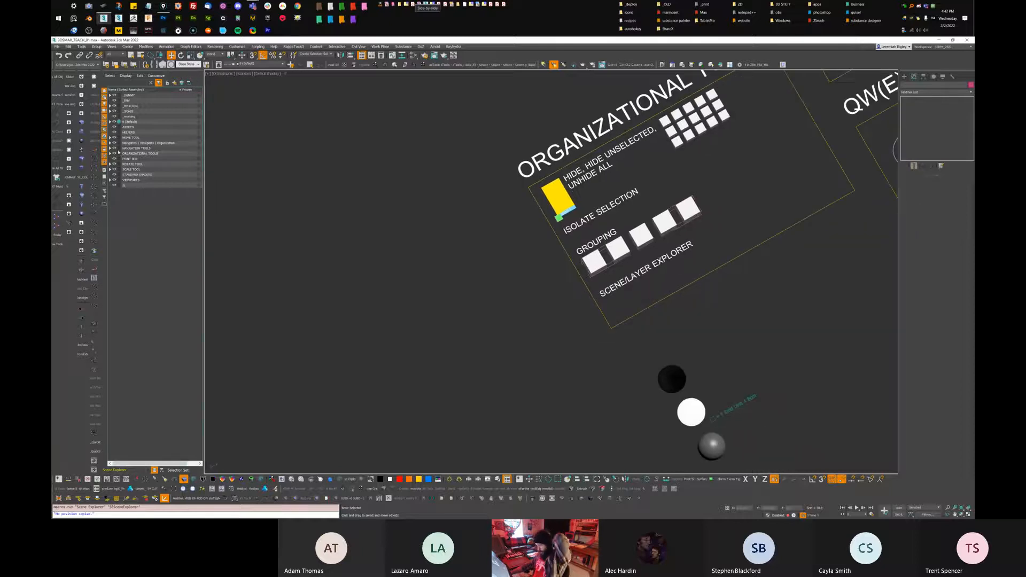
Expand the NAVIGATION TOOLS layer to view its objects, collapse it, and highlight the ORGANIZATIONAL TOOLS layer
click(110, 148)
click(110, 148)
click(110, 148)
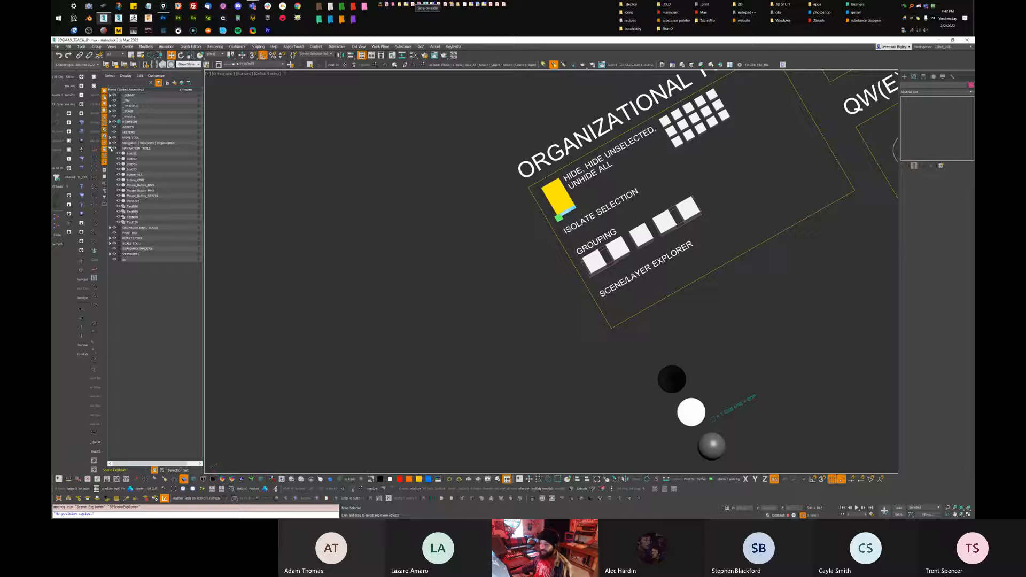
click(110, 148)
click(134, 154)
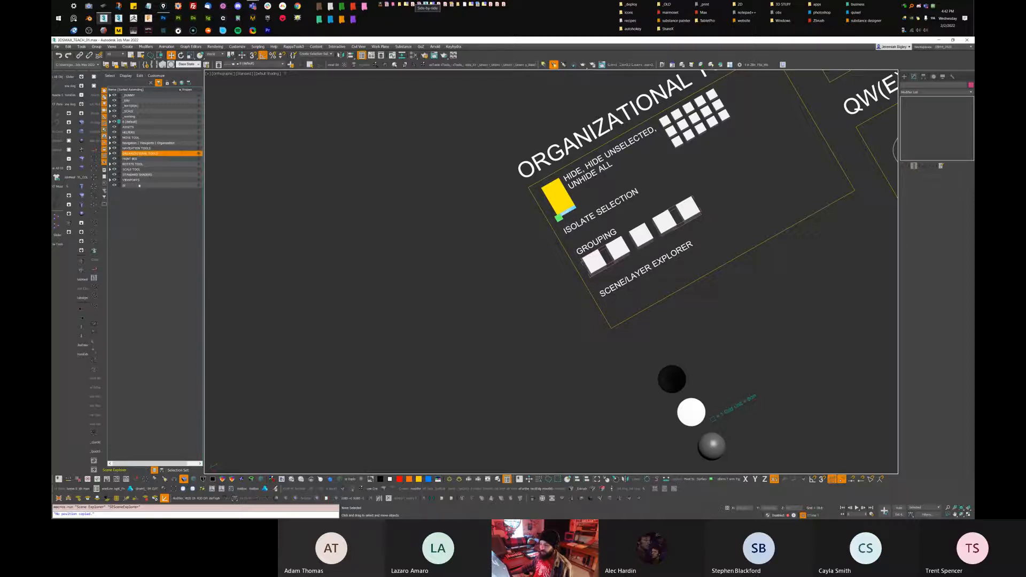
Delete the empty layers, the ones without an expand arrow, from the Scene Explorer
click(128, 160)
ctrl+click(131, 185)
ctrl+click(131, 174)
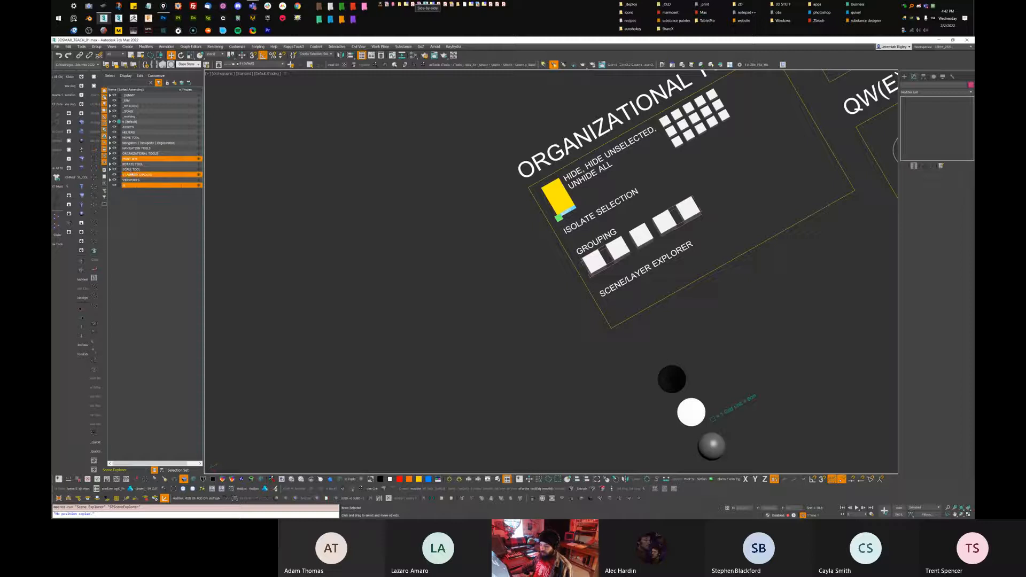
ctrl+click(126, 132)
ctrl+click(130, 128)
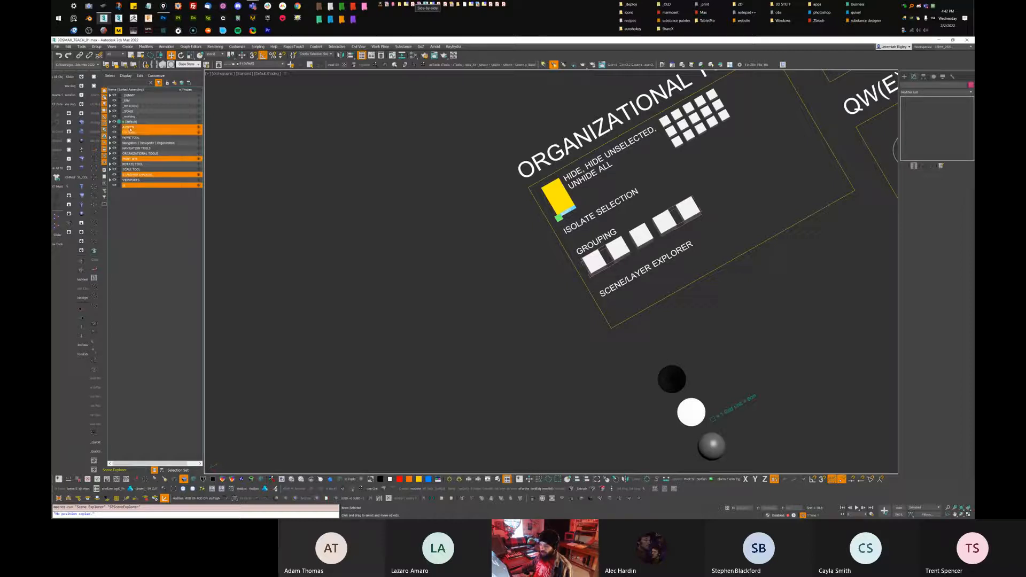
ctrl+click(130, 117)
ctrl+click(133, 101)
right_click(132, 101)
click(141, 134)
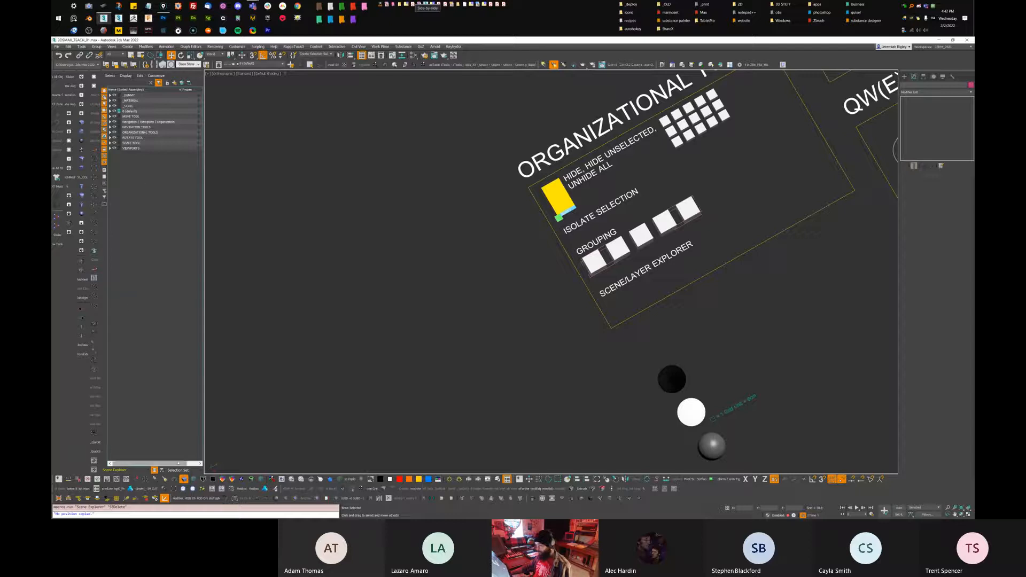
Switch the Scene Explorer between its hierarchy and layer views to compare them, finishing in the layer view
click(161, 470)
click(161, 471)
click(161, 471)
click(160, 472)
click(161, 471)
click(160, 471)
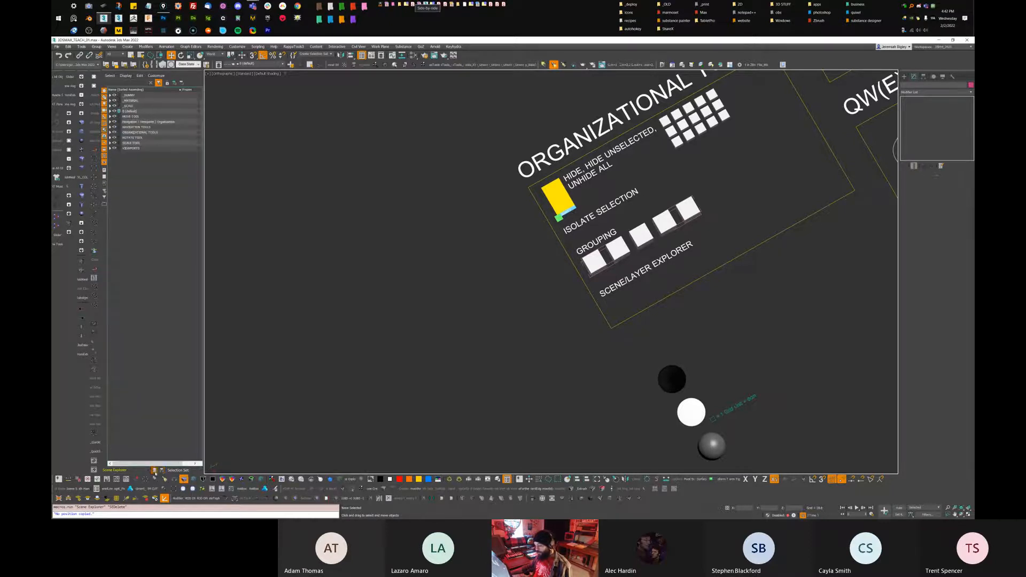
click(162, 470)
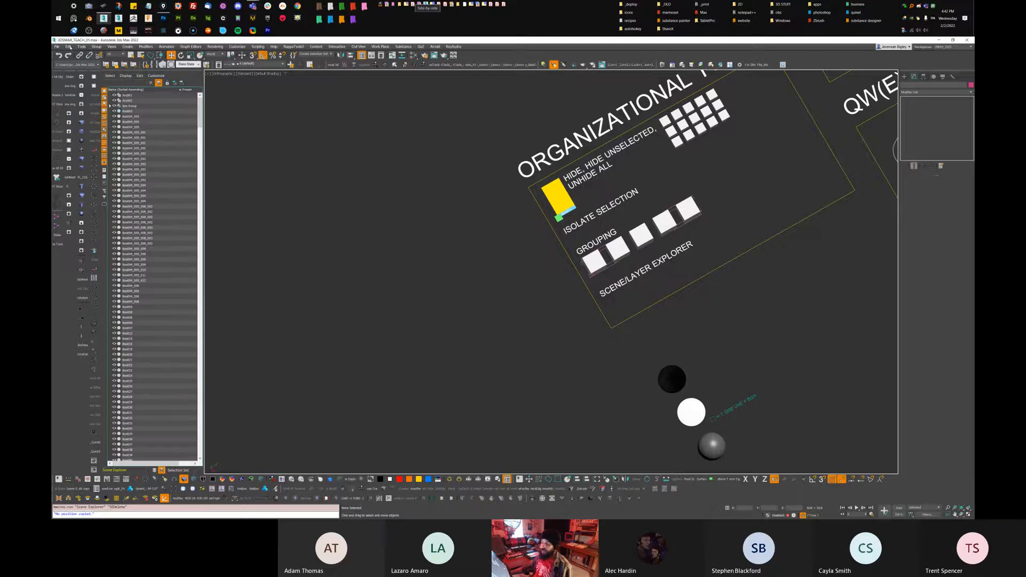
click(154, 470)
click(162, 470)
click(155, 470)
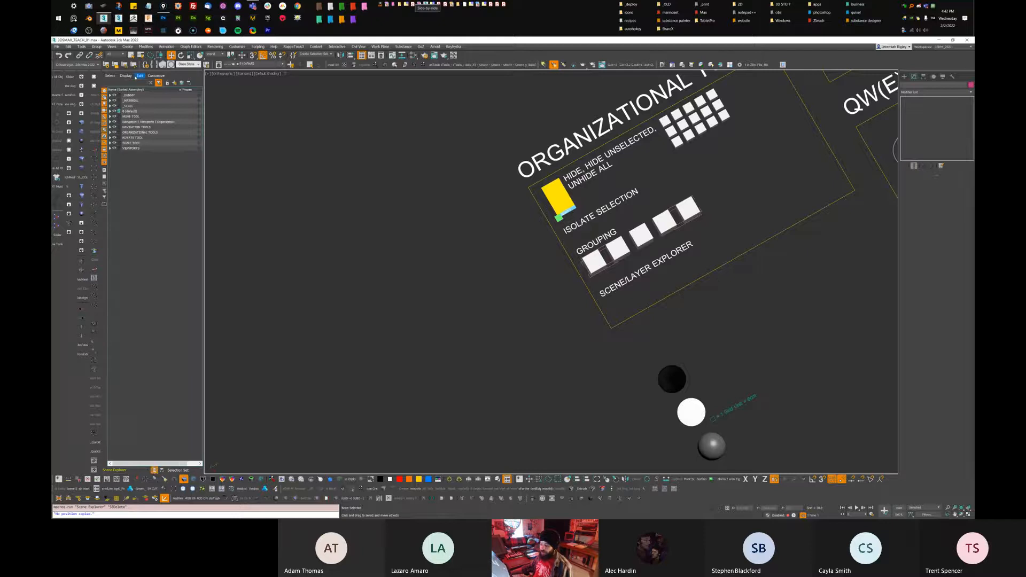
Undock the Scene Explorer as a taller floating window beside the scene's objects and list the contents by hierarchy
drag(140, 71, 267, 135)
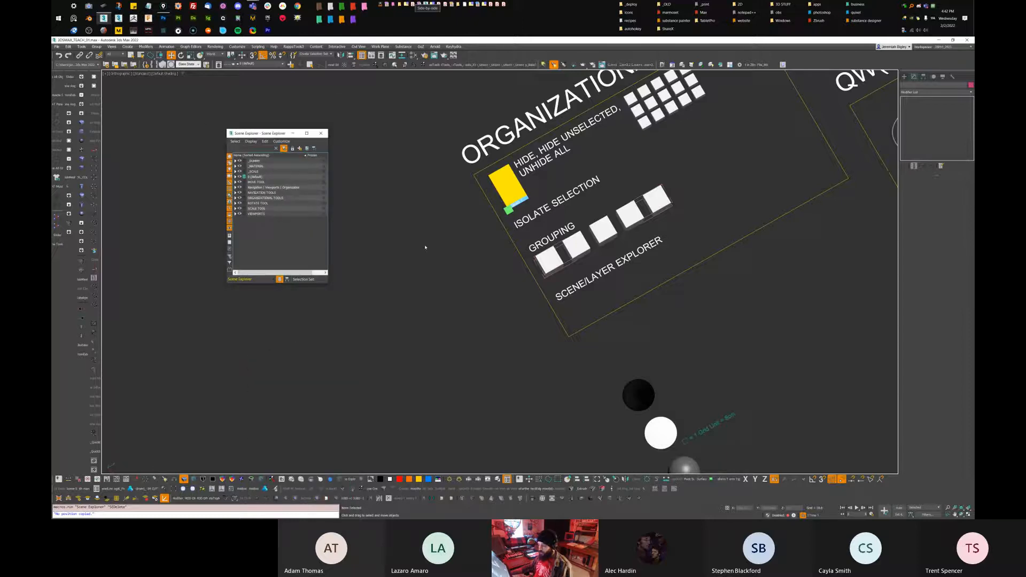
click(287, 279)
click(280, 280)
click(287, 279)
scroll(270, 235, down, 10)
scroll(271, 236, down, 4)
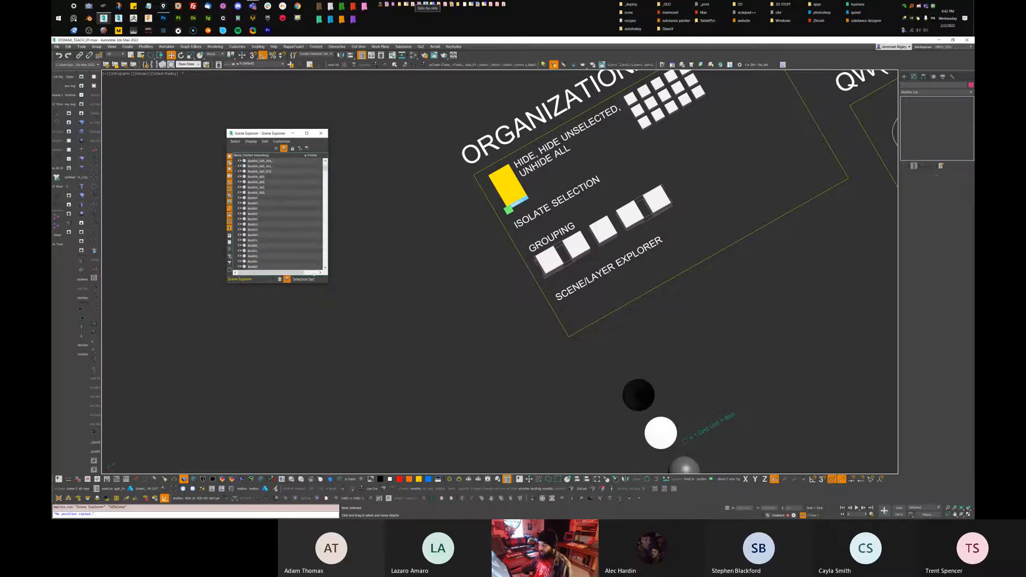
drag(307, 283, 308, 455)
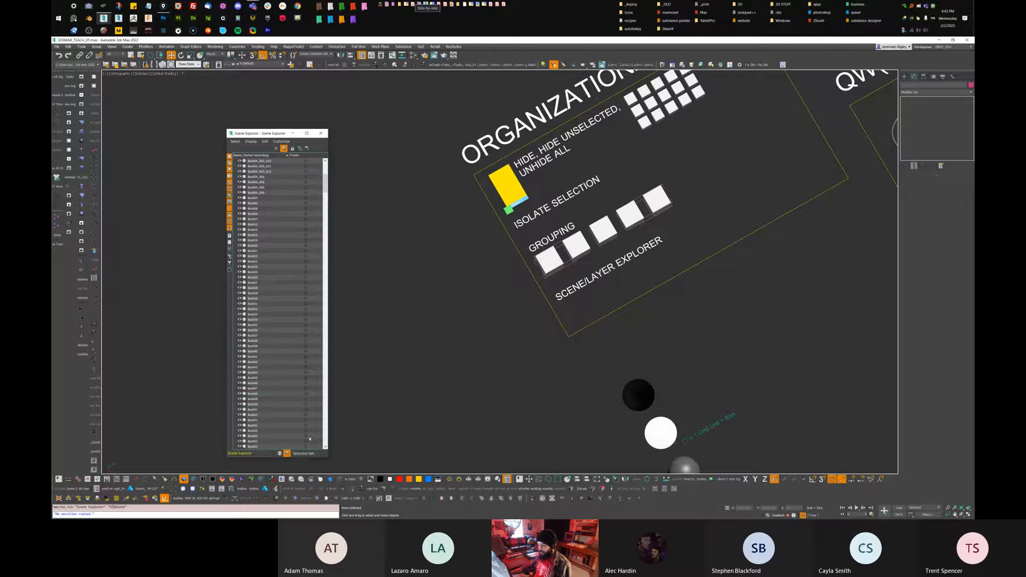
drag(269, 129, 156, 100)
Highlight various boxes one after another in the hierarchy list and look through the rest of the object names
click(170, 159)
click(181, 202)
click(182, 227)
click(182, 212)
middle_drag(426, 188, 423, 252)
click(153, 165)
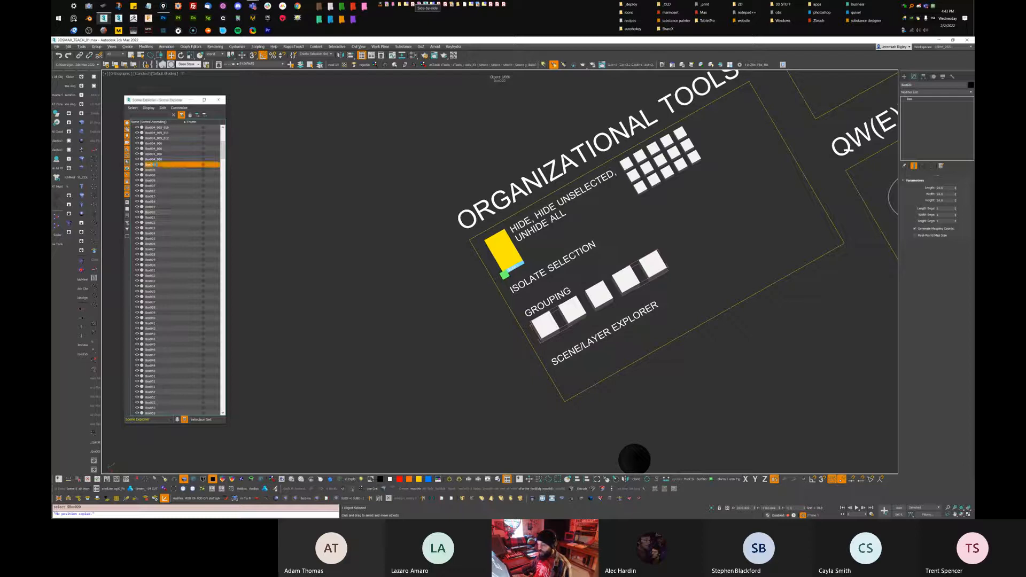
click(155, 202)
click(160, 239)
click(163, 255)
click(168, 281)
click(171, 308)
click(168, 265)
click(165, 204)
click(155, 174)
scroll(165, 232, down, 10)
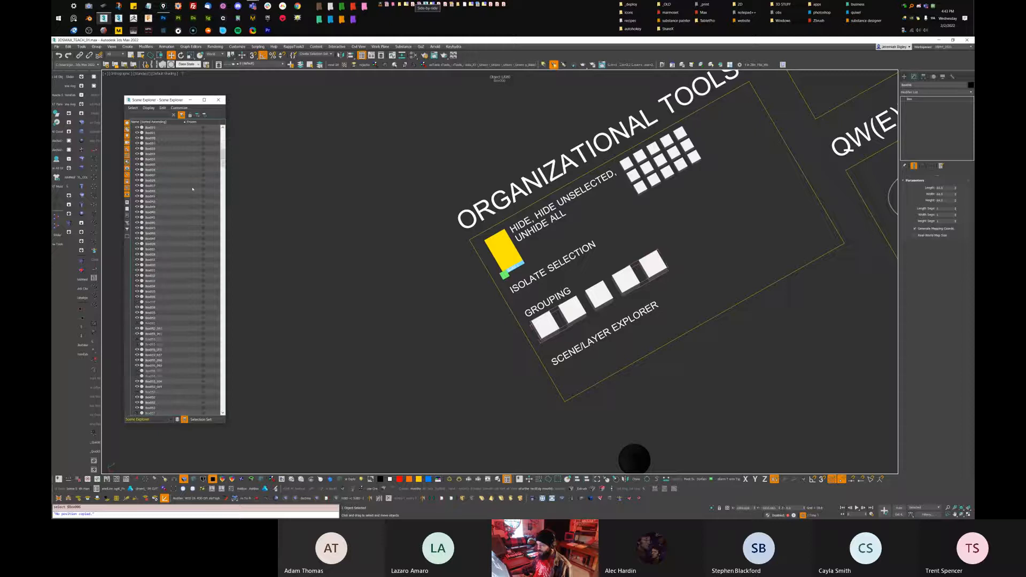
drag(222, 167, 220, 131)
Return the Scene Explorer to the layer view, collapse the 0 (default) layer, and clear the selection
middle_drag(534, 353, 472, 353)
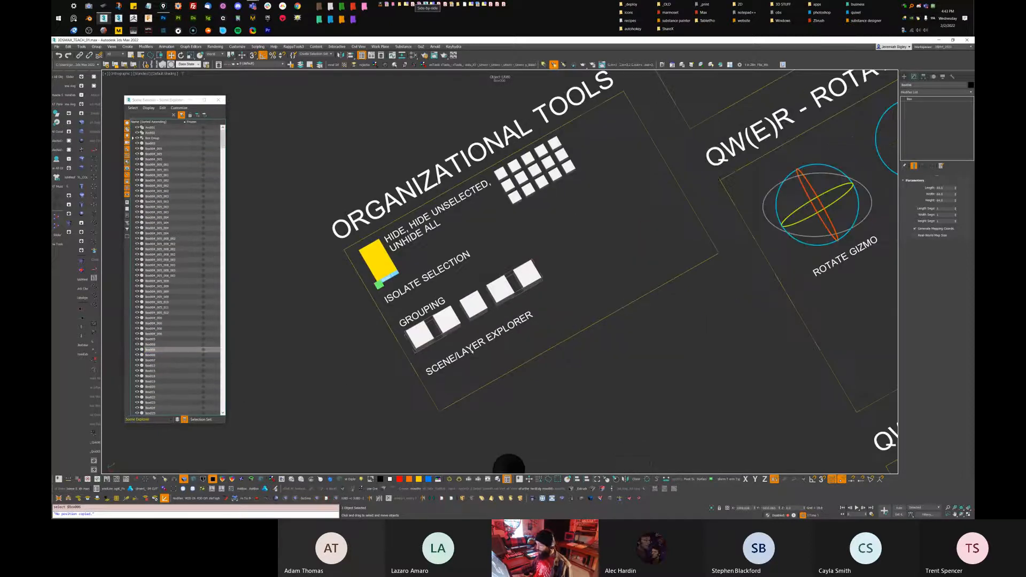
drag(141, 100, 167, 101)
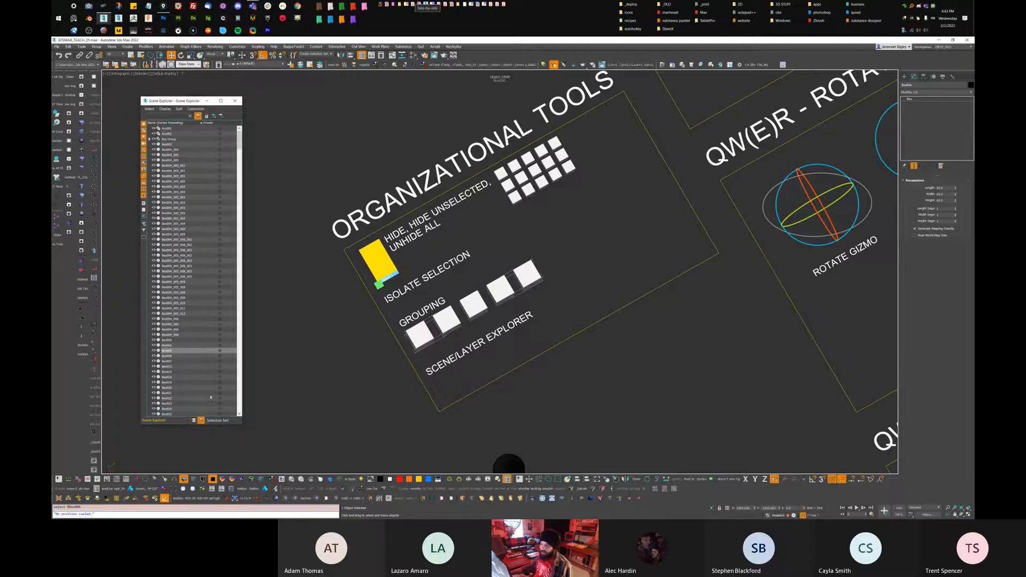
click(194, 421)
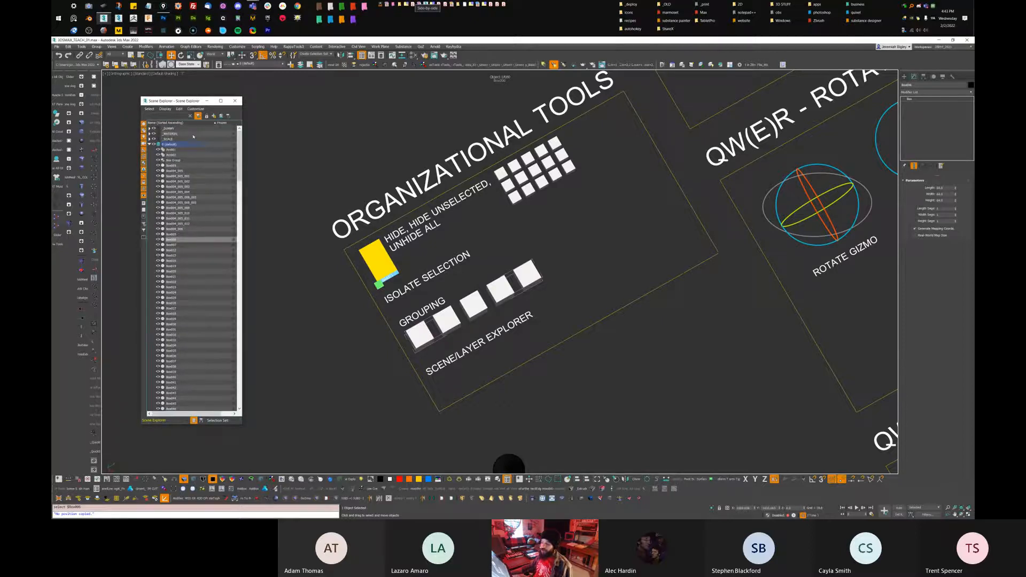
click(150, 144)
click(305, 251)
Select all objects of the ORGANIZATIONAL TOOLS section, look at the hide and unhide commands, and clear the selection
middle_drag(306, 251, 269, 217)
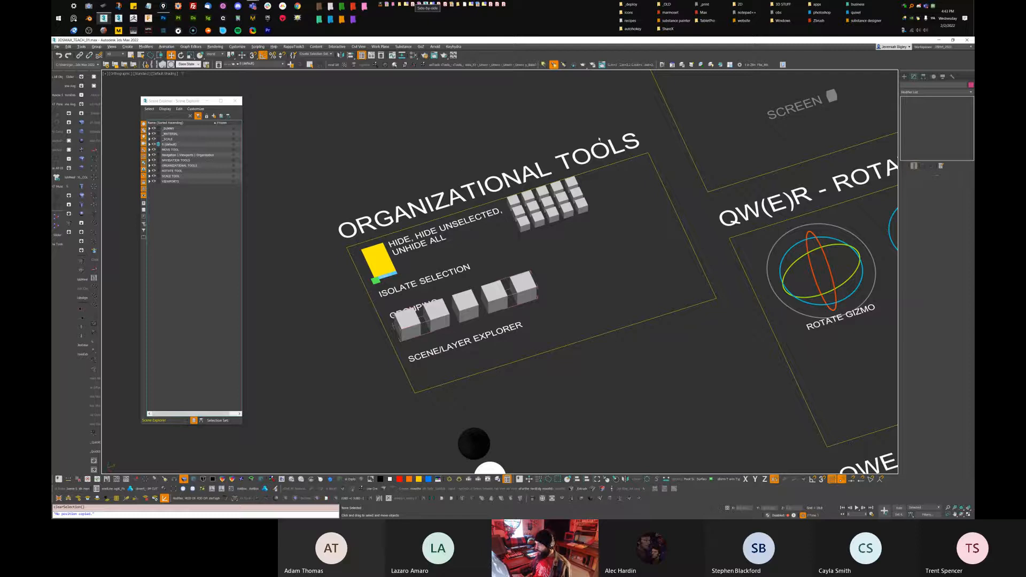
alt+middle_drag(598, 140, 589, 140)
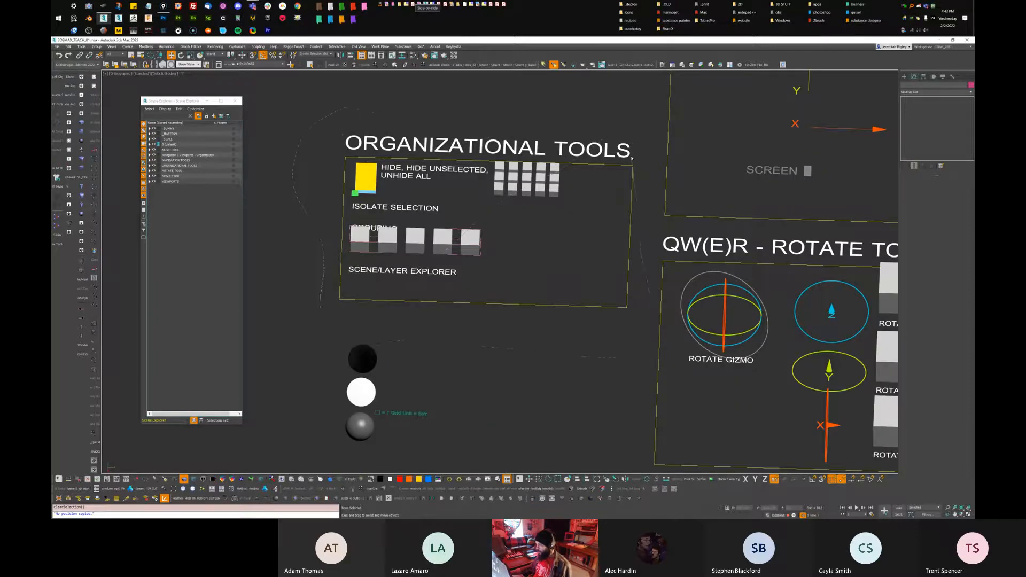
drag(632, 158, 624, 122)
alt+middle_drag(534, 168, 544, 170)
right_click(541, 172)
mouse_move(567, 155)
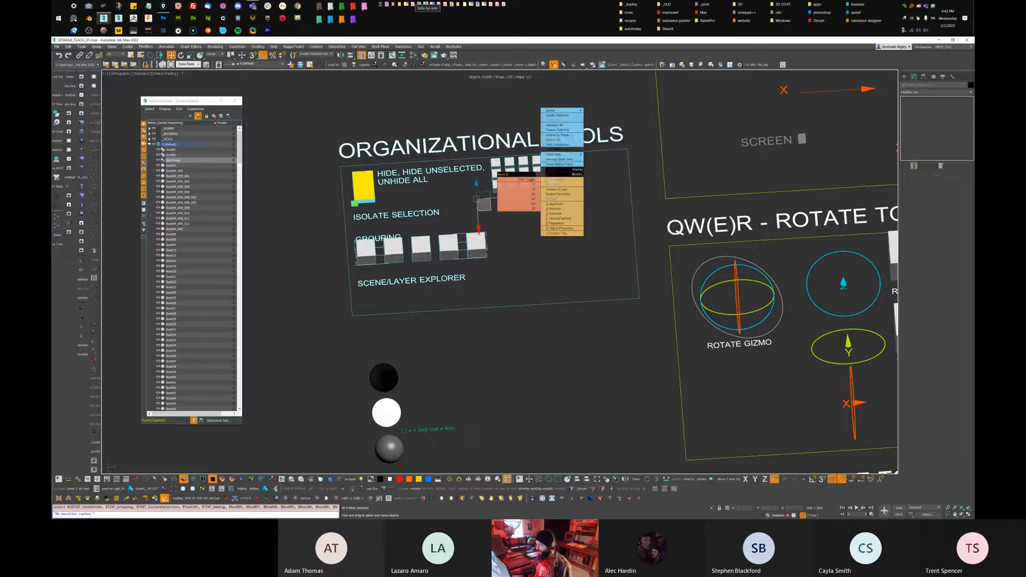
click(261, 177)
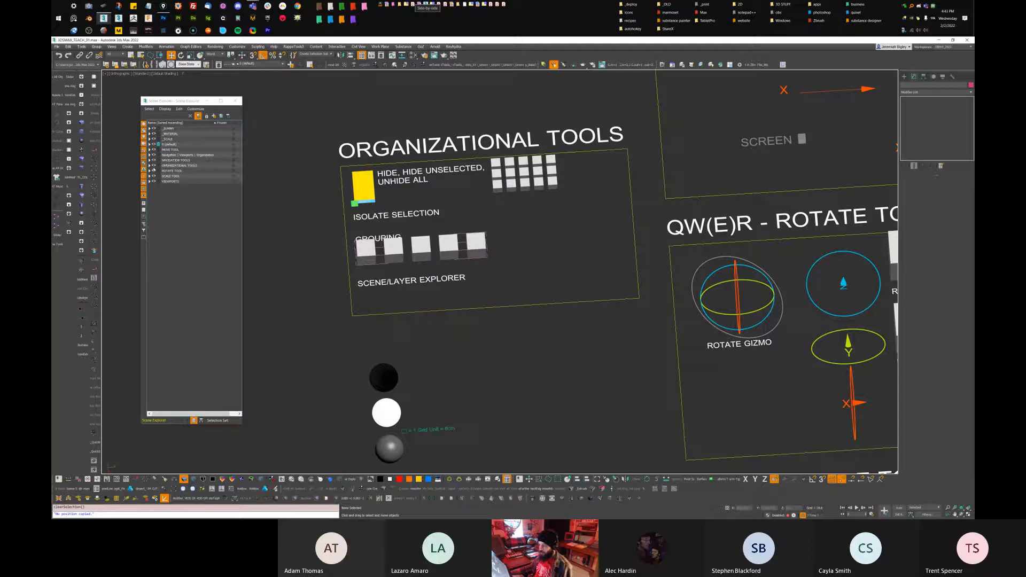
Toggle the Navigation | Viewports | Organization layer's visibility repeatedly, leaving the layer hidden
click(153, 165)
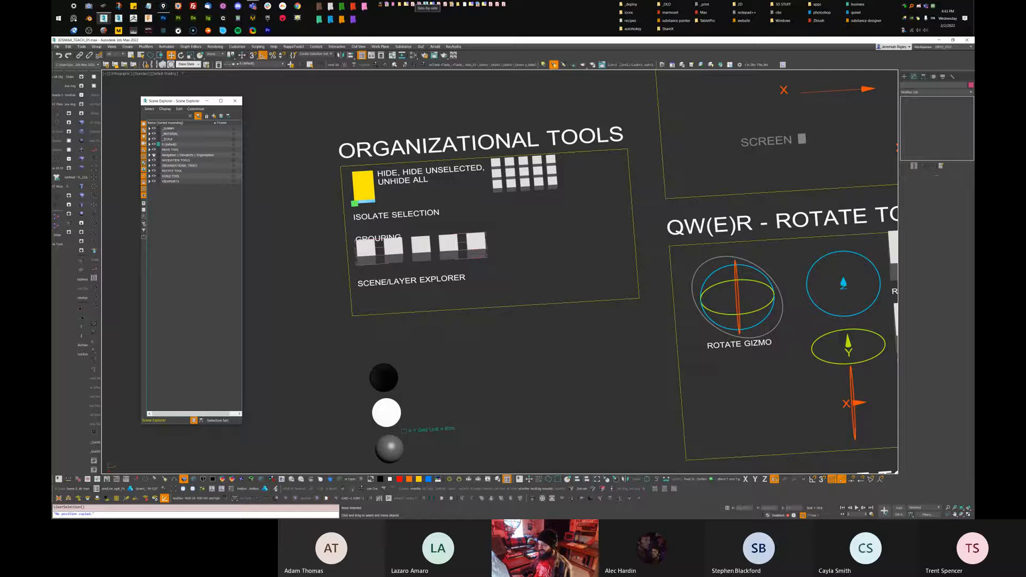
click(154, 155)
click(153, 155)
click(154, 155)
click(154, 154)
click(153, 155)
click(154, 155)
click(154, 155)
middle_drag(335, 292, 391, 275)
alt+middle_drag(401, 263, 405, 234)
Collapse the 0 (default) layer and show the Navigation | Viewports | Organization layer again
right_click(404, 234)
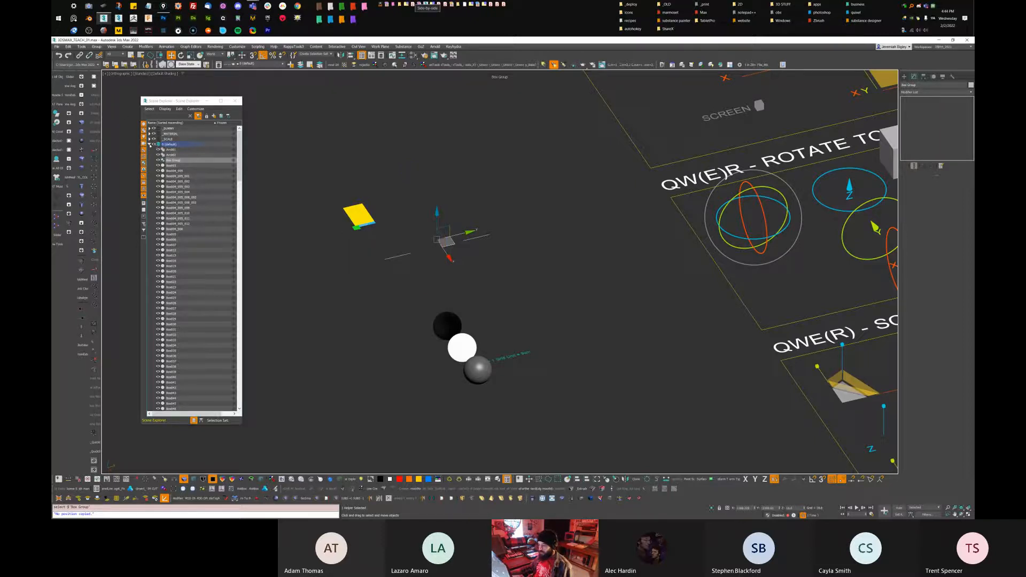
click(151, 145)
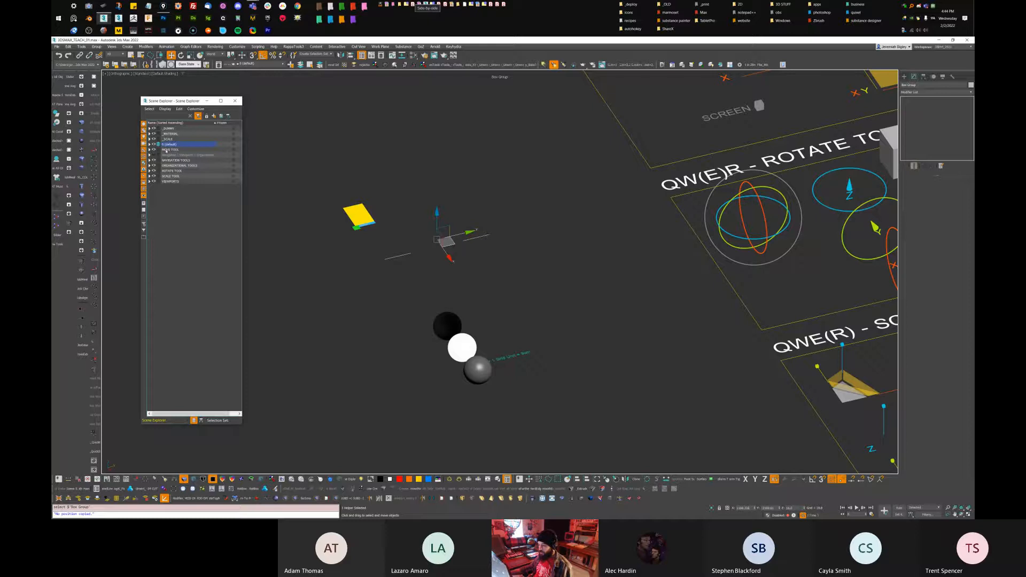
click(154, 155)
scroll(552, 316, up, 2)
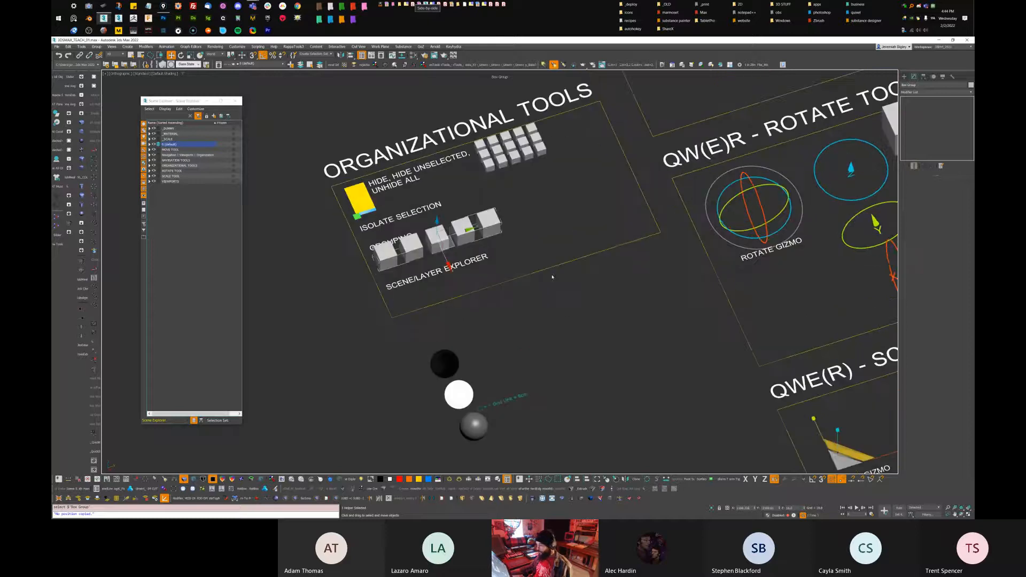
Select everything in the ORGANIZATIONAL TOOLS section in the viewport and hide the selection
click(553, 316)
alt+middle_drag(552, 315, 538, 299)
mouse_move(599, 179)
middle_down()
mouse_move(589, 198)
mouse_move(574, 195)
middle_up()
mouse_move(626, 143)
mouse_down()
mouse_move(295, 208)
mouse_move(520, 340)
mouse_move(634, 75)
mouse_up()
middle_drag(620, 295, 547, 320)
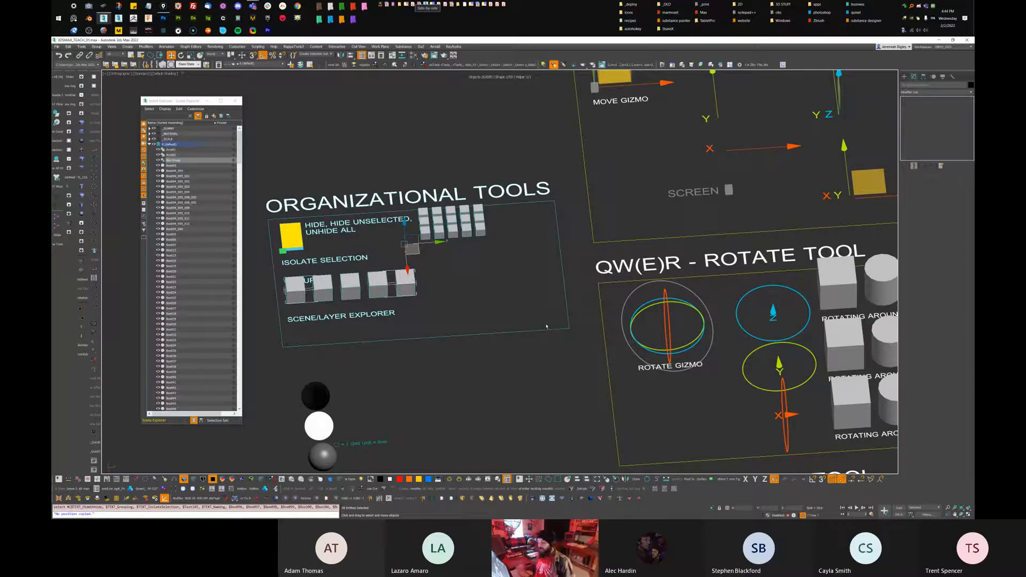
alt+middle_drag(411, 202, 447, 220)
key(h)
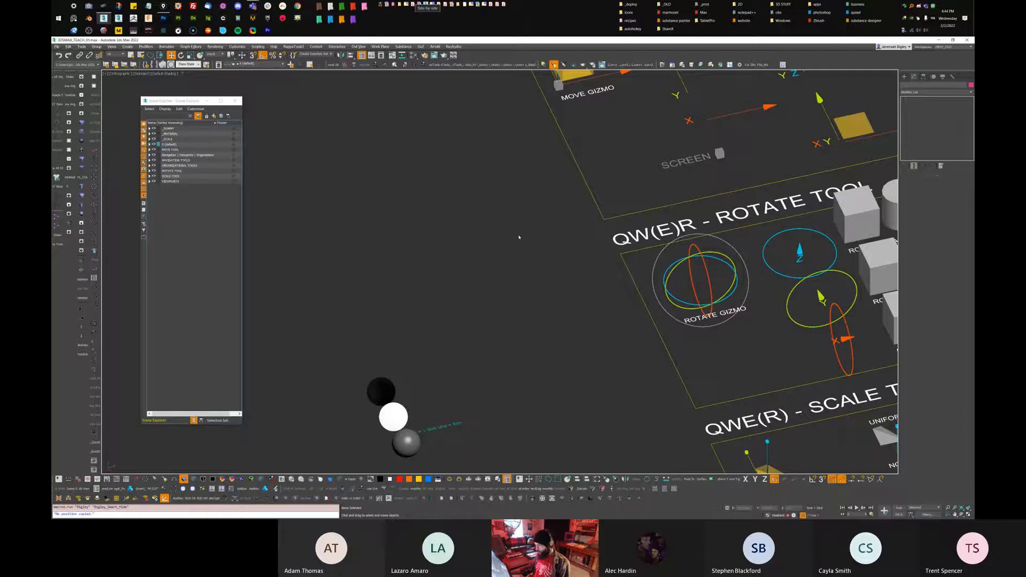
Close the Scene Explorer and frame the (Q)WER - SELECT TOOL section in the viewport
scroll(519, 236, down, 5)
click(234, 100)
middle_drag(425, 206, 420, 269)
middle_drag(420, 269, 421, 236)
scroll(422, 230, up, 4)
scroll(421, 230, up, 3)
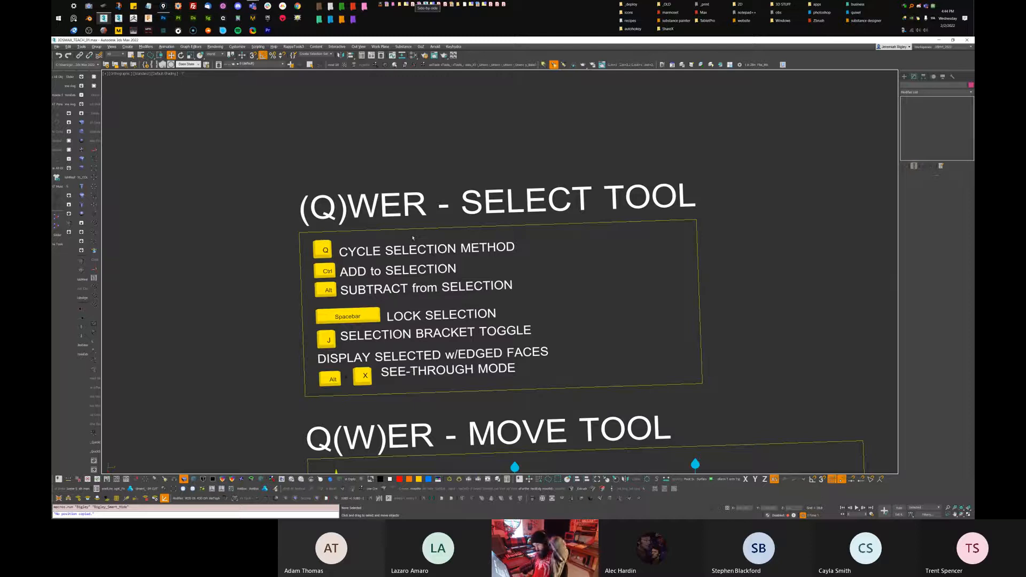
Select and deselect the Q keycap, and look through the available selection region shapes without changing the current one
click(331, 251)
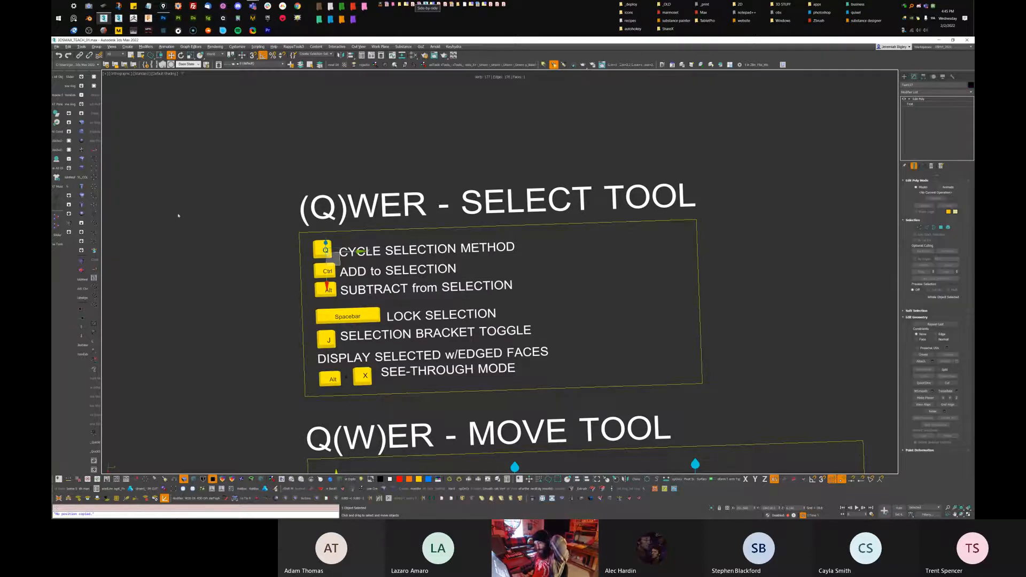
click(165, 172)
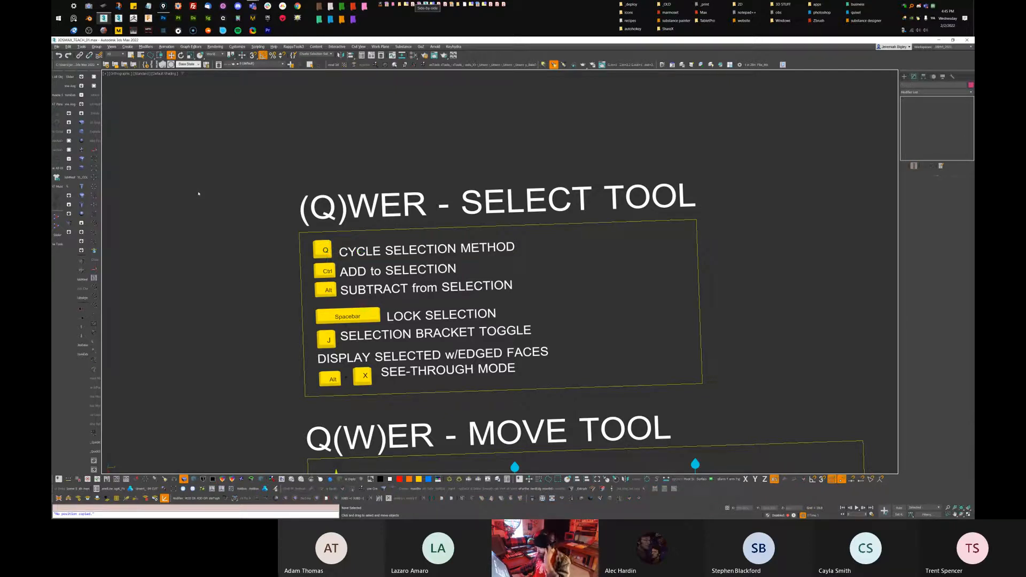
drag(151, 56, 170, 88)
drag(150, 55, 161, 159)
drag(151, 55, 200, 171)
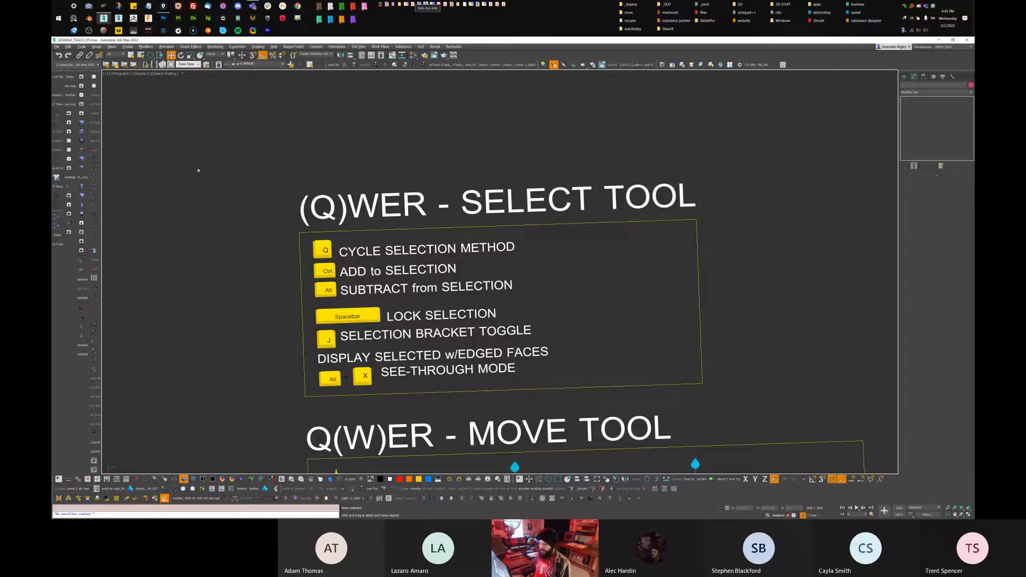
drag(150, 55, 291, 235)
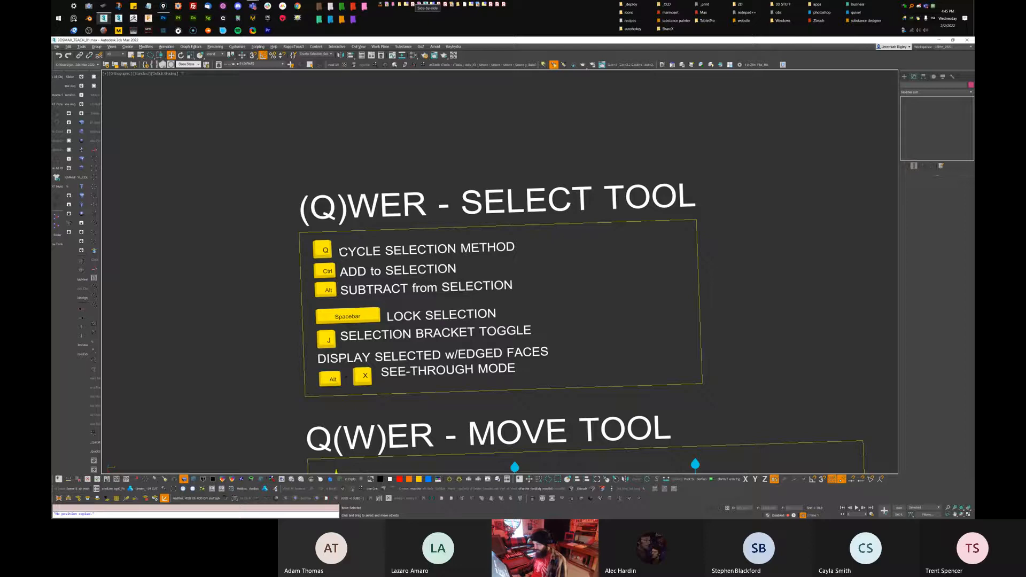
mouse_move(374, 242)
middle_down()
mouse_move(375, 219)
mouse_move(408, 219)
mouse_move(384, 255)
middle_up()
scroll(391, 246, up, 1)
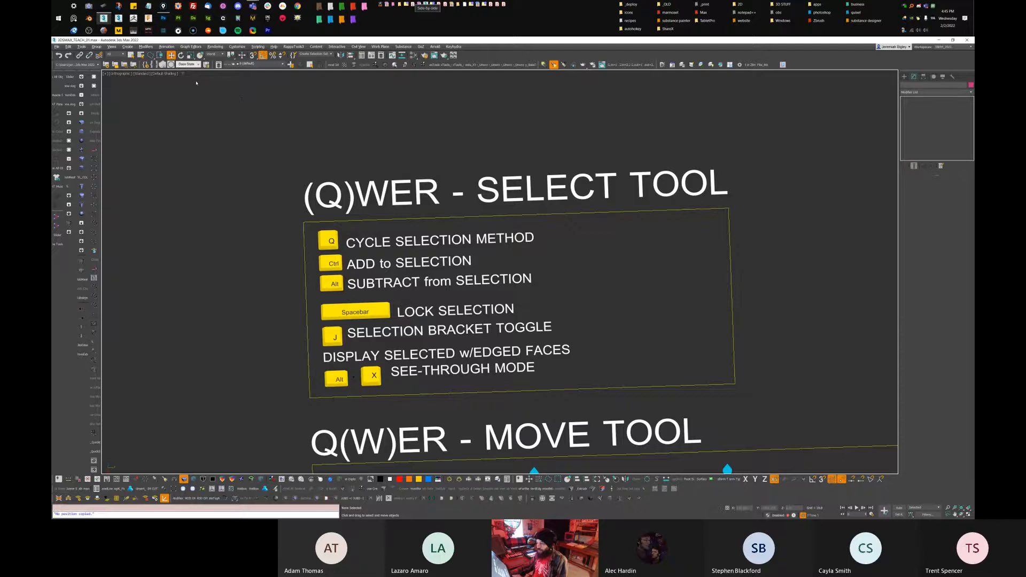
scroll(335, 146, down, 3)
scroll(340, 148, up, 4)
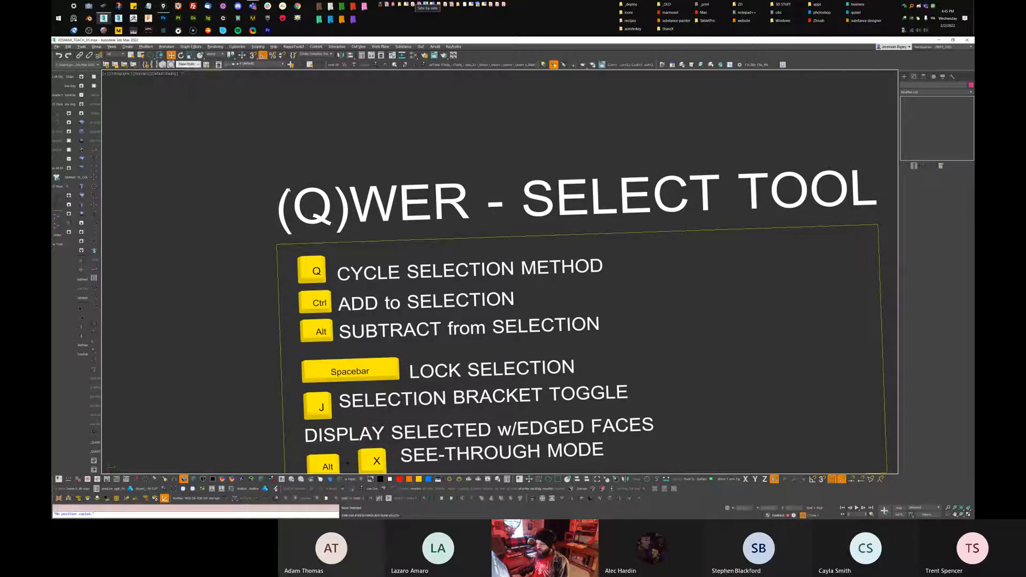
middle_drag(279, 134, 323, 98)
right_click(196, 174)
click(270, 188)
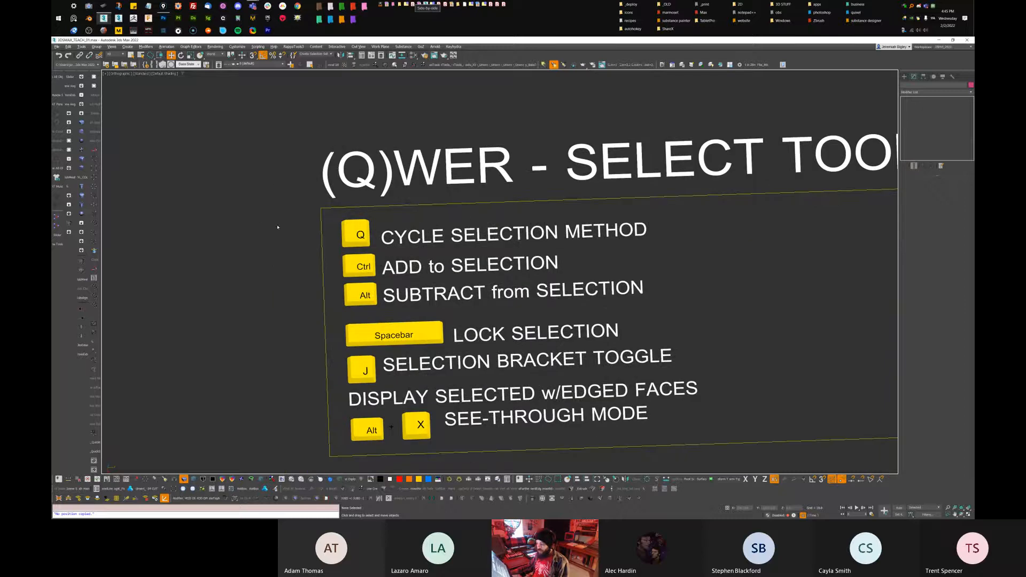
right_click(248, 199)
right_click(267, 191)
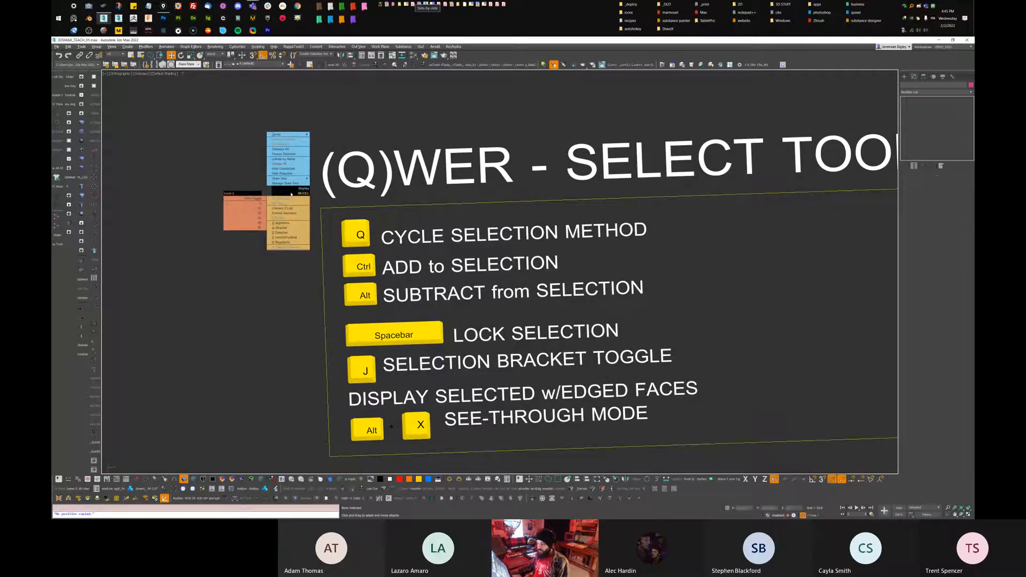
right_click(245, 223)
right_click(244, 216)
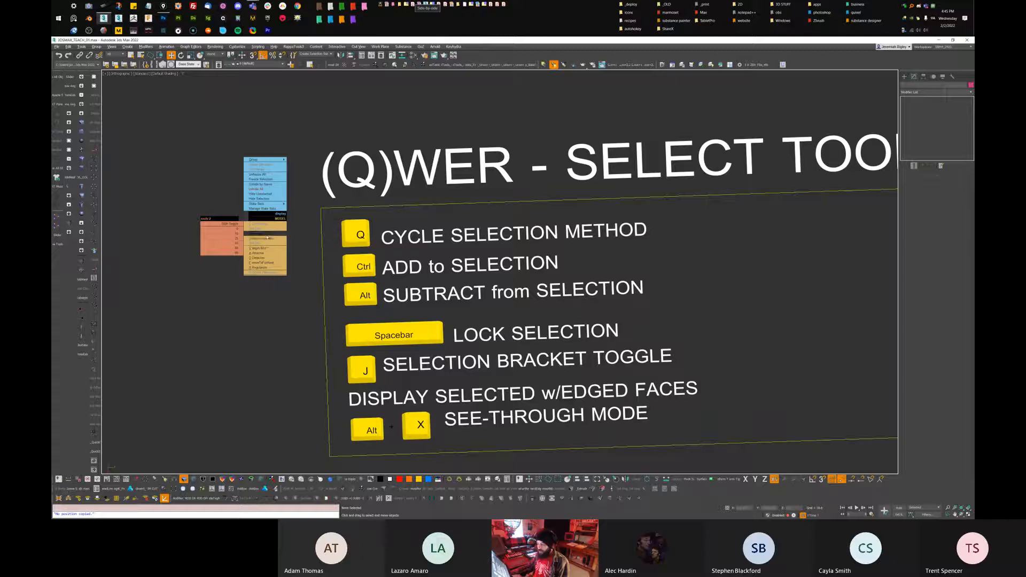
click(272, 299)
alt+middle_drag(272, 298, 497, 278)
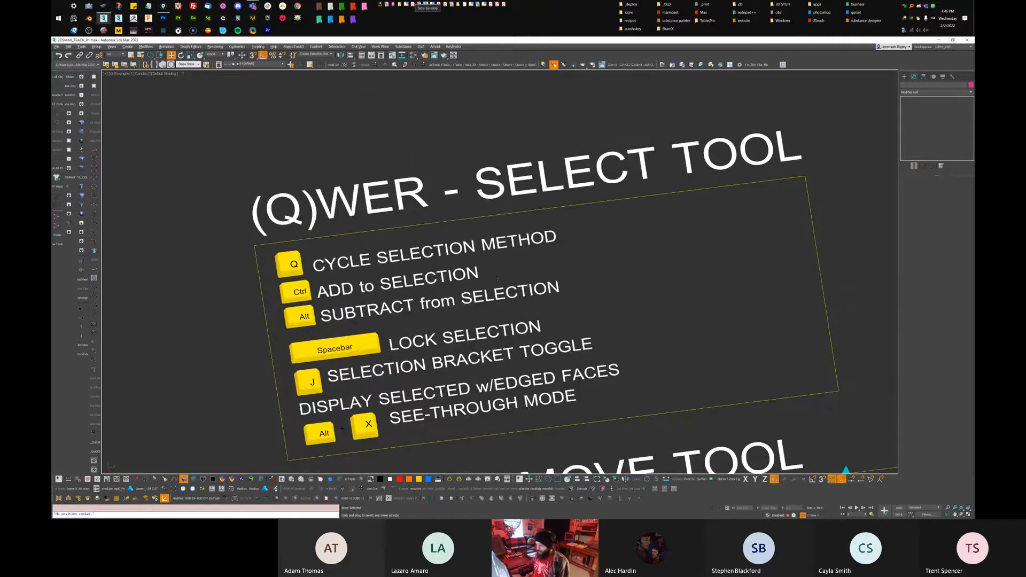
Select the ADD to SELECTION text, add neighbouring text lines to the selection, subtract some of them, and clear the selection
click(453, 281)
key(shift+z)
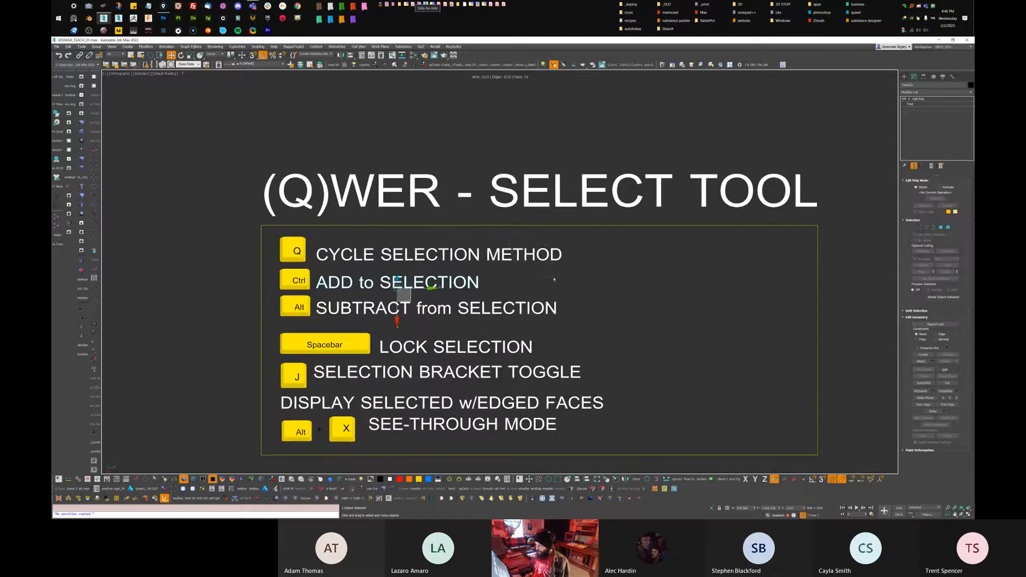
ctrl+drag(544, 245, 511, 235)
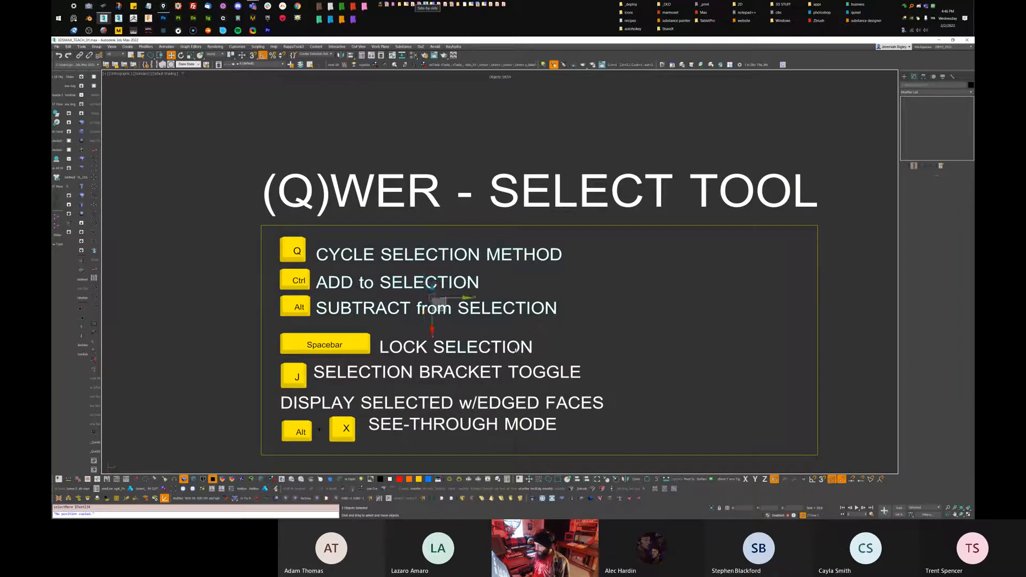
alt+click(518, 300)
alt+click(474, 283)
alt+middle_drag(453, 330, 600, 296)
click(600, 295)
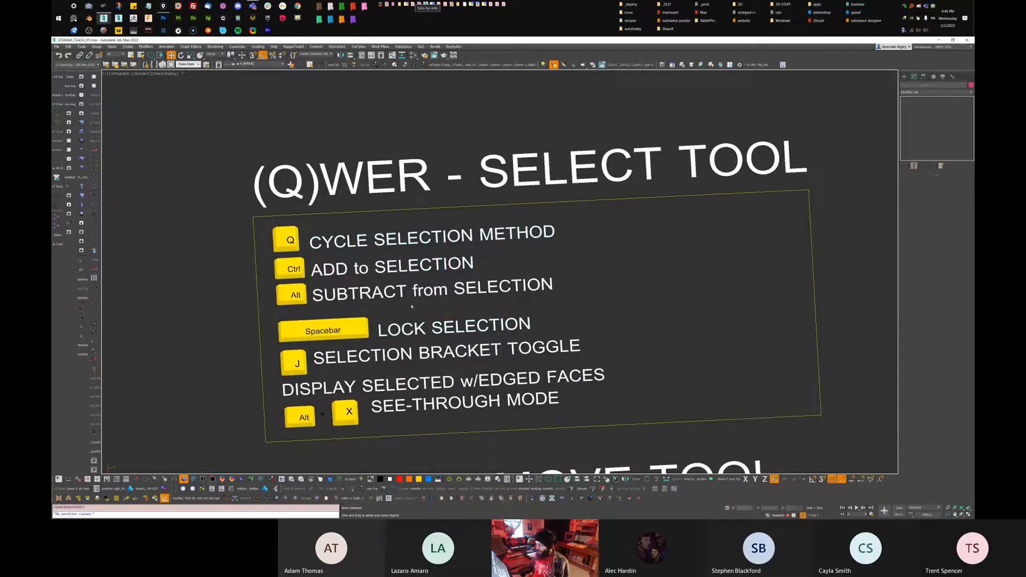
Region-select the title, frame and upper rows of the SELECT TOOL section, including the Spacebar keycap, and lock the selection
click(361, 326)
alt+middle_drag(361, 326, 479, 256)
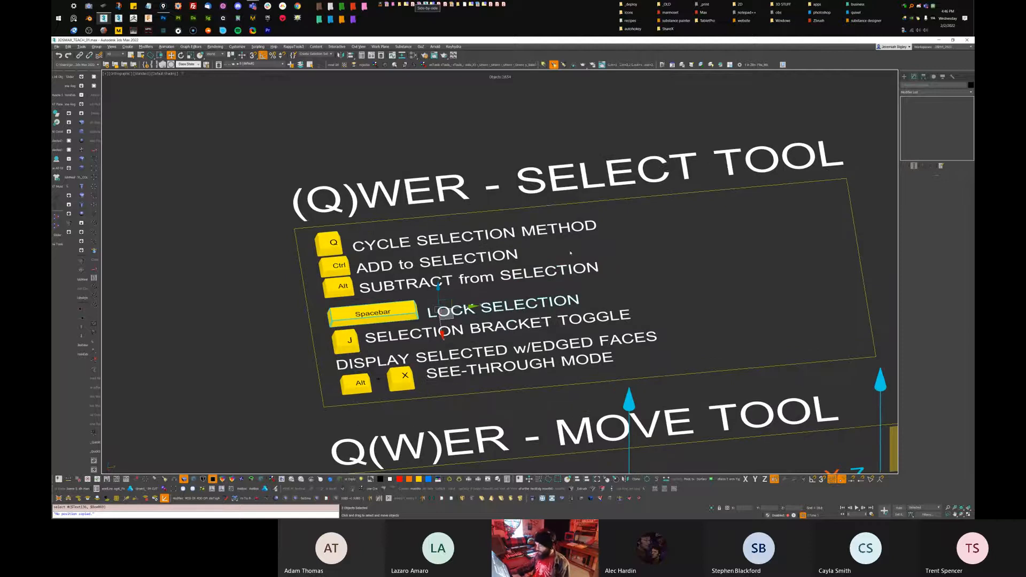
click(592, 249)
drag(574, 184, 522, 302)
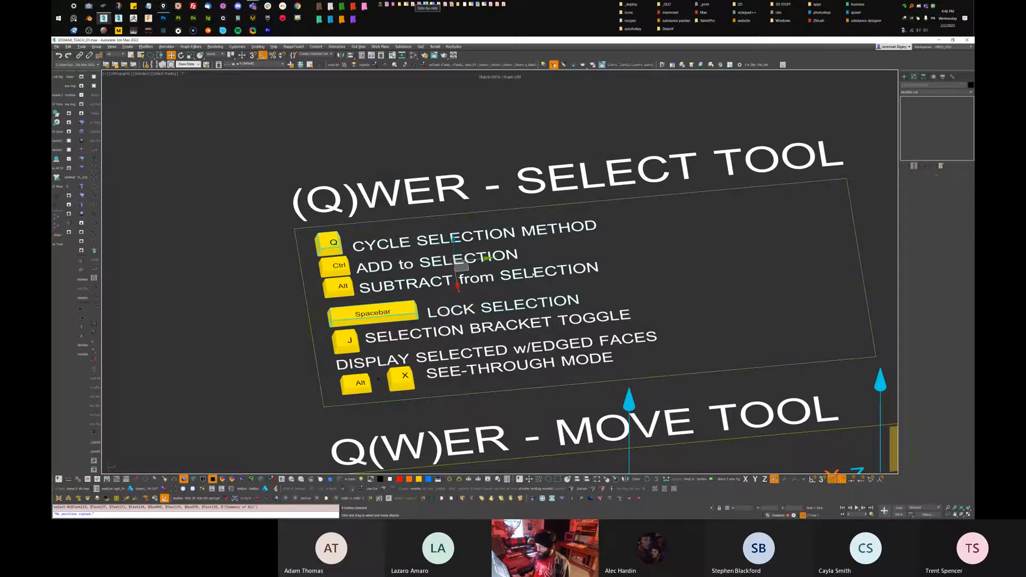
alt+middle_drag(575, 309, 585, 316)
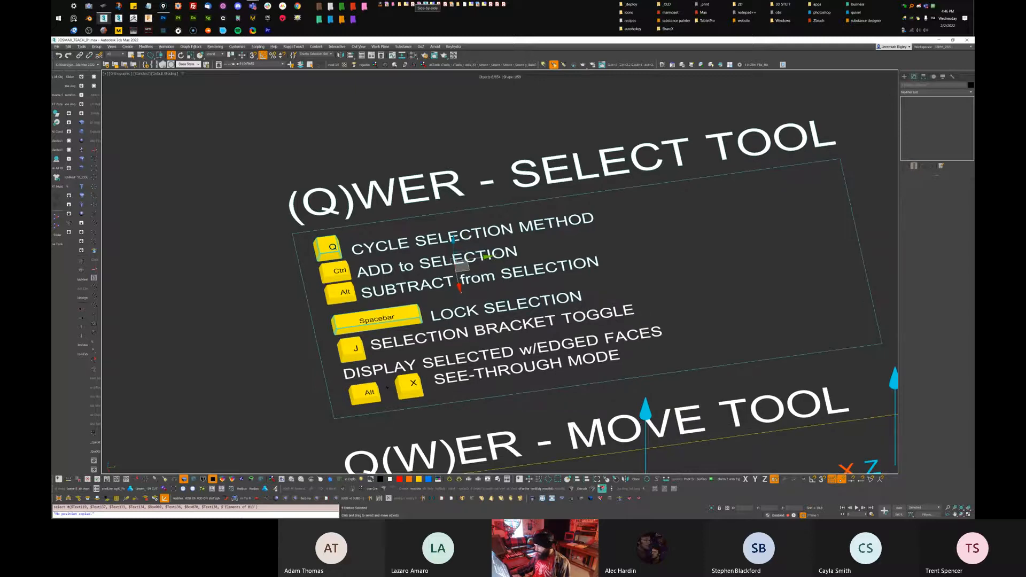
click(719, 508)
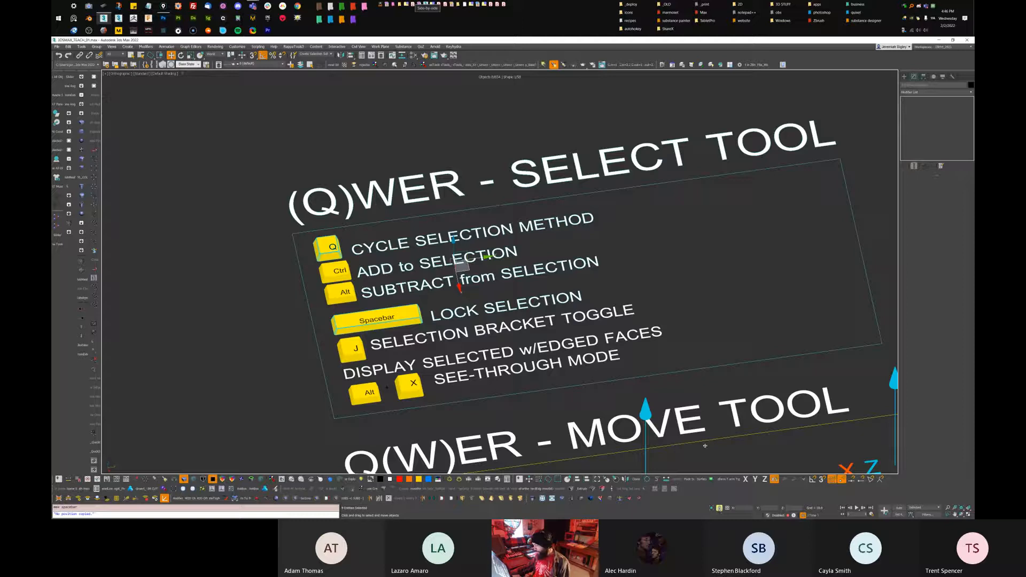
Move the locked selection around freely by starting each move from different spots in the viewport
drag(628, 299, 788, 176)
drag(353, 248, 317, 238)
drag(878, 253, 544, 304)
drag(345, 247, 668, 327)
drag(565, 297, 150, 161)
right_click(686, 263)
click(574, 324)
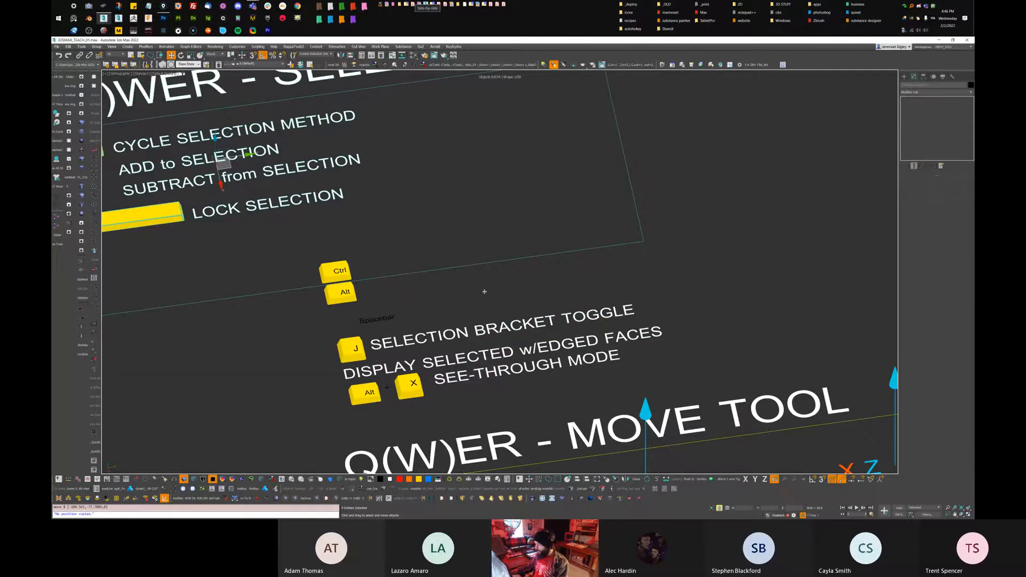
Undo all moves of the locked selection back to its original place and unlock the selection
key(ctrl+z)
key(ctrl+z)
key(ctrl+z)
key(ctrl+z)
key(ctrl+z)
key(ctrl+z)
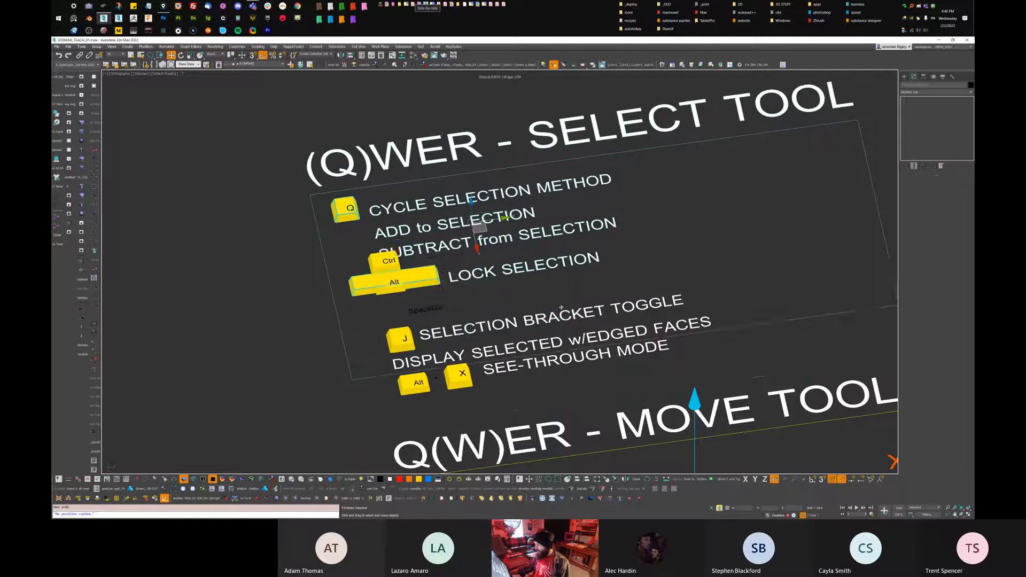
key(ctrl+z)
key(ctrl+z)
key(ctrl+z)
key(ctrl+z)
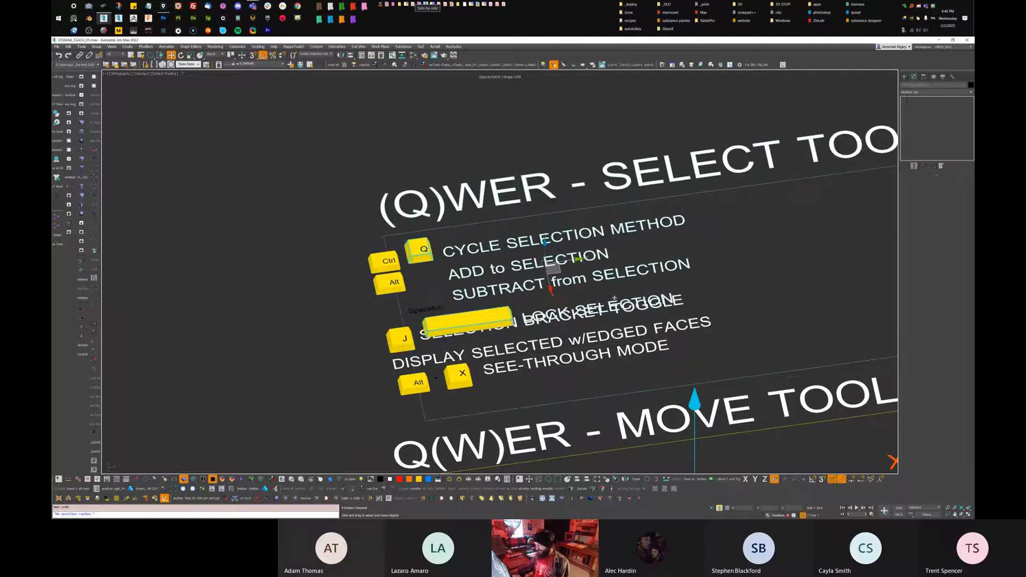
key(ctrl+z)
key(ctrl+z)
key(ctrl+z)
key(ctrl+z)
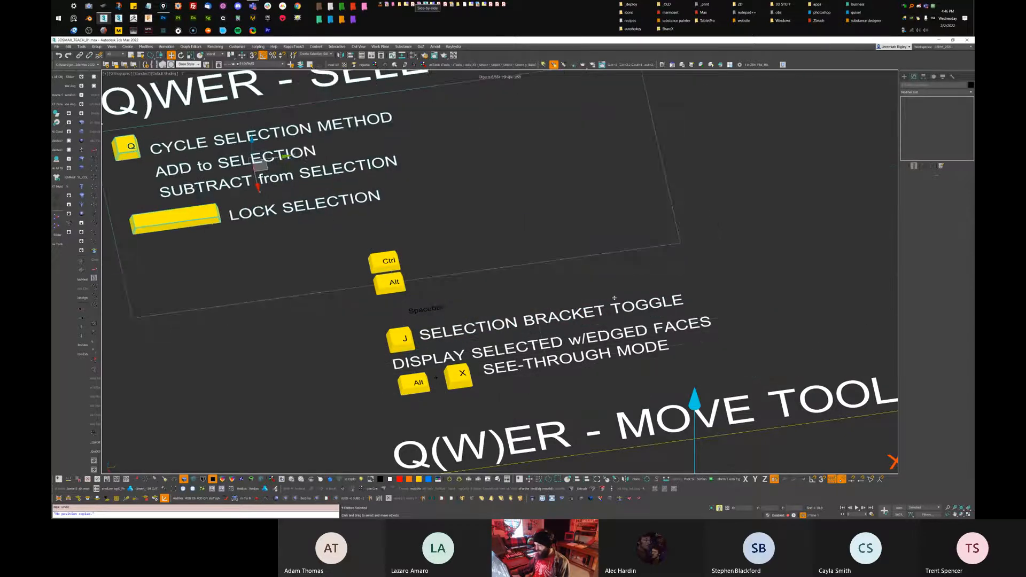
key(ctrl+z)
key(ctrl+z)
key(ctrl+z)
key(ctrl+z)
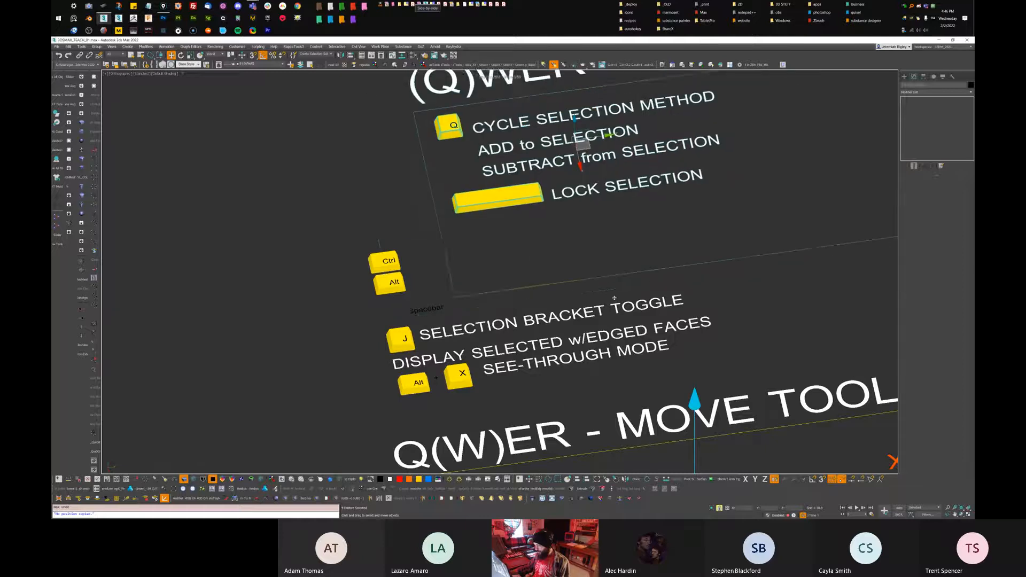
key(ctrl+z)
key(ctrl+z)
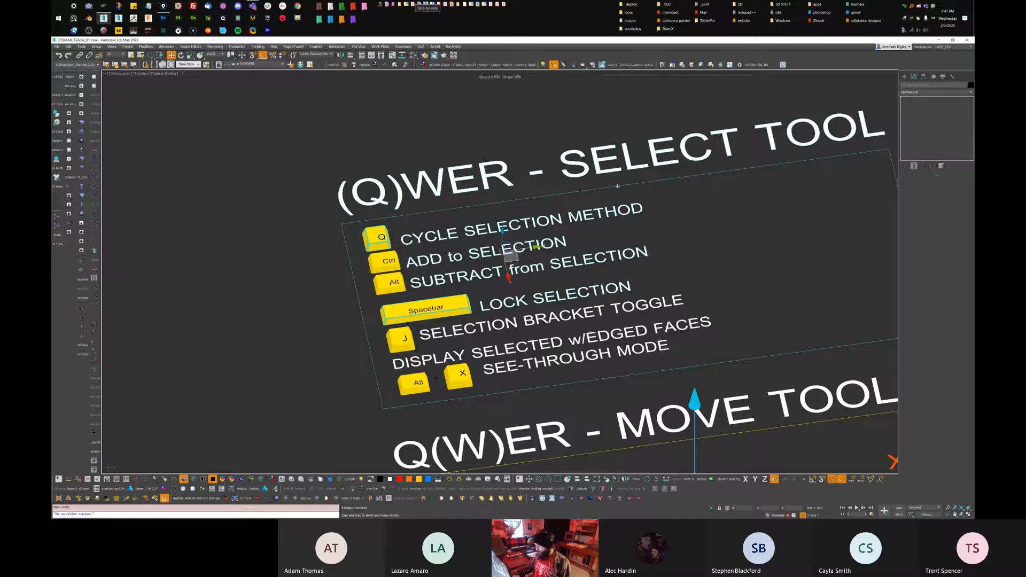
Clear the selection, and hide the Spacebar keycap together with the LOCK SELECTION text
click(693, 277)
middle_drag(735, 261, 726, 209)
alt+middle_drag(664, 222, 688, 280)
scroll(474, 294, up, 3)
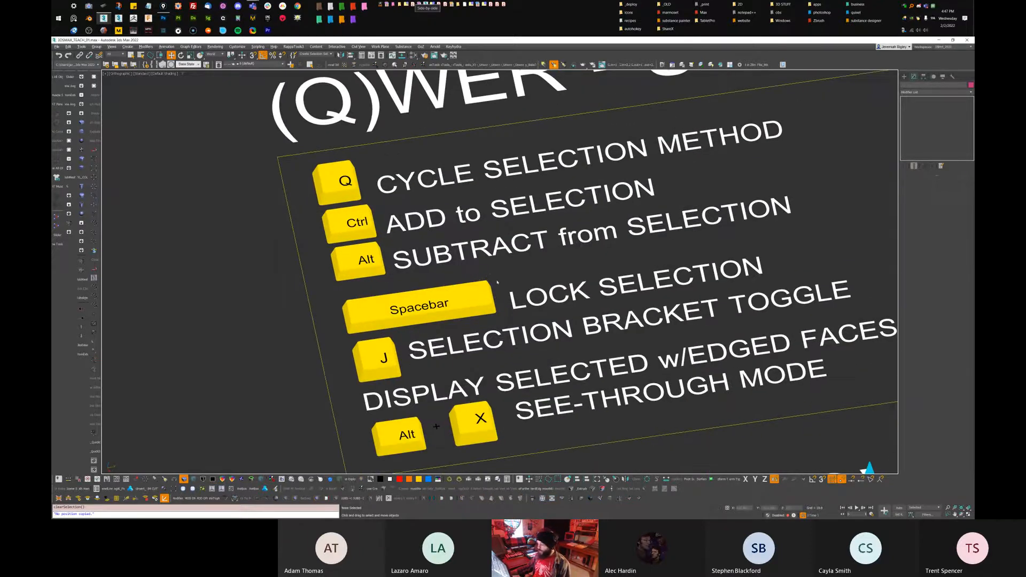
click(424, 315)
click(598, 304)
middle_drag(677, 286, 594, 213)
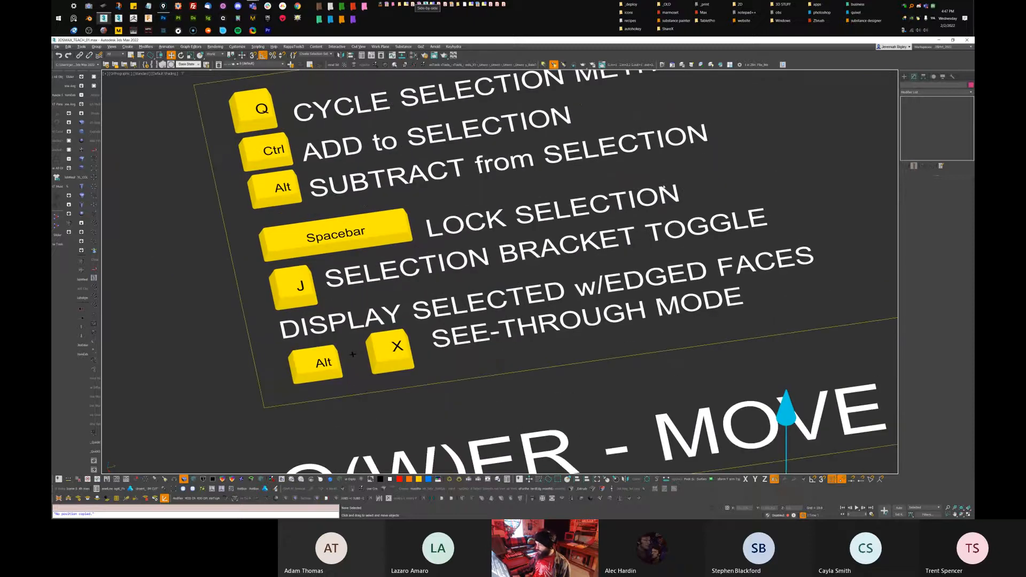
drag(403, 228, 454, 235)
middle_drag(494, 272, 513, 309)
key(h)
middle_drag(419, 219, 416, 275)
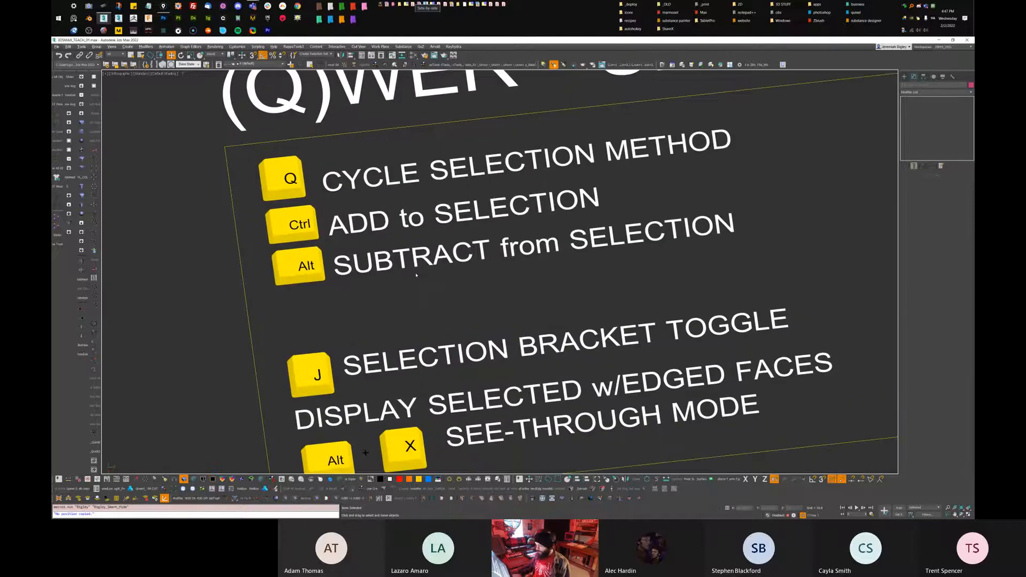
Draw a large standard primitive sphere in the empty space beside the SELECT TOOL section
click(494, 372)
click(406, 363)
scroll(465, 331, down, 4)
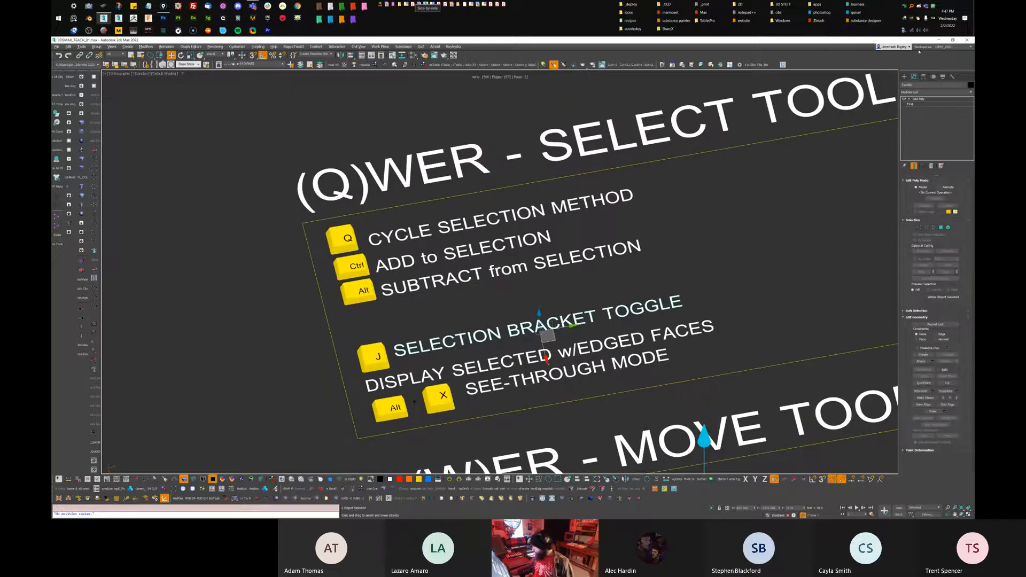
click(904, 76)
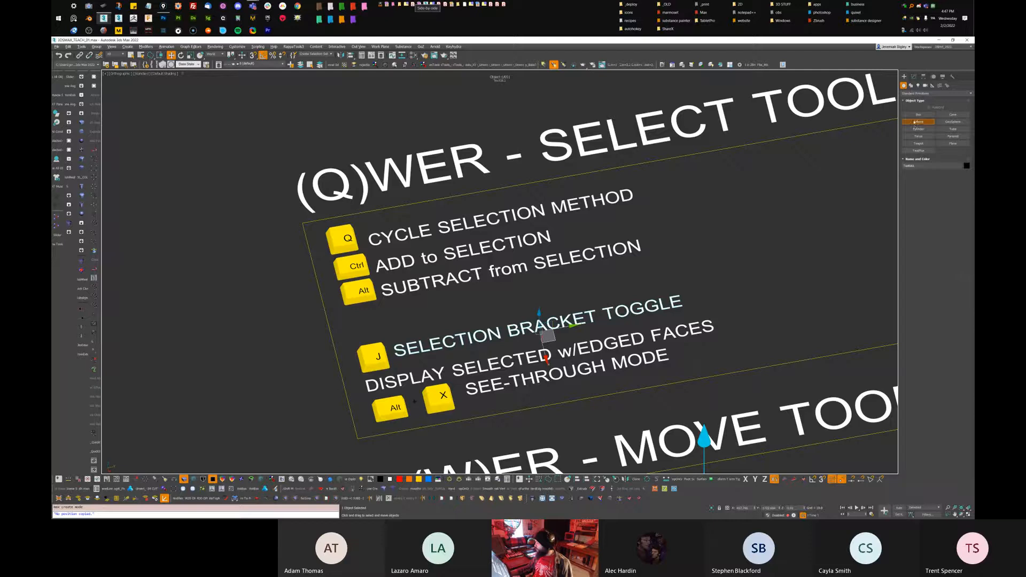
click(918, 122)
middle_drag(297, 307, 598, 287)
drag(452, 331, 540, 306)
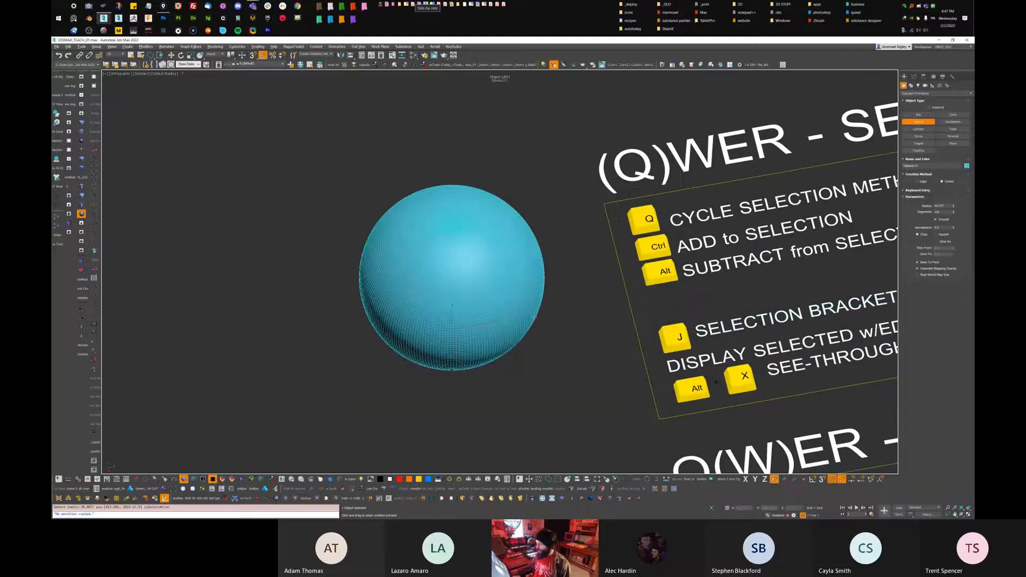
key(w)
right_click(483, 345)
alt+middle_drag(484, 344, 503, 297)
Turn on selection brackets and isolate the sphere, deselecting and reselecting it to view the brackets from several angles
key(j)
key(alt+q)
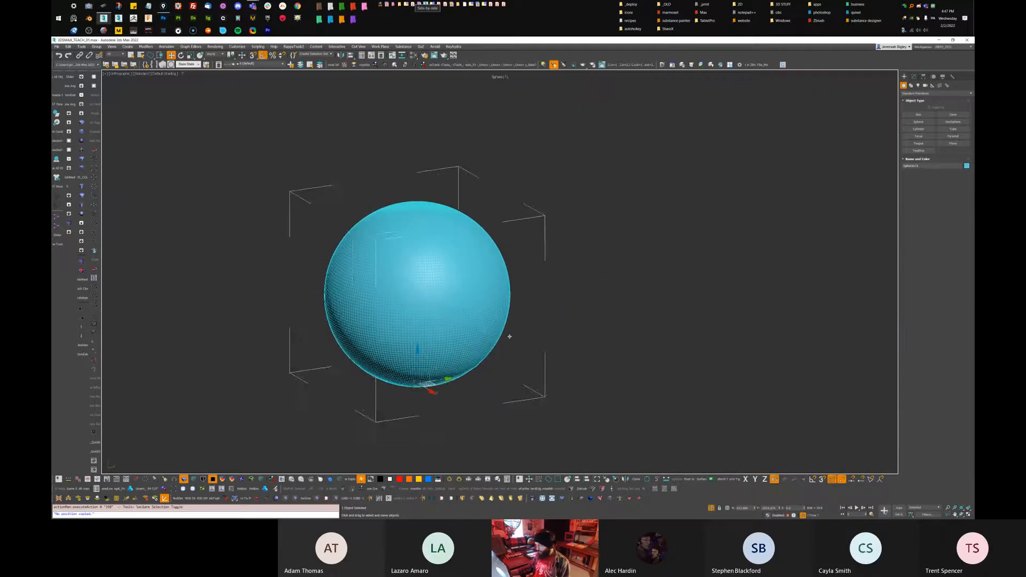
click(509, 336)
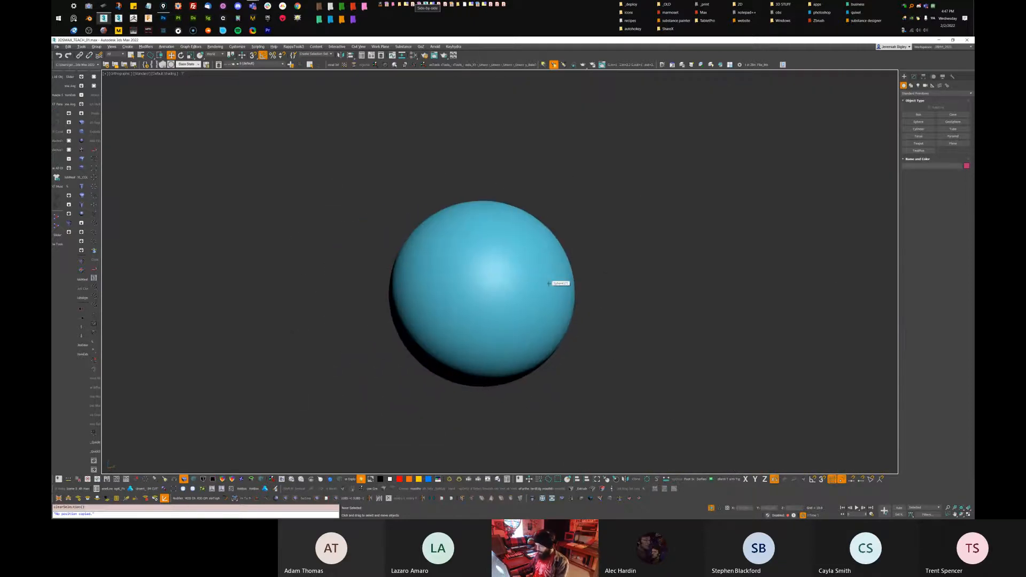
click(555, 293)
alt+middle_drag(565, 304, 379, 261)
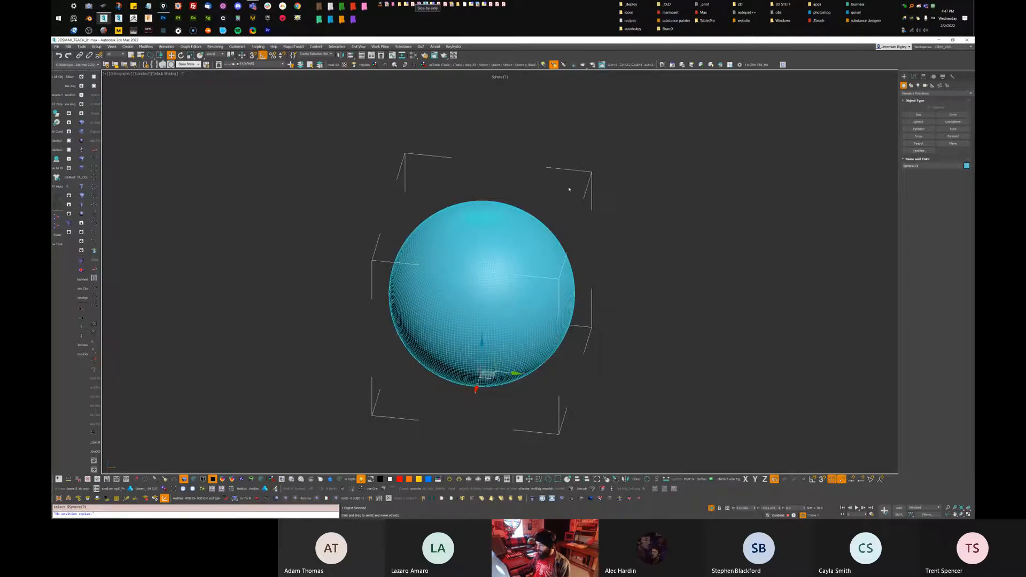
alt+middle_drag(563, 296, 416, 307)
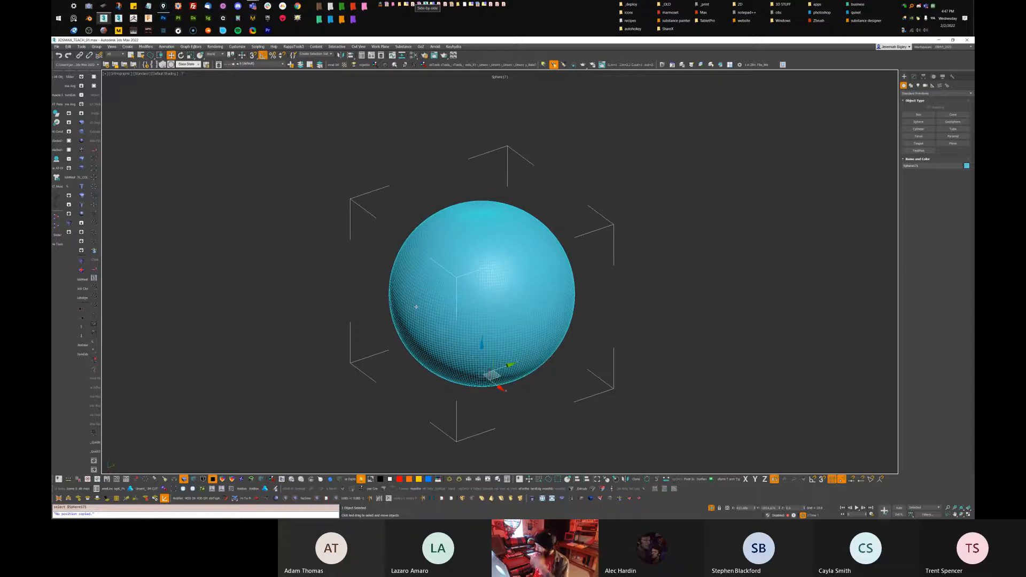
Undo and redo the latest actions, and exit isolation to bring the rest of the scene back
key(ctrl+z)
key(ctrl+z)
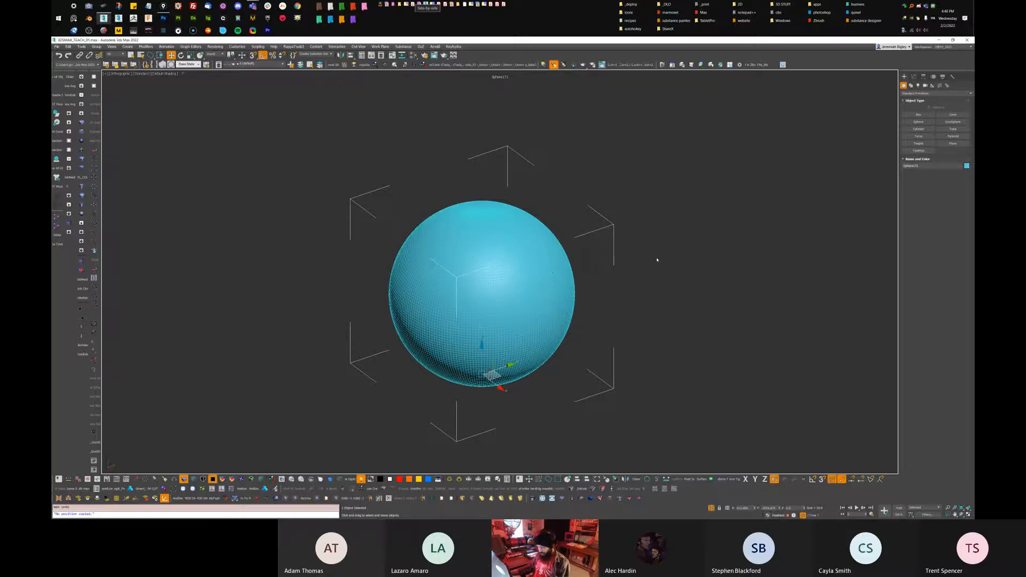
key(ctrl+y)
key(ctrl+y)
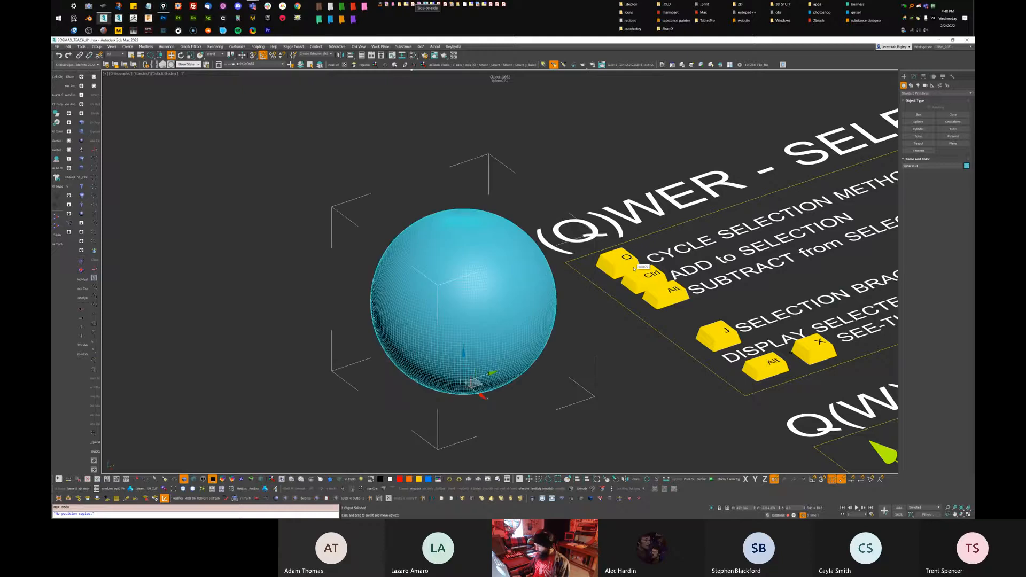
middle_drag(716, 293, 536, 281)
alt+middle_drag(535, 281, 538, 291)
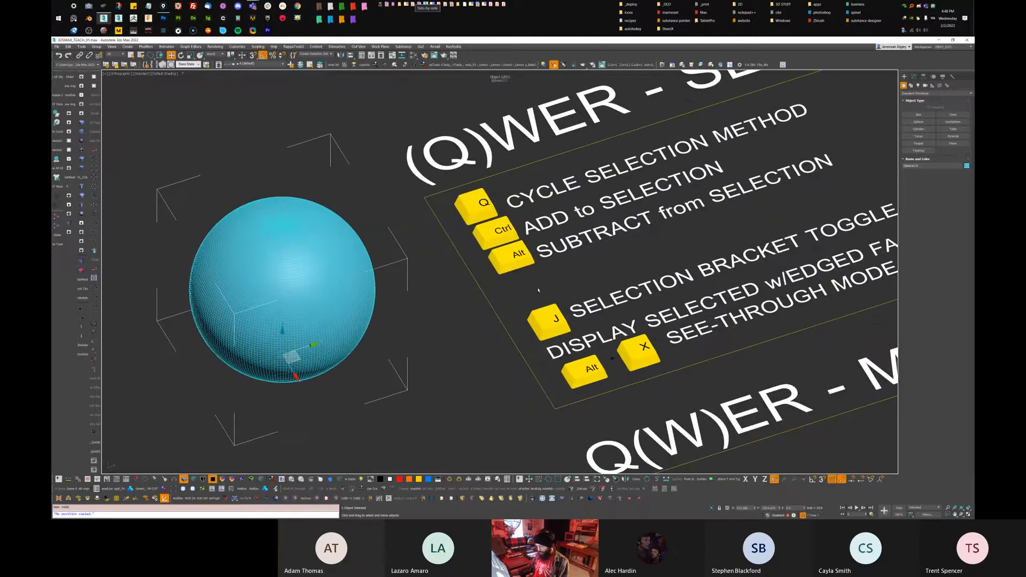
middle_drag(716, 294, 519, 365)
alt+middle_drag(519, 364, 525, 315)
scroll(510, 354, down, 2)
click(256, 340)
click(234, 320)
middle_drag(234, 320, 256, 341)
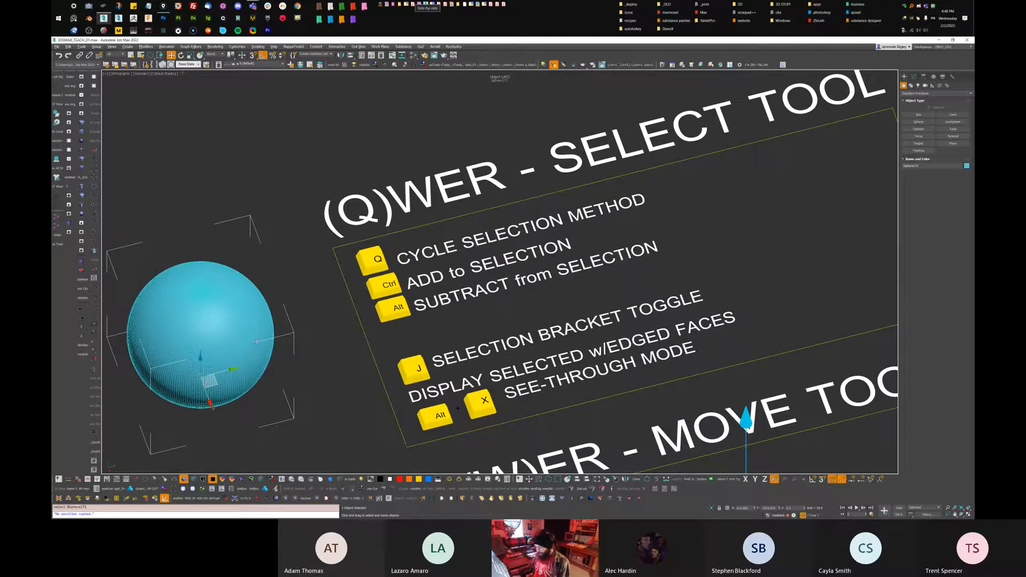
right_click(297, 354)
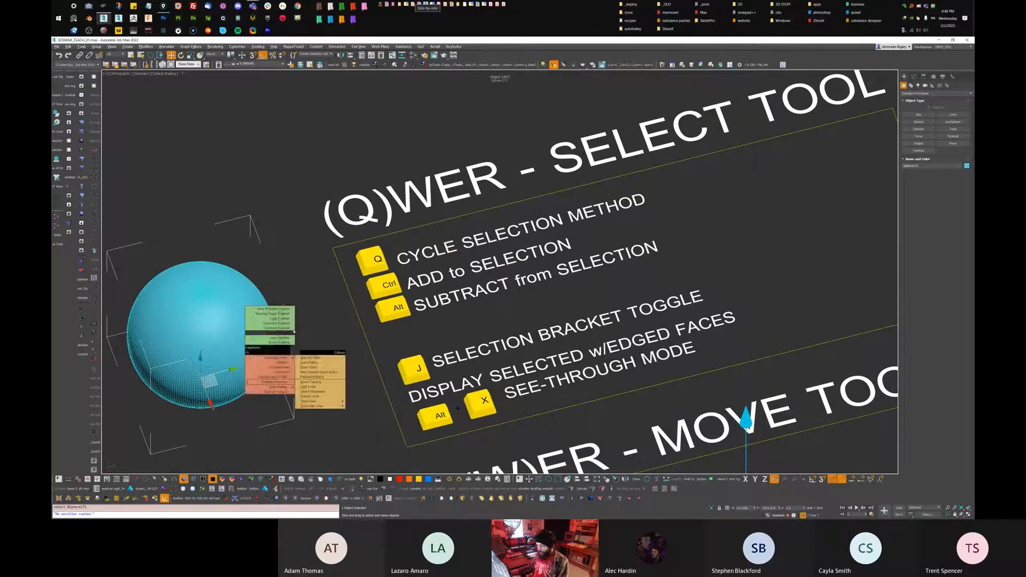
middle_drag(311, 326, 387, 360)
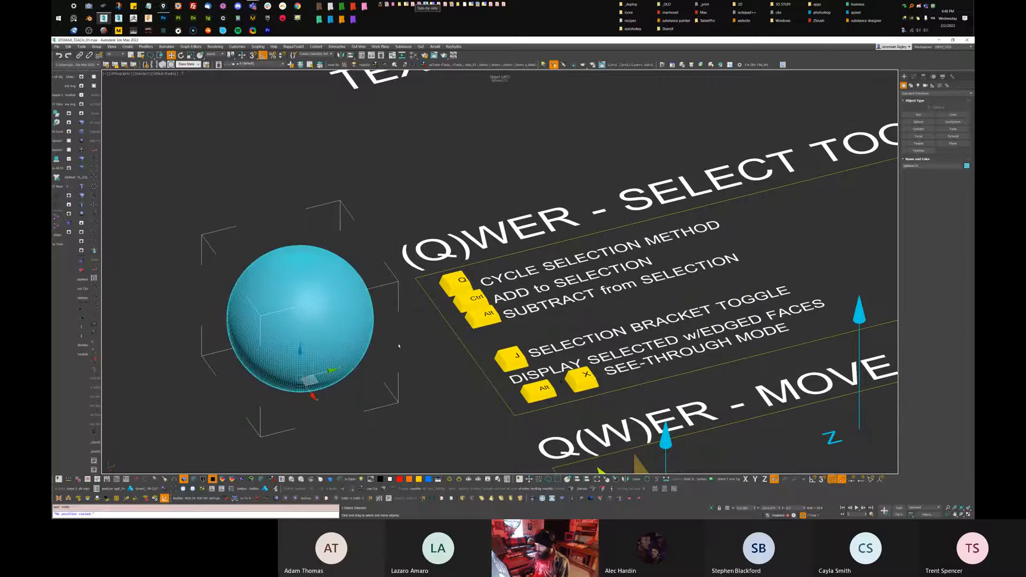
Turn off the selection brackets while the sphere is selected
right_click(399, 346)
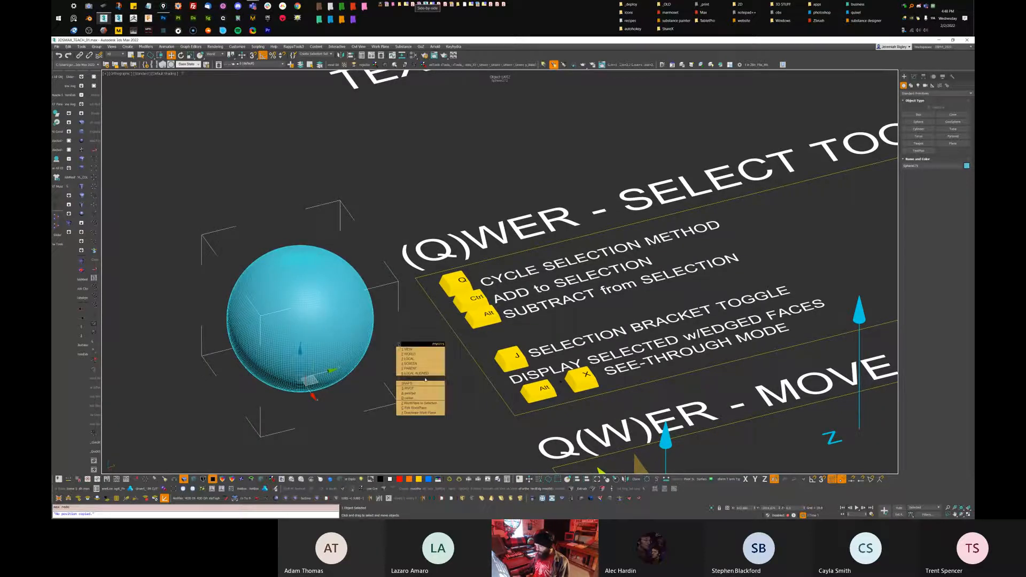
click(461, 408)
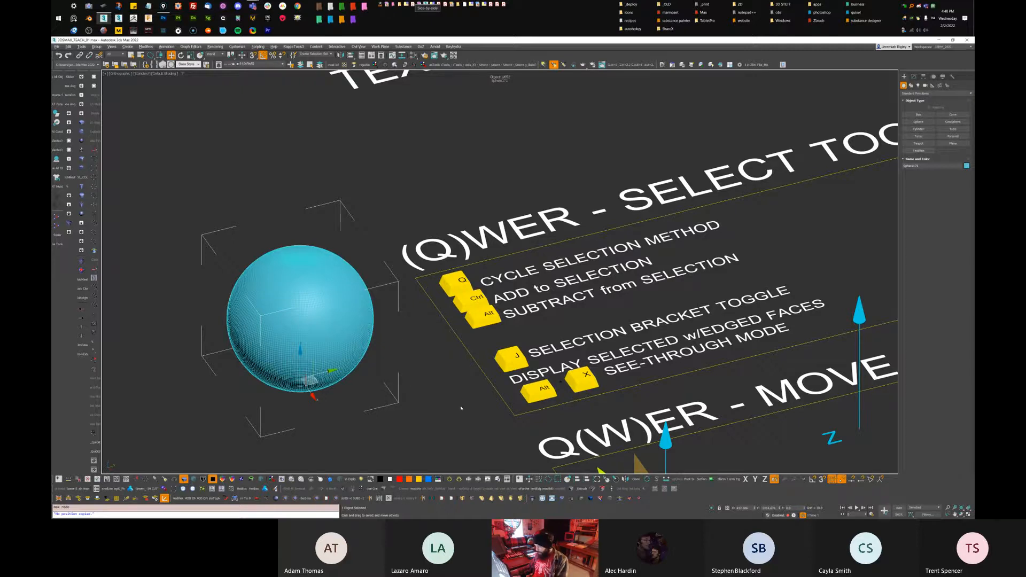
middle_drag(559, 342, 471, 338)
alt+middle_drag(471, 338, 474, 353)
right_click(484, 325)
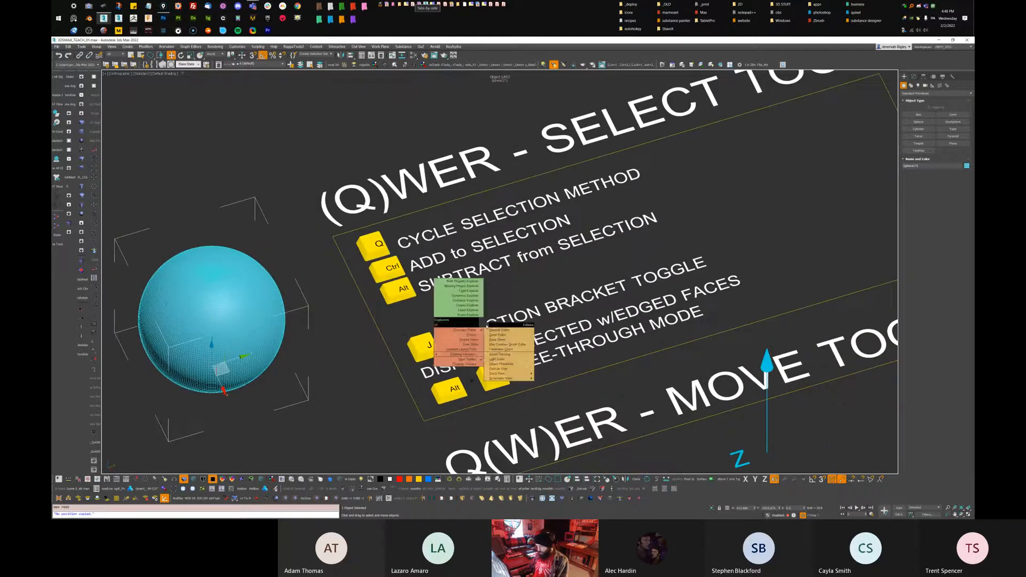
click(397, 343)
right_click(359, 340)
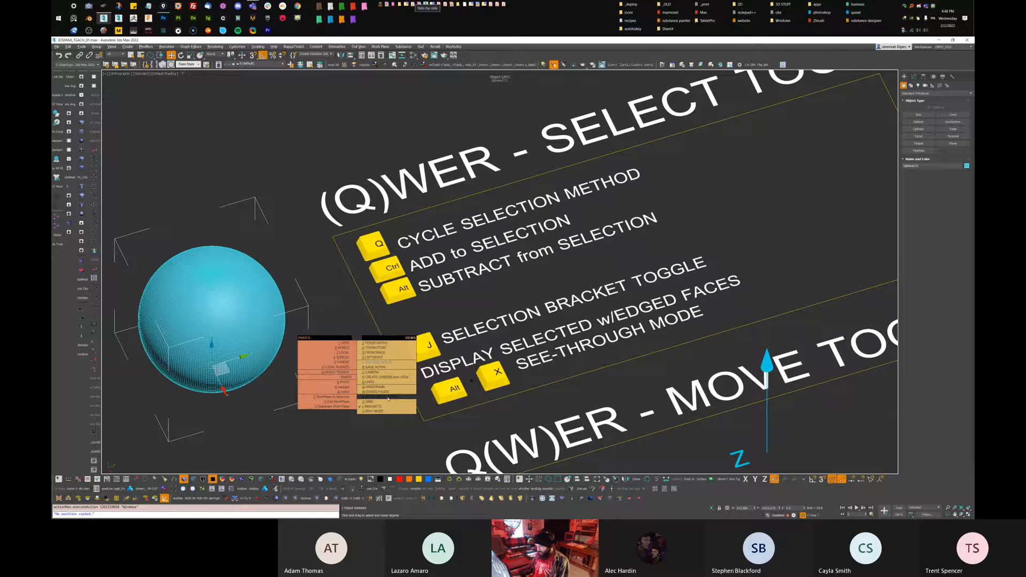
click(391, 396)
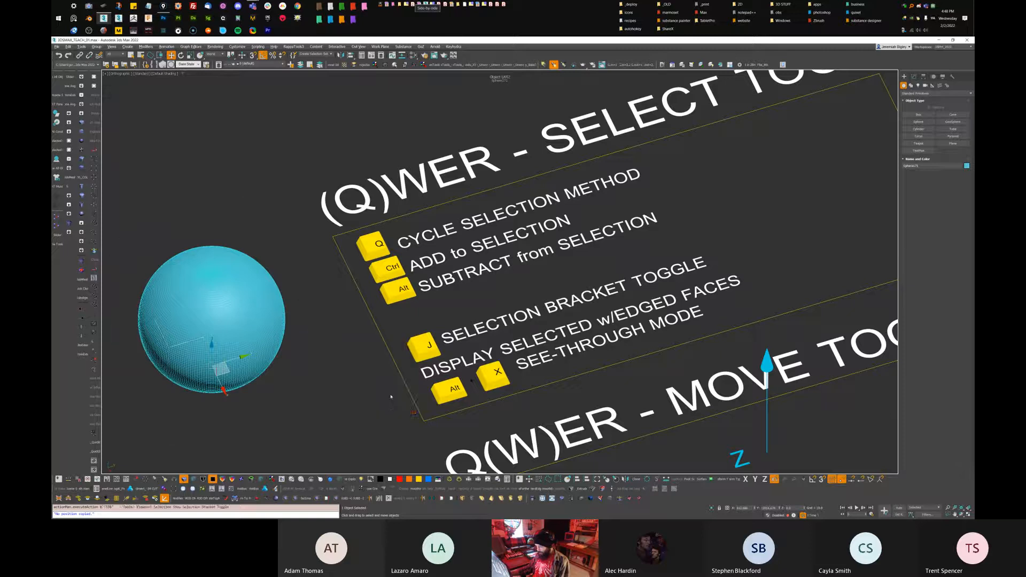
Toggle the selection brackets again and clear the selection
right_click(356, 395)
right_click(317, 318)
click(332, 388)
right_click(355, 384)
key(j)
middle_drag(547, 294, 442, 303)
click(505, 353)
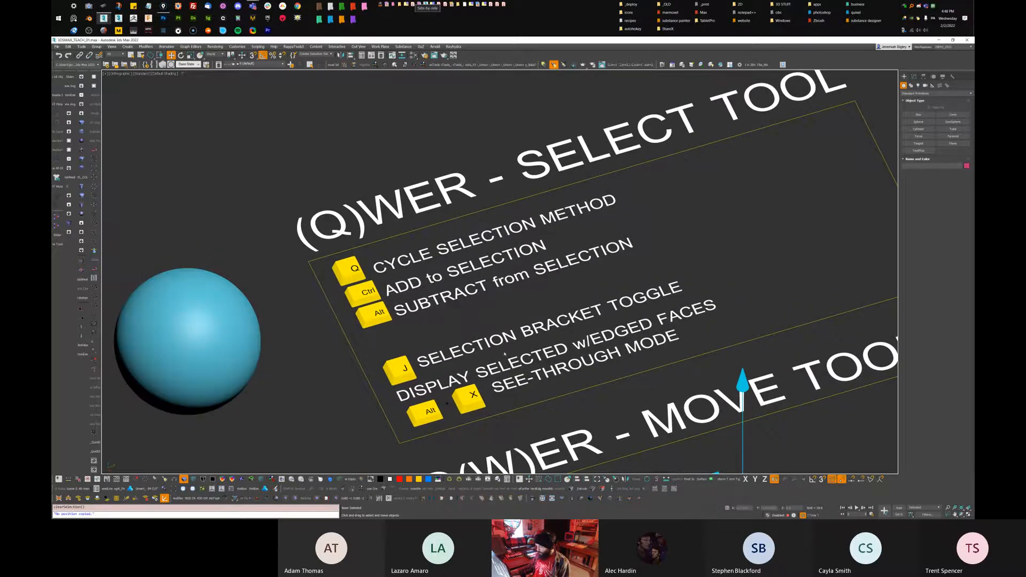
Move the J keycap and the SELECTION BRACKET TOGGLE text aside to make room for another keycap in front
drag(408, 363, 494, 322)
alt+middle_drag(517, 340, 501, 344)
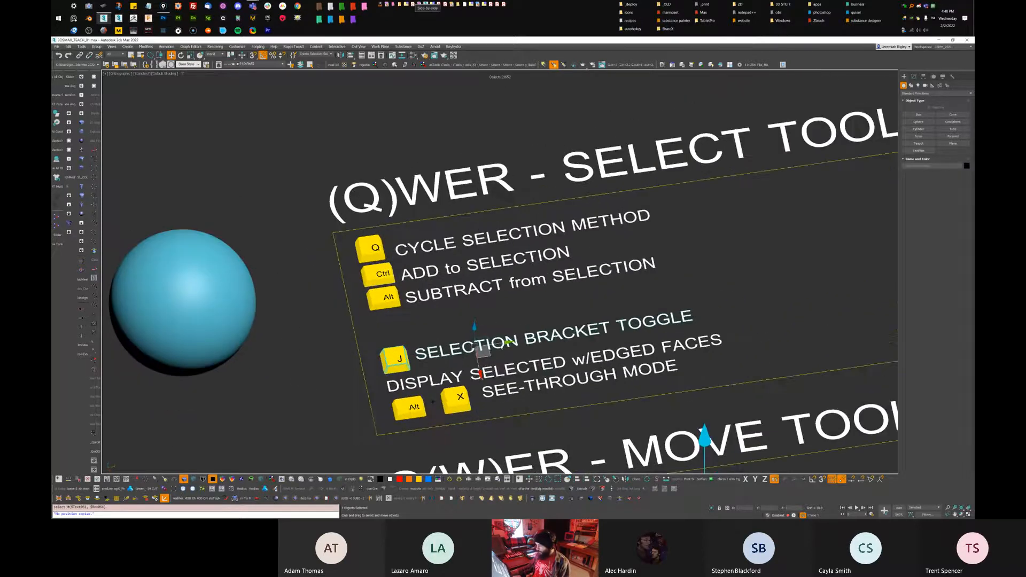
key(ctrl+z)
ctrl+click(399, 359)
alt+middle_drag(476, 348, 462, 349)
drag(473, 349, 526, 351)
Copy the Ctrl keycap into the space in front of the J keycap and clear the selection
click(391, 269)
shift+drag(386, 290, 405, 378)
click(514, 305)
click(479, 318)
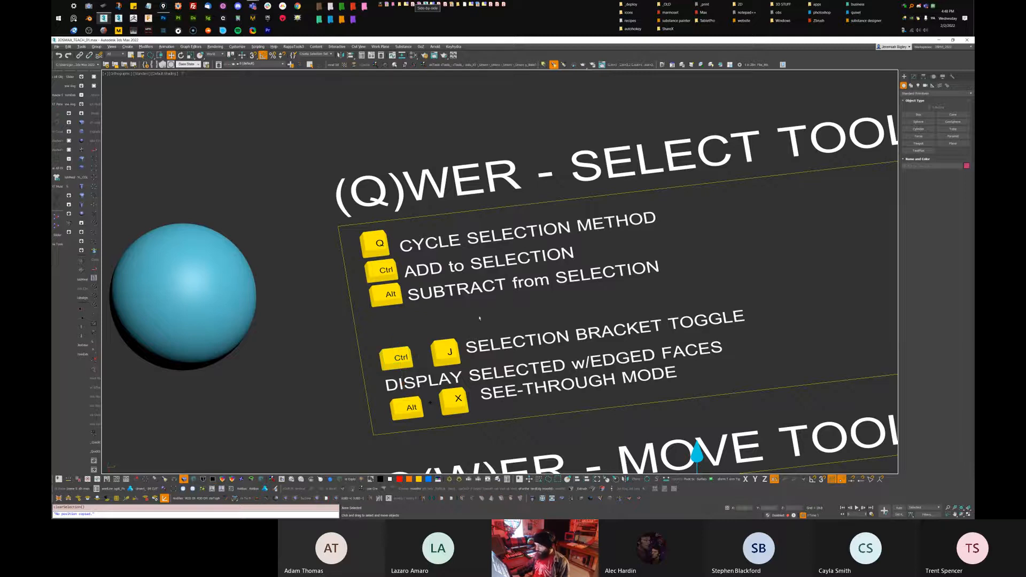
Select, deselect and reselect the sphere to compare its display with and without edged faces
alt+middle_drag(479, 318, 485, 318)
middle_drag(381, 342, 437, 303)
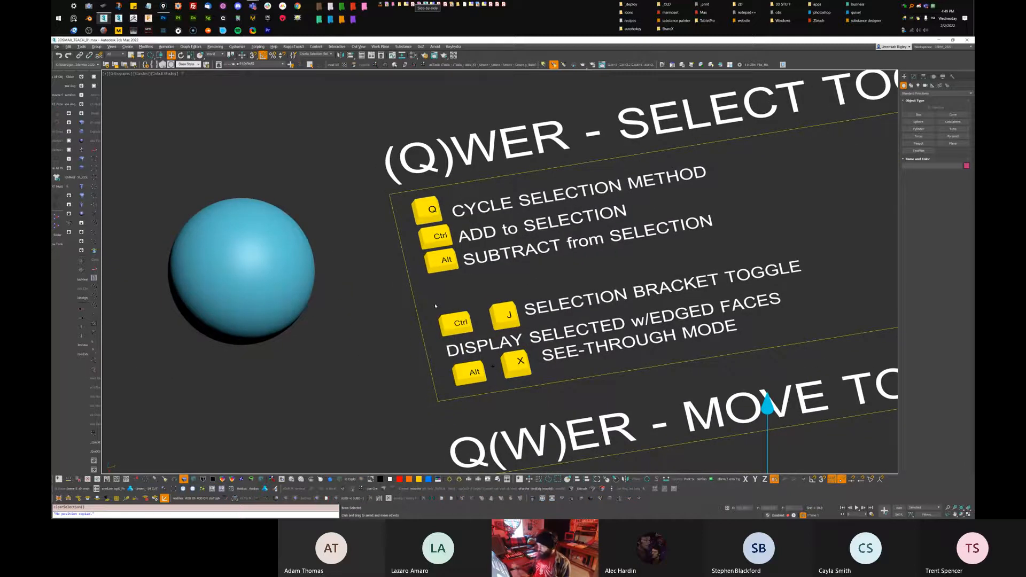
mouse_move(706, 217)
middle_down()
mouse_move(672, 228)
mouse_move(715, 205)
middle_up()
click(259, 234)
middle_drag(665, 236, 553, 470)
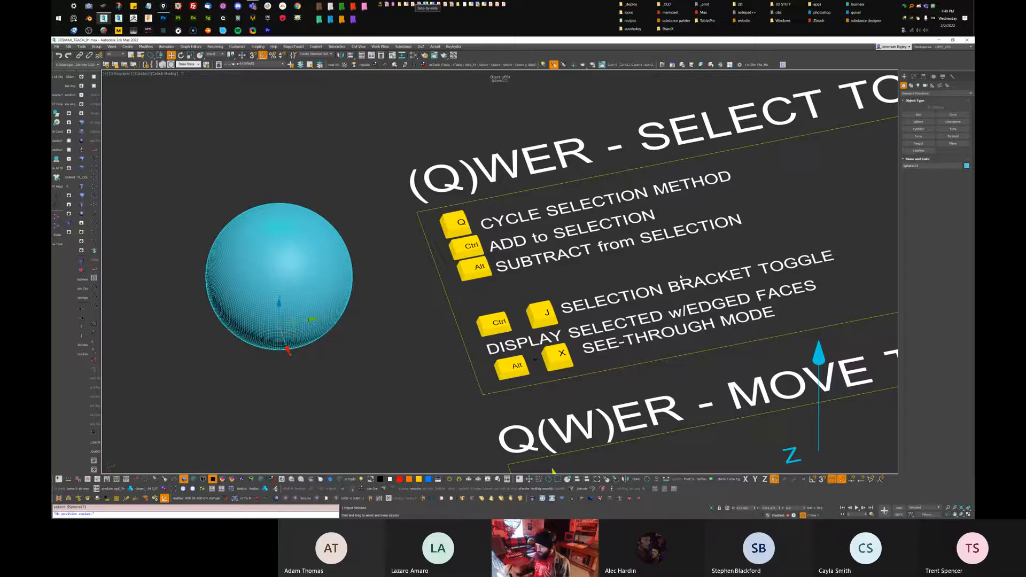
click(364, 373)
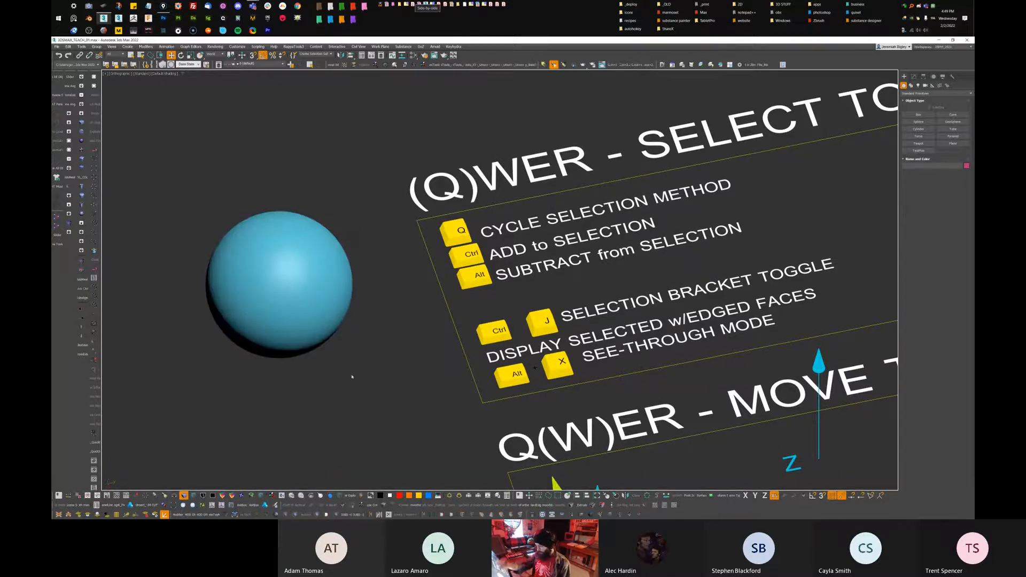
click(327, 267)
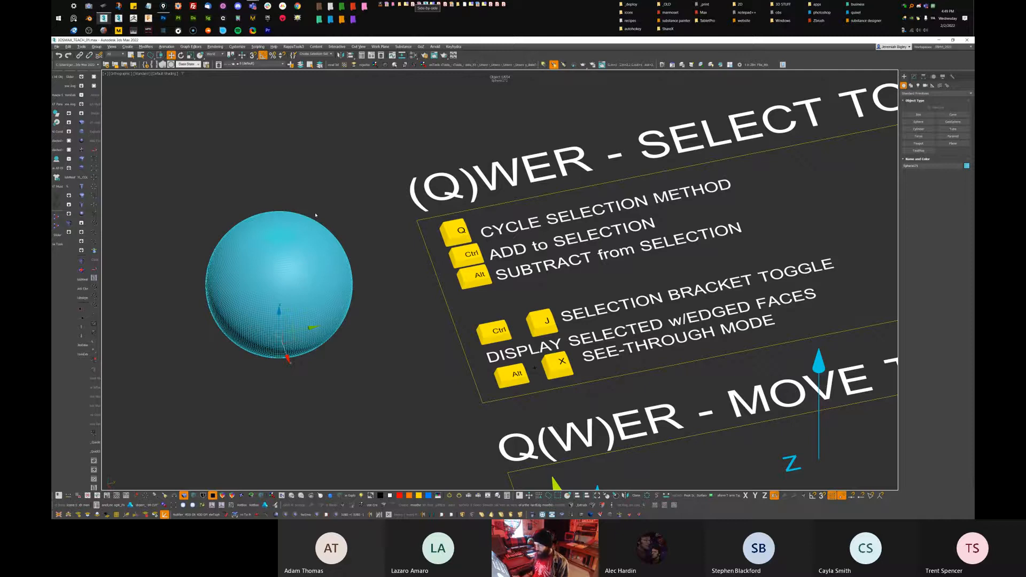
click(315, 215)
right_click(379, 305)
right_click(383, 313)
click(426, 420)
middle_drag(380, 376, 377, 388)
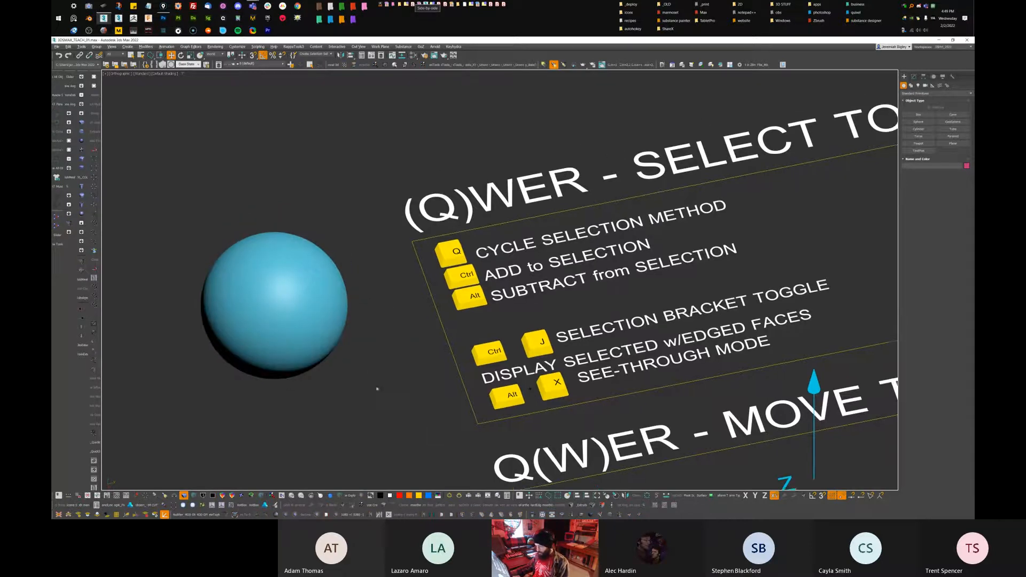
Turn on see-through mode for the sphere and deselect it to view the result up close
click(331, 326)
key(alt+x)
click(400, 339)
alt+middle_drag(370, 344, 282, 274)
scroll(380, 343, up, 2)
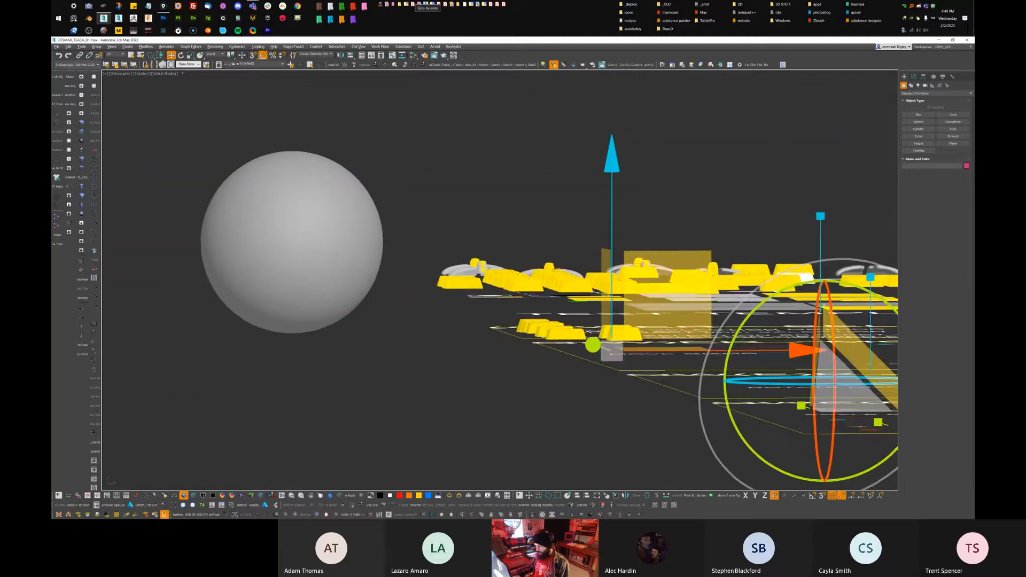
Select all objects in the scene and turn on see-through mode for them
scroll(303, 213, down, 10)
mouse_move(302, 212)
alt+middle_down()
mouse_move(488, 291)
mouse_move(497, 337)
alt+middle_up()
drag(410, 373, 172, 93)
drag(240, 76, 254, 91)
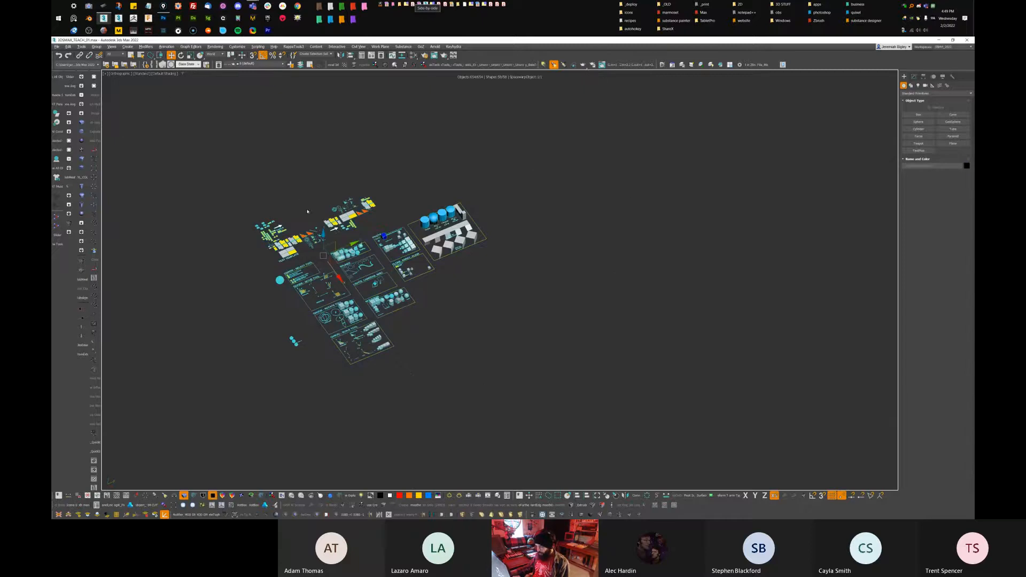
scroll(342, 240, up, 9)
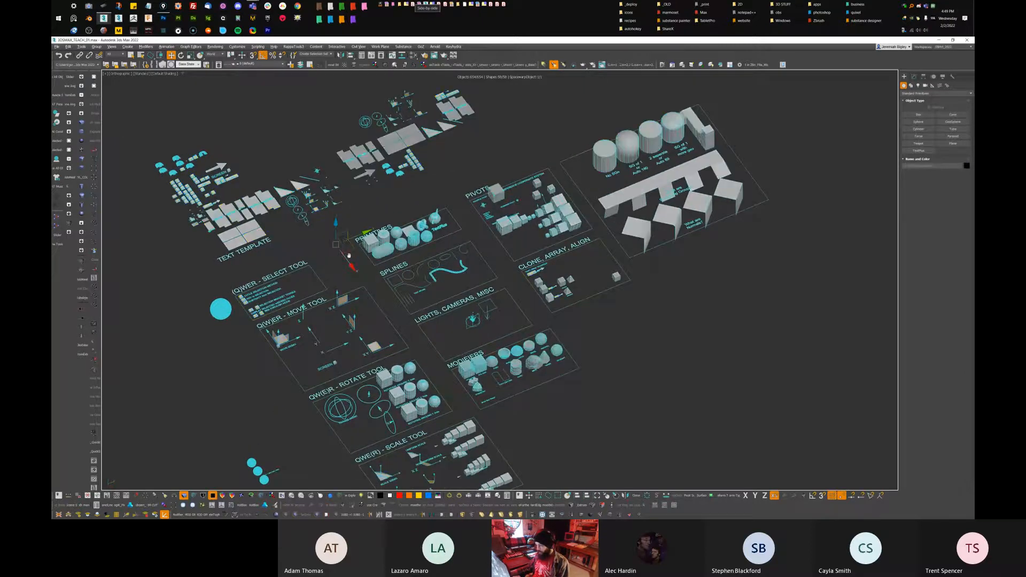
alt+middle_drag(344, 238, 342, 198)
Toggle the edged faces display and inspect the selected see-through sphere up close
click(321, 275)
key(F4)
scroll(321, 277, up, 4)
alt+middle_drag(357, 291, 398, 245)
alt+middle_drag(305, 267, 352, 307)
scroll(362, 284, up, 5)
scroll(363, 286, up, 1)
click(457, 294)
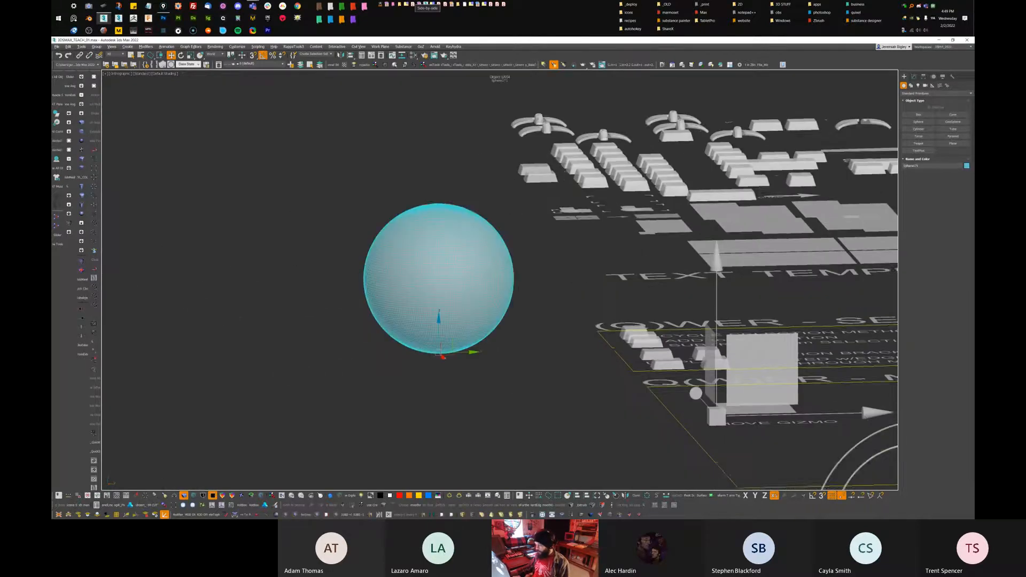
middle_drag(460, 295, 431, 336)
scroll(426, 314, up, 4)
key(F4)
Select the whole scene to turn off see-through mode, and delete the sphere beside the SELECT TOOL section
alt+middle_drag(428, 287, 553, 366)
scroll(428, 297, down, 4)
scroll(541, 314, down, 4)
click(473, 366)
key(ctrl+a)
middle_drag(625, 338, 459, 280)
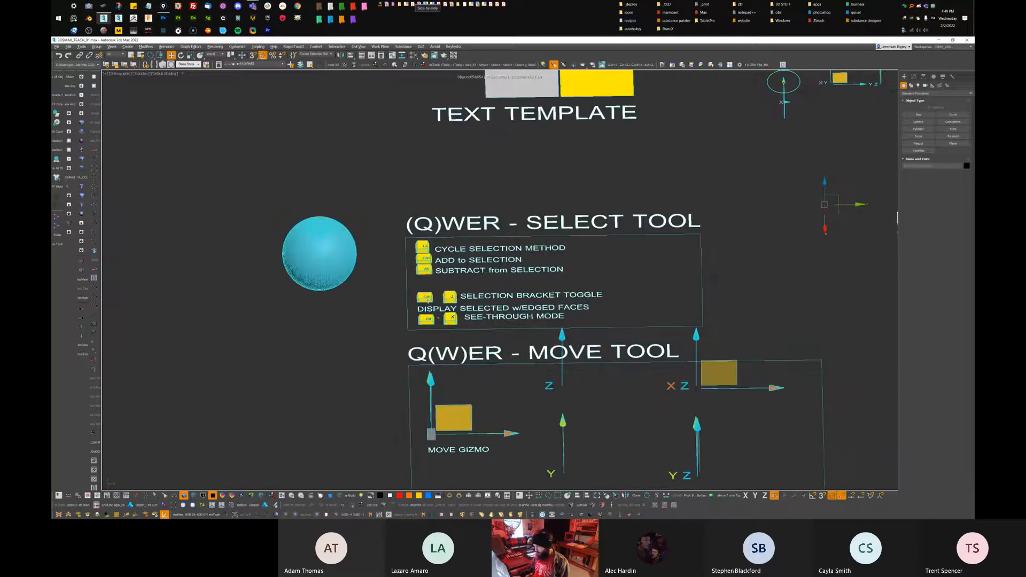
click(324, 242)
key(Delete)
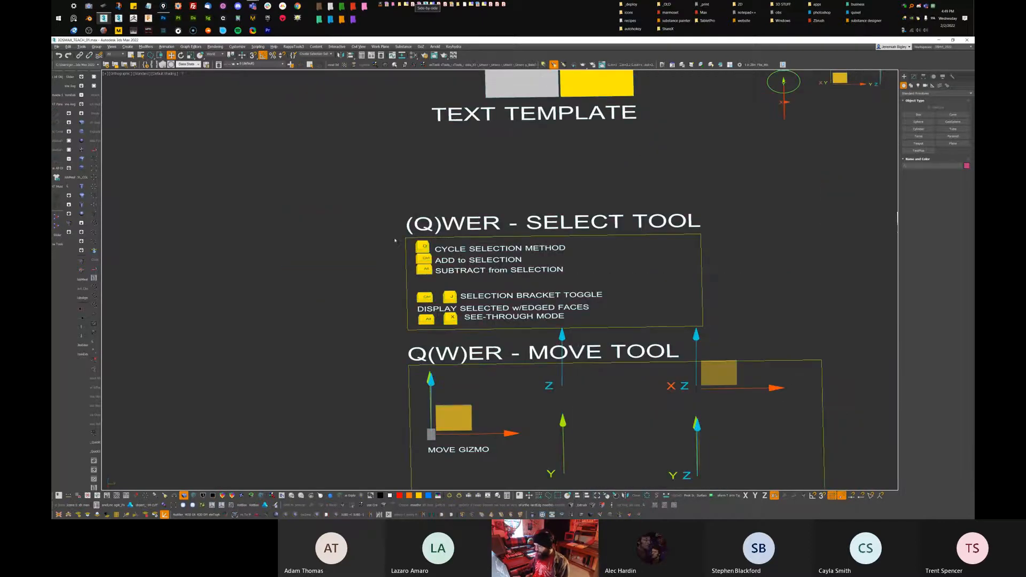
Hide the whole (Q)WER - SELECT TOOL section, including its leftover Alt keycap
middle_drag(429, 245, 416, 241)
scroll(610, 292, up, 4)
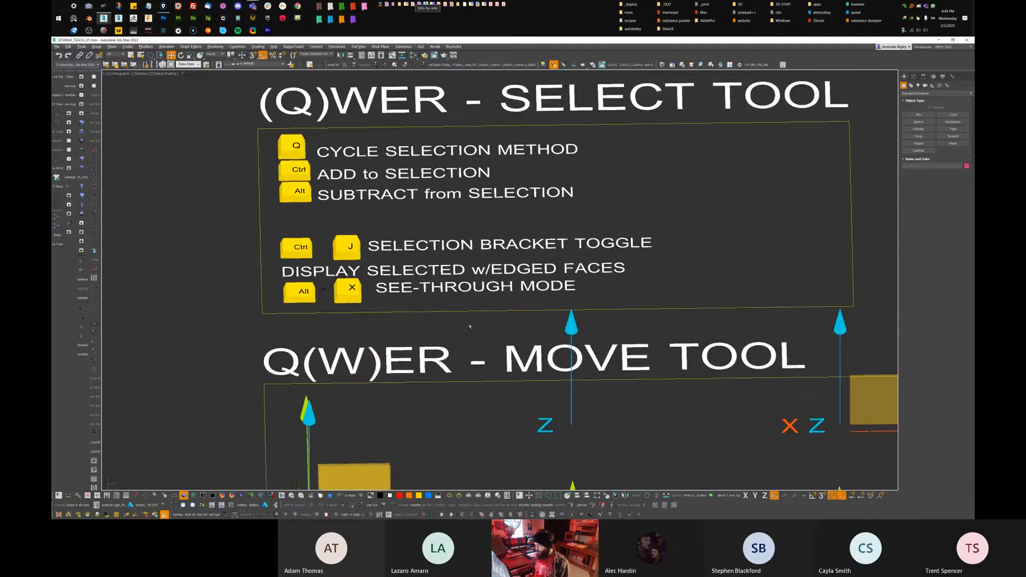
middle_drag(659, 375, 657, 377)
drag(746, 153, 664, 149)
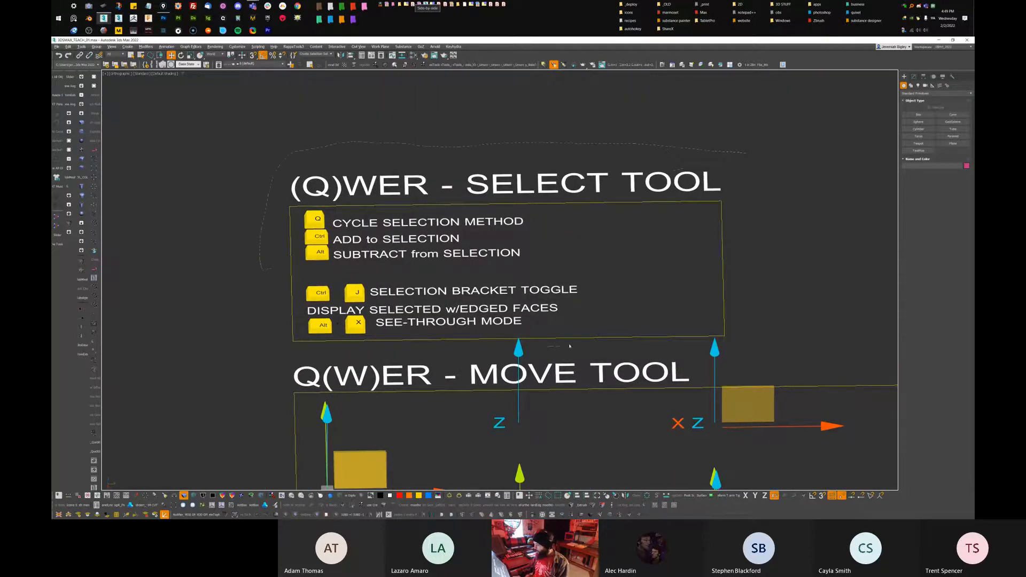
drag(550, 351, 526, 364)
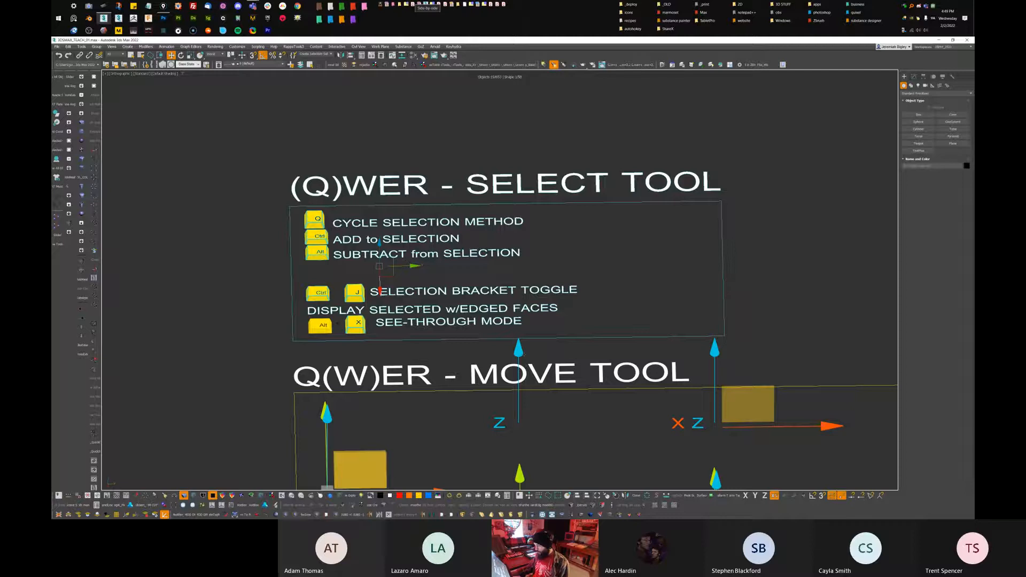
alt+middle_drag(523, 354, 532, 382)
right_click(499, 240)
click(520, 220)
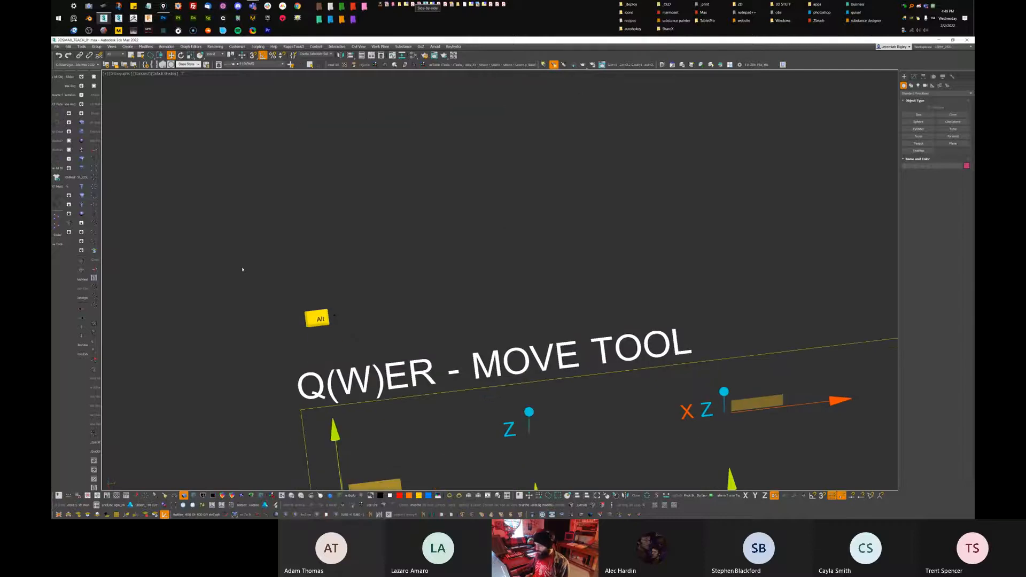
drag(400, 240, 386, 234)
right_click(386, 234)
click(408, 211)
Review the gizmo diagrams in the Q(W)ER - MOVE TOOL section and locate the Select and Move tool
mouse_move(442, 281)
middle_down()
mouse_move(449, 261)
mouse_move(623, 238)
mouse_move(541, 173)
middle_up()
middle_drag(620, 277, 687, 237)
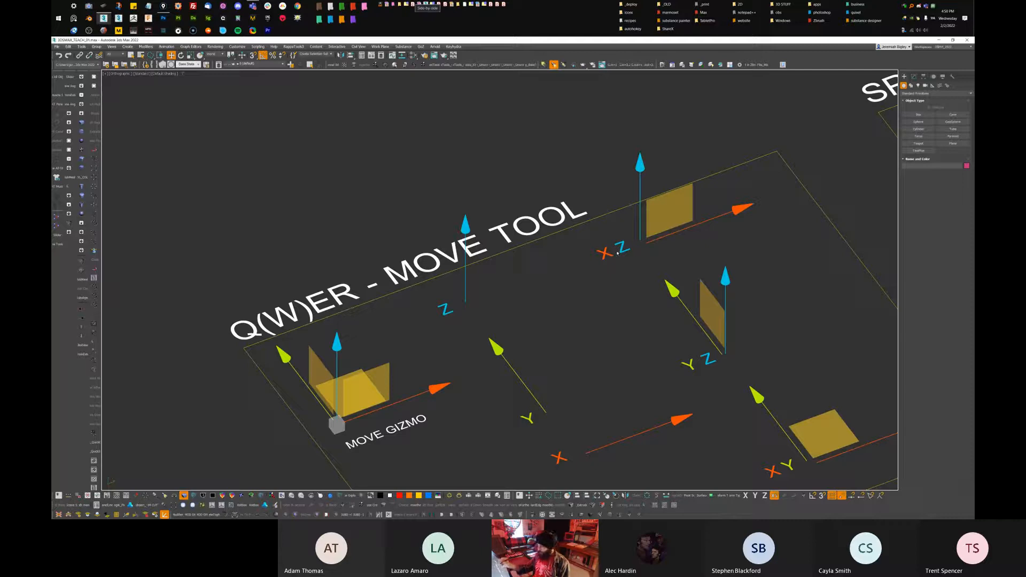
middle_drag(605, 315, 609, 307)
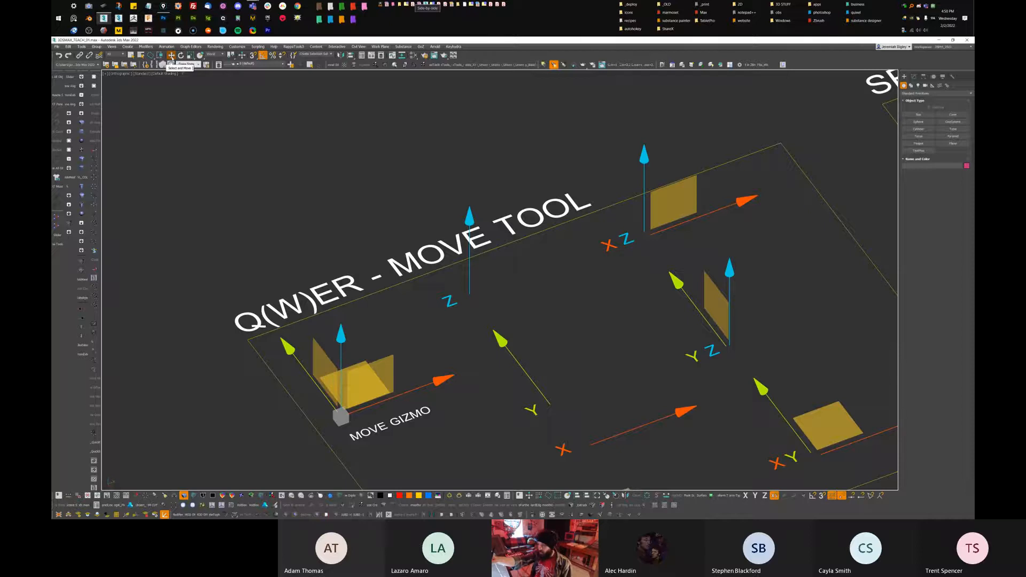
scroll(600, 202, down, 3)
alt+middle_drag(748, 211, 749, 273)
alt+middle_drag(542, 284, 551, 311)
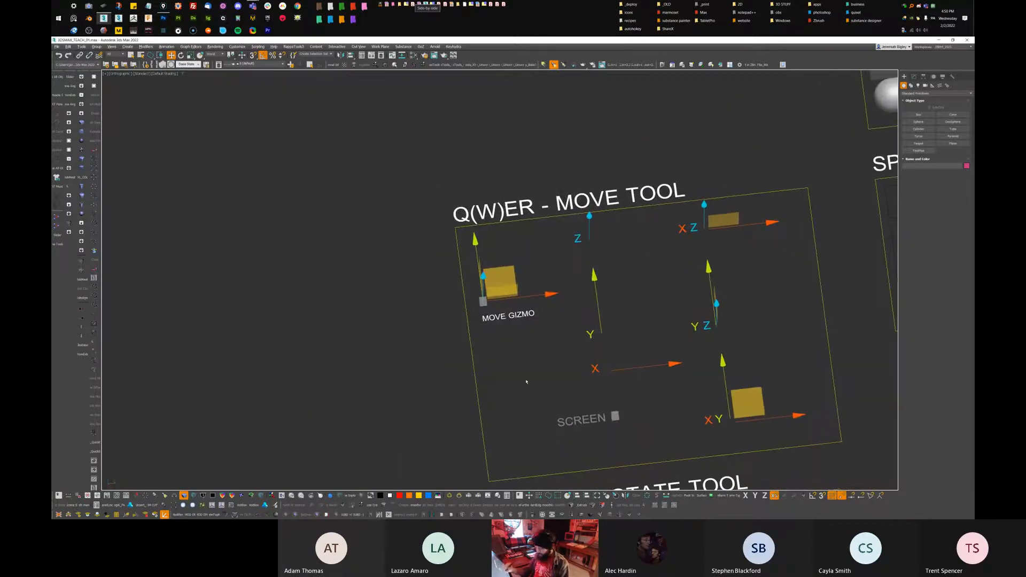
click(529, 382)
Place a cream-coloured box in the empty space beside the Q(W)ER - MOVE TOOL section
middle_drag(529, 382, 549, 387)
scroll(624, 302, down, 3)
middle_drag(743, 353, 690, 222)
scroll(716, 295, down, 2)
scroll(689, 222, down, 5)
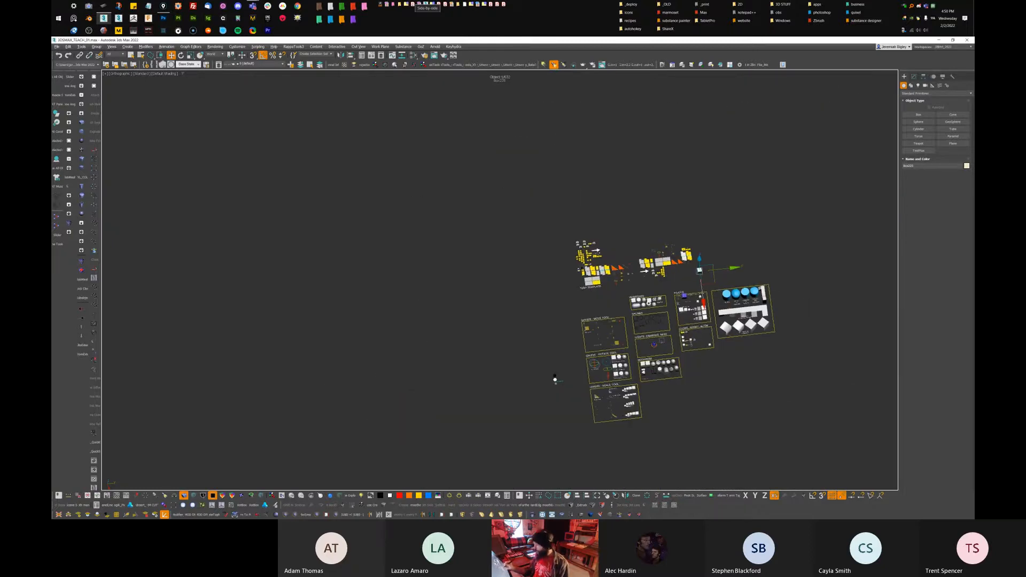
scroll(662, 382, up, 3)
drag(760, 176, 416, 259)
alt+middle_drag(489, 294, 467, 255)
scroll(467, 255, up, 4)
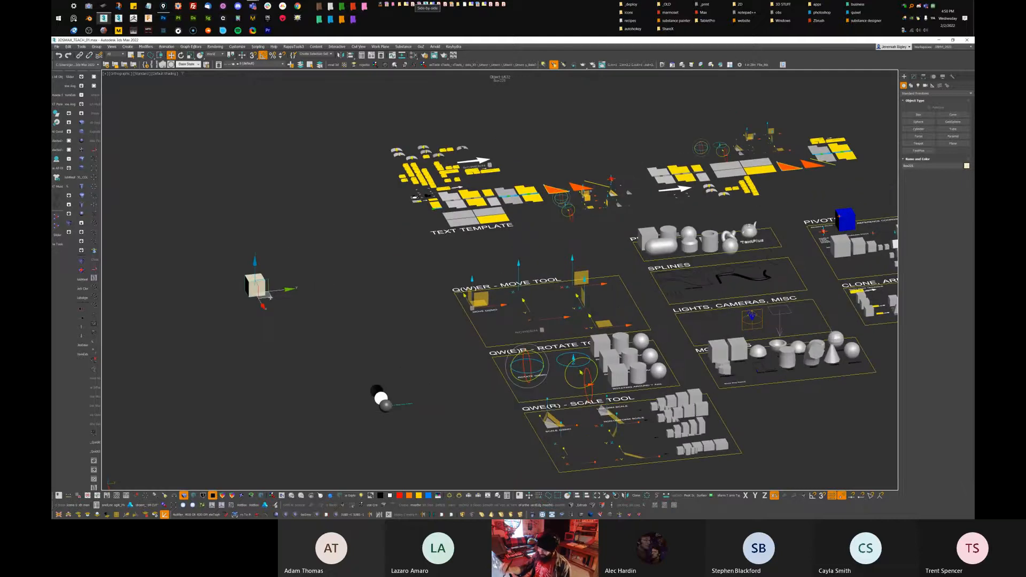
drag(263, 294, 415, 301)
scroll(472, 268, up, 4)
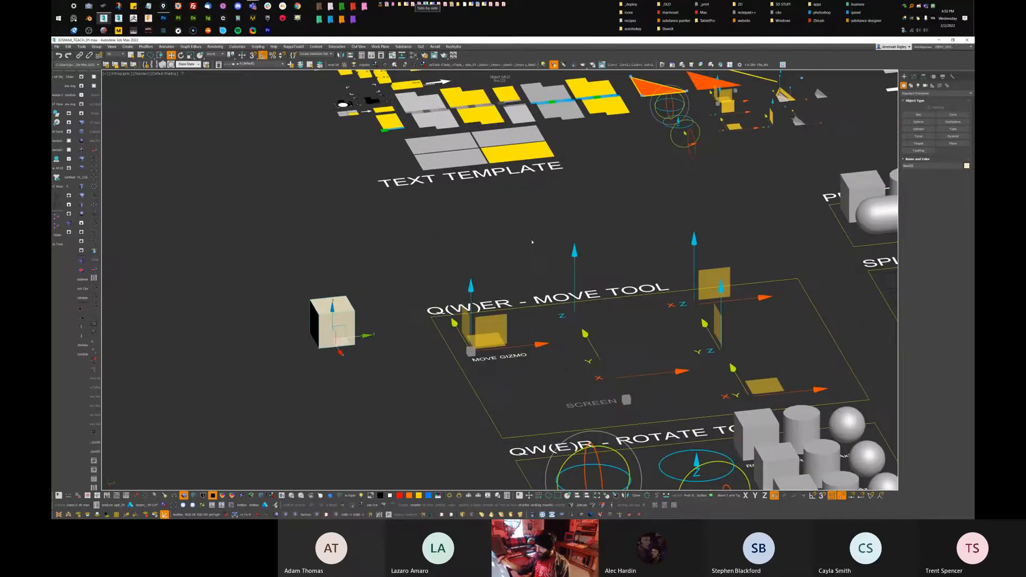
Examine the cream box and its move gizmo at different zoom levels and angles
middle_drag(616, 217, 673, 213)
scroll(388, 326, up, 4)
scroll(385, 327, down, 5)
scroll(395, 333, up, 2)
scroll(395, 333, up, 9)
mouse_move(385, 307)
middle_down()
mouse_move(592, 235)
mouse_move(454, 371)
mouse_move(385, 321)
mouse_move(526, 299)
mouse_move(387, 303)
middle_up()
scroll(599, 283, down, 3)
alt+middle_drag(695, 273, 463, 332)
scroll(586, 319, down, 1)
scroll(625, 337, down, 2)
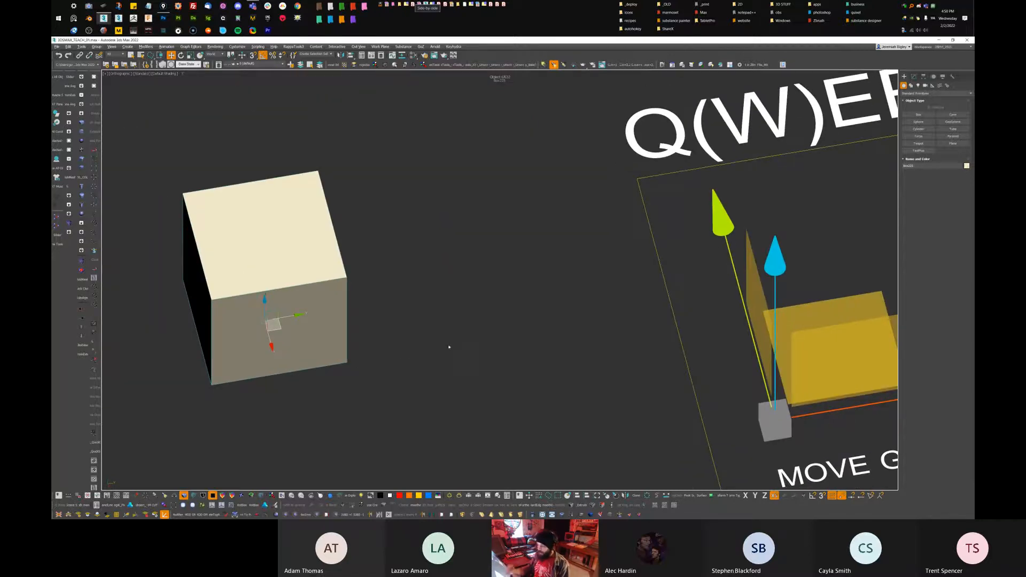
Move the box closer to the MOVE TOOL section, and delete it and undo the deletion
drag(280, 331, 375, 302)
middle_drag(658, 310, 521, 369)
key(Delete)
middle_drag(737, 315, 372, 330)
middle_drag(507, 345, 654, 284)
key(ctrl+z)
Compare the MOVE TOOL diagrams with the gizmo on the box, deselecting and reselecting the box
middle_drag(712, 309, 650, 304)
scroll(652, 305, down, 4)
alt+middle_drag(740, 299, 752, 281)
alt+middle_drag(557, 357, 536, 320)
middle_drag(781, 259, 573, 369)
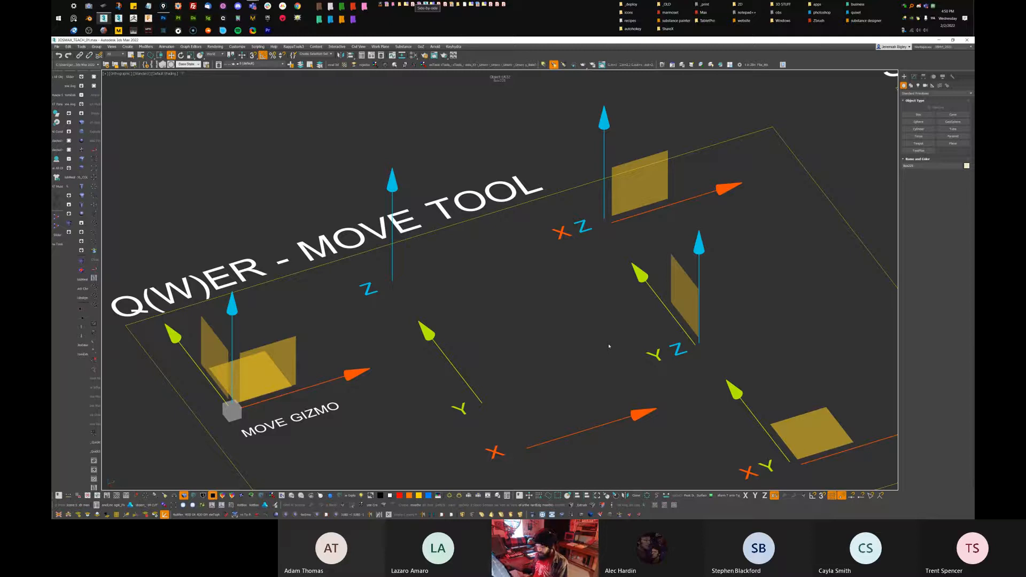
middle_drag(327, 320, 521, 400)
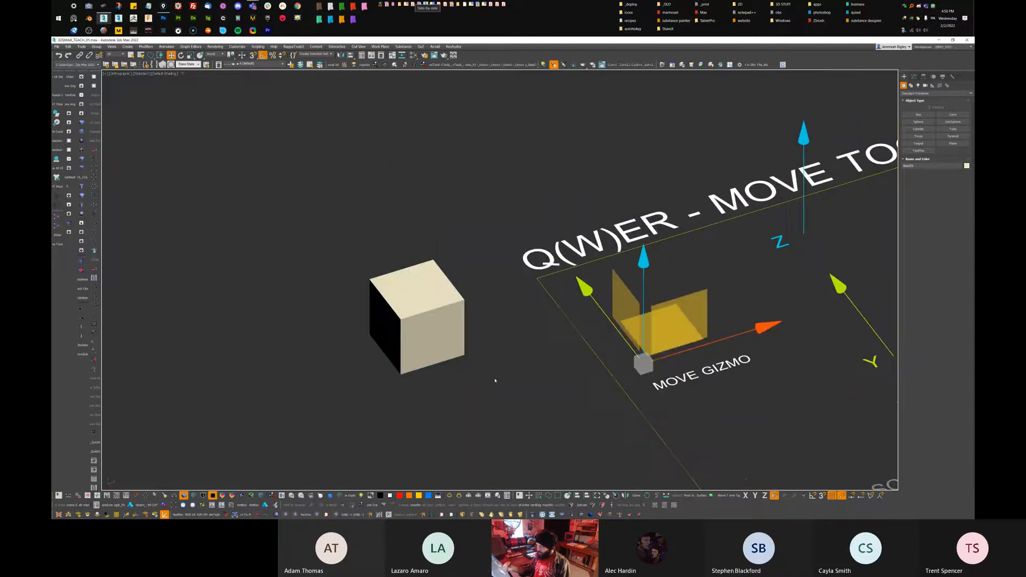
click(424, 331)
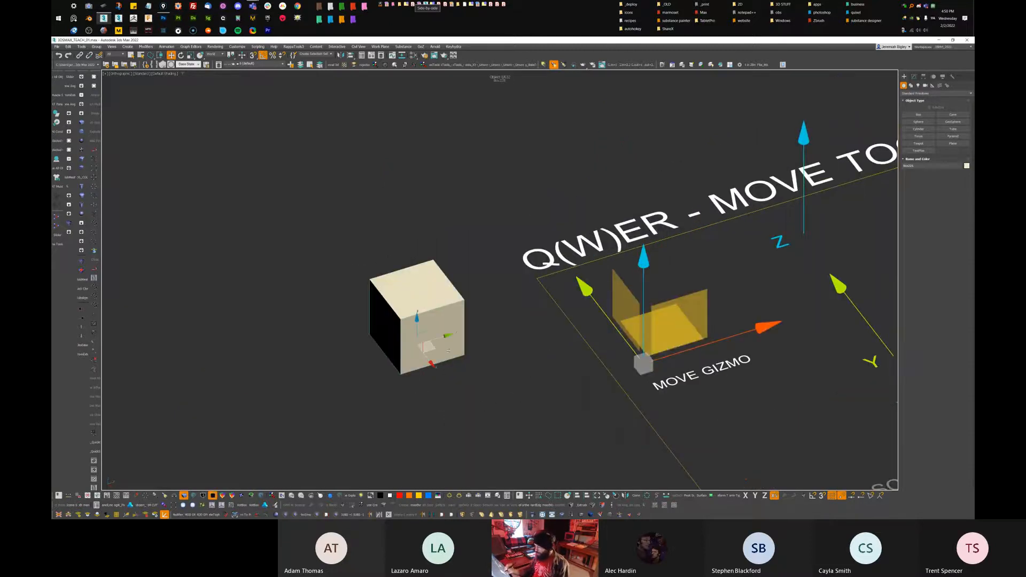
scroll(447, 351, up, 6)
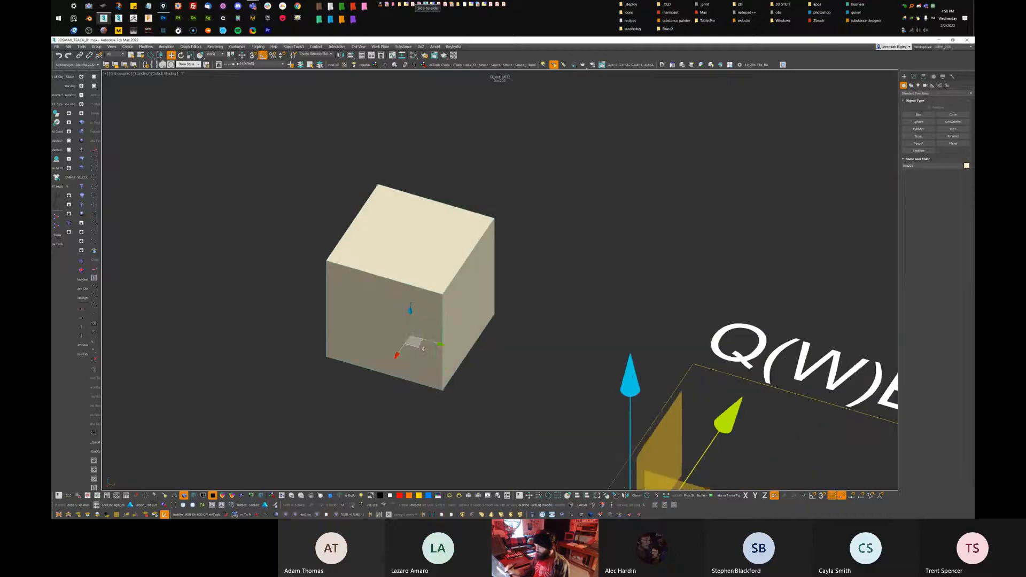
scroll(425, 351, down, 3)
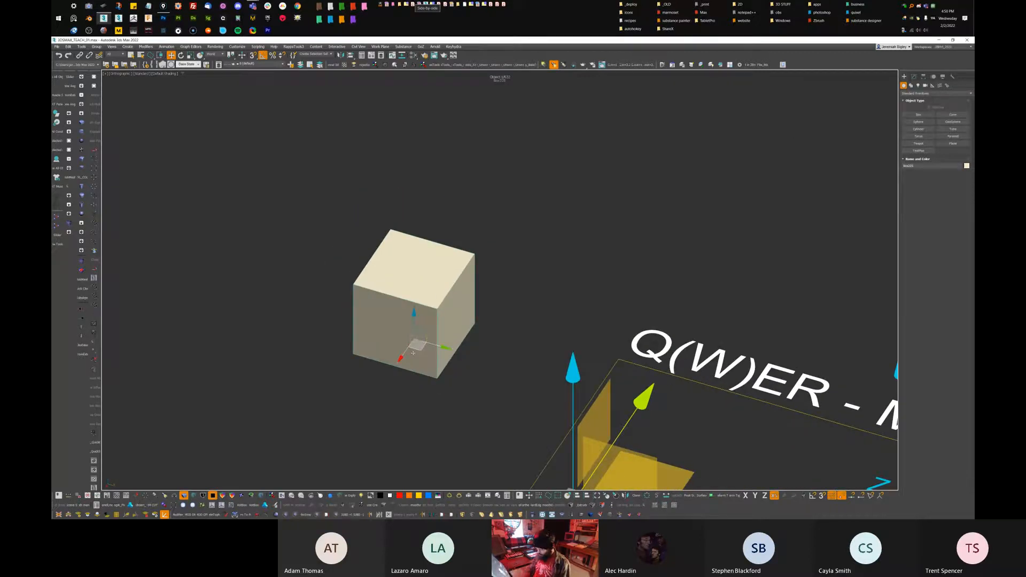
Resize the move gizmo on the cream box smaller and larger, leaving it one size bigger than before
scroll(412, 353, up, 2)
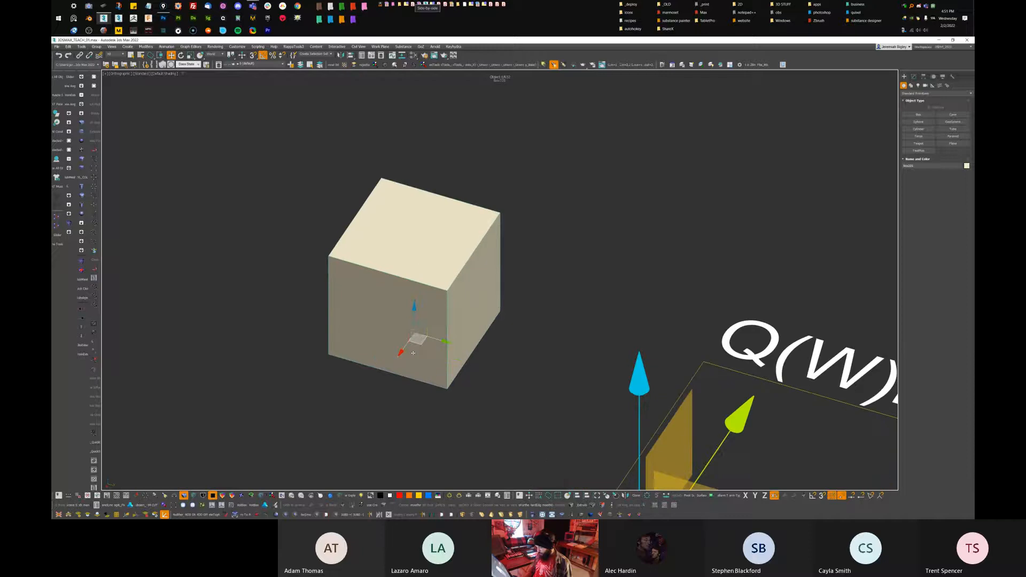
scroll(413, 353, down, 2)
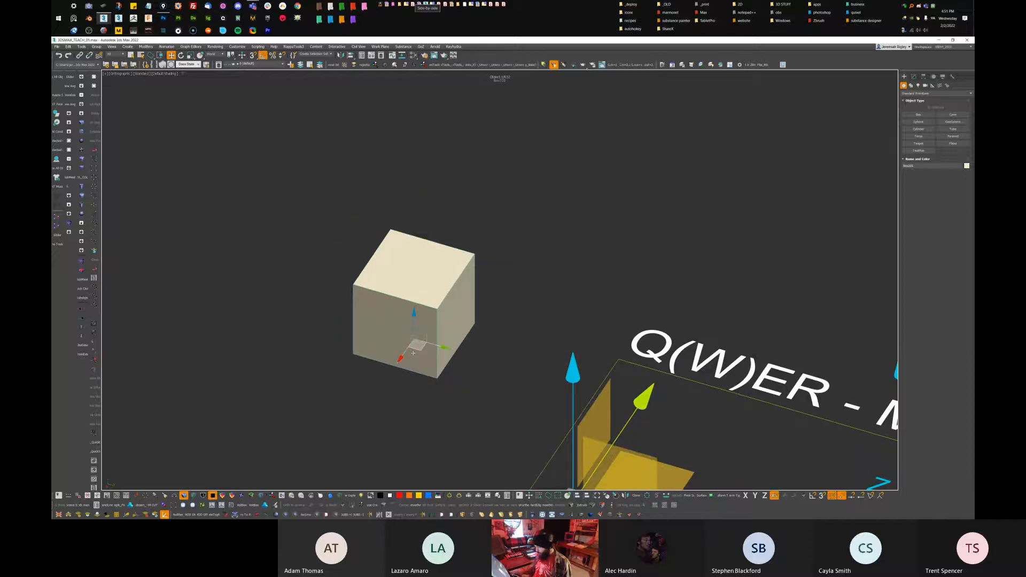
key(=)
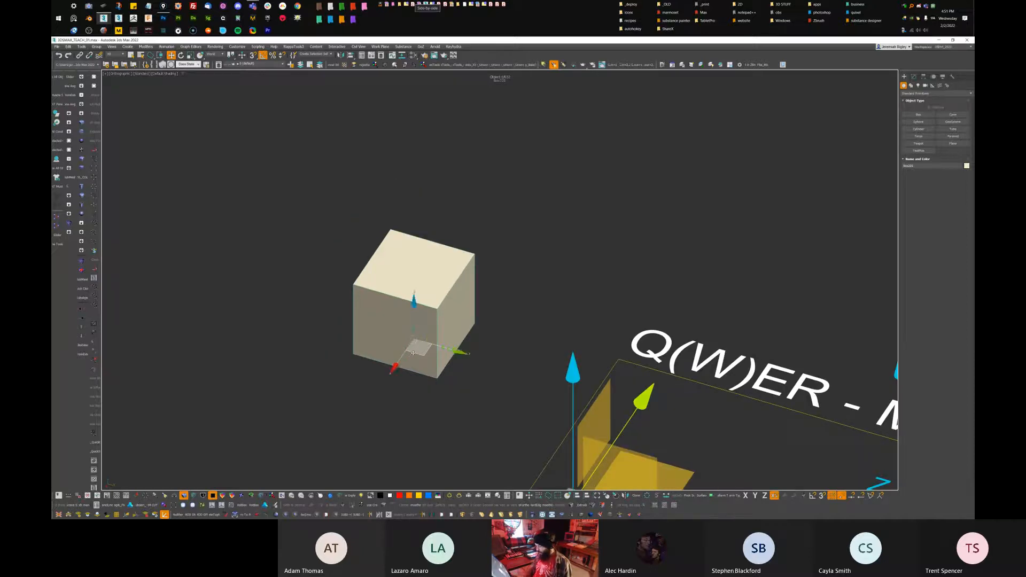
key(-)
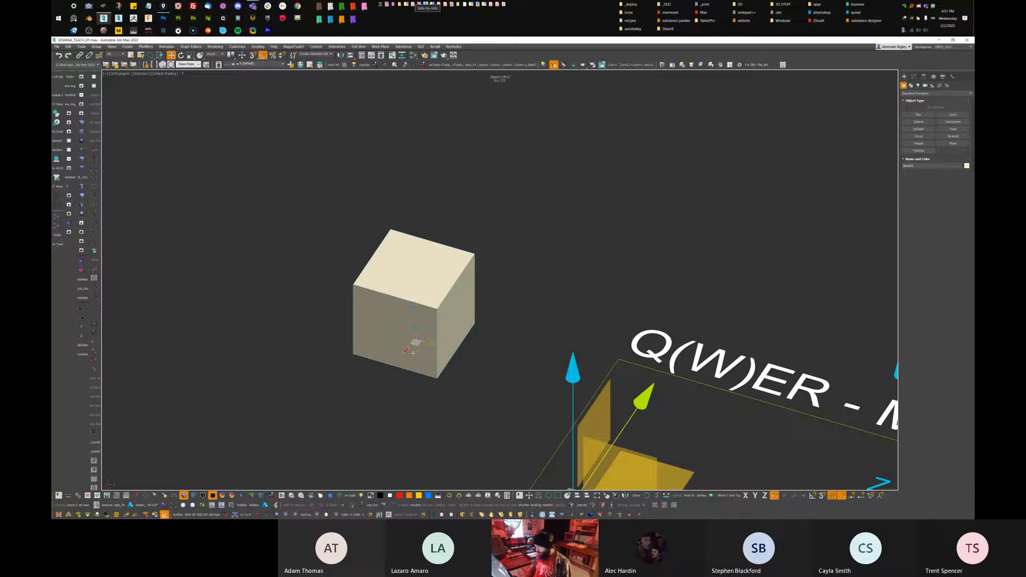
key(=)
key(-)
key(=)
Examine the cream box's axis and plane handles from several angles against the MOVE GIZMO diagram
middle_drag(519, 258, 534, 188)
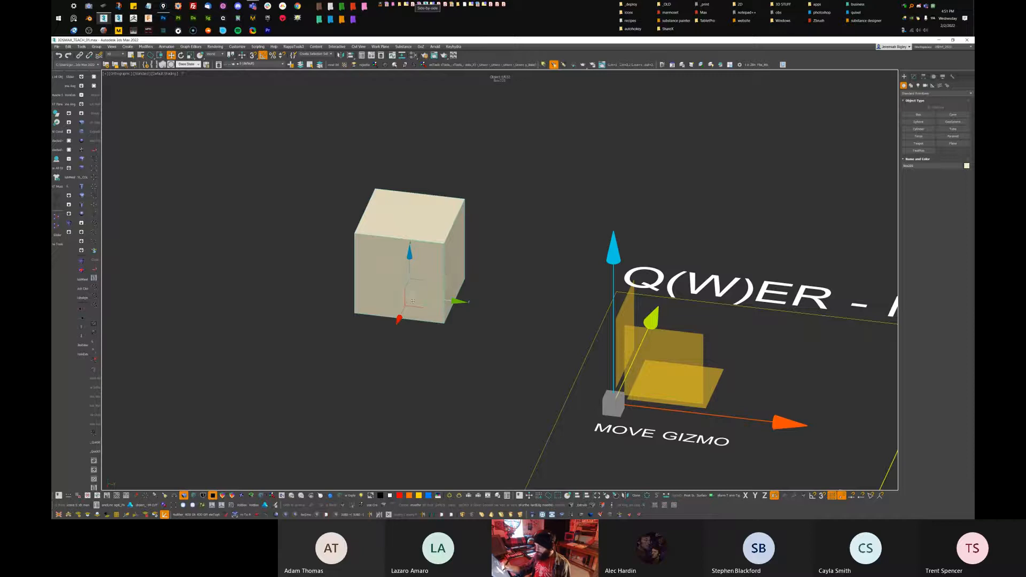
alt+middle_drag(412, 301, 416, 315)
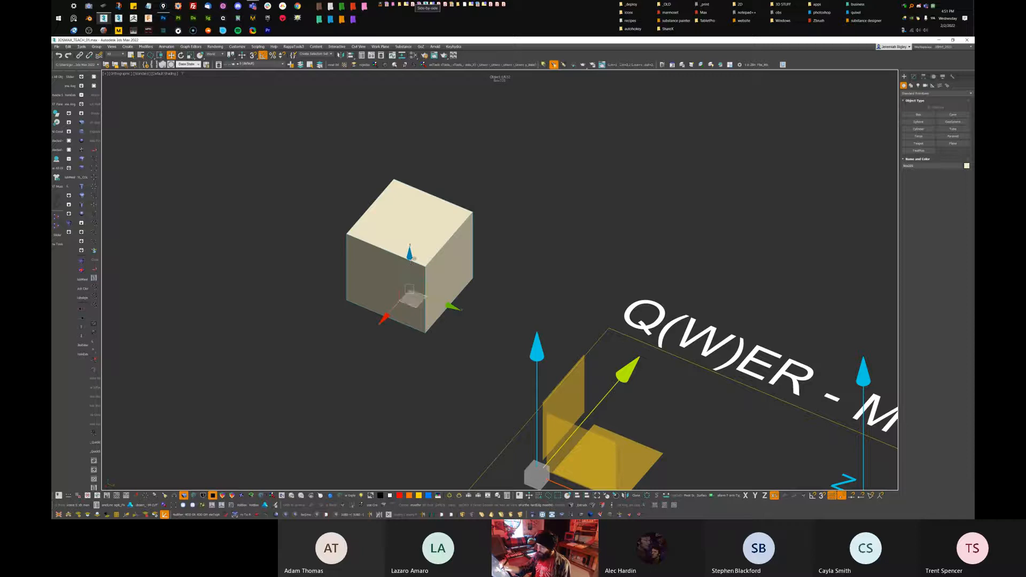
alt+middle_drag(415, 302, 415, 254)
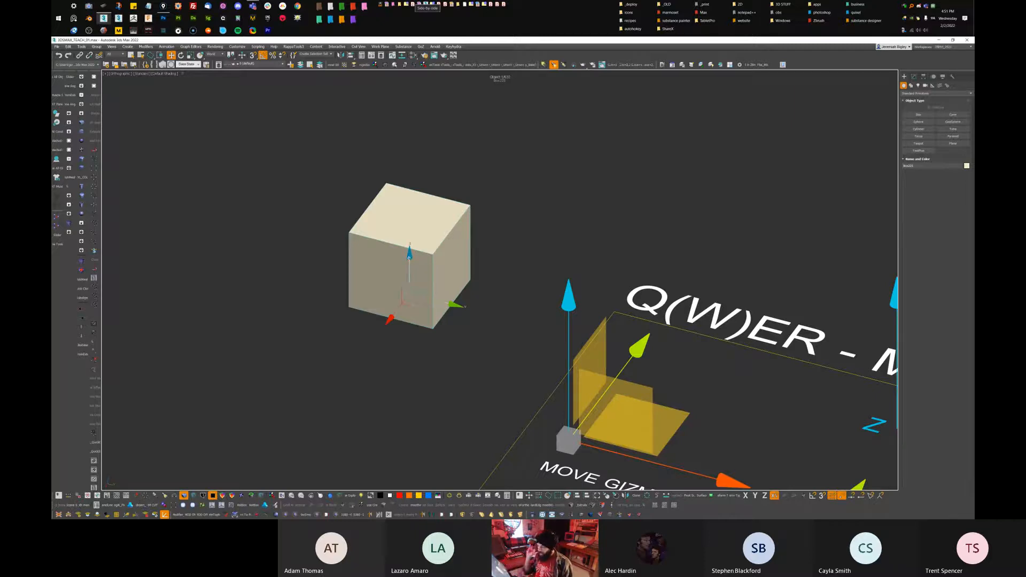
scroll(410, 256, down, 6)
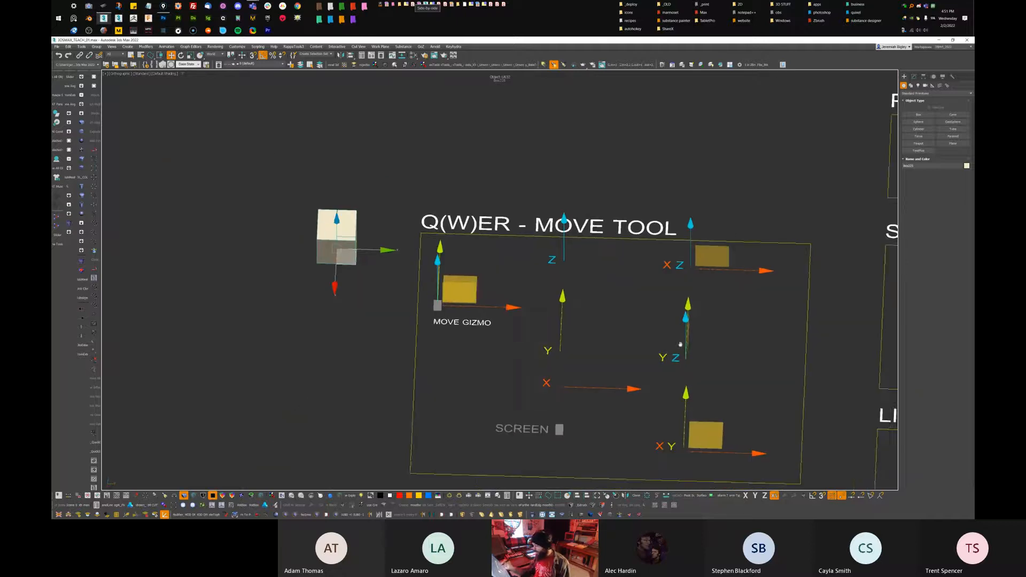
scroll(405, 263, up, 5)
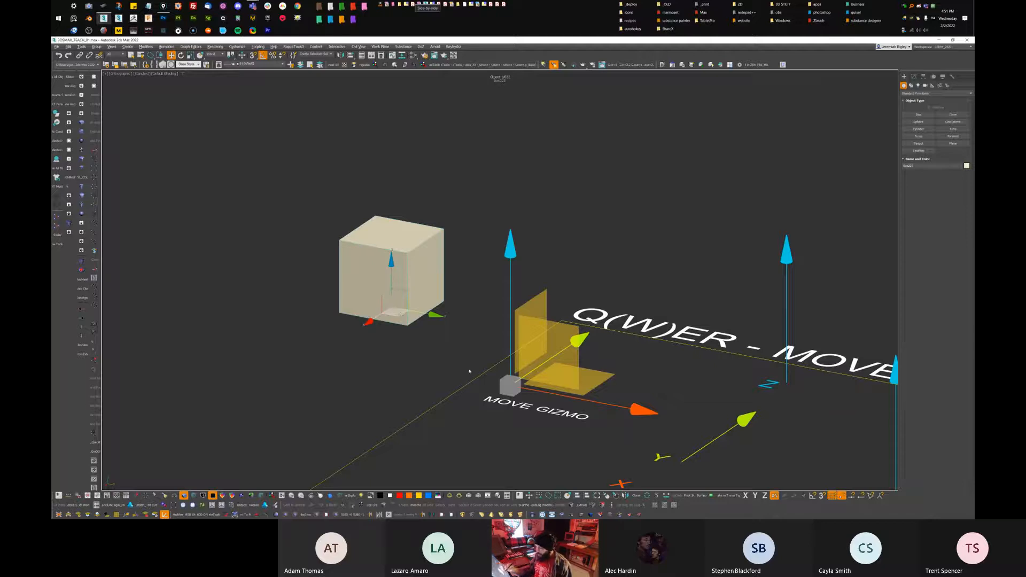
middle_drag(469, 371, 458, 375)
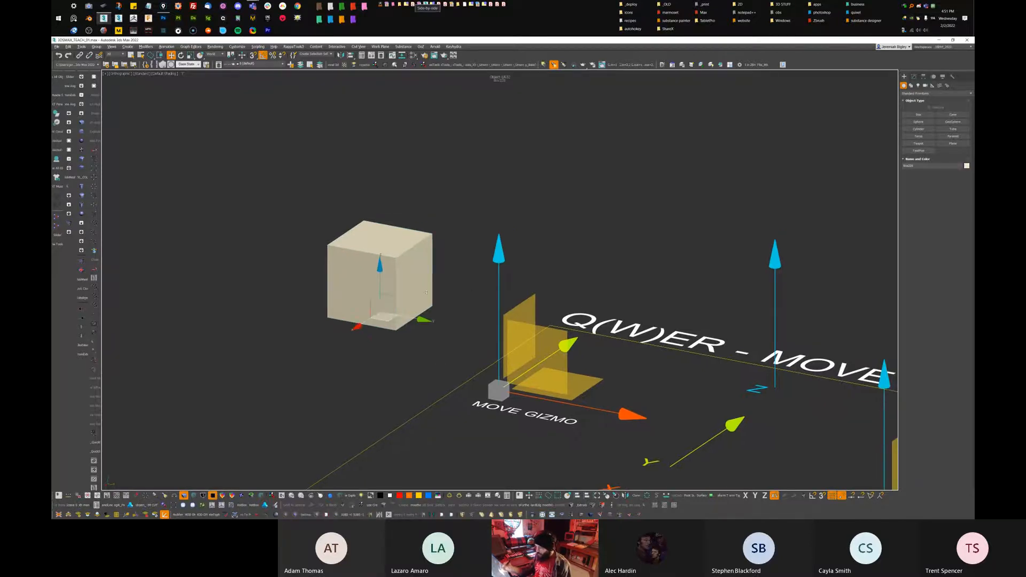
mouse_move(416, 242)
mouse_down()
mouse_move(428, 224)
mouse_move(567, 152)
mouse_move(300, 282)
mouse_move(386, 208)
mouse_move(464, 250)
mouse_move(427, 270)
mouse_move(419, 247)
mouse_up()
middle_drag(684, 236, 688, 225)
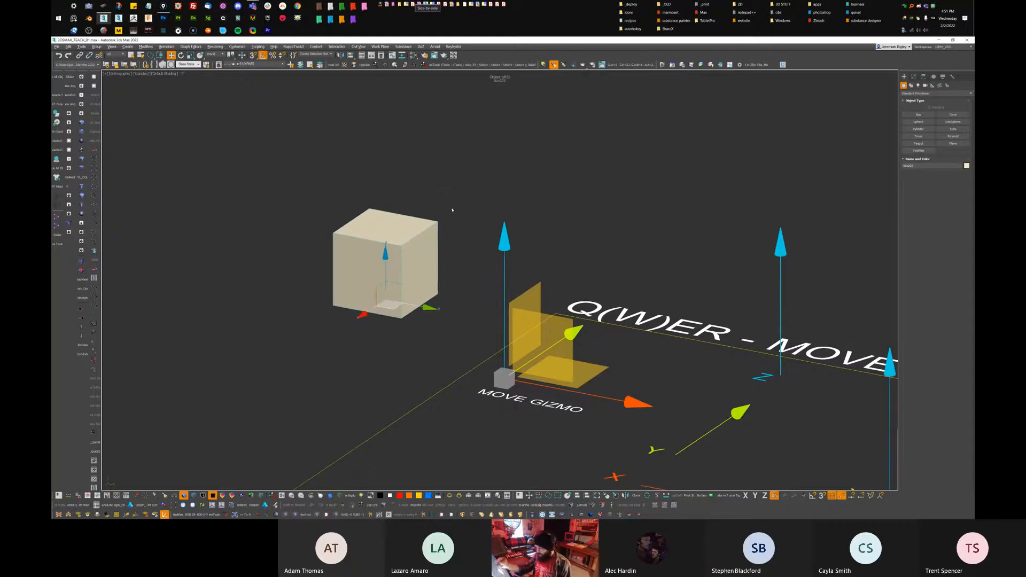
Try moving the cream box with its gizmo handles from different angles, and undo the last move
drag(384, 258, 390, 296)
alt+middle_drag(392, 309, 392, 321)
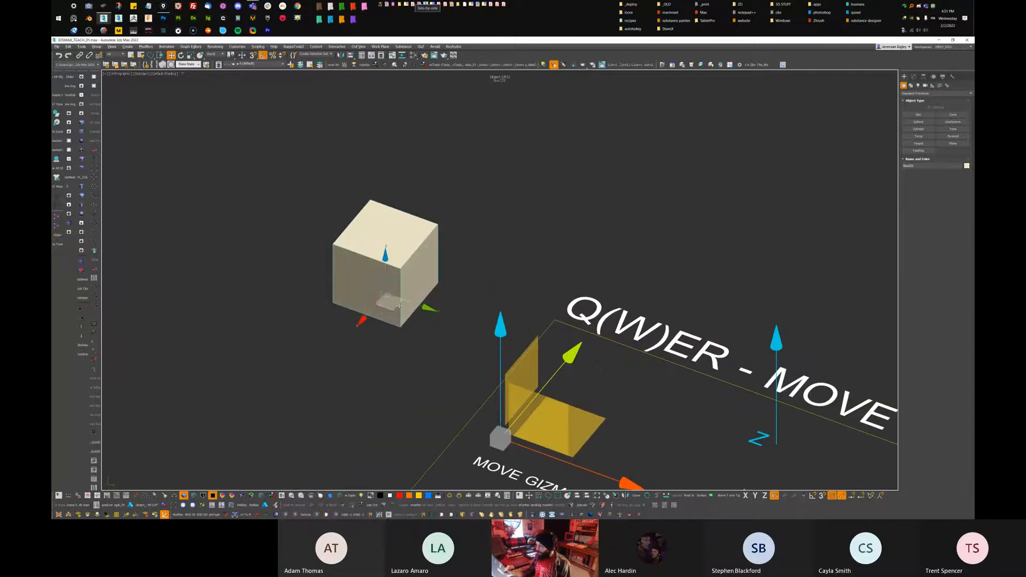
drag(392, 308, 447, 332)
alt+middle_drag(534, 334, 528, 299)
drag(460, 328, 490, 291)
key(ctrl+z)
Switch the viewport to Perspective and frame the cream box beside the MOVE GIZMO diagram
scroll(594, 269, down, 2)
key(p)
right_click(593, 270)
scroll(594, 269, up, 4)
key(z)
scroll(595, 272, down, 4)
alt+middle_drag(588, 347, 566, 332)
mouse_move(519, 324)
mouse_down()
mouse_move(514, 150)
mouse_move(542, 115)
mouse_move(553, 261)
mouse_move(508, 115)
mouse_move(481, 278)
mouse_move(517, 176)
mouse_move(505, 300)
mouse_move(514, 312)
mouse_up()
scroll(573, 294, up, 5)
mouse_move(573, 295)
alt+middle_down()
mouse_move(623, 297)
mouse_move(588, 304)
alt+middle_up()
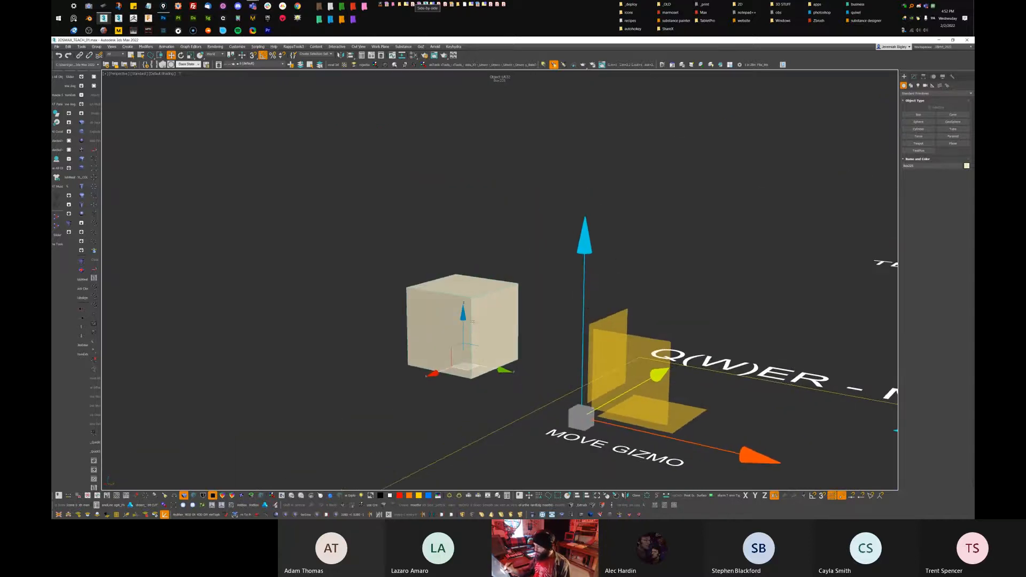
Move the cream box freely with its gizmo, and delete it
drag(468, 369, 477, 347)
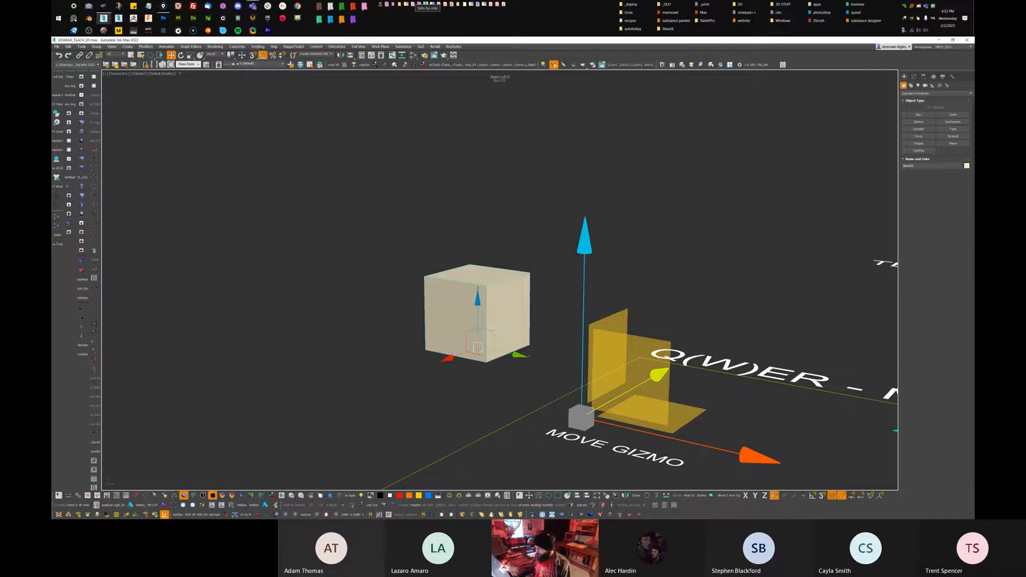
drag(480, 285, 523, 362)
alt+middle_drag(515, 245, 658, 273)
key(Delete)
Select everything in the Q(W)ER - MOVE TOOL section and hide it, undoing and redoing the hiding once
middle_drag(792, 298, 547, 229)
alt+middle_drag(547, 230, 617, 197)
middle_drag(617, 198, 700, 160)
ctrl+alt+middle_drag(700, 161, 648, 235)
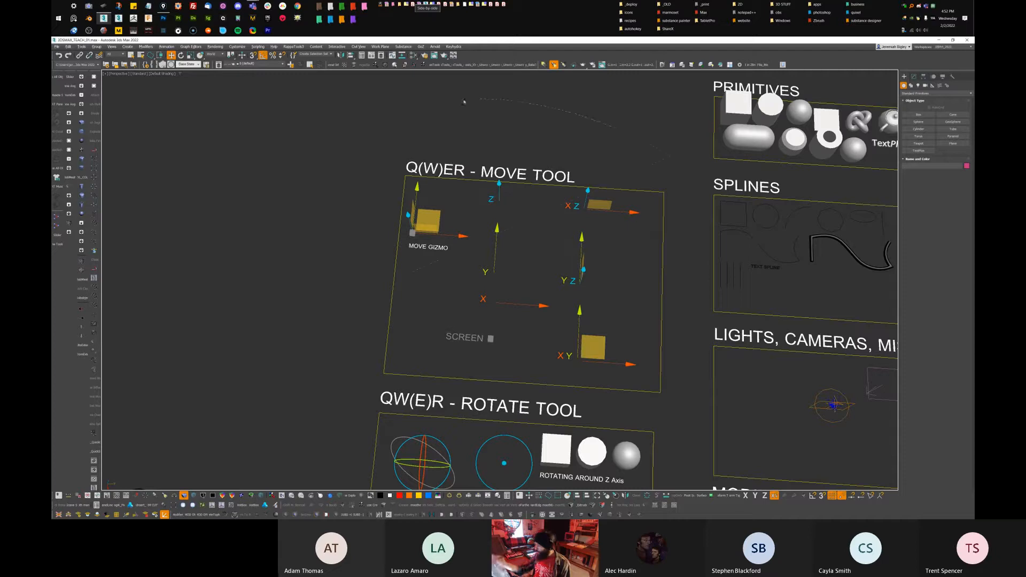
drag(674, 386, 677, 388)
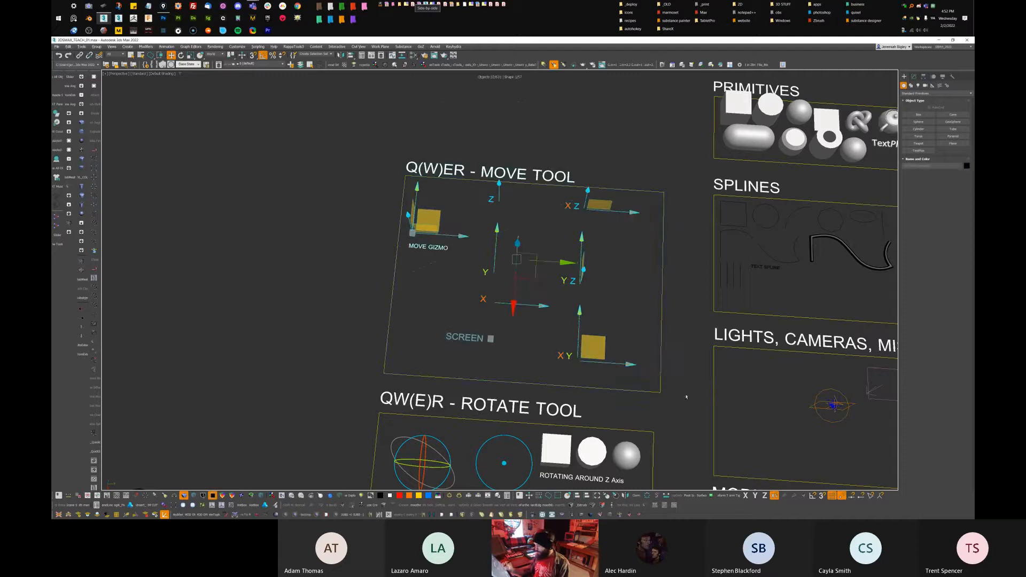
middle_drag(601, 303, 601, 309)
right_click(605, 297)
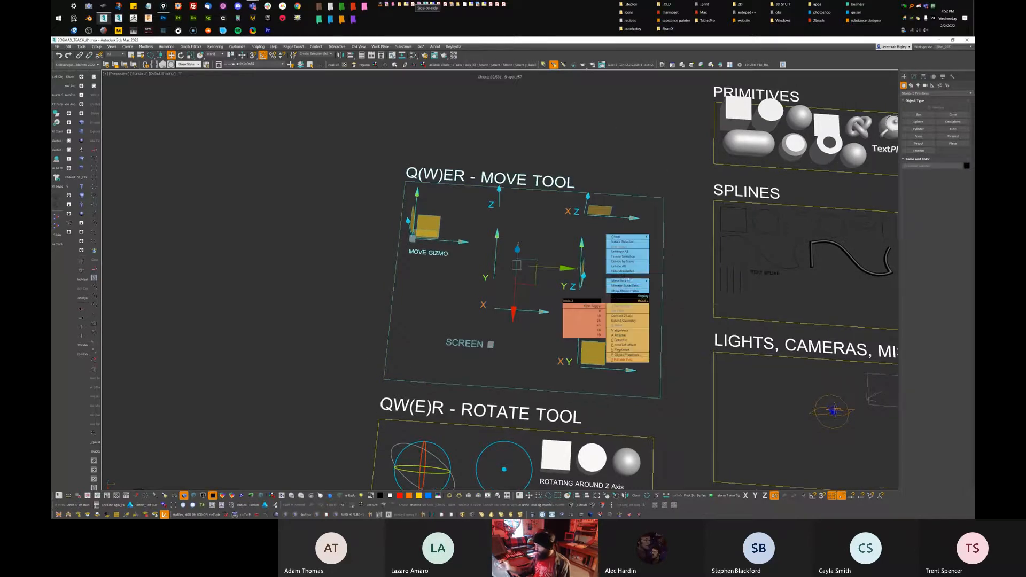
click(623, 273)
alt+middle_drag(657, 295, 660, 185)
key(ctrl+z)
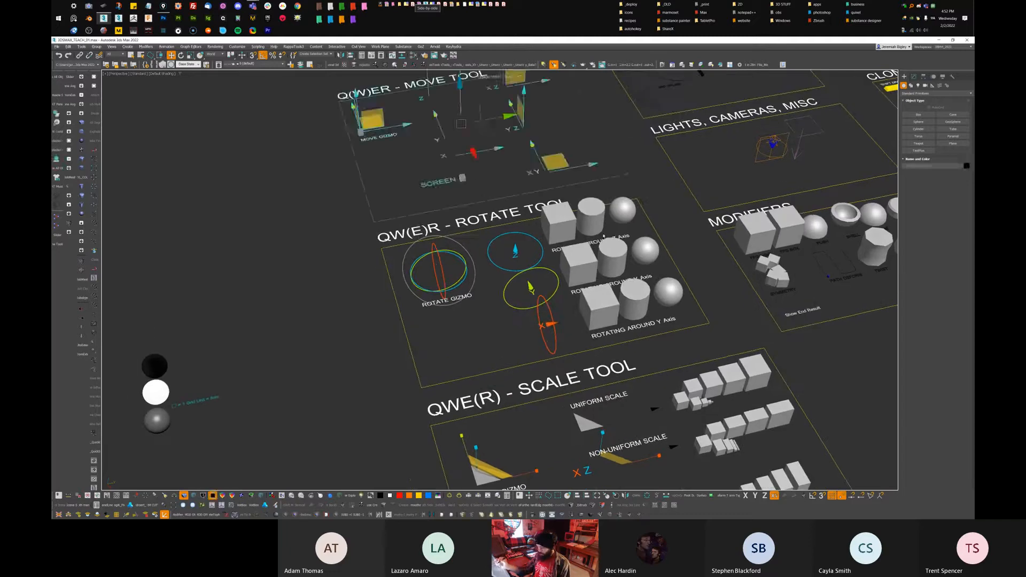
key(ctrl+y)
middle_drag(603, 239, 605, 245)
click(605, 244)
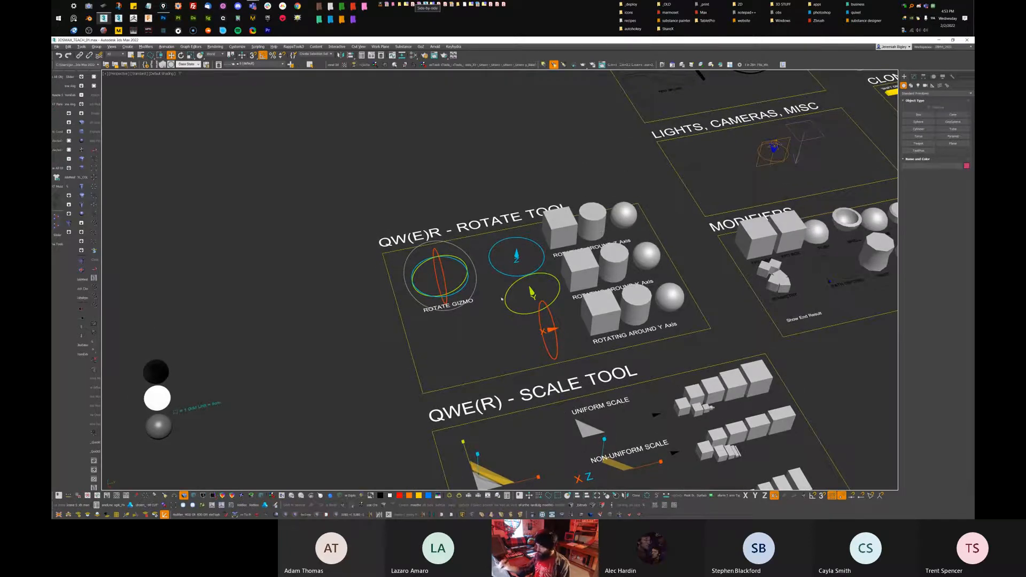
Create a box in the QW(E)R - ROTATE TOOL section, move it into the empty space beside the section, and show its modifier settings
drag(517, 258, 509, 268)
drag(517, 221, 517, 193)
right_click(516, 193)
drag(539, 266, 316, 271)
alt+middle_drag(317, 270, 470, 321)
ctrl+alt+middle_drag(470, 320, 496, 290)
key(1)
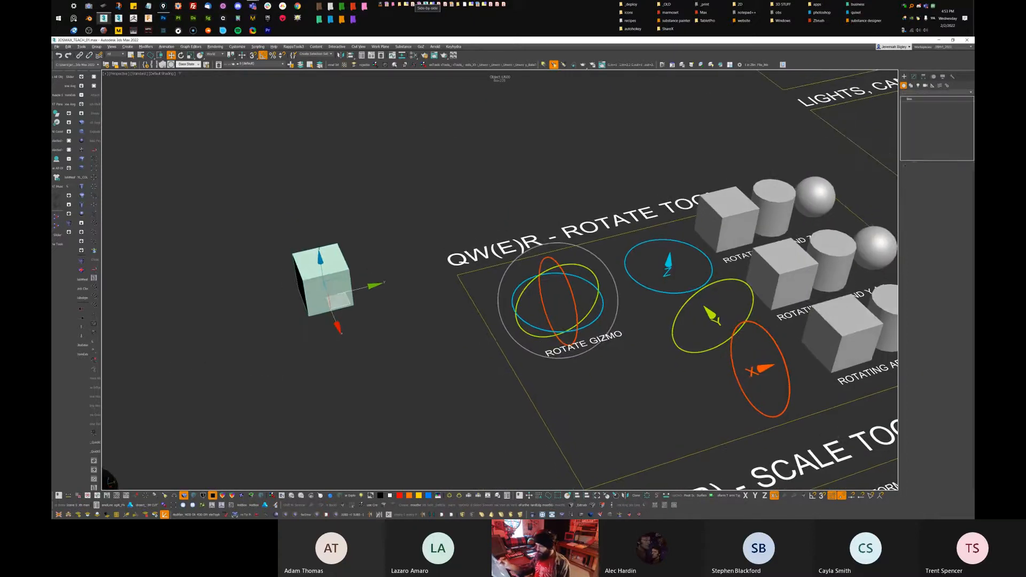
Activate the Rotate tool for the mint-green box, deselecting and reselecting the box
middle_drag(578, 253, 585, 270)
key(ctrl+z)
key(ctrl+y)
key(e)
alt+middle_drag(376, 366, 413, 397)
click(413, 396)
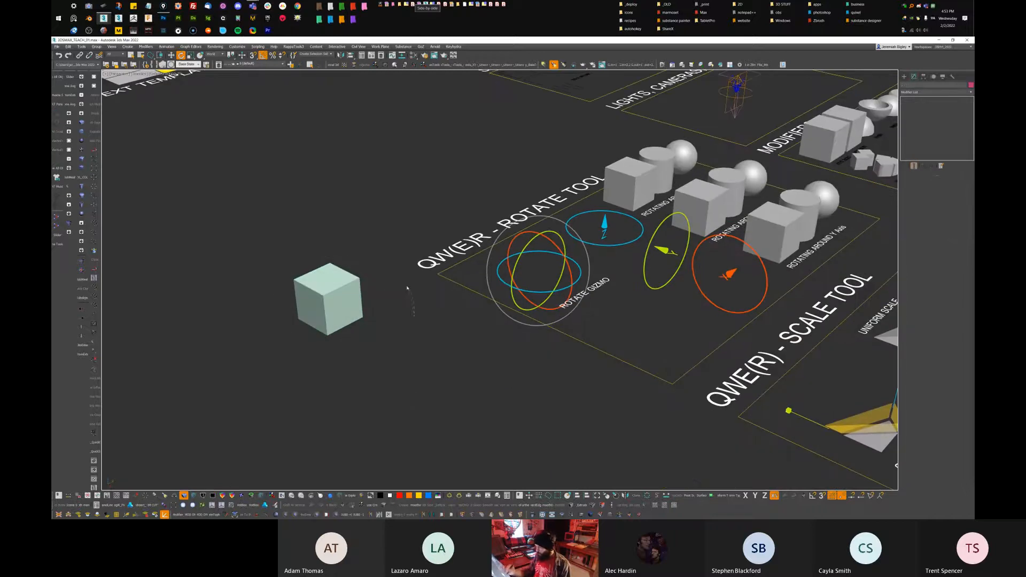
click(343, 304)
Try rotating the mint-green box with its rotate gizmo, and restore its upright orientation
drag(349, 340, 373, 340)
middle_drag(422, 326, 459, 314)
scroll(459, 314, up, 3)
mouse_move(388, 311)
mouse_down()
mouse_move(516, 418)
mouse_move(616, 249)
mouse_up()
drag(513, 205, 513, 204)
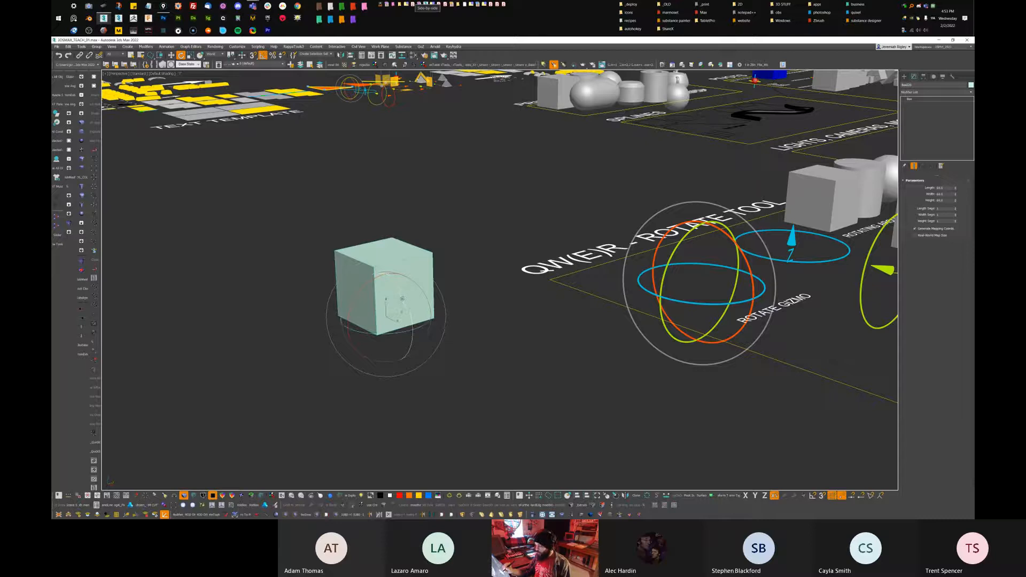
mouse_move(412, 289)
mouse_down()
mouse_move(424, 257)
mouse_move(409, 197)
mouse_move(525, 361)
mouse_up()
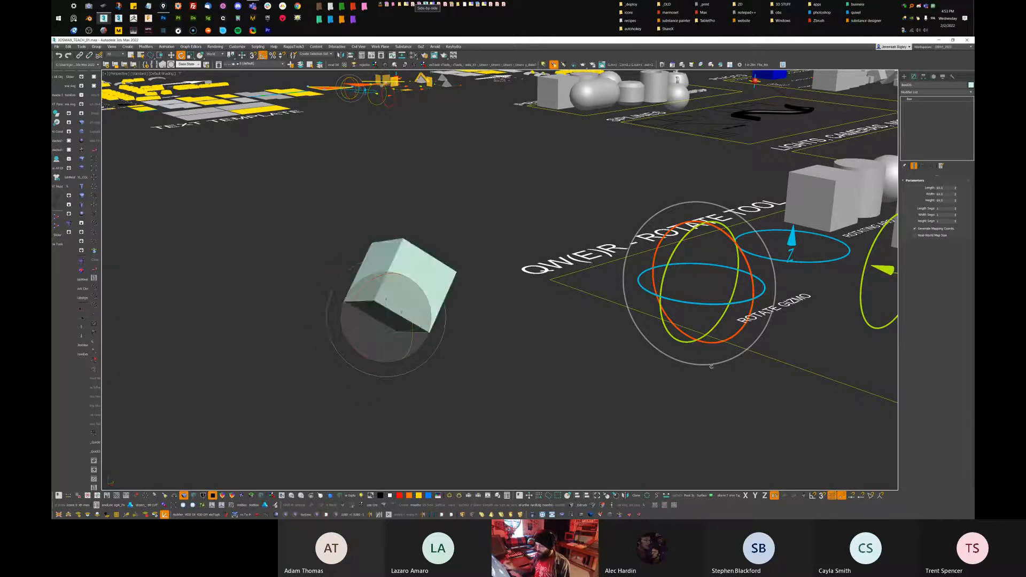
drag(265, 284, 381, 425)
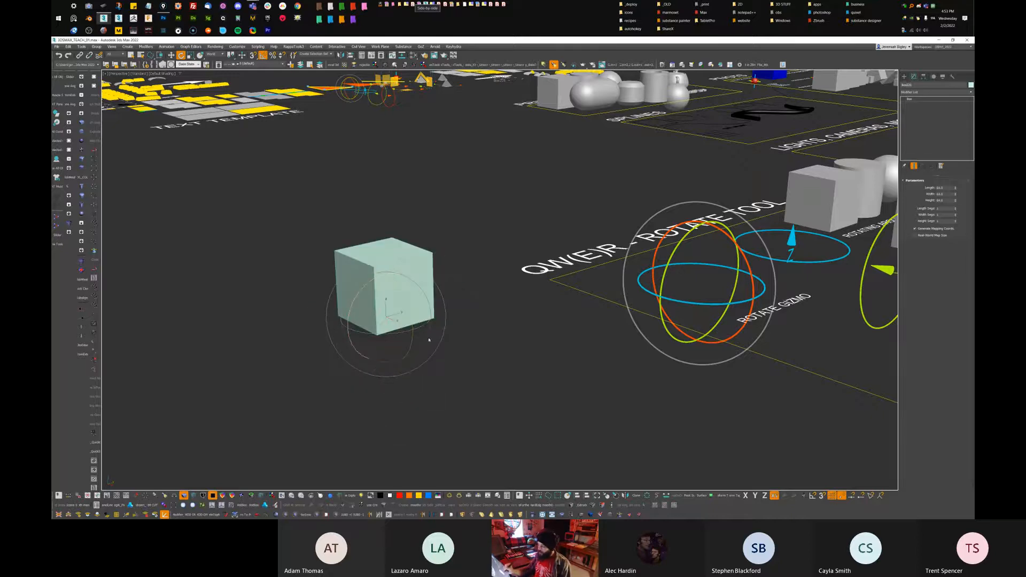
Try rotating the mint-green box with the gizmo's outer screen ring, and undo the rotation
drag(444, 325, 448, 351)
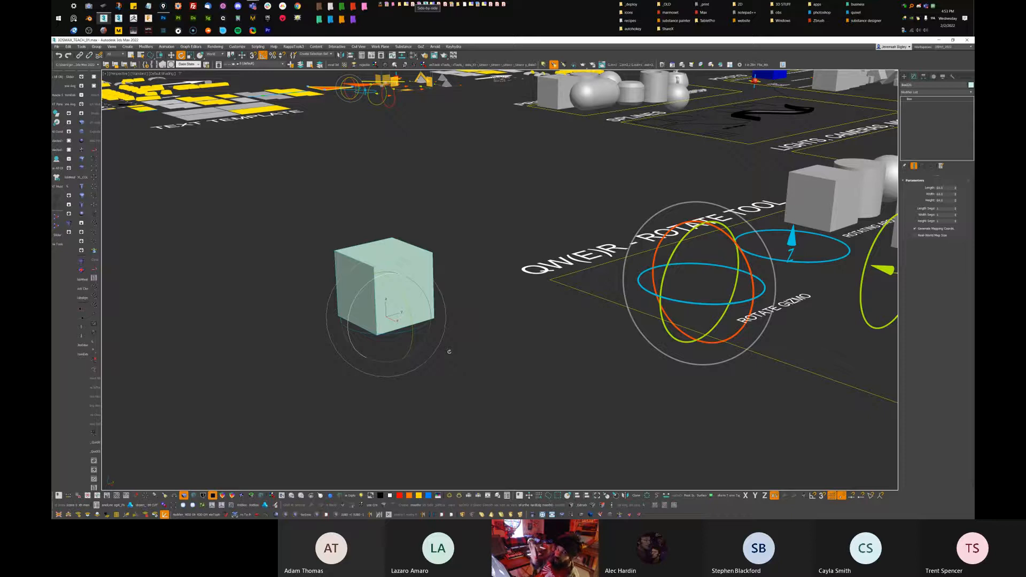
drag(444, 310, 464, 321)
key(ctrl+z)
Try rotating the mint-green box from different viewing angles, and undo the rotations
alt+middle_drag(589, 267, 588, 278)
drag(419, 290, 460, 332)
alt+middle_drag(459, 332, 450, 350)
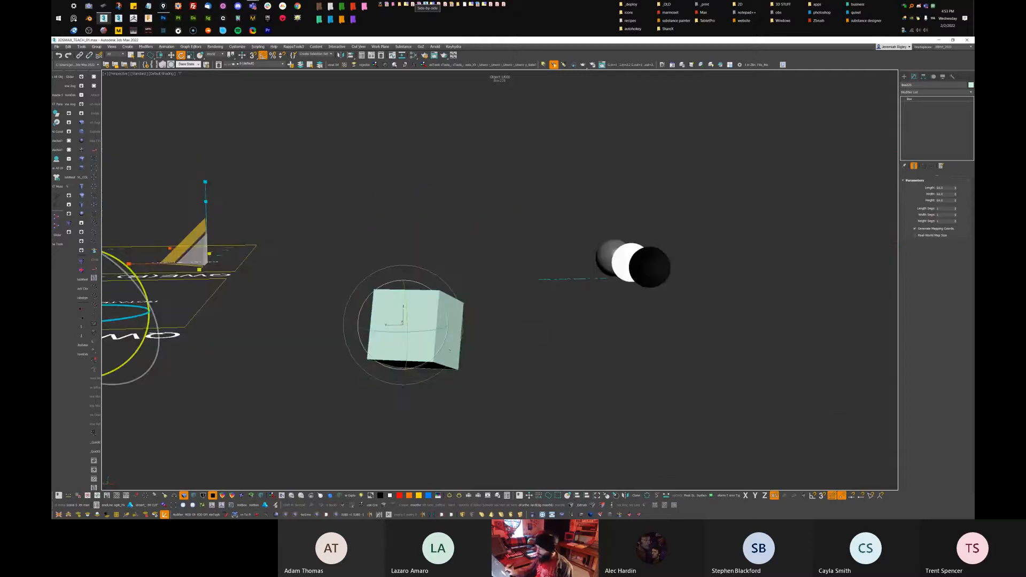
drag(447, 365, 464, 289)
alt+middle_drag(463, 288, 480, 306)
key(ctrl+z)
key(ctrl+z)
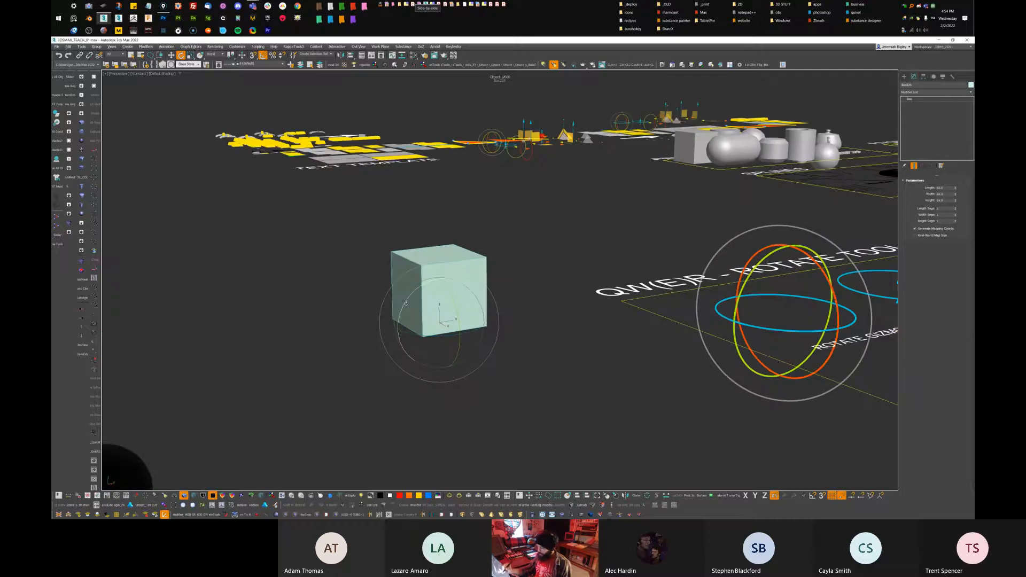
drag(405, 303, 403, 309)
alt+middle_drag(505, 321, 658, 283)
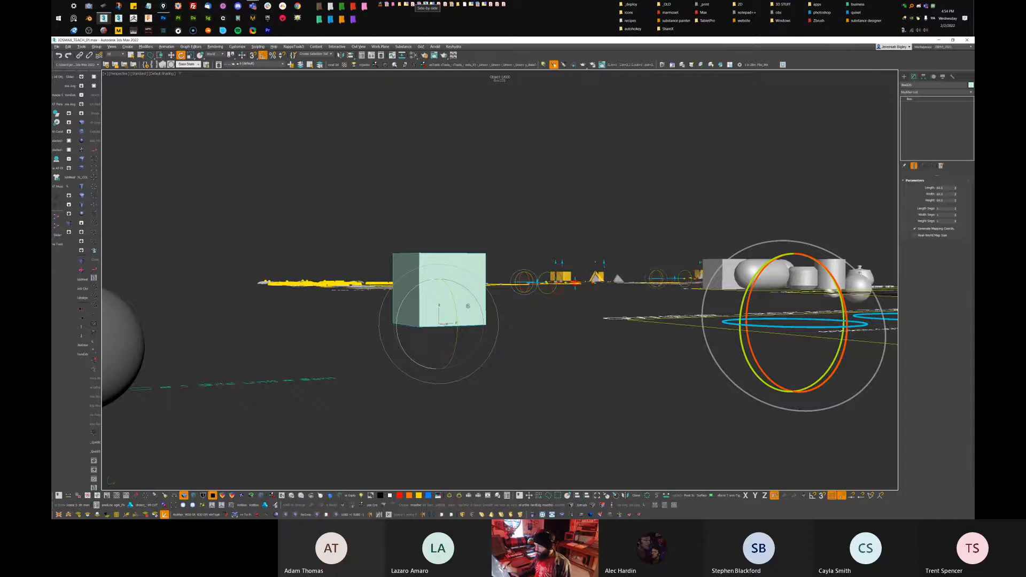
Delete the pale green demonstration box standing near the rotate tool section
alt+middle_drag(468, 306, 473, 364)
click(507, 386)
drag(473, 257, 500, 261)
middle_drag(664, 379, 424, 394)
scroll(477, 444, down, 4)
mouse_move(887, 366)
middle_down()
mouse_move(713, 327)
mouse_move(693, 357)
middle_up()
middle_drag(599, 379, 674, 341)
key(Delete)
Select the entire QW(E)R - Rotate Tool section, including its title, gizmos and sample objects, and delete it
scroll(662, 291, down, 4)
mouse_move(662, 292)
middle_down()
mouse_move(703, 310)
mouse_move(550, 203)
middle_up()
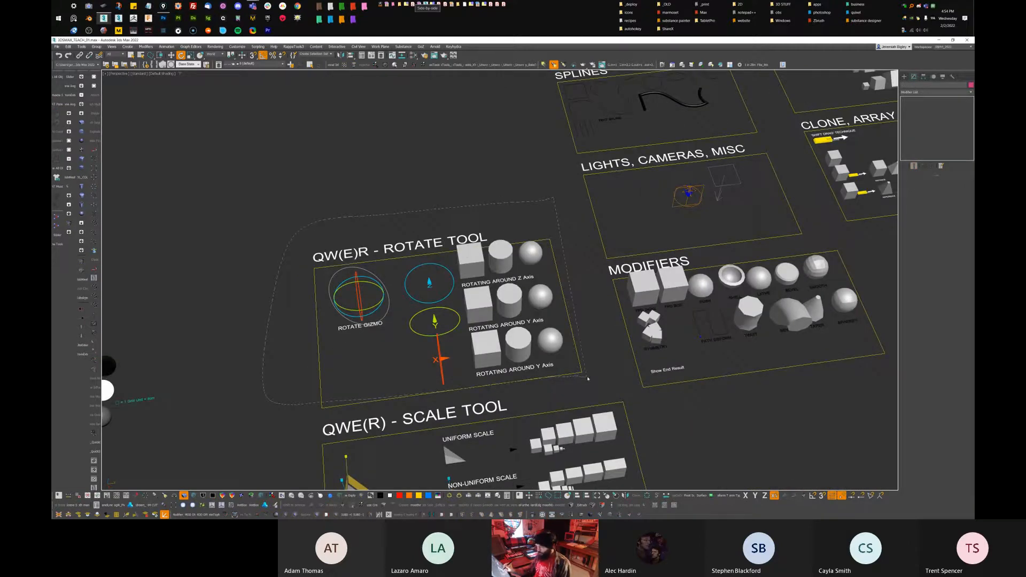
drag(589, 380, 590, 381)
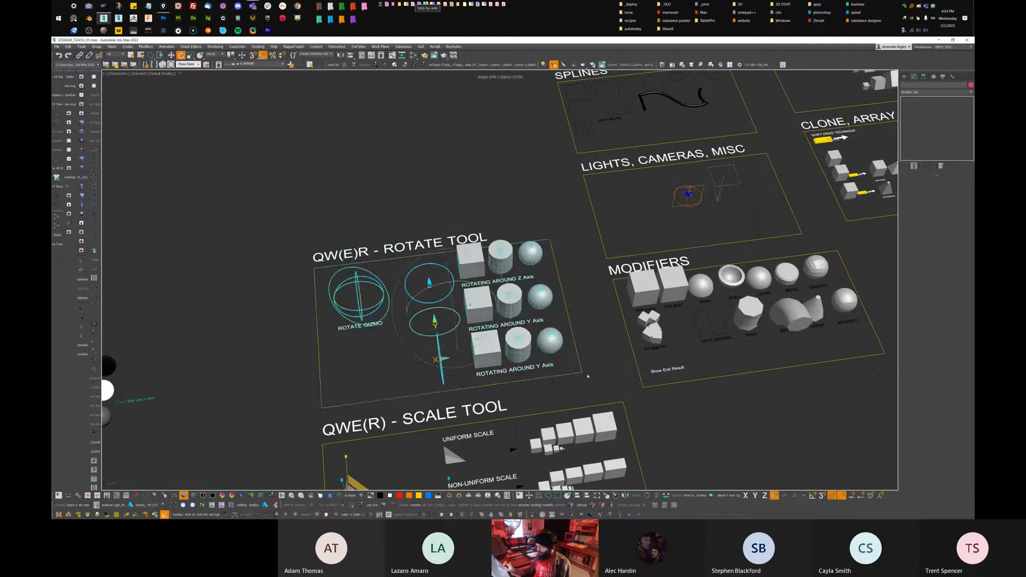
key(Delete)
middle_drag(590, 381, 607, 219)
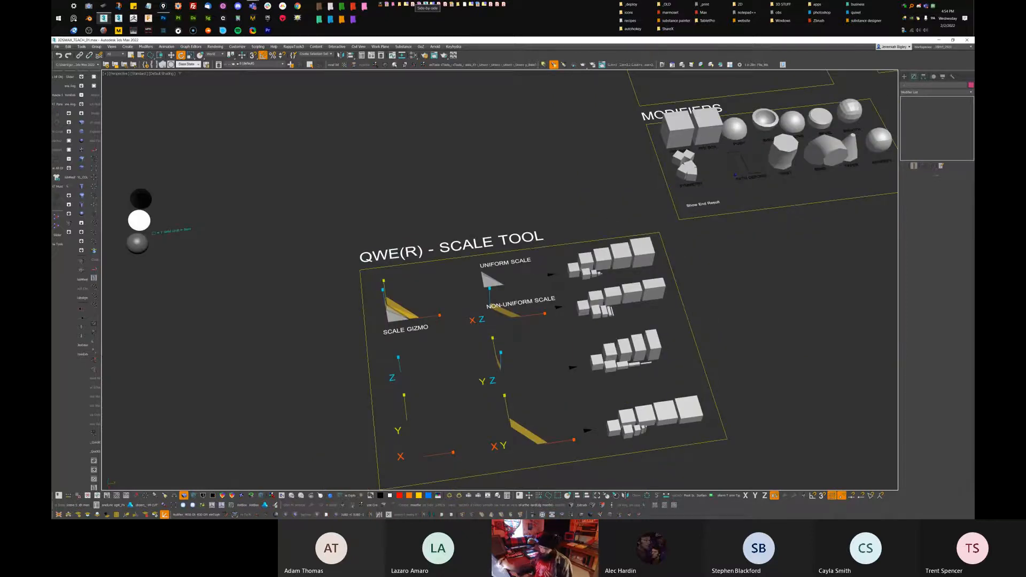
Select a box in the scale tool section and move it away from its row
mouse_move(536, 276)
middle_down()
mouse_move(518, 277)
mouse_move(550, 262)
mouse_move(547, 288)
middle_up()
scroll(518, 278, up, 3)
click(608, 248)
key(z)
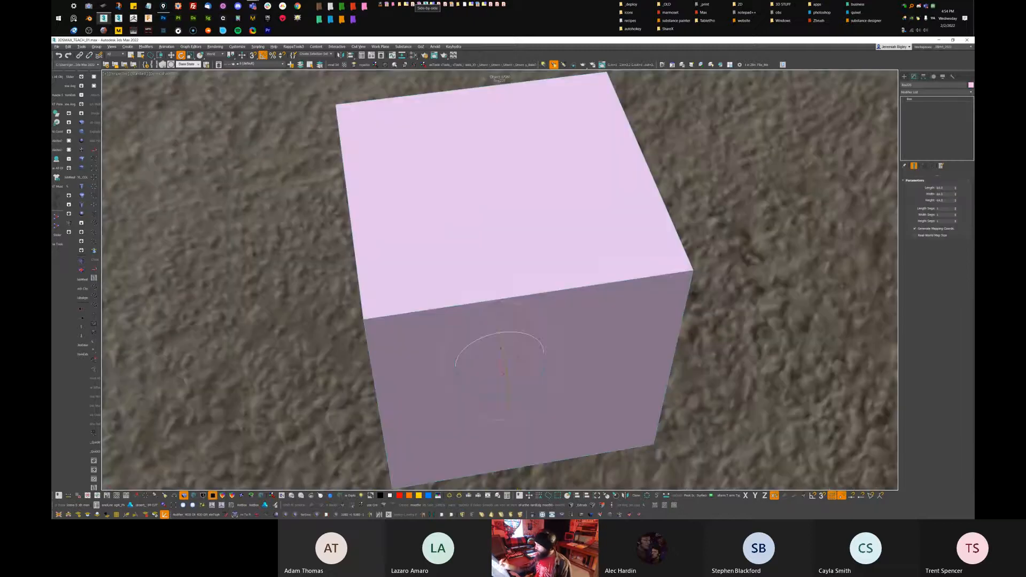
scroll(561, 331, down, 8)
alt+middle_drag(561, 336, 489, 322)
scroll(496, 320, down, 4)
middle_drag(617, 281, 566, 369)
key(w)
drag(477, 389, 484, 110)
Move the pink box to the empty area outside the scale section, beside the Scale Gizmo example
key(z)
alt+middle_drag(523, 138, 559, 223)
scroll(579, 225, down, 5)
drag(589, 205, 310, 273)
alt+middle_drag(521, 326, 529, 262)
alt+middle_drag(531, 299, 527, 342)
drag(262, 268, 266, 314)
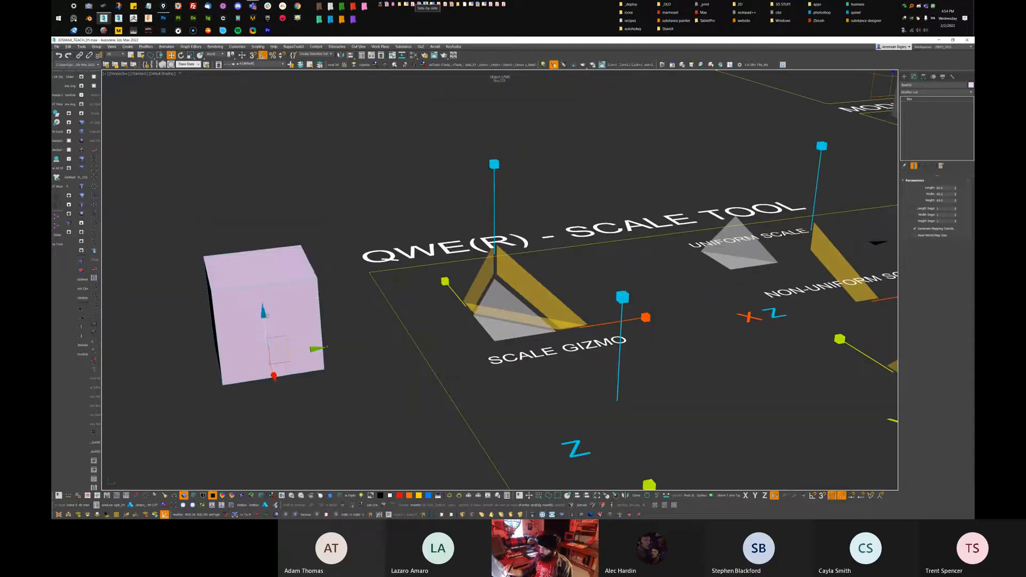
Try scaling the pink box along its Z axis only, and undo the scaling
alt+middle_drag(532, 291, 541, 362)
key(r)
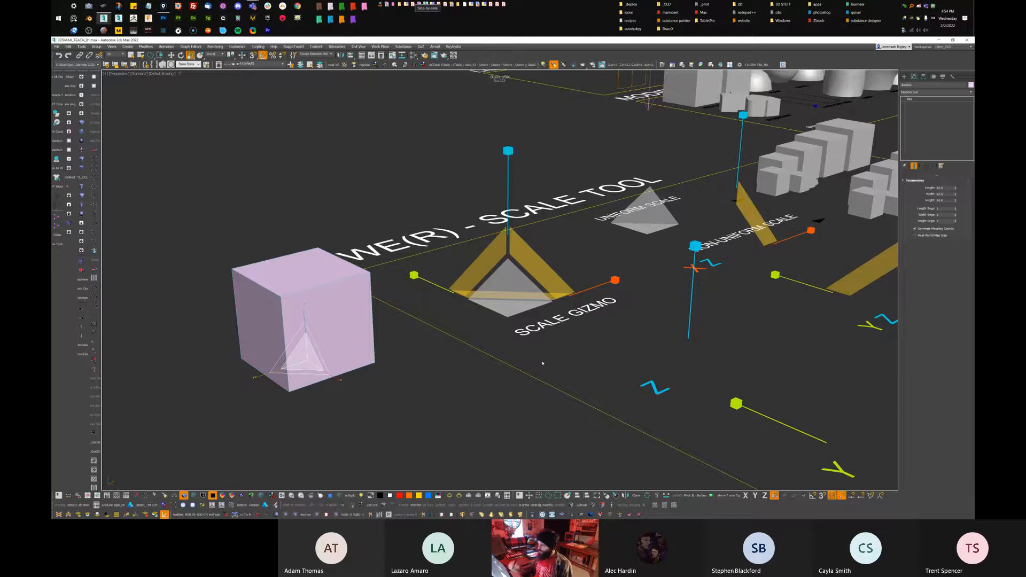
drag(306, 310, 350, 267)
key(ctrl+z)
alt+middle_drag(414, 326, 437, 355)
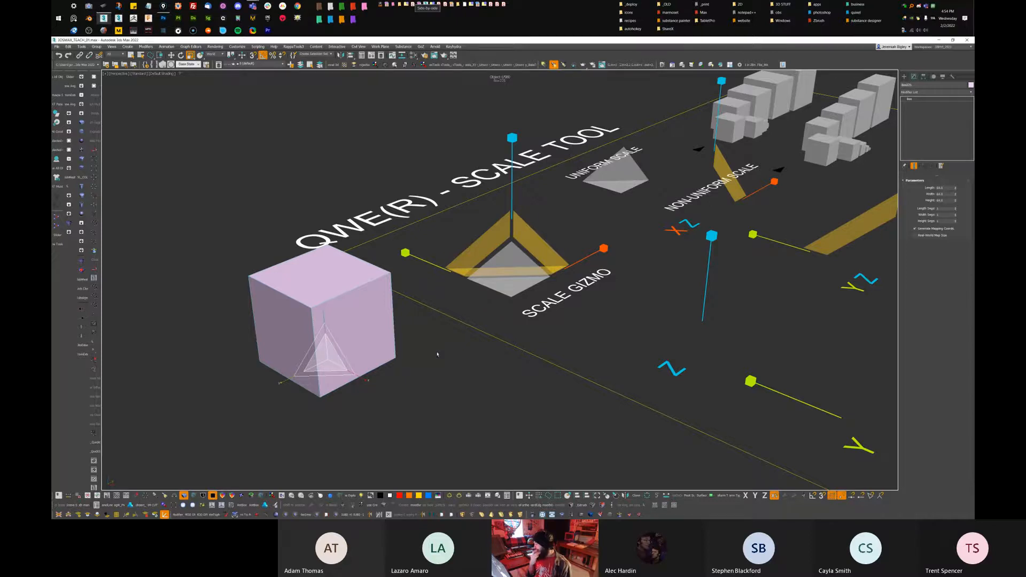
alt+middle_drag(717, 322, 648, 349)
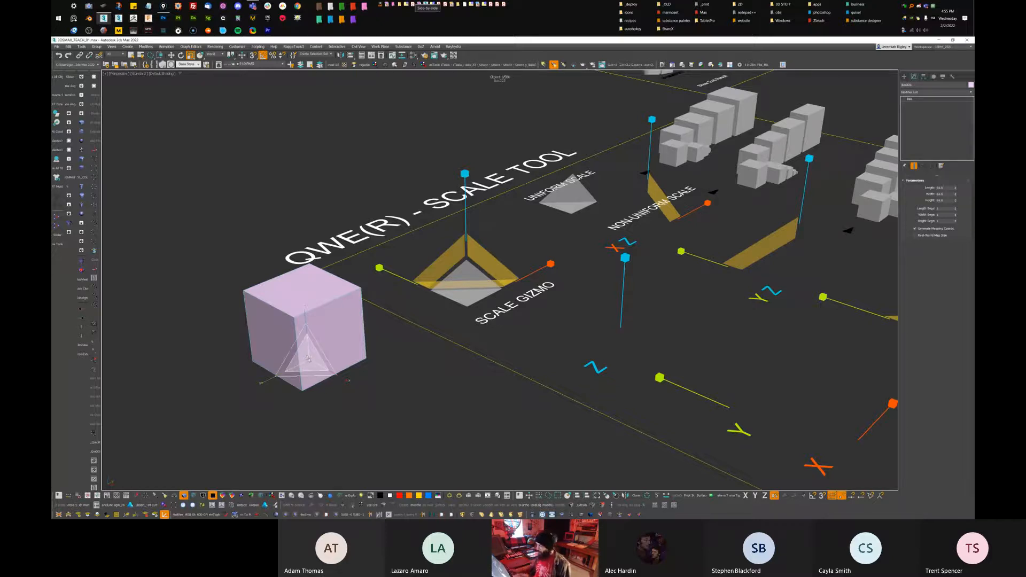
Try resizing the pink box with the Scale tool from a lower viewing angle, and undo it
middle_drag(630, 245, 689, 363)
click(647, 317)
alt+middle_drag(689, 363, 820, 270)
click(404, 309)
alt+middle_drag(405, 310, 350, 342)
drag(380, 332, 460, 250)
key(ctrl+z)
alt+middle_drag(344, 300, 381, 306)
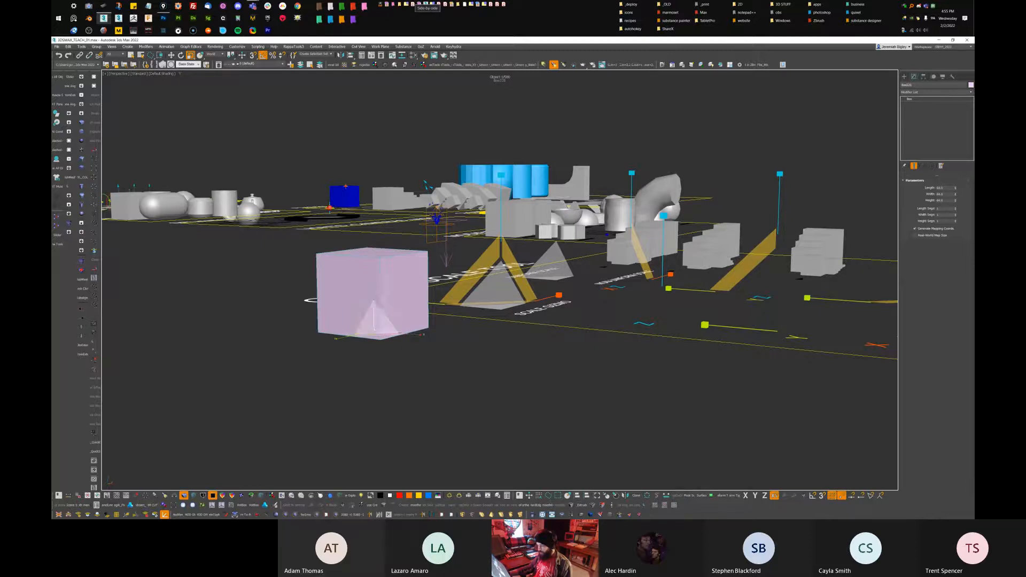
Try scaling the pink box down twice, undoing each attempt
alt+middle_drag(395, 308, 384, 316)
drag(385, 309, 385, 357)
key(ctrl+z)
alt+middle_drag(379, 315, 393, 330)
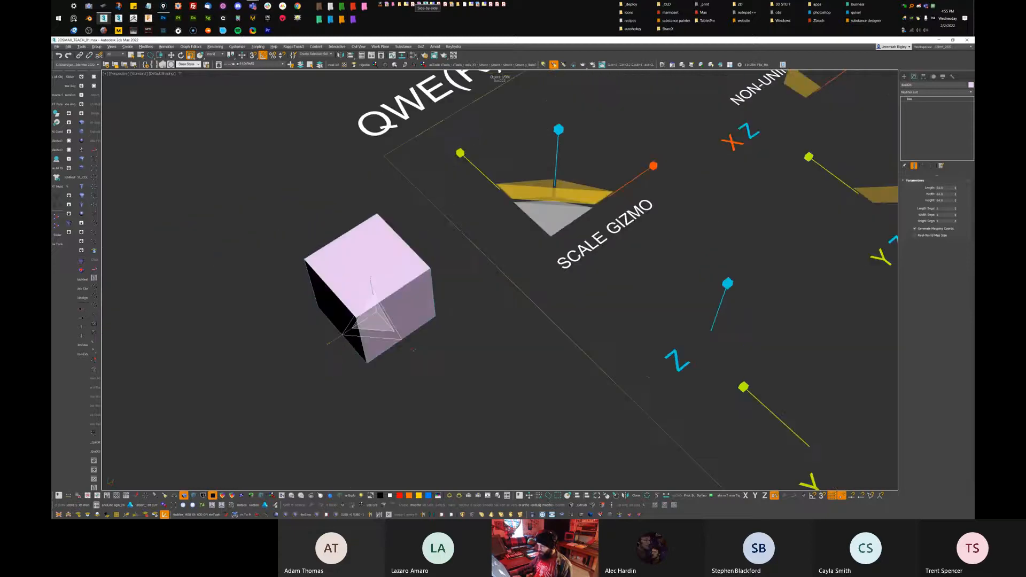
scroll(390, 340, down, 5)
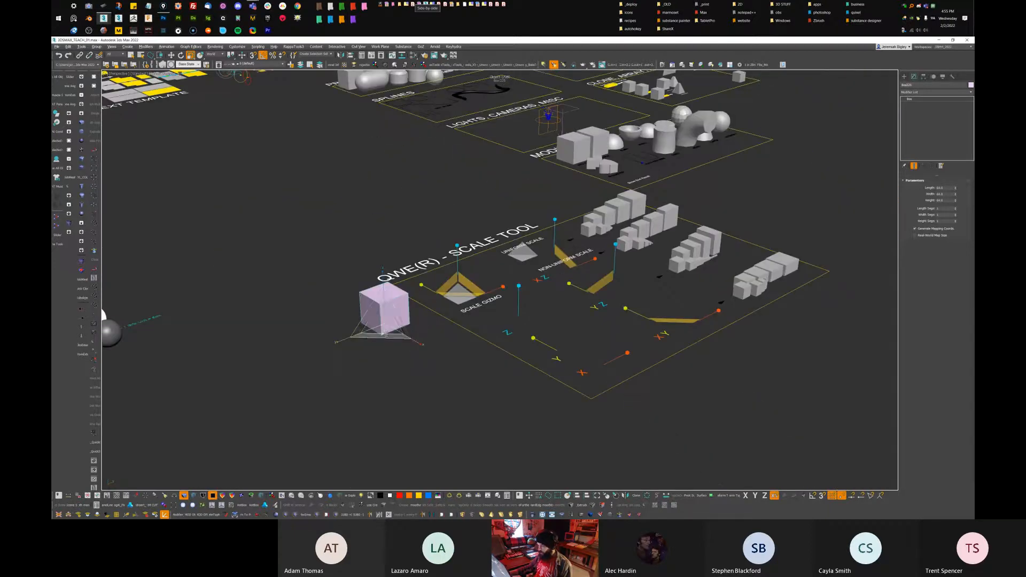
drag(385, 333, 390, 386)
key(ctrl+z)
Try stretching the pink box along Z, undo the stretch, and delete the box
drag(382, 269, 357, 220)
alt+middle_drag(555, 251, 429, 275)
key(ctrl+z)
alt+middle_drag(340, 284, 435, 251)
key(Delete)
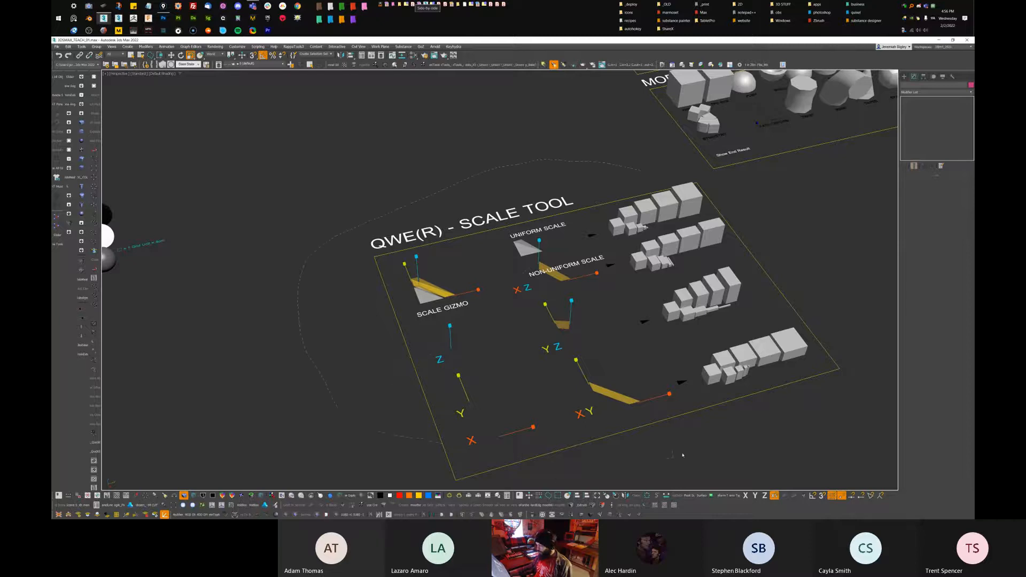
Select the entire QWE(R) - Scale Tool section with its gizmos and sample boxes and delete it
drag(387, 300, 386, 300)
mouse_move(631, 299)
middle_down()
mouse_move(497, 310)
mouse_move(694, 296)
mouse_move(625, 305)
middle_up()
mouse_move(625, 305)
middle_down()
mouse_move(497, 346)
mouse_move(390, 361)
mouse_move(373, 377)
middle_up()
key(Delete)
Bring the Primitives section into view and open the object creation commands for geometry
middle_drag(537, 168, 468, 326)
middle_drag(467, 326, 444, 271)
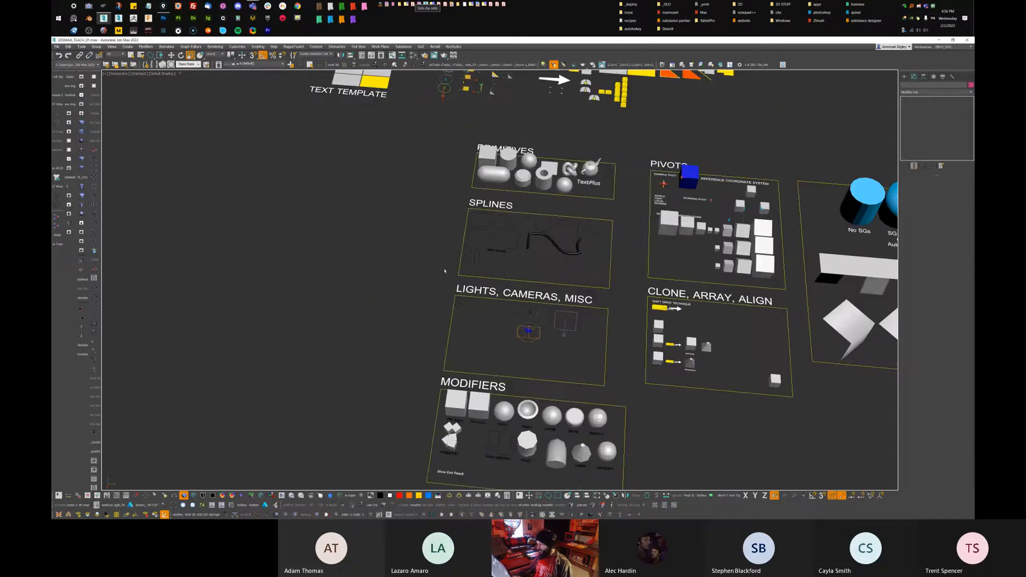
middle_drag(590, 303, 586, 423)
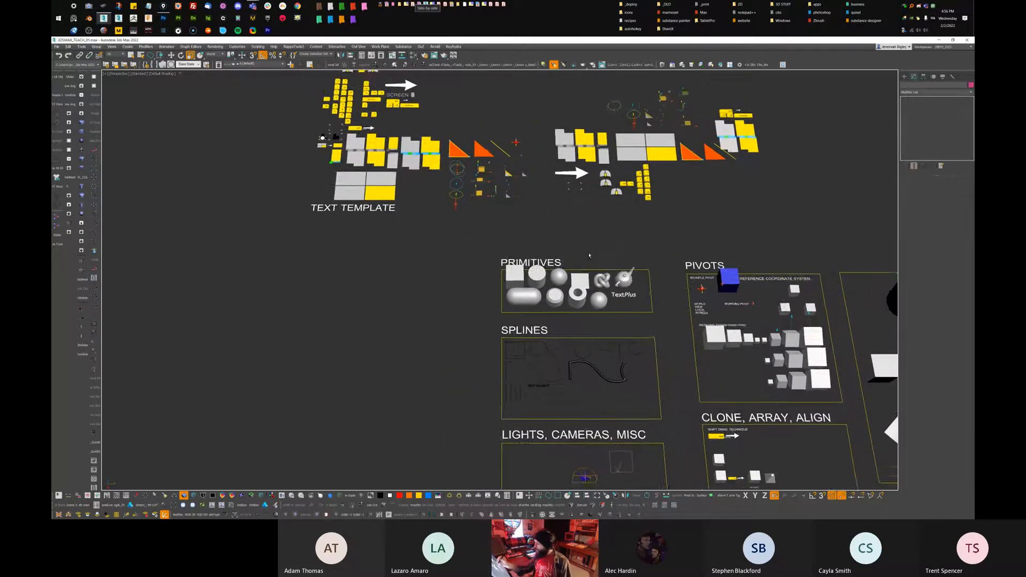
scroll(584, 243, up, 5)
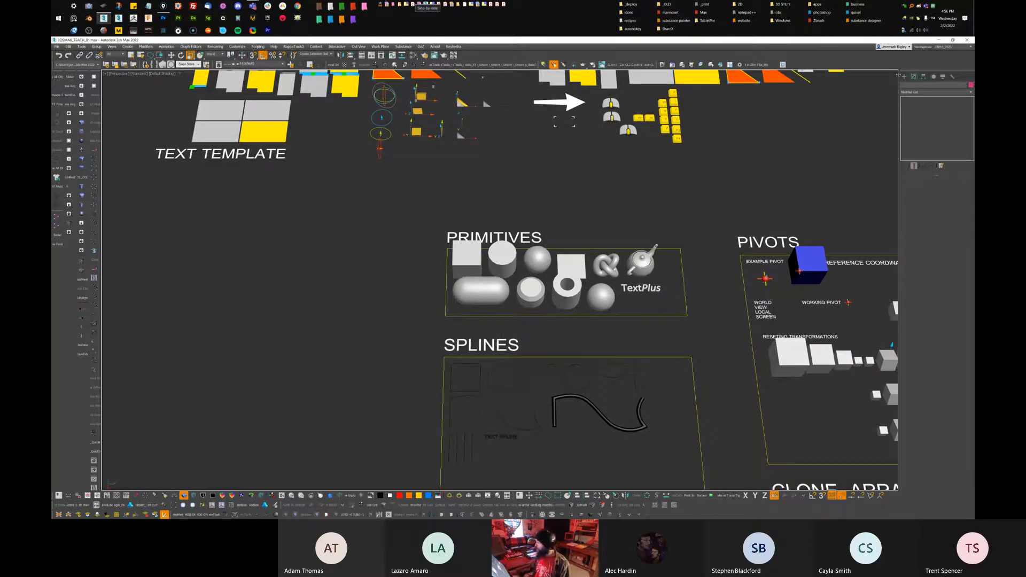
click(903, 77)
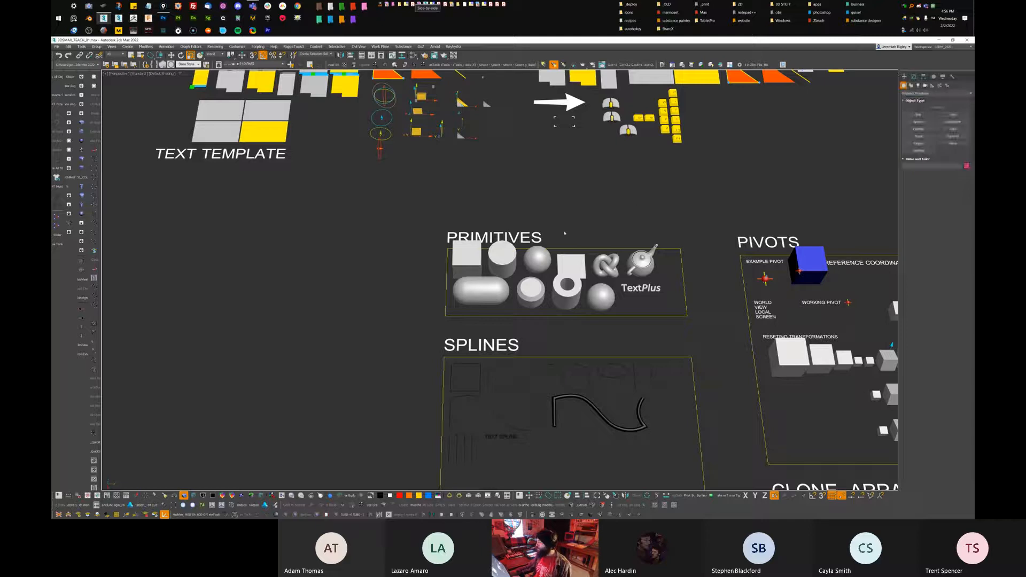
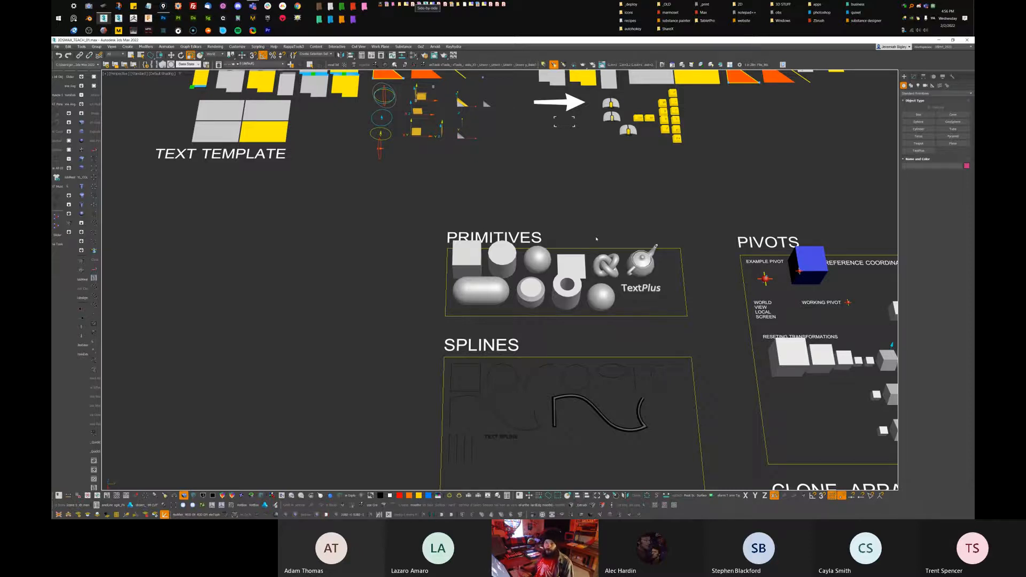
Create a box in the empty area beside the Primitives section
click(918, 114)
middle_drag(344, 264, 457, 272)
drag(477, 263, 379, 352)
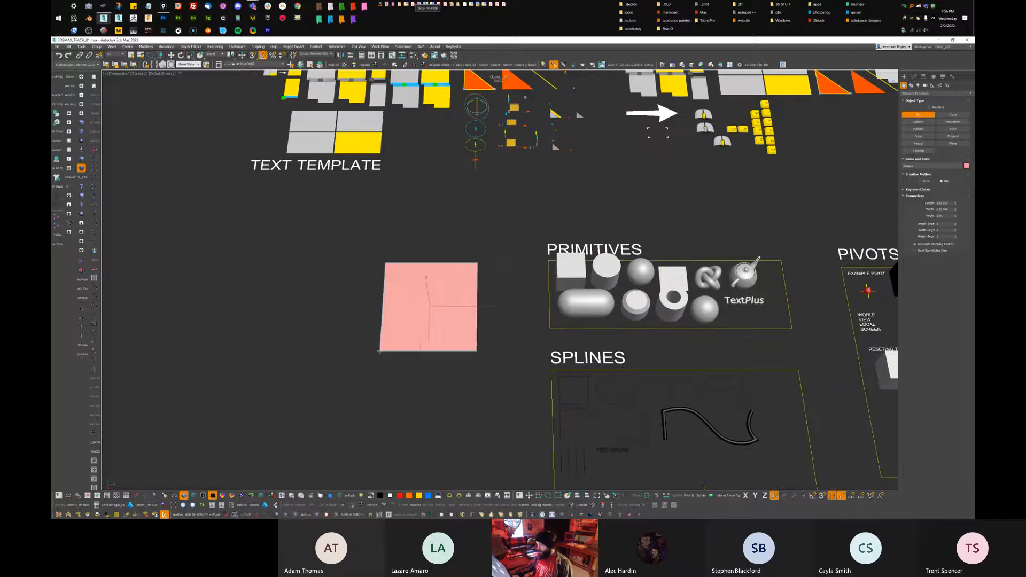
click(432, 311)
alt+middle_drag(432, 311, 485, 348)
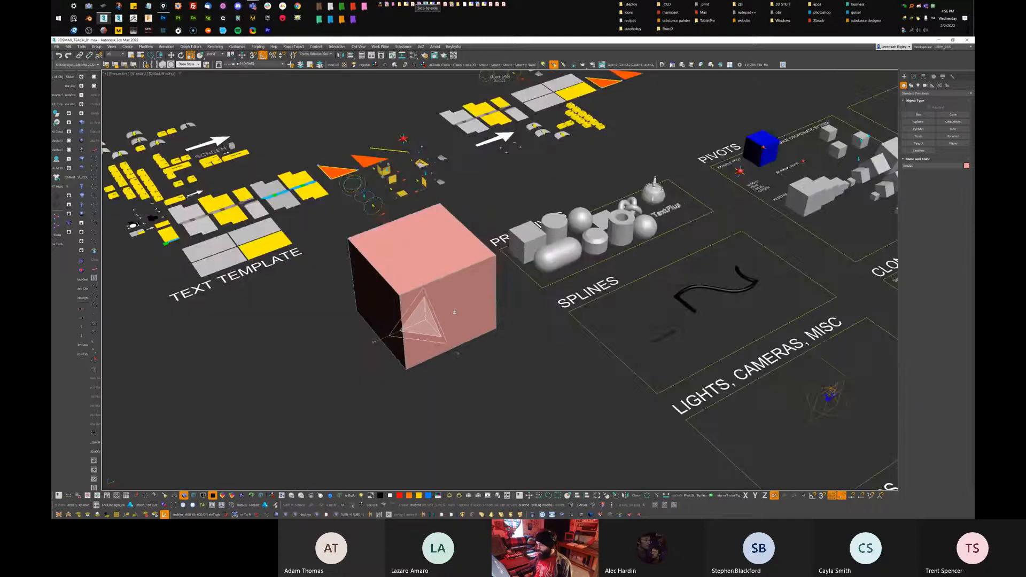
Inspect the new salmon-coloured box from closer up and delete it
scroll(454, 312, down, 3)
scroll(470, 337, up, 4)
scroll(490, 361, up, 1)
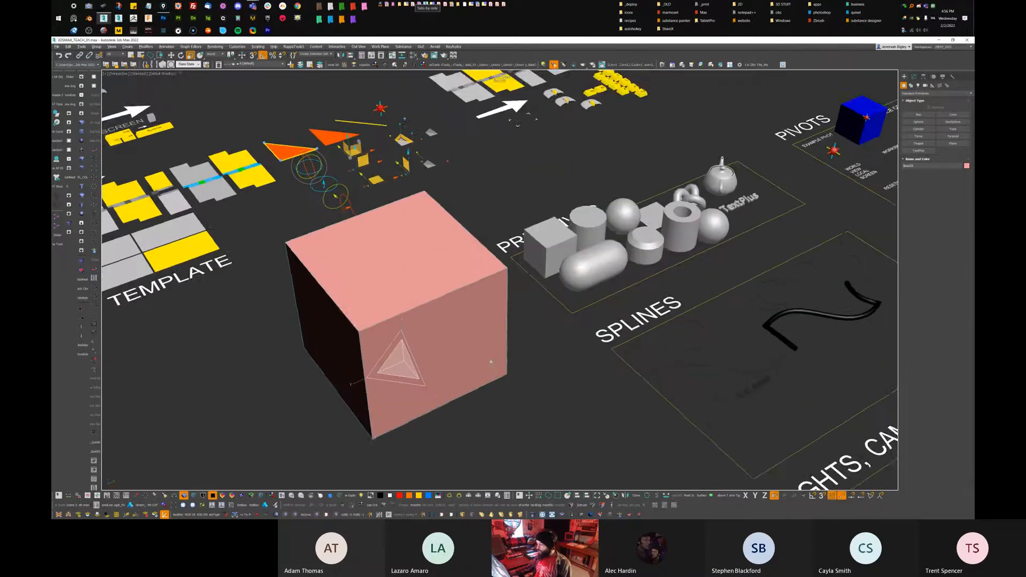
alt+middle_drag(490, 361, 489, 371)
key(Delete)
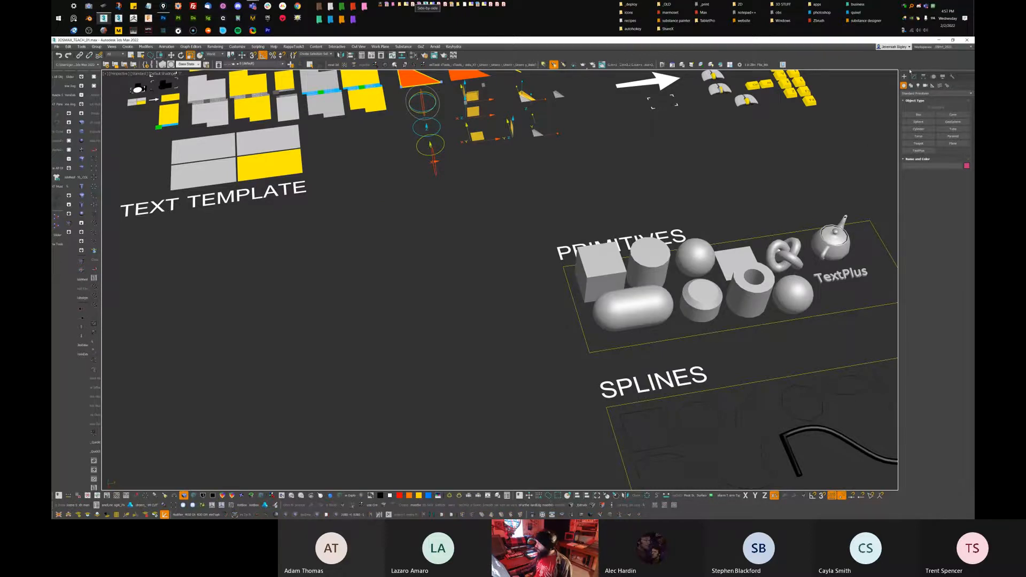
Undock the Command Panel over the viewport and go through the standard primitive types, ending on Plane
drag(909, 74, 455, 218)
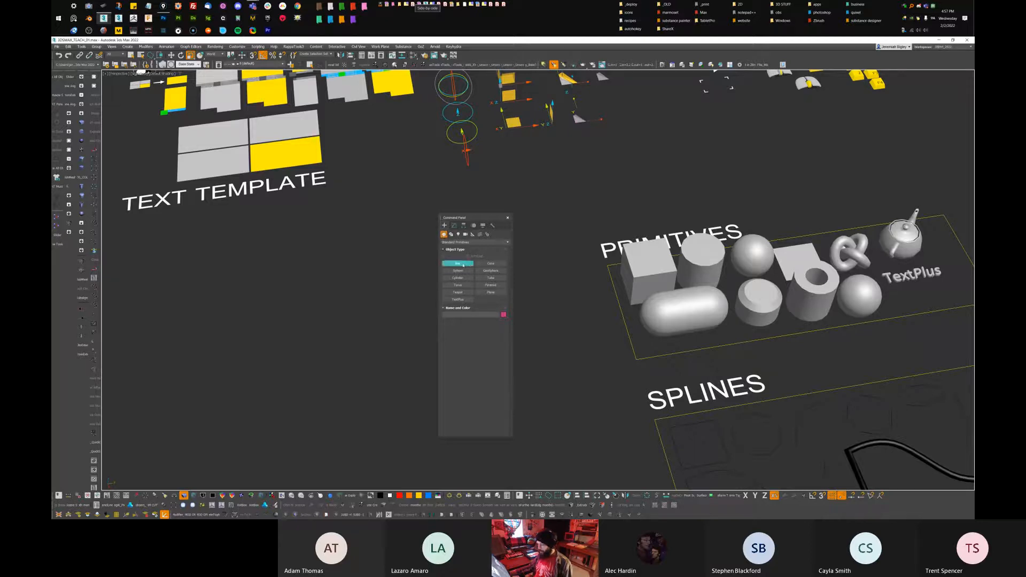
click(463, 278)
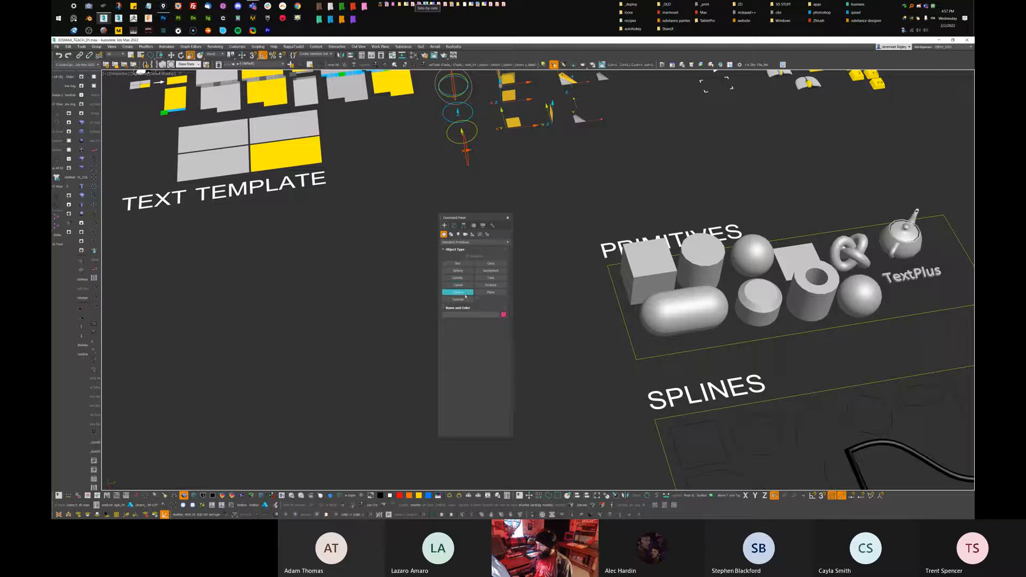
click(488, 265)
click(488, 271)
click(490, 278)
click(491, 285)
click(490, 292)
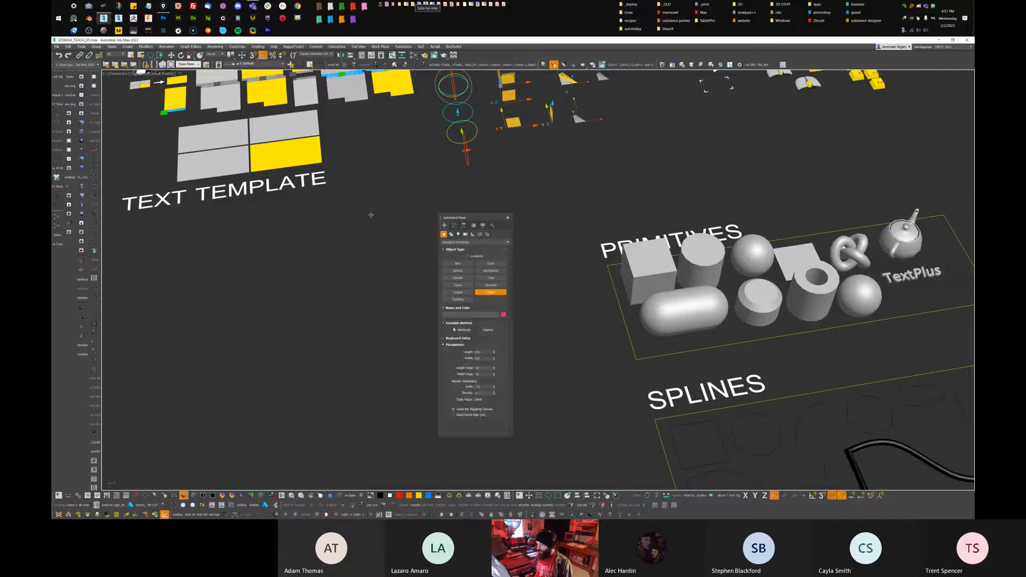
Try drawing a plane in the empty area, cancel it, and dock the Command Panel again
drag(382, 294, 316, 237)
right_click(315, 236)
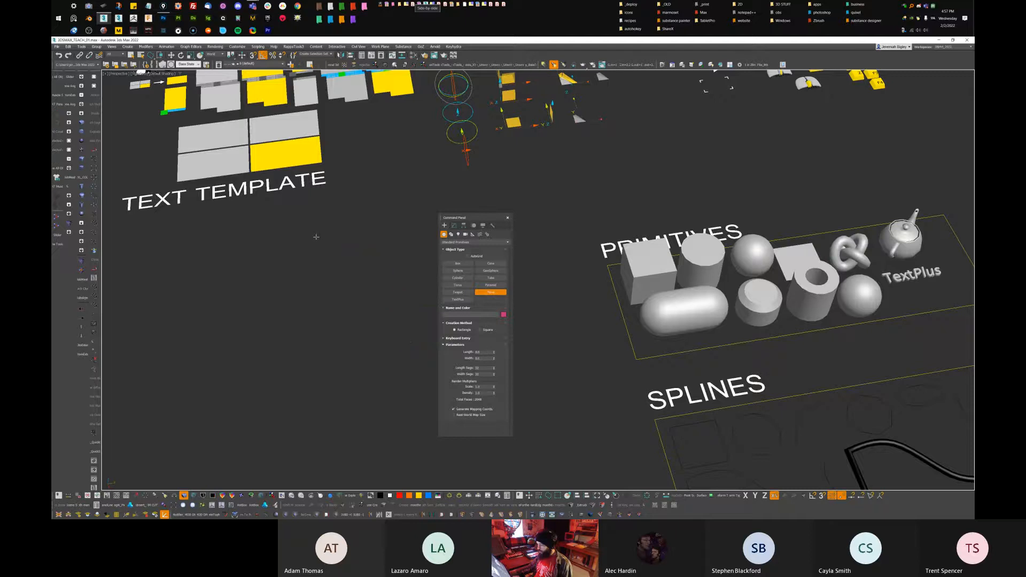
double_click(478, 221)
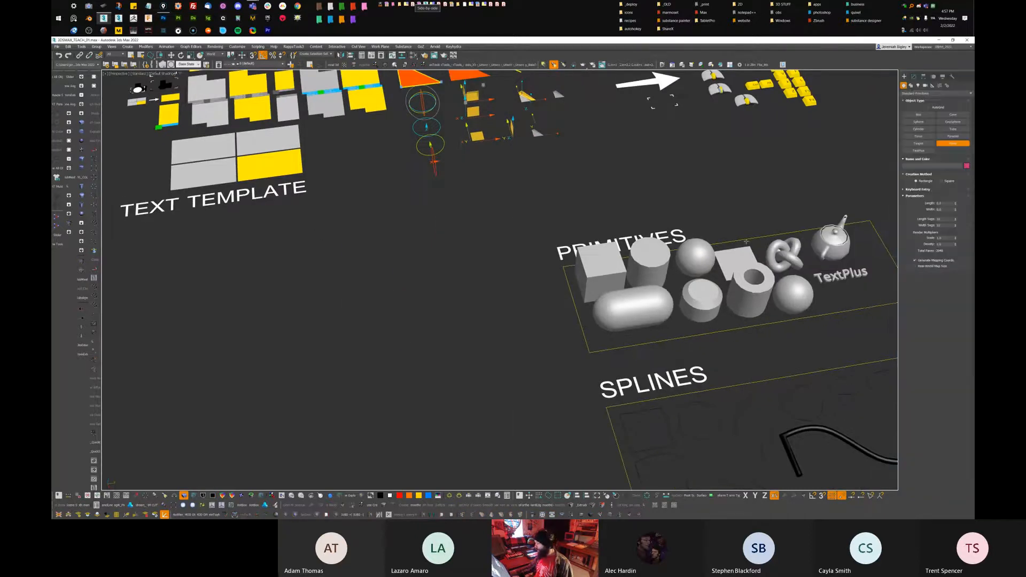
Create several cubes of different sizes beside the Primitives section, using the Box tool's Cube creation method
middle_drag(746, 241, 657, 212)
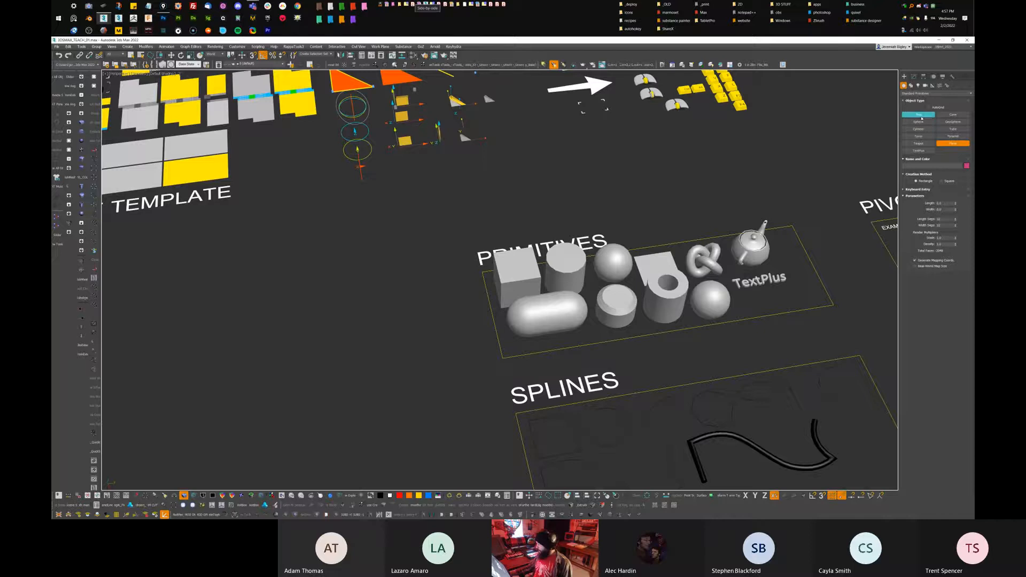
middle_drag(597, 224, 614, 215)
click(918, 115)
middle_drag(364, 240, 432, 219)
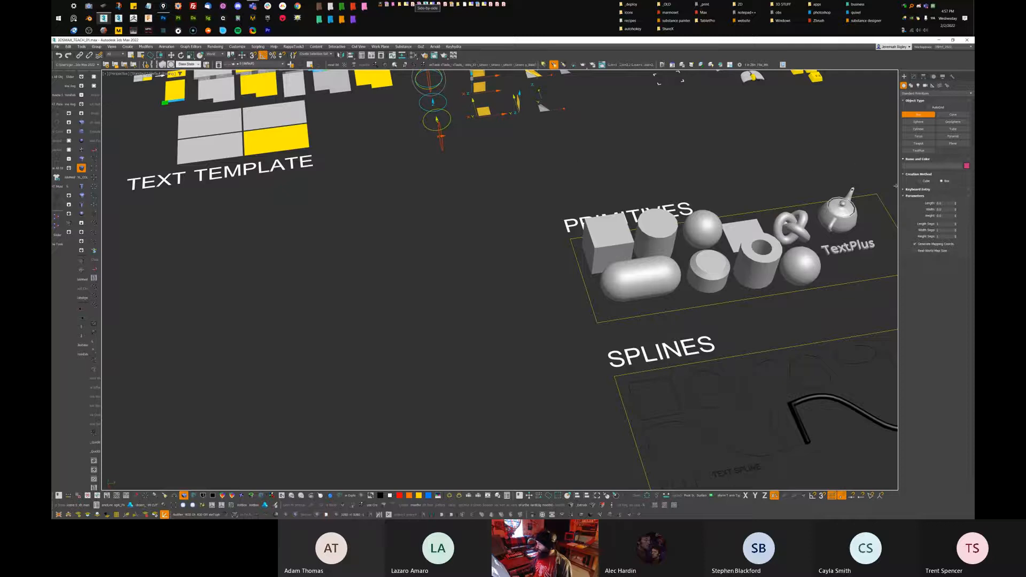
drag(477, 301, 527, 302)
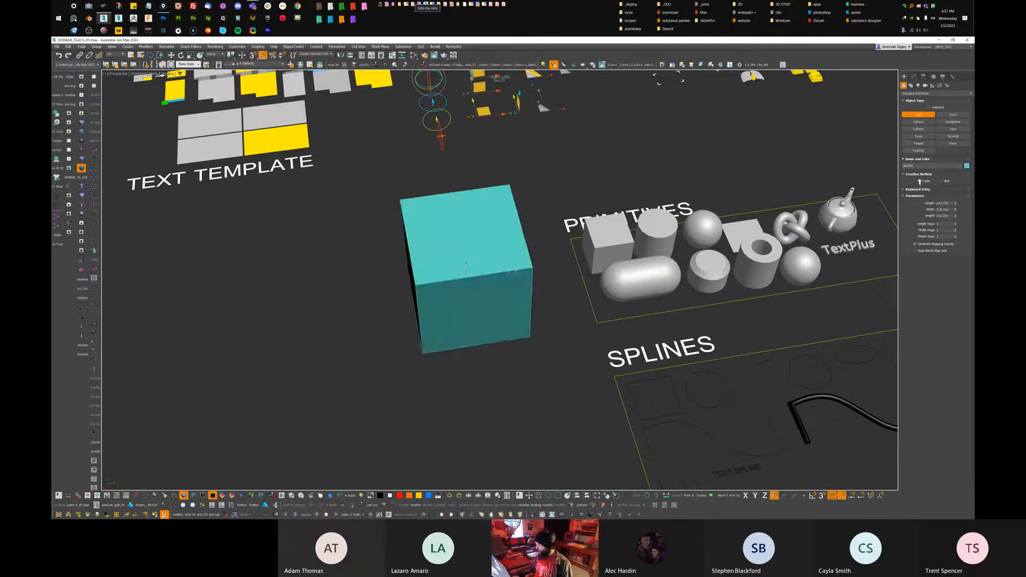
drag(372, 327, 312, 330)
drag(273, 285, 239, 292)
mouse_move(252, 314)
mouse_down()
mouse_move(232, 317)
mouse_move(261, 342)
mouse_up()
drag(274, 353, 284, 355)
Select all the newly created coloured cubes and delete them
key(r)
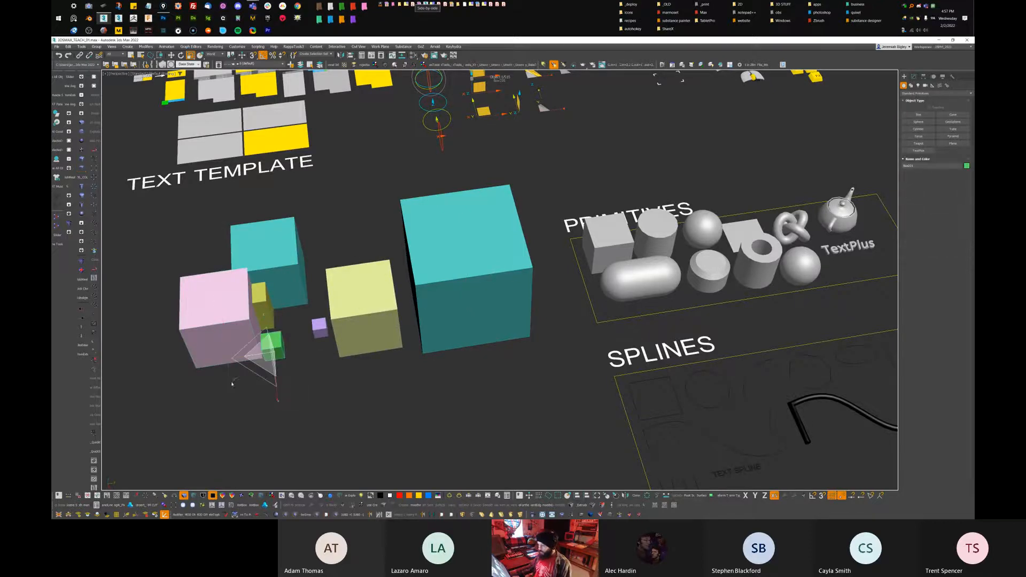
drag(219, 395, 470, 278)
key(Delete)
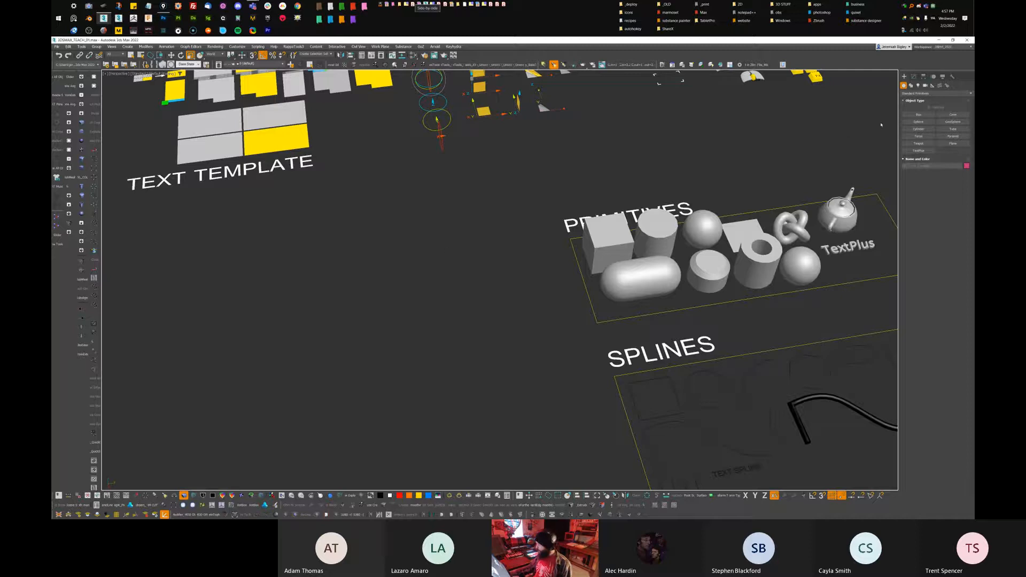
Create a tall rectangular box in the empty area beside the Primitives section, using the Box creation method
click(918, 115)
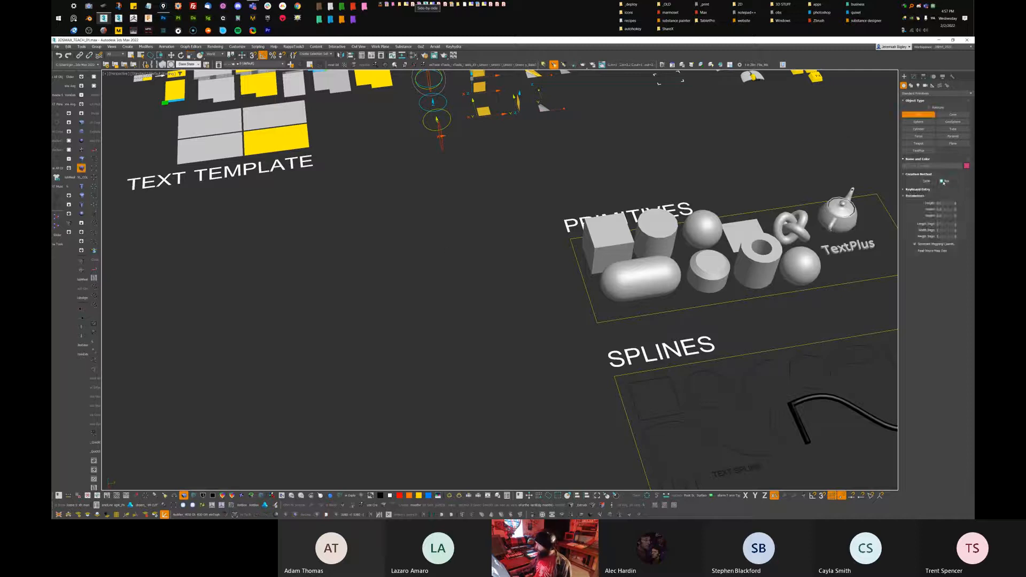
scroll(438, 216, down, 4)
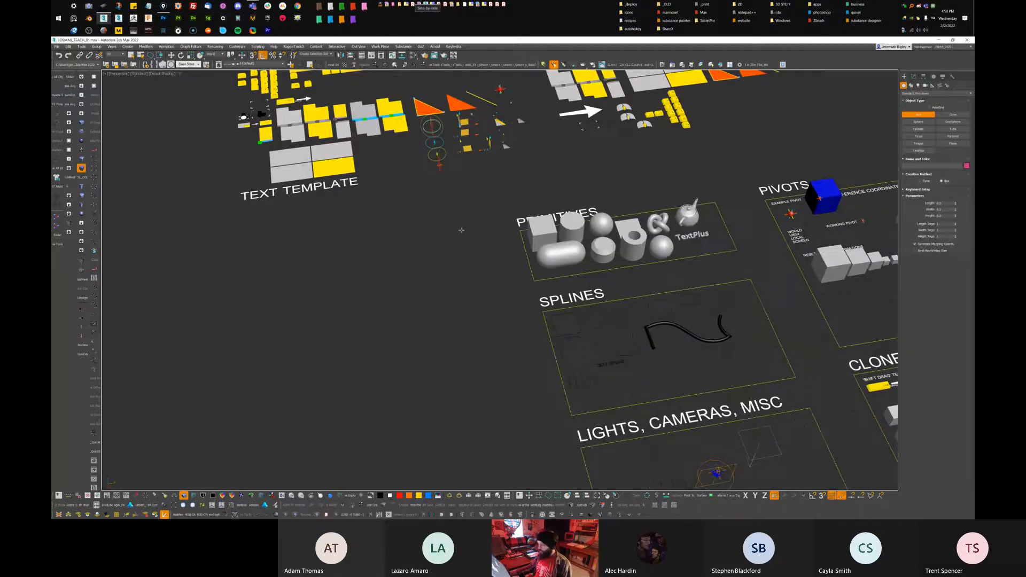
drag(477, 216, 421, 322)
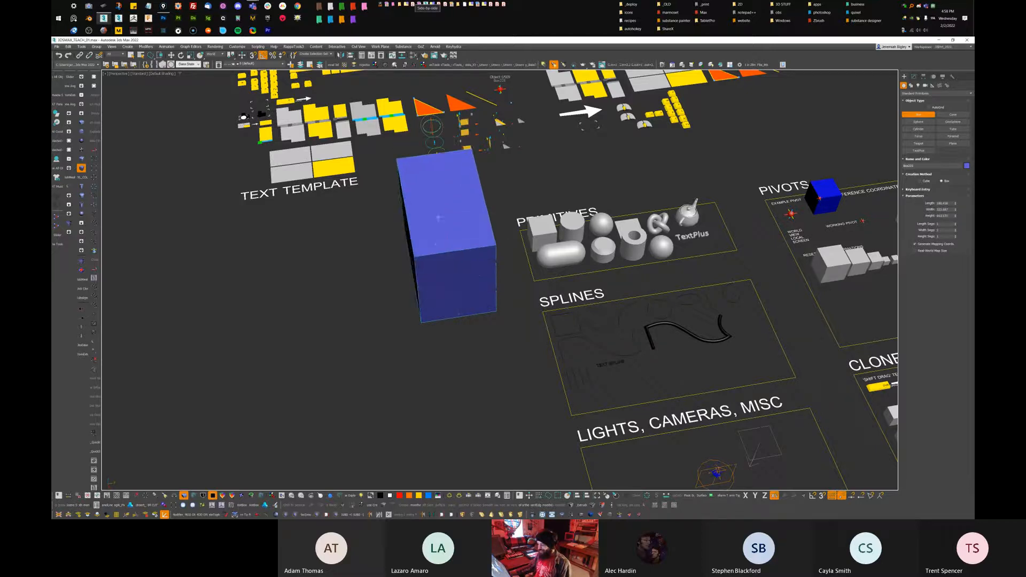
alt+middle_drag(442, 300, 571, 321)
Delete the tall blue box beside the Primitives section
key(Delete)
middle_drag(660, 361, 653, 310)
scroll(601, 321, up, 2)
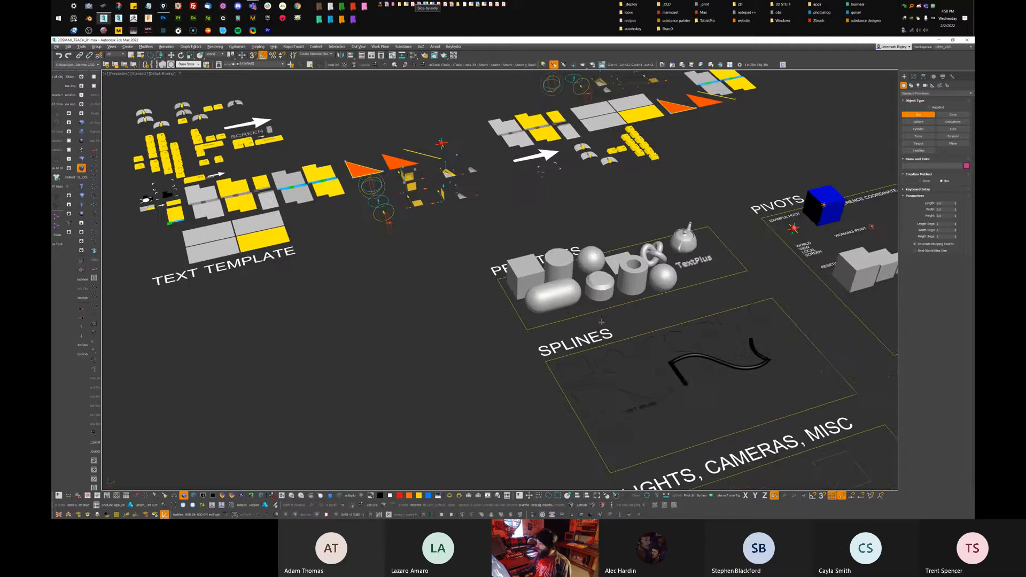
Create several boxes of different sizes and heights in the empty area beside the Primitives section, using the Box creation method
drag(449, 280, 411, 351)
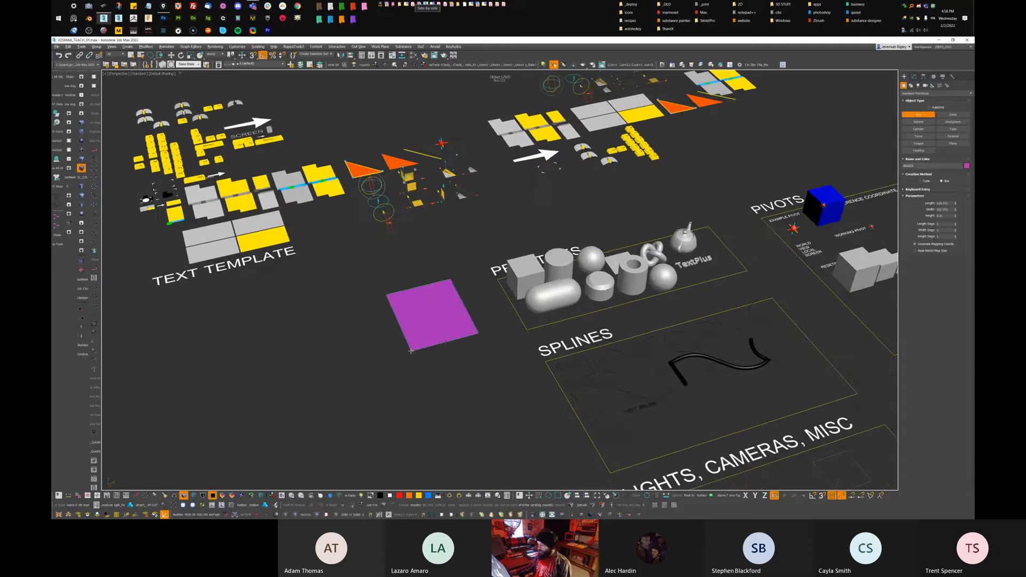
right_click(411, 351)
drag(446, 273, 406, 353)
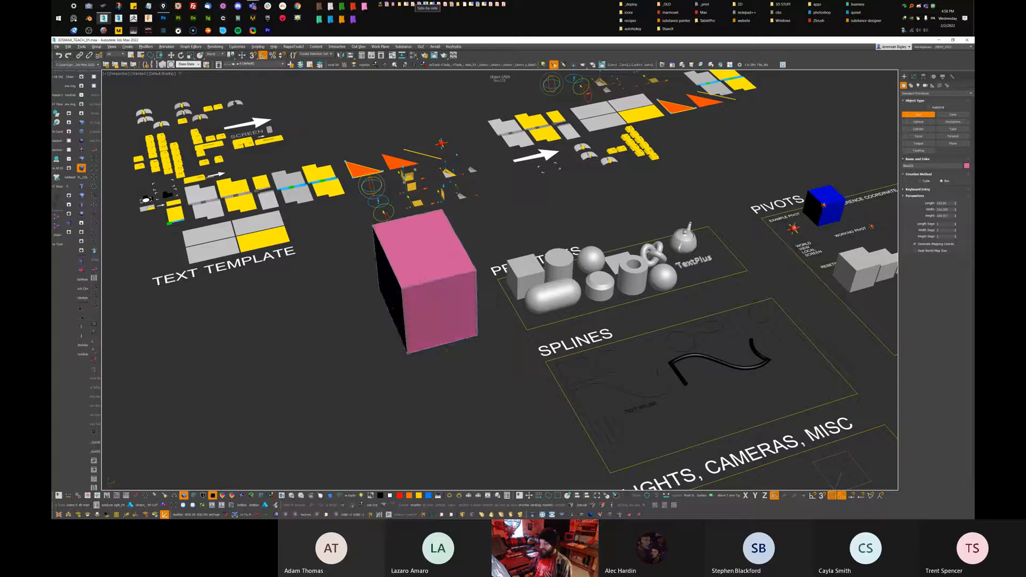
drag(317, 325, 278, 400)
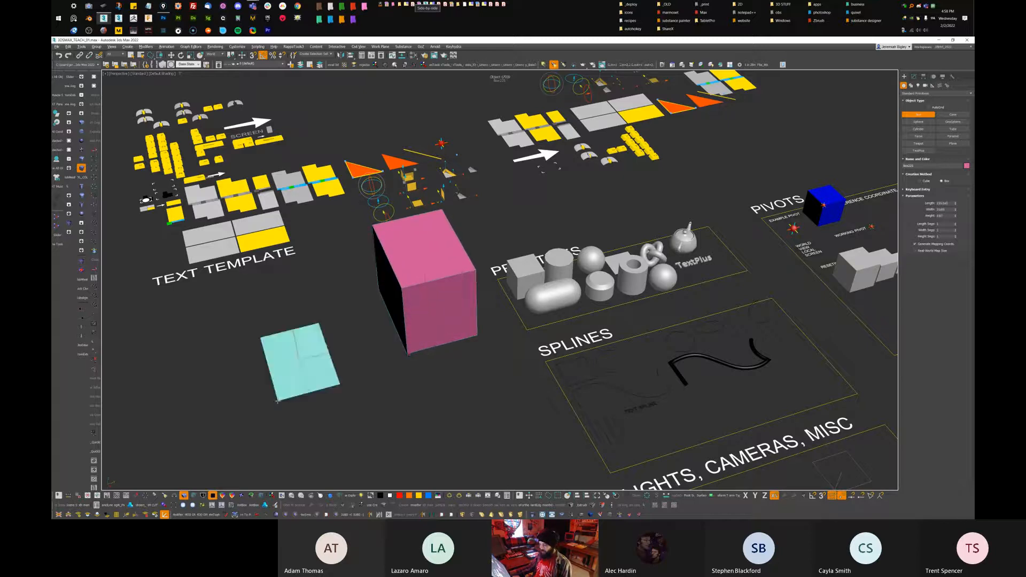
click(257, 287)
drag(460, 386, 423, 445)
drag(422, 309, 340, 425)
click(273, 368)
middle_drag(264, 370, 430, 344)
drag(430, 344, 382, 419)
click(383, 411)
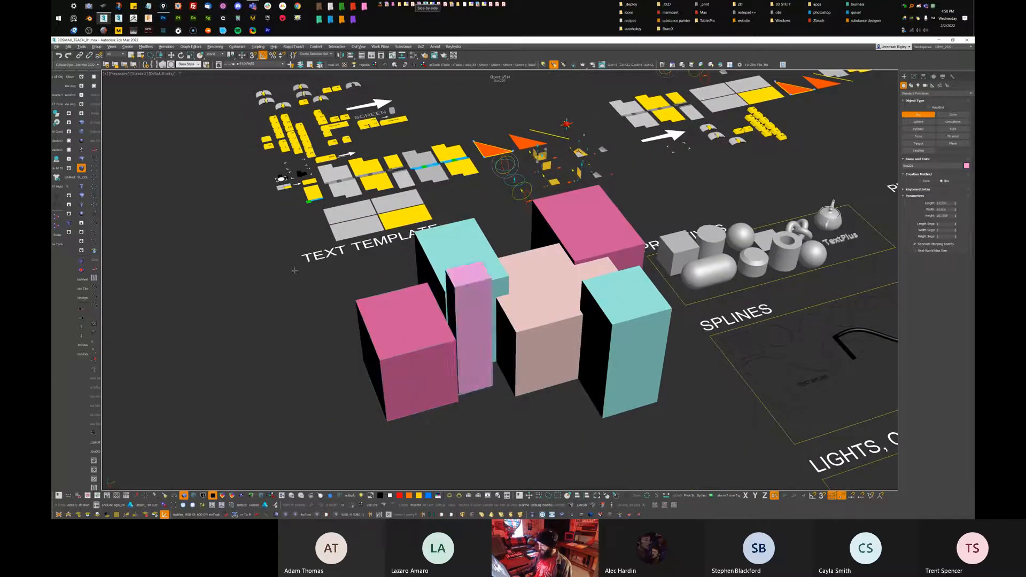
Select all the newly created coloured boxes beside the Primitives section and delete them
right_click(421, 277)
middle_drag(421, 276, 366, 287)
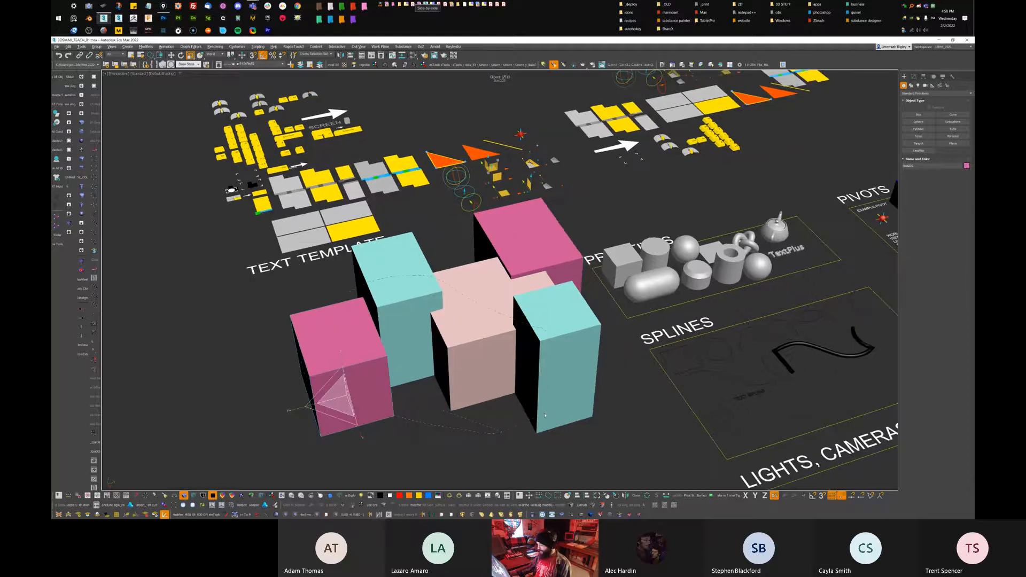
drag(542, 329, 520, 390)
key(Delete)
Create a large sphere in the empty area beside the Primitives section and delete it
mouse_move(853, 379)
middle_down()
mouse_move(428, 410)
mouse_move(552, 405)
middle_up()
click(917, 122)
middle_drag(150, 403, 428, 329)
drag(427, 329, 535, 369)
middle_drag(534, 363, 507, 397)
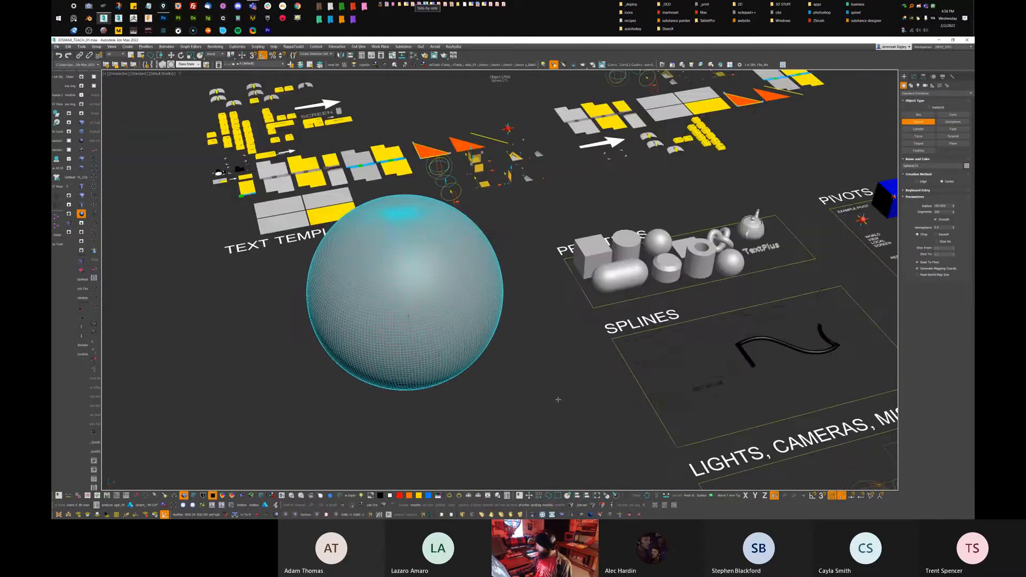
middle_drag(602, 402, 591, 406)
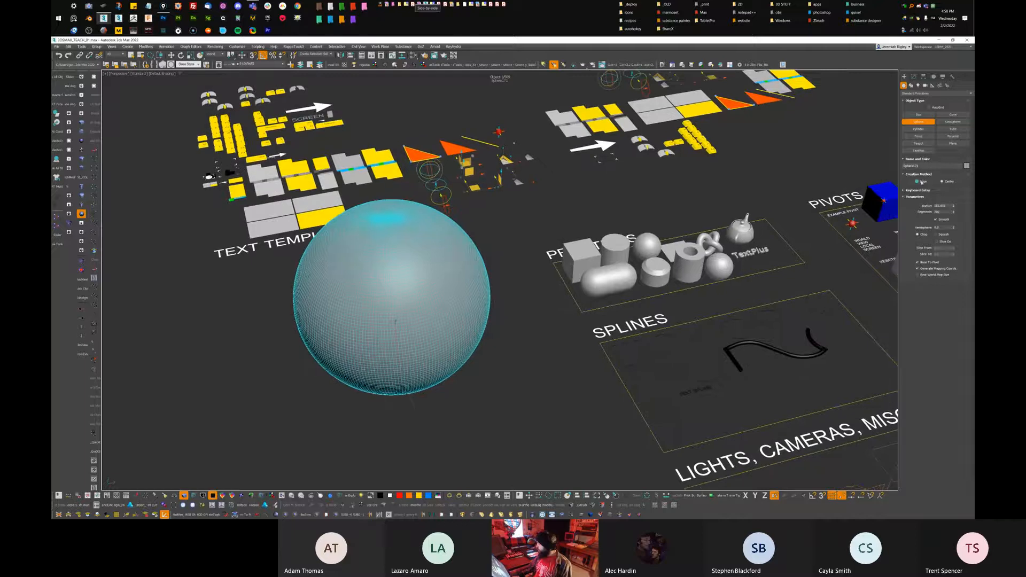
right_click(545, 315)
click(546, 314)
click(454, 315)
key(Delete)
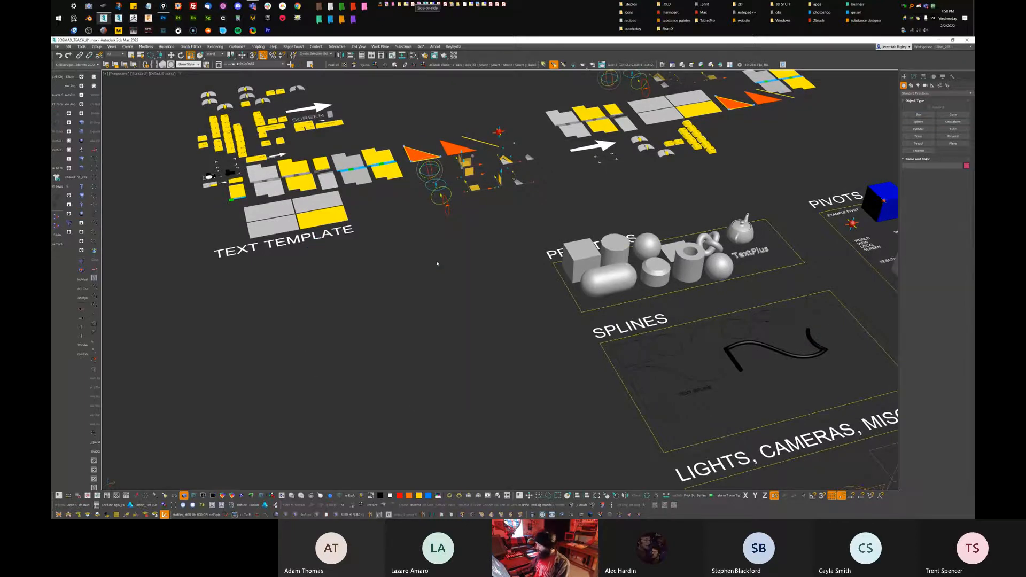
Start a cylinder beside the Primitives section, pull up its height and cancel its creation
click(912, 77)
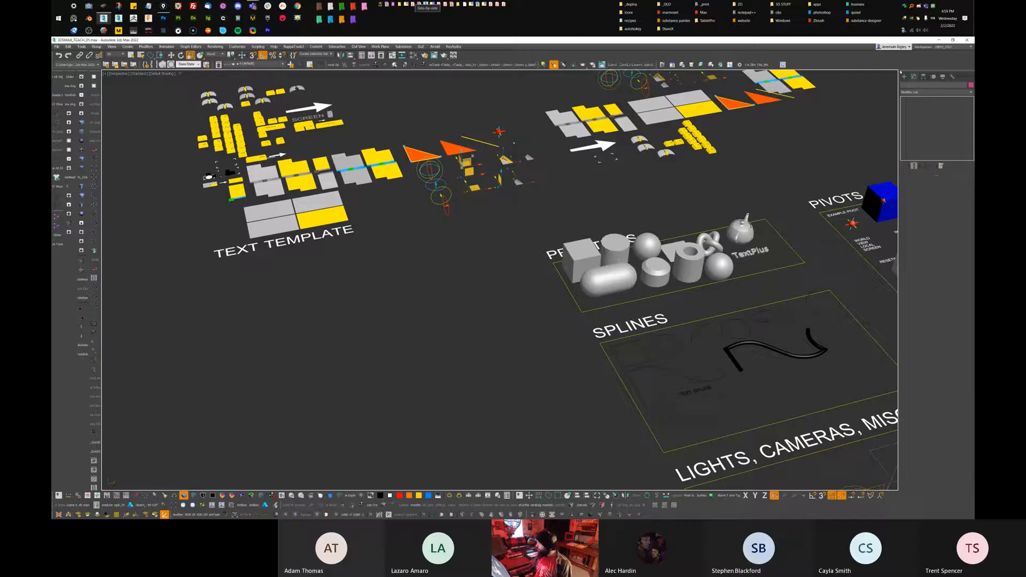
click(903, 76)
click(923, 130)
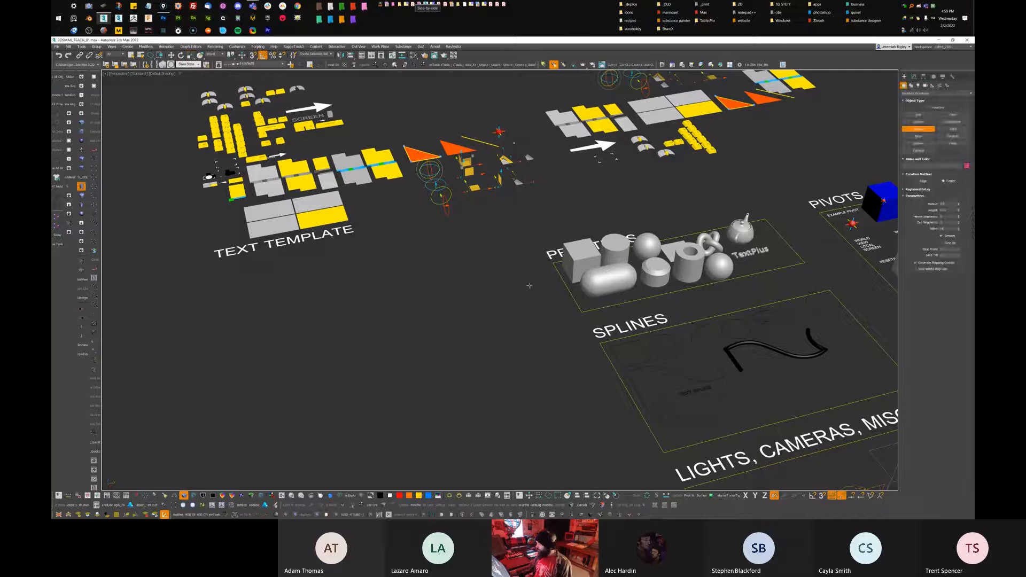
middle_drag(534, 282, 491, 307)
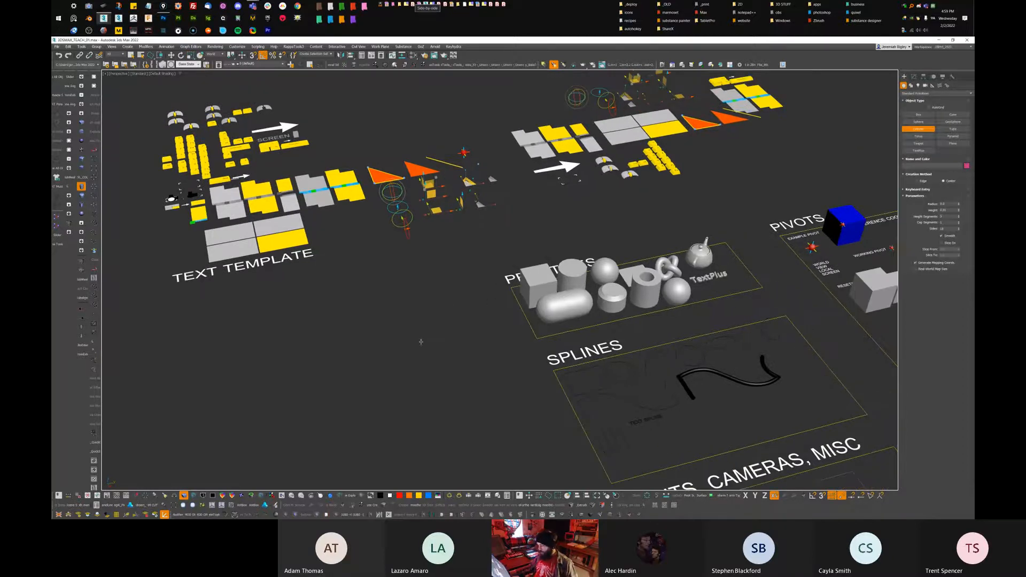
drag(418, 341, 464, 323)
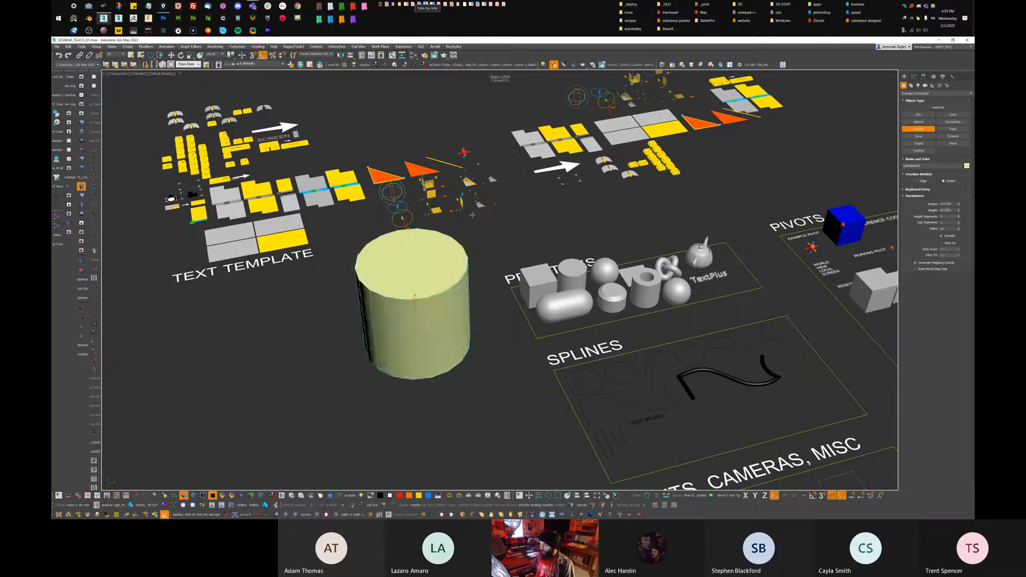
right_click(477, 186)
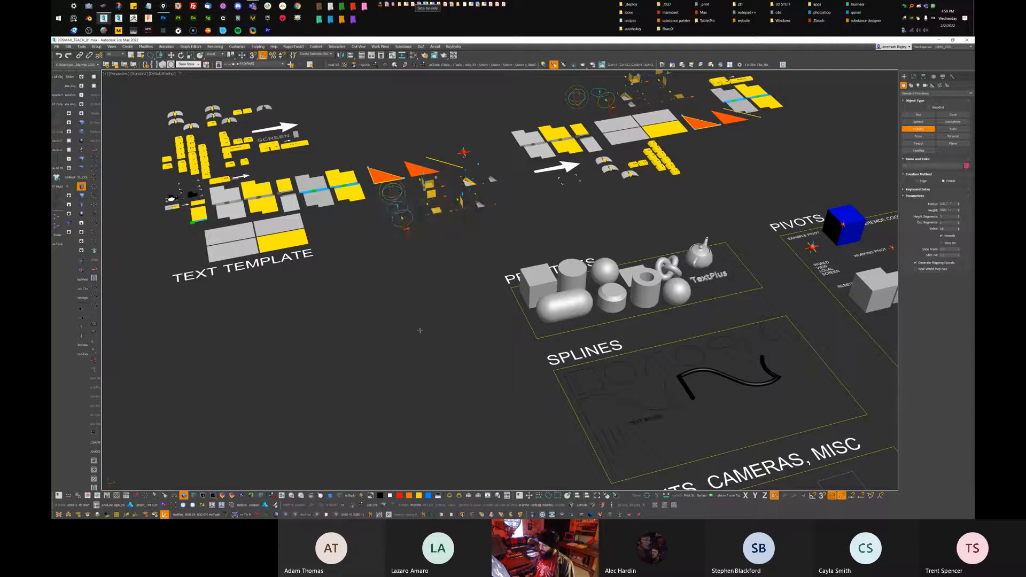
Create another cylinder in the empty area beside the Primitives section and delete it
drag(378, 353, 422, 353)
click(451, 200)
middle_drag(463, 339, 398, 366)
right_click(458, 378)
click(456, 435)
key(Delete)
Start several boxes around the empty area beside the Primitives section, cancelling each one before giving it a height
click(915, 123)
click(918, 114)
drag(416, 312, 545, 405)
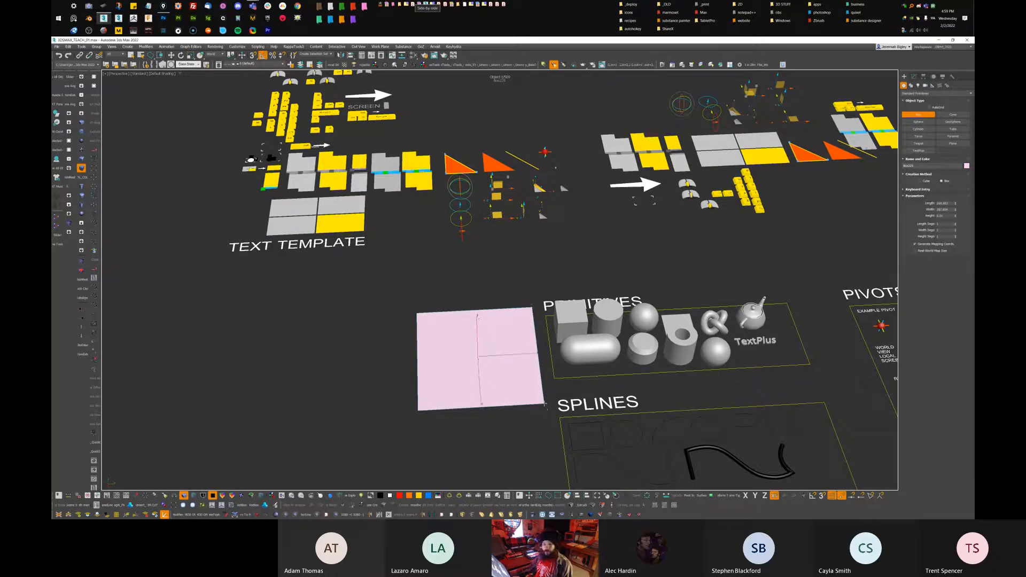
right_click(545, 404)
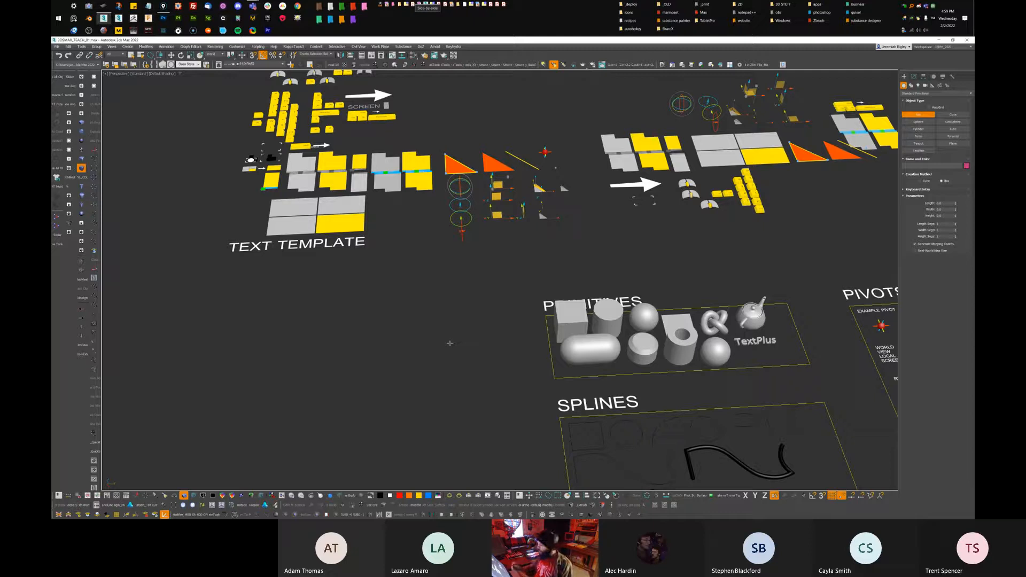
drag(507, 300, 354, 421)
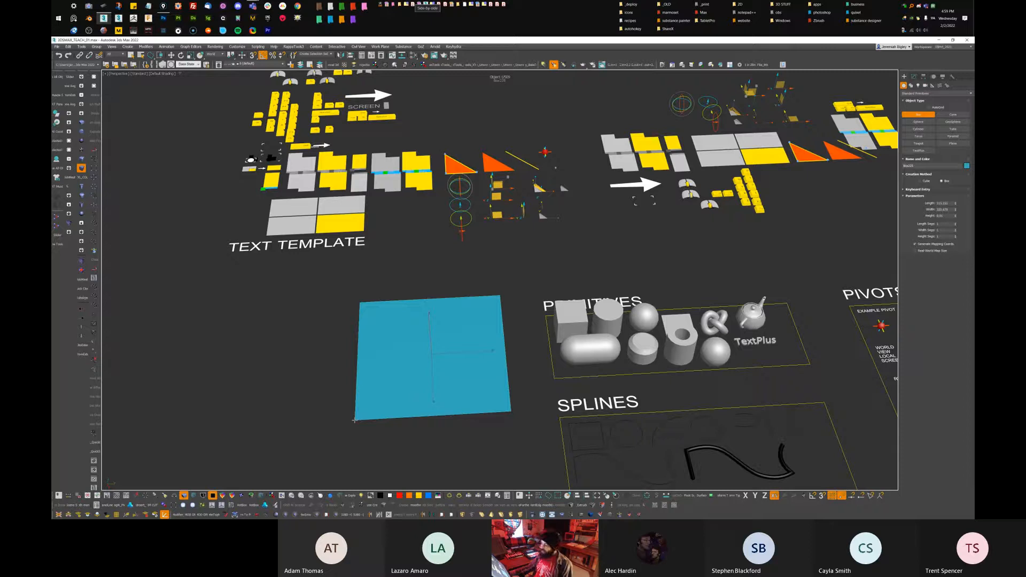
right_click(354, 420)
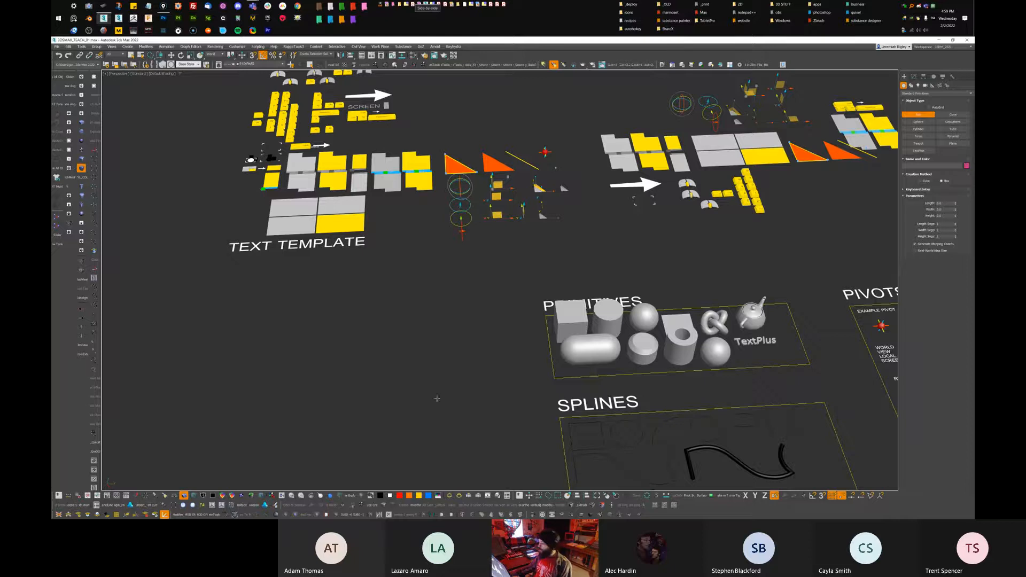
middle_drag(473, 399, 457, 392)
drag(505, 265, 428, 350)
right_click(427, 349)
drag(369, 199, 279, 303)
right_click(278, 302)
drag(222, 329, 122, 450)
right_click(122, 451)
drag(478, 329, 377, 421)
right_click(378, 421)
Start a sphere and a cylinder in the empty area, cancelling each during creation, and leave the creation tool
click(918, 129)
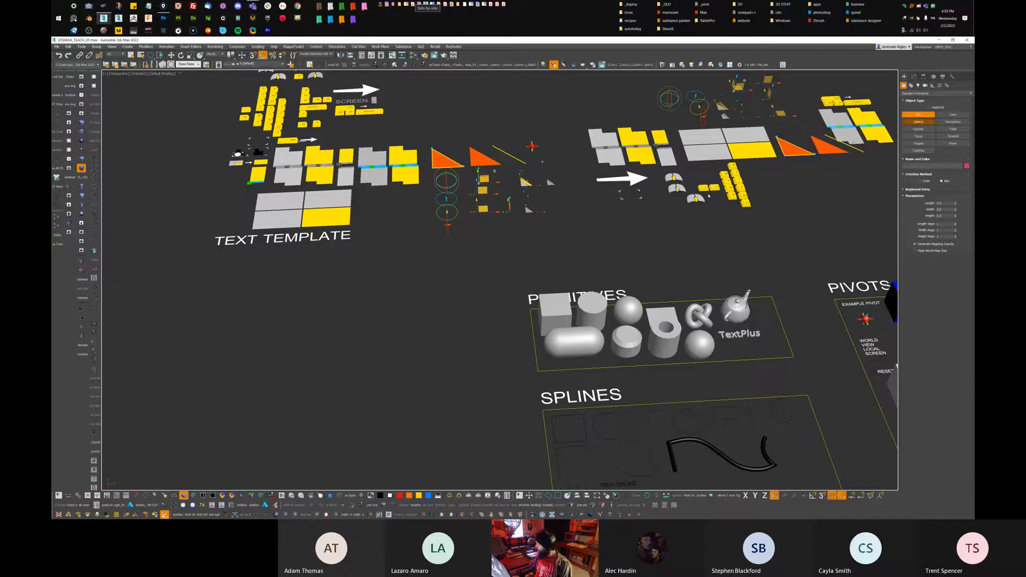
click(918, 123)
drag(480, 245, 468, 287)
right_click(468, 287)
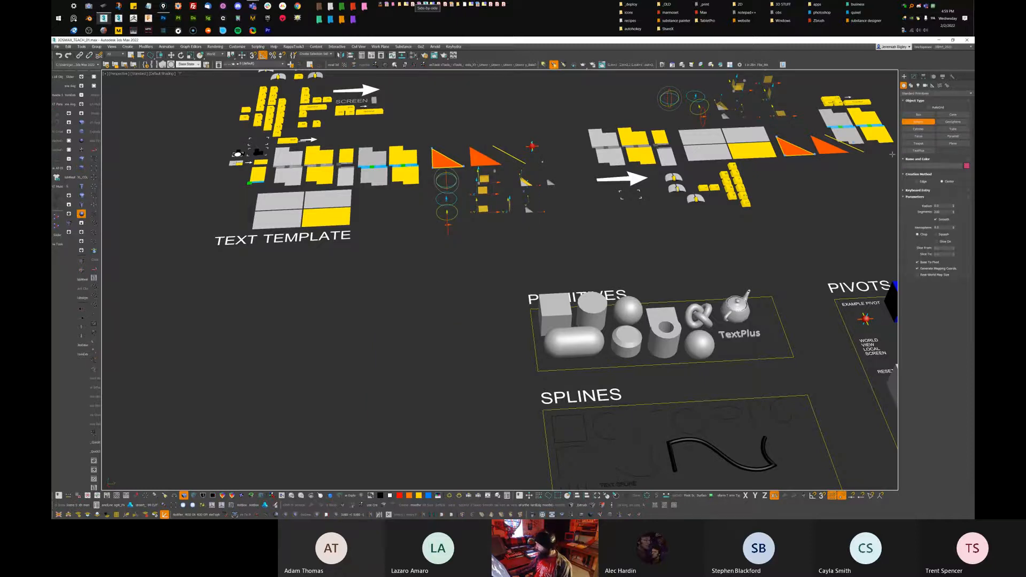
click(917, 129)
drag(467, 372, 407, 396)
right_click(407, 396)
mouse_move(407, 395)
alt+middle_down()
mouse_move(443, 358)
mouse_move(425, 398)
alt+middle_up()
right_click(424, 398)
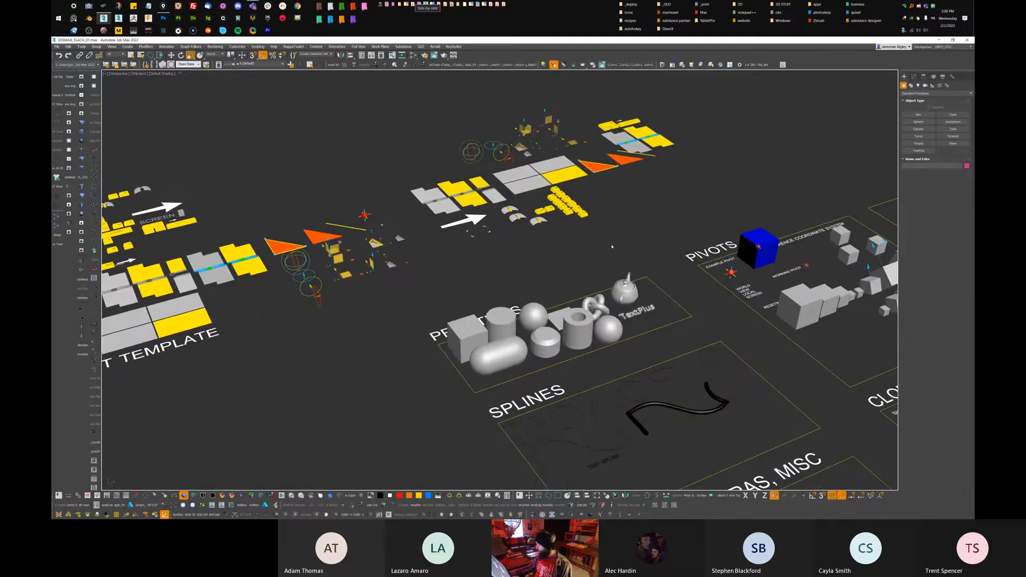
Try out Torus rings of different radii and thicknesses beside the Primitives section, cancelling each before it is finished
click(918, 136)
middle_drag(470, 299, 550, 253)
drag(439, 327, 483, 327)
drag(538, 308, 495, 313)
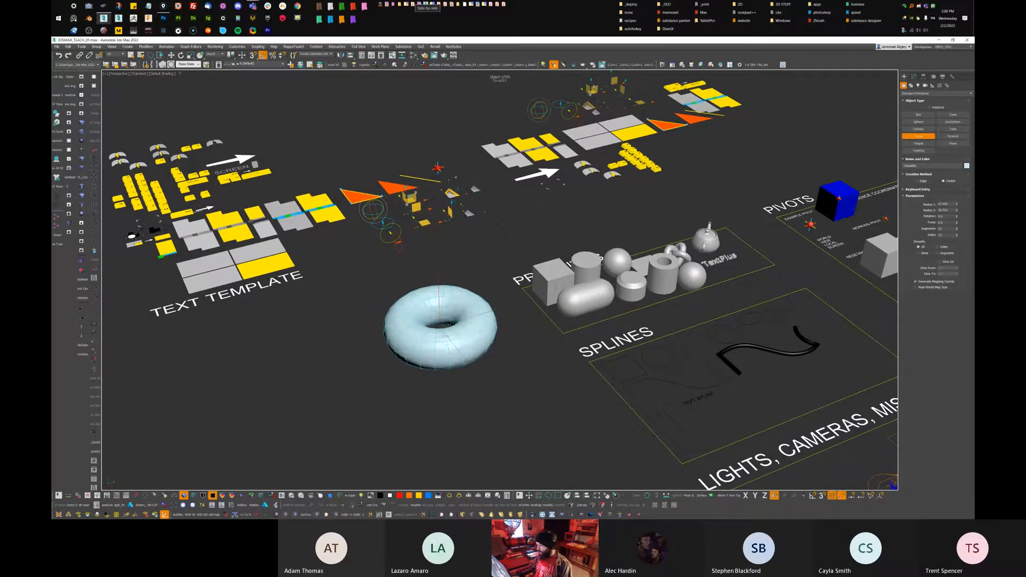
right_click(483, 285)
drag(419, 355, 529, 347)
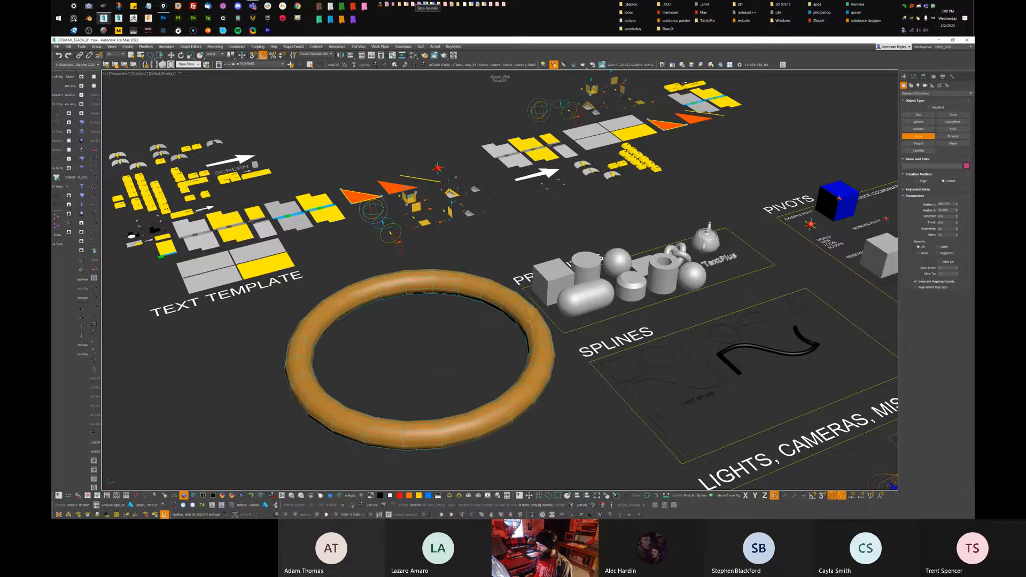
right_click(516, 324)
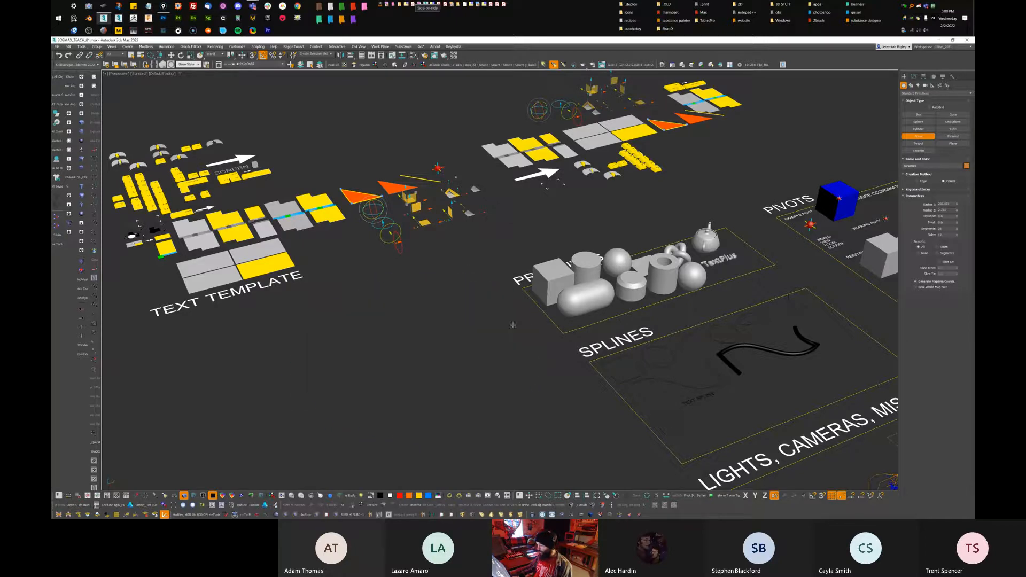
drag(417, 345, 499, 316)
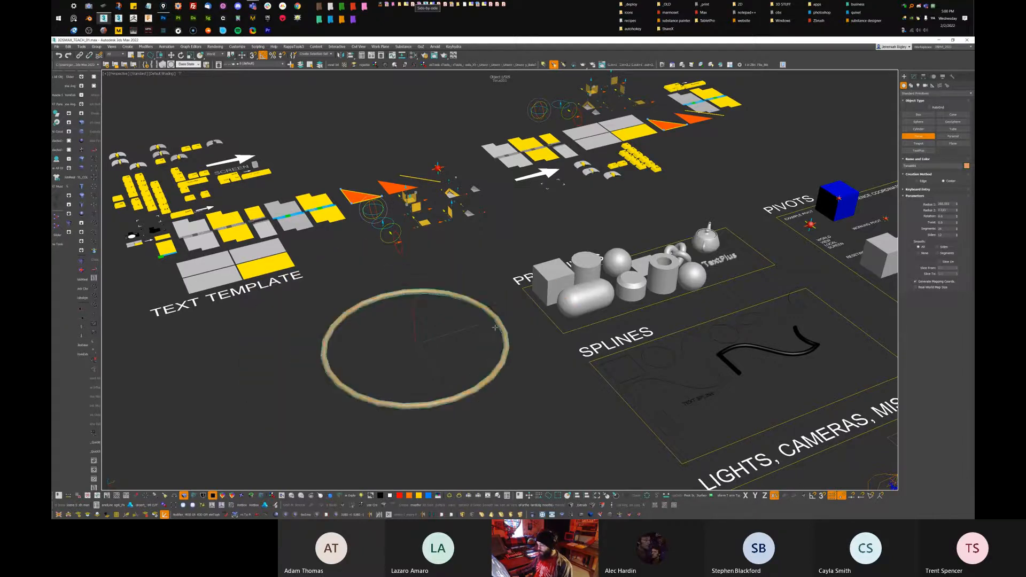
right_click(481, 345)
middle_drag(848, 163, 822, 181)
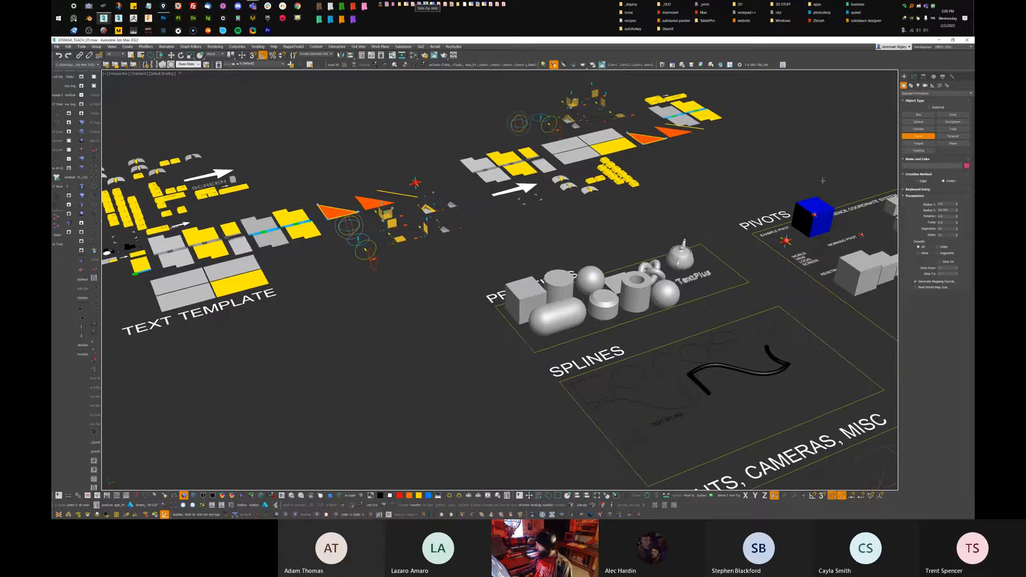
Create a teapot in the empty area beside the Primitives section and delete it
click(918, 143)
drag(386, 363, 443, 356)
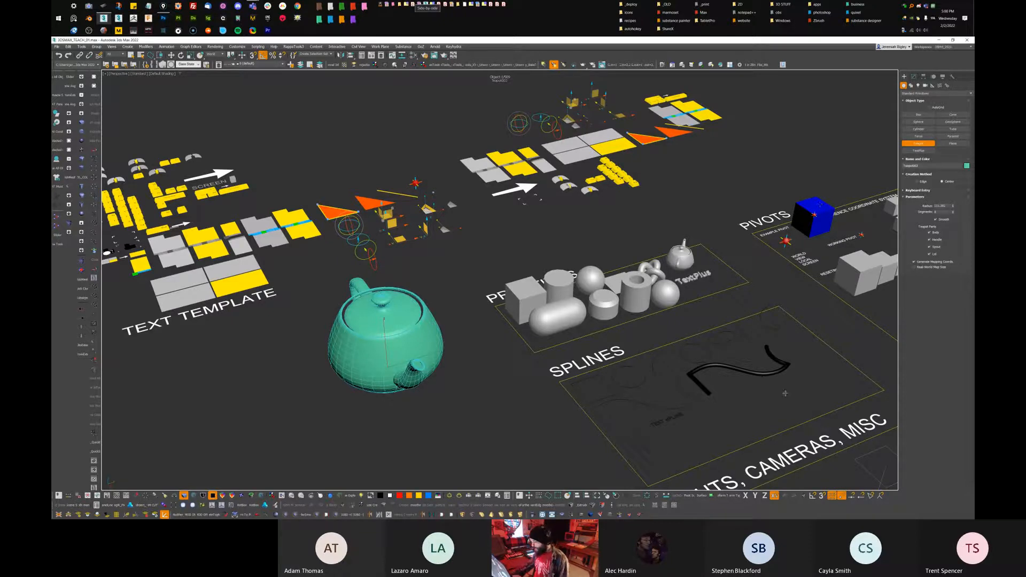
key(Delete)
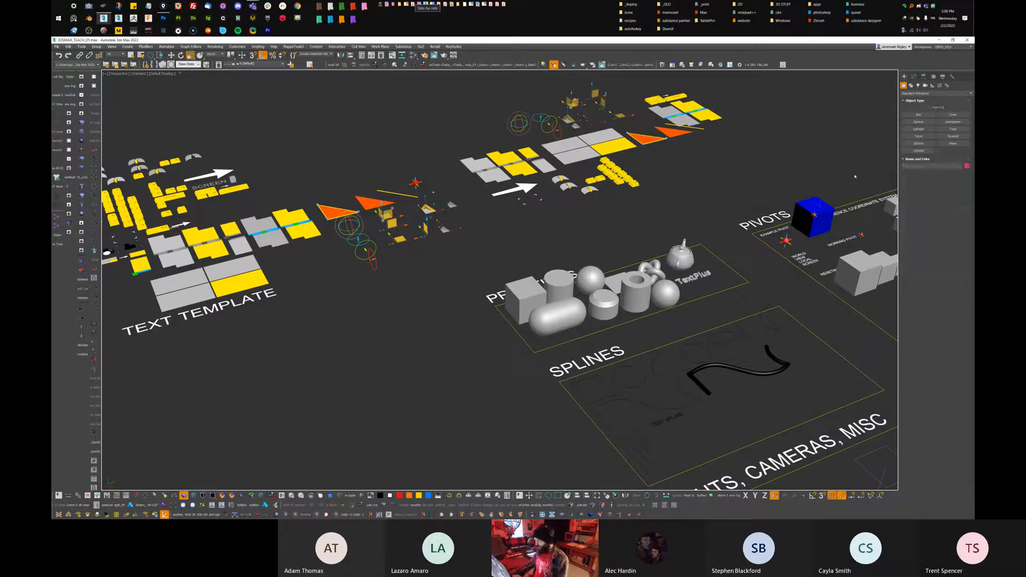
Place trial TextPlus objects in the empty area beside the Primitives section and delete them
click(919, 151)
drag(309, 350, 441, 387)
key(Delete)
drag(300, 314, 524, 404)
key(Delete)
Place a TextPlus object beside the Primitives section and replace its default text with random letters
click(380, 342)
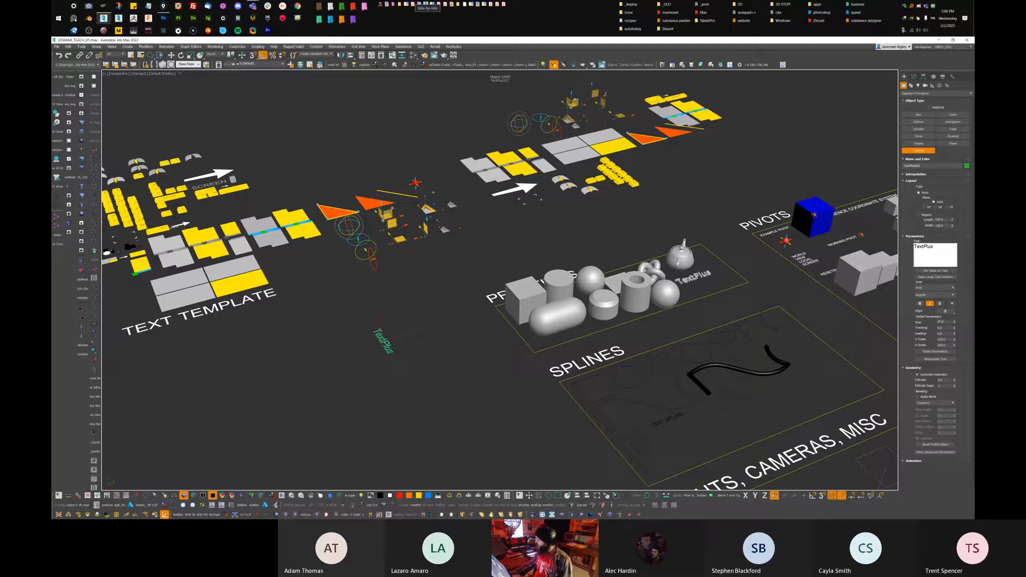
drag(935, 248, 827, 249)
text(lhkjmhtjkfdhgjdf)
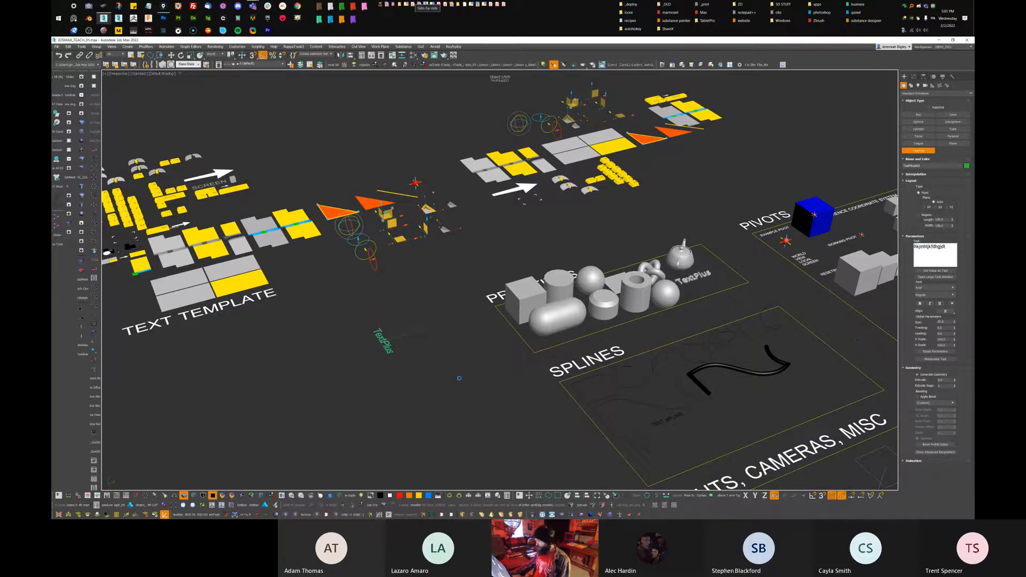
Leave the TextPlus tool and delete the green text object
key(r)
middle_drag(435, 375, 411, 386)
click(408, 325)
click(385, 342)
key(Delete)
Select the grey box in the Primitives section and bring it into close view
alt+middle_drag(380, 327, 305, 178)
click(472, 297)
scroll(472, 297, up, 6)
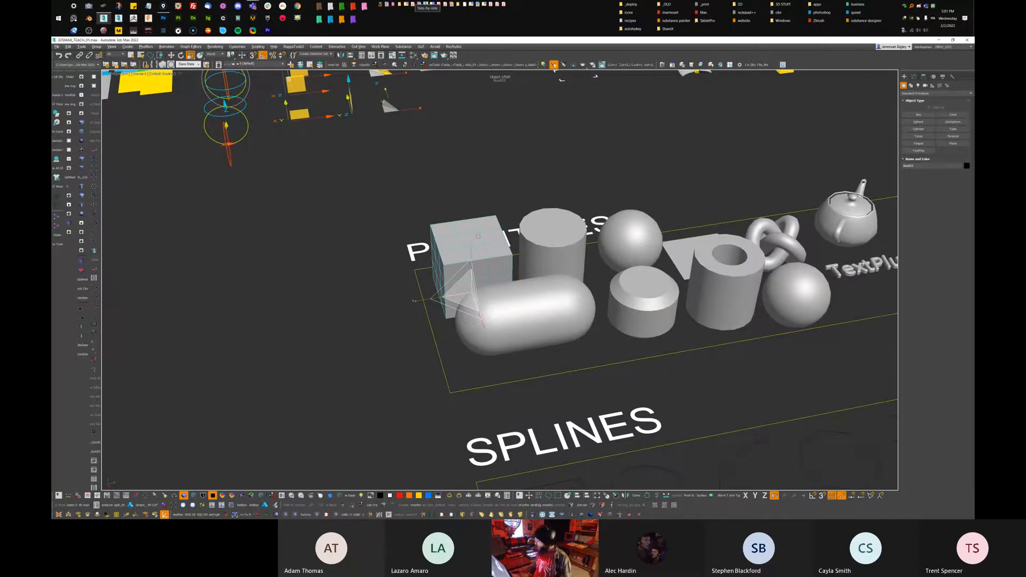
middle_drag(539, 228, 514, 230)
scroll(499, 235, down, 1)
Undock the Command Panel and float it over the empty area beside the primitives
drag(907, 73, 339, 219)
middle_drag(339, 219, 432, 207)
drag(332, 219, 407, 210)
Create a sphere in the empty area beside the floating Command Panel and lengthen the panel to expose all sphere parameters
click(396, 262)
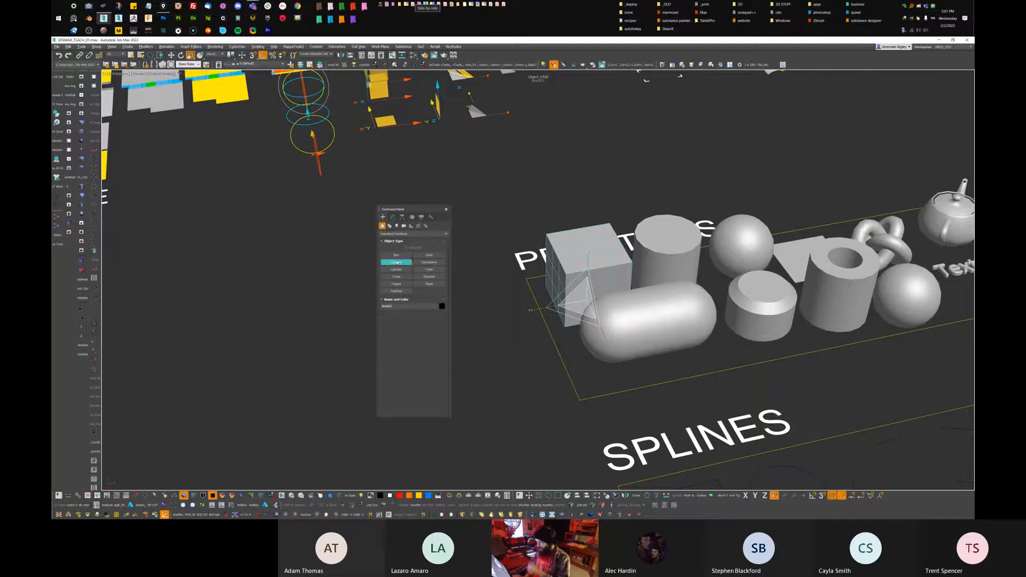
drag(247, 193, 332, 310)
key(ctrl+z)
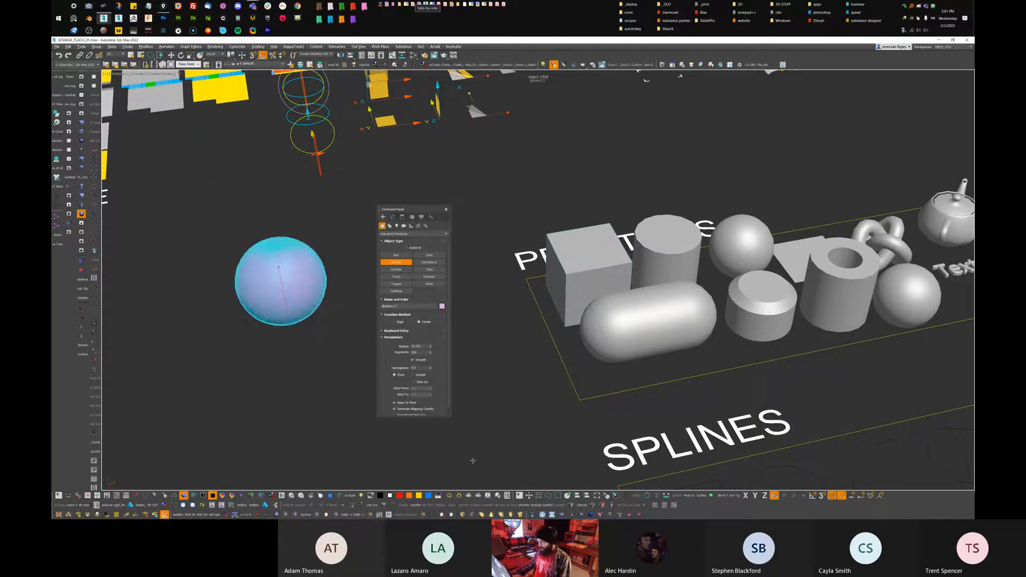
drag(439, 420, 430, 447)
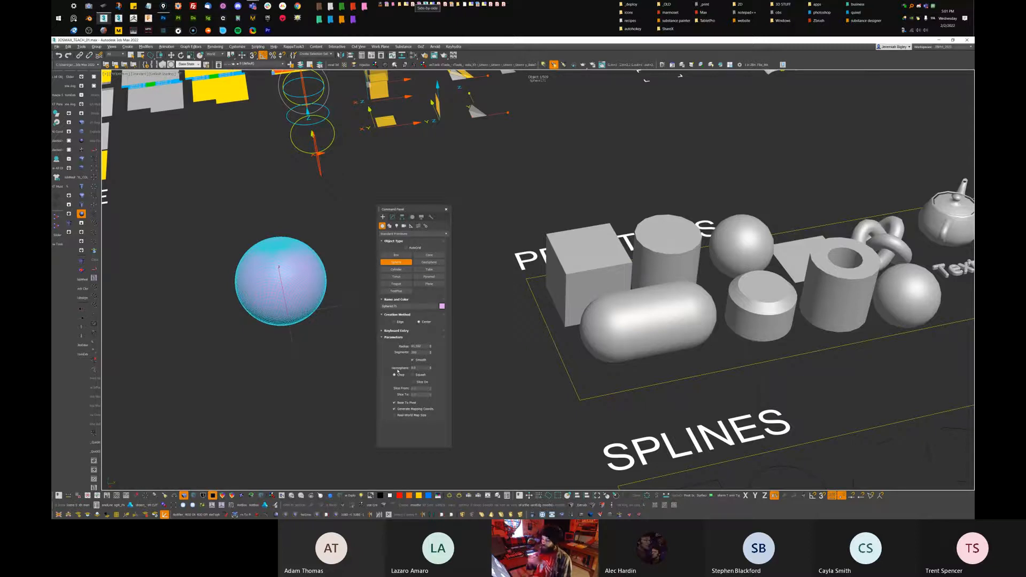
Leave the Sphere tool and select the newly created sphere
right_click(489, 321)
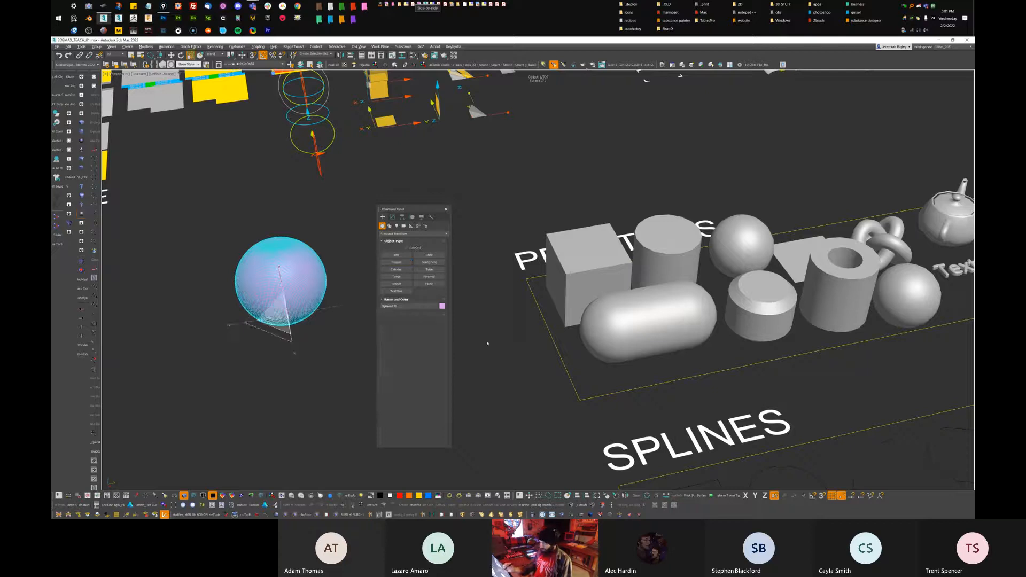
click(488, 345)
click(293, 243)
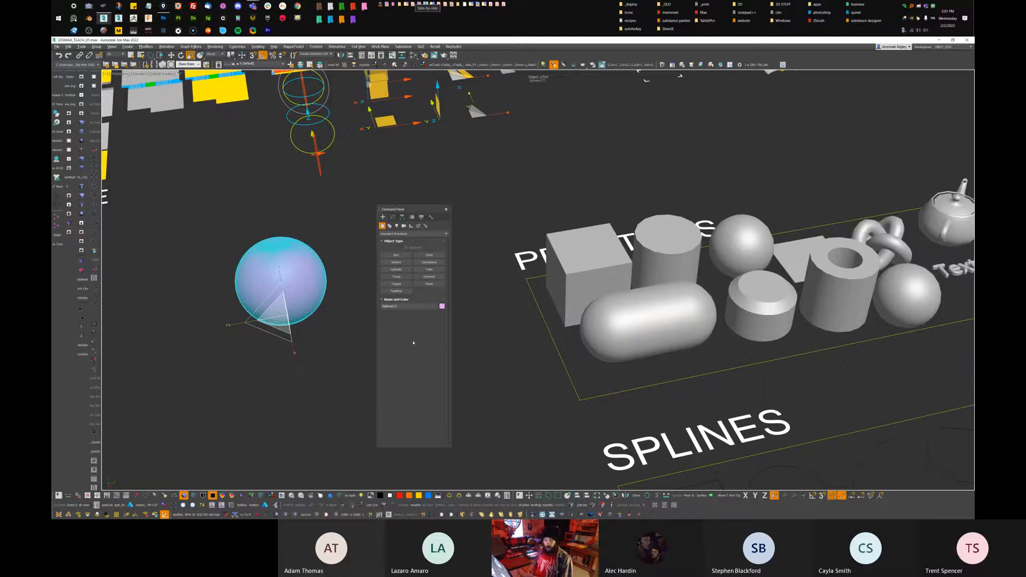
Show the new sphere's modifiable parameters in the floating Command Panel and move the panel slightly away from the sphere
drag(396, 210, 417, 218)
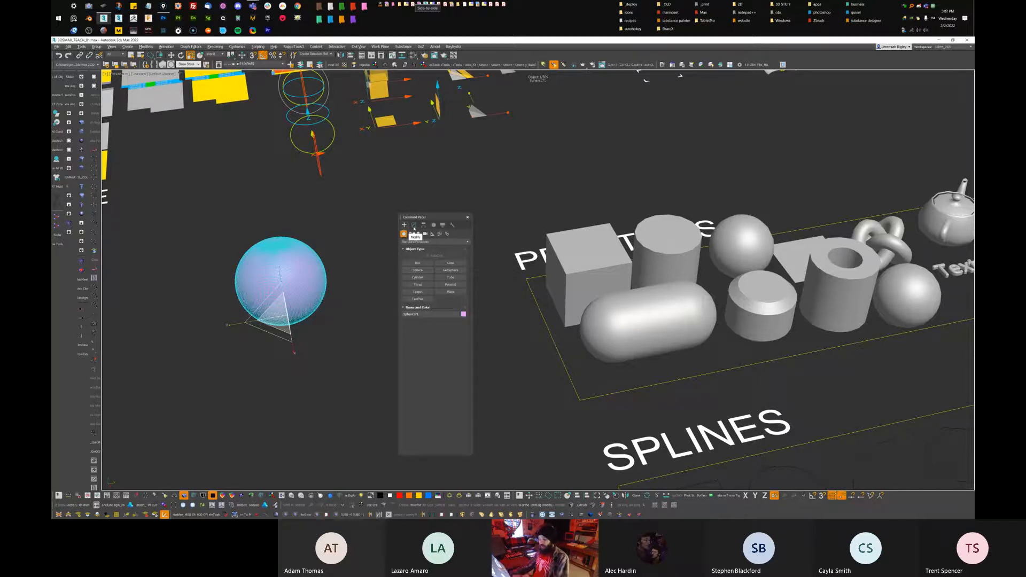
click(414, 227)
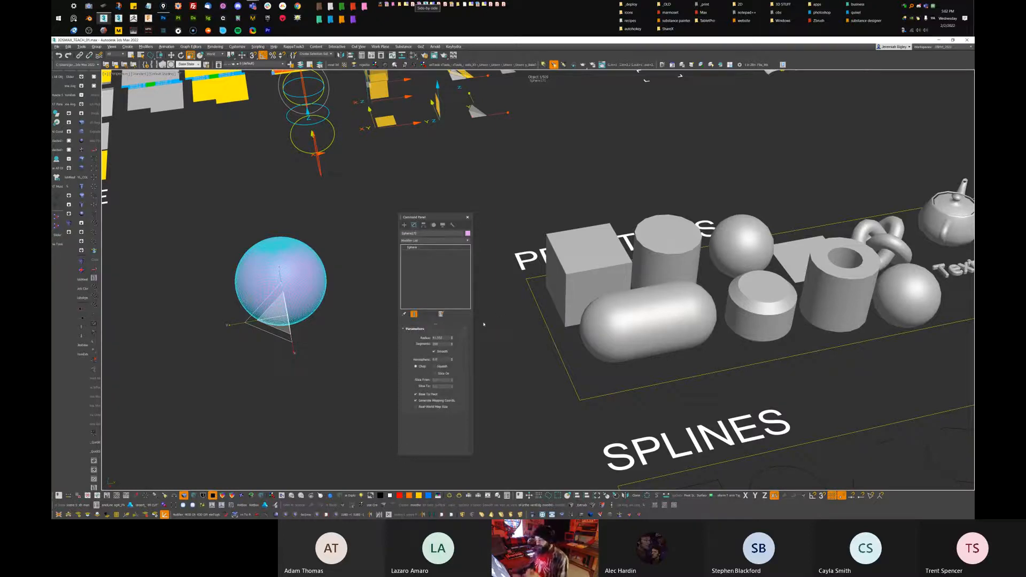
click(286, 374)
click(285, 303)
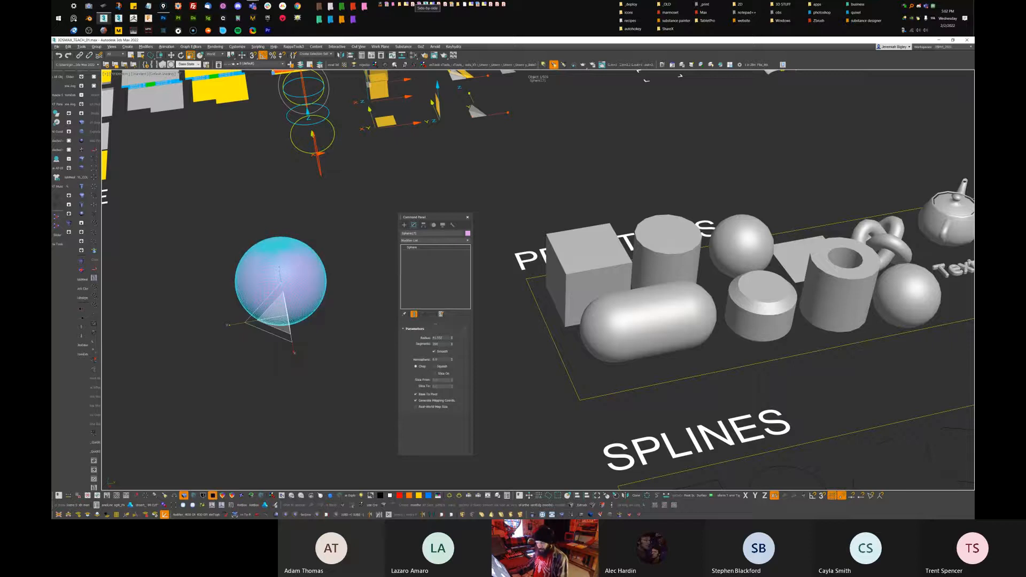
drag(428, 217, 445, 221)
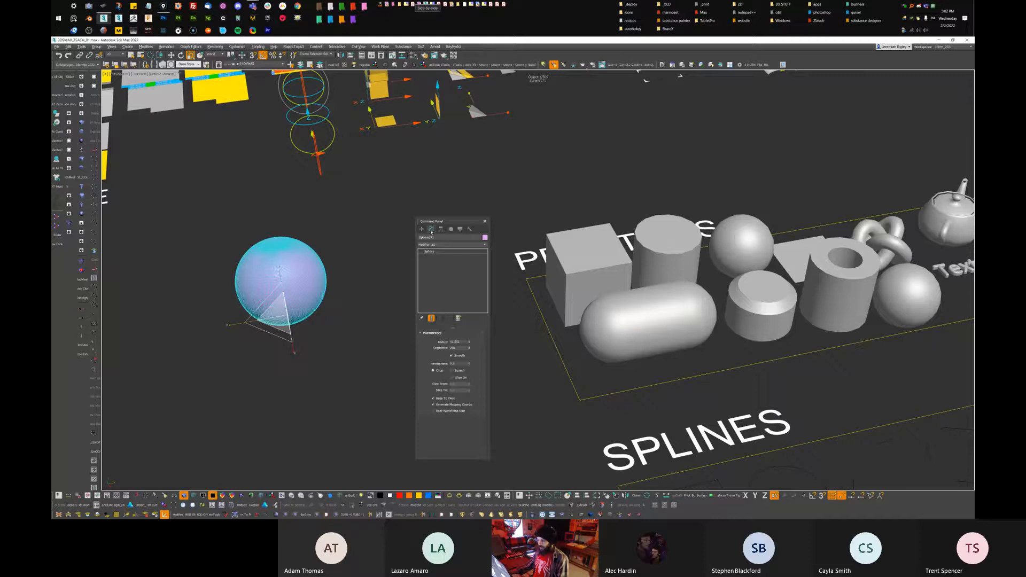
Reduce the sphere's segments, enlarge its radius and turn off Base To Pivot
mouse_move(468, 347)
mouse_down()
mouse_move(459, 401)
mouse_move(459, 390)
mouse_up()
mouse_move(469, 344)
mouse_down()
mouse_move(469, 315)
mouse_move(469, 331)
mouse_up()
drag(274, 318, 305, 303)
key(ctrl+z)
click(433, 398)
click(432, 398)
click(433, 398)
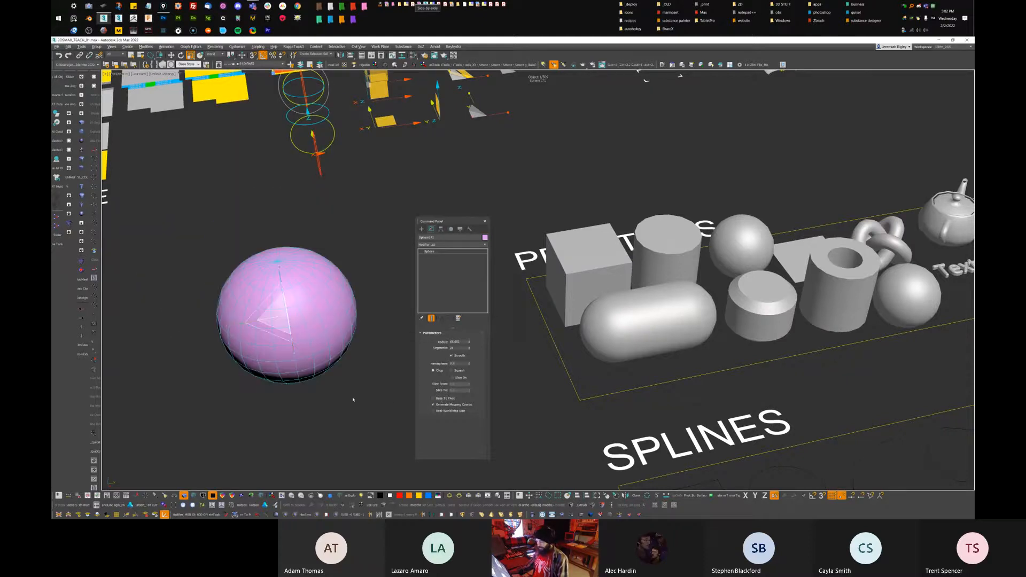
middle_drag(353, 399, 359, 379)
mouse_move(273, 301)
alt+middle_down()
mouse_move(302, 277)
mouse_move(293, 297)
alt+middle_up()
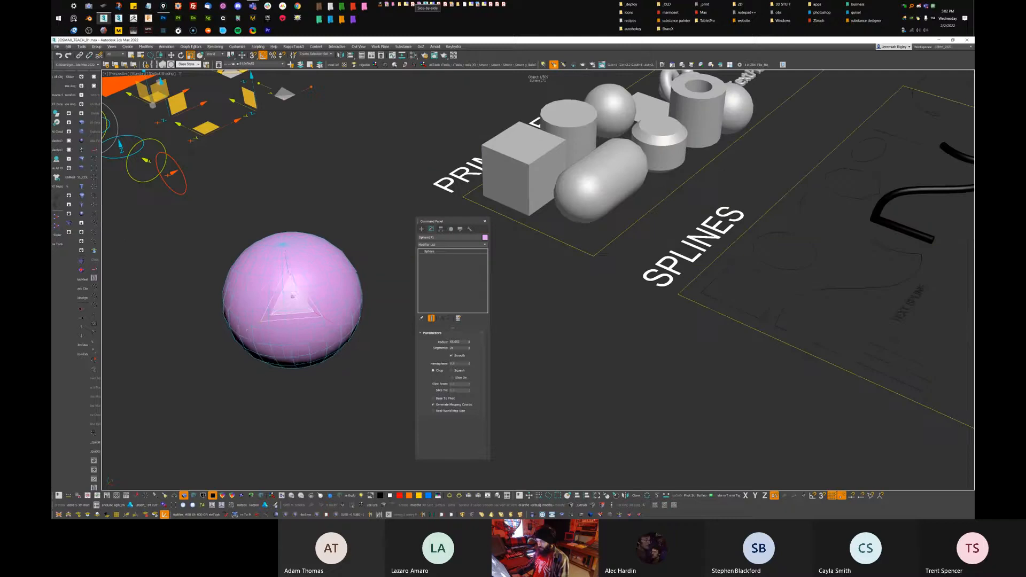
Delete the pink sphere and dock the floating Command Panel back in its original place
key(Delete)
middle_drag(614, 267, 618, 362)
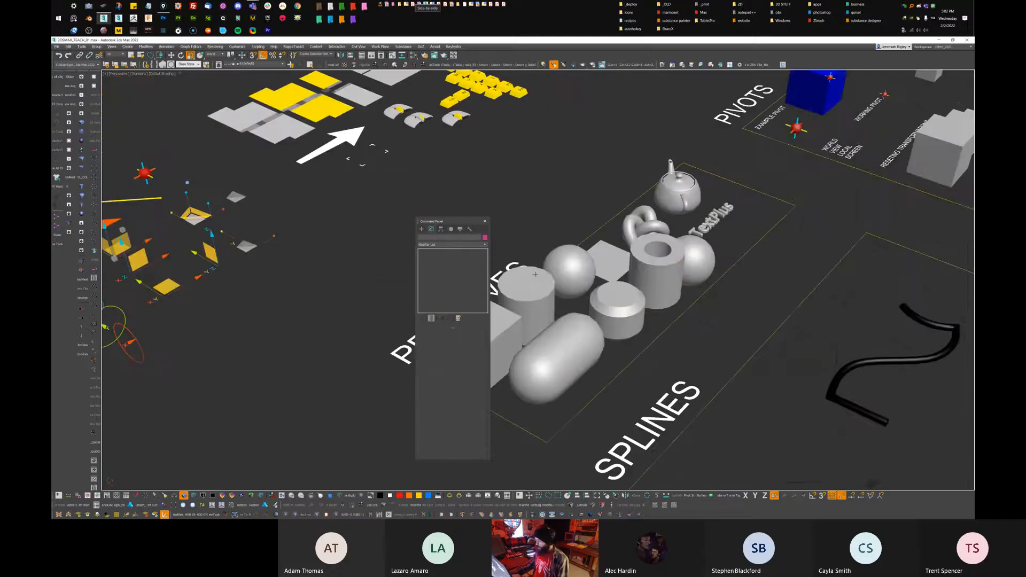
drag(449, 220, 966, 157)
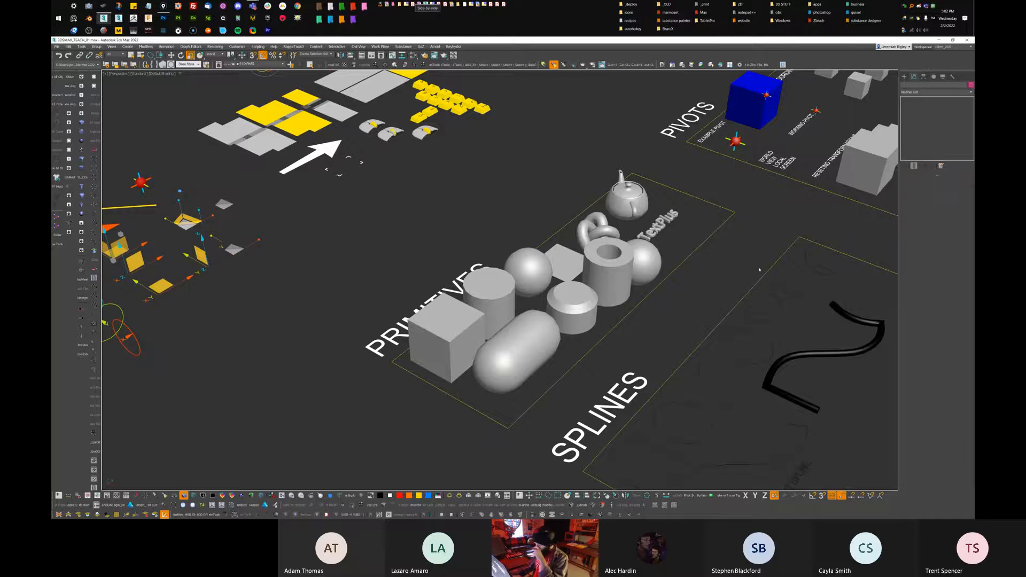
Create a standard cylinder in the empty area in front of the Primitives section
click(505, 307)
middle_drag(505, 307, 526, 297)
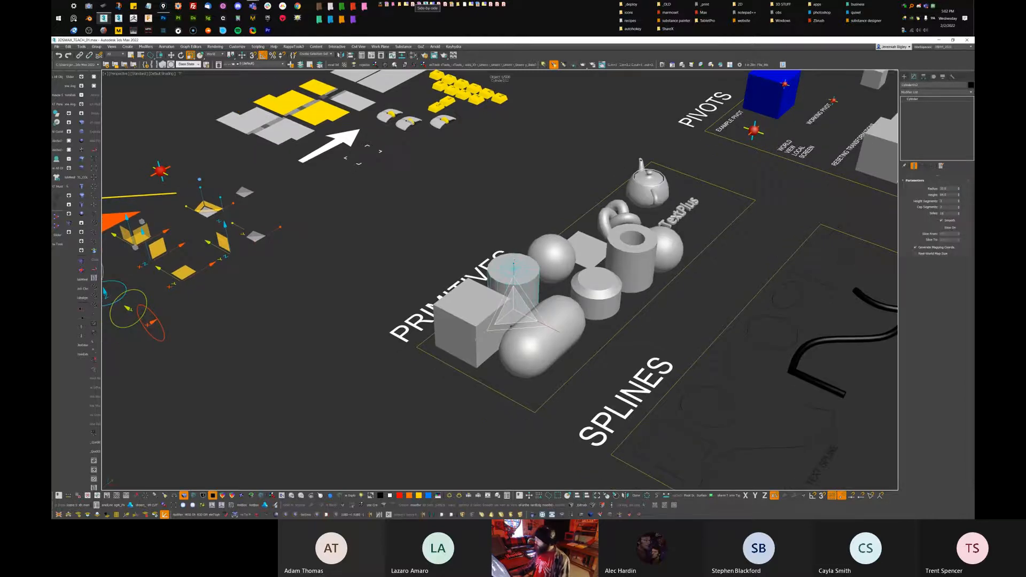
click(904, 77)
click(918, 129)
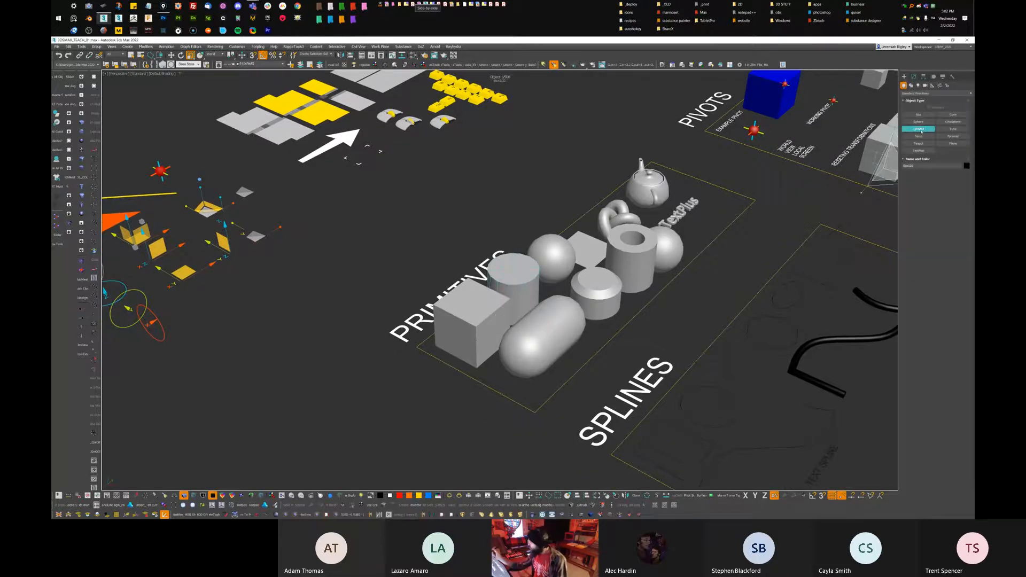
middle_drag(545, 489, 623, 267)
drag(435, 227, 489, 224)
middle_drag(490, 226, 506, 253)
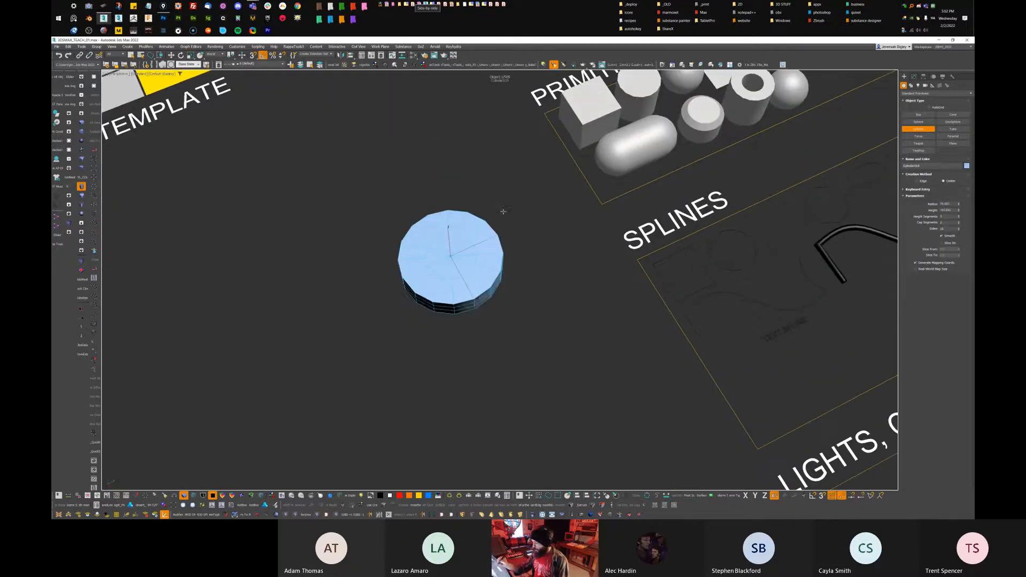
click(482, 102)
alt+middle_drag(481, 102, 475, 76)
Adjust the new cylinder with the Scale tool, deselect it and bring it into close view
key(r)
middle_drag(466, 329, 494, 298)
drag(479, 279, 482, 250)
alt+middle_drag(596, 251, 516, 335)
alt+middle_drag(580, 251, 573, 315)
click(550, 370)
scroll(449, 352, up, 3)
middle_drag(466, 350, 467, 412)
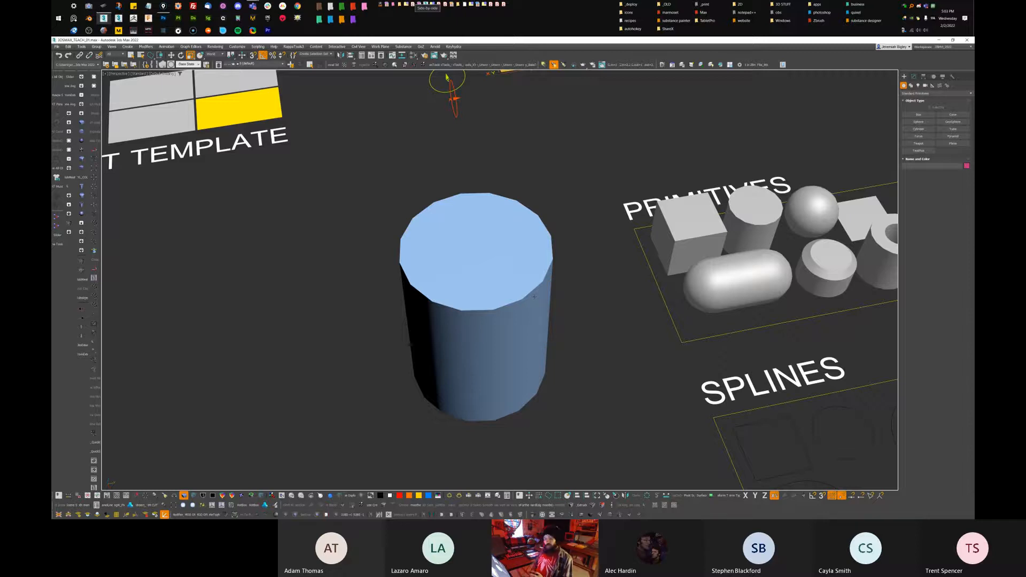
Open the blue cylinder's modify parameters and raise its number of sides until the outline is smoothly round
click(533, 296)
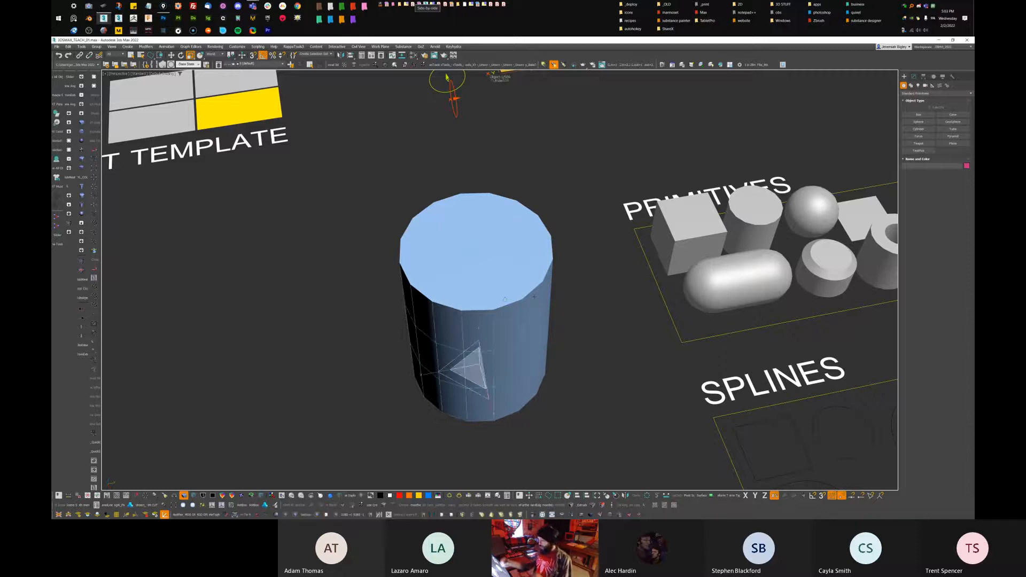
click(914, 77)
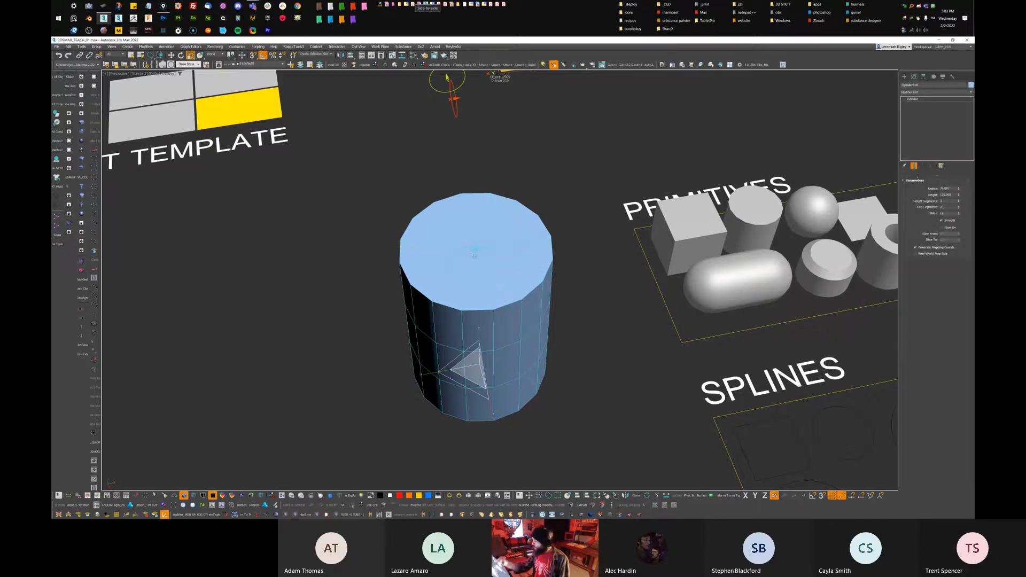
drag(960, 216, 965, 87)
drag(955, 178, 941, 200)
click(597, 356)
scroll(557, 311, down, 8)
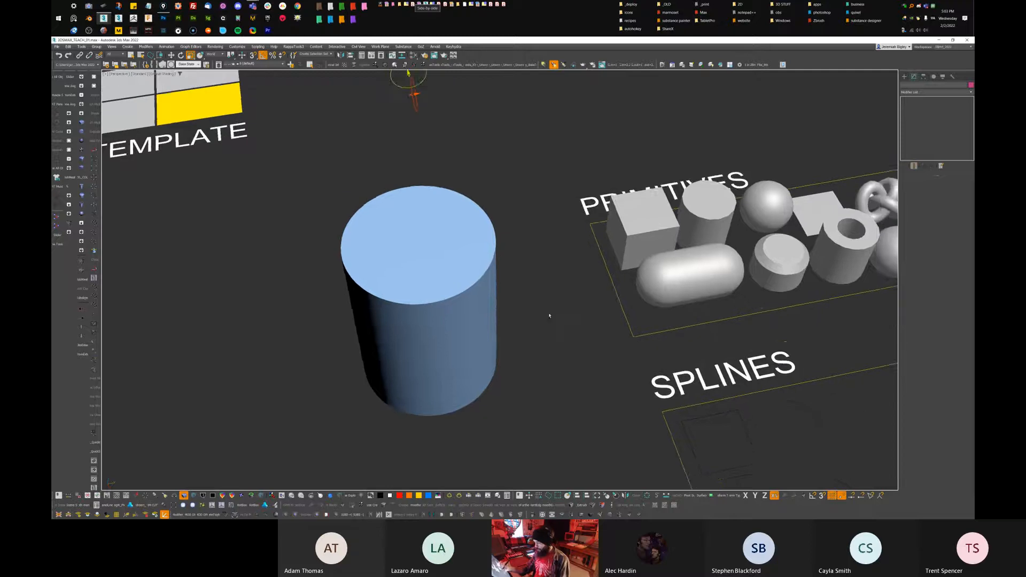
Select the blue cylinder again and delete it
click(491, 336)
middle_drag(678, 264, 623, 293)
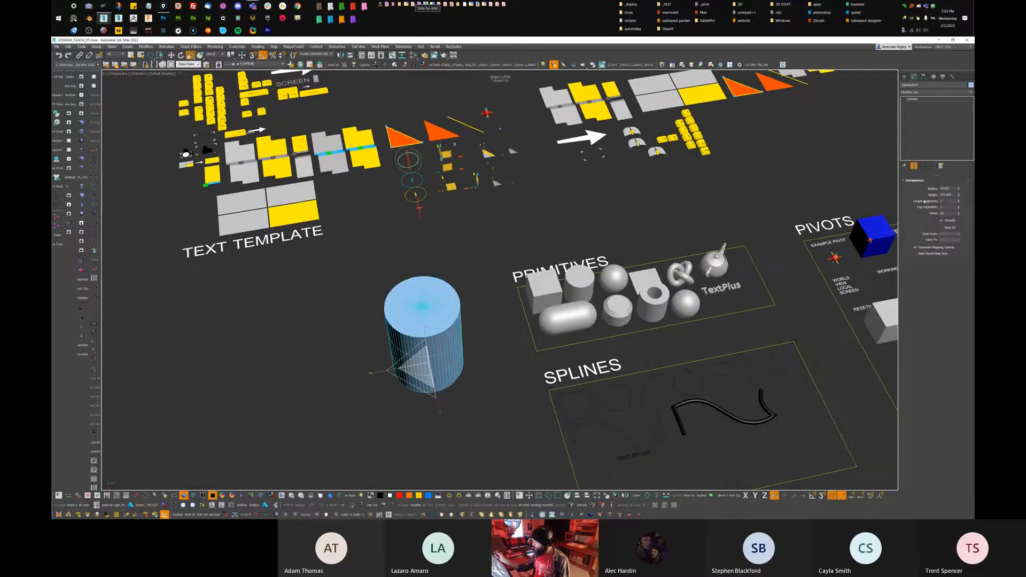
middle_drag(447, 332, 436, 321)
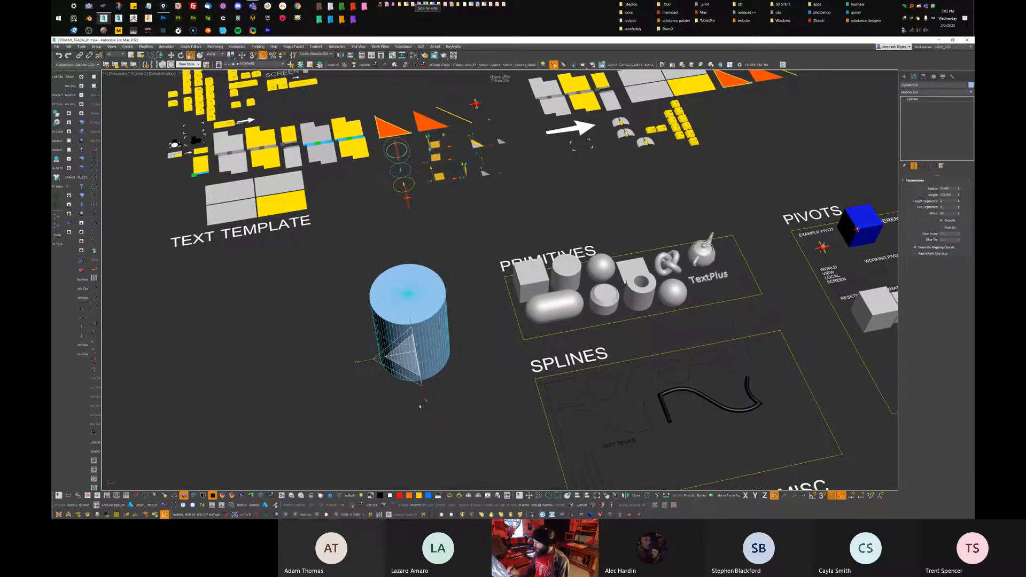
key(Delete)
middle_drag(759, 275, 687, 311)
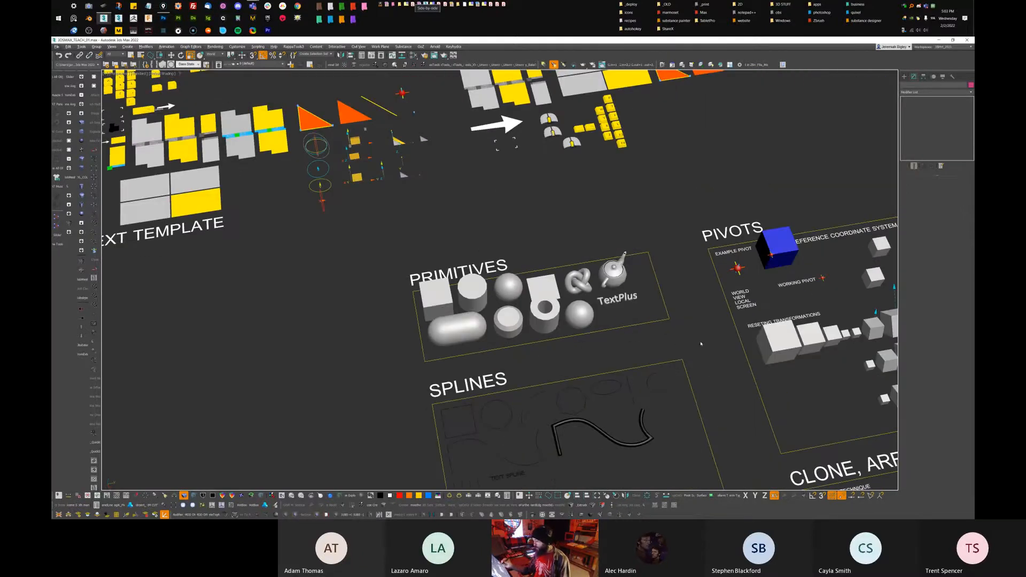
Lasso-select the whole Primitives section with its label and frame, delete it, and bring the Splines section into view
drag(379, 269, 358, 328)
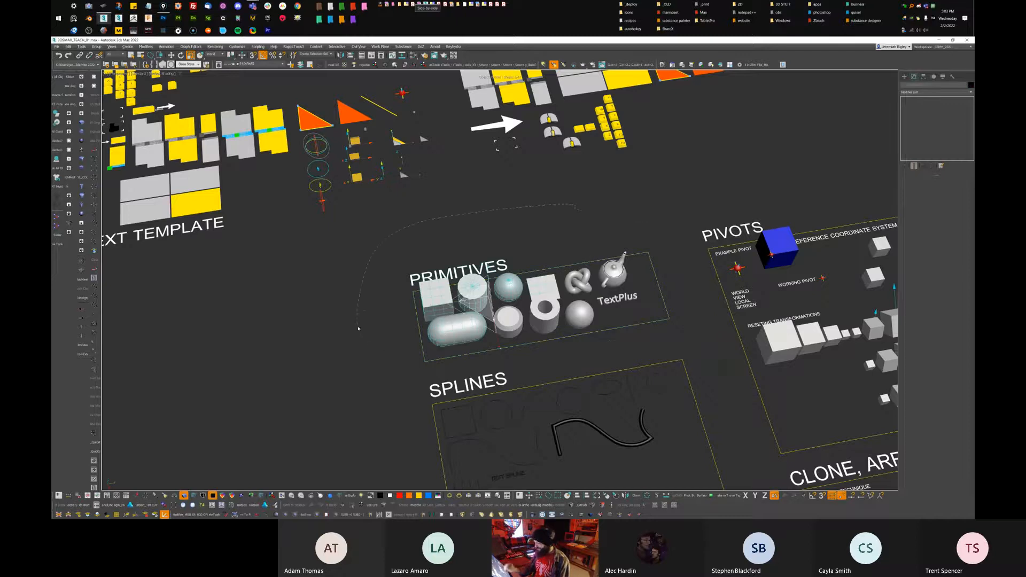
drag(695, 242, 691, 237)
key(Delete)
mouse_move(568, 330)
middle_down()
mouse_move(636, 281)
mouse_move(609, 183)
middle_up()
scroll(648, 284, up, 3)
middle_drag(647, 298, 618, 268)
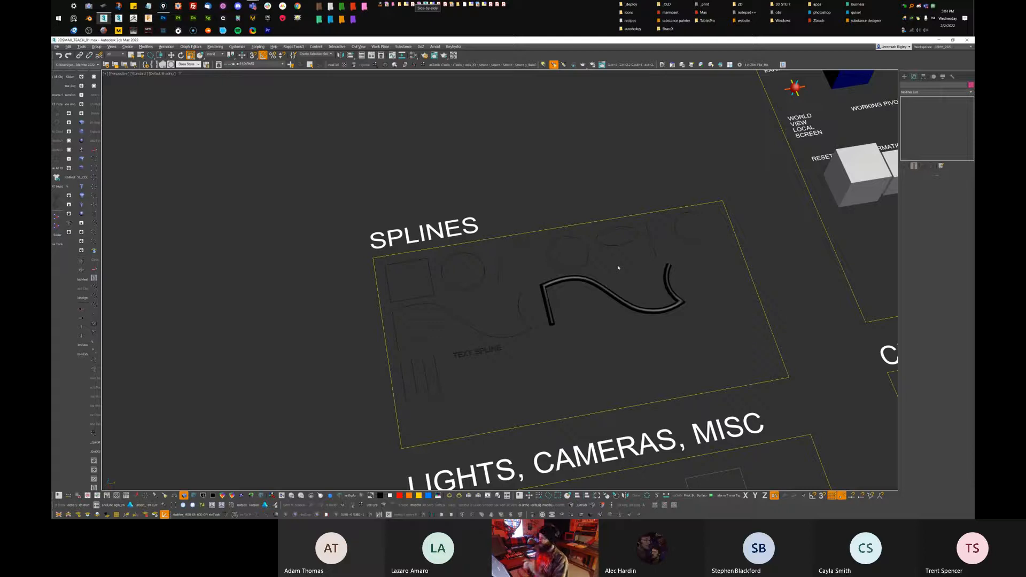
Look through the object creation categories and show the spline shapes
click(904, 77)
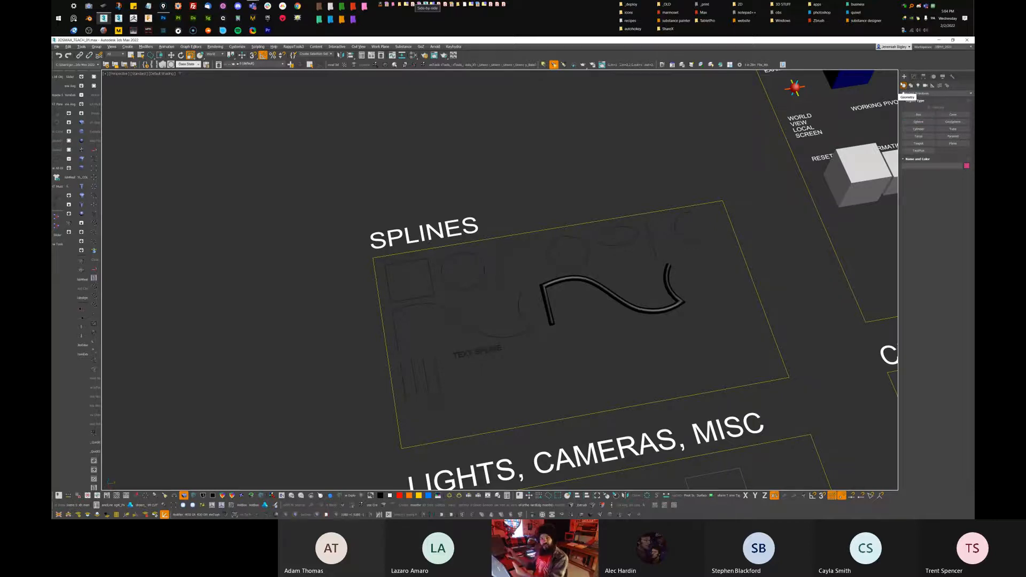
click(910, 85)
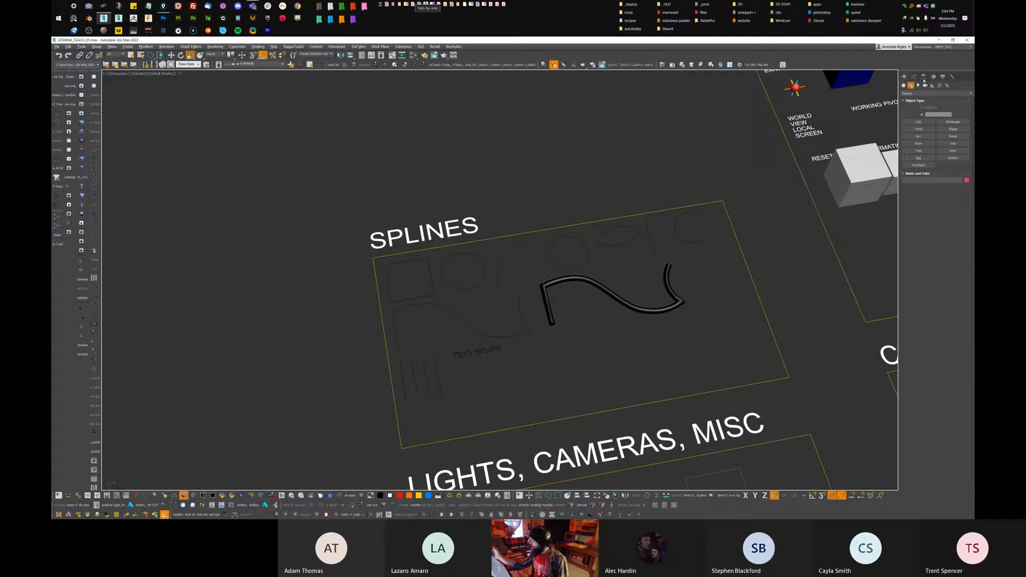
click(924, 85)
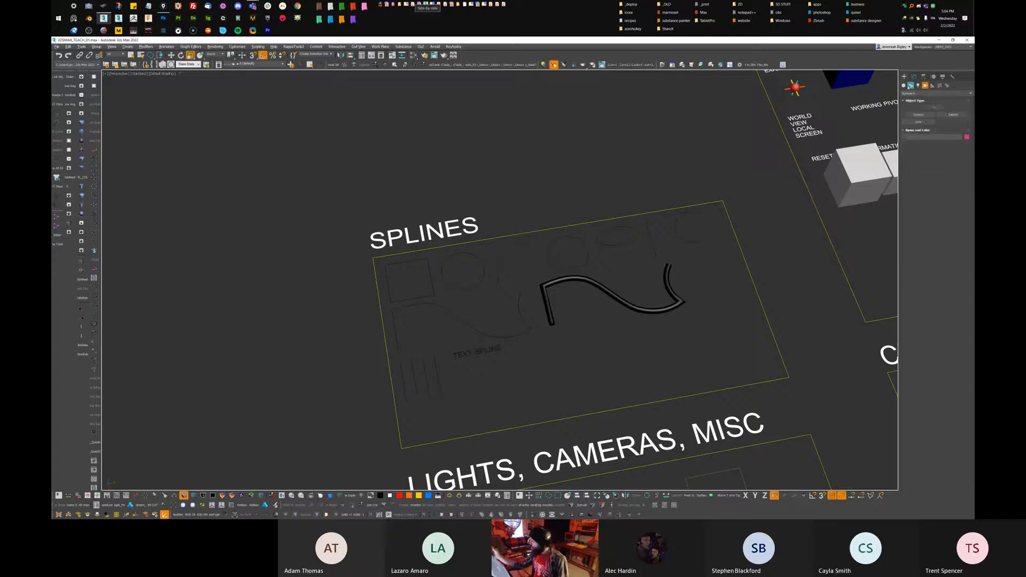
click(910, 86)
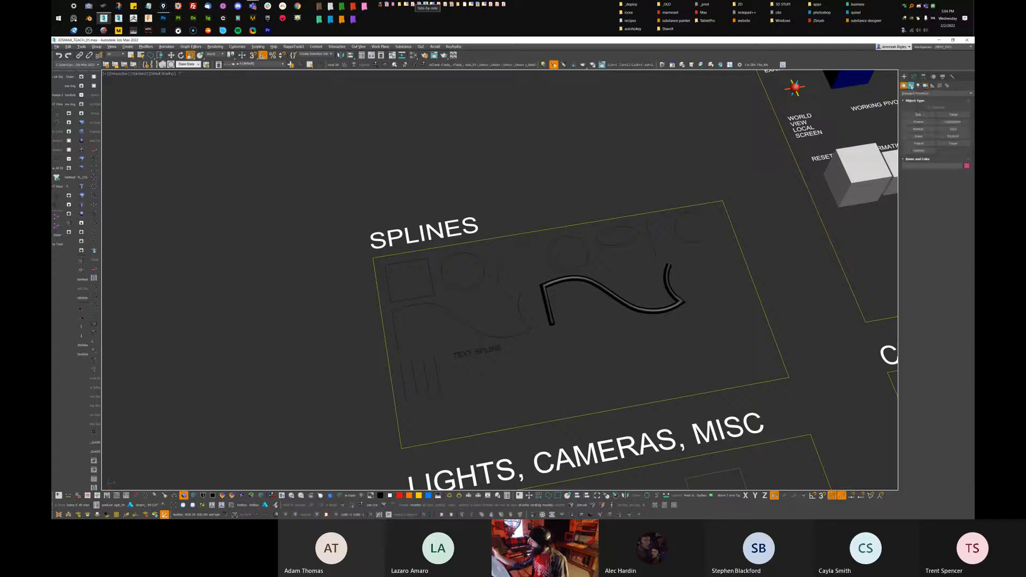
Draw an open straight-segment line with a zigzag end above the Splines section using the Line tool
click(917, 122)
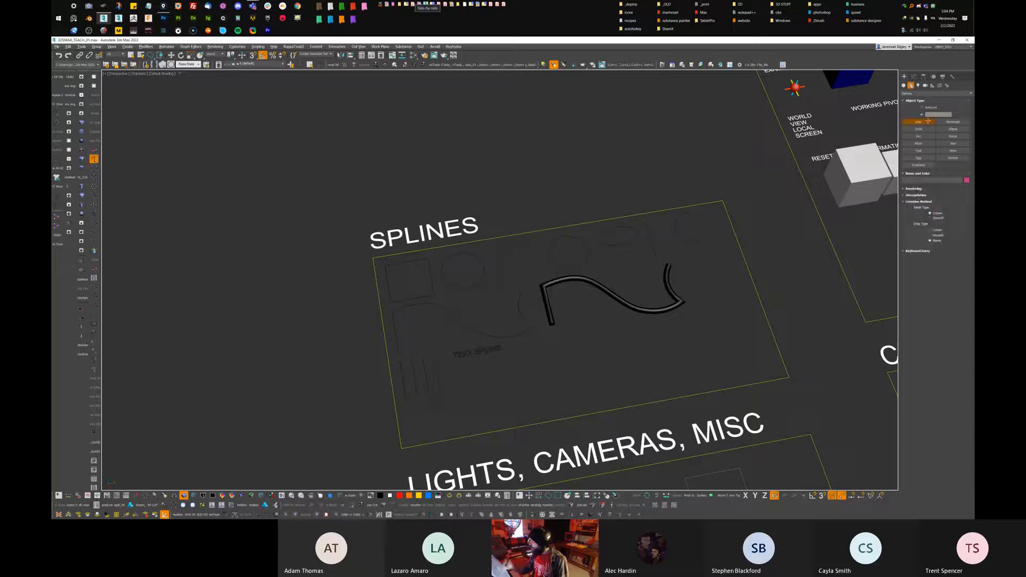
click(243, 350)
click(224, 270)
click(272, 214)
click(344, 158)
click(428, 138)
click(438, 181)
click(596, 163)
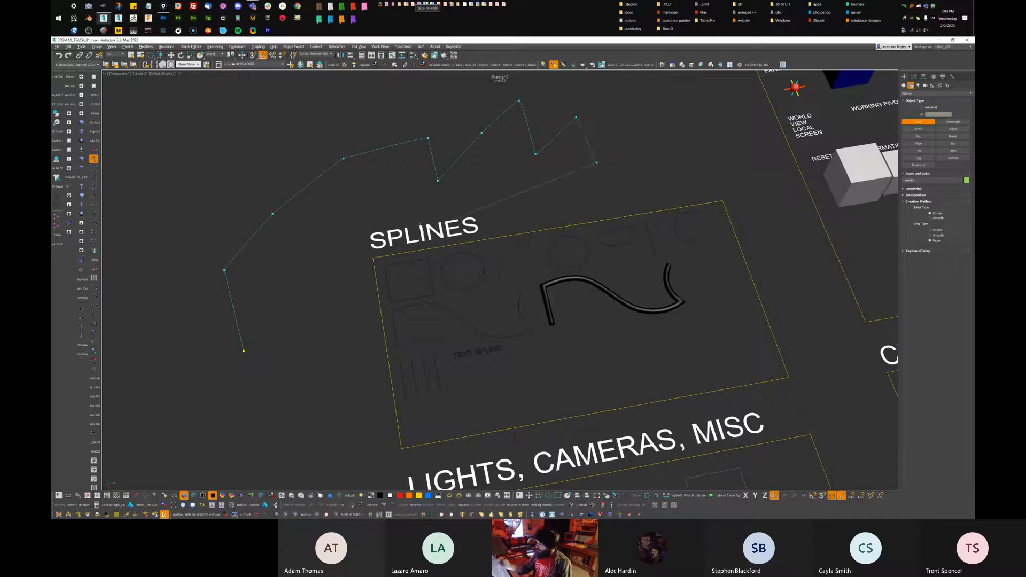
middle_drag(532, 368, 589, 329)
middle_drag(589, 329, 650, 300)
Draw a four-point line with curved vertices beside the Splines section and close the spline at its first point
click(437, 331)
drag(409, 236, 446, 196)
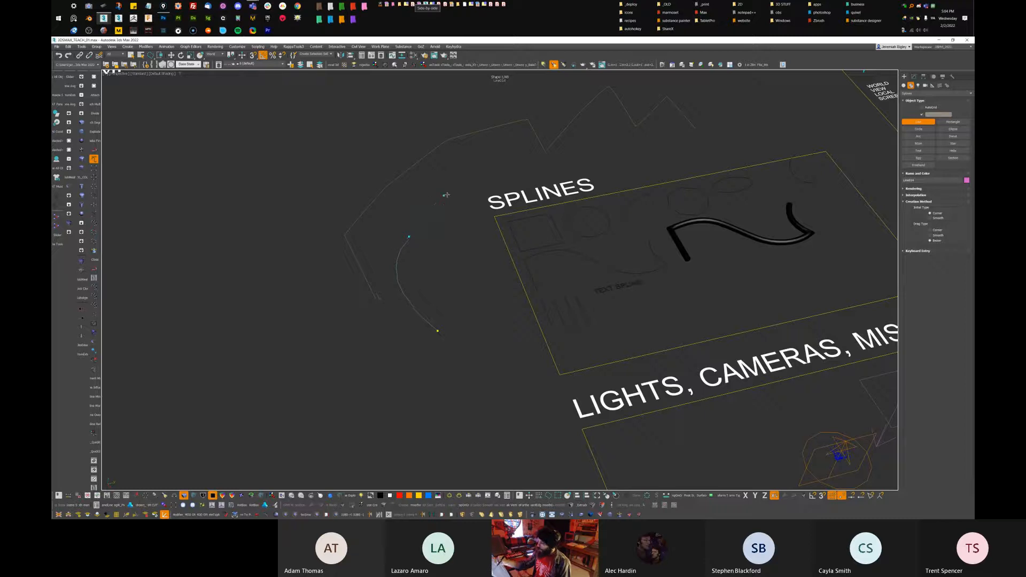
drag(487, 231, 500, 258)
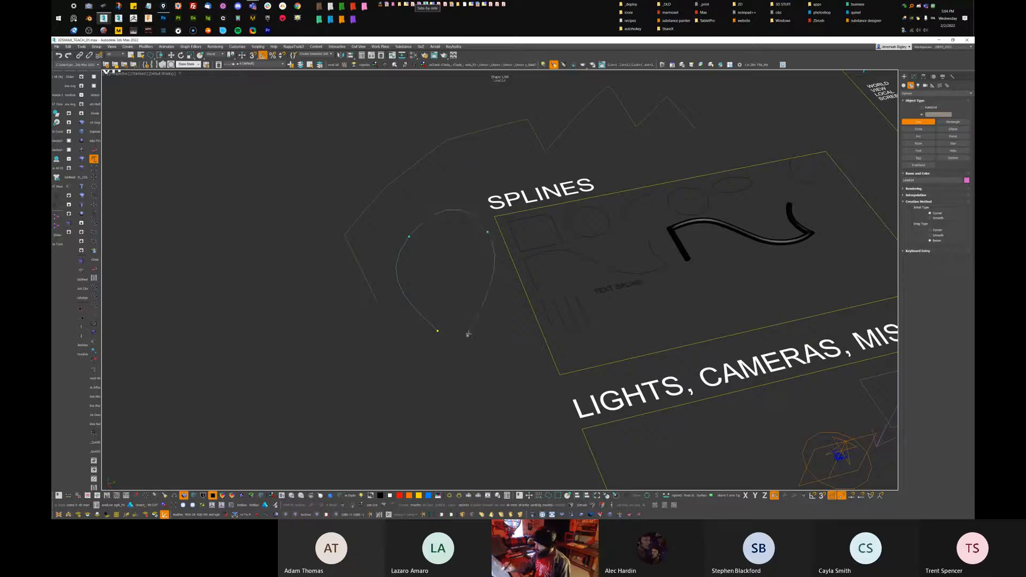
drag(478, 313, 437, 331)
scroll(435, 326, up, 5)
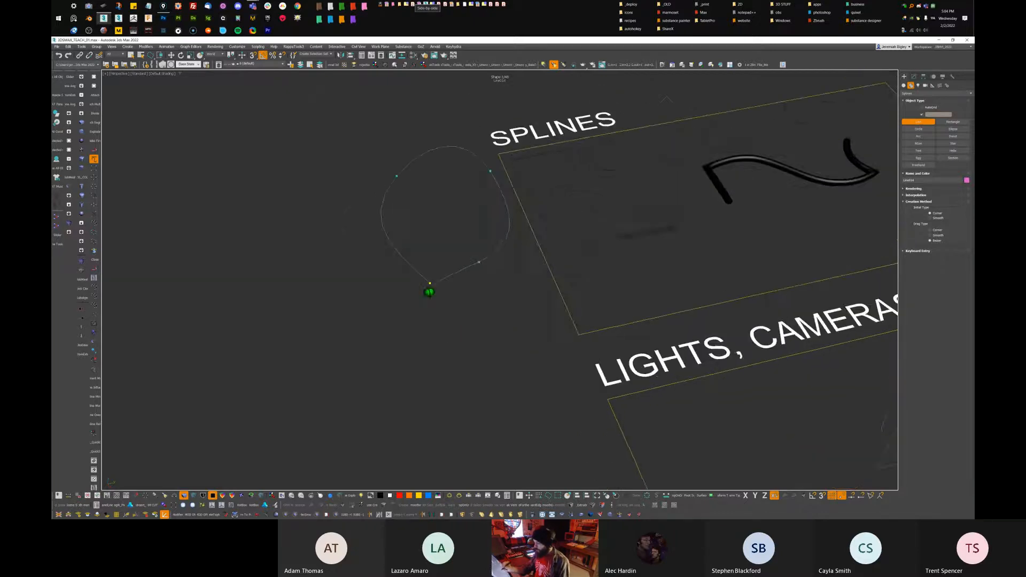
scroll(431, 275, down, 1)
scroll(431, 276, up, 5)
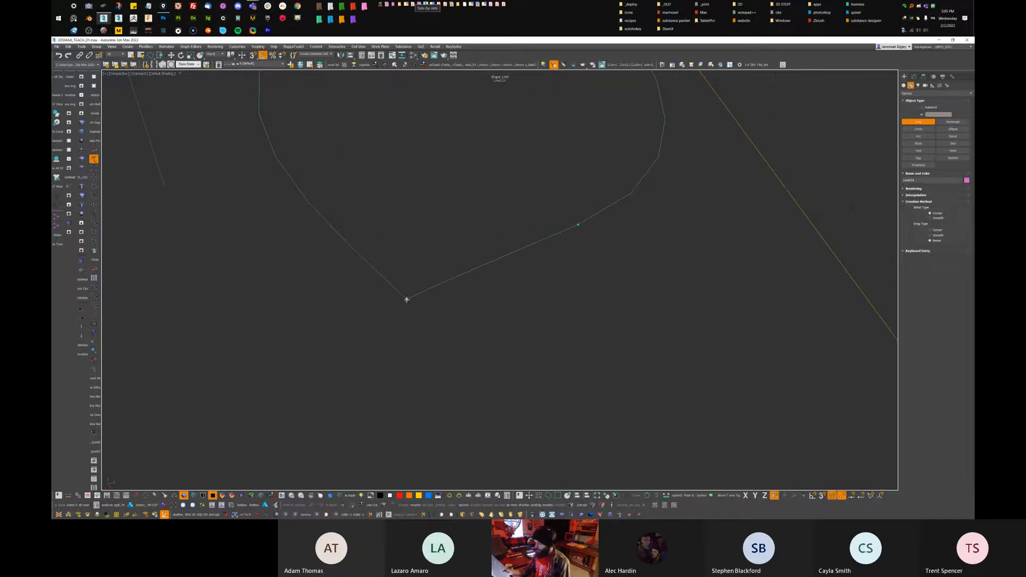
click(406, 299)
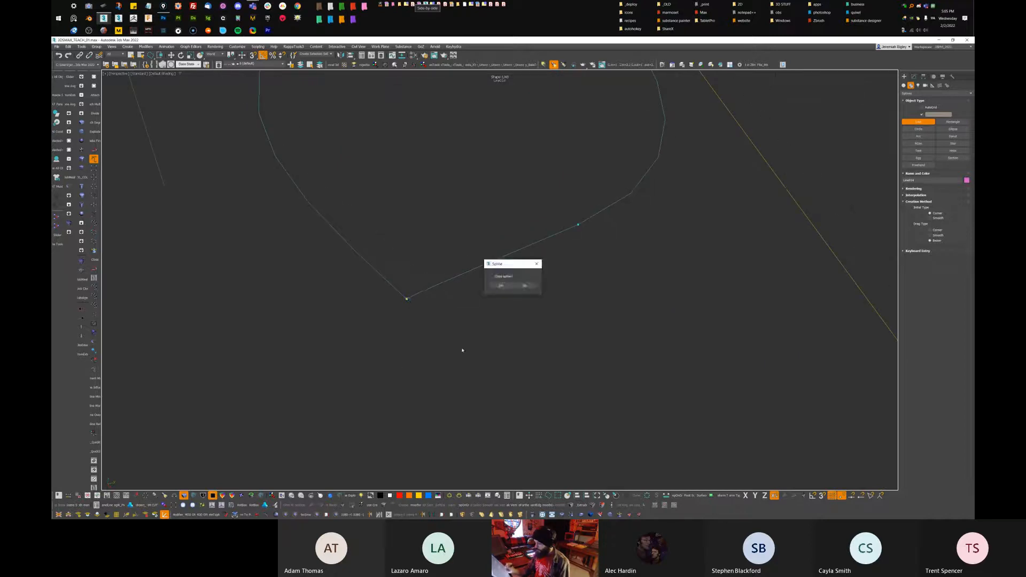
click(502, 286)
Leave the Line tool and delete the closed curved spline
alt+middle_drag(490, 419, 483, 364)
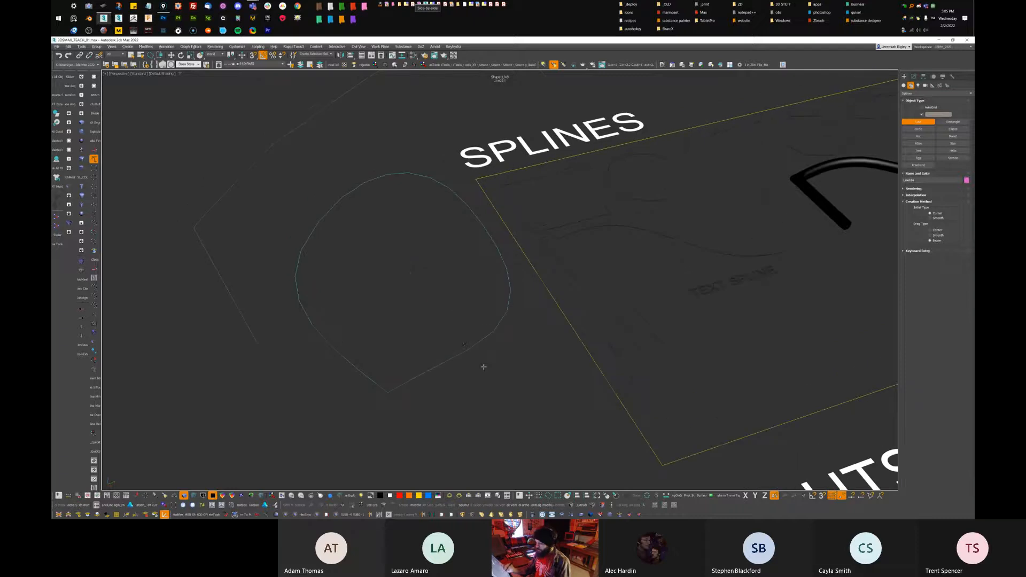
right_click(483, 390)
mouse_move(477, 304)
alt+middle_down()
mouse_move(492, 371)
mouse_move(468, 317)
alt+middle_up()
right_click(468, 317)
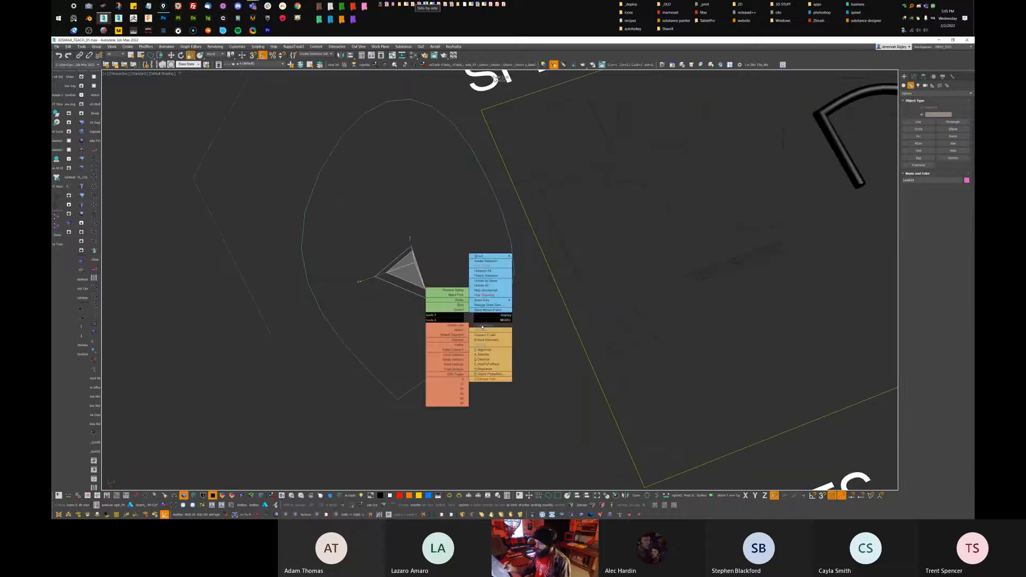
click(497, 381)
alt+middle_drag(497, 379, 520, 282)
key(Delete)
scroll(508, 319, down, 4)
middle_drag(508, 319, 538, 284)
Draw an open line with curved vertices beside the Splines section using the Line tool, leaving its ends apart
click(905, 77)
click(918, 121)
click(402, 397)
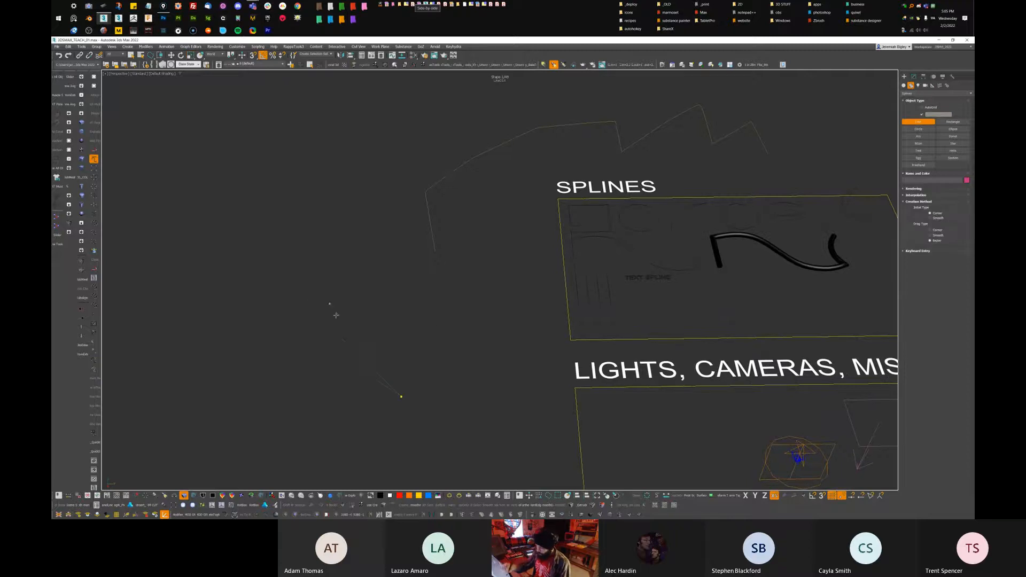
click(325, 266)
click(367, 236)
click(451, 246)
click(460, 289)
click(441, 325)
click(427, 340)
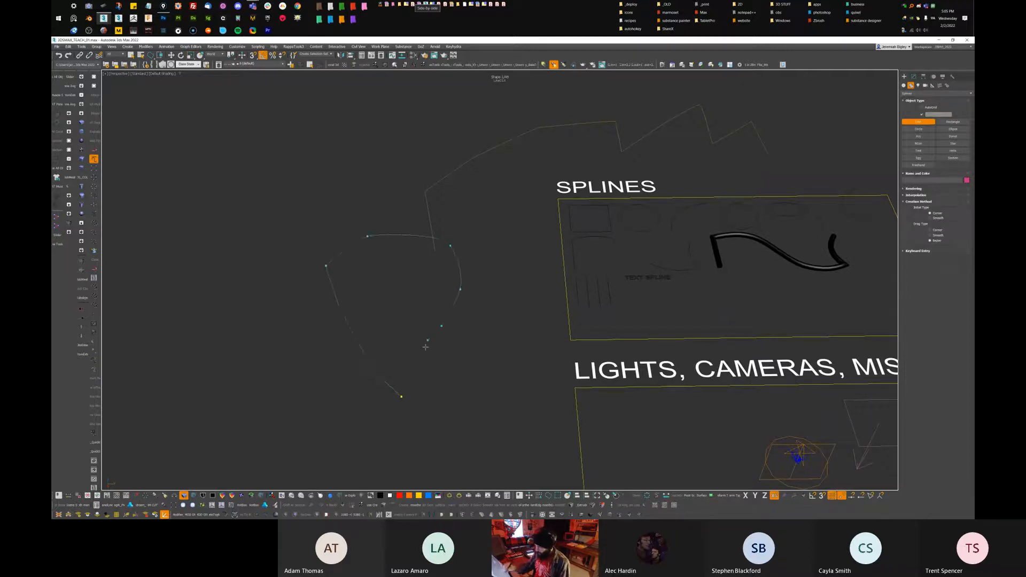
right_click(429, 417)
Convert the open curved line to an Editable Poly and delete it
mouse_move(509, 376)
alt+middle_down()
mouse_move(511, 360)
mouse_move(512, 373)
alt+middle_up()
scroll(474, 325, up, 2)
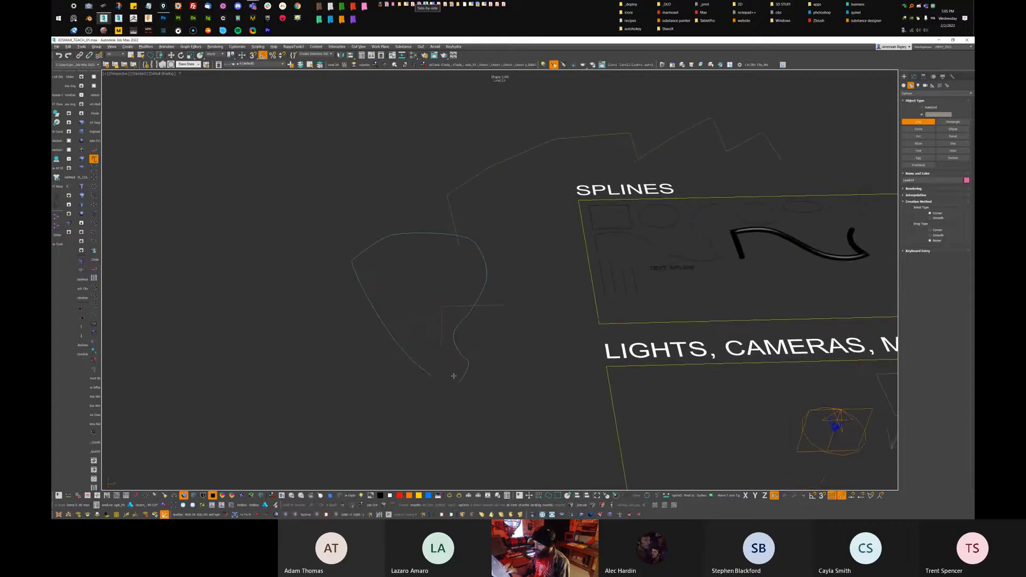
scroll(456, 372, up, 3)
key(r)
right_click(458, 352)
click(494, 414)
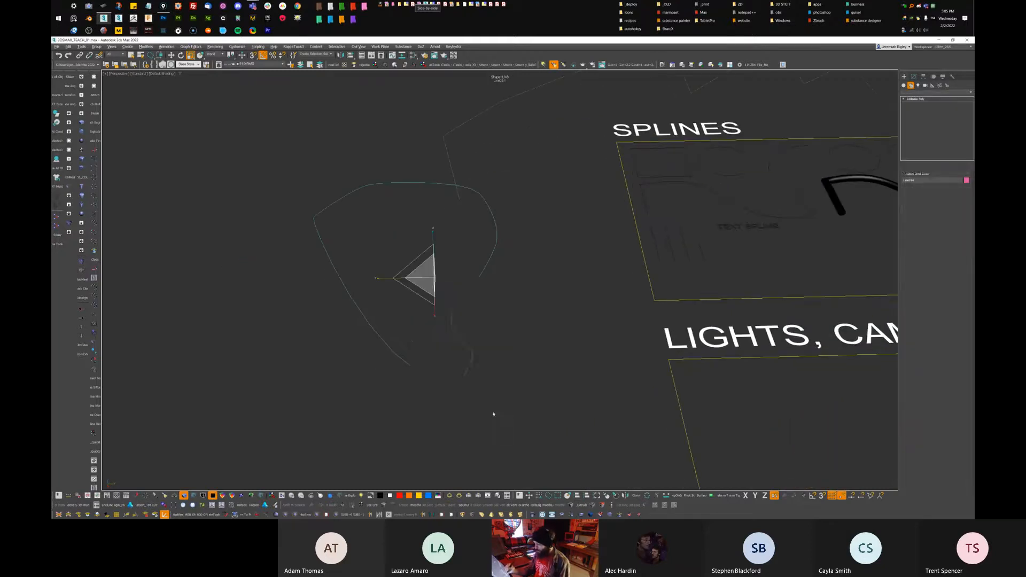
alt+middle_drag(492, 398, 508, 320)
key(Delete)
key(ctrl+z)
key(Delete)
Draw an irregular nine-point straight-segment line beside the Splines section and close the spline at its first point
click(904, 76)
click(917, 122)
middle_drag(582, 265, 695, 264)
alt+middle_drag(695, 265, 568, 256)
middle_drag(568, 256, 470, 257)
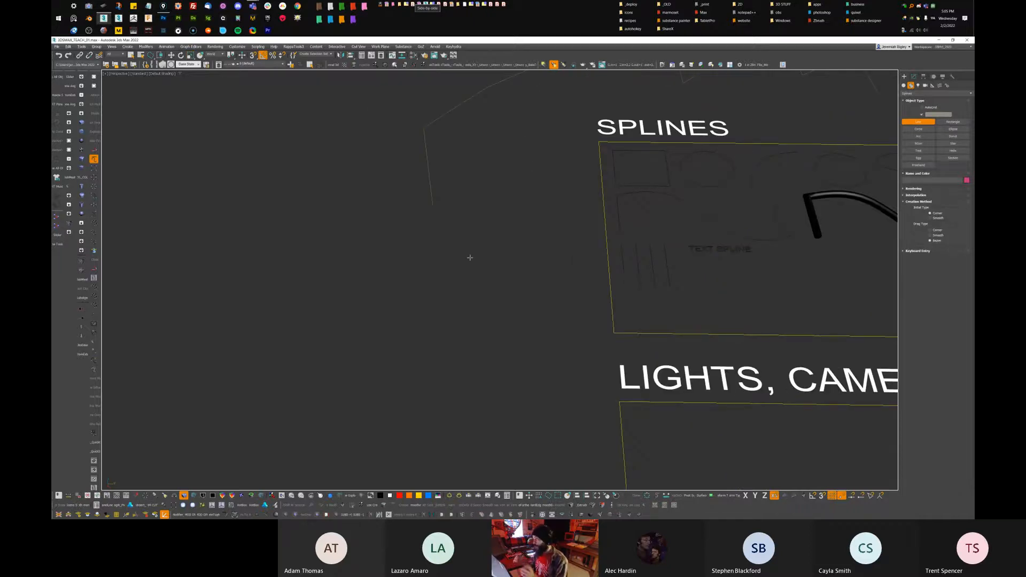
alt+middle_drag(469, 258, 462, 208)
click(452, 166)
click(327, 242)
click(332, 257)
click(459, 310)
click(504, 341)
click(533, 274)
click(514, 235)
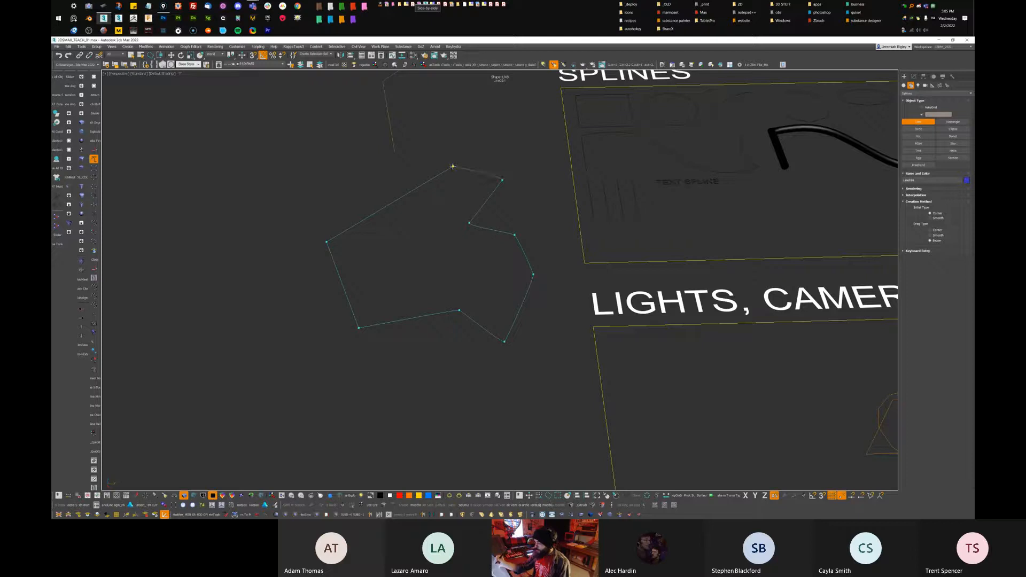
click(453, 166)
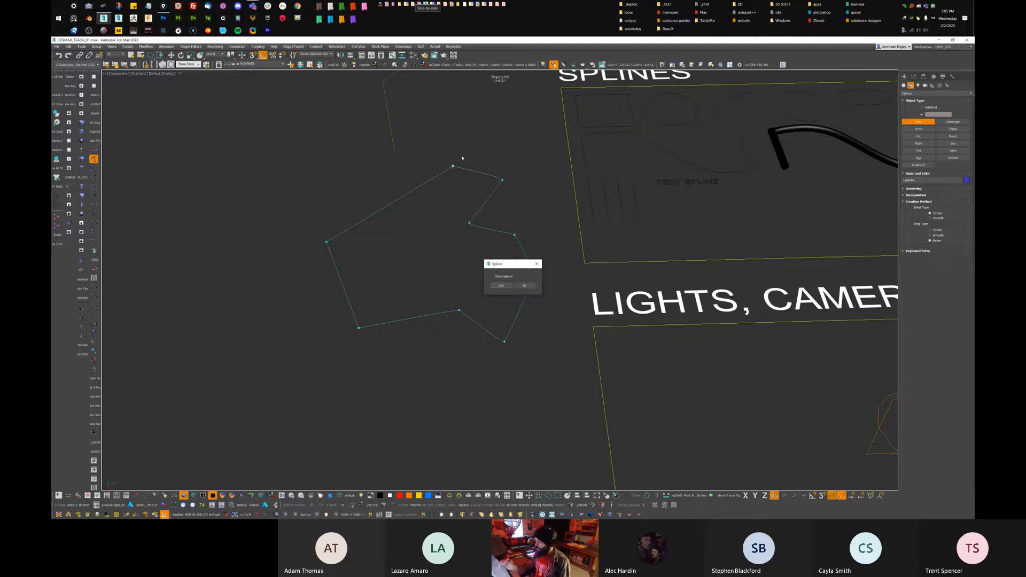
click(501, 286)
Convert the closed nine-point spline to an Editable Poly so it becomes a filled face
alt+middle_drag(542, 302, 508, 199)
key(e)
key(Delete)
right_click(509, 207)
click(435, 318)
key(ctrl+z)
right_click(507, 195)
click(526, 257)
alt+middle_drag(542, 247, 515, 278)
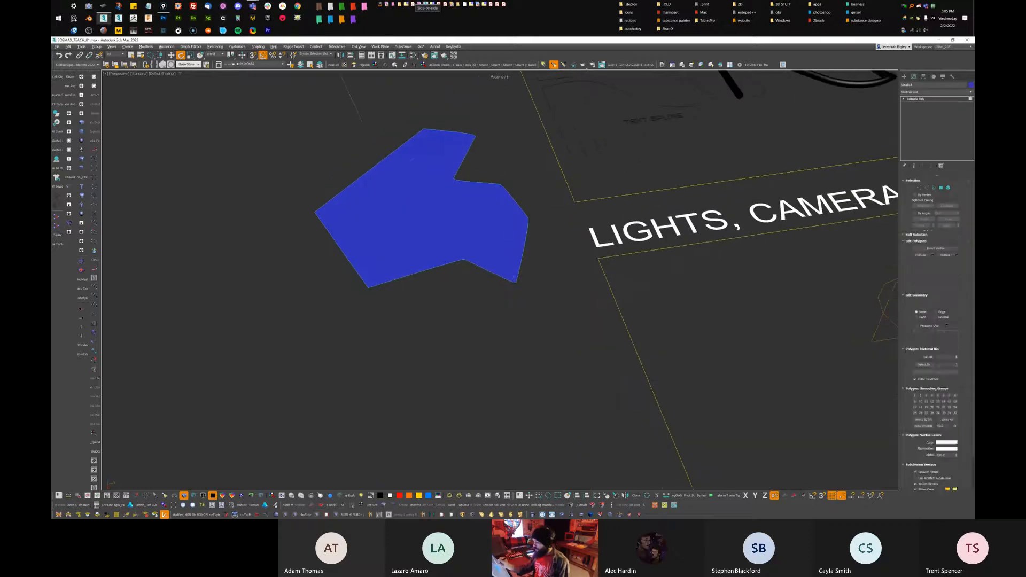
Inset the shape's polygon, extrude the inner polygon downward and delete that polygon
click(475, 218)
key(4)
key(4)
key(i)
drag(467, 217, 455, 249)
key(w)
alt+middle_drag(456, 249, 466, 206)
shift+drag(471, 172, 471, 239)
alt+middle_drag(472, 235, 523, 302)
key(Delete)
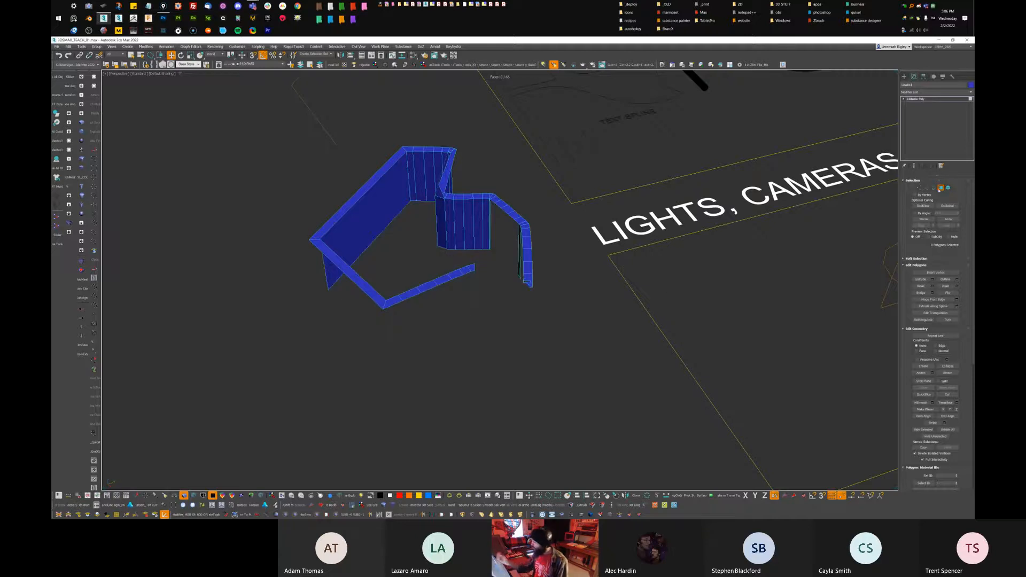
Leave polygon editing and delete the walled mesh beside the Splines section
click(939, 189)
click(444, 357)
click(462, 235)
key(Delete)
middle_drag(801, 227, 582, 361)
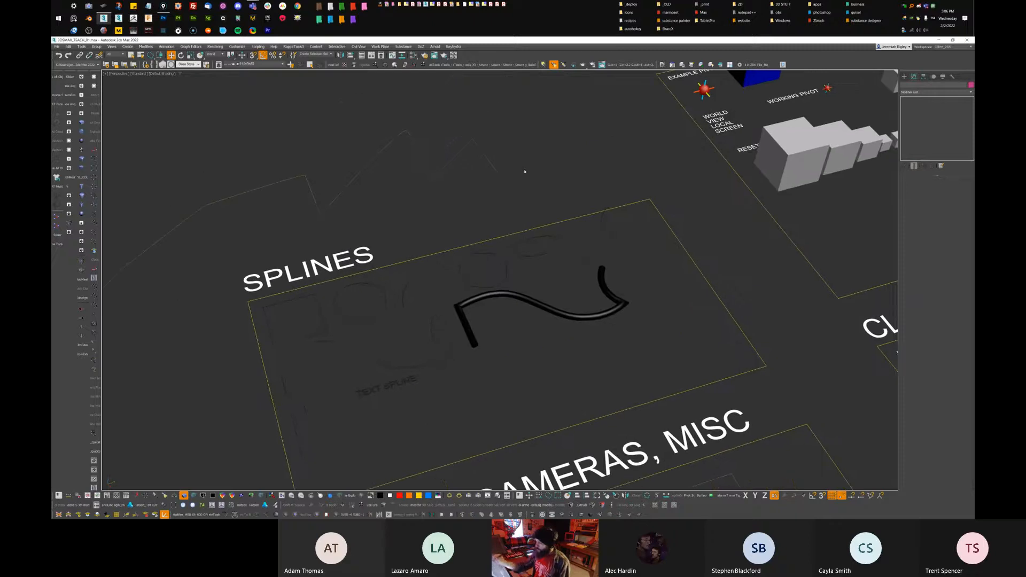
Draw a circle spline beside the Splines section and try to draw a larger arc around it
middle_drag(502, 190, 801, 166)
click(904, 77)
click(920, 129)
drag(345, 325, 397, 307)
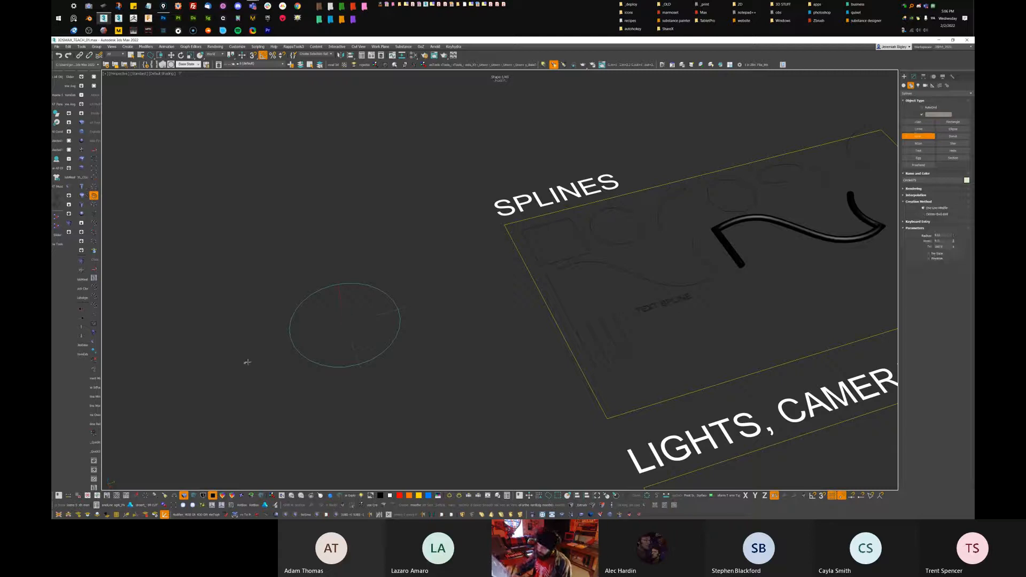
drag(245, 362, 453, 302)
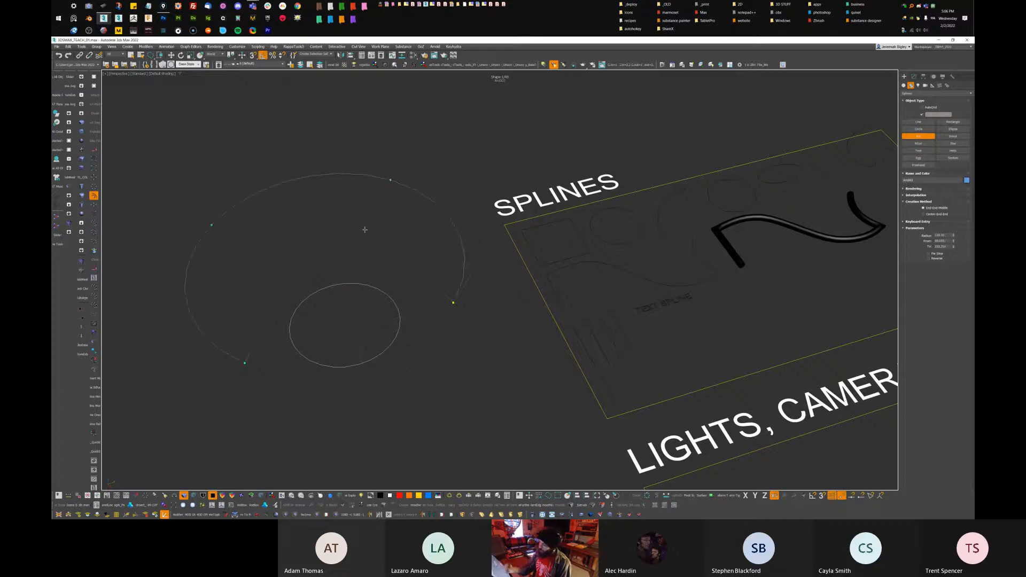
right_click(406, 192)
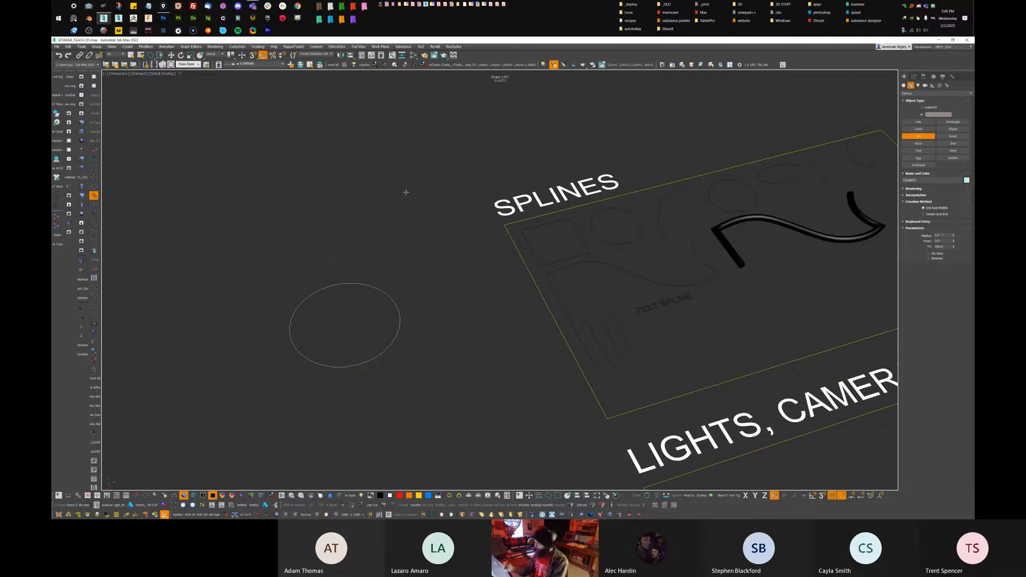
Draw a hexagonal NGon in front of the circle and raise its number of sides to 10
click(924, 143)
alt+middle_drag(374, 348, 396, 336)
middle_drag(396, 336, 527, 246)
drag(487, 356, 552, 327)
middle_drag(609, 255, 594, 172)
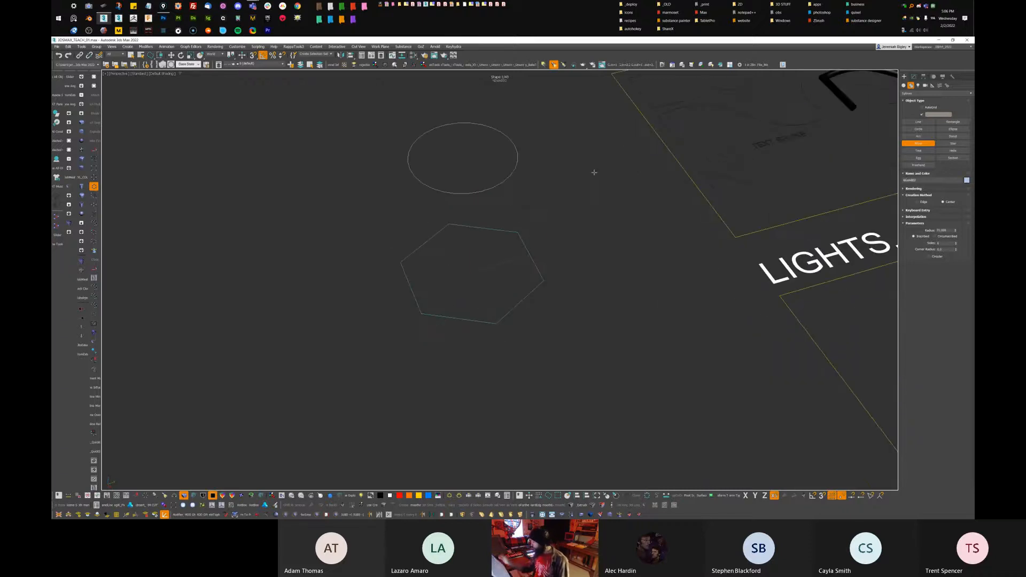
drag(955, 244, 956, 240)
Compare the modifiable parameters of the circle and the ten-sided NGon by selecting each in turn
key(w)
click(520, 107)
click(500, 132)
click(913, 77)
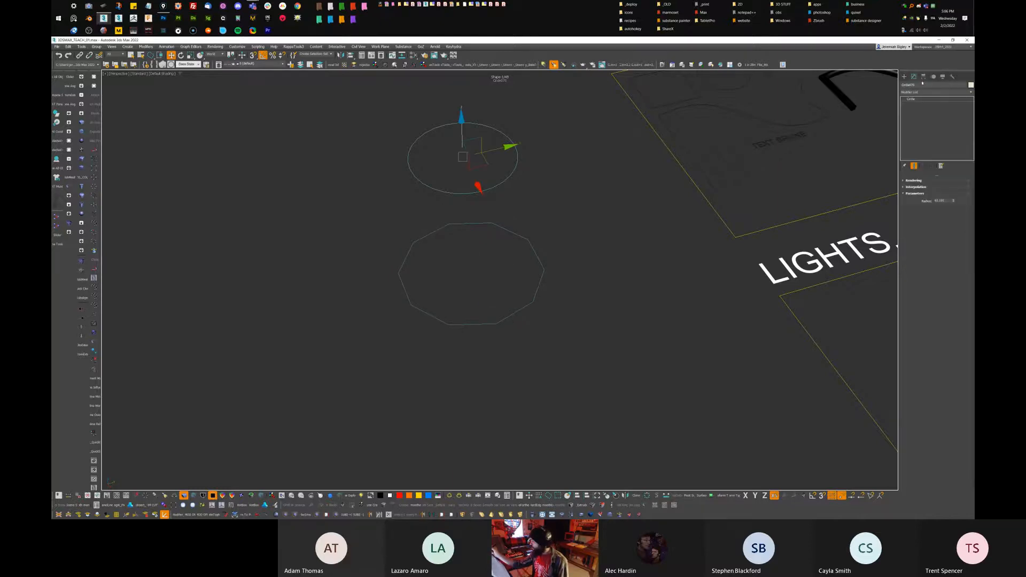
drag(539, 198, 595, 283)
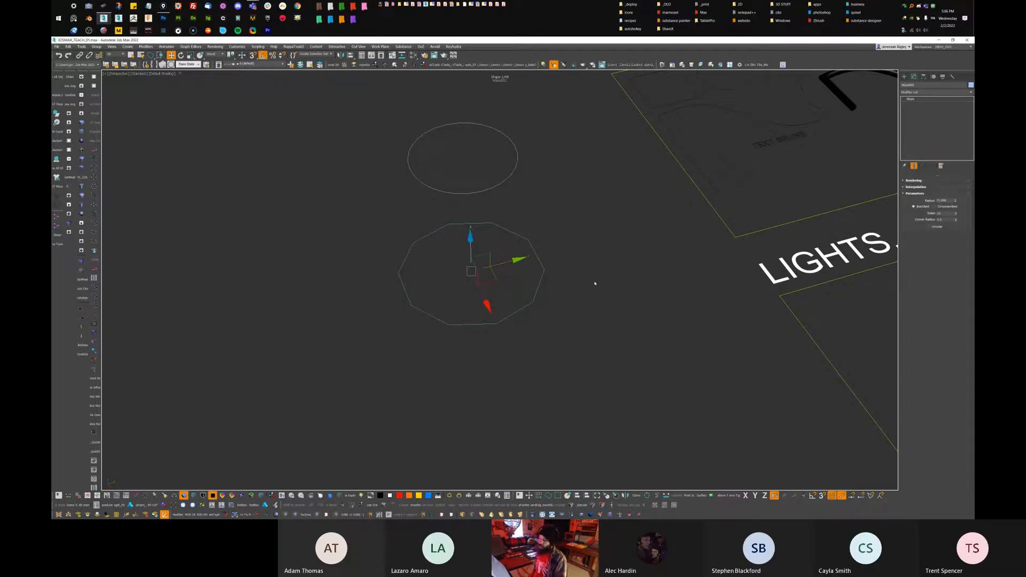
mouse_move(560, 132)
mouse_down()
mouse_move(516, 181)
mouse_move(530, 206)
mouse_up()
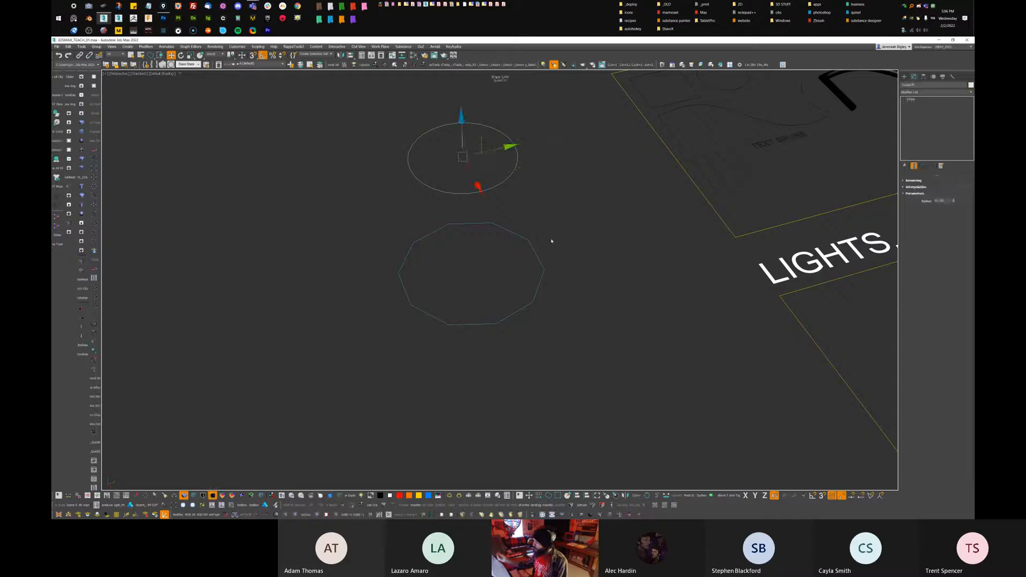
Draw another circle beside the first one, lower the interpolation steps and draw a much larger low-step circle
click(905, 77)
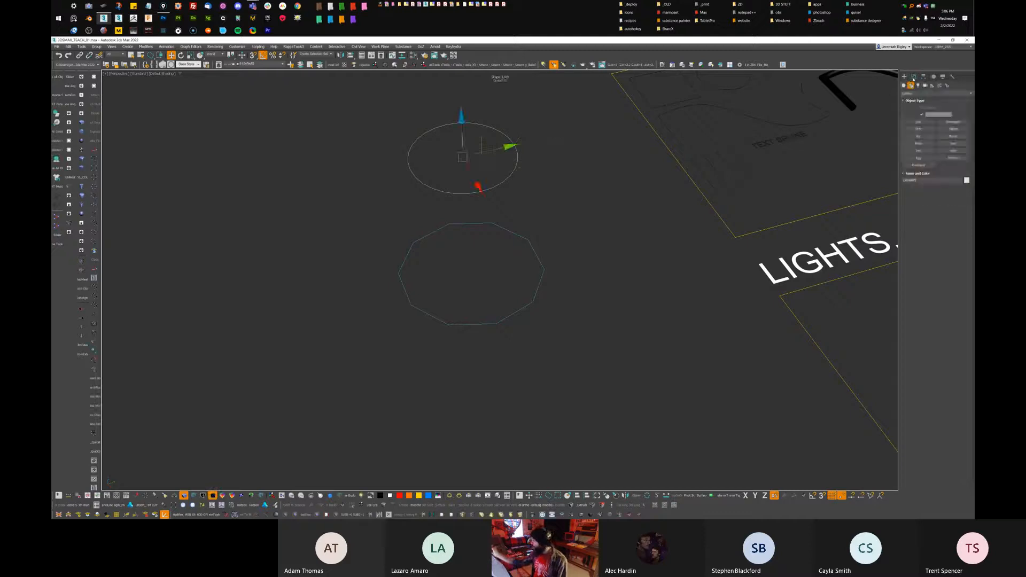
click(919, 129)
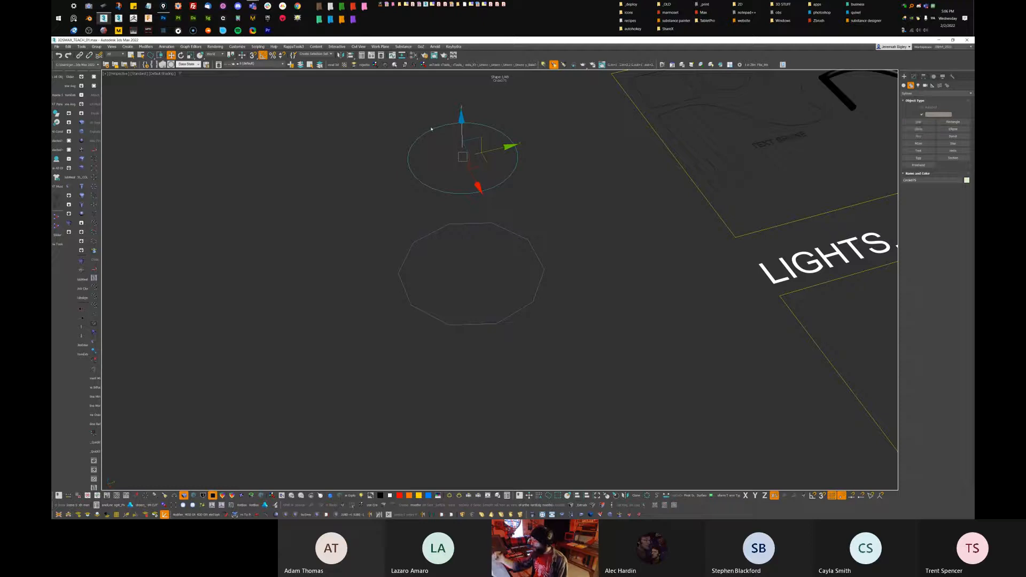
click(918, 129)
drag(560, 184, 611, 173)
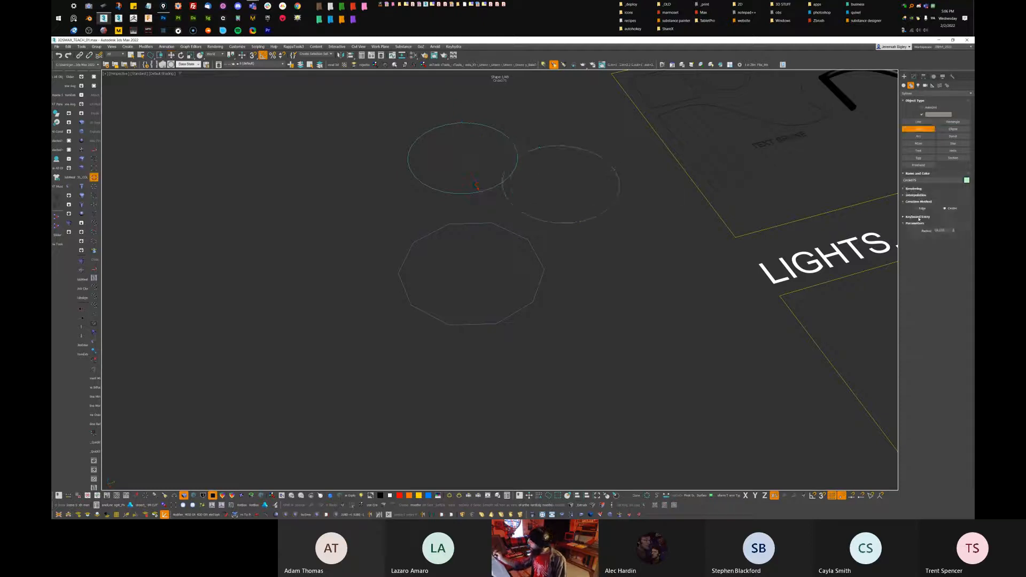
drag(951, 204, 951, 199)
drag(616, 247, 600, 160)
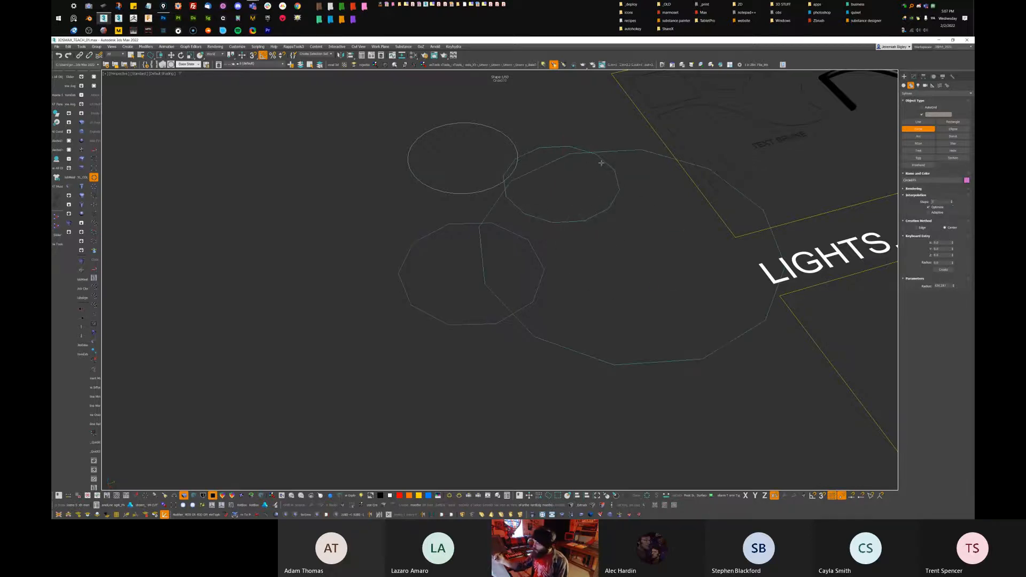
Undo the creation of all three circles, keeping only the NGon
key(w)
key(ctrl+z)
key(ctrl+z)
key(ctrl+z)
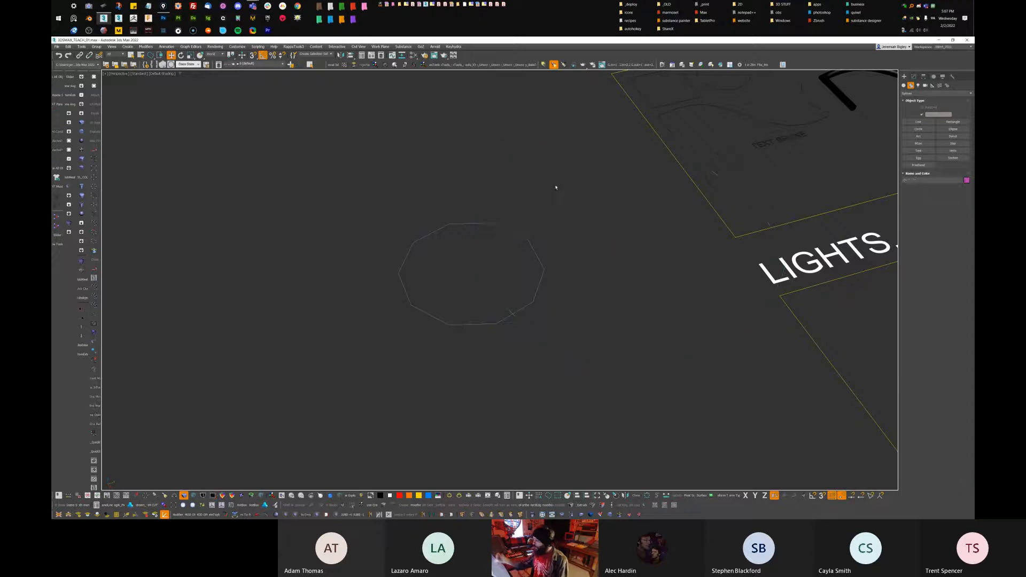
Adjust the number of sides of the NGon and delete it
click(538, 286)
mouse_move(610, 250)
middle_down()
mouse_move(653, 249)
mouse_move(648, 272)
mouse_move(599, 234)
middle_up()
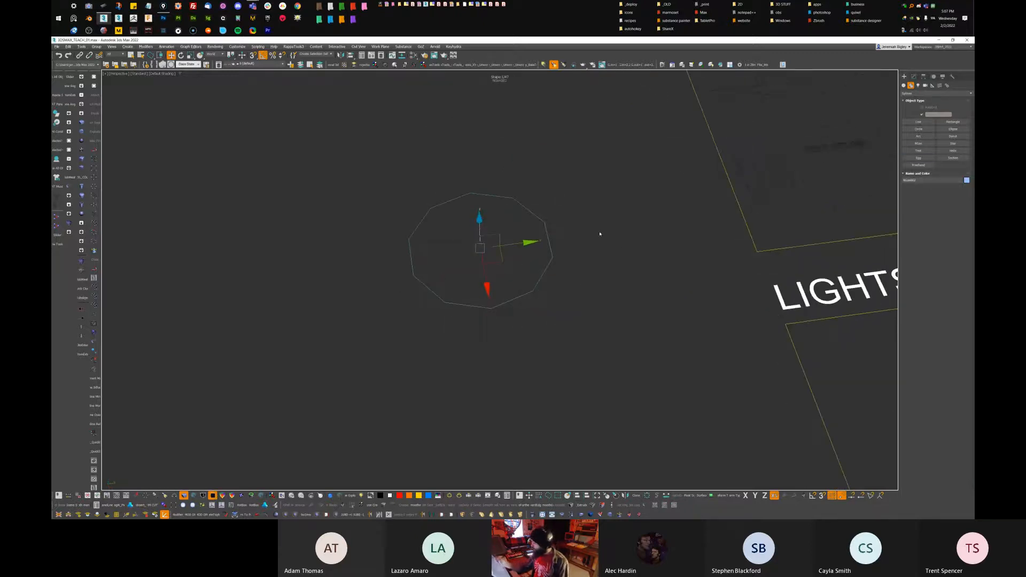
click(914, 77)
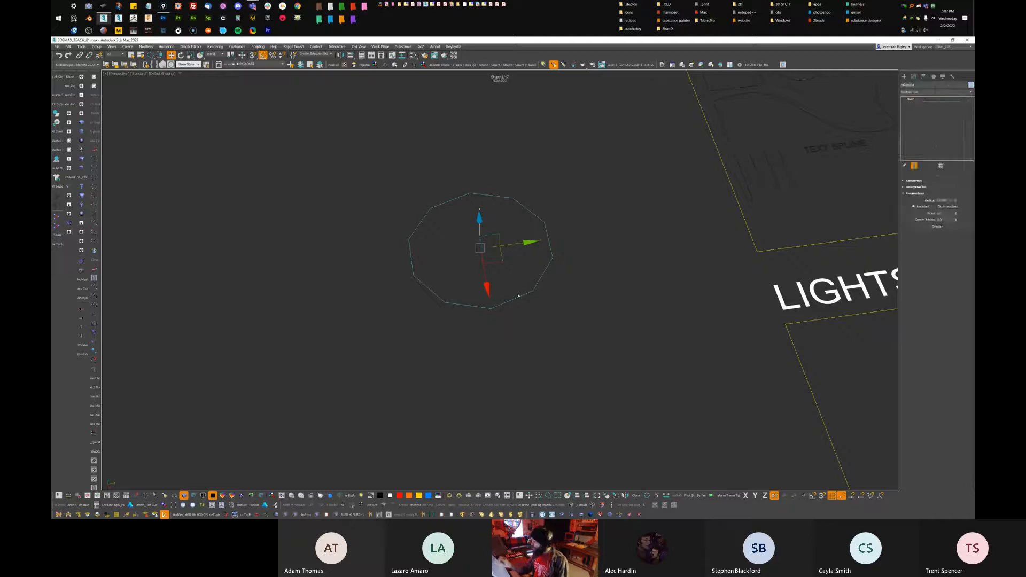
drag(956, 214, 957, 214)
drag(956, 213, 956, 212)
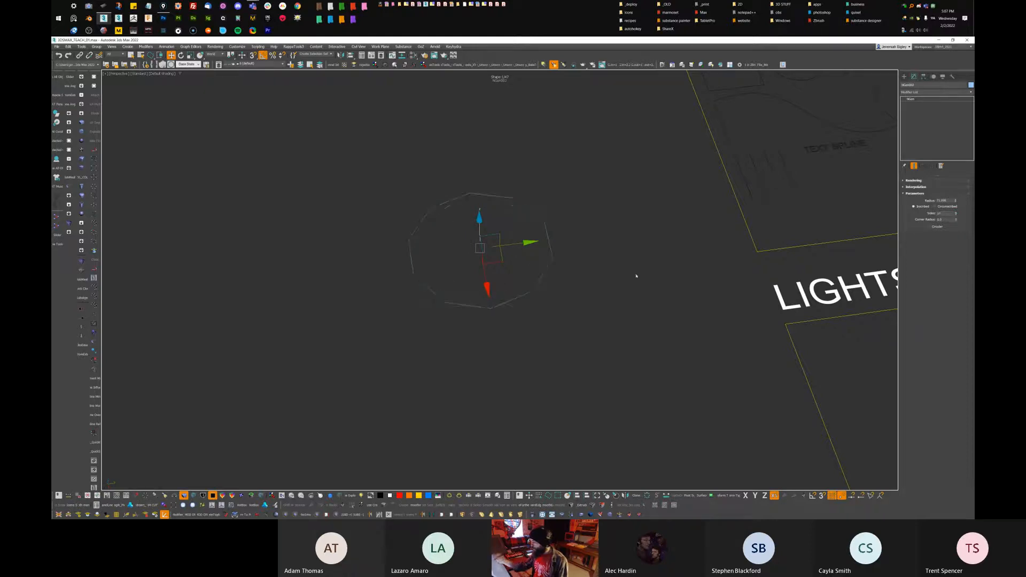
alt+middle_drag(513, 360, 544, 348)
key(Delete)
Inspect the sample shapes in the Splines section, selecting the parallel lines and the ellipse
middle_drag(630, 273, 692, 336)
drag(577, 278, 623, 351)
middle_drag(623, 351, 671, 330)
drag(545, 327, 587, 318)
middle_drag(691, 304, 609, 338)
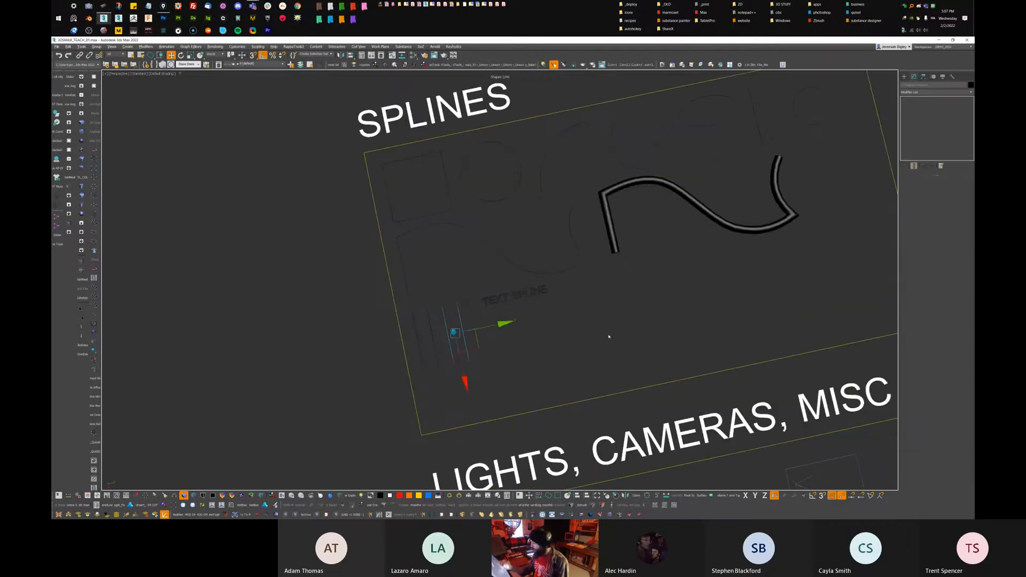
click(703, 114)
middle_drag(823, 214, 766, 223)
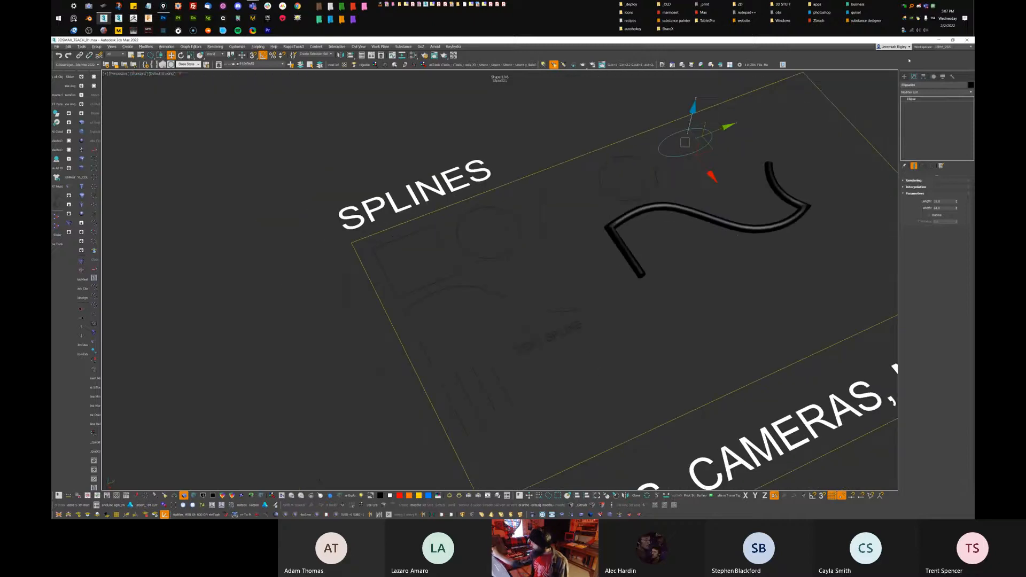
Draw a large six-pointed star spline beside the Splines section
click(904, 77)
click(929, 144)
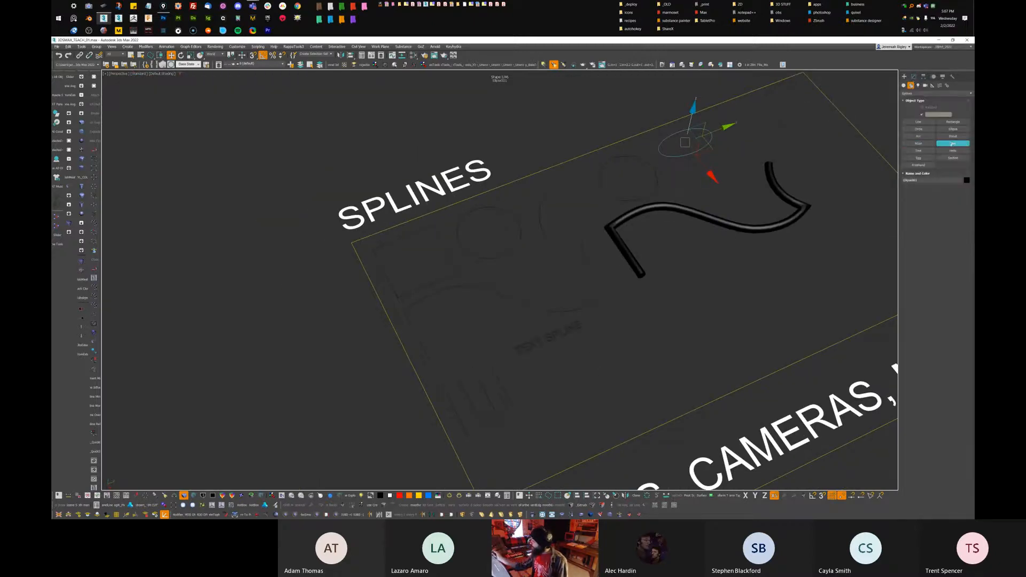
click(953, 143)
mouse_move(587, 288)
middle_down()
mouse_move(729, 174)
mouse_move(791, 190)
middle_up()
drag(430, 325, 458, 314)
click(504, 286)
drag(504, 287, 545, 275)
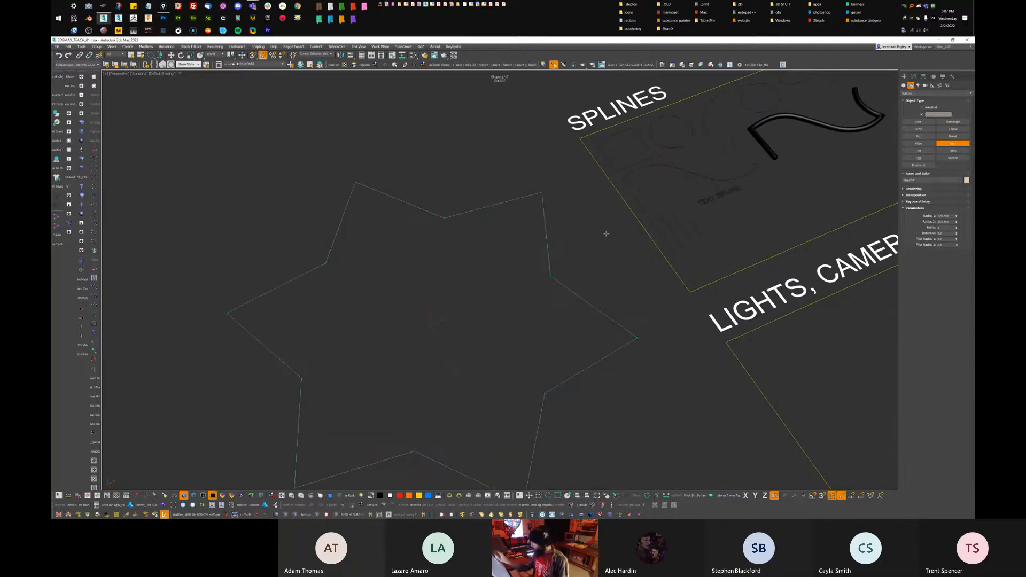
Increase the star's number of points and delete the star
mouse_move(956, 229)
mouse_down()
mouse_move(956, 220)
mouse_move(956, 232)
mouse_up()
key(w)
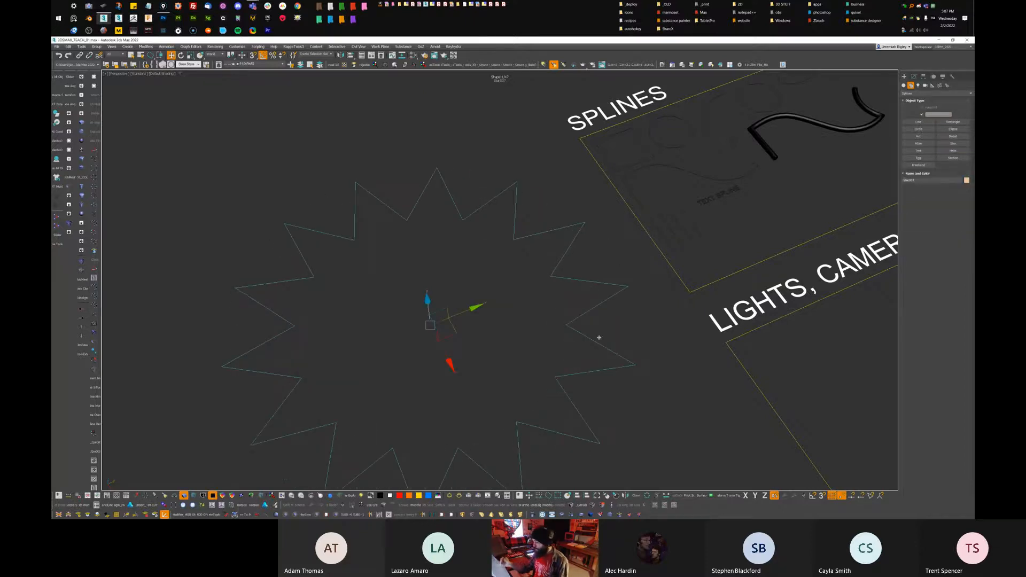
key(Delete)
Try to draw a tall helix beside the Splines section
middle_drag(612, 314, 508, 321)
click(953, 151)
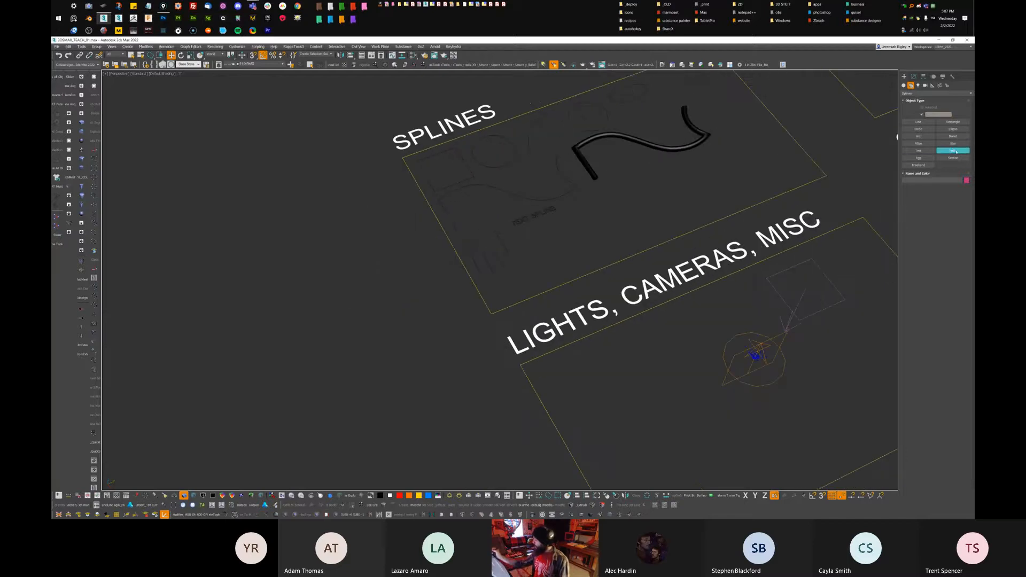
click(954, 152)
middle_drag(430, 289, 359, 326)
drag(359, 326, 440, 319)
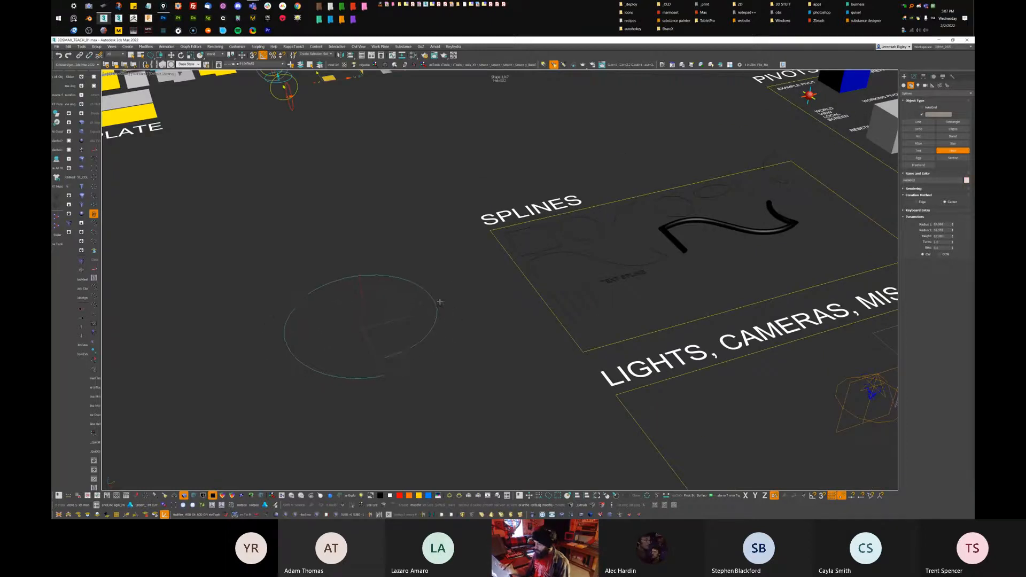
click(432, 179)
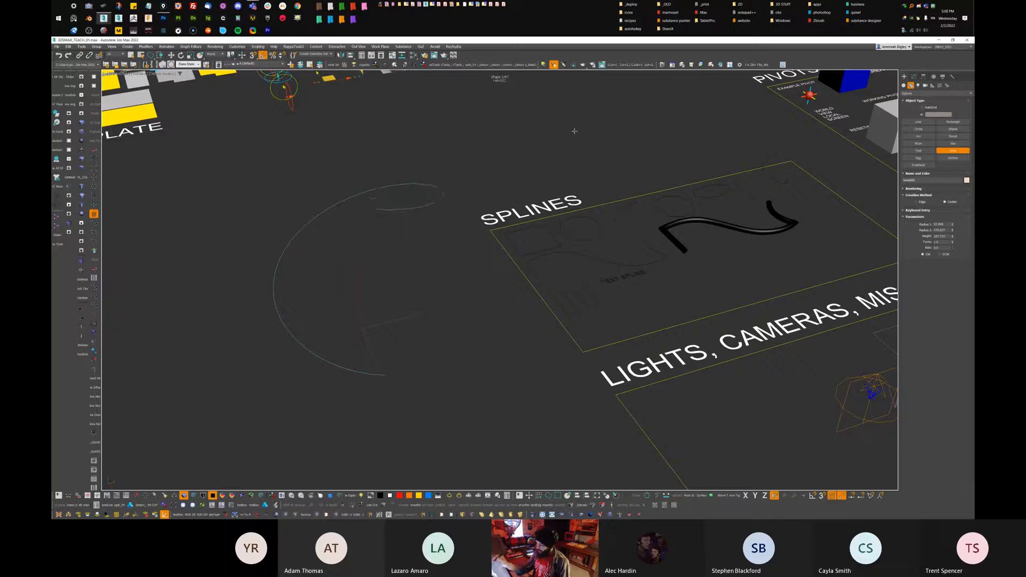
right_click(607, 134)
Draw a smaller helix that narrows toward its upper end and open its parameters for modification
alt+middle_drag(410, 310, 438, 309)
drag(390, 294, 430, 288)
click(424, 184)
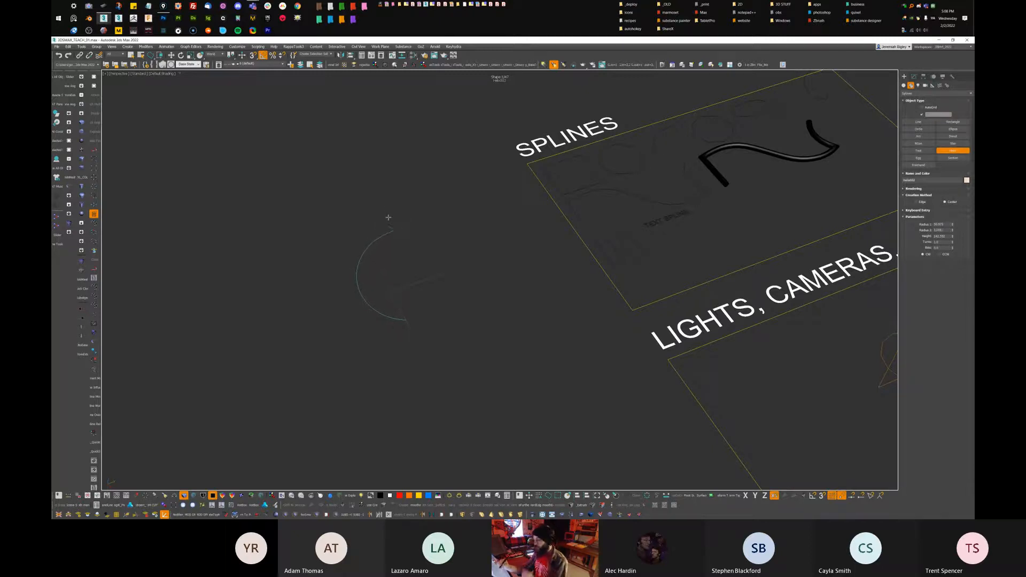
click(388, 213)
click(914, 77)
key(w)
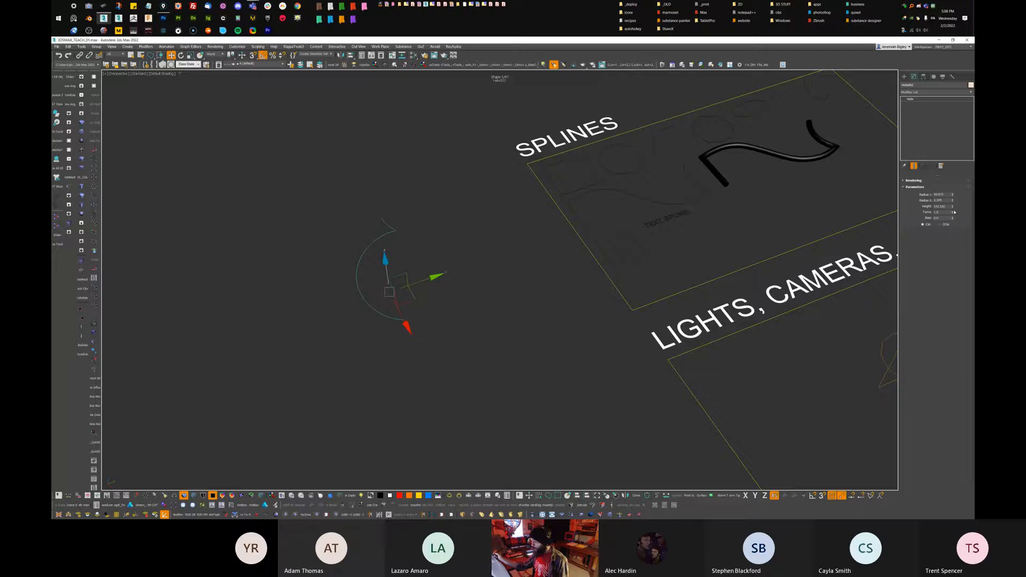
Increase the helix's number of turns until it forms a tightly coiled cone
alt+middle_drag(506, 264, 518, 256)
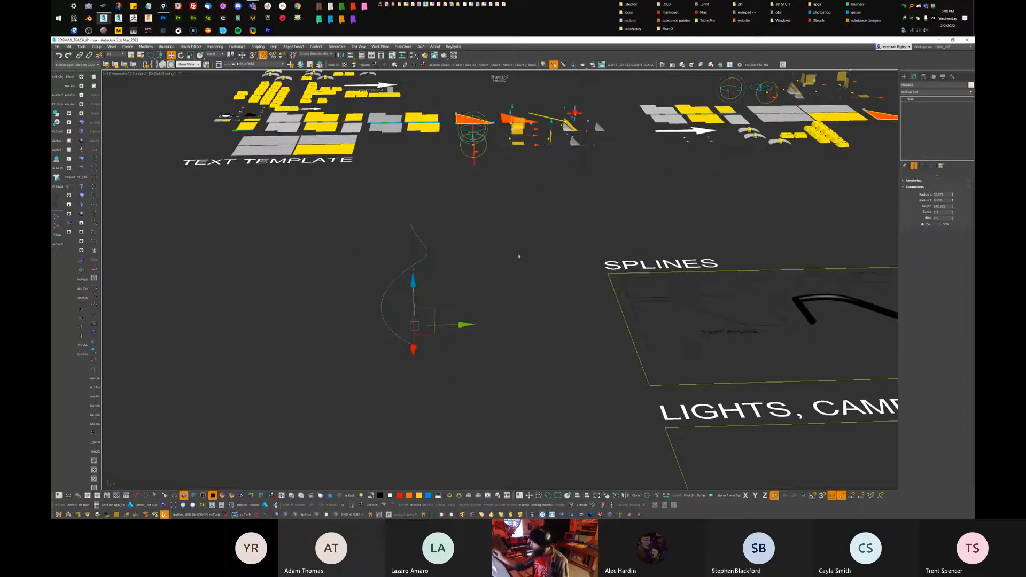
drag(952, 213, 939, 97)
mouse_move(951, 213)
mouse_down()
mouse_move(952, 197)
mouse_move(953, 212)
mouse_up()
scroll(548, 282, up, 5)
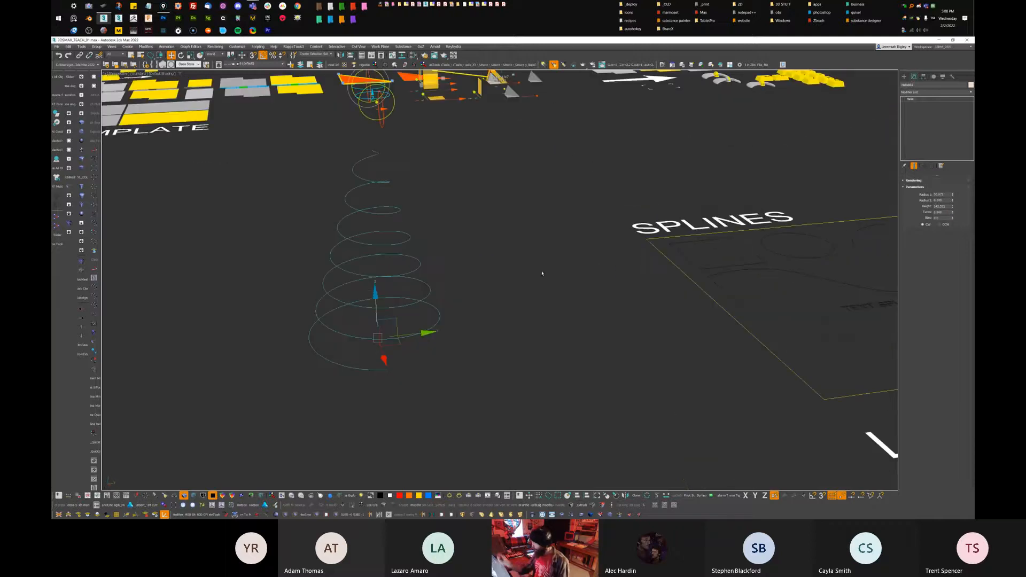
drag(953, 210, 964, 175)
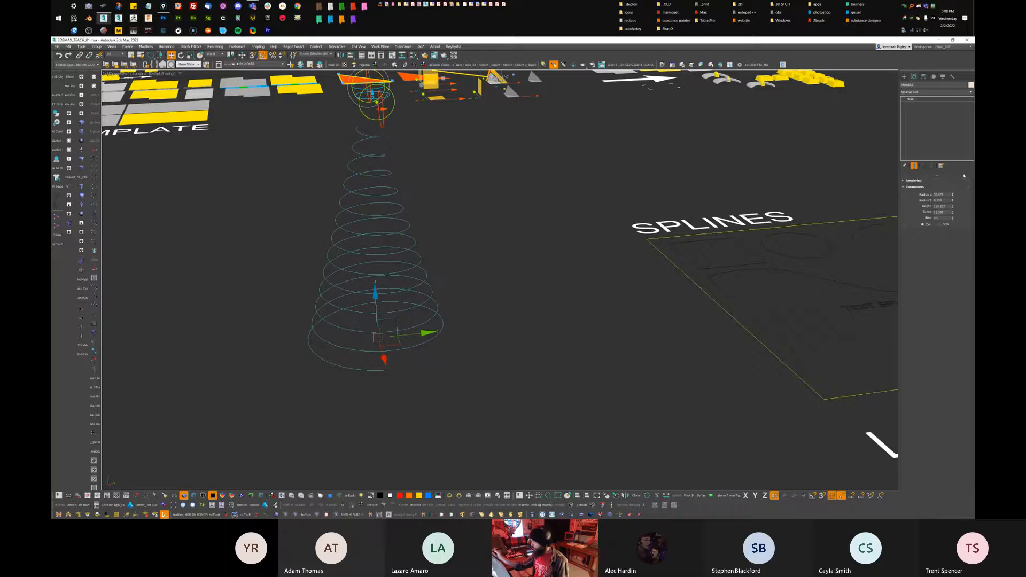
Open the helix's rendering settings, and delete the helix
click(929, 181)
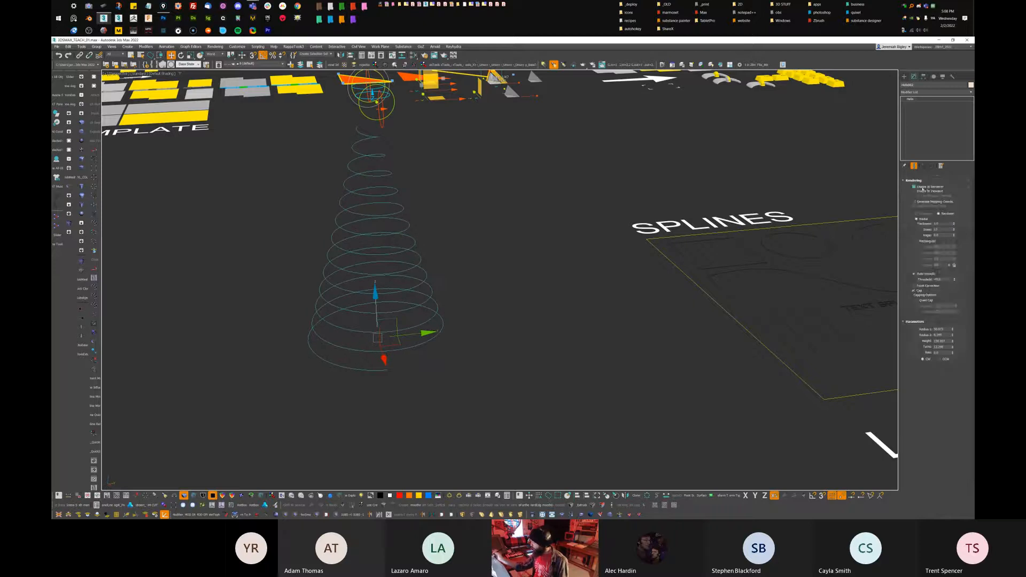
alt+middle_drag(650, 278, 592, 363)
alt+middle_drag(668, 300, 481, 341)
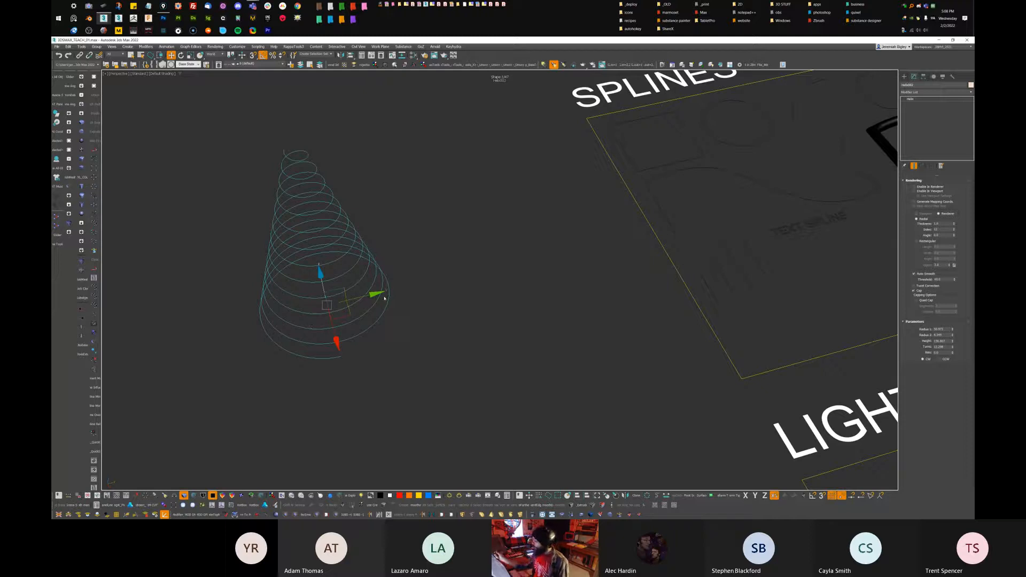
alt+middle_drag(695, 176, 466, 375)
key(Delete)
middle_drag(798, 267, 656, 338)
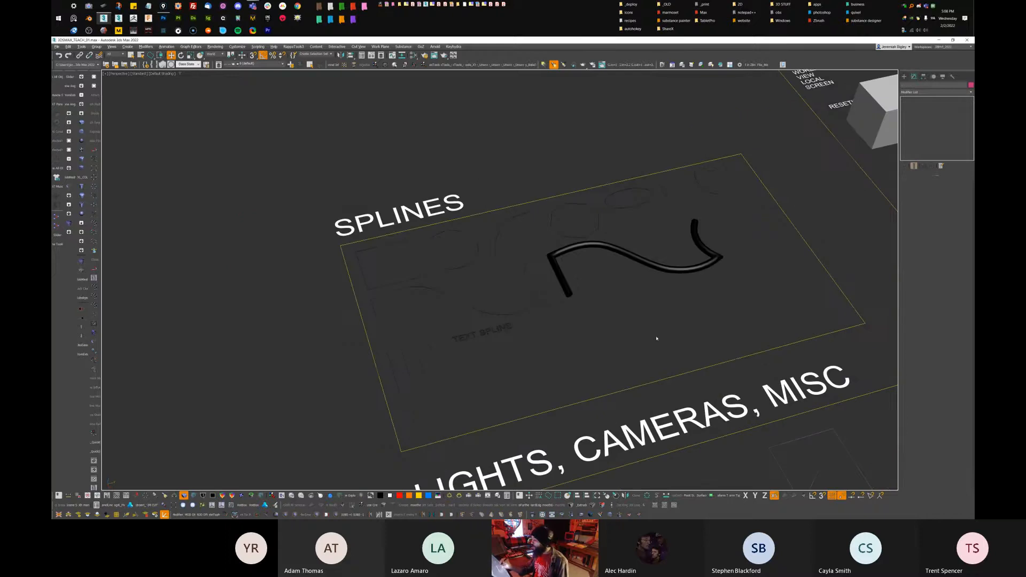
Enable viewport rendering for the thin wavy line in the Splines section and increase its thickness
middle_drag(515, 381, 528, 364)
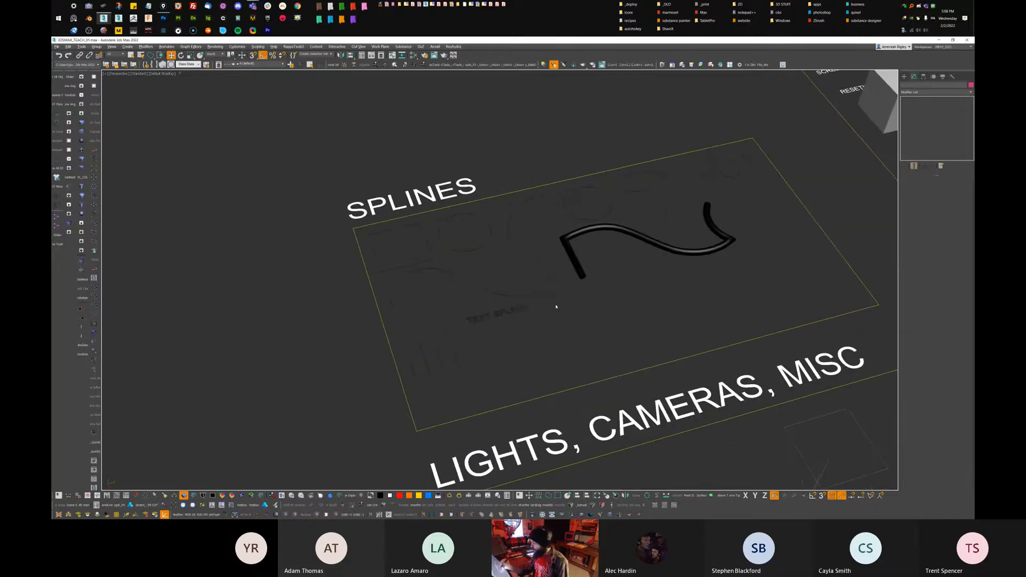
click(556, 280)
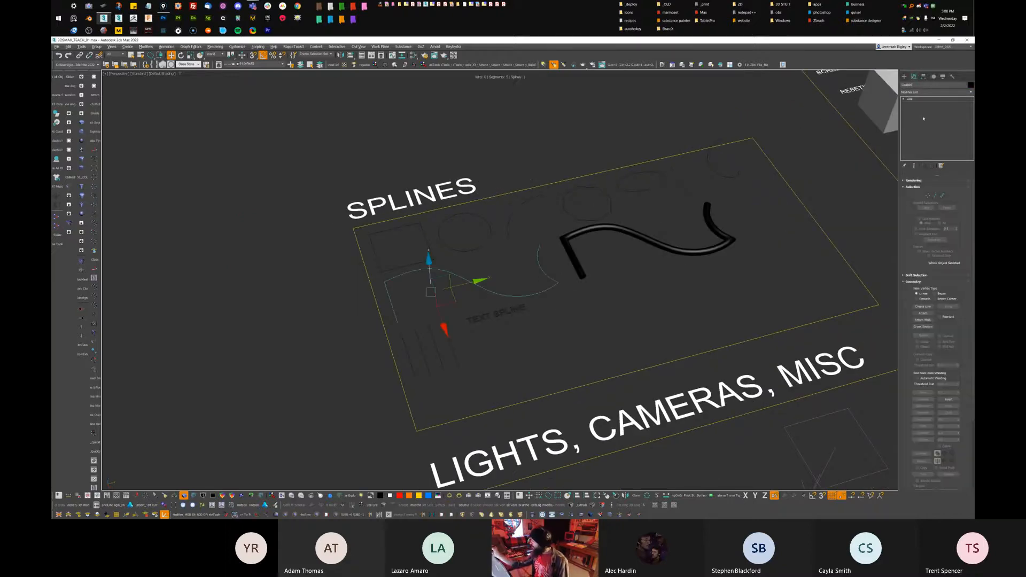
click(914, 180)
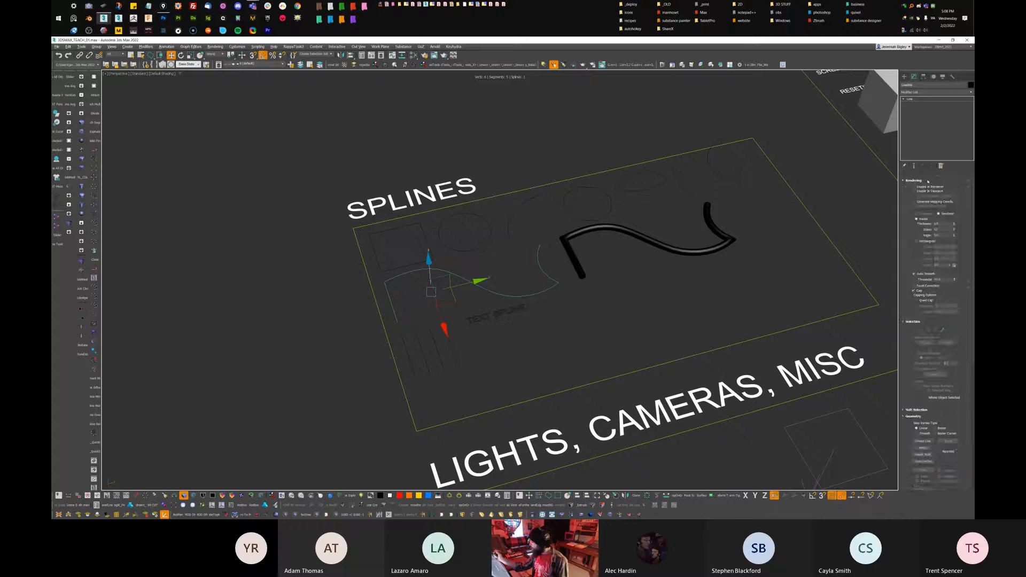
click(925, 192)
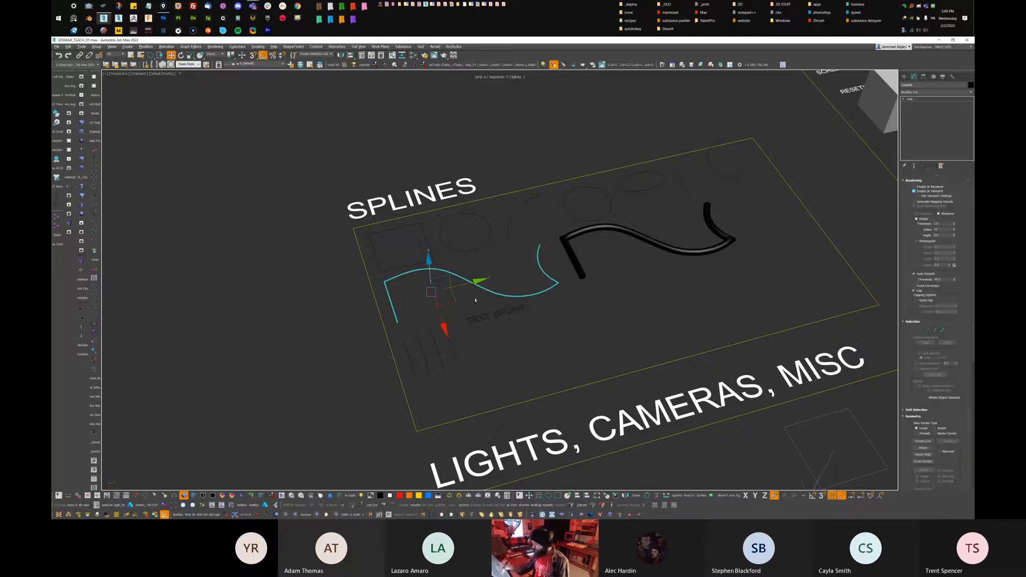
key(z)
drag(956, 223, 937, 182)
middle_drag(684, 228, 631, 300)
scroll(650, 213, down, 4)
middle_drag(588, 239, 591, 304)
Enable viewport rendering for the circle in the Splines section and increase its thickness
click(566, 205)
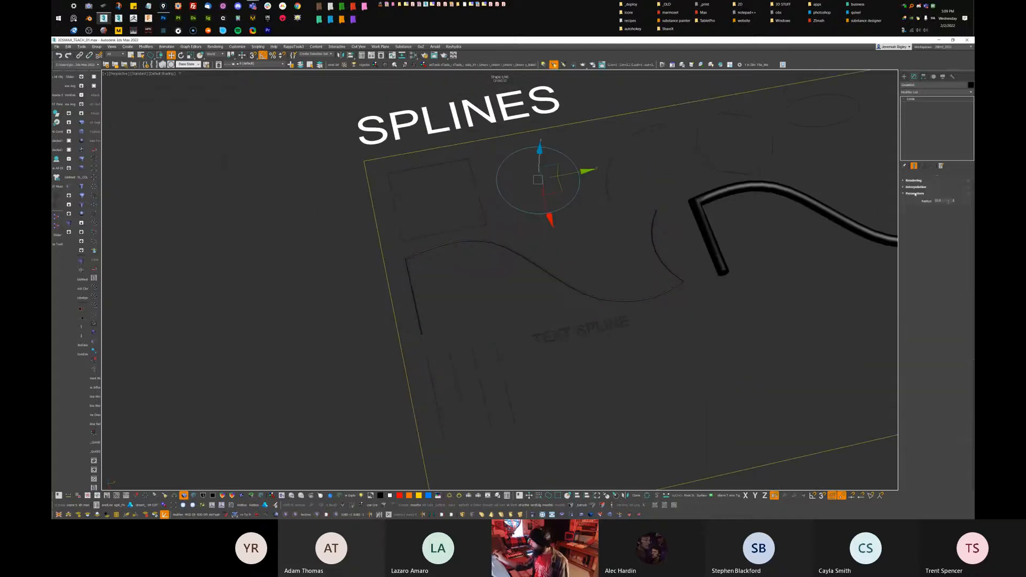
click(913, 180)
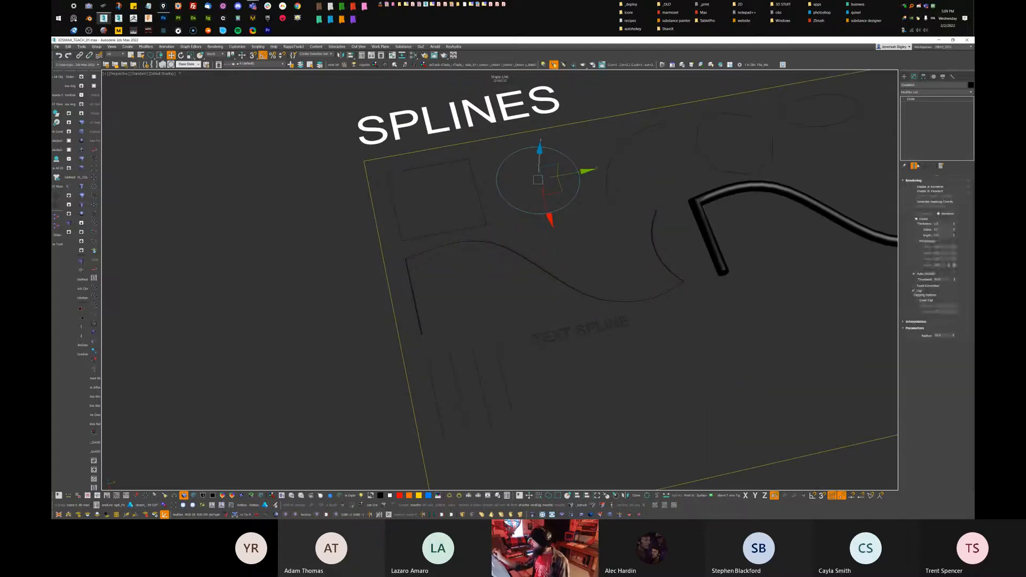
click(934, 191)
drag(954, 224, 964, 114)
mouse_move(594, 270)
alt+middle_down()
mouse_move(584, 289)
mouse_move(600, 265)
alt+middle_up()
Undo the viewport rendering changes to the circle and the wavy line, and clear the selection
key(ctrl+z)
key(ctrl+z)
key(ctrl+z)
middle_drag(678, 341, 740, 295)
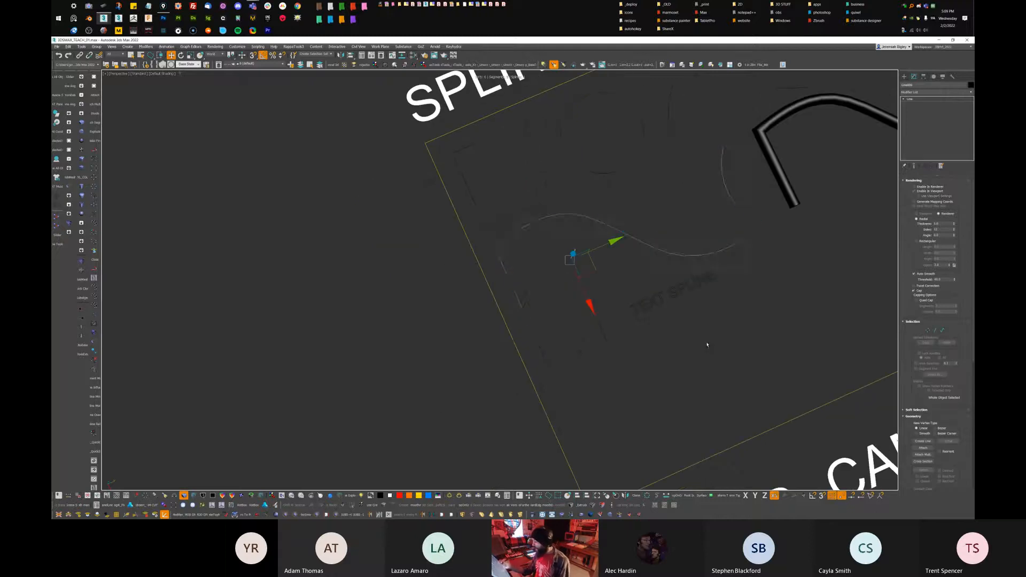
click(743, 299)
Draw a shallow, downward-sagging curved line spline in the empty area beside the Splines section
middle_drag(755, 343, 771, 271)
click(904, 76)
click(918, 122)
alt+middle_drag(559, 280, 484, 211)
middle_drag(483, 211, 742, 203)
ctrl+alt+middle_drag(681, 241, 637, 282)
click(341, 218)
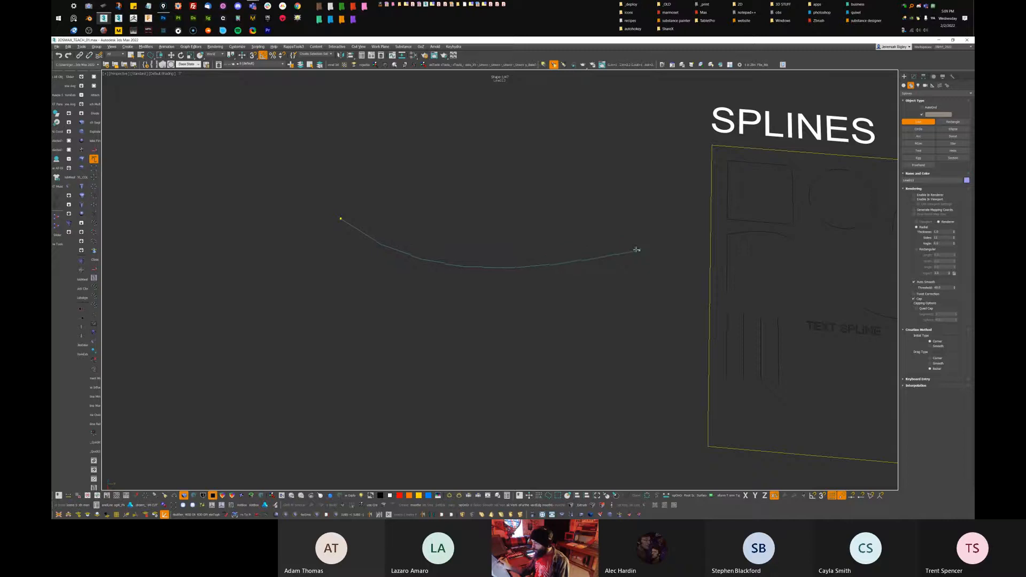
click(640, 246)
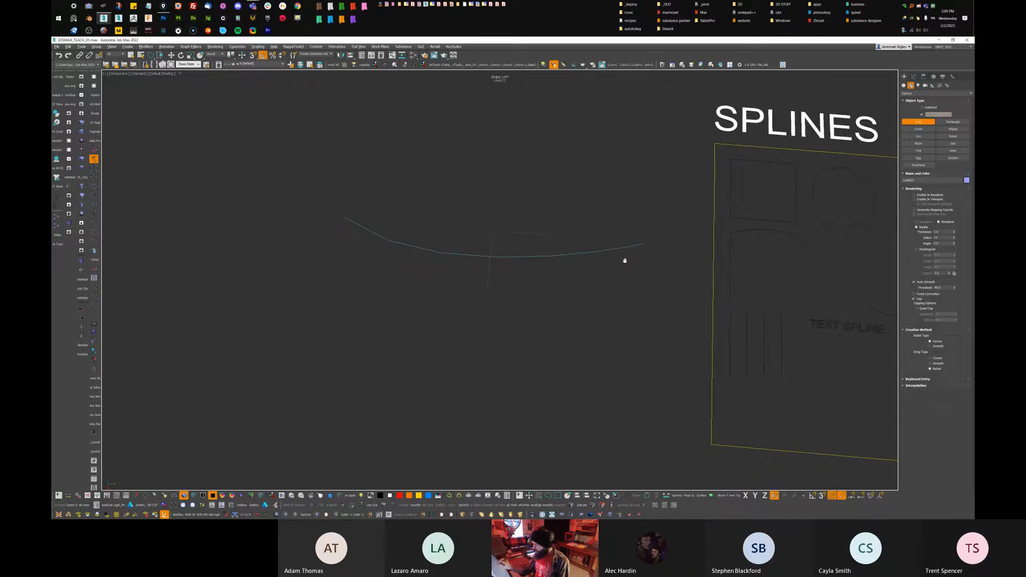
alt+middle_drag(627, 259, 373, 254)
Draw three more sagging curved lines below the first, each deeper than the previous one
right_click(343, 228)
drag(572, 320, 441, 322)
drag(640, 225, 666, 187)
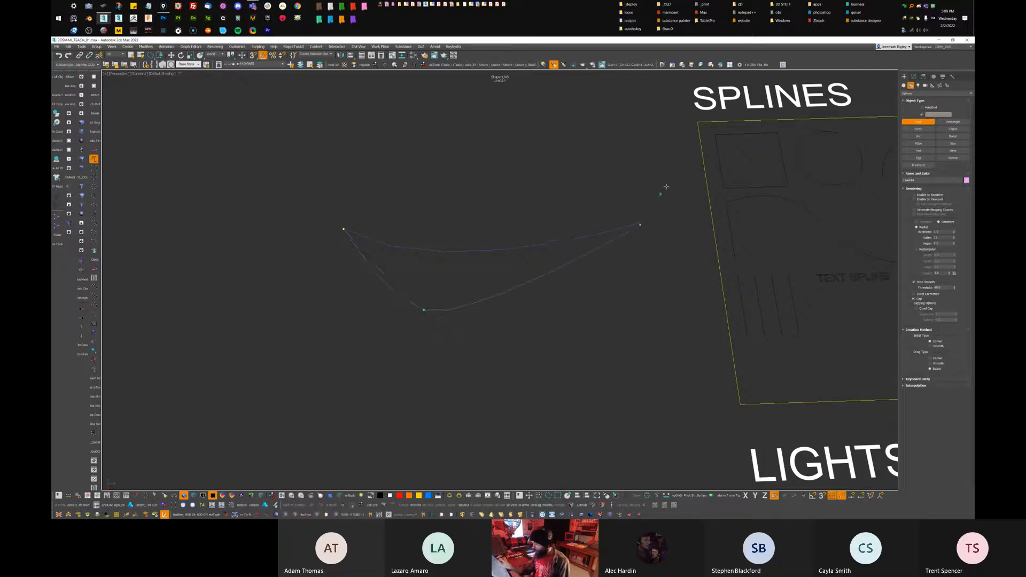
click(335, 200)
drag(476, 317, 512, 326)
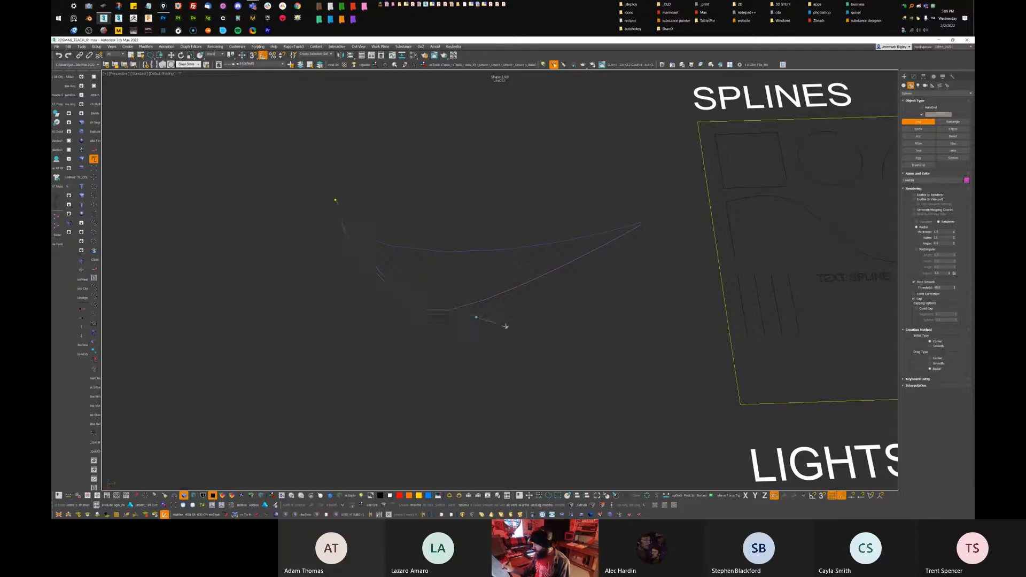
click(647, 220)
right_click(599, 297)
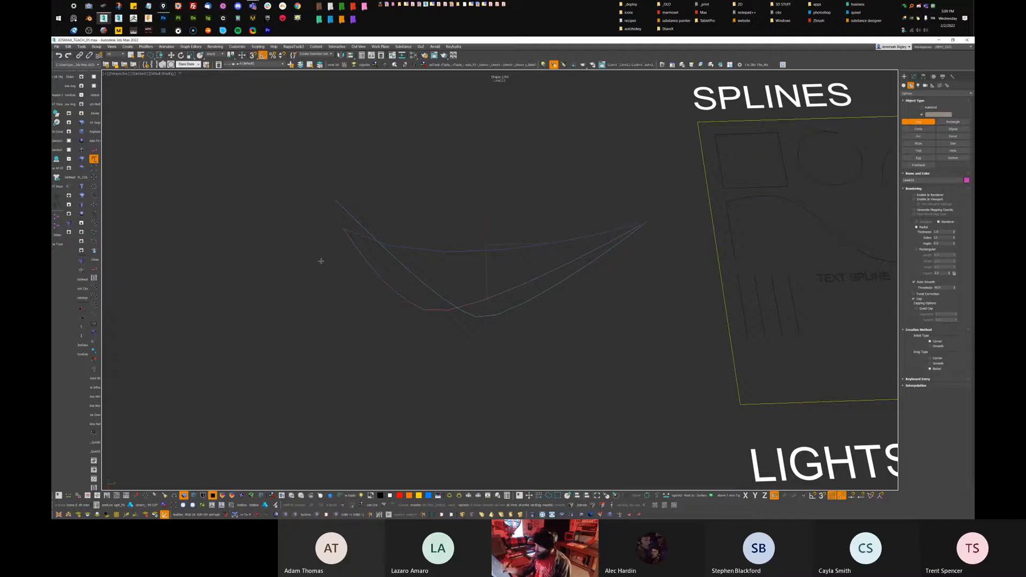
click(292, 253)
drag(511, 337, 565, 311)
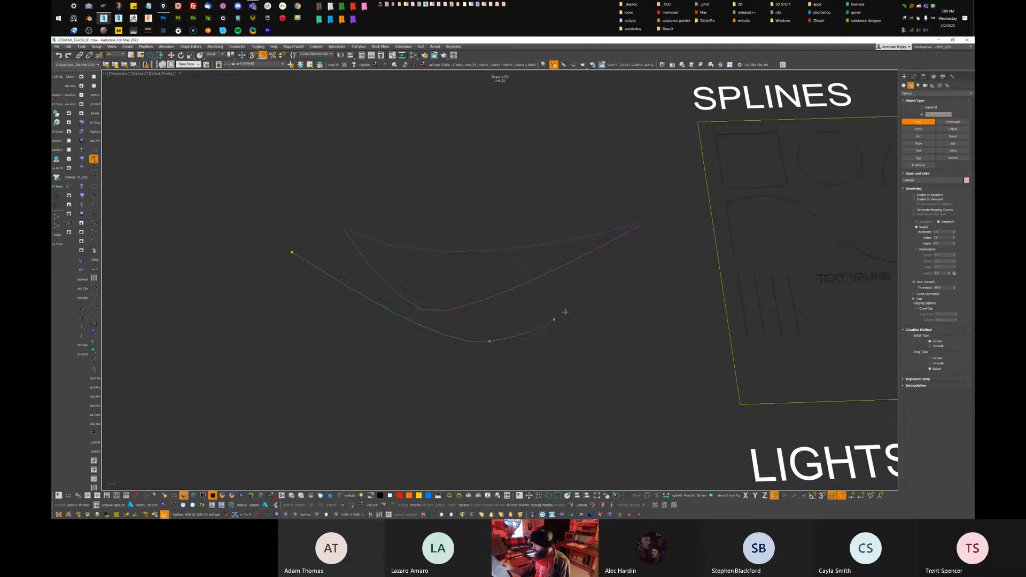
right_click(668, 184)
Enable viewport rendering for the uppermost curved line and thicken it
key(w)
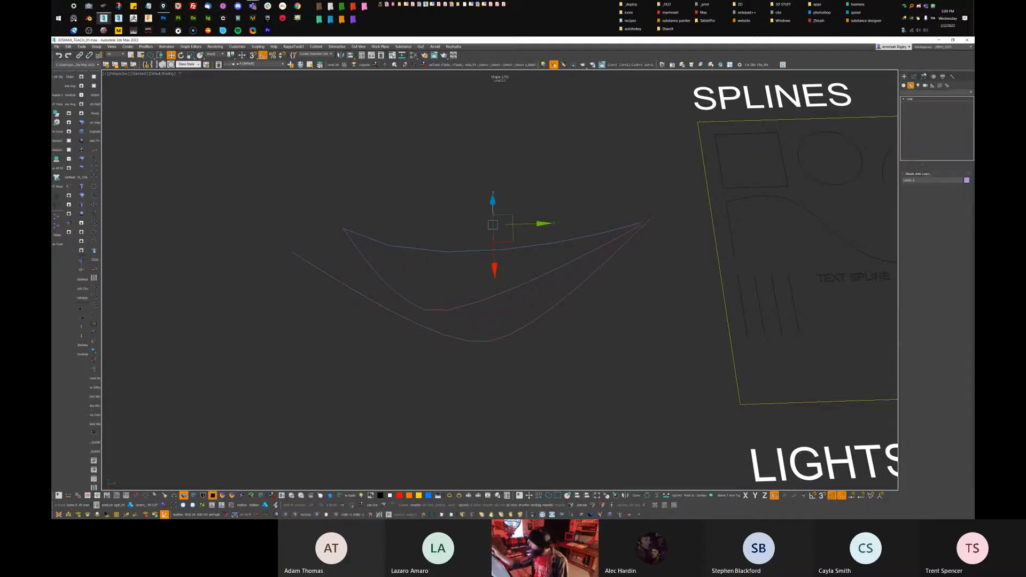
click(914, 76)
click(928, 191)
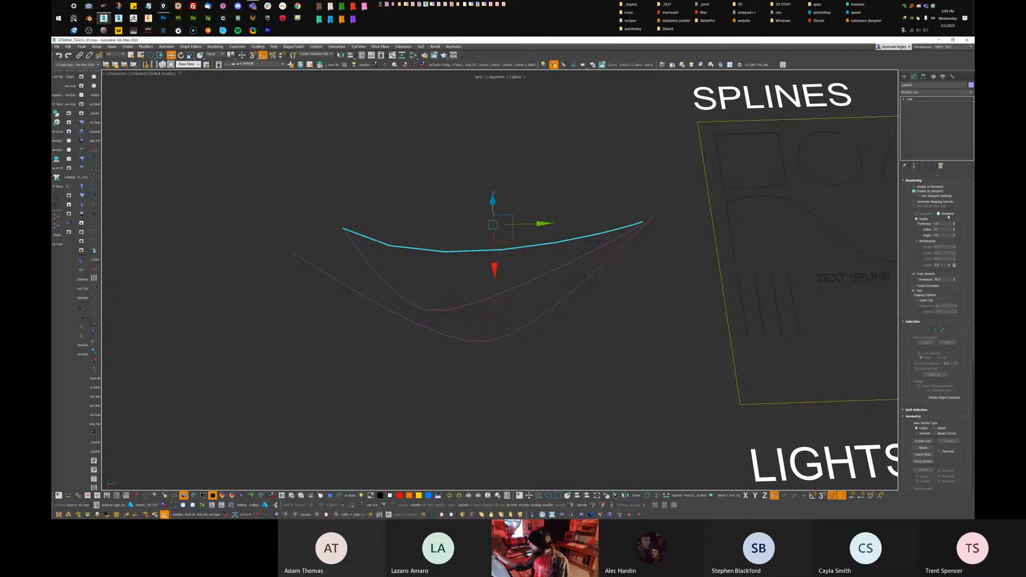
drag(953, 225, 947, 213)
Enable viewport rendering for the second curved line and give it a slightly thinner tube
click(594, 278)
click(539, 284)
click(936, 191)
drag(954, 223, 954, 216)
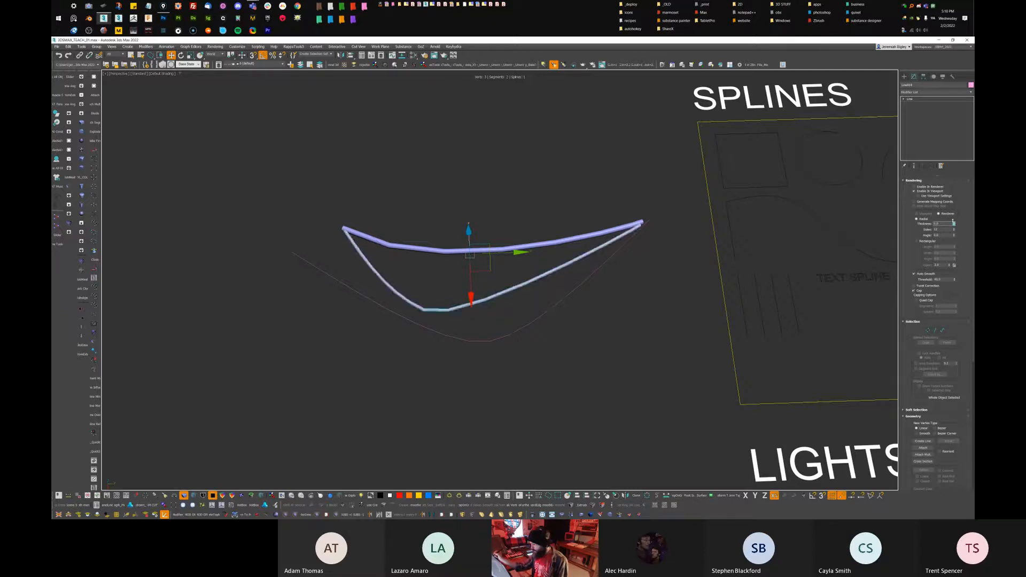
Enable viewport rendering for the lowest curved line and make it the thickest tube
click(551, 343)
click(551, 342)
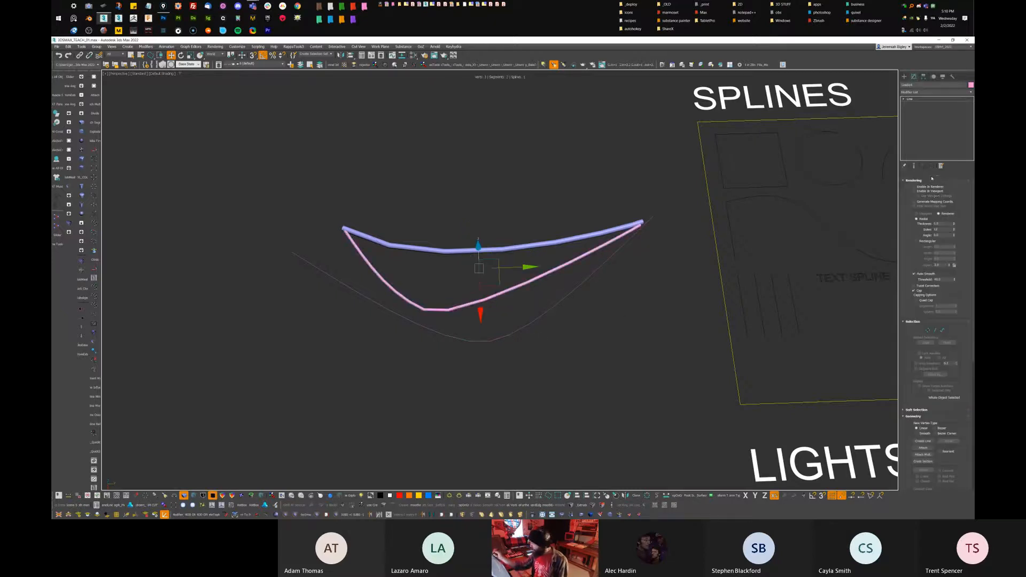
click(933, 190)
drag(955, 225, 954, 217)
Enable viewport rendering for the remaining magenta curve, increase its thickness, and clear the selection
key(ctrl+z)
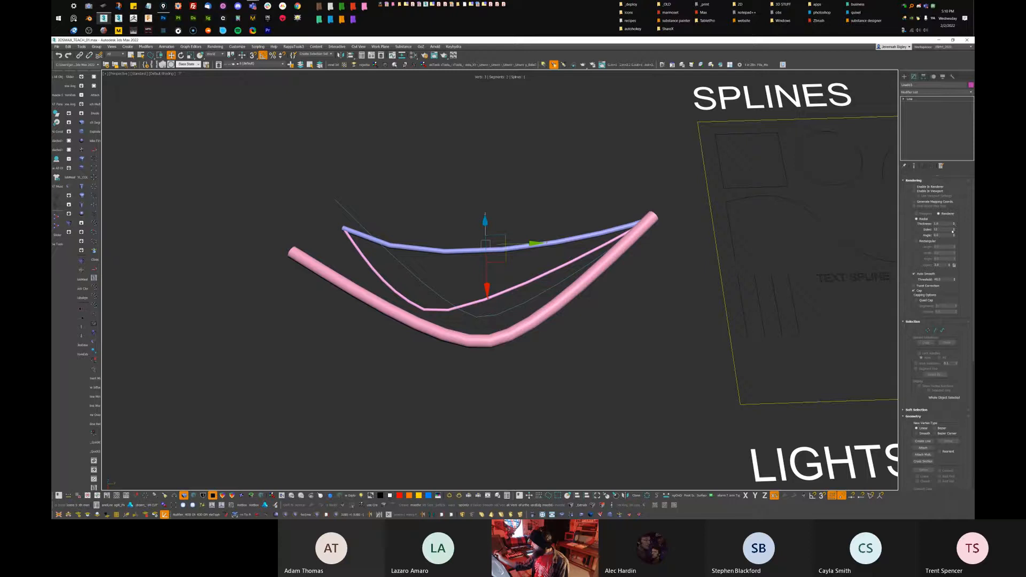
click(940, 192)
drag(955, 224, 952, 210)
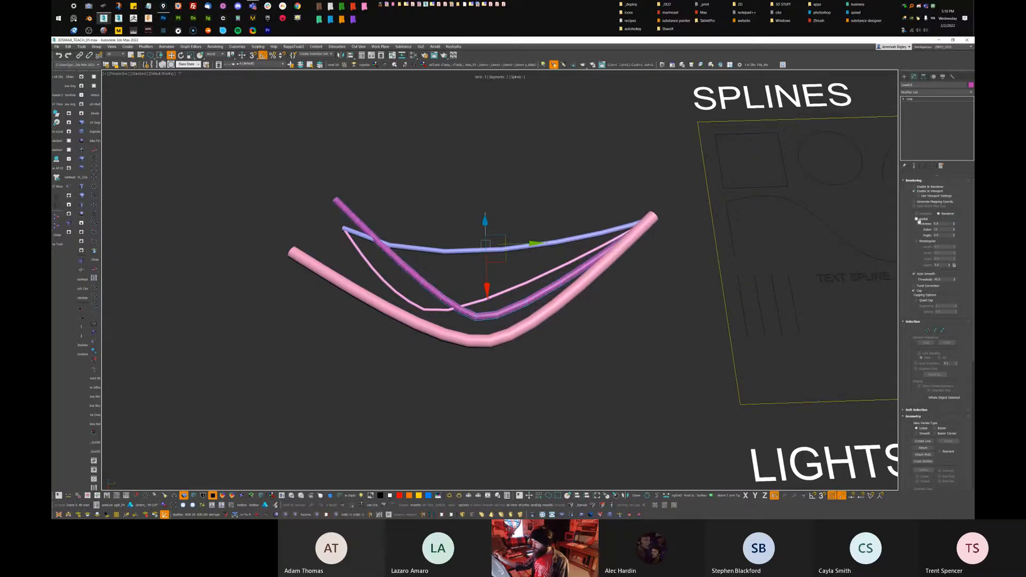
alt+middle_drag(648, 371, 568, 392)
click(568, 392)
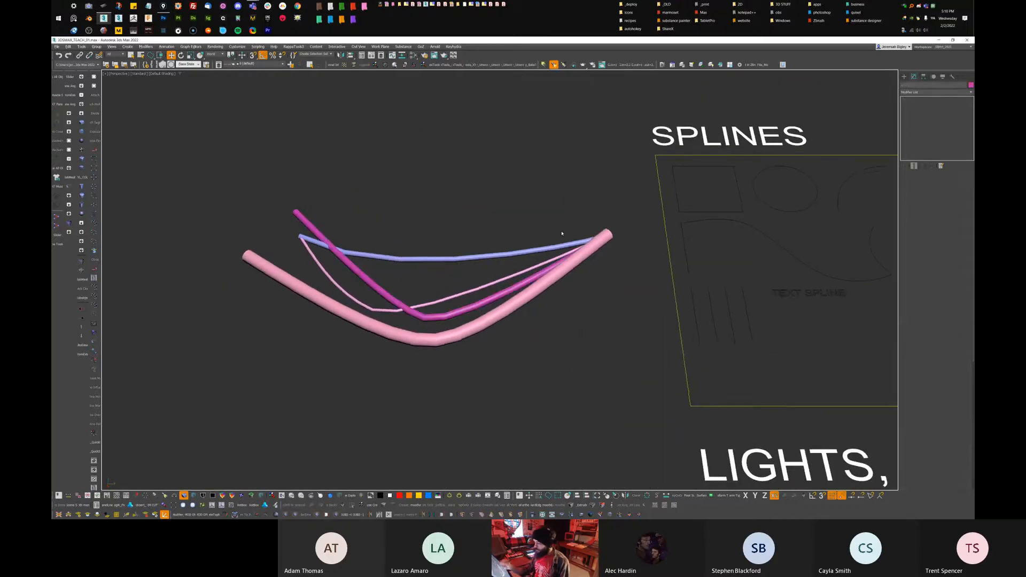
Delete all four curved tubes beside the Splines section
drag(323, 336, 502, 230)
key(Delete)
middle_drag(648, 355, 451, 409)
scroll(451, 408, down, 3)
middle_drag(801, 314, 619, 282)
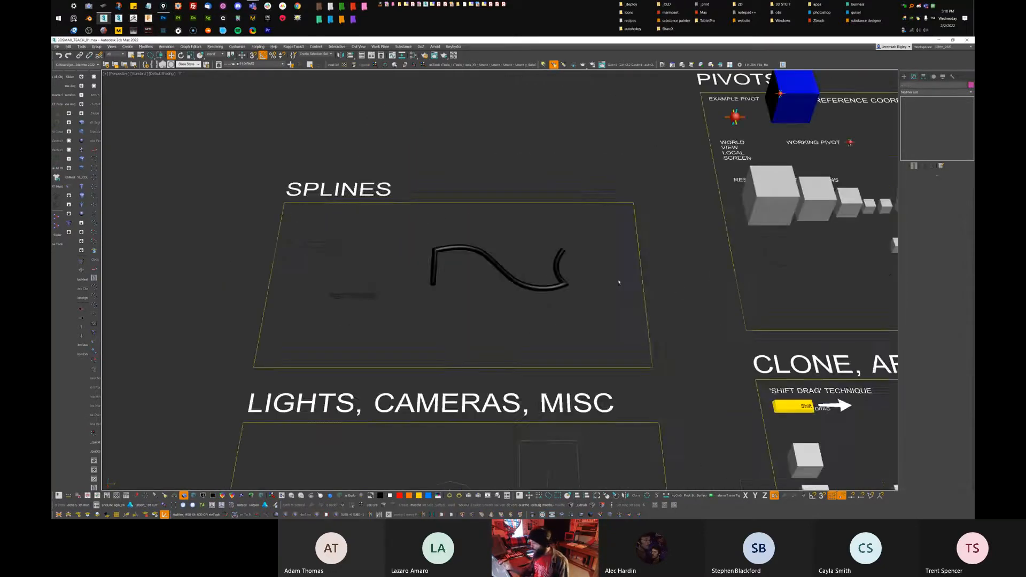
Delete the entire Splines section, including its title, frame and all example shapes
drag(646, 336, 655, 324)
mouse_move(652, 298)
middle_down()
mouse_move(673, 289)
mouse_move(669, 303)
middle_up()
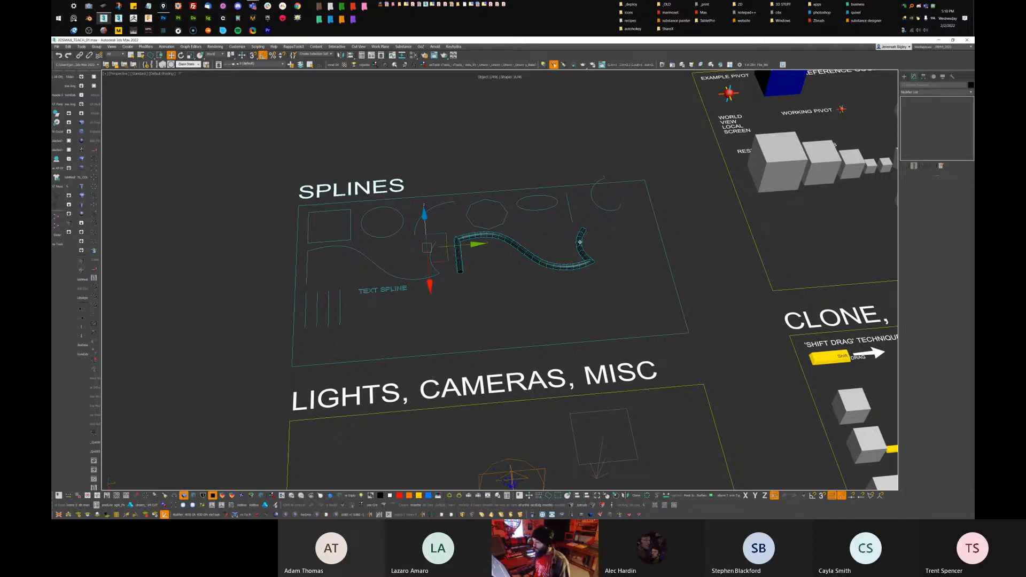
middle_drag(580, 242, 615, 185)
scroll(580, 224, down, 6)
key(Delete)
middle_drag(546, 221, 564, 254)
key(ctrl+z)
key(Delete)
Delete the entire Lights, Cameras, Misc section, including its title, frame and example objects
scroll(565, 253, up, 3)
middle_drag(438, 239, 467, 229)
click(458, 260)
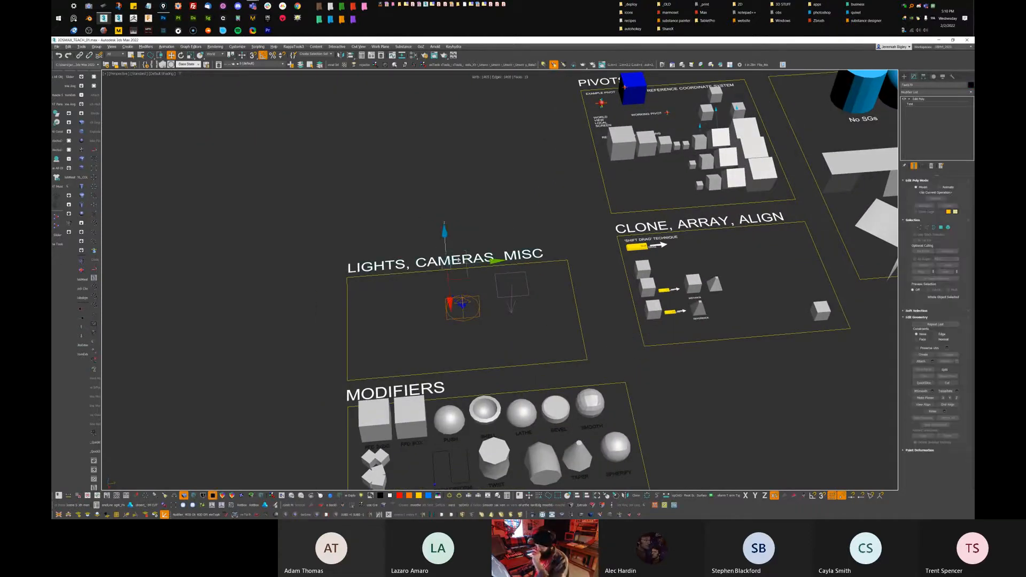
alt+middle_drag(520, 276, 456, 259)
click(457, 260)
middle_drag(586, 301, 456, 266)
click(447, 261)
middle_drag(468, 297, 471, 200)
key(Delete)
Bring the Modifiers section into view and select its FFD Box example
middle_drag(394, 201, 483, 192)
middle_drag(483, 214, 553, 337)
click(492, 244)
middle_drag(491, 236, 477, 283)
scroll(468, 244, up, 6)
scroll(472, 257, down, 4)
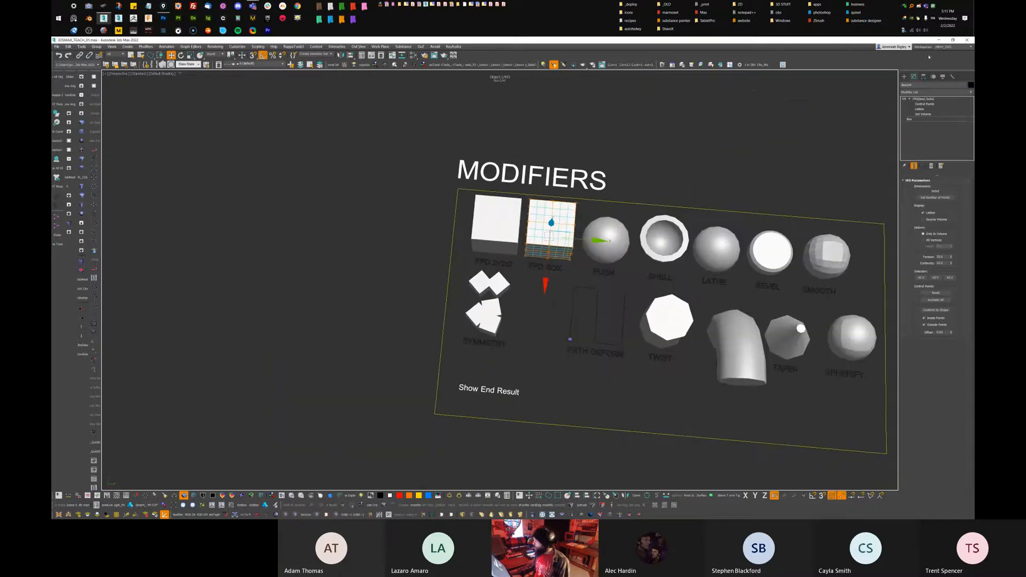
Draw a box primitive in the empty area beside the Modifiers section, and delete it
click(904, 76)
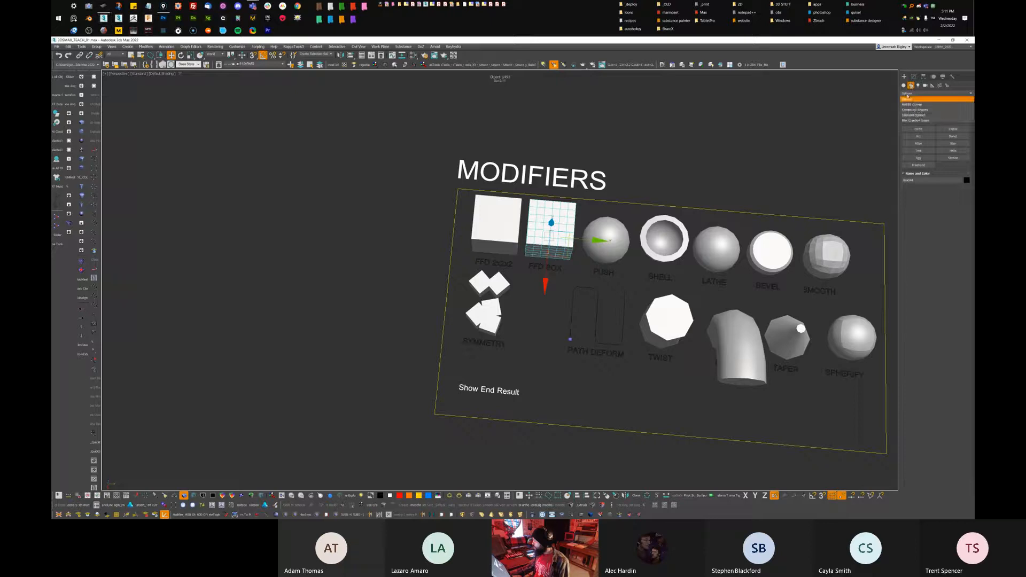
click(903, 86)
click(918, 114)
click(918, 121)
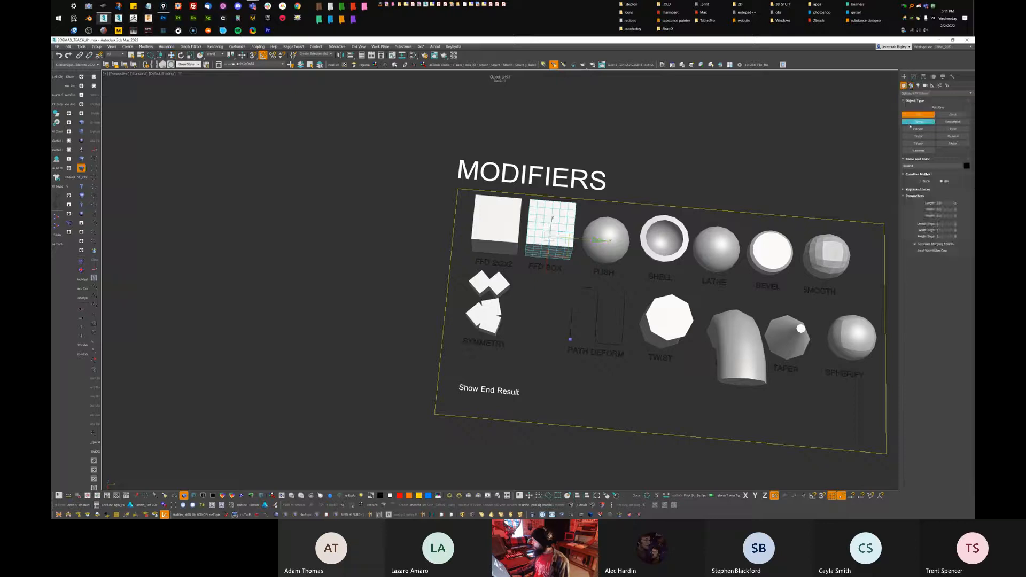
alt+middle_drag(477, 183, 488, 181)
middle_drag(281, 201, 406, 156)
drag(411, 236, 497, 217)
alt+middle_drag(382, 96, 540, 217)
key(w)
alt+middle_drag(621, 228, 501, 281)
key(Delete)
Select the first box in the Modifiers section and browse the full list of modifiers available for it
scroll(506, 271, up, 5)
middle_drag(563, 260, 397, 217)
click(460, 251)
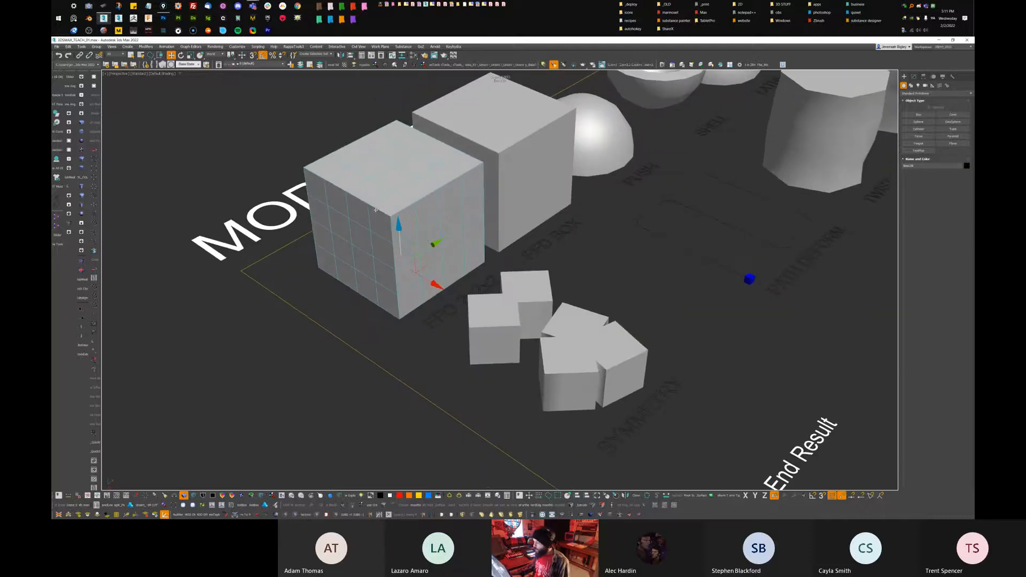
alt+middle_drag(682, 245, 633, 232)
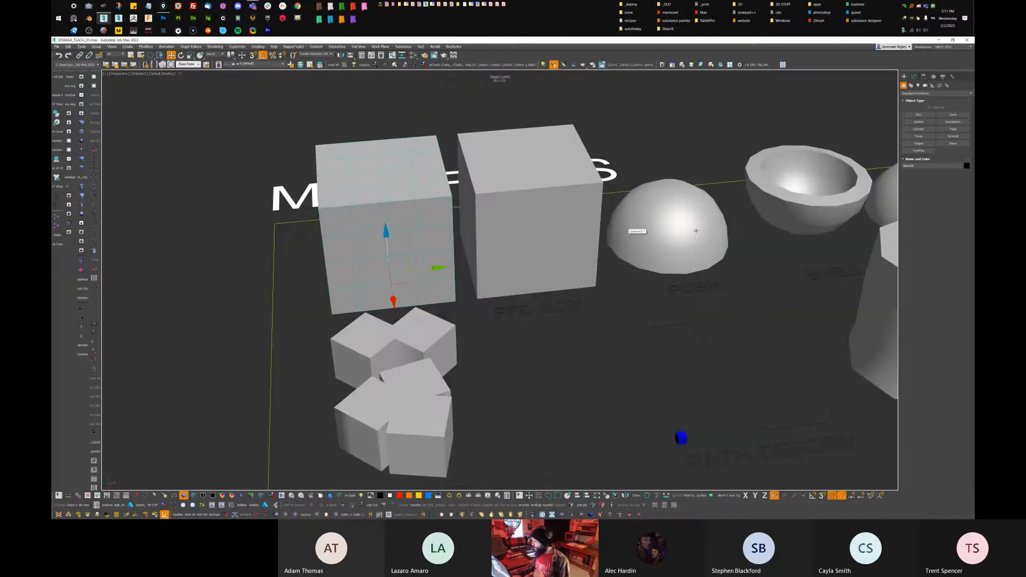
click(913, 77)
click(917, 92)
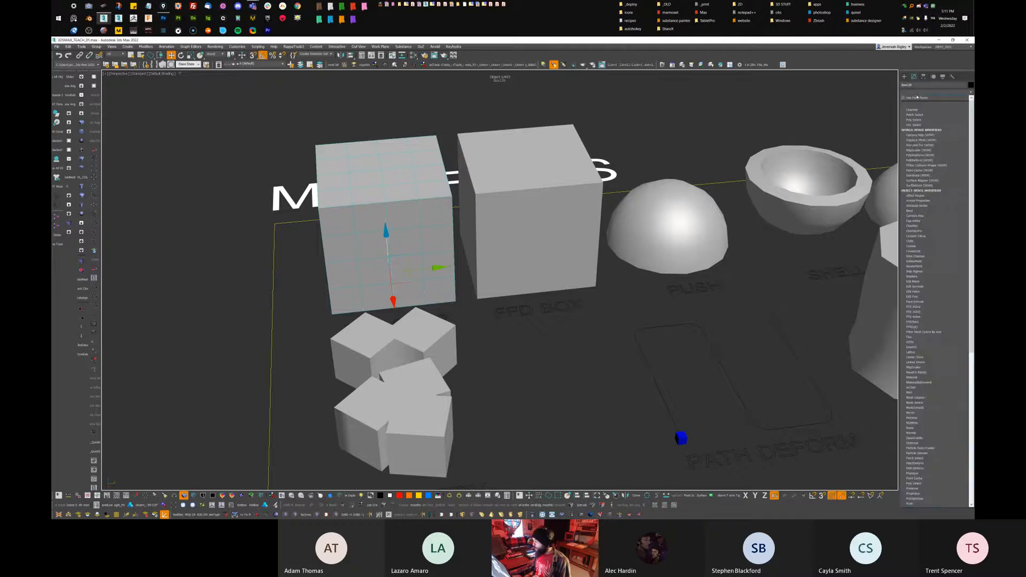
scroll(915, 297, down, 4)
scroll(915, 297, down, 11)
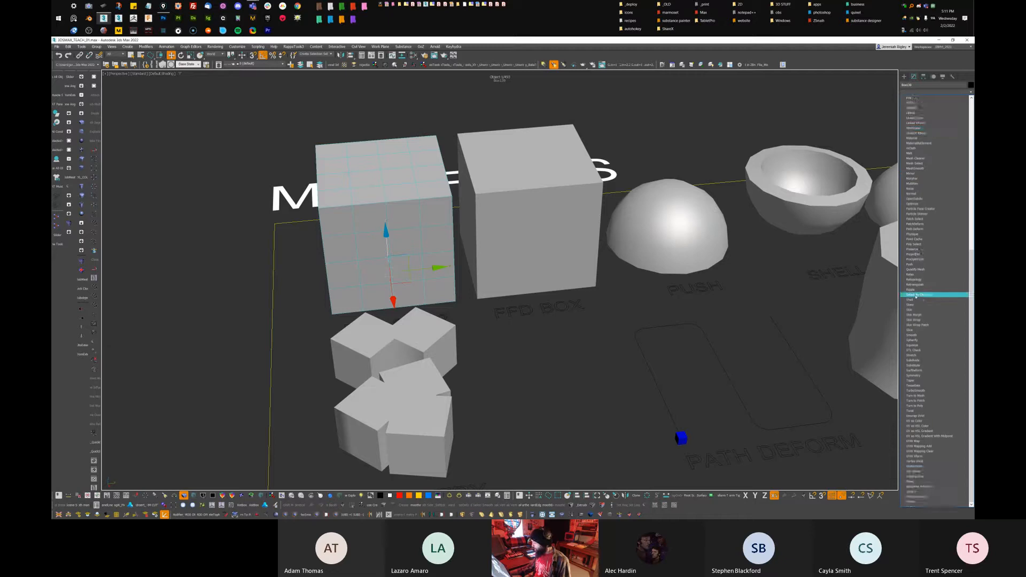
scroll(915, 297, up, 6)
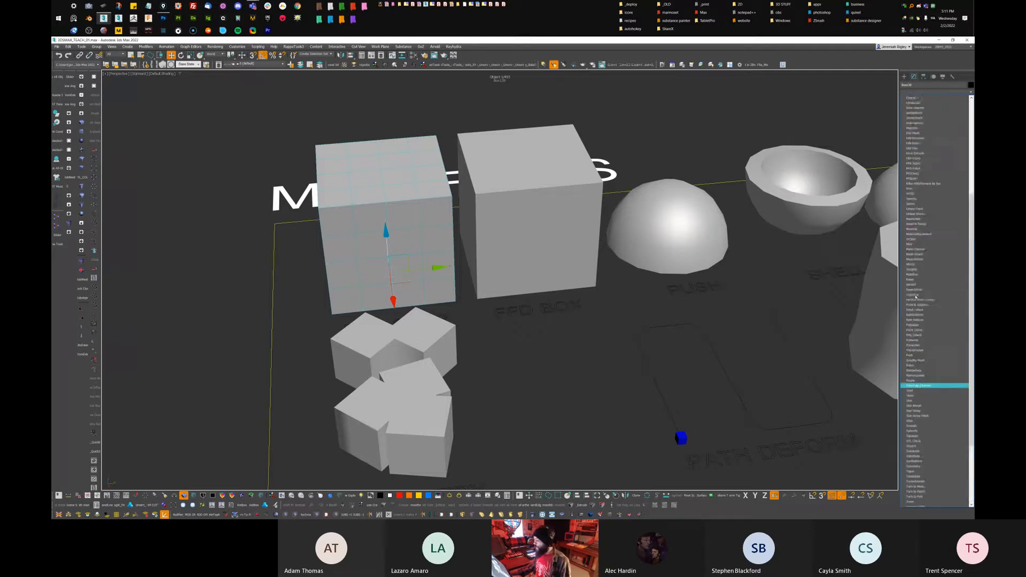
click(659, 300)
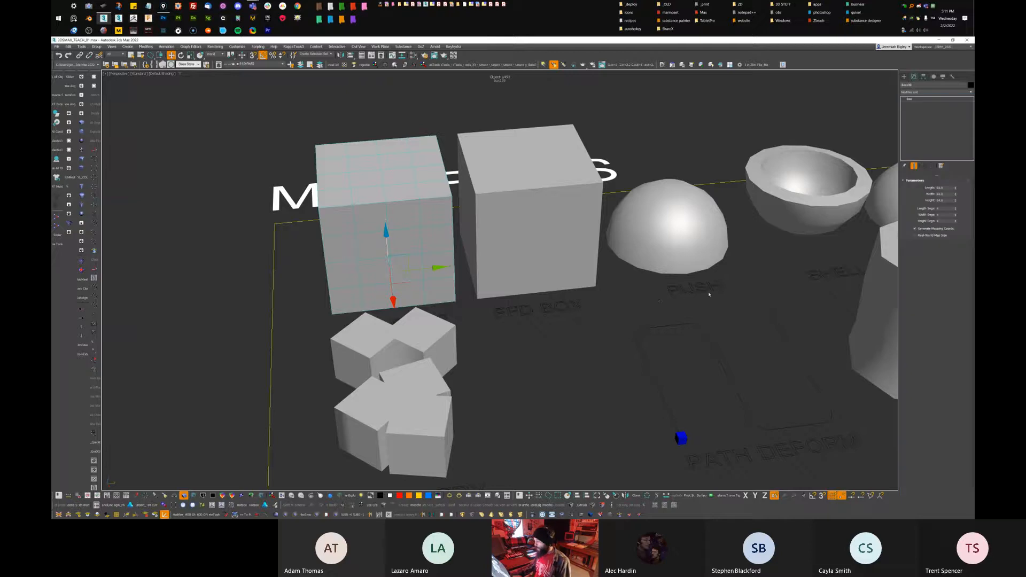
Compare the two example boxes in the Modifiers section and select the one labelled FFD Box
alt+drag(709, 295, 629, 246)
click(630, 246)
click(353, 198)
click(463, 190)
click(352, 195)
mouse_move(549, 202)
alt+middle_down()
mouse_move(544, 179)
mouse_move(497, 155)
mouse_move(553, 184)
alt+middle_up()
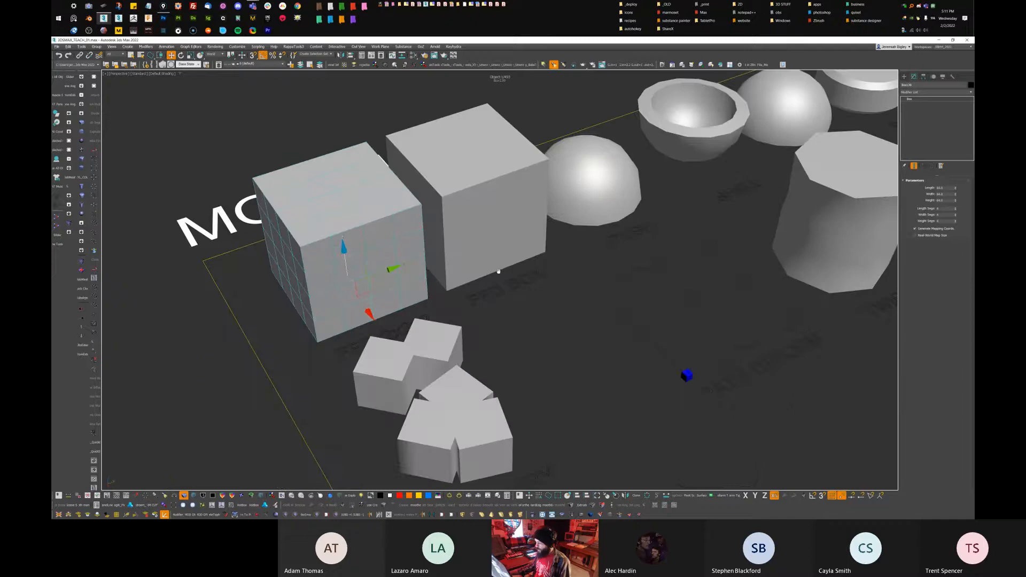
middle_drag(344, 228, 339, 315)
click(472, 313)
alt+middle_drag(694, 168, 662, 145)
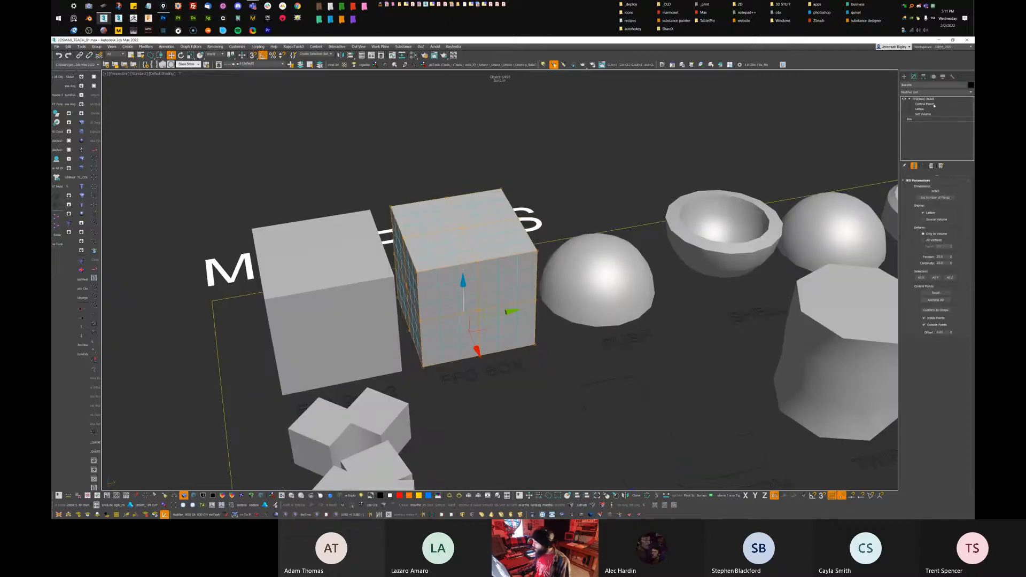
Expand the FFD modifier in the selected box's stack and activate its Control Points level
click(910, 100)
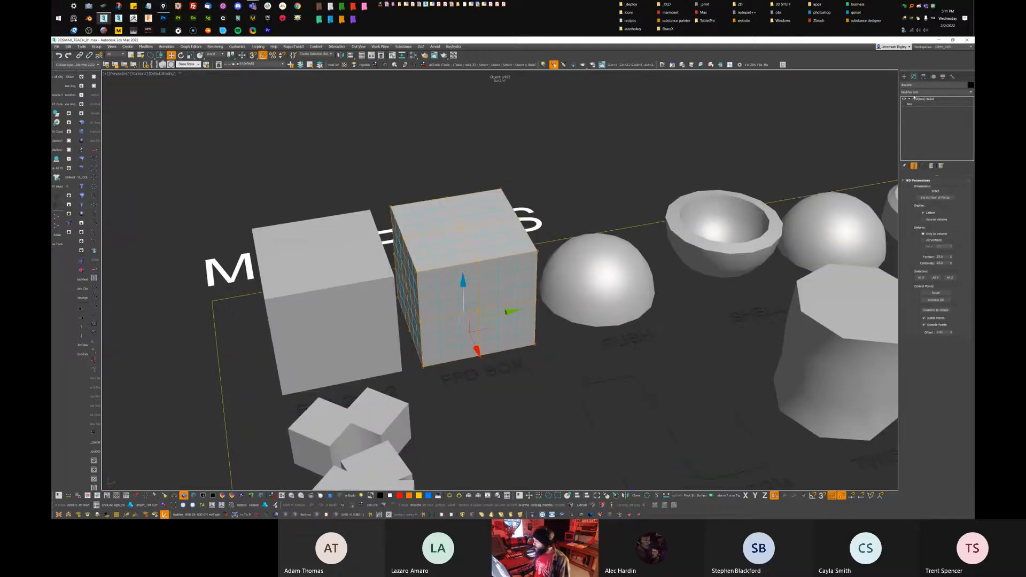
click(914, 92)
click(914, 80)
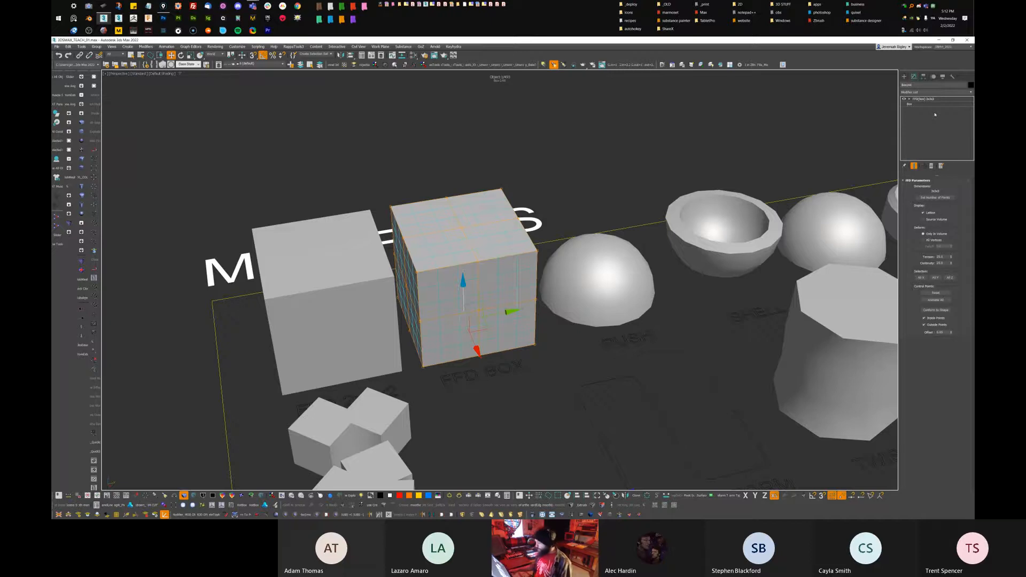
click(909, 100)
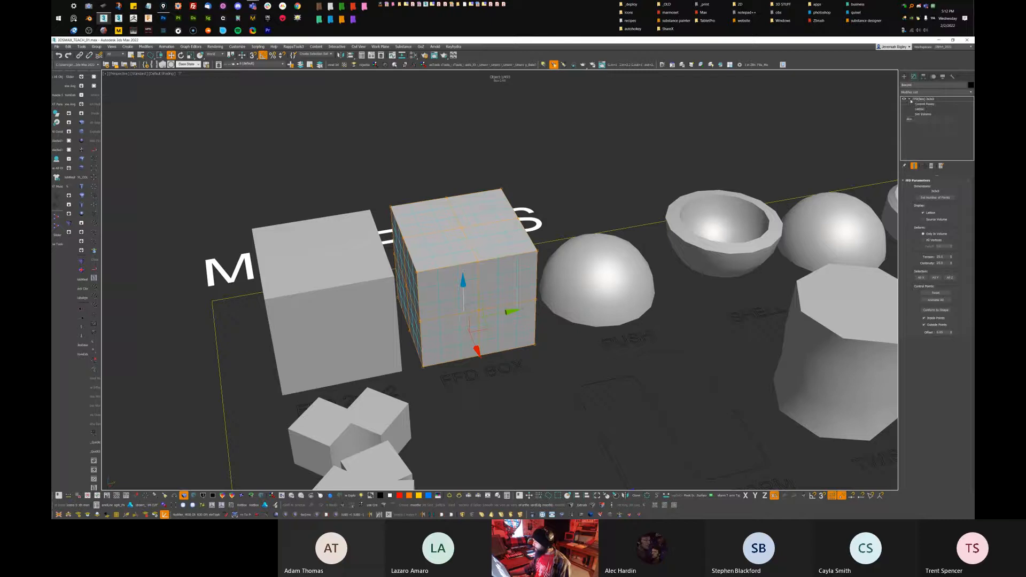
key(1)
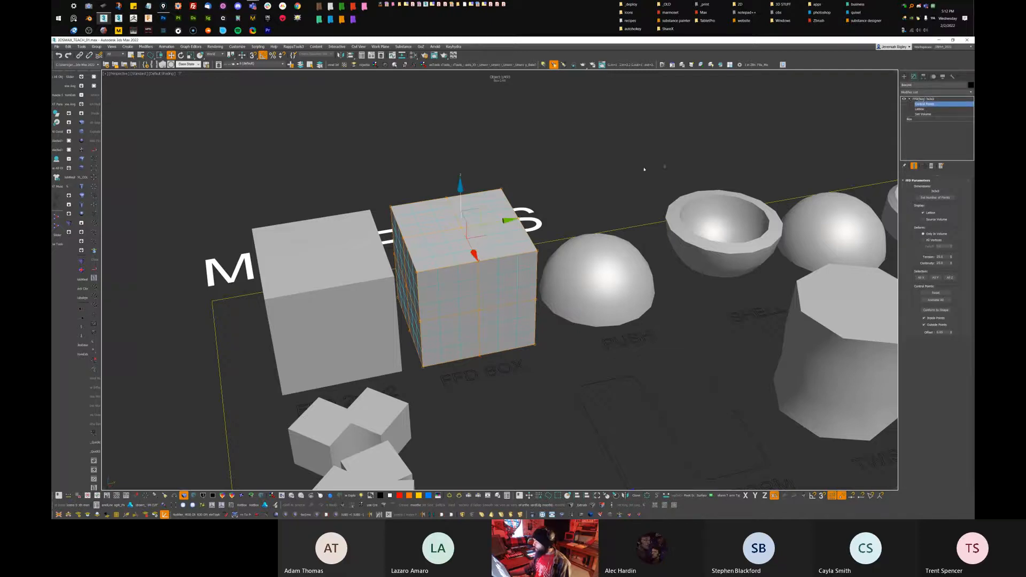
Raise the FFD Box's upper control points and pull them sideways to stretch the box into a curved shape
click(524, 137)
drag(516, 237, 514, 168)
alt+middle_drag(521, 223, 517, 200)
drag(522, 188, 527, 106)
alt+middle_drag(527, 111, 543, 140)
mouse_move(561, 148)
mouse_down()
mouse_move(539, 181)
mouse_move(560, 158)
mouse_move(649, 148)
mouse_up()
alt+middle_drag(649, 150, 604, 156)
middle_drag(604, 157, 476, 209)
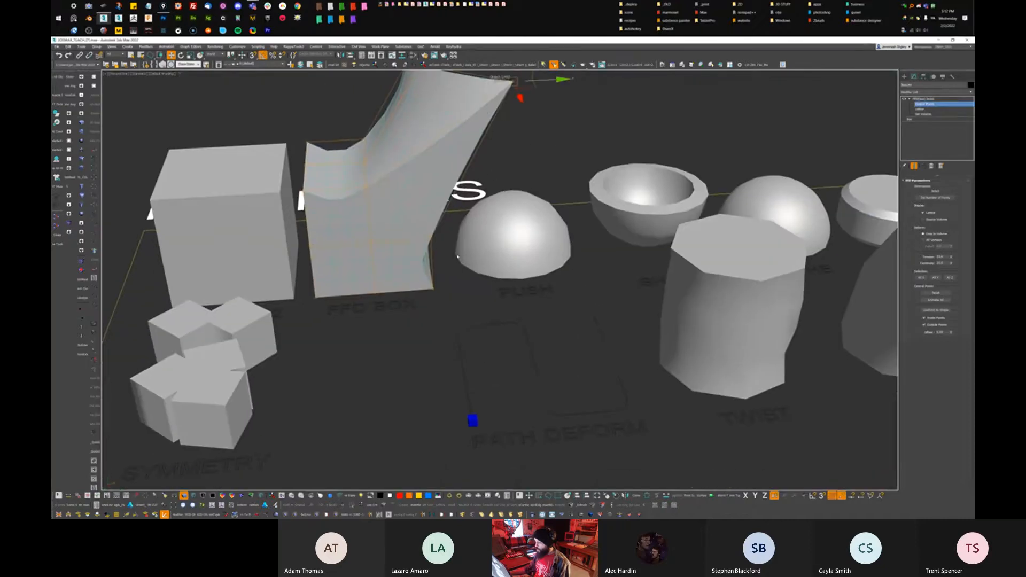
Try pulling a lower corner control point far out of the FFD Box, and undo the recent control point moves
click(437, 289)
drag(441, 294, 547, 368)
alt+middle_drag(547, 368, 413, 294)
drag(386, 302, 416, 305)
alt+middle_drag(459, 219, 518, 229)
key(ctrl+z)
key(ctrl+z)
key(ctrl+z)
key(ctrl+z)
key(ctrl+z)
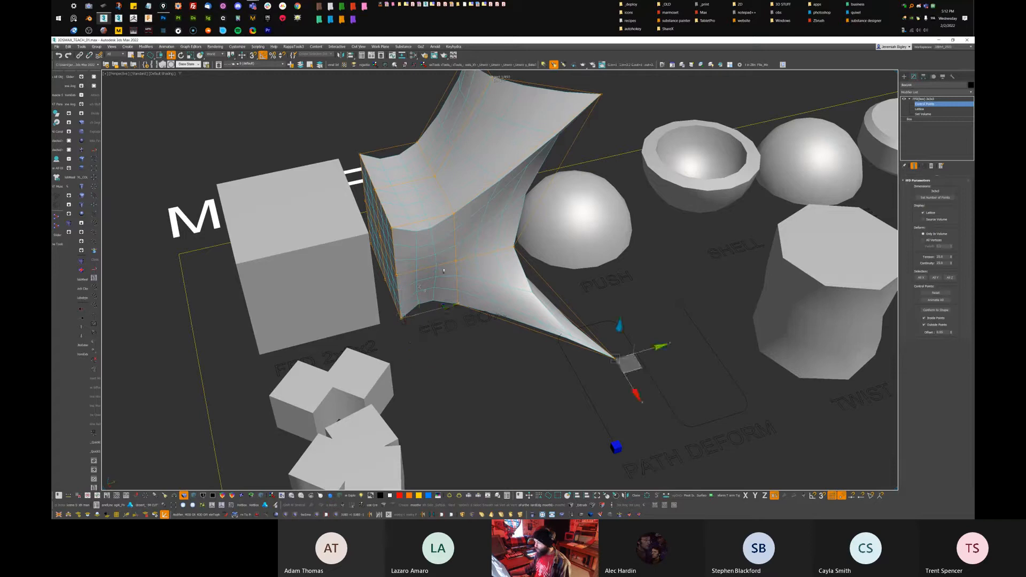
alt+middle_drag(601, 301, 586, 264)
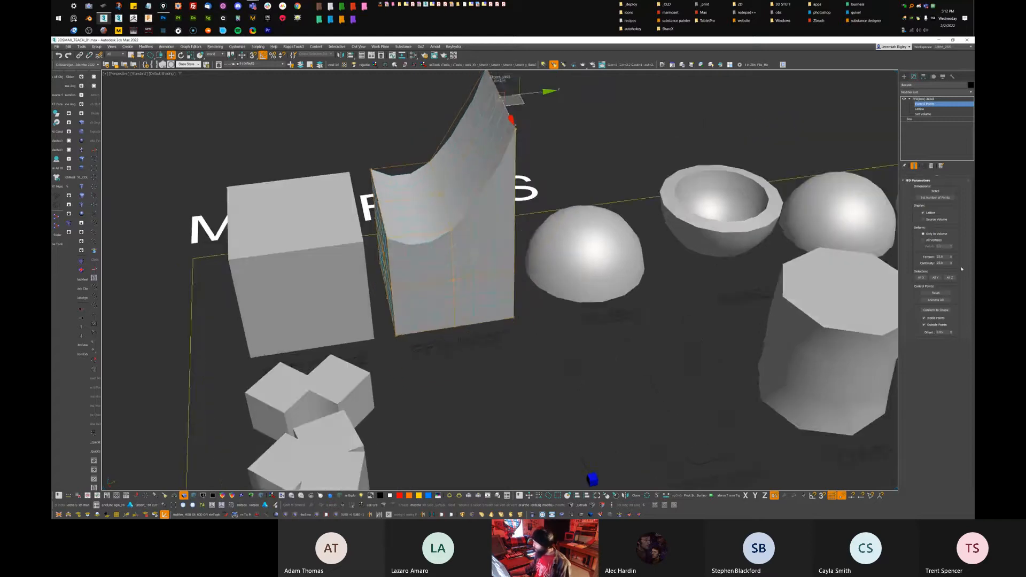
Increase the FFD lattice's number of points in length, width and height, and return to the Control Points level
click(935, 197)
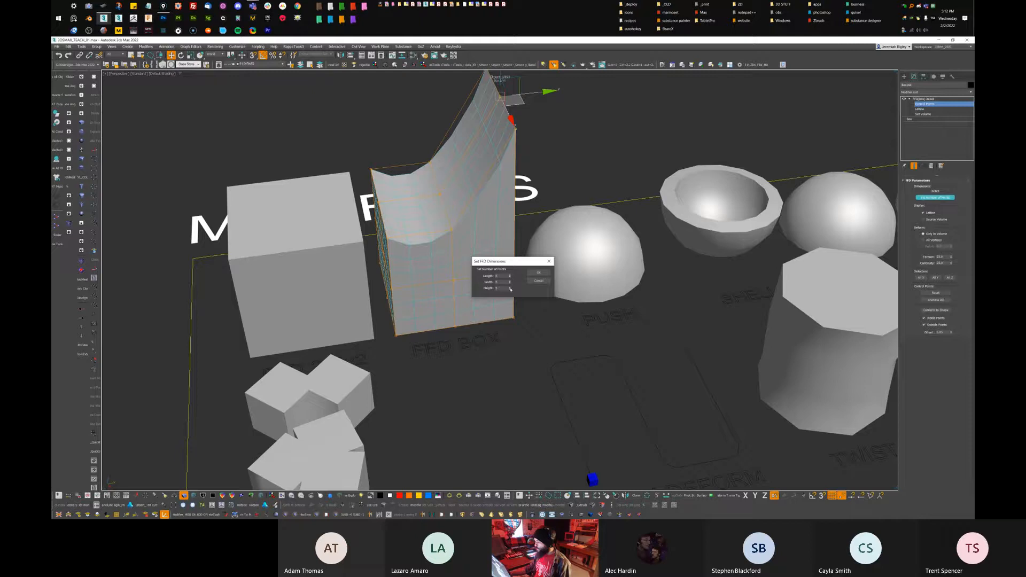
click(538, 274)
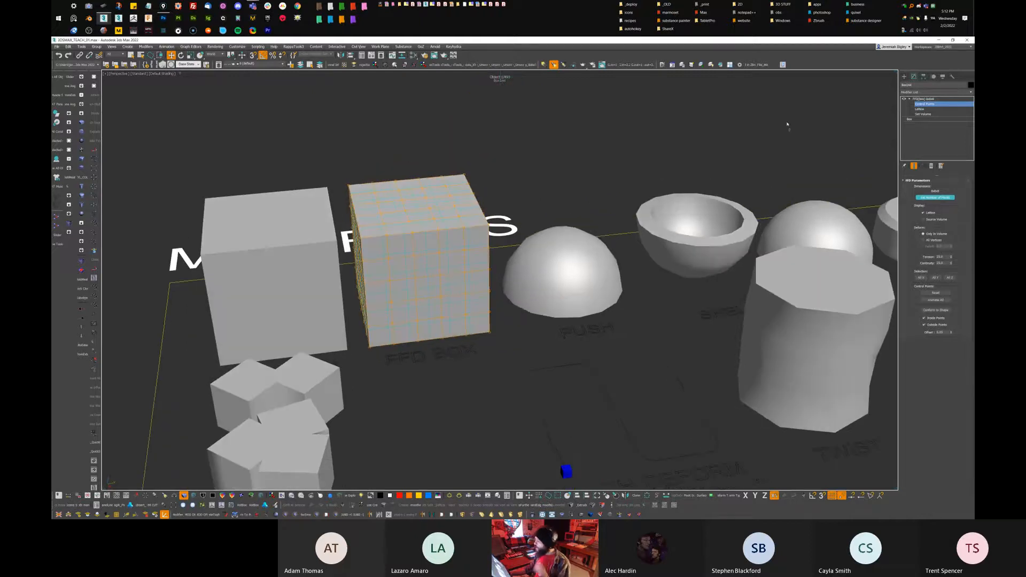
click(921, 100)
click(921, 103)
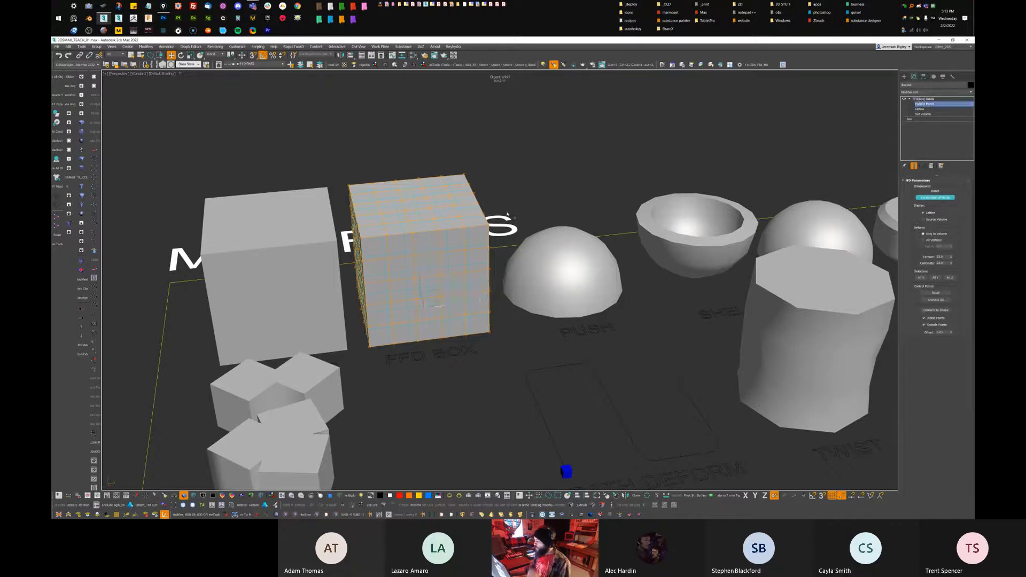
Try raising single control points on the dense lattice's top into spikes, and undo these moves
click(489, 224)
drag(488, 198, 488, 162)
alt+middle_drag(478, 171, 533, 225)
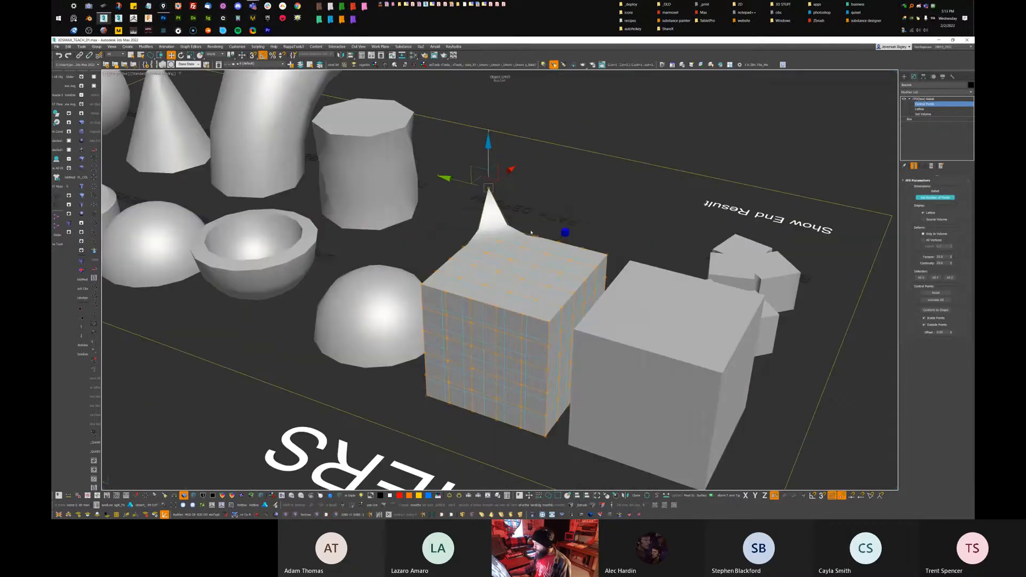
click(535, 236)
drag(536, 207, 535, 186)
alt+middle_drag(512, 201, 715, 166)
click(407, 219)
key(ctrl+z)
key(ctrl+z)
key(ctrl+z)
key(ctrl+z)
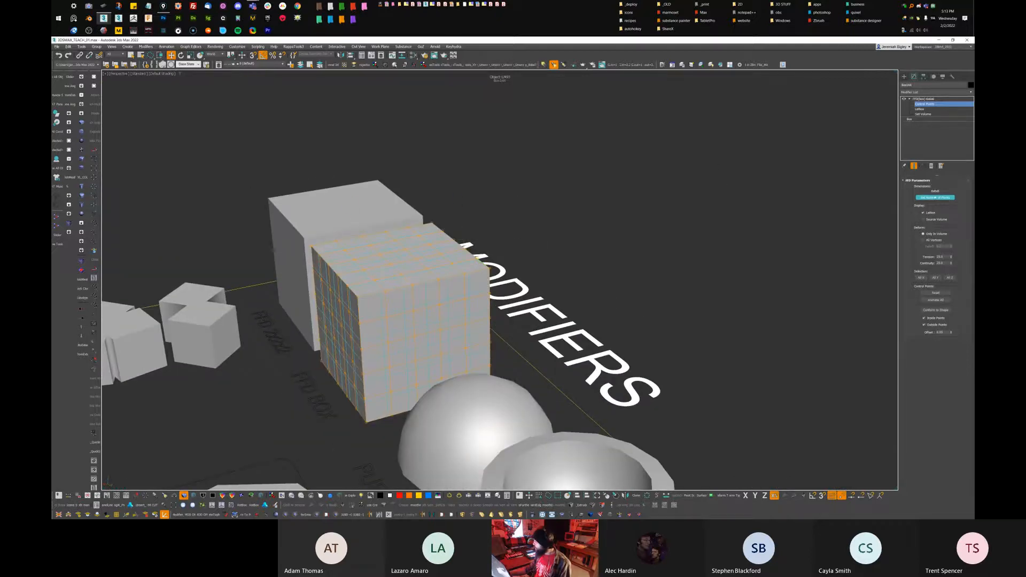
Reduce the FFD lattice to a coarse number of points, and reshape the box by moving its corner control points
click(934, 198)
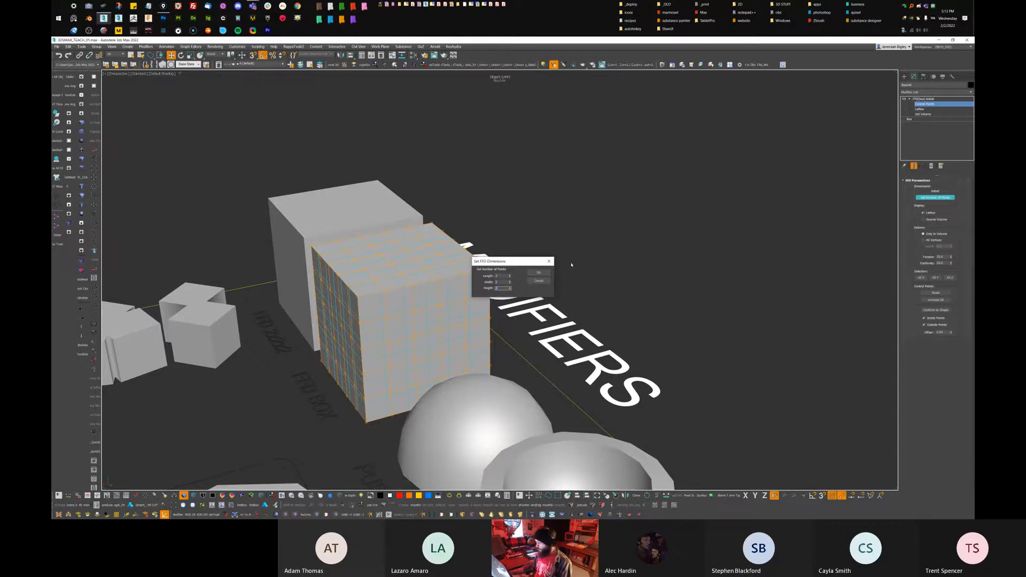
click(538, 273)
drag(467, 279, 487, 286)
alt+middle_drag(476, 267, 489, 261)
drag(473, 244, 467, 144)
alt+middle_drag(466, 144, 559, 249)
mouse_move(522, 276)
mouse_down()
mouse_move(534, 264)
mouse_move(539, 286)
mouse_up()
alt+middle_drag(539, 286, 532, 241)
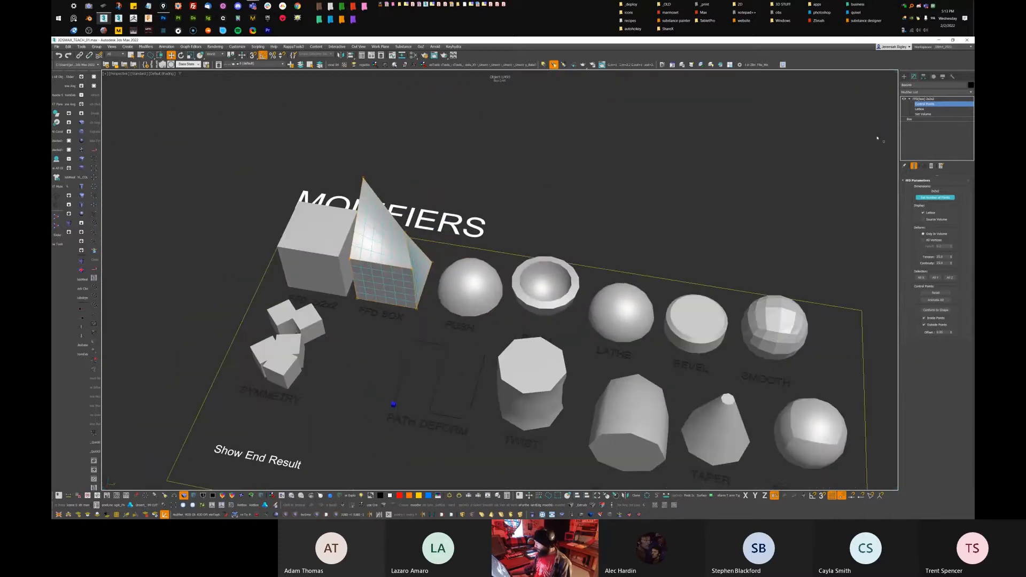
Leave the Control Points level, add a Push modifier above the FFD, and raise its push value to inflate the box
click(917, 100)
alt+middle_drag(476, 262, 511, 218)
click(511, 218)
click(395, 267)
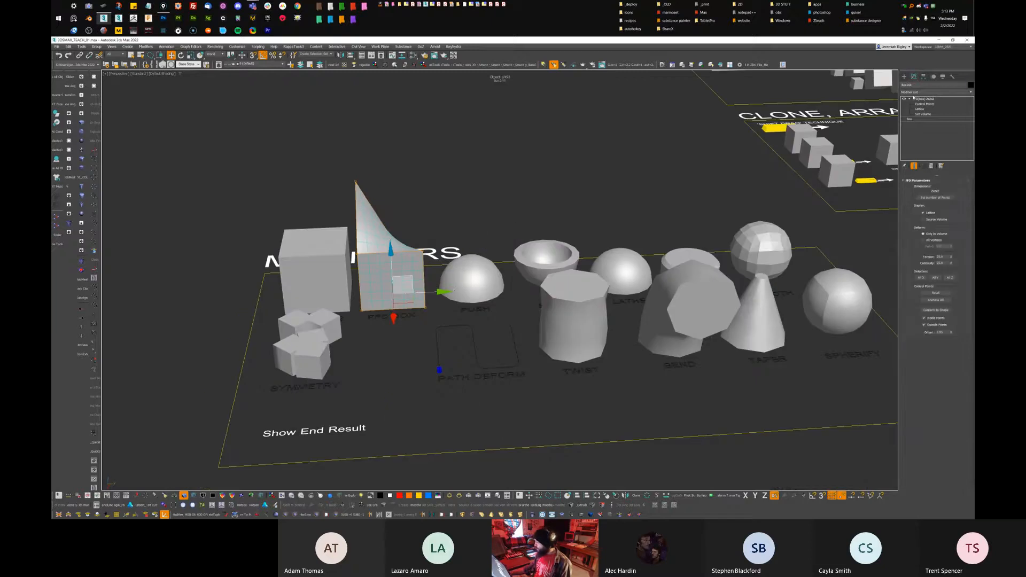
click(935, 92)
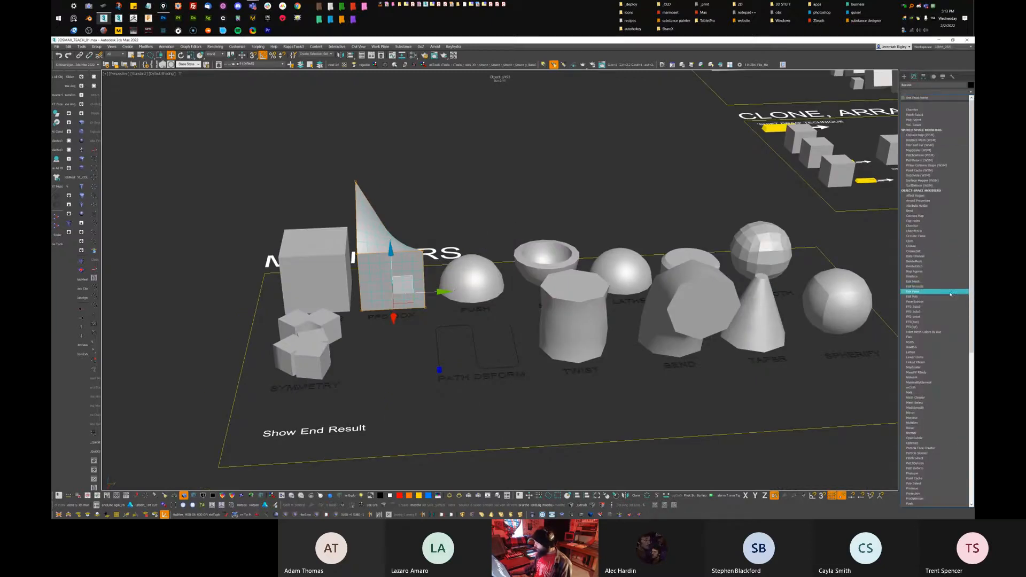
text(pu)
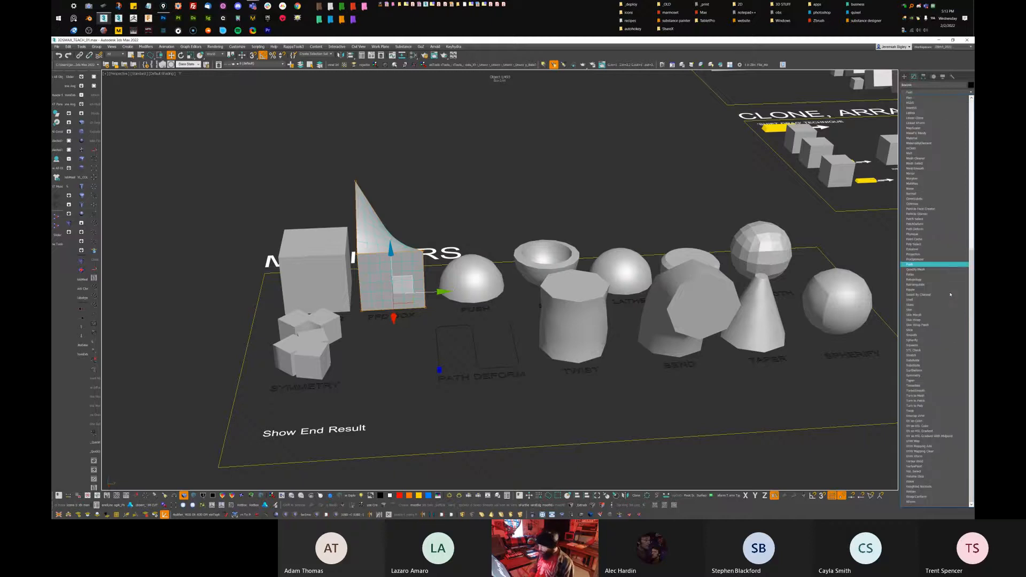
key(Return)
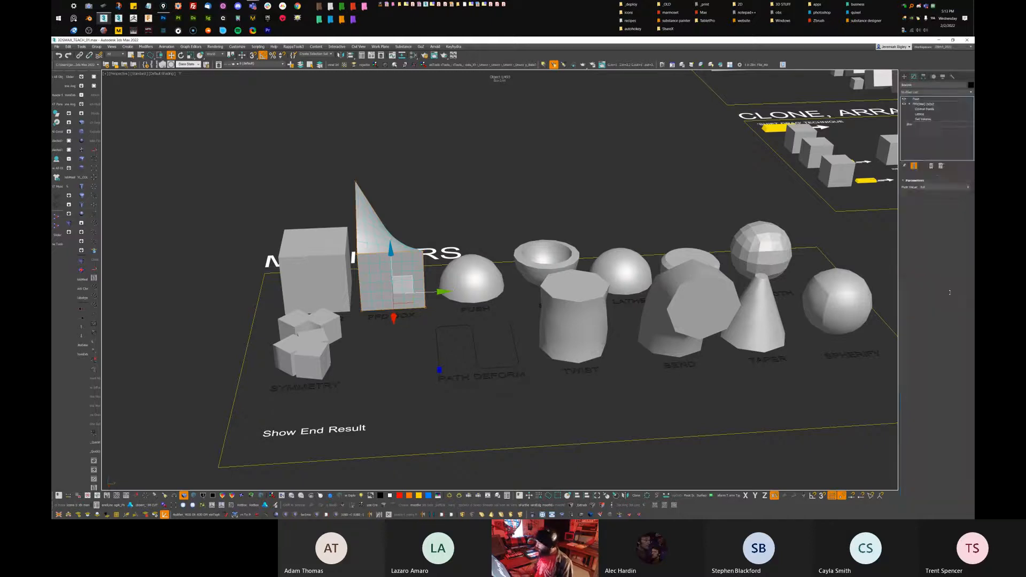
drag(967, 187, 940, 2)
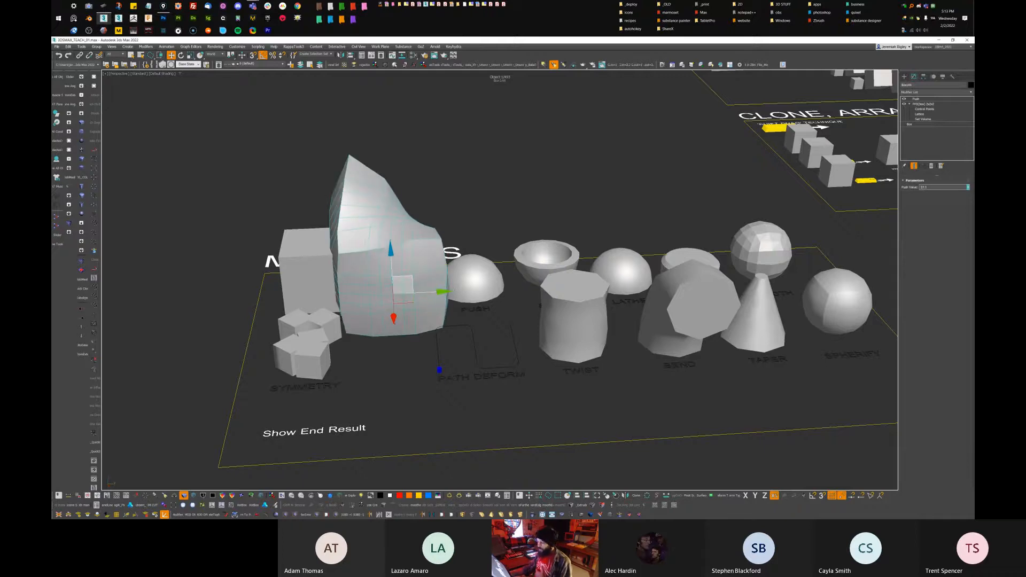
Delete the deformed FFD Box example from the Modifiers section
alt+middle_drag(469, 306, 489, 352)
click(541, 247)
click(393, 284)
scroll(392, 285, down, 3)
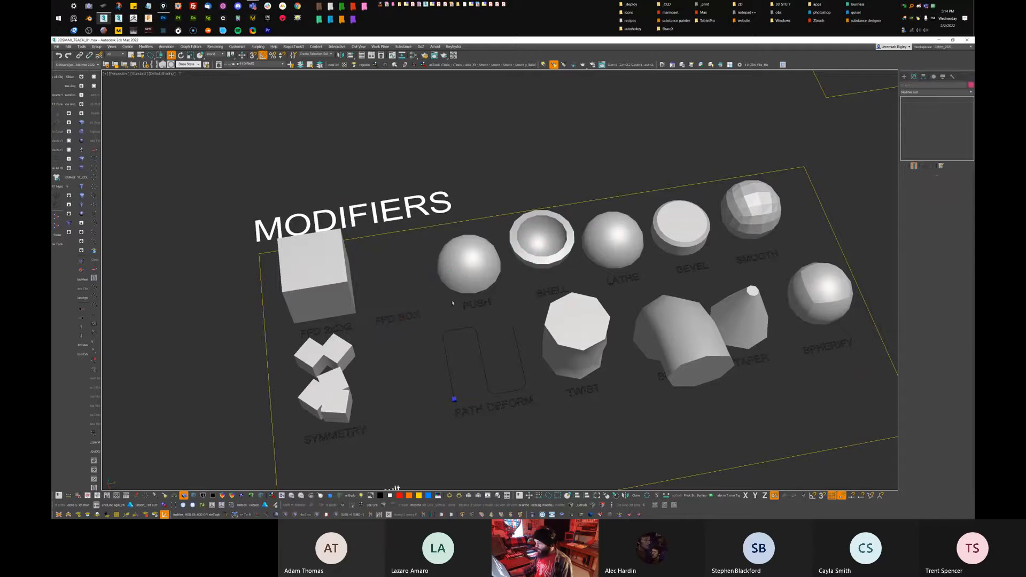
scroll(500, 344, up, 3)
scroll(499, 343, down, 3)
scroll(448, 290, up, 3)
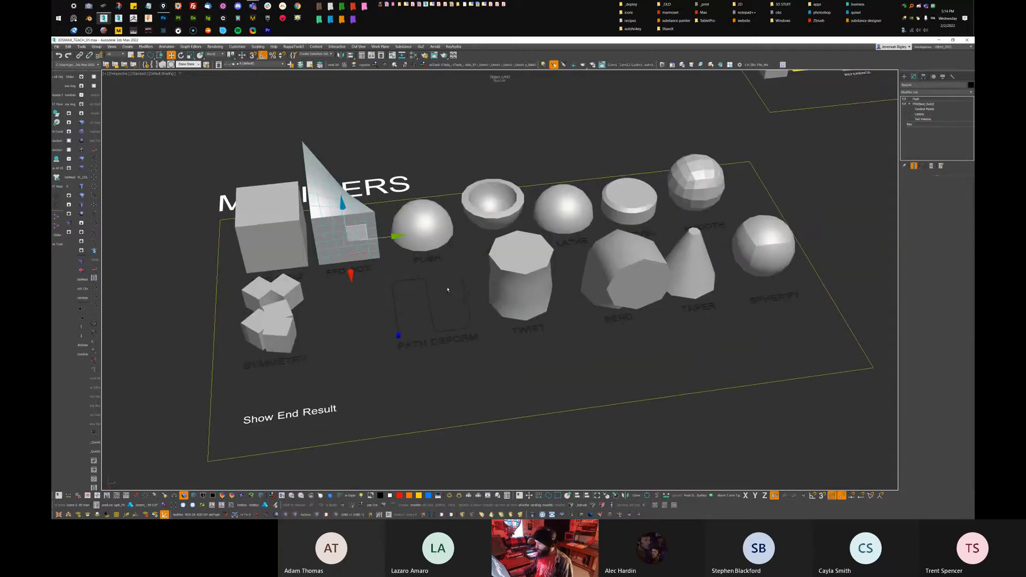
middle_drag(448, 290, 449, 340)
click(749, 101)
Draw a large plane primitive in the empty area beside the Modifiers section
click(905, 77)
click(950, 137)
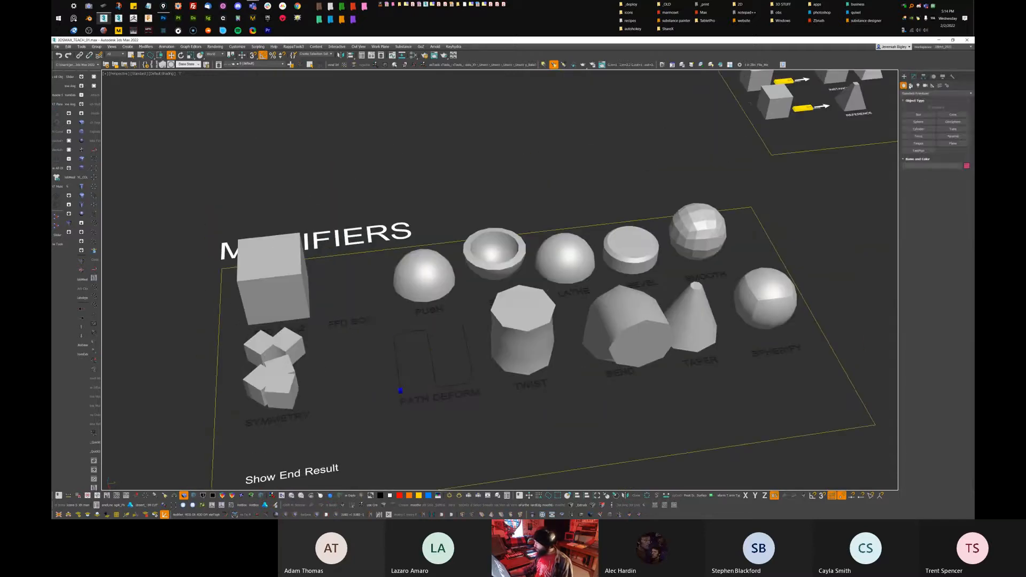
middle_drag(342, 208, 705, 183)
drag(260, 213, 472, 320)
alt+middle_drag(473, 320, 488, 301)
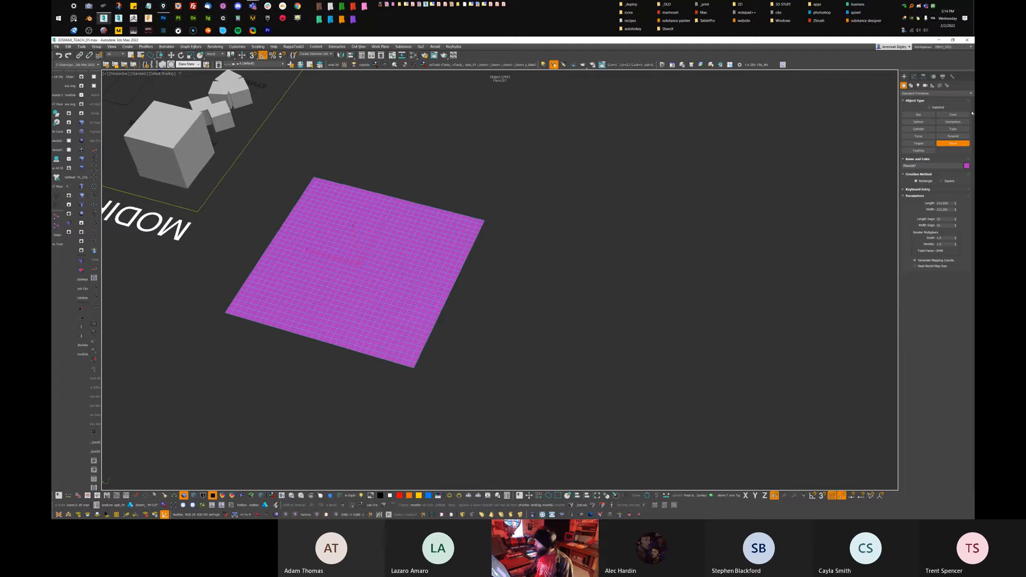
Add a Shell modifier to the plane and try out its inner amount to vary the thickness
click(914, 77)
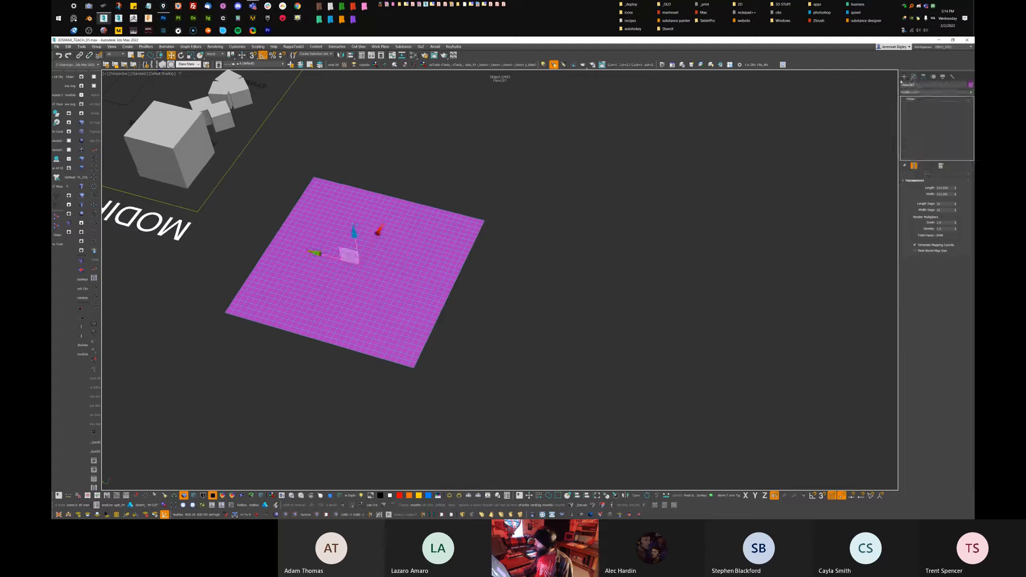
click(920, 93)
text(sh)
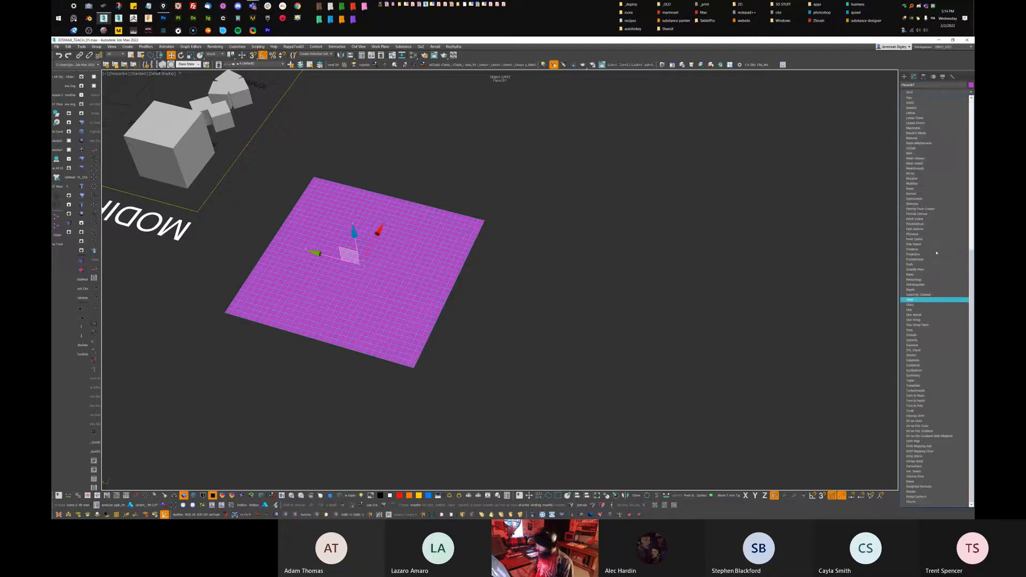
key(Return)
alt+middle_drag(516, 272, 898, 258)
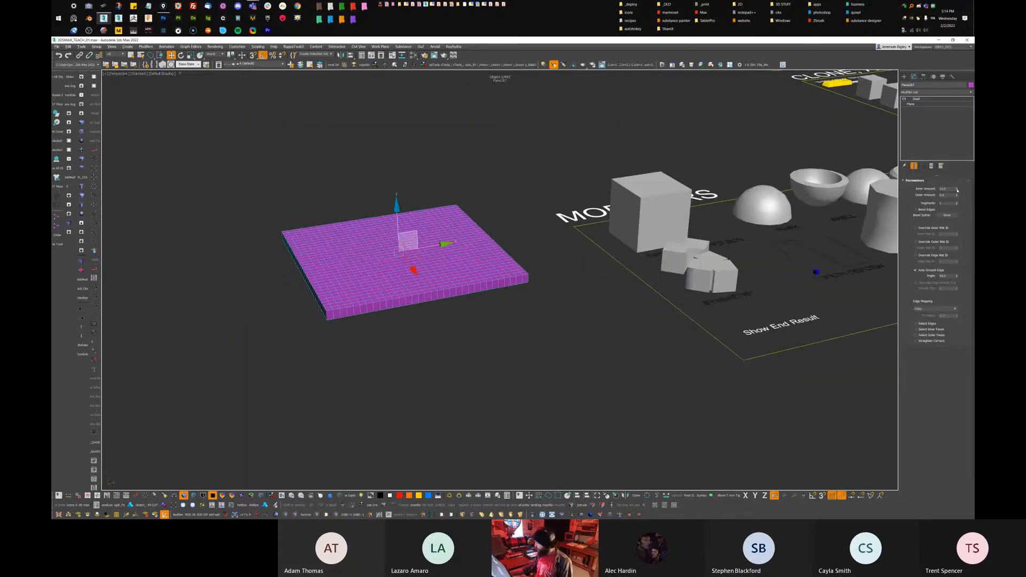
drag(957, 189, 957, 166)
right_click(957, 165)
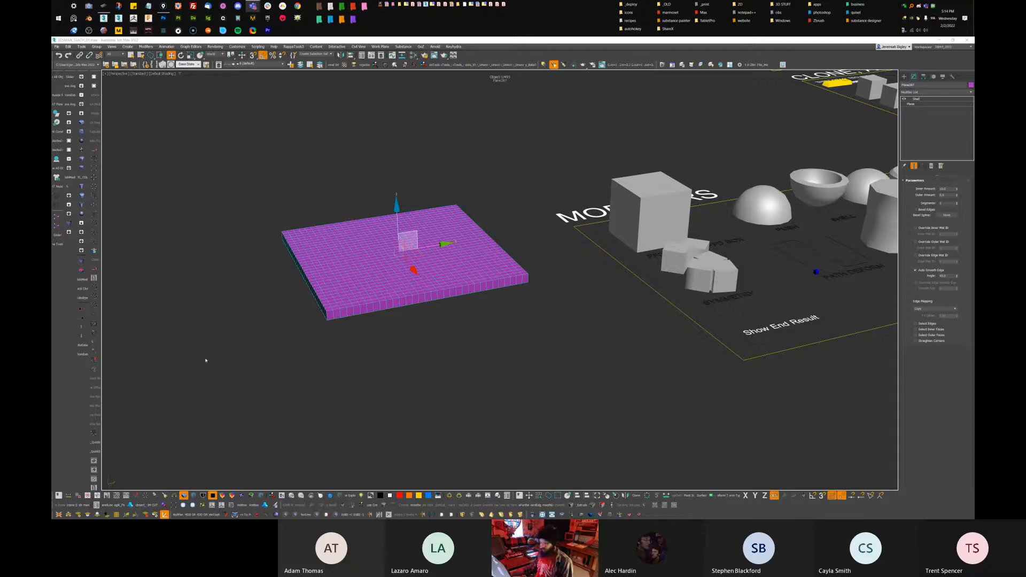
Delete the shelled plane beside the Modifiers section
key(Delete)
mouse_move(426, 265)
middle_down()
mouse_move(454, 298)
mouse_move(652, 295)
mouse_move(433, 244)
middle_up()
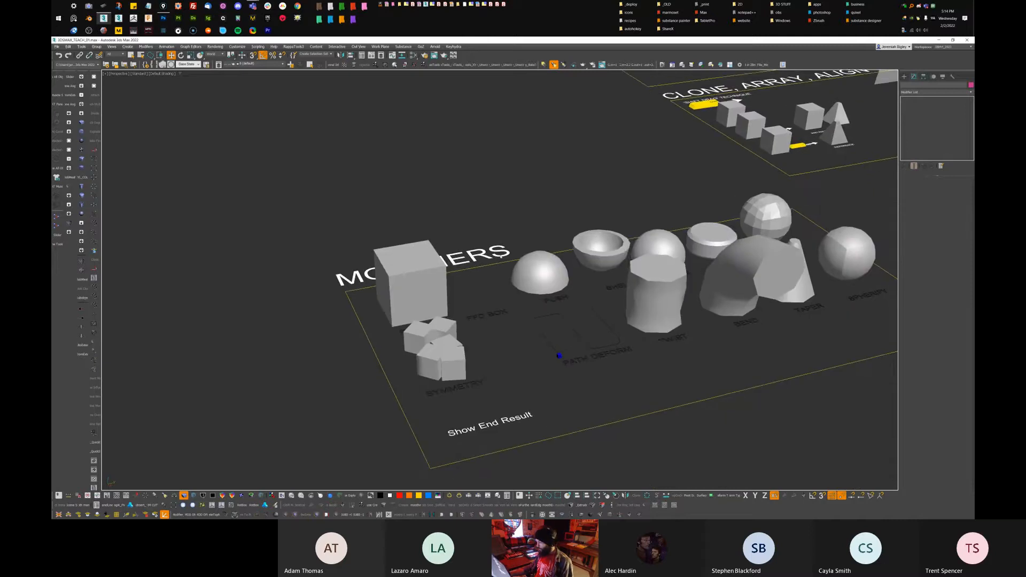
mouse_move(586, 252)
middle_down()
mouse_move(503, 253)
mouse_move(610, 263)
middle_up()
drag(609, 263, 318, 269)
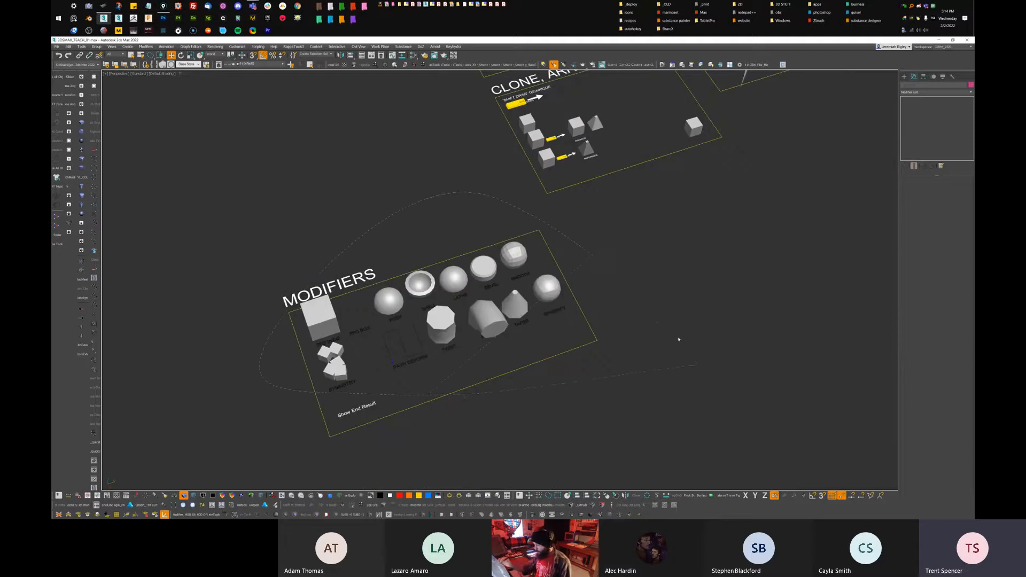
drag(679, 339, 637, 260)
click(637, 259)
alt+middle_drag(637, 259, 599, 270)
scroll(515, 336, up, 3)
mouse_move(515, 337)
alt+middle_down()
mouse_move(577, 289)
mouse_move(567, 354)
alt+middle_up()
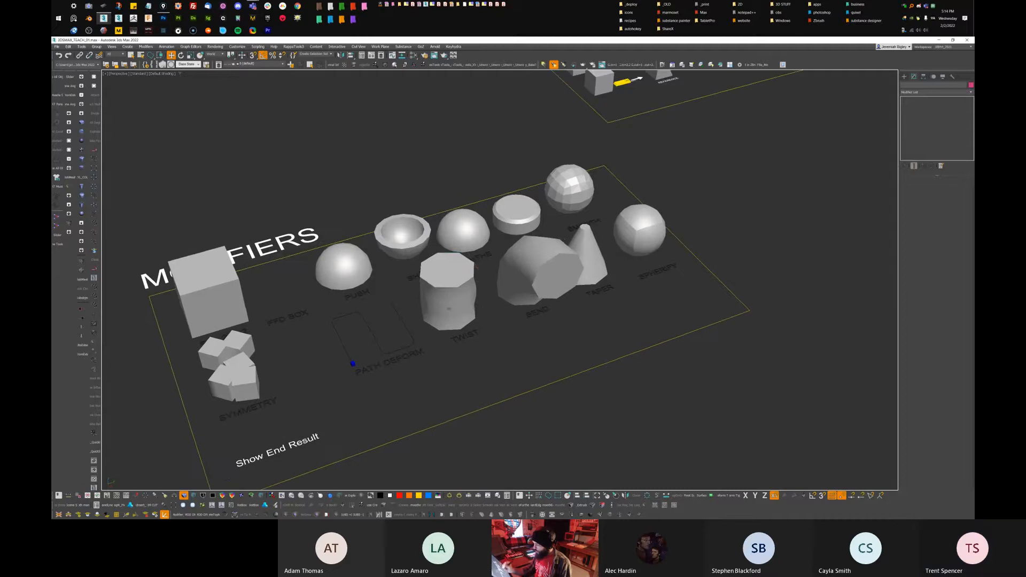
Select the Bend and Taper cylinders in the Modifiers section one after the other and try out their angle and amount values
click(449, 309)
click(556, 283)
alt+middle_drag(575, 309, 470, 300)
scroll(597, 293, up, 2)
alt+middle_drag(598, 293, 612, 278)
mouse_move(953, 192)
mouse_down()
mouse_move(954, 229)
mouse_move(950, 159)
mouse_move(951, 190)
mouse_up()
click(551, 332)
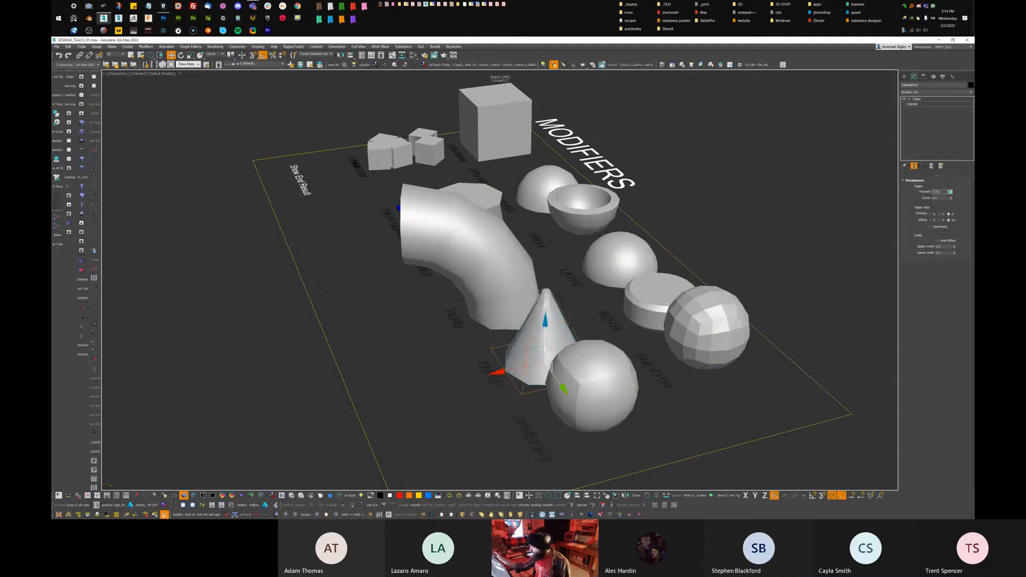
middle_drag(600, 370, 729, 313)
Lower the Spherify example's percent to 0 to show the original box, and raise it back to 100
click(632, 355)
drag(952, 193, 931, 238)
middle_drag(730, 309, 655, 275)
scroll(663, 283, up, 3)
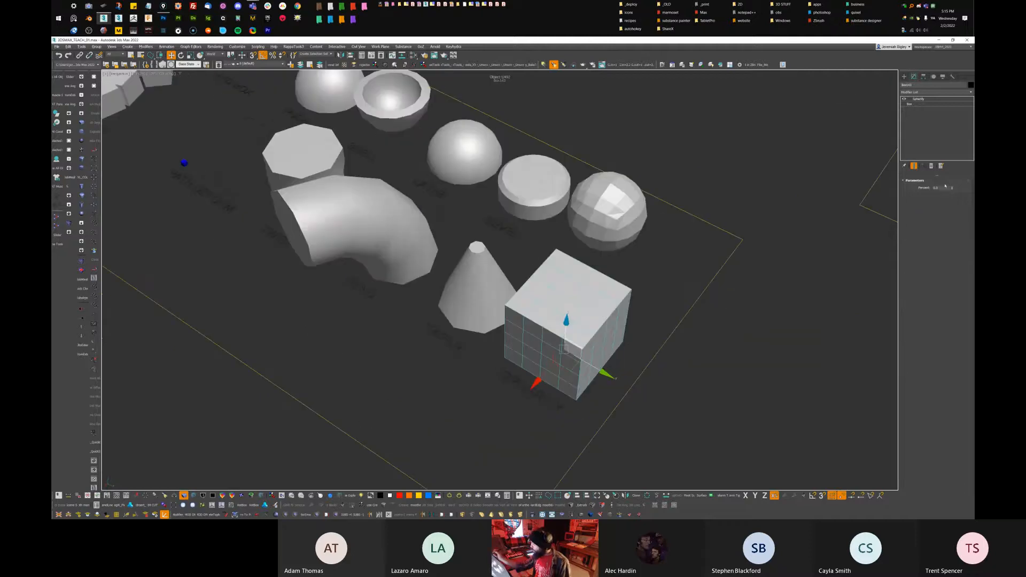
drag(952, 191, 954, 161)
middle_drag(658, 231, 640, 242)
alt+middle_drag(641, 241, 740, 237)
scroll(654, 262, down, 2)
middle_drag(470, 418, 618, 364)
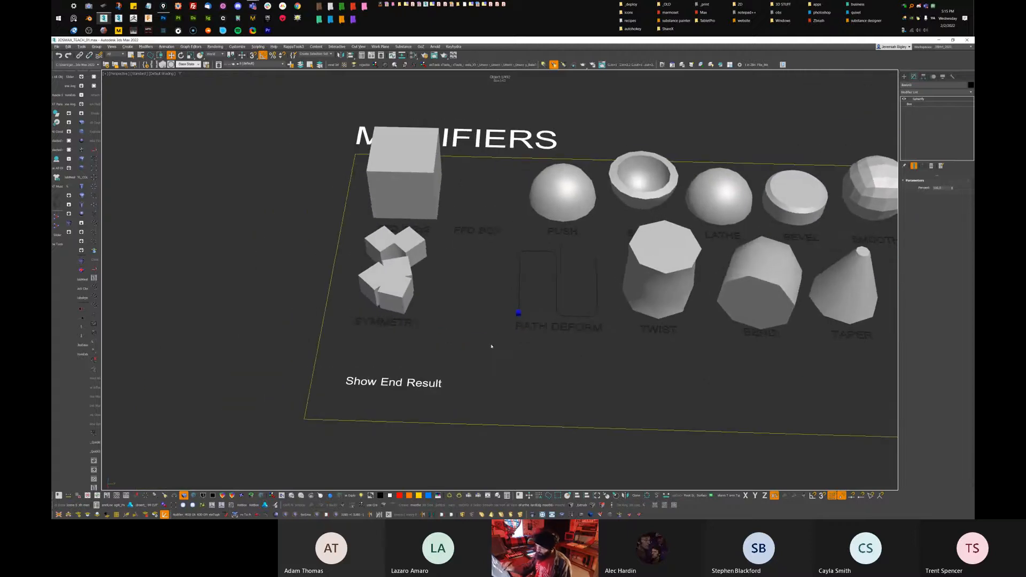
Select the Symmetry example boxes and examine how their mirrored shapes are set up
drag(427, 256, 426, 259)
alt+middle_drag(594, 282, 659, 322)
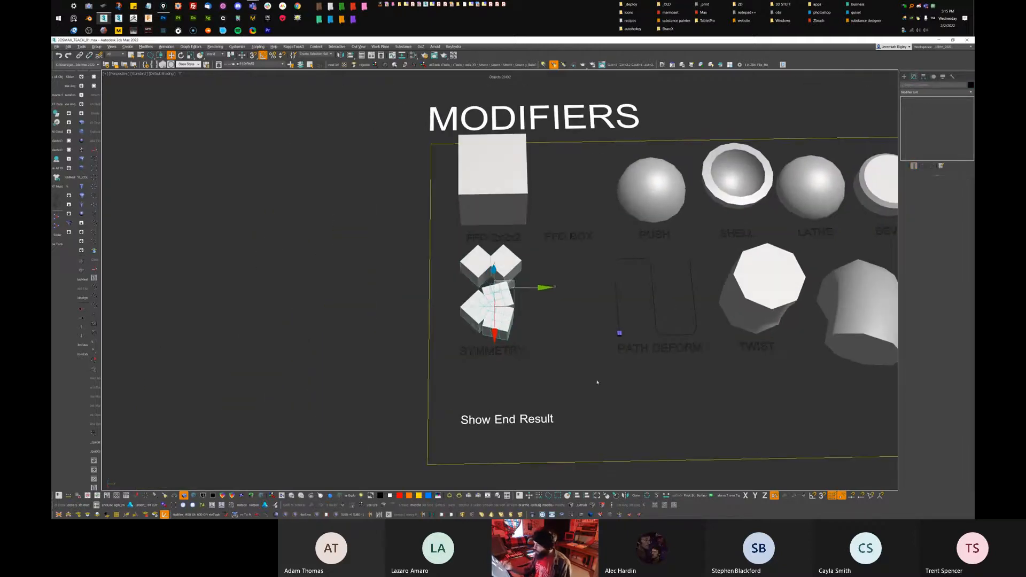
middle_drag(571, 370, 578, 388)
scroll(510, 283, up, 5)
mouse_move(604, 317)
alt+middle_down()
mouse_move(609, 332)
mouse_move(607, 314)
alt+middle_up()
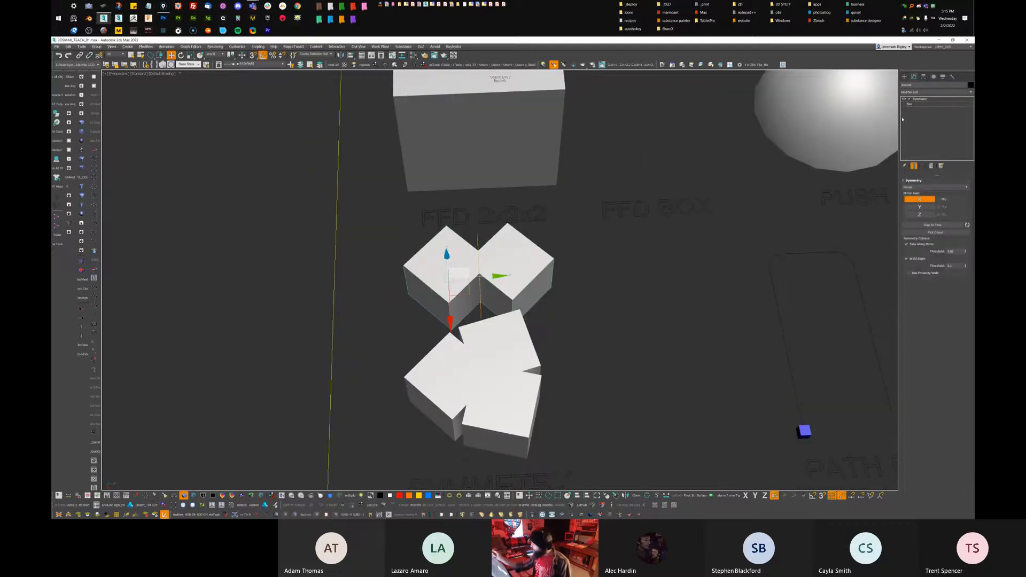
scroll(779, 183, down, 8)
Draw a large segmented box primitive in the empty area beside the Modifiers section
click(904, 76)
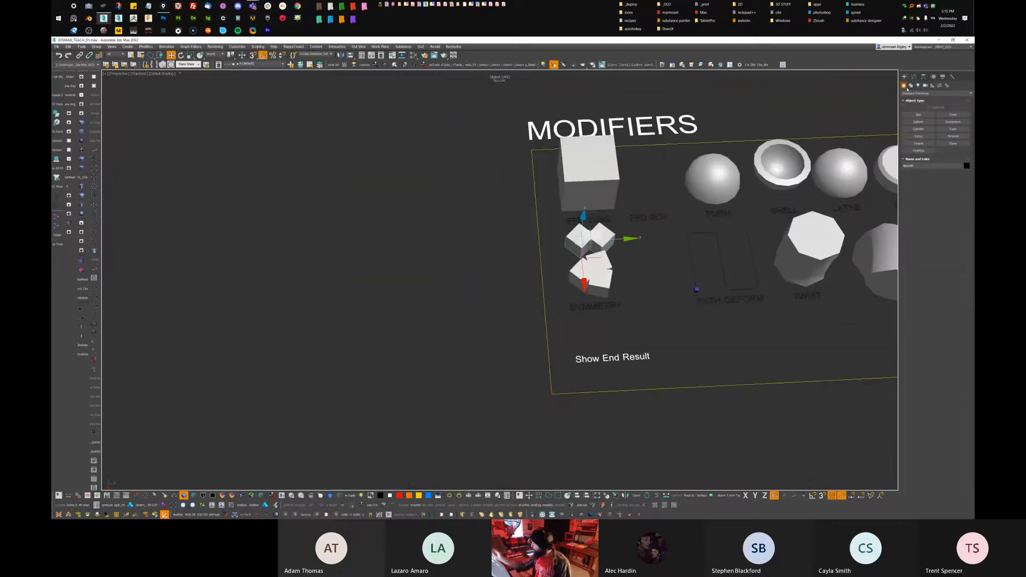
click(917, 115)
middle_drag(432, 300, 422, 311)
drag(268, 200, 424, 344)
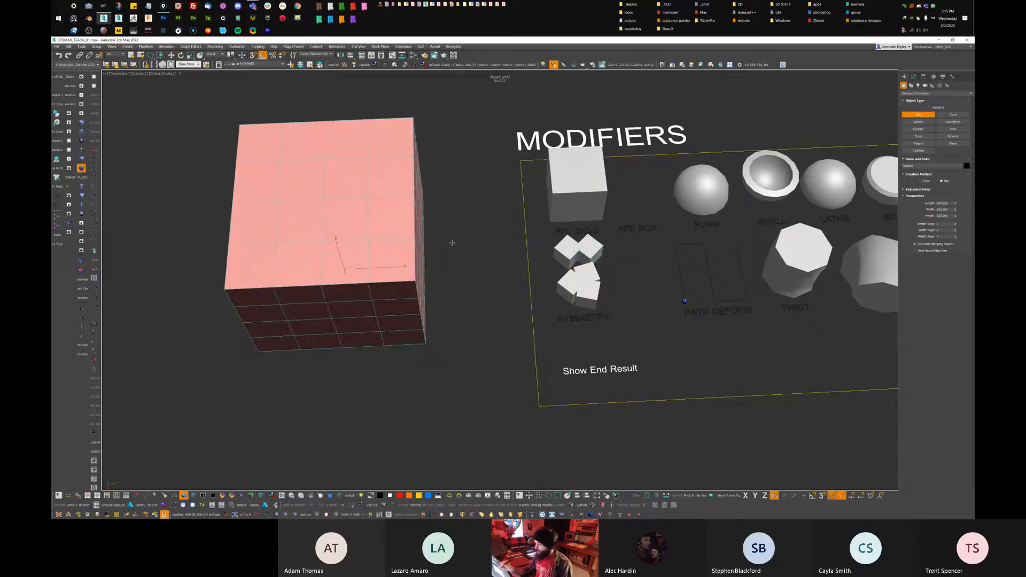
click(450, 242)
alt+middle_drag(452, 244, 481, 256)
key(w)
Add a Symmetry modifier to the box, mirroring across the Z axis and switching it to the Y axis
click(913, 76)
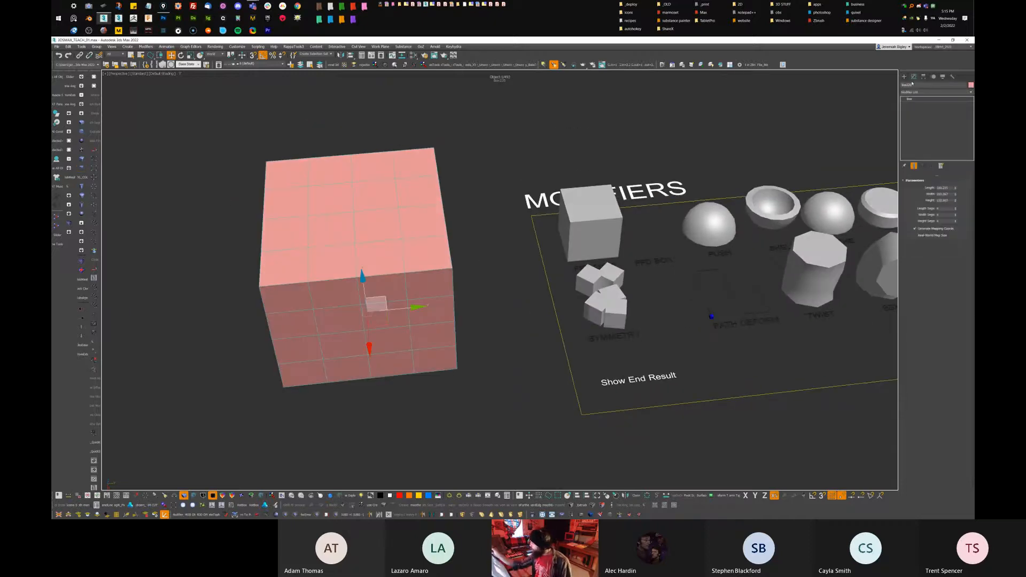
click(934, 92)
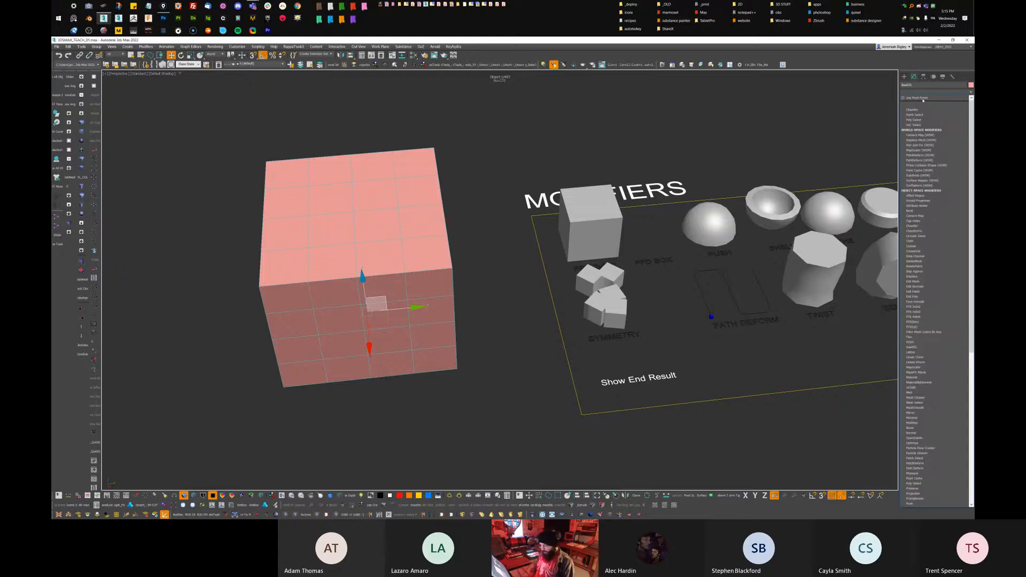
scroll(922, 100, down, 5)
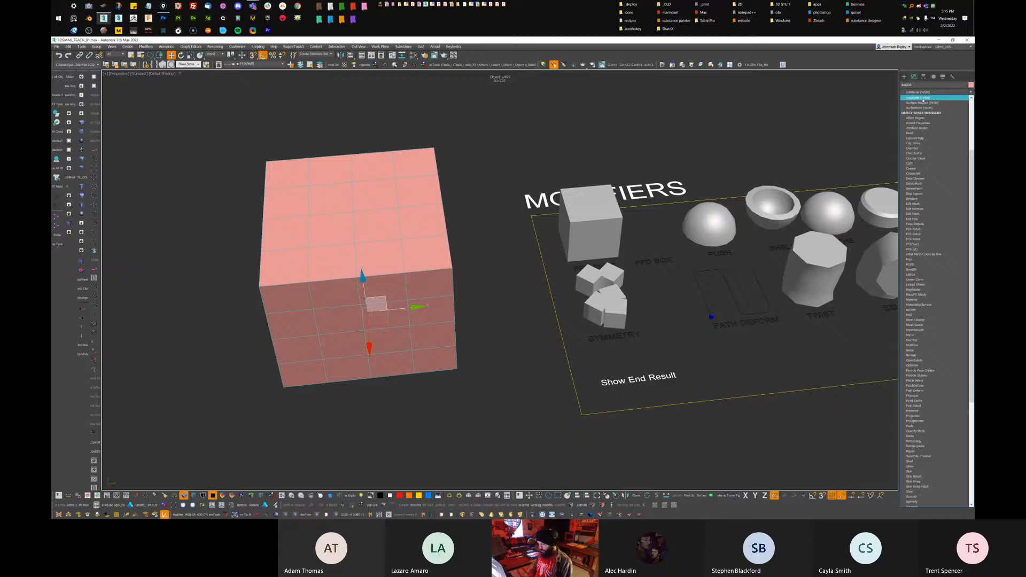
text(sy)
key(Return)
alt+middle_drag(511, 327, 540, 258)
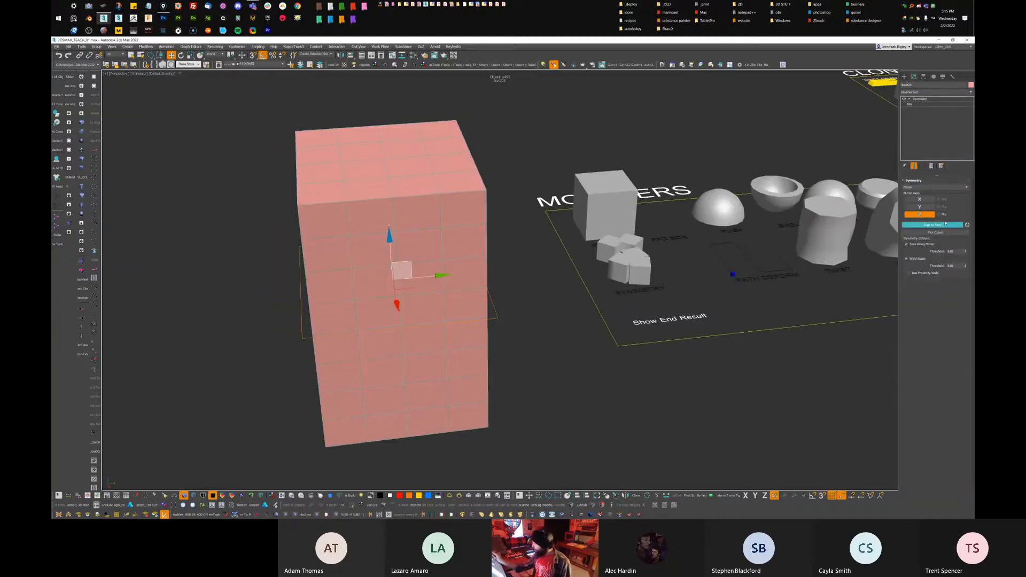
click(927, 206)
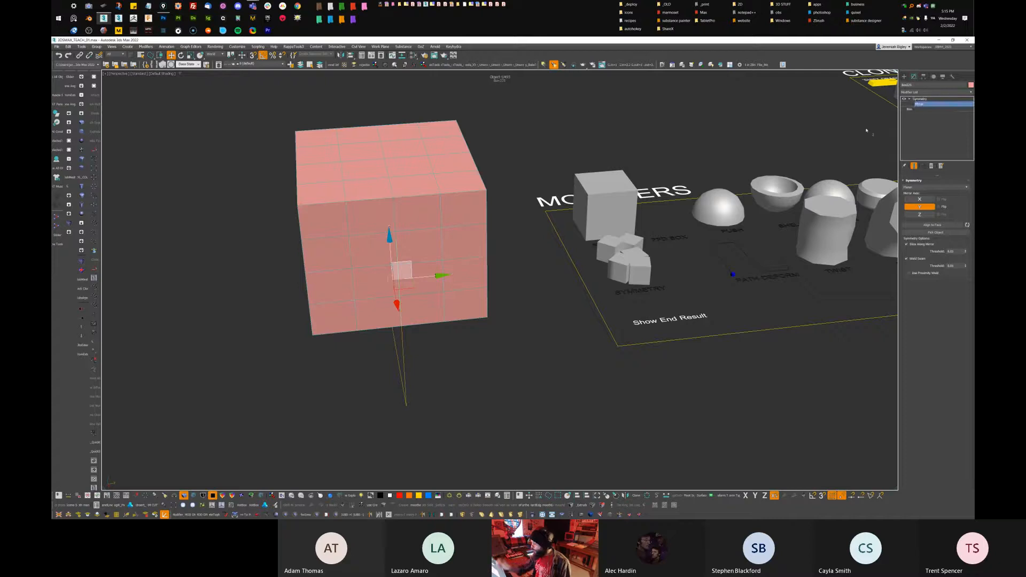
Move the Symmetry mirror plane away from the box's centre and rotate it so two angled halves separate
drag(433, 280, 293, 323)
middle_drag(294, 322, 438, 295)
key(e)
drag(428, 295, 433, 295)
alt+middle_drag(432, 291, 559, 292)
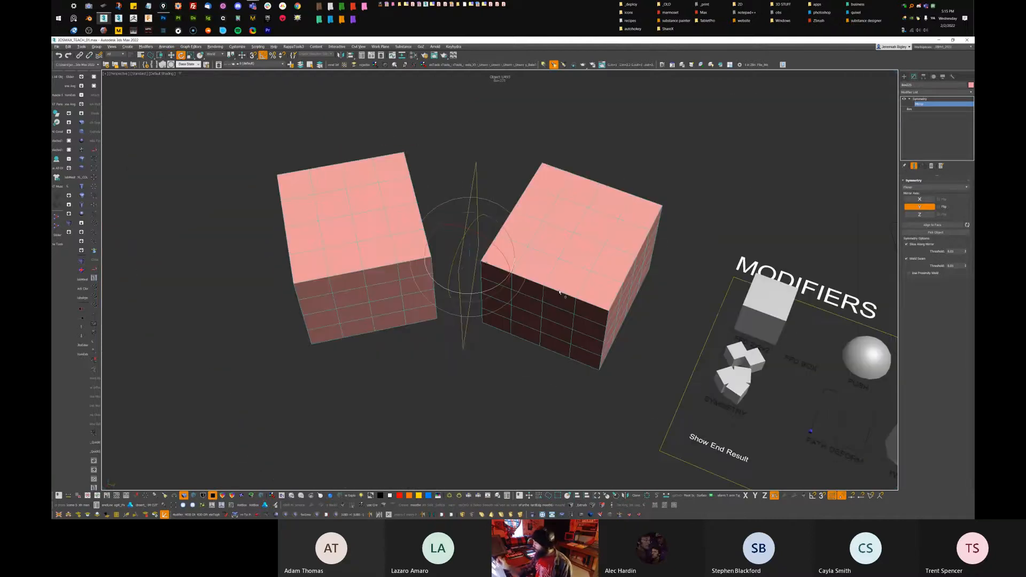
Enable the X and Z mirror axes in addition to Y on the Symmetry modifier
click(929, 199)
alt+middle_drag(780, 249, 666, 261)
click(925, 215)
alt+middle_drag(516, 320, 527, 271)
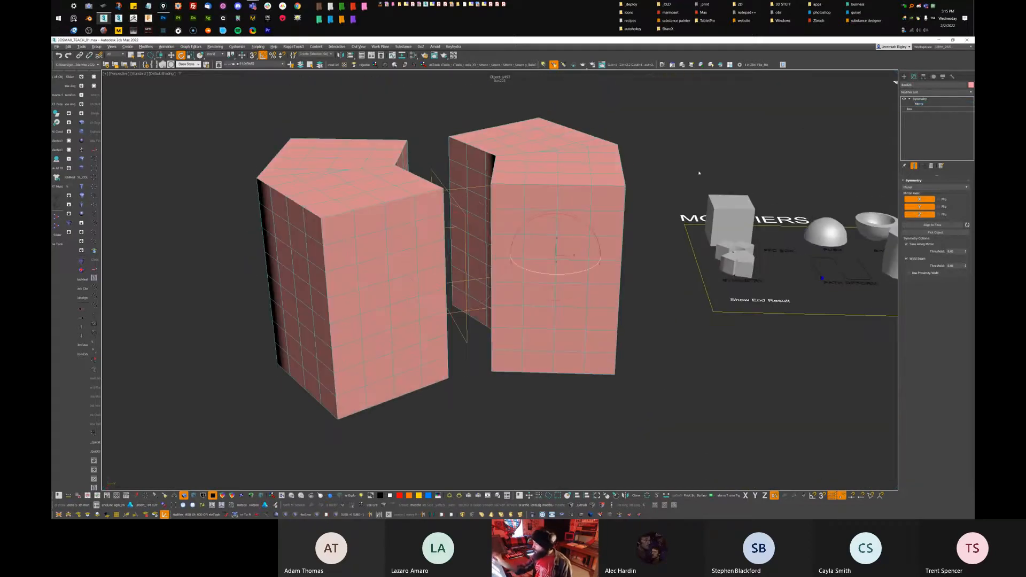
Move the mirror vertically to separate the upper and lower copies, and tilt it so the copies fan out
drag(448, 215, 449, 257)
middle_drag(603, 208, 617, 239)
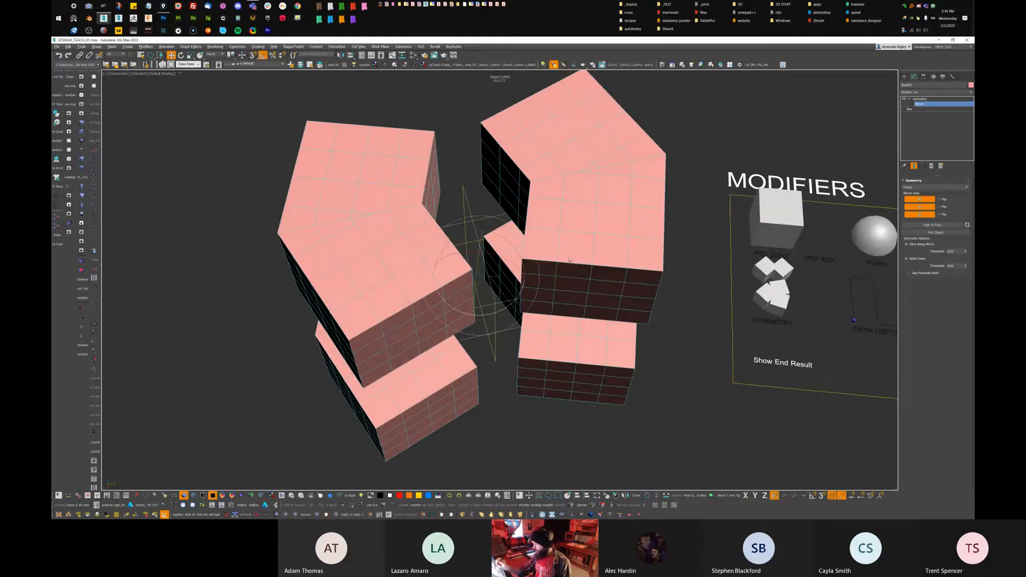
drag(497, 276, 508, 259)
alt+middle_drag(508, 260, 710, 203)
mouse_move(560, 251)
mouse_down()
mouse_move(641, 275)
mouse_move(559, 230)
mouse_move(569, 237)
mouse_up()
alt+middle_drag(582, 237, 740, 230)
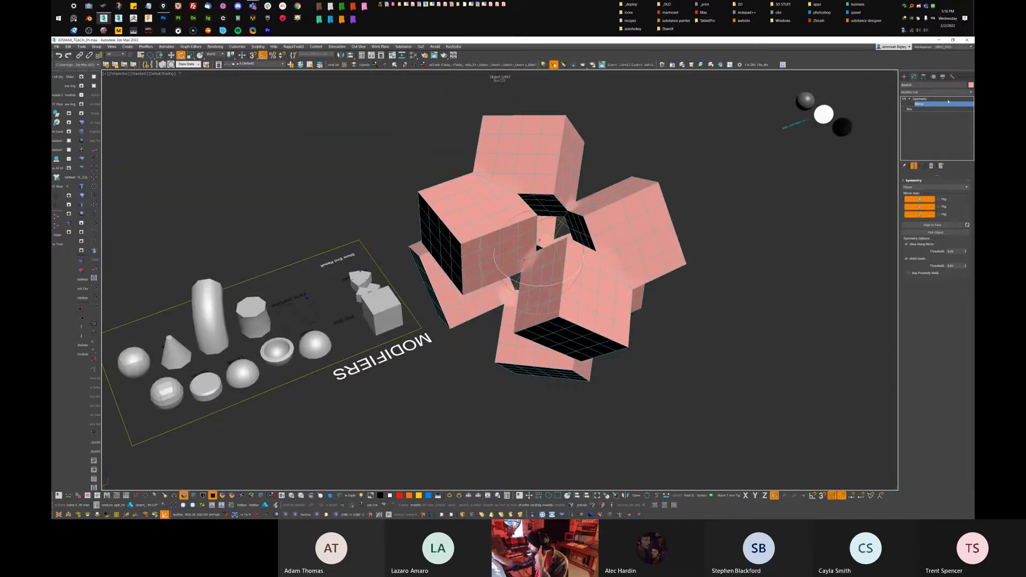
Add a second Symmetry modifier mirroring across Z on top of the first one
click(972, 93)
scroll(919, 357, down, 3)
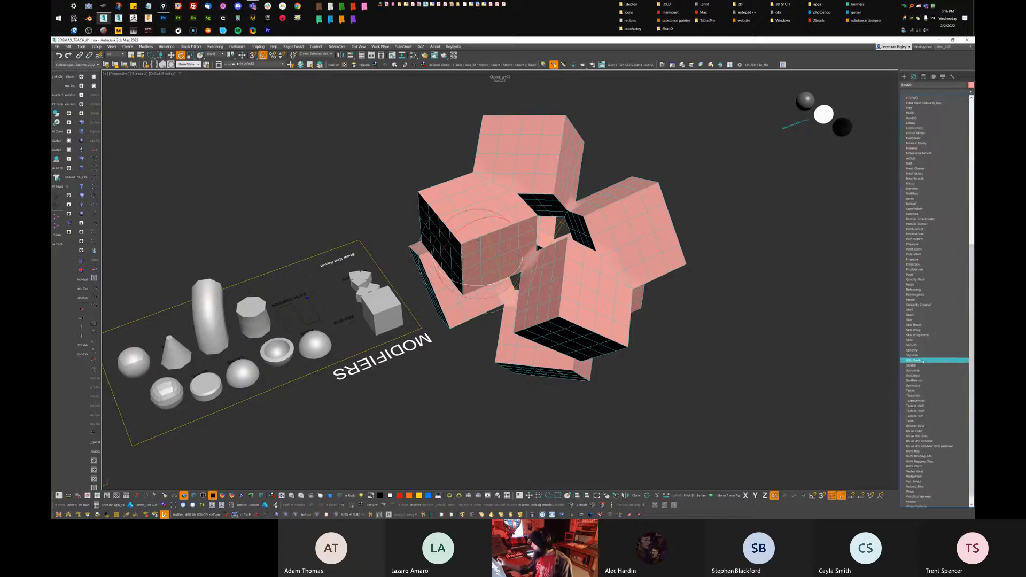
click(925, 385)
alt+middle_drag(722, 320, 670, 312)
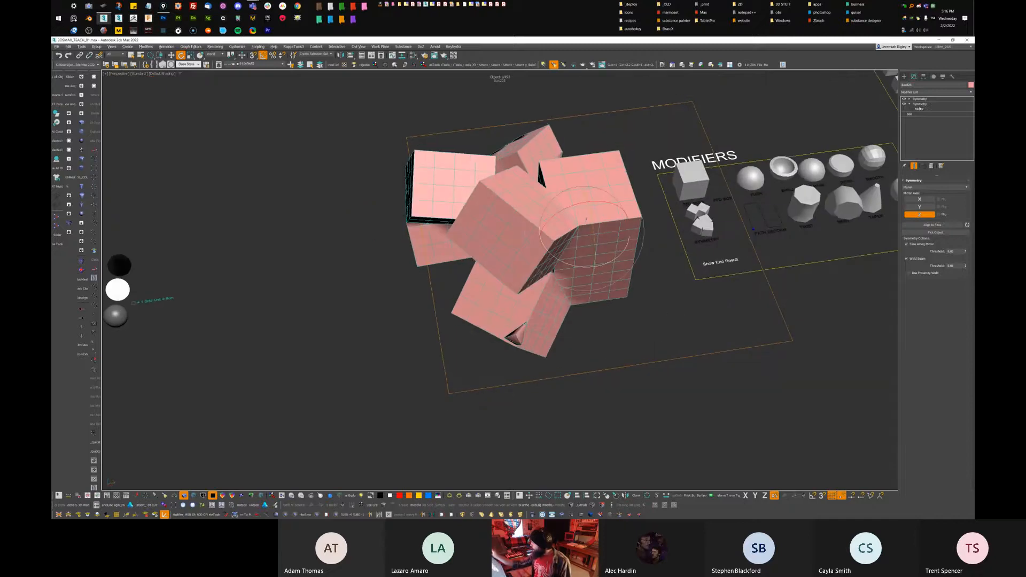
Move and rotate the second Symmetry's mirror plane to offset the duplicated cluster of boxes
key(w)
alt+middle_drag(621, 213, 613, 187)
drag(602, 216, 569, 325)
middle_drag(641, 275, 679, 183)
scroll(607, 179, down, 3)
key(e)
drag(613, 210, 635, 239)
alt+middle_drag(635, 239, 596, 220)
key(w)
drag(592, 220, 567, 251)
alt+middle_drag(596, 214, 701, 253)
Enable the Y and X mirror axes on the second Symmetry and move its mirror to spread the copies apart
click(920, 207)
click(920, 200)
alt+middle_drag(747, 283, 603, 262)
drag(594, 272, 544, 316)
alt+middle_drag(543, 315, 626, 273)
drag(546, 256, 546, 242)
alt+middle_drag(749, 229, 635, 255)
drag(533, 258, 630, 268)
alt+middle_drag(630, 267, 660, 284)
Turn both Symmetry modifiers off to compare with the plain box, and turn them back on
click(904, 99)
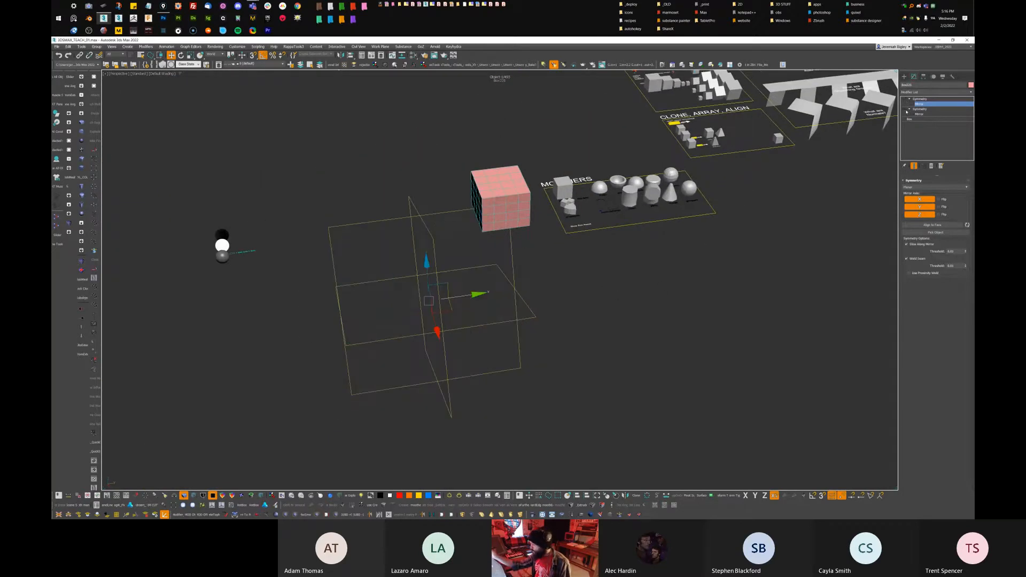
alt+middle_drag(560, 270, 528, 240)
scroll(520, 250, up, 2)
click(904, 99)
click(904, 109)
alt+middle_drag(711, 241, 640, 228)
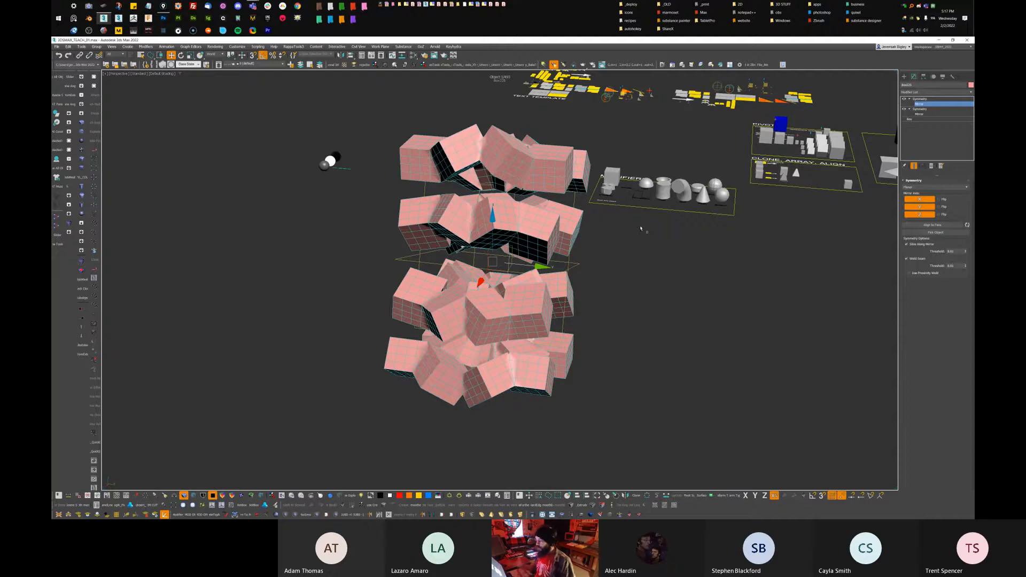
Delete the box carrying the two Symmetry modifiers
alt+middle_drag(641, 229, 636, 247)
key(Delete)
alt+middle_drag(709, 261, 627, 322)
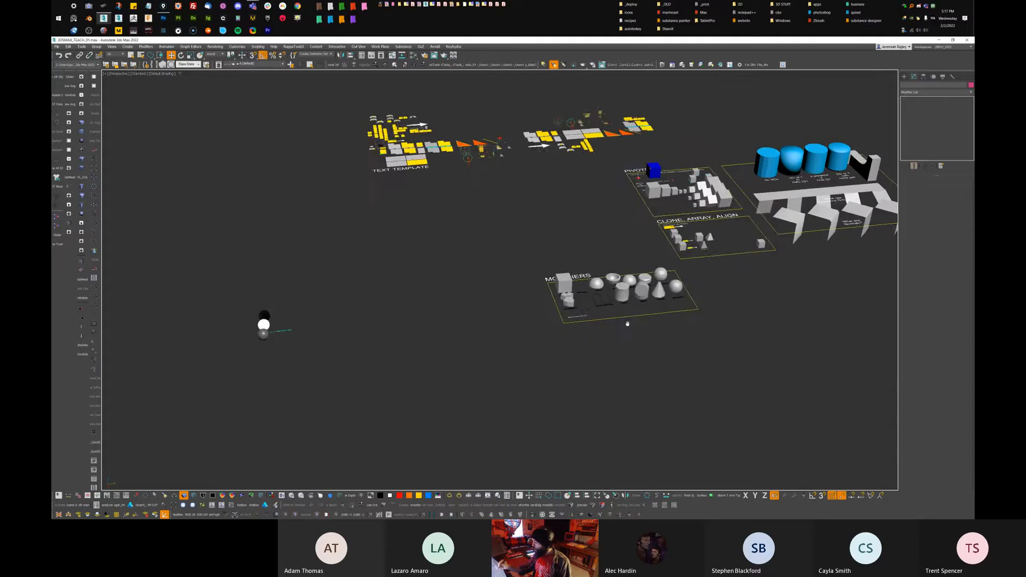
Select the whole Pivot section above Clone, Array, Align and delete it
scroll(627, 323, up, 5)
mouse_move(698, 286)
middle_down()
mouse_move(341, 336)
mouse_move(484, 436)
middle_up()
scroll(484, 435, down, 1)
middle_drag(748, 257, 588, 394)
mouse_move(622, 267)
alt+middle_down()
mouse_move(645, 307)
mouse_move(496, 130)
alt+middle_up()
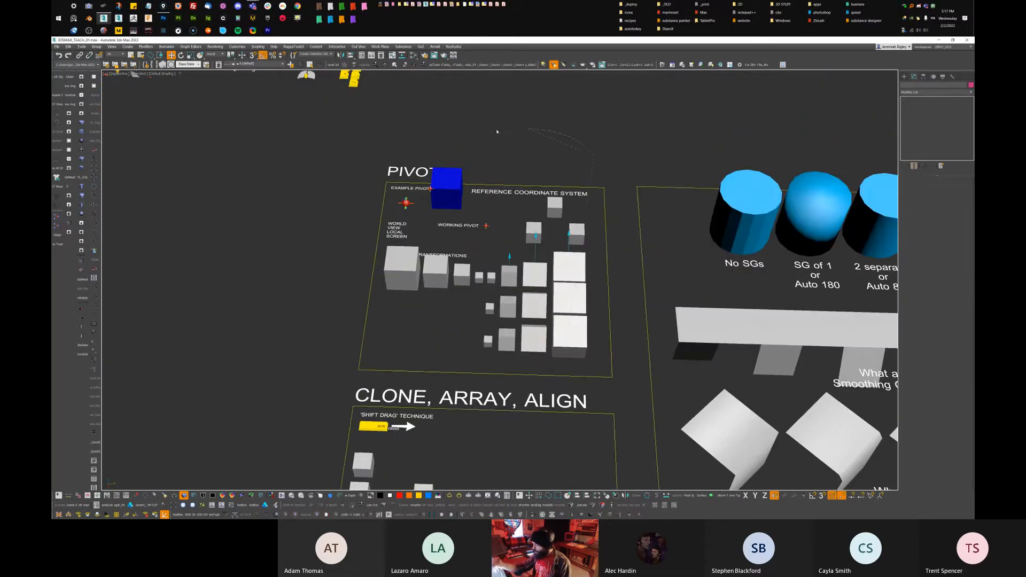
drag(574, 368, 578, 357)
mouse_move(578, 357)
alt+middle_down()
mouse_move(614, 303)
mouse_move(565, 254)
alt+middle_up()
key(Delete)
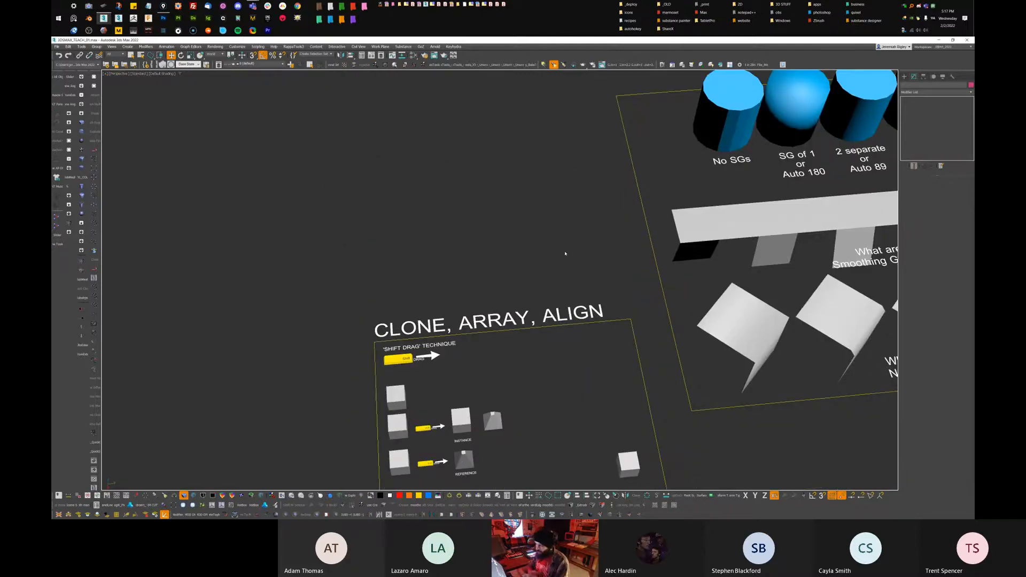
Draw a sphere primitive in the empty area behind the Modifiers section
middle_drag(564, 254, 554, 130)
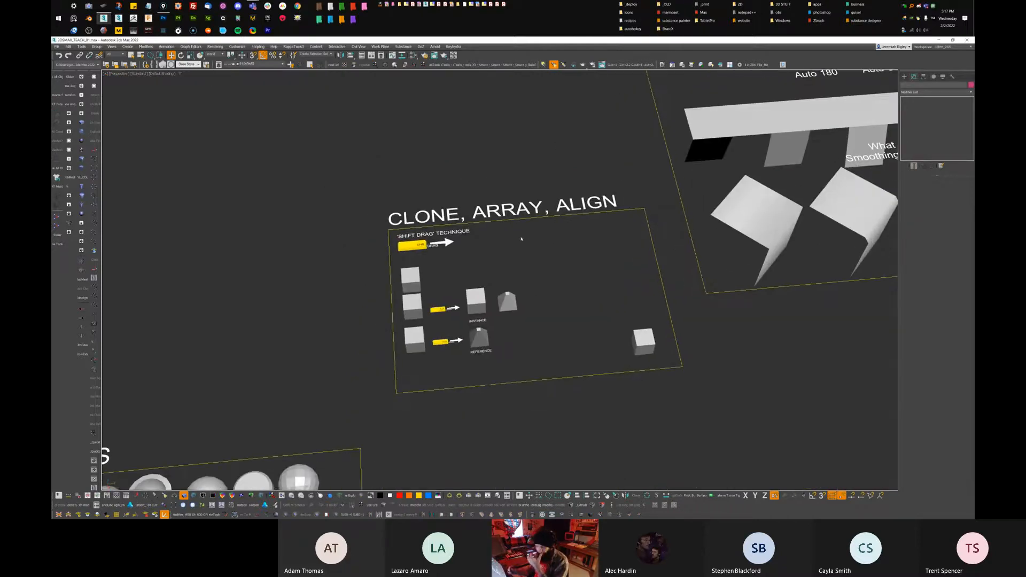
alt+middle_drag(521, 239, 619, 196)
drag(629, 221, 648, 216)
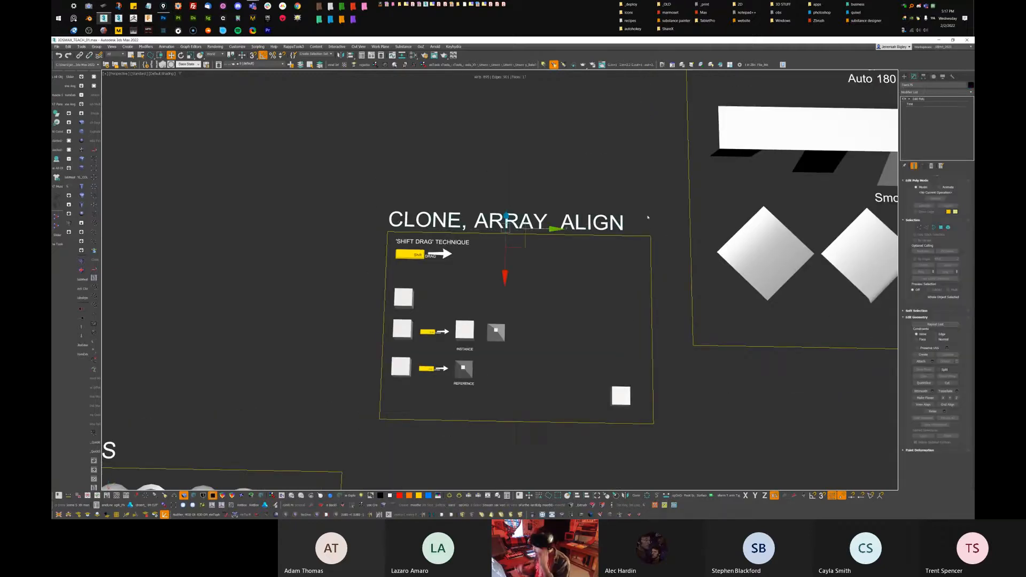
middle_drag(647, 217, 729, 172)
click(903, 77)
click(919, 114)
click(918, 122)
middle_drag(297, 249, 486, 255)
drag(374, 243, 412, 182)
right_click(412, 183)
alt+middle_drag(411, 182, 438, 222)
right_click(390, 235)
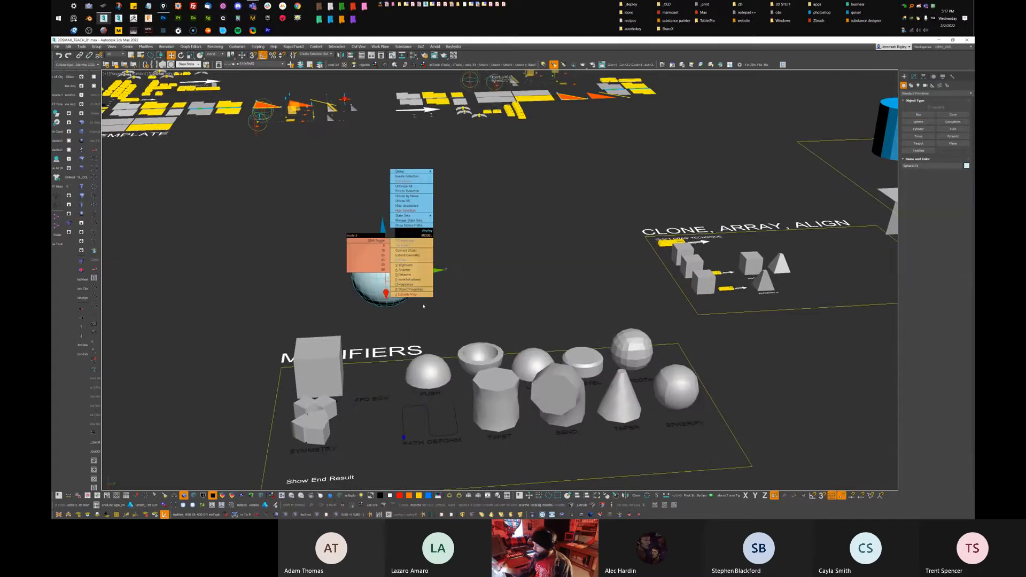
middle_drag(540, 286, 568, 234)
Place an instance of the Taper example's Taper modifier onto the new sphere
click(580, 369)
alt+middle_drag(580, 369, 573, 394)
click(918, 77)
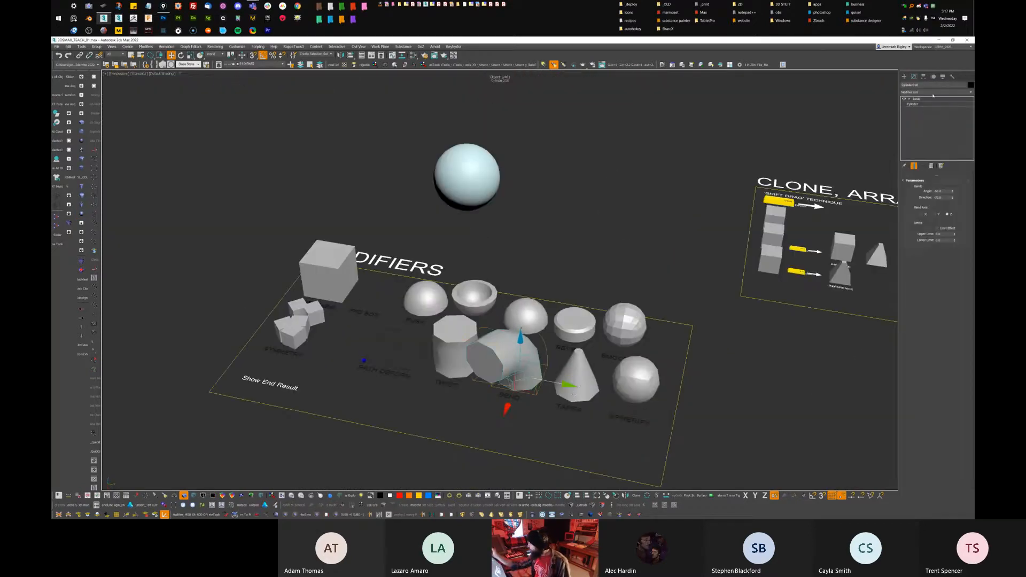
click(591, 444)
click(578, 380)
ctrl+drag(917, 99, 478, 175)
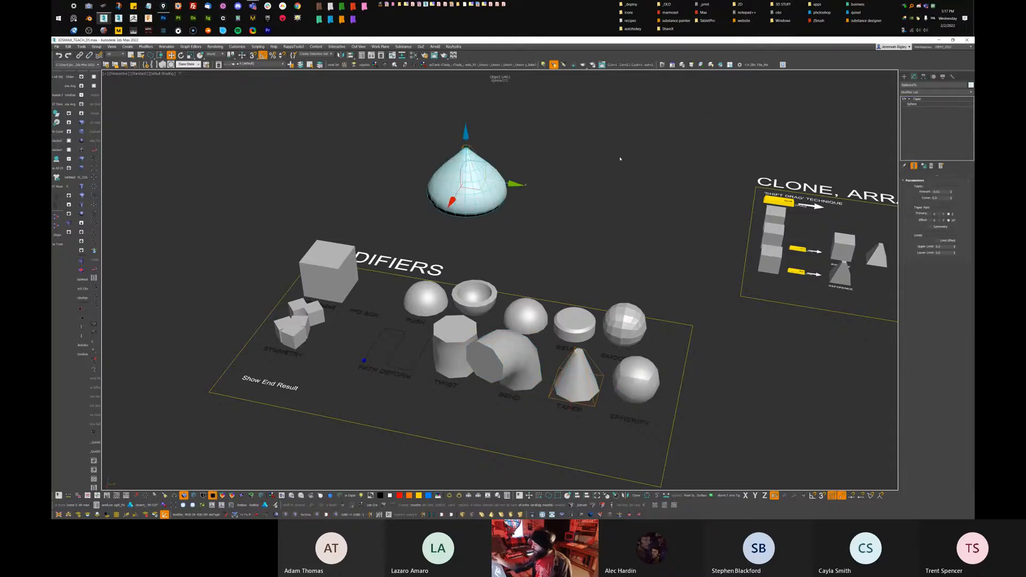
click(618, 252)
Select the tapered sphere and move it along its Y axis toward the Clone, Array, Align section
alt+middle_drag(618, 252, 595, 252)
scroll(511, 266, up, 3)
middle_drag(511, 266, 403, 486)
click(428, 229)
mouse_move(666, 208)
alt+middle_down()
mouse_move(534, 214)
mouse_move(516, 281)
alt+middle_up()
scroll(652, 204, down, 4)
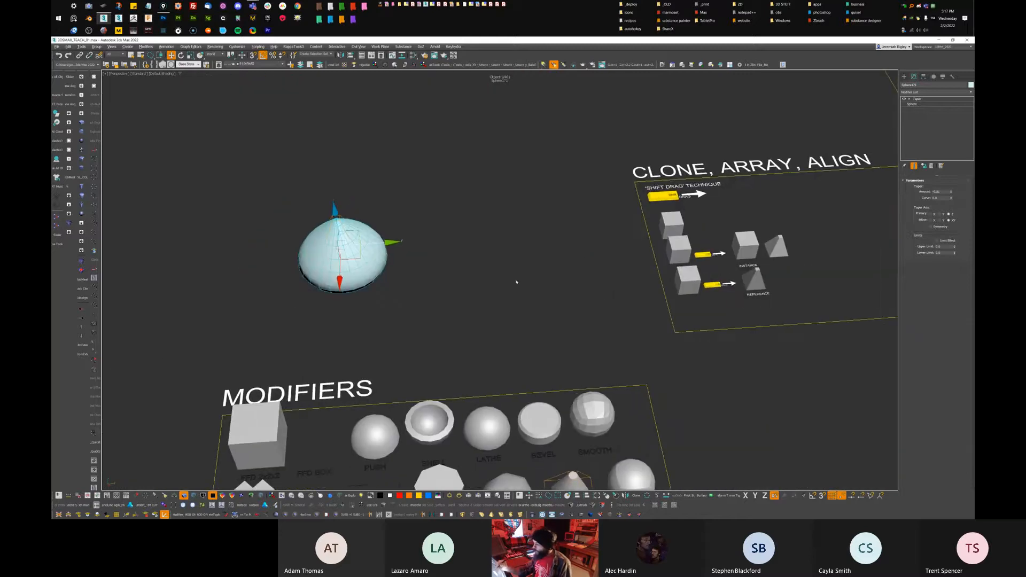
drag(388, 244, 552, 219)
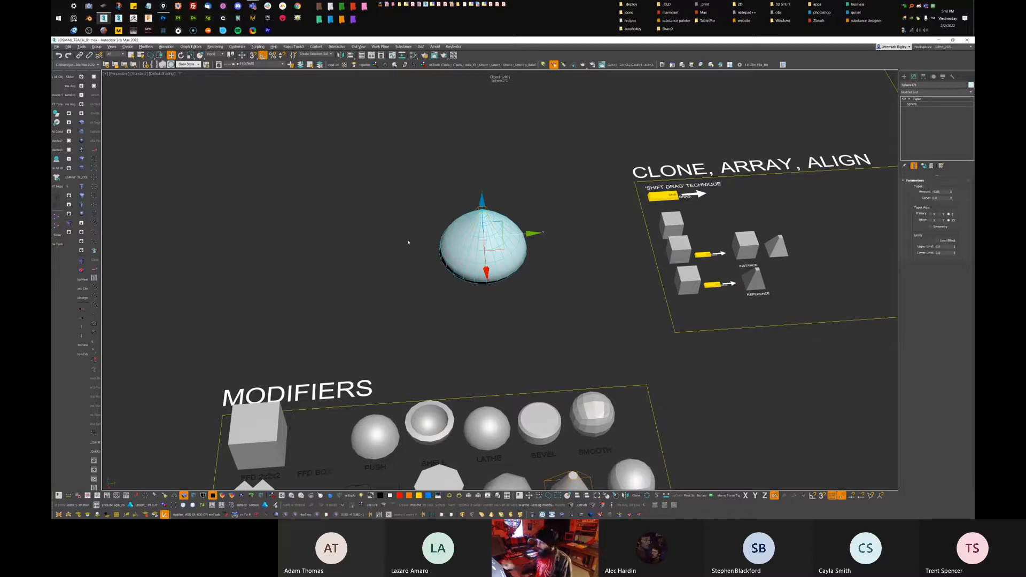
Clone the tapered sphere as a copy along its Y axis, extending it into a row of seven spheres
mouse_move(531, 234)
shift+mouse_down()
mouse_move(459, 241)
mouse_move(433, 302)
shift+mouse_up()
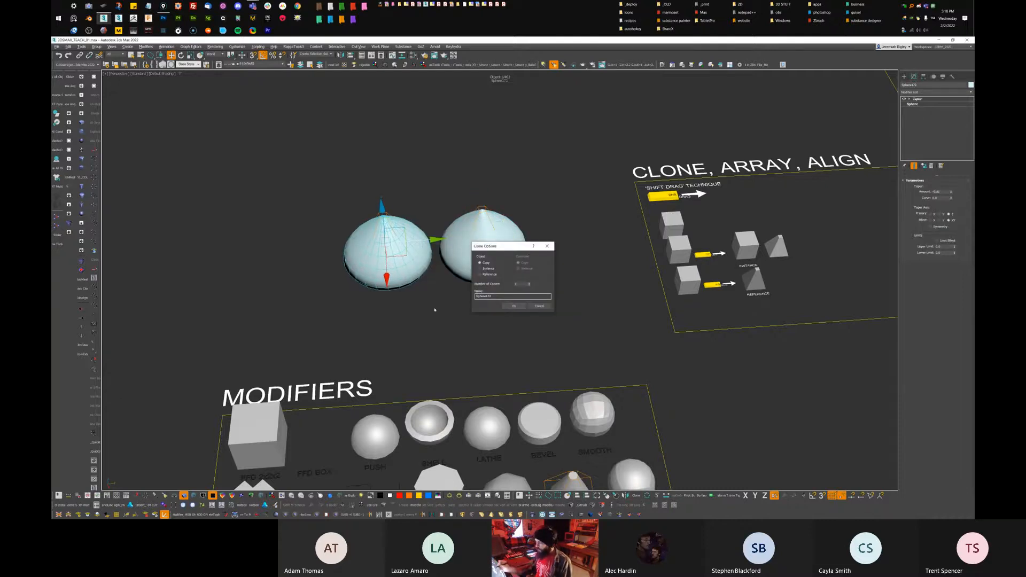
click(513, 305)
middle_drag(435, 245, 461, 247)
shift+drag(458, 247, 362, 258)
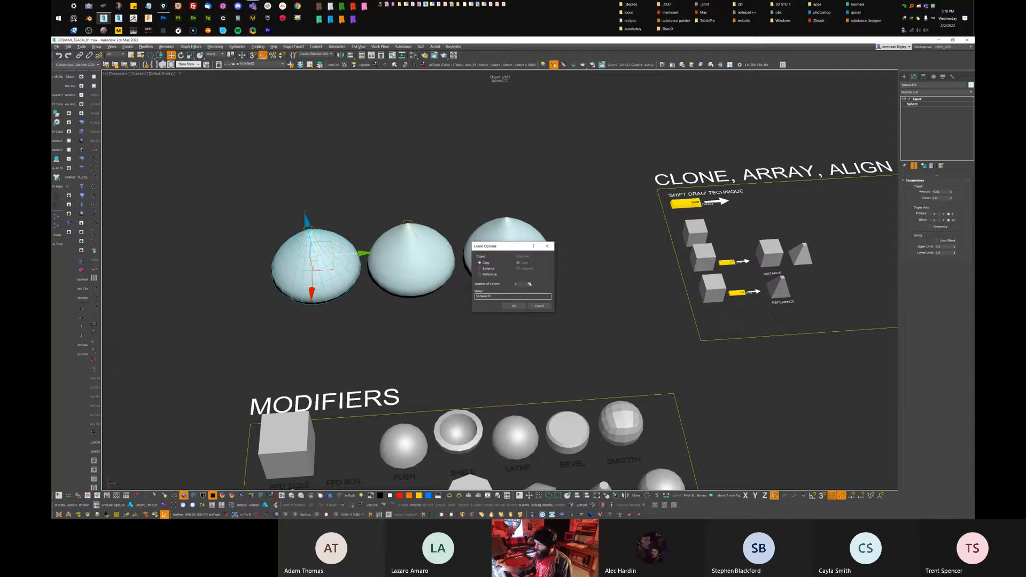
drag(529, 284, 528, 279)
click(514, 306)
Select the whole row of tapered spheres and clone it as copies along the X axis, parallel to the first row
mouse_move(511, 296)
middle_down()
mouse_move(639, 251)
mouse_move(611, 284)
mouse_move(596, 274)
mouse_move(536, 307)
mouse_move(494, 302)
middle_up()
scroll(639, 251, down, 4)
drag(495, 301, 352, 238)
drag(466, 370, 471, 368)
mouse_move(561, 262)
alt+middle_down()
mouse_move(429, 285)
mouse_move(430, 270)
alt+middle_up()
scroll(423, 272, up, 3)
shift+drag(255, 286, 328, 258)
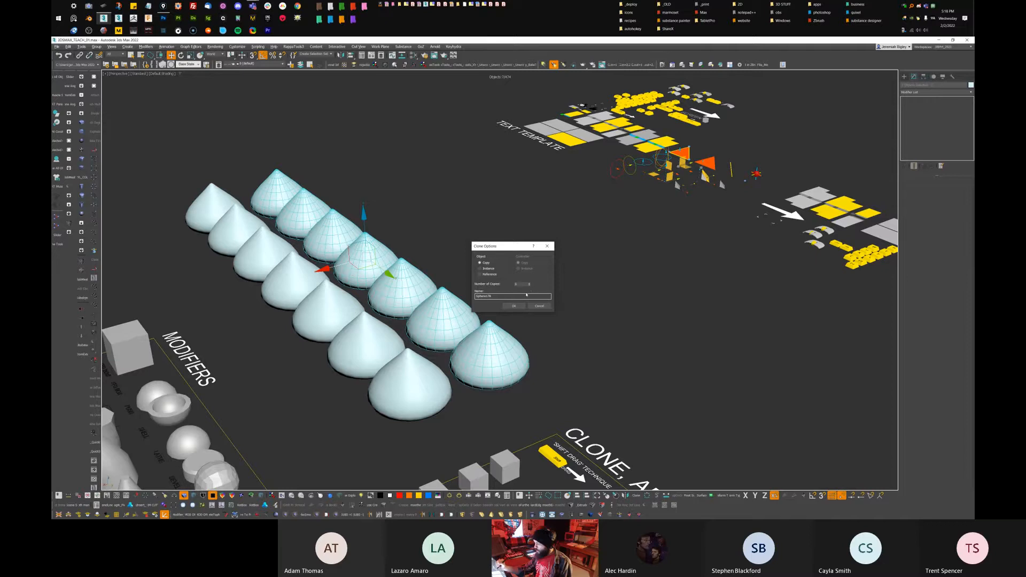
click(514, 306)
Select all the rows of tapered spheres and delete them
mouse_move(587, 251)
middle_down()
mouse_move(568, 260)
mouse_move(625, 301)
mouse_move(682, 316)
mouse_move(621, 275)
mouse_move(663, 238)
mouse_move(673, 244)
mouse_move(514, 288)
mouse_move(536, 297)
mouse_move(600, 281)
mouse_move(612, 228)
middle_up()
scroll(530, 293, up, 3)
scroll(591, 275, up, 3)
scroll(591, 276, down, 4)
click(612, 228)
drag(560, 407, 579, 401)
key(Delete)
Examine the 'Shift Drag' technique label and its cube examples in the Clone, Array, Align section
mouse_move(716, 368)
middle_down()
mouse_move(591, 245)
mouse_move(640, 407)
middle_up()
scroll(533, 277, up, 8)
drag(645, 214, 663, 235)
mouse_move(714, 304)
middle_down()
mouse_move(598, 263)
mouse_move(609, 256)
middle_up()
scroll(598, 263, down, 6)
mouse_move(591, 288)
middle_down()
mouse_move(495, 222)
mouse_move(584, 285)
middle_up()
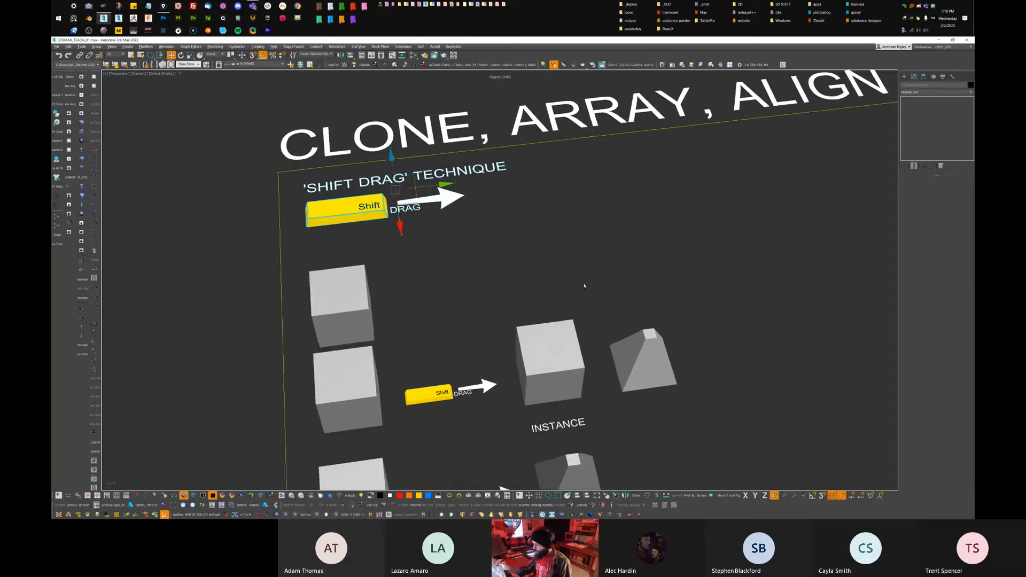
scroll(585, 285, down, 2)
Try cloning the uppermost cube of the Clone, Array, Align section along its Y axis, and undo the clone
click(497, 263)
click(382, 305)
middle_drag(504, 303, 486, 306)
mouse_move(424, 316)
shift+mouse_down()
mouse_move(594, 299)
mouse_move(530, 277)
shift+mouse_up()
click(513, 305)
mouse_move(721, 379)
middle_down()
mouse_move(444, 352)
mouse_move(456, 368)
mouse_move(458, 358)
mouse_move(444, 395)
mouse_move(462, 385)
middle_up()
scroll(444, 352, down, 5)
middle_drag(462, 385, 612, 367)
key(ctrl+z)
Examine the instance and reference examples in the Clone, Array, Align section and the neighbouring Modifiers section
mouse_move(545, 368)
alt+middle_down()
mouse_move(575, 351)
mouse_move(598, 369)
alt+middle_up()
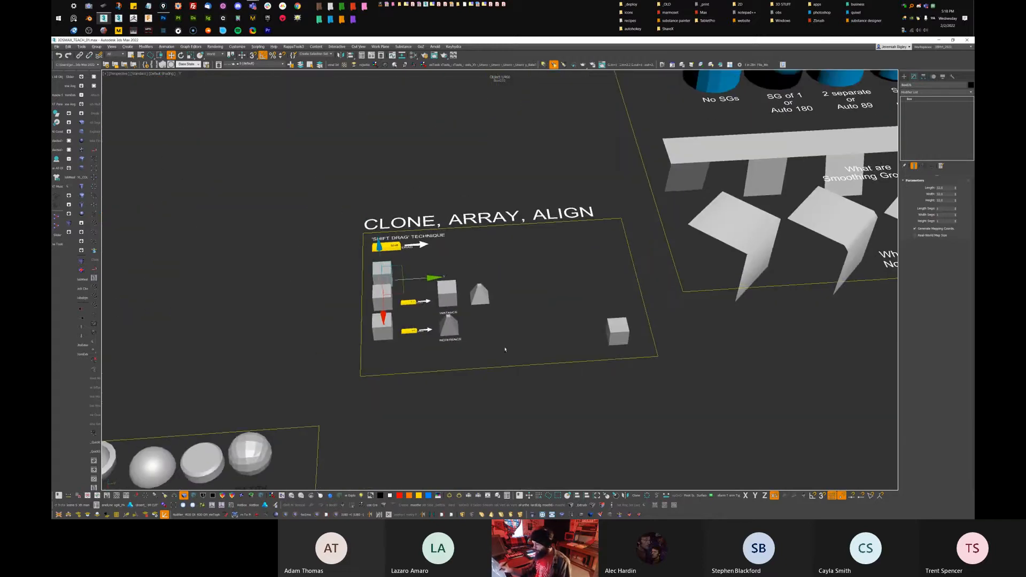
scroll(506, 348, up, 2)
middle_drag(473, 337, 510, 345)
scroll(496, 327, up, 2)
alt+middle_drag(485, 256, 478, 282)
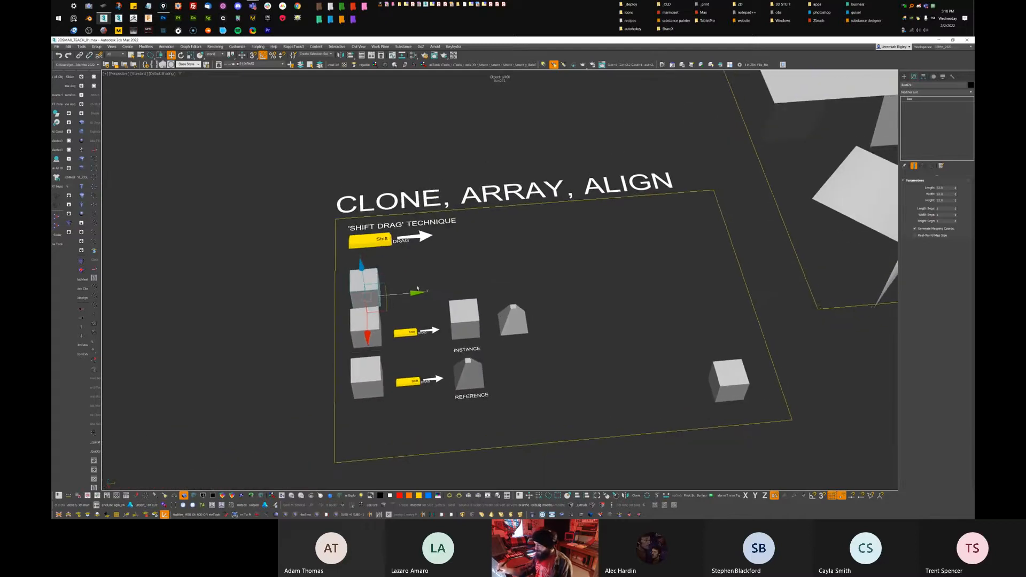
scroll(402, 282, up, 3)
middle_drag(401, 281, 532, 285)
scroll(579, 230, down, 4)
middle_drag(533, 285, 599, 188)
middle_drag(577, 224, 718, 233)
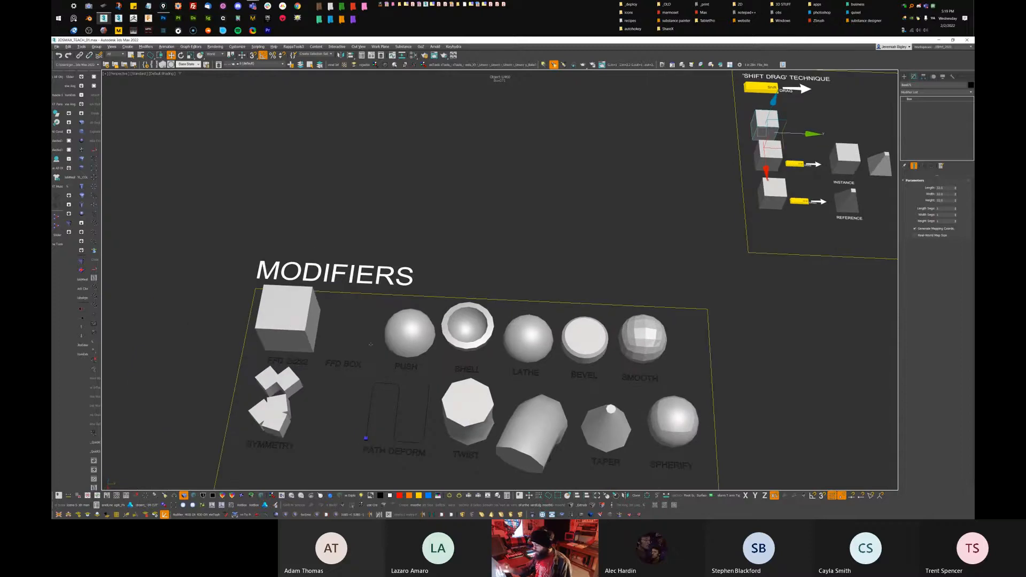
Undo the deletion and cloning of the tapered spheres, back to the single original sphere
click(307, 335)
middle_drag(685, 340, 671, 339)
key(ctrl+z)
key(ctrl+z)
key(ctrl+z)
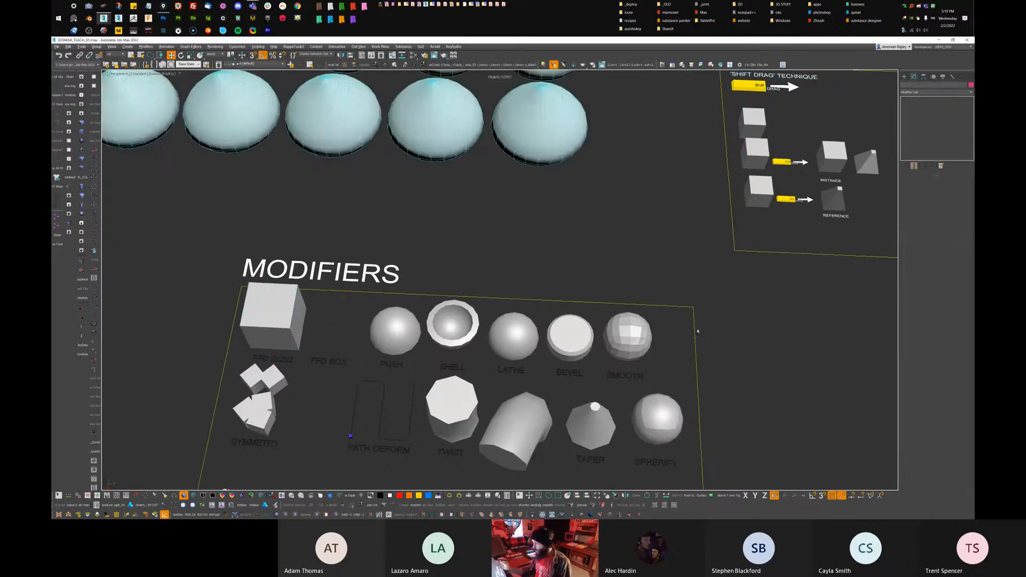
key(ctrl+z)
key(ctrl+z)
Clone the tapered sphere once as a copy along its Y axis, away from the Clone, Array, Align section
middle_drag(614, 243, 649, 374)
alt+middle_drag(650, 374, 643, 353)
mouse_move(536, 312)
alt+middle_down()
mouse_move(544, 321)
mouse_move(550, 295)
alt+middle_up()
mouse_move(550, 295)
shift+mouse_down()
mouse_move(371, 340)
mouse_move(450, 339)
shift+mouse_up()
click(522, 307)
Lower the Taper amount on the original sphere only, making it rounder than its copy
click(554, 238)
click(494, 302)
drag(951, 191, 928, 183)
alt+middle_drag(578, 314, 621, 315)
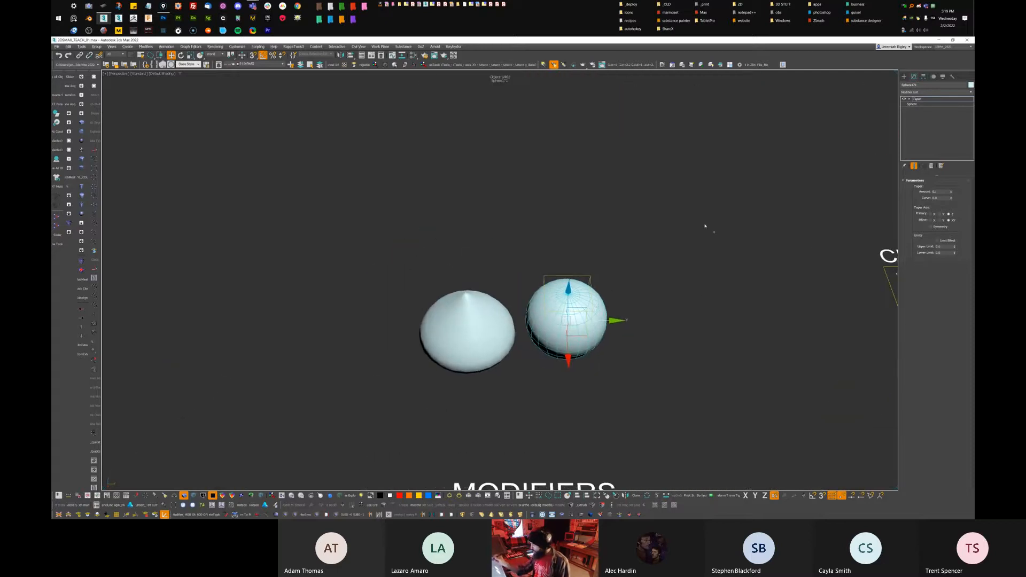
click(666, 238)
drag(427, 256, 657, 357)
middle_drag(574, 312, 627, 296)
mouse_move(617, 304)
shift+mouse_down()
mouse_move(558, 347)
mouse_move(354, 385)
mouse_move(415, 376)
shift+mouse_up()
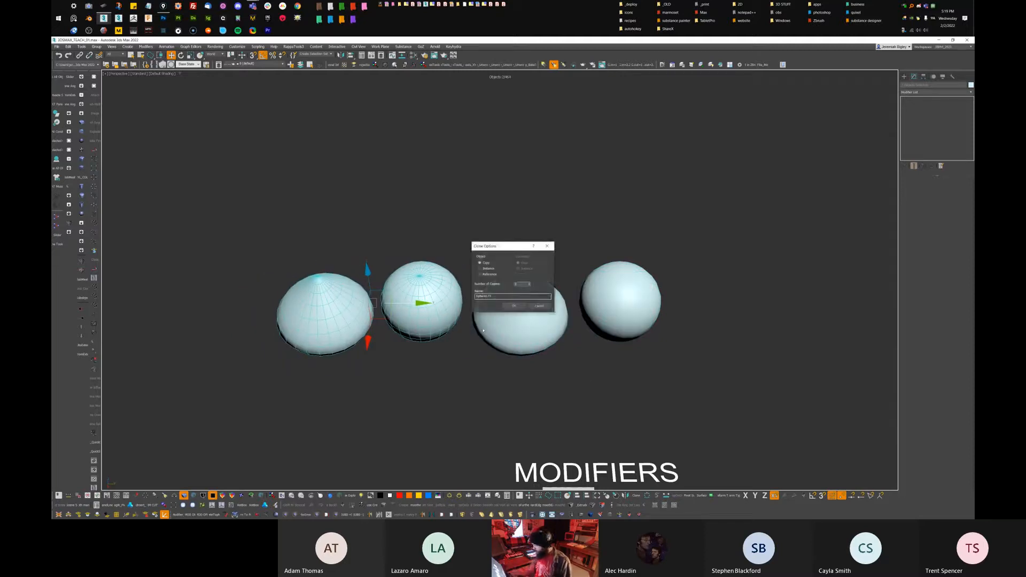
drag(504, 249, 527, 200)
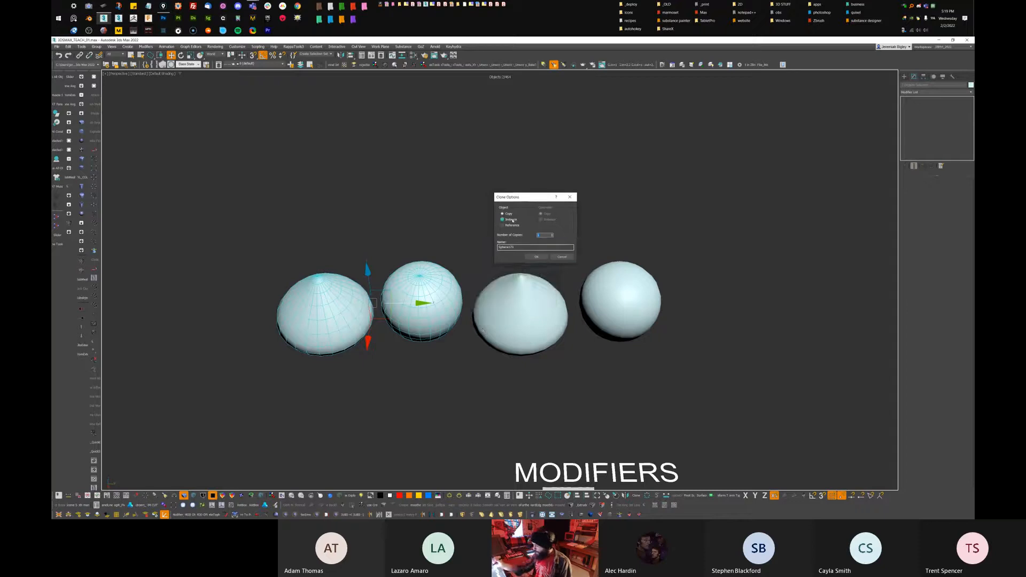
click(512, 219)
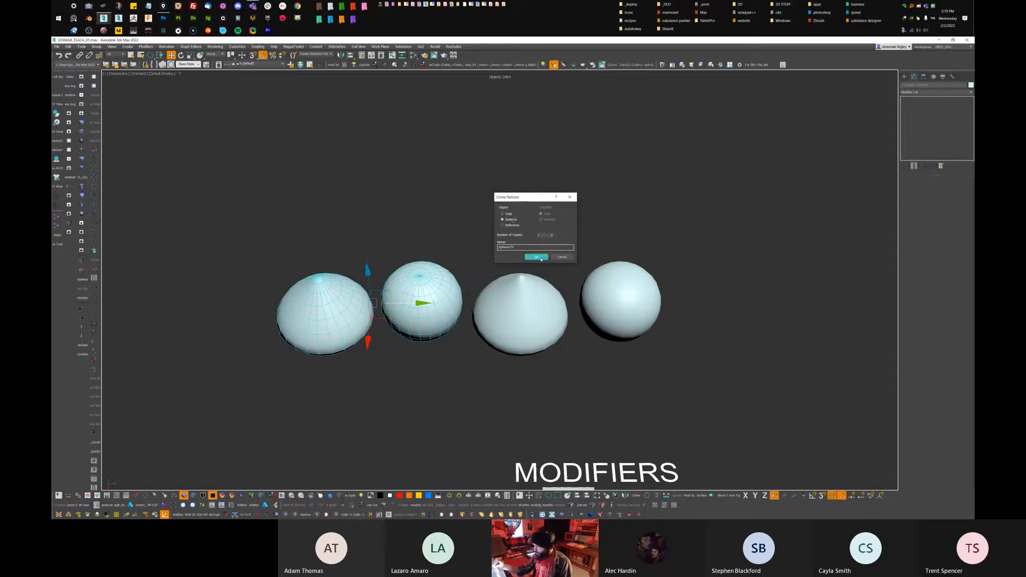
click(562, 258)
Delete the rounder sphere and clone the remaining tapered sphere along its Y axis as a row of instances
mouse_move(598, 203)
mouse_down()
mouse_move(671, 335)
mouse_move(679, 330)
mouse_up()
key(Delete)
click(552, 299)
middle_drag(599, 284, 646, 290)
shift+drag(604, 309, 496, 309)
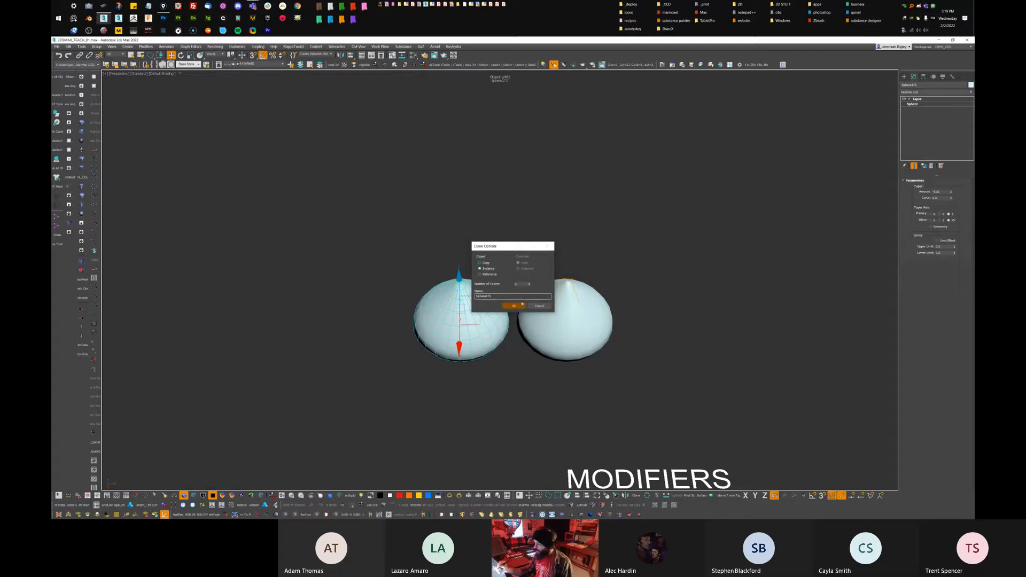
key(Return)
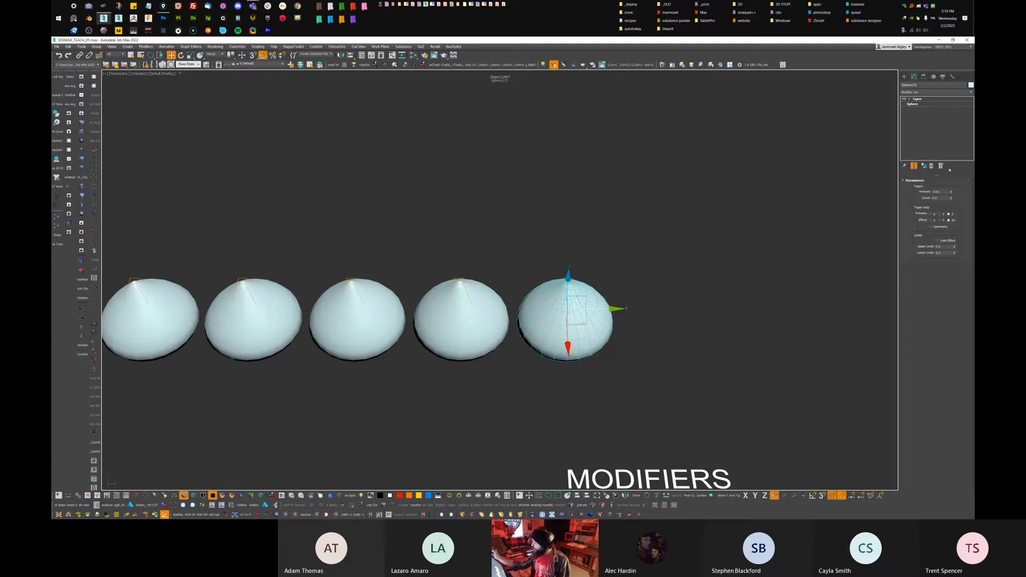
Vary the Taper amount on the sphere nearest the Modifiers section so that the whole row of instances is reshaped together
click(955, 180)
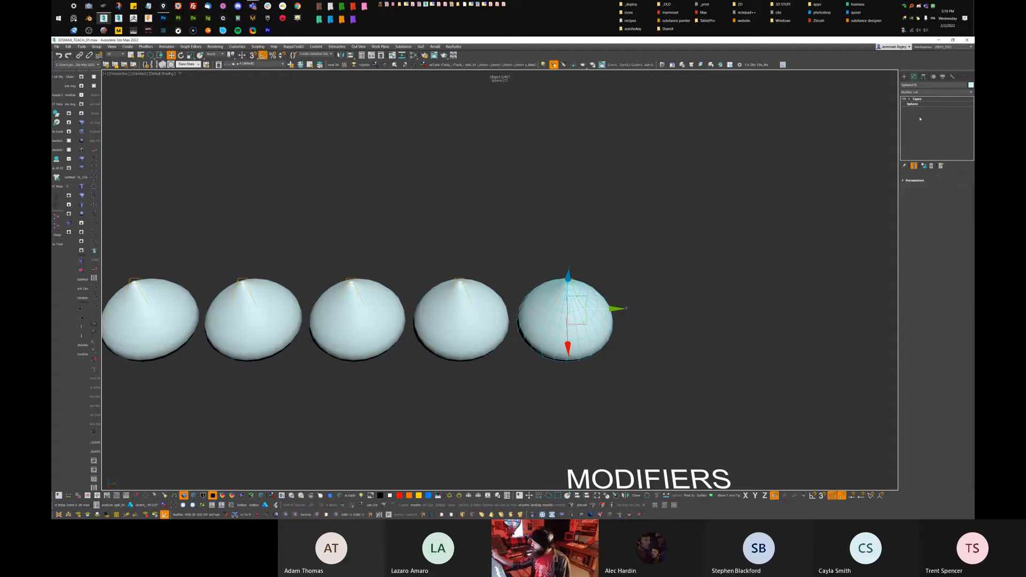
click(907, 180)
mouse_move(951, 194)
mouse_down()
mouse_move(951, 174)
mouse_move(951, 200)
mouse_move(951, 187)
mouse_move(933, 198)
mouse_up()
middle_drag(651, 308, 731, 294)
mouse_move(731, 293)
alt+middle_down()
mouse_move(710, 277)
mouse_move(735, 267)
mouse_move(722, 302)
alt+middle_up()
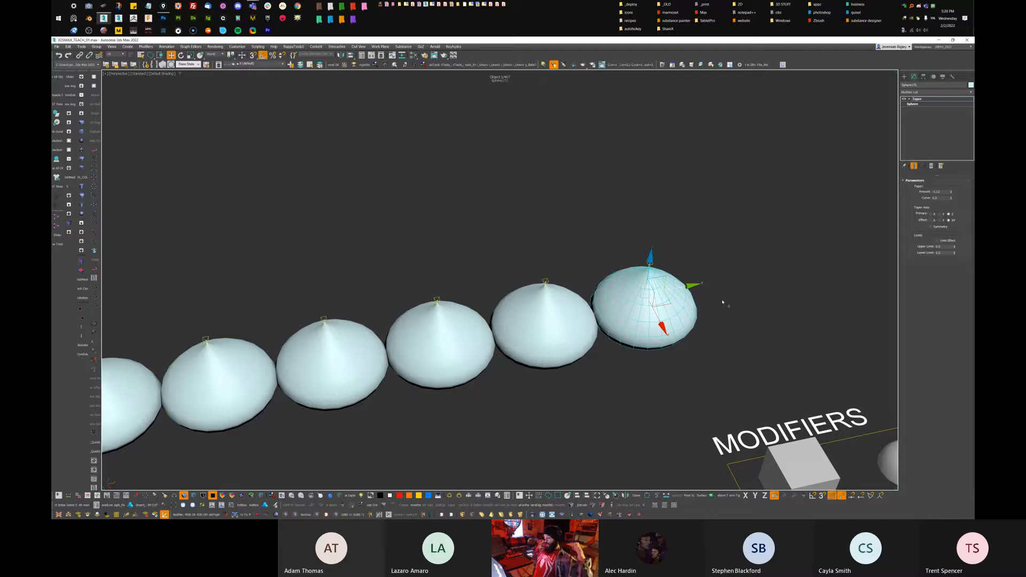
alt+middle_drag(727, 305, 769, 229)
alt+middle_drag(515, 233, 732, 324)
drag(951, 192, 938, 126)
alt+middle_drag(737, 246, 725, 211)
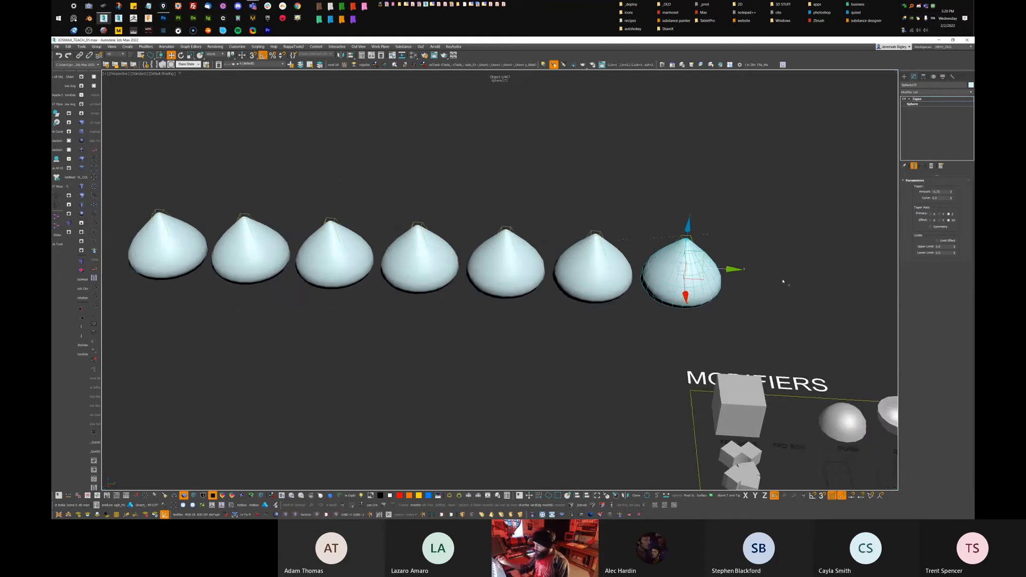
Delete the instanced spheres at the end of the row nearest the Modifiers section
key(Delete)
alt+middle_drag(781, 281, 733, 264)
scroll(615, 284, down, 6)
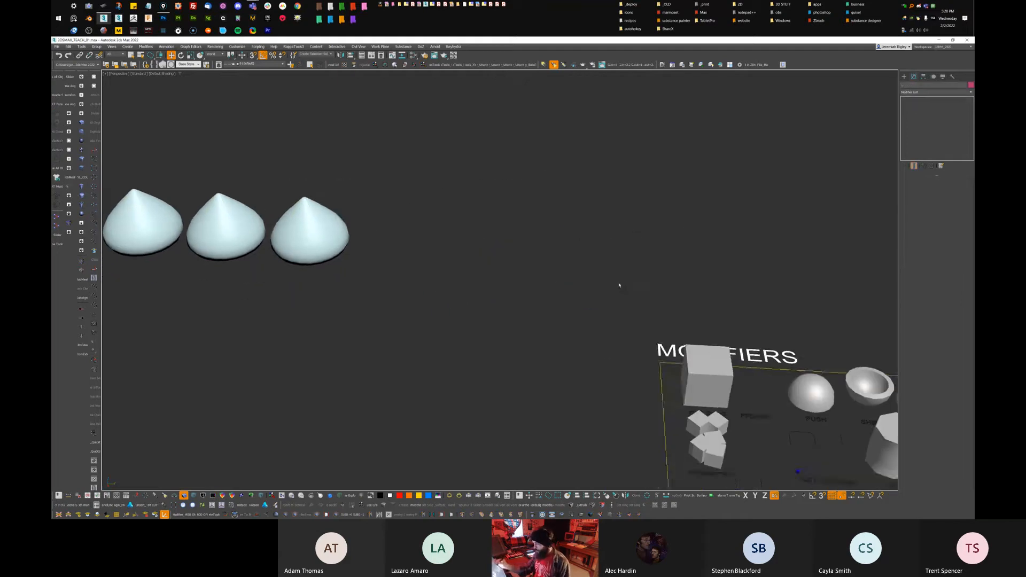
Examine the Clone, Array, Align section, selecting all of its objects at once
mouse_move(803, 277)
middle_down()
mouse_move(626, 266)
mouse_move(598, 291)
middle_up()
scroll(598, 291, up, 4)
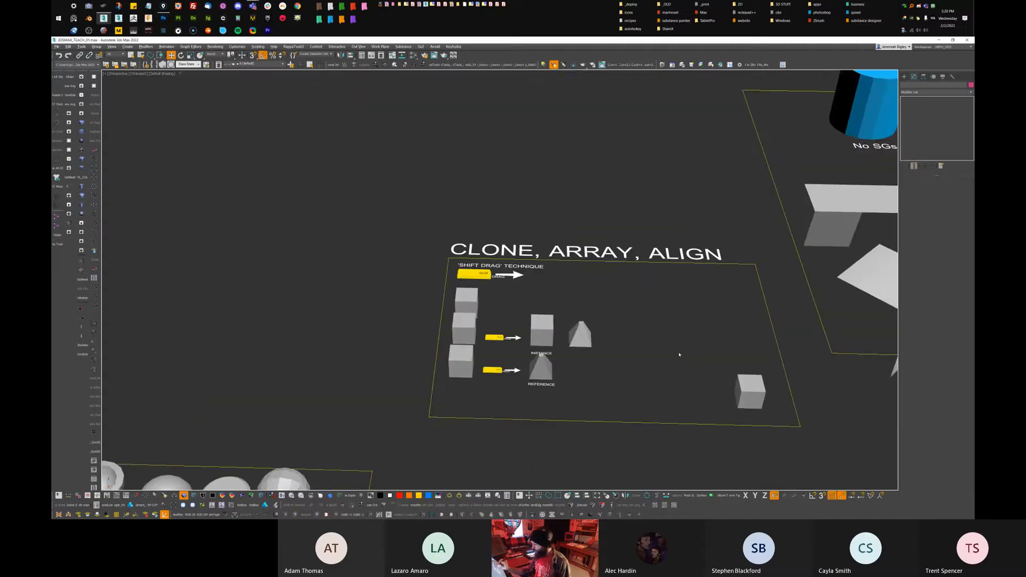
middle_drag(806, 416, 678, 376)
drag(605, 186, 511, 474)
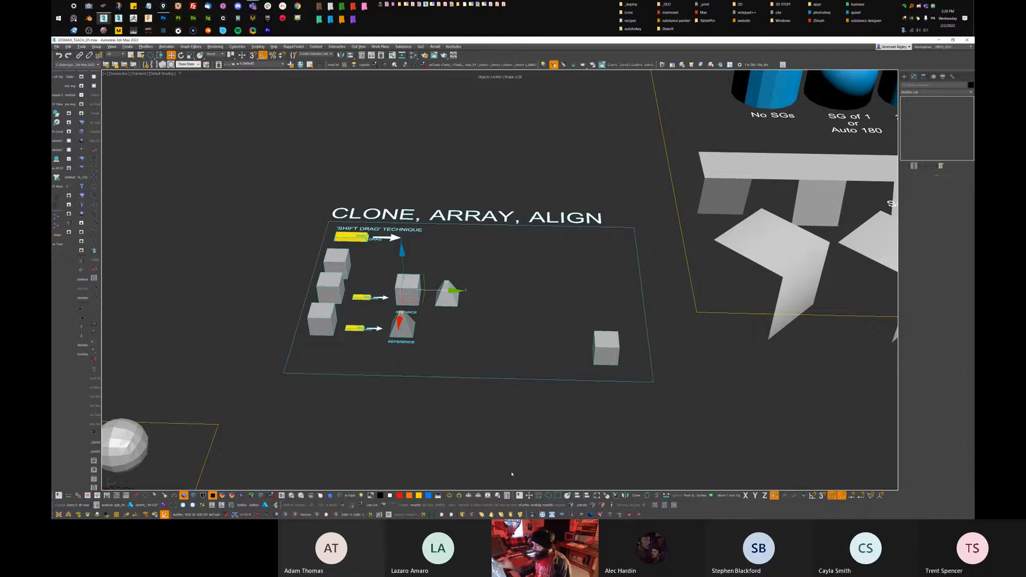
mouse_move(561, 302)
middle_down()
mouse_move(607, 336)
mouse_move(592, 411)
mouse_move(562, 297)
middle_up()
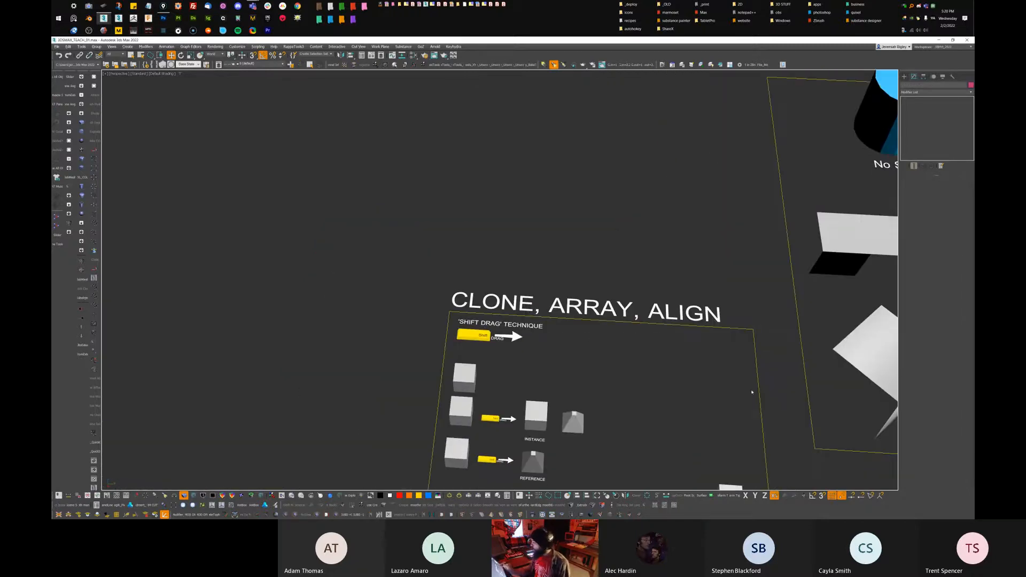
mouse_move(508, 384)
middle_down()
mouse_move(581, 380)
mouse_move(556, 289)
mouse_move(567, 251)
middle_up()
scroll(567, 251, down, 2)
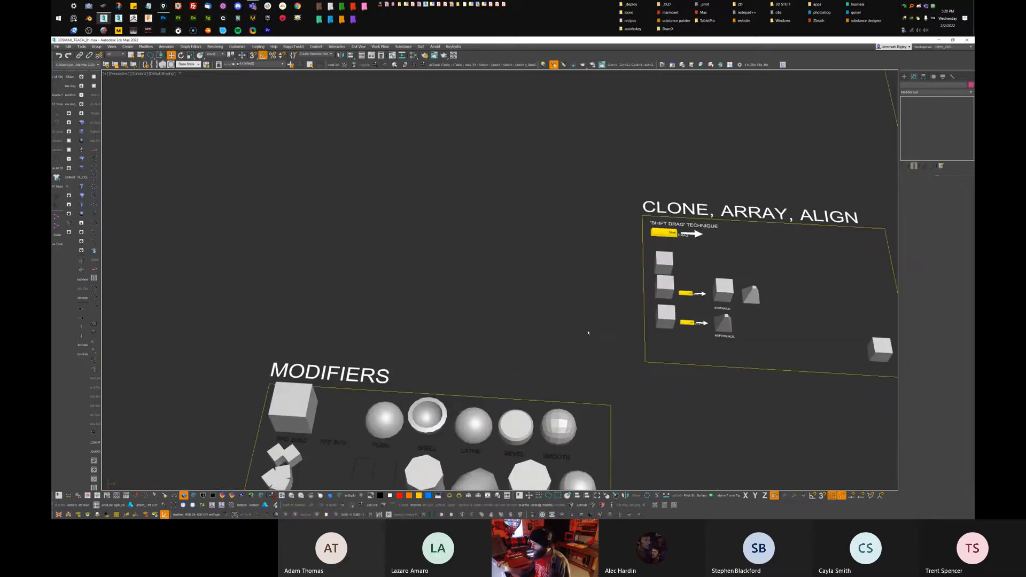
Restore the deleted spheres, and delete every instanced sphere except the one nearest the Modifiers section
key(ctrl+z)
key(ctrl+z)
middle_drag(522, 352, 702, 370)
click(422, 338)
drag(405, 350, 406, 357)
key(Delete)
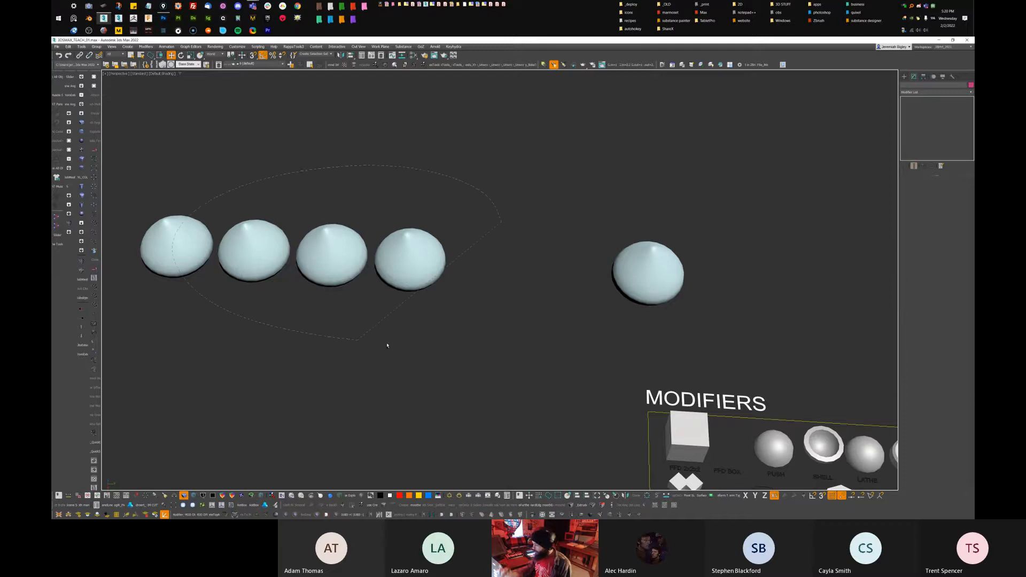
drag(211, 203, 481, 336)
key(Delete)
Start an Array of instances for the remaining tapered sphere, using total rotation, and turn on the preview
mouse_move(731, 279)
middle_down()
mouse_move(659, 305)
mouse_move(672, 305)
mouse_move(618, 233)
mouse_move(597, 338)
mouse_move(586, 331)
middle_up()
click(591, 299)
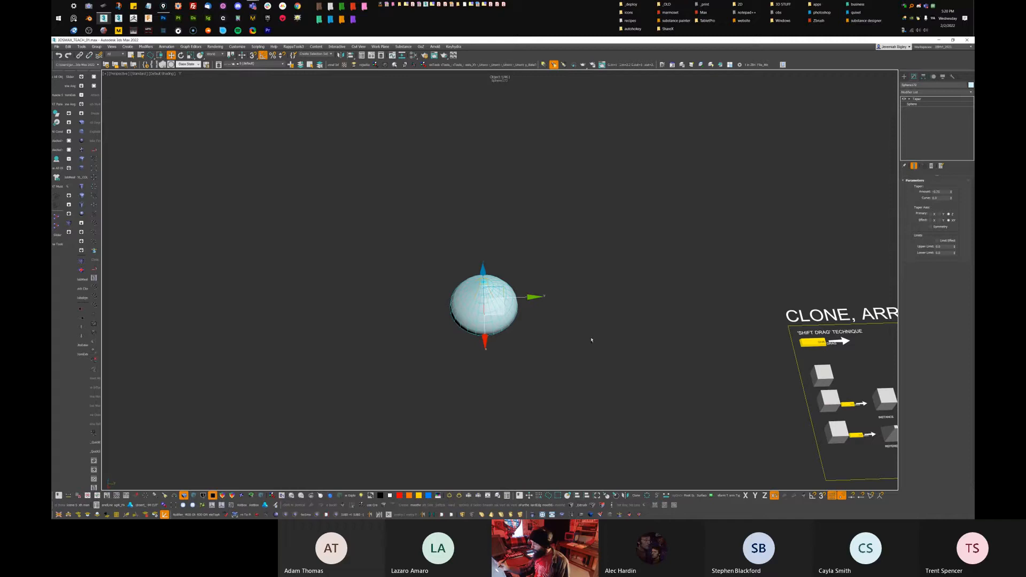
click(81, 47)
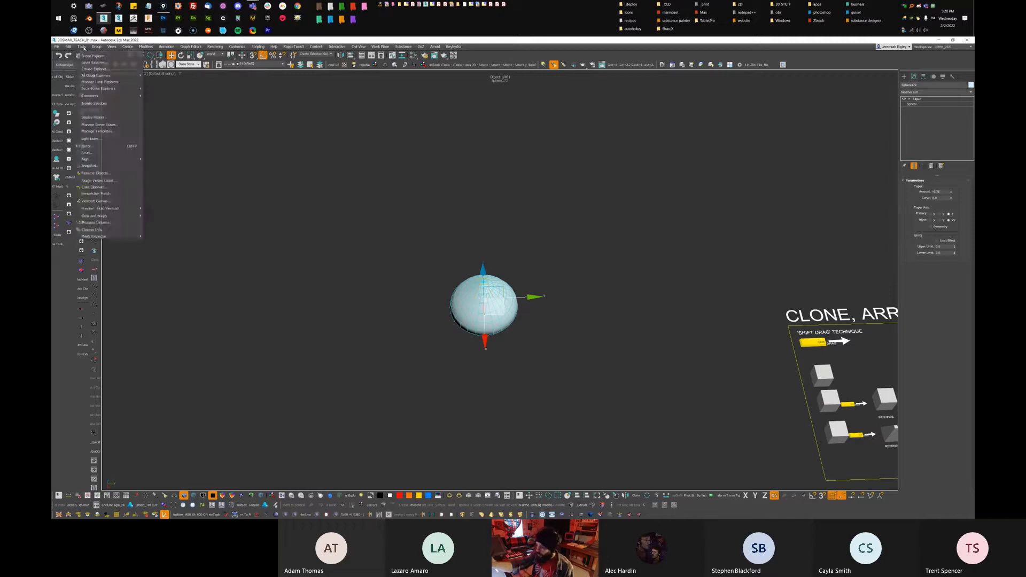
click(112, 154)
drag(511, 231, 502, 145)
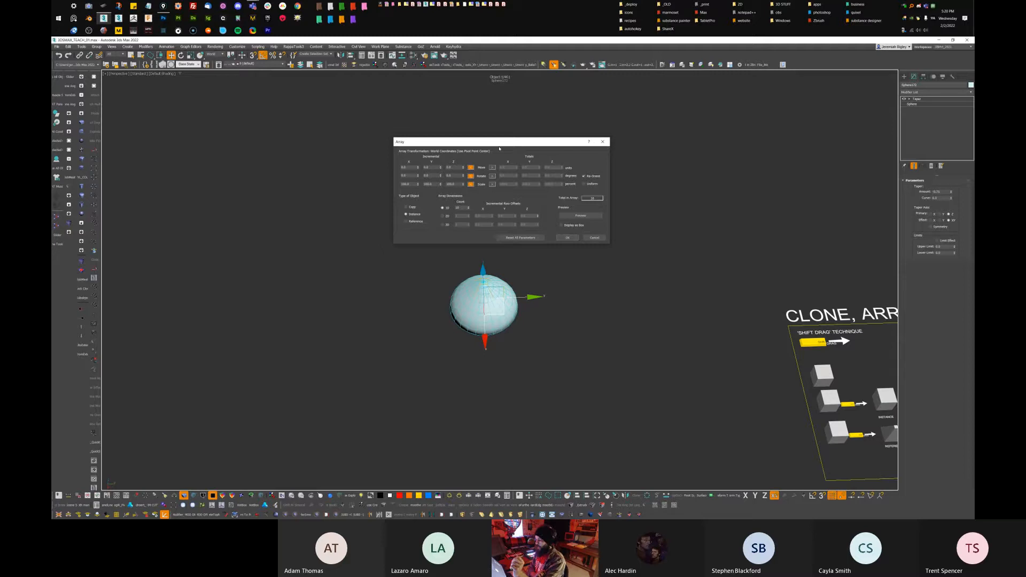
drag(506, 141, 515, 146)
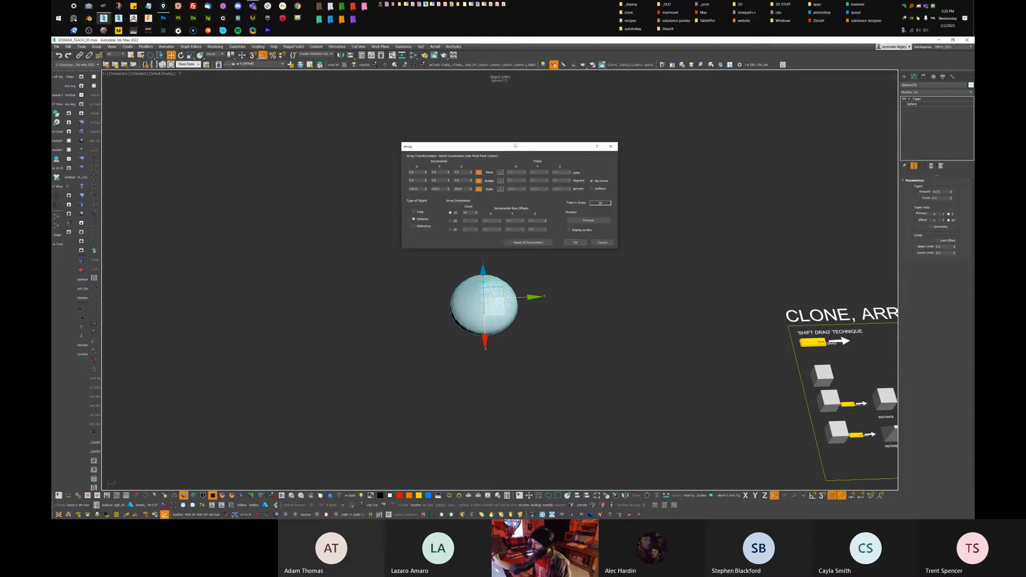
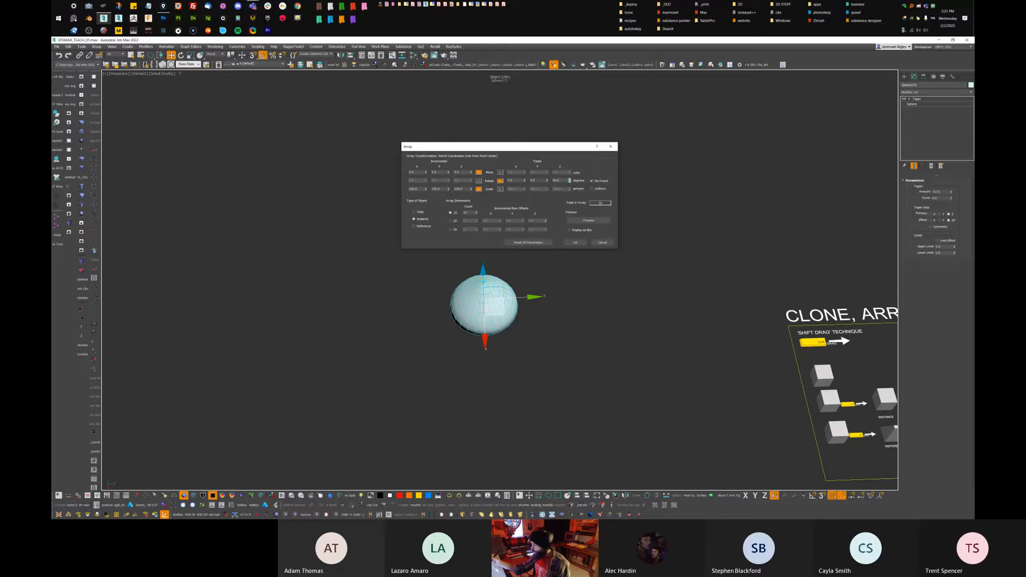
click(587, 221)
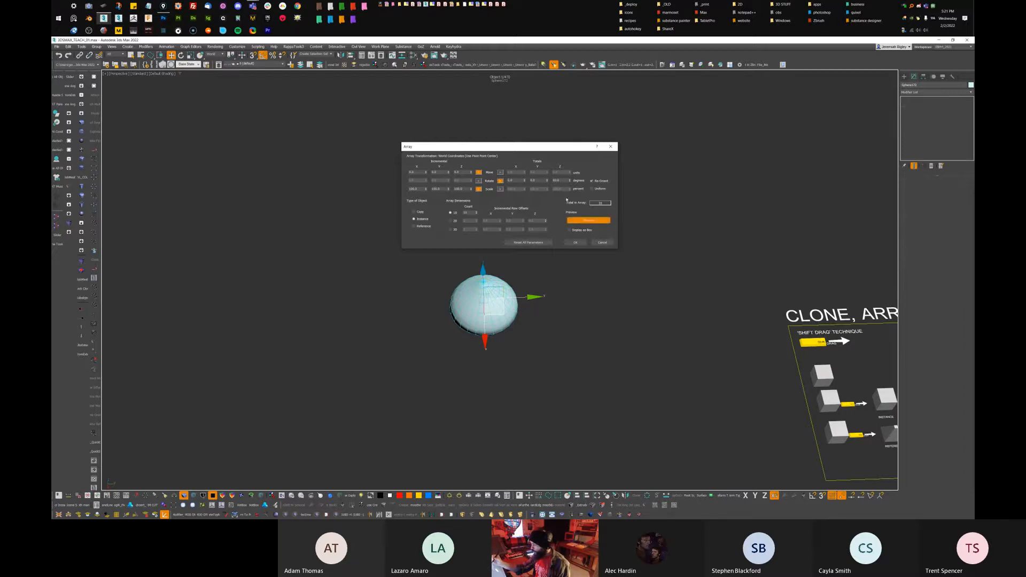
middle_drag(637, 303, 633, 308)
Increase the array's total X rotation and move the Array dialog clear of the previewed spheres
drag(525, 182, 524, 162)
alt+middle_drag(594, 359, 548, 315)
scroll(541, 331, up, 5)
drag(480, 146, 620, 229)
middle_drag(607, 389, 572, 376)
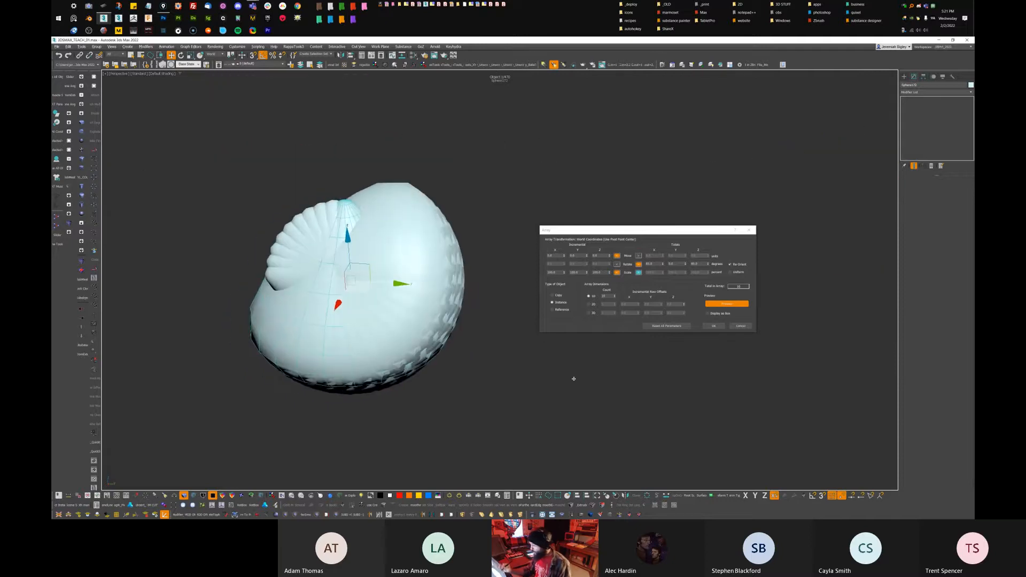
Reduce the array's 1D count sharply and raise it again in single steps
drag(614, 295, 614, 304)
click(615, 296)
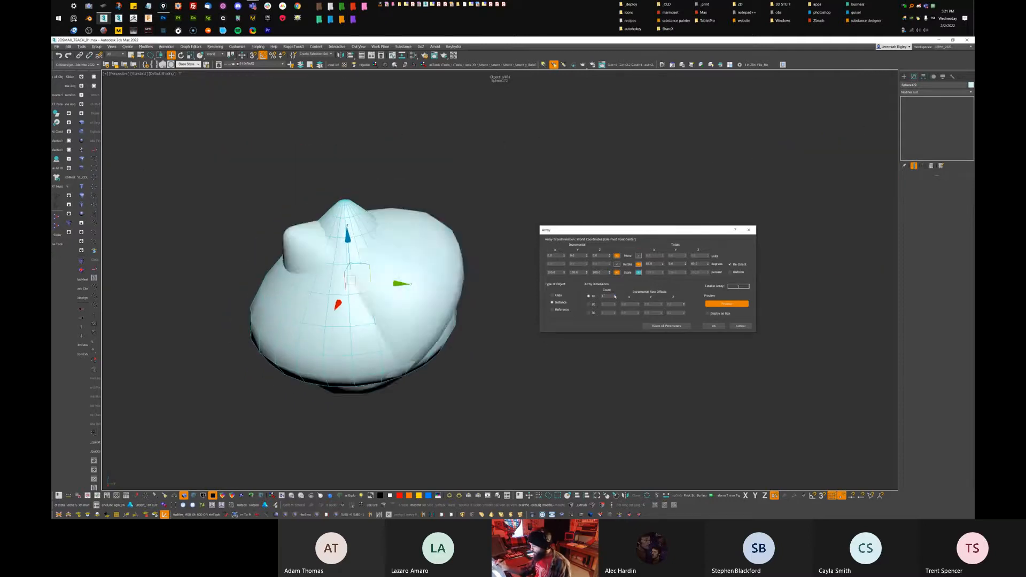
click(615, 295)
click(614, 298)
click(614, 296)
click(615, 296)
click(615, 295)
Adjust the array's total Y rotation in the preview and cancel the array
middle_drag(567, 382, 679, 263)
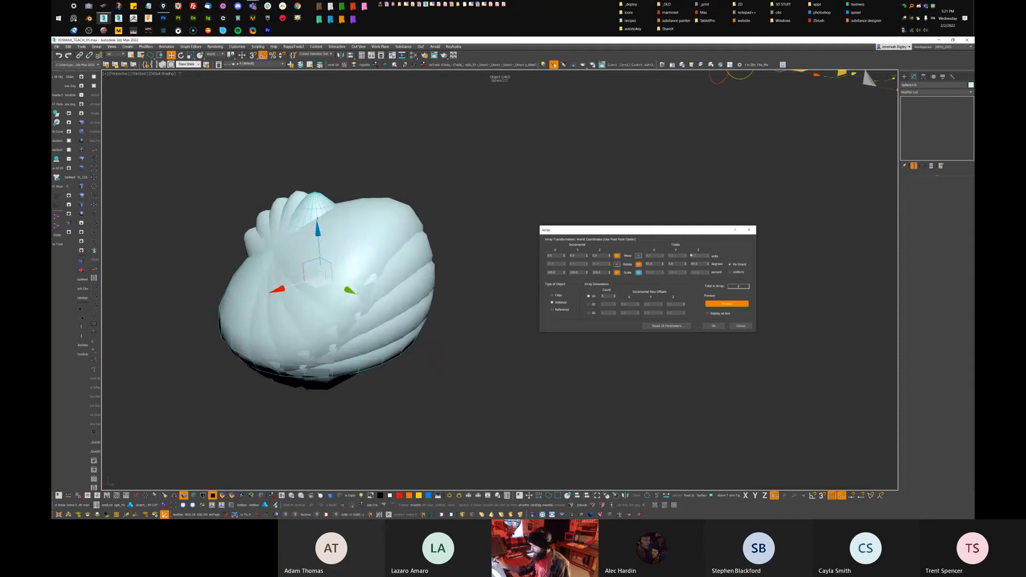
drag(685, 264, 688, 159)
alt+middle_drag(558, 397, 588, 399)
click(740, 325)
Look over the Clone, Array, Align and Smoothing Groups sections around the tapered sphere
middle_drag(577, 323, 574, 374)
scroll(573, 323, down, 5)
mouse_move(537, 166)
mouse_down()
mouse_move(382, 293)
mouse_move(534, 320)
mouse_up()
middle_drag(714, 290, 480, 331)
scroll(497, 326, down, 5)
middle_drag(669, 301, 556, 339)
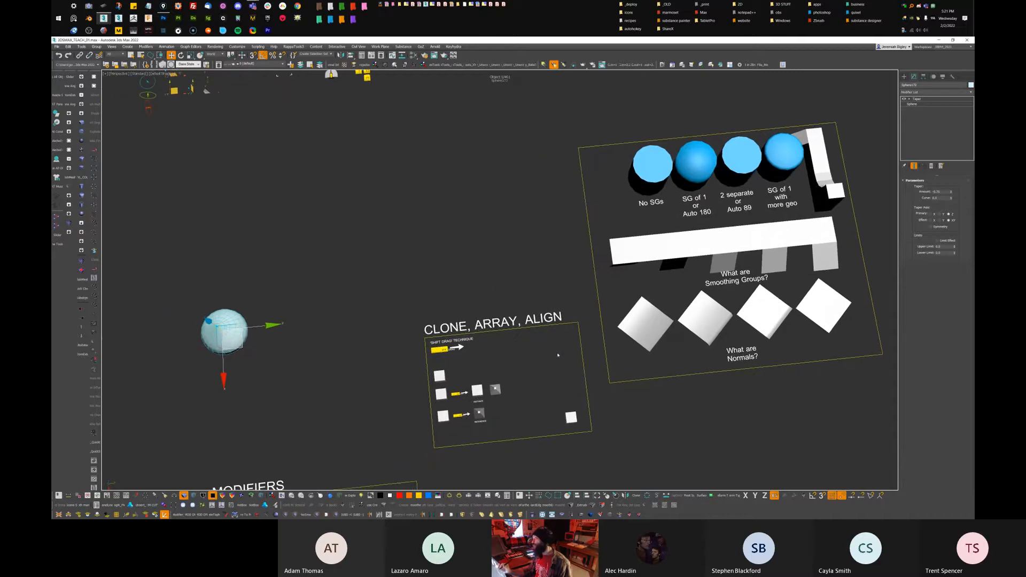
middle_drag(566, 374, 777, 340)
scroll(469, 326, up, 3)
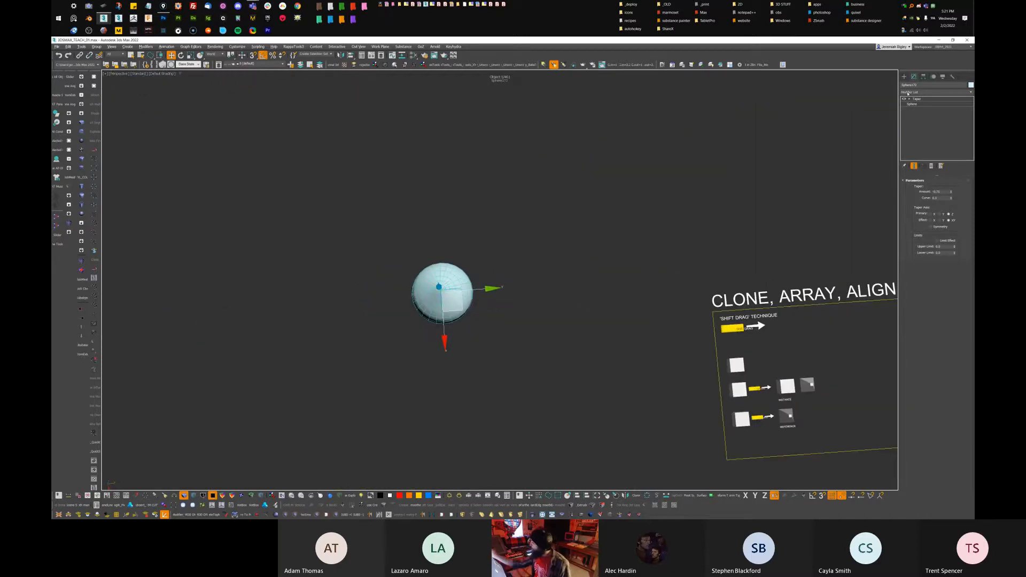
Using Affect Pivot Only, move the tapered sphere's pivot outside the sphere, toward the area above the Modifiers section
click(923, 76)
click(935, 116)
middle_drag(587, 299, 566, 277)
drag(436, 287, 512, 356)
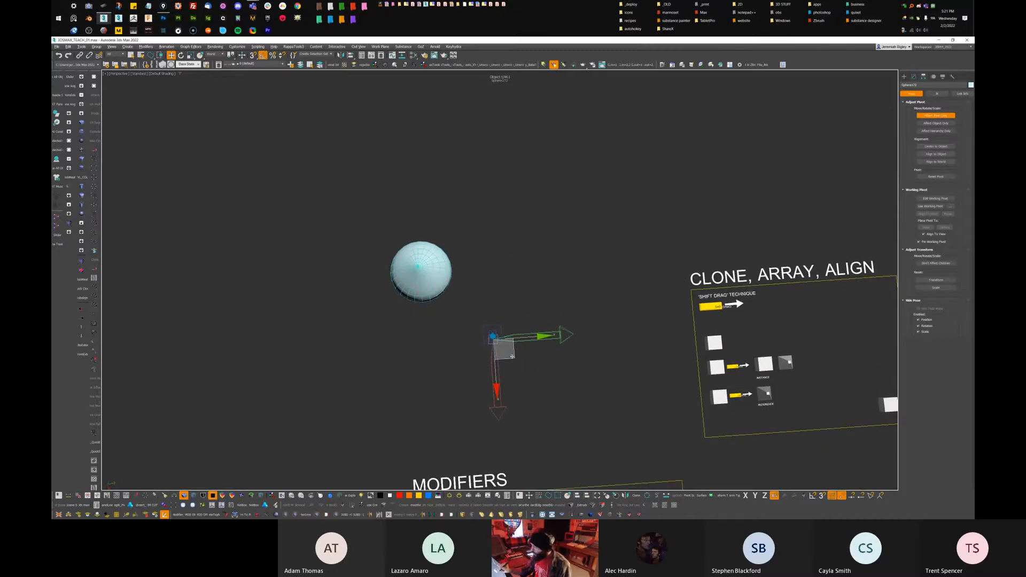
Shift the tapered sphere's pivot slightly along the ground plane and turn off Affect Pivot Only
alt+middle_drag(526, 341, 513, 272)
drag(500, 271, 501, 293)
alt+middle_drag(574, 245, 607, 268)
click(925, 116)
mouse_move(561, 300)
middle_down()
mouse_move(598, 289)
mouse_move(590, 310)
middle_up()
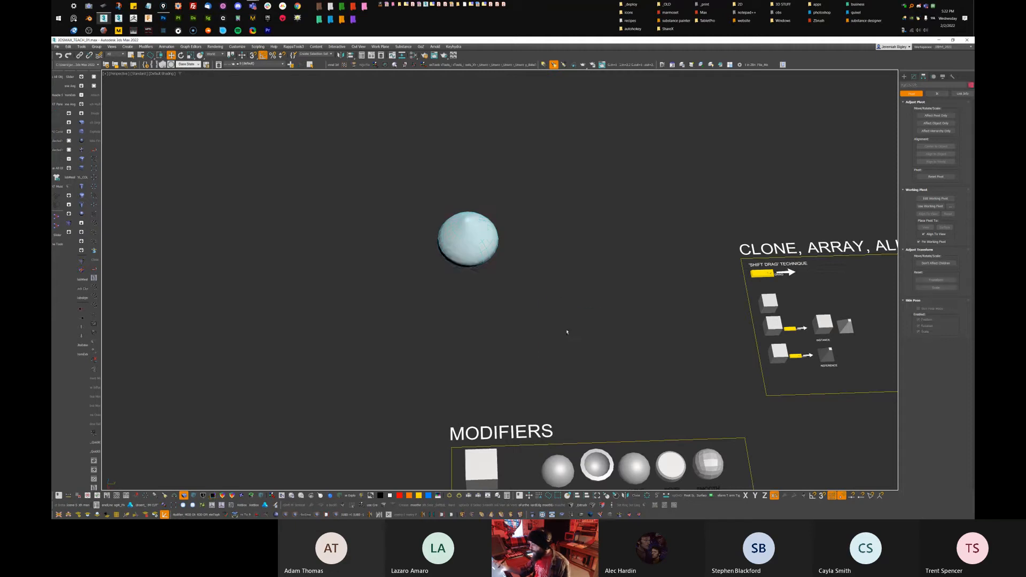
Move the tapered sphere with its offset pivot around the area above the Modifiers section
drag(547, 318, 462, 308)
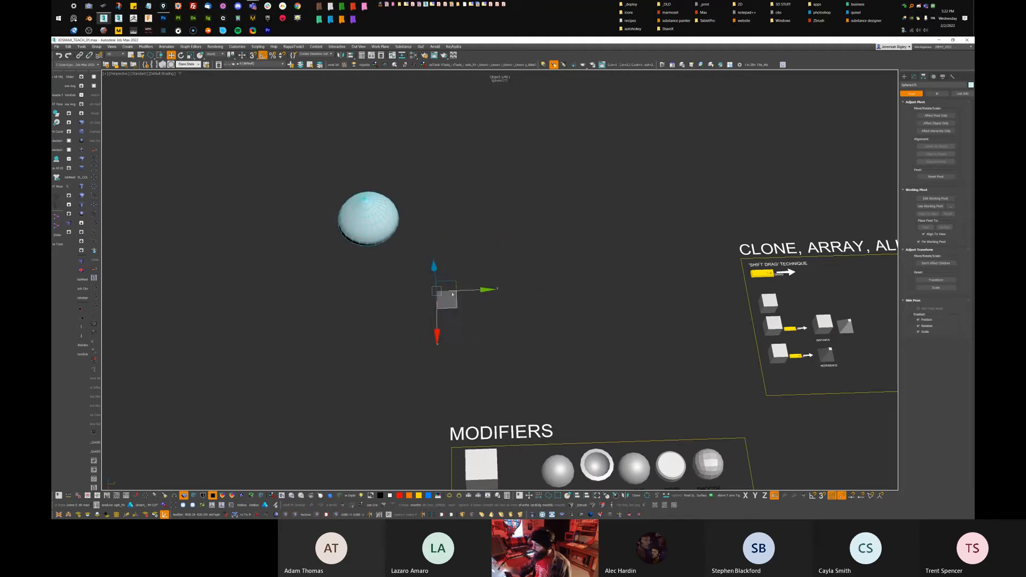
middle_drag(461, 315, 486, 332)
alt+middle_drag(486, 331, 509, 340)
mouse_move(498, 290)
mouse_down()
mouse_move(533, 170)
mouse_move(599, 307)
mouse_move(552, 178)
mouse_move(614, 259)
mouse_move(654, 282)
mouse_move(523, 281)
mouse_move(566, 306)
mouse_up()
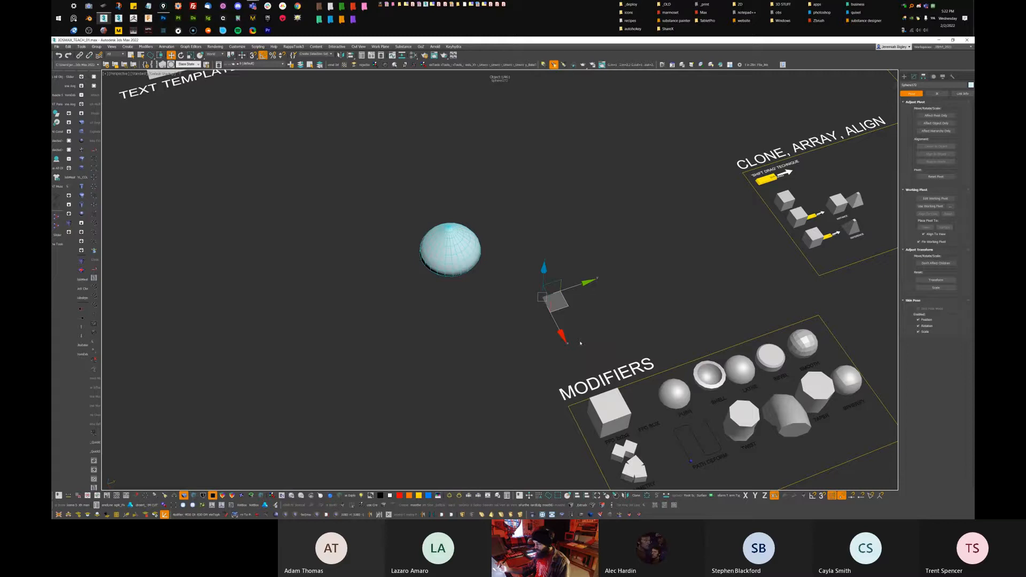
drag(564, 306, 565, 285)
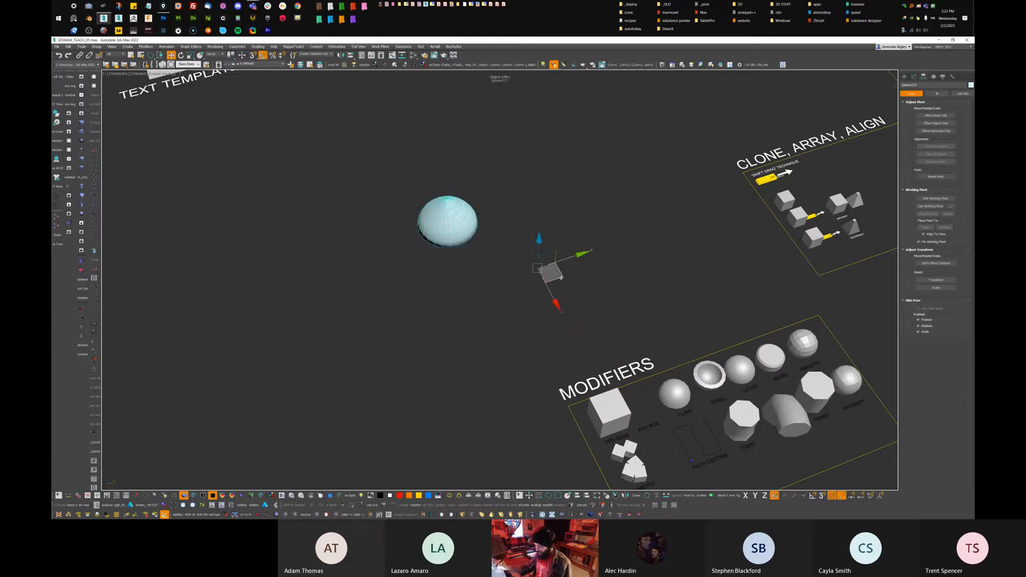
alt+middle_drag(572, 280, 571, 270)
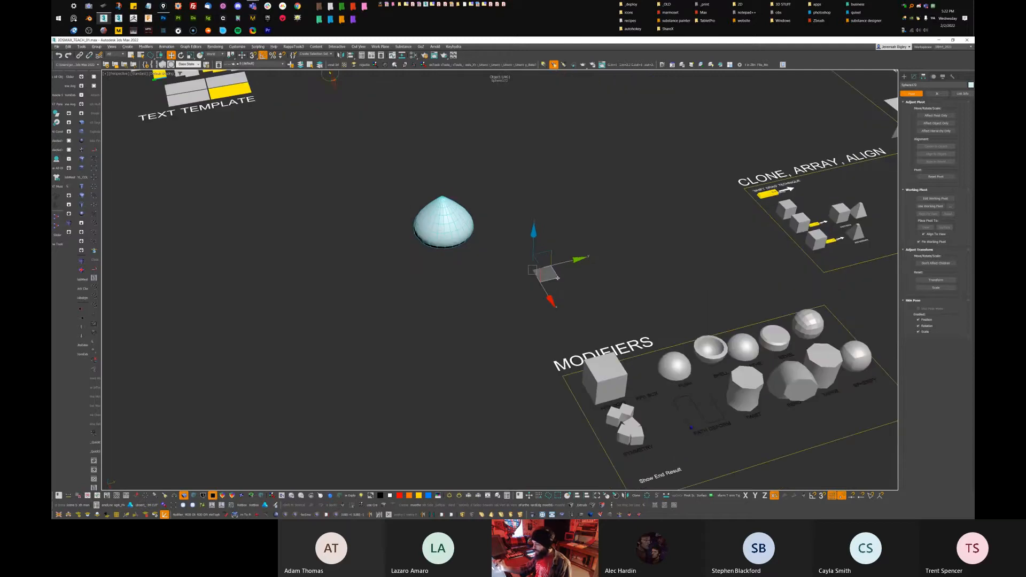
mouse_move(557, 278)
mouse_down()
mouse_move(566, 271)
mouse_move(560, 282)
mouse_up()
alt+middle_drag(560, 283, 569, 262)
Turn on Affect Pivot Only, nudge the tapered sphere's offset pivot, and turn pivot editing off
click(937, 116)
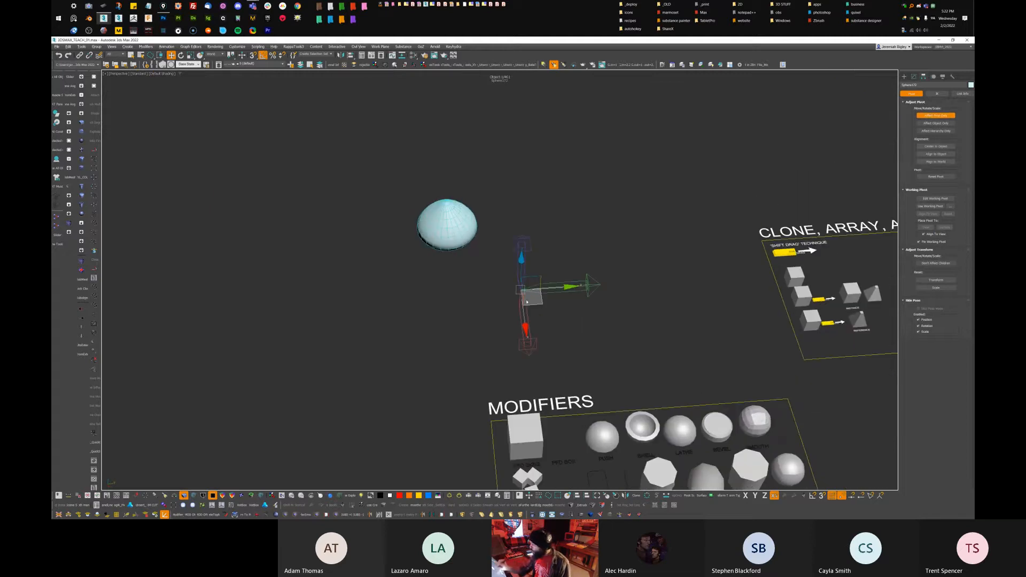
drag(541, 303, 542, 309)
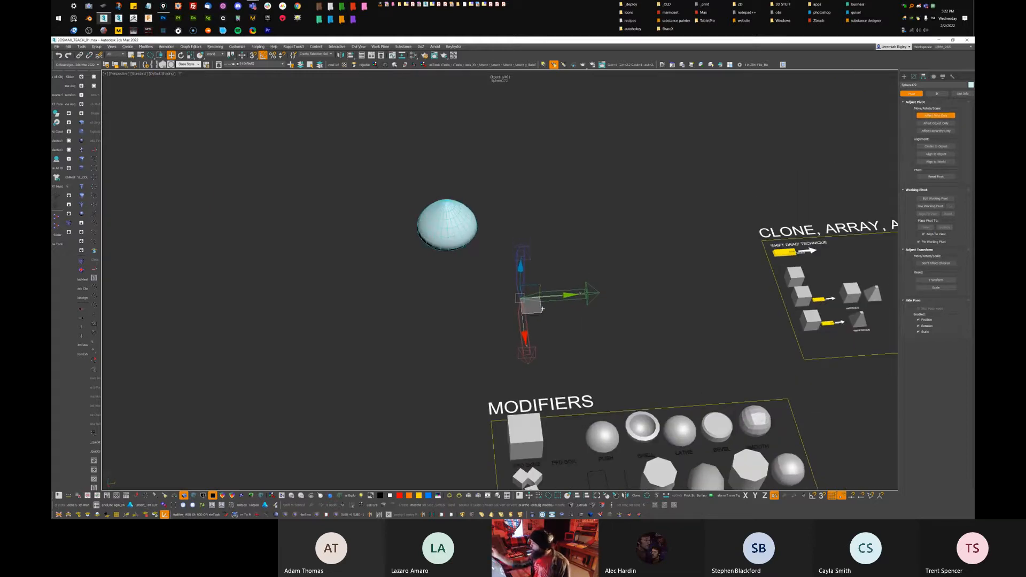
click(914, 78)
click(925, 78)
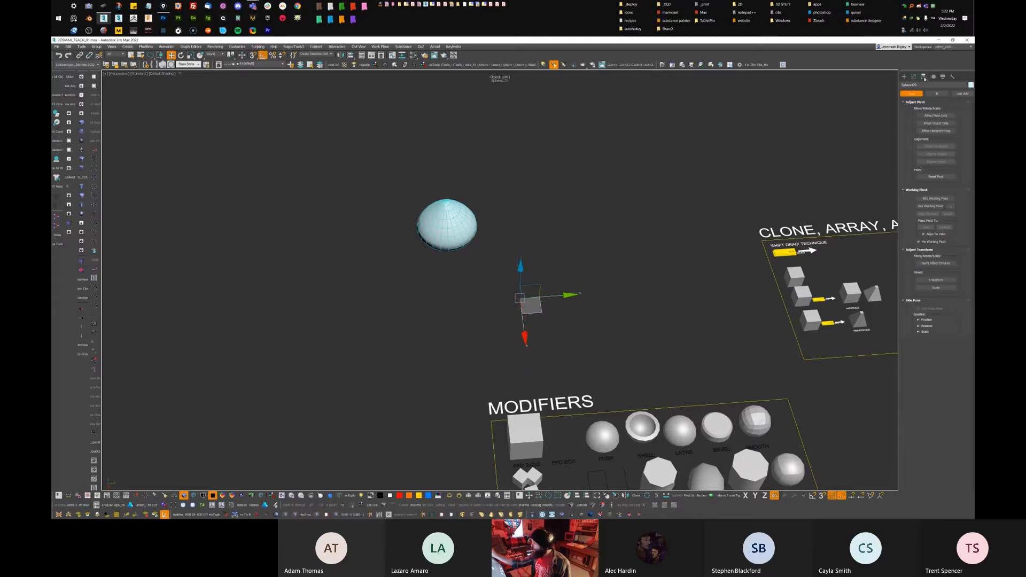
click(941, 115)
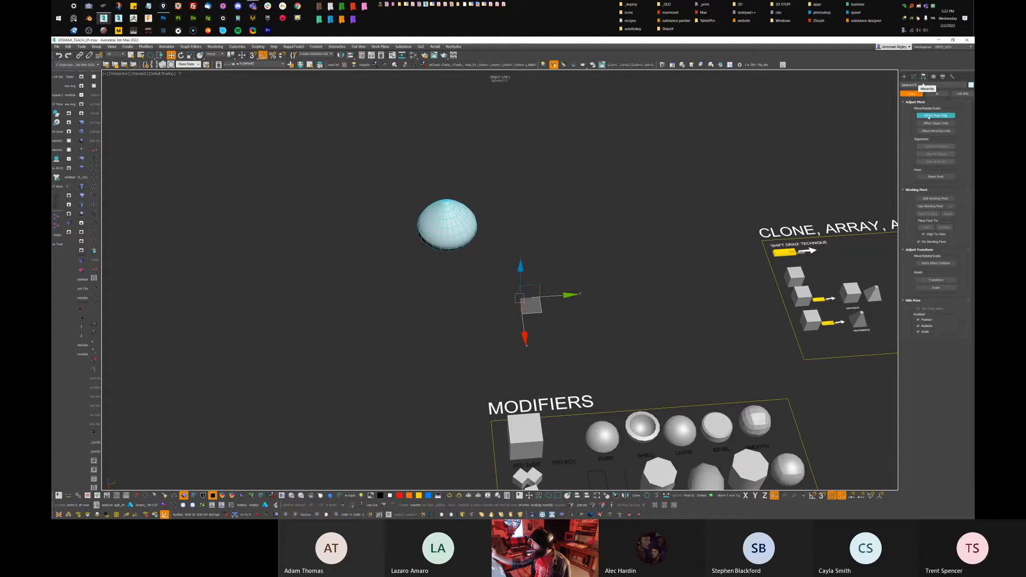
mouse_move(539, 311)
mouse_down()
mouse_move(567, 188)
mouse_move(336, 175)
mouse_move(476, 294)
mouse_move(534, 308)
mouse_up()
mouse_move(575, 253)
alt+middle_down()
mouse_move(600, 197)
mouse_move(578, 251)
alt+middle_up()
click(938, 116)
middle_drag(502, 277, 503, 271)
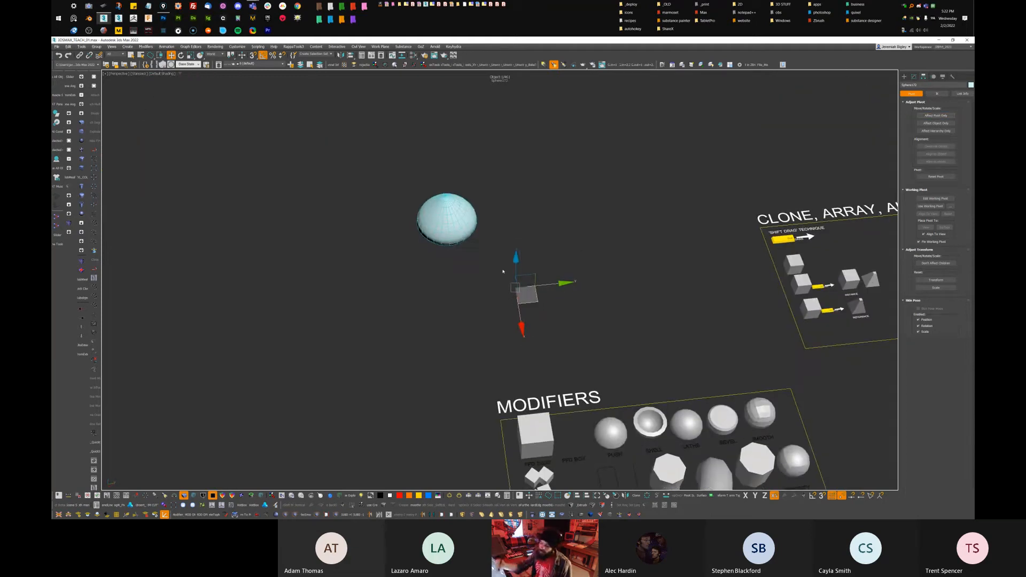
Start an Array of the tapered sphere using total rotation values and enable its preview
click(81, 46)
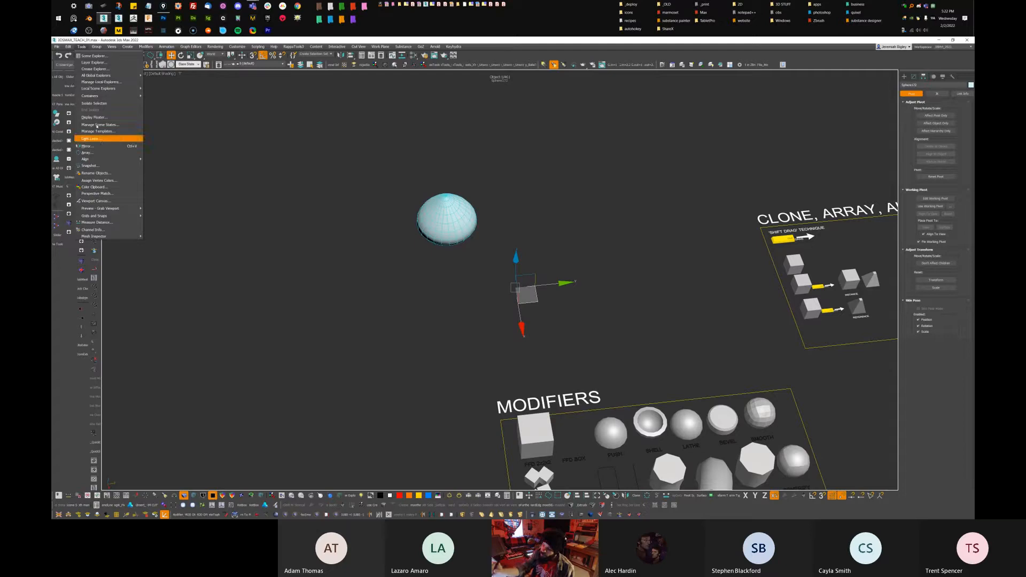
click(107, 154)
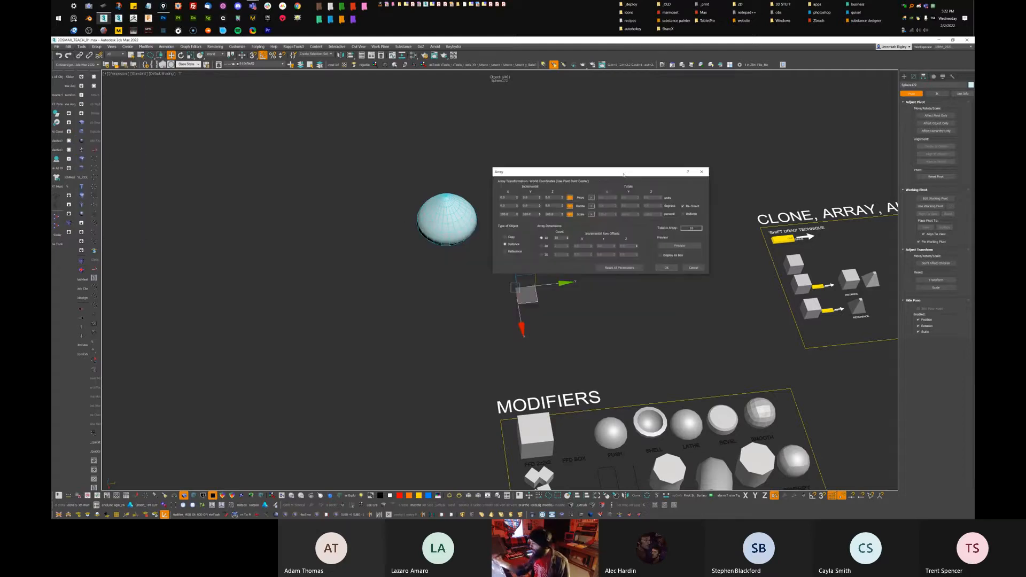
click(608, 169)
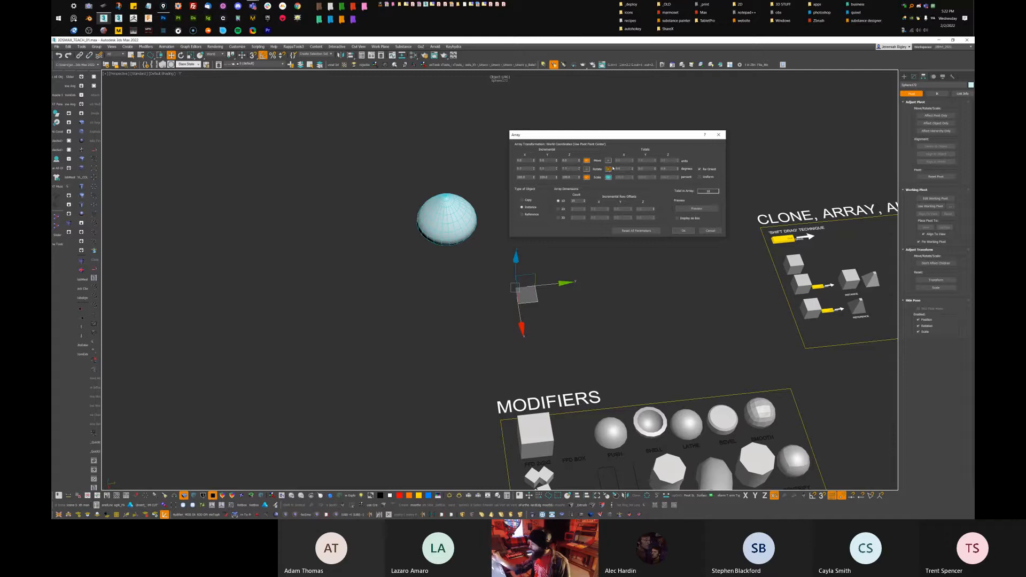
click(713, 208)
middle_drag(653, 285, 598, 312)
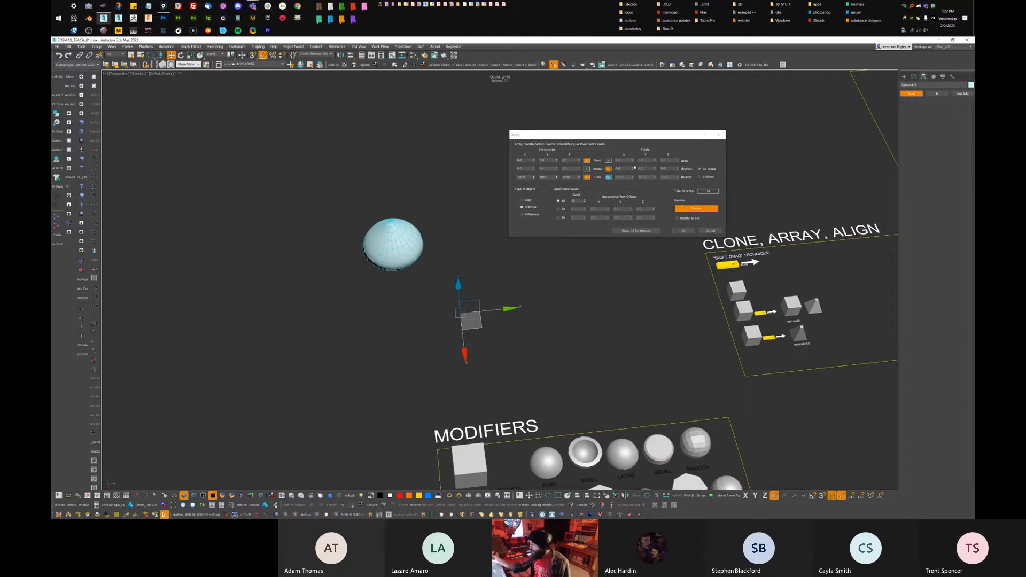
Raise the array's total X rotation to form a ring, try total Y rotation, and reset Y to 0
drag(633, 170, 627, 78)
mouse_move(625, 300)
alt+middle_down()
mouse_move(632, 283)
mouse_move(635, 302)
alt+middle_up()
mouse_move(655, 169)
mouse_down()
mouse_move(646, 239)
mouse_move(653, 187)
mouse_up()
alt+middle_drag(534, 293, 568, 283)
mouse_move(677, 169)
mouse_down()
mouse_move(675, 150)
mouse_move(677, 169)
mouse_up()
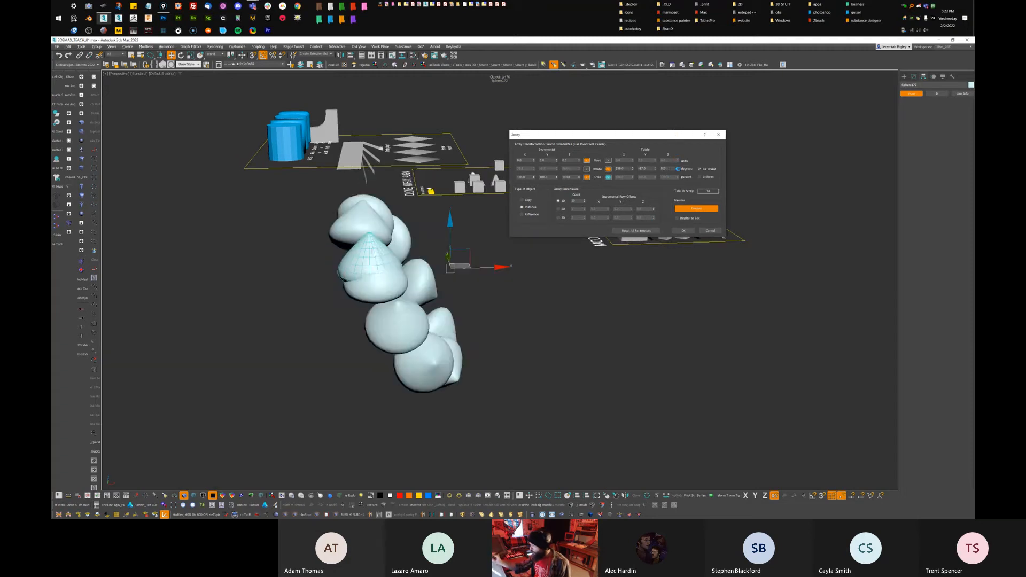
right_click(655, 169)
Switch the array to 2D, try row offsets and extra rows for the ring, and clear the offsets
alt+middle_drag(604, 346, 570, 356)
mouse_move(584, 201)
mouse_down()
mouse_move(587, 187)
mouse_move(585, 210)
mouse_move(584, 198)
mouse_move(567, 208)
mouse_up()
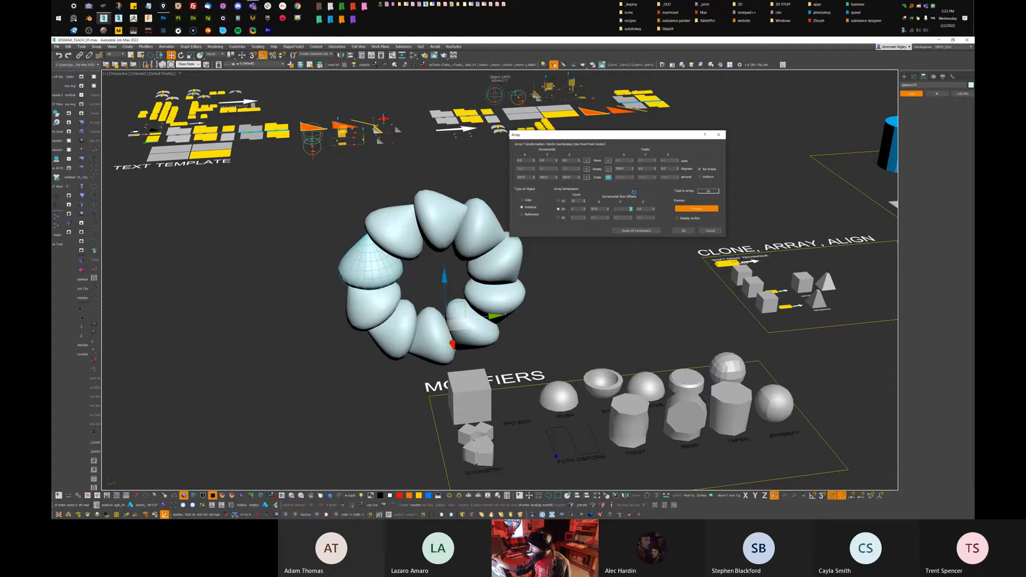
alt+middle_drag(589, 264, 590, 230)
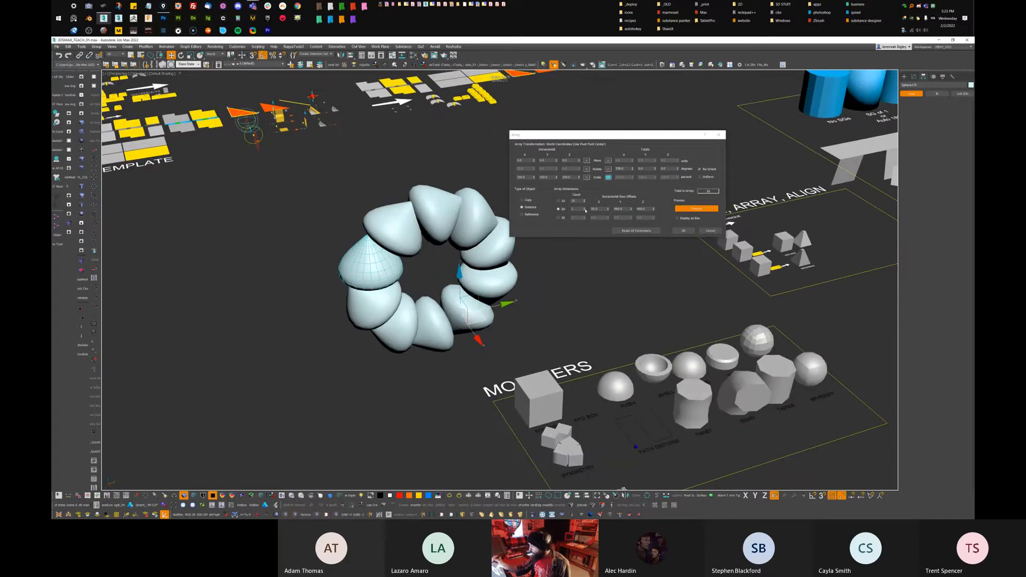
scroll(635, 341, down, 6)
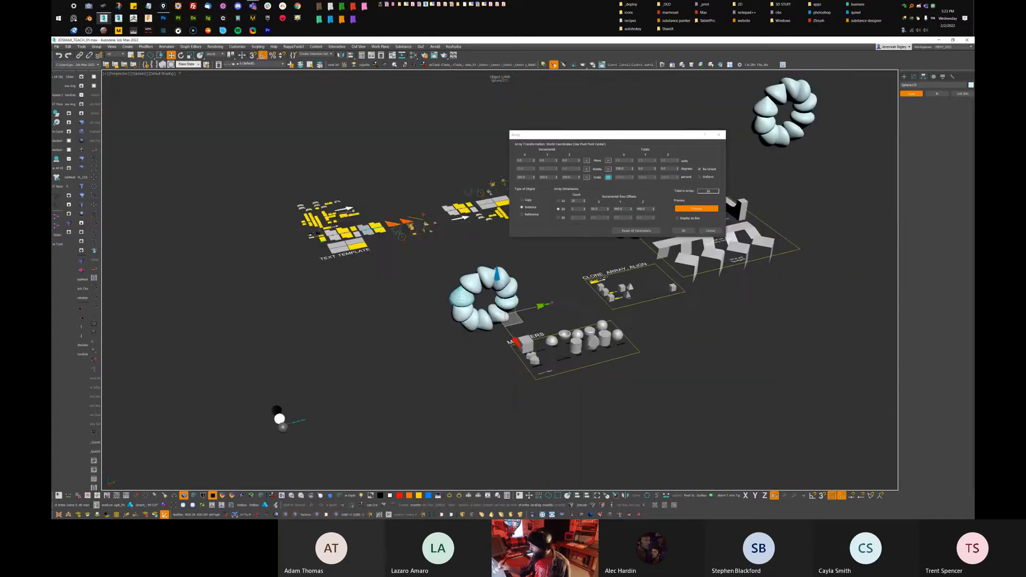
middle_drag(635, 341, 590, 384)
drag(569, 135, 650, 322)
middle_drag(513, 386, 511, 336)
scroll(483, 318, up, 4)
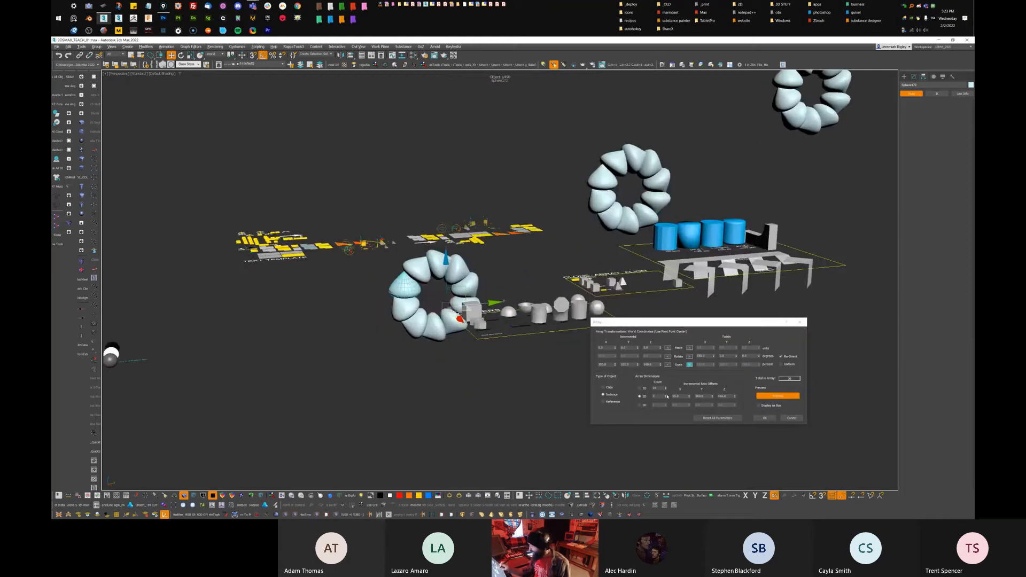
text(1)
key(Return)
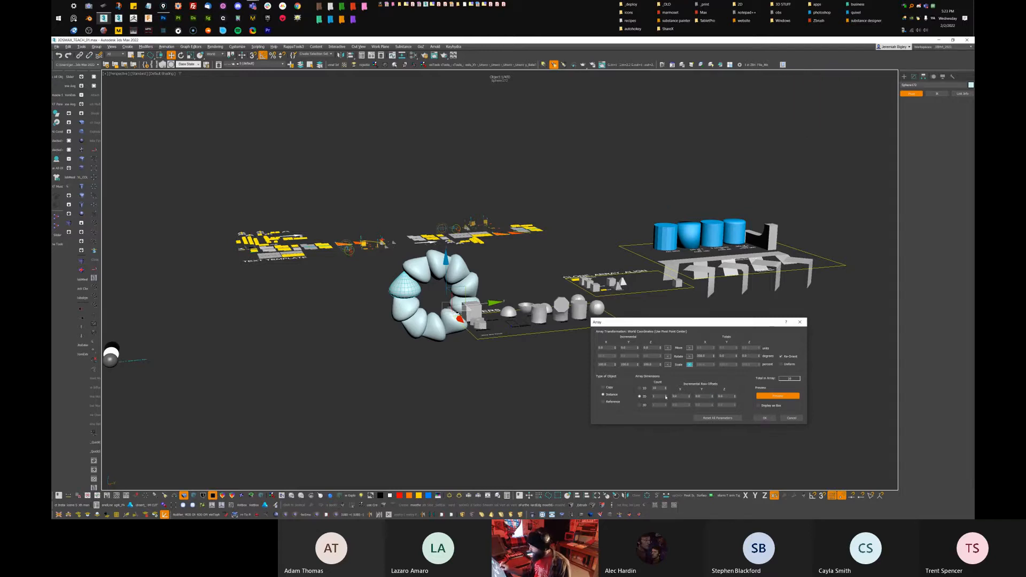
Offset the 2D rows along X, move the tapered sphere away from the Modifiers section, and preview the array again
drag(689, 398, 596, 336)
scroll(487, 318, up, 3)
drag(485, 322, 322, 369)
middle_drag(460, 347, 530, 319)
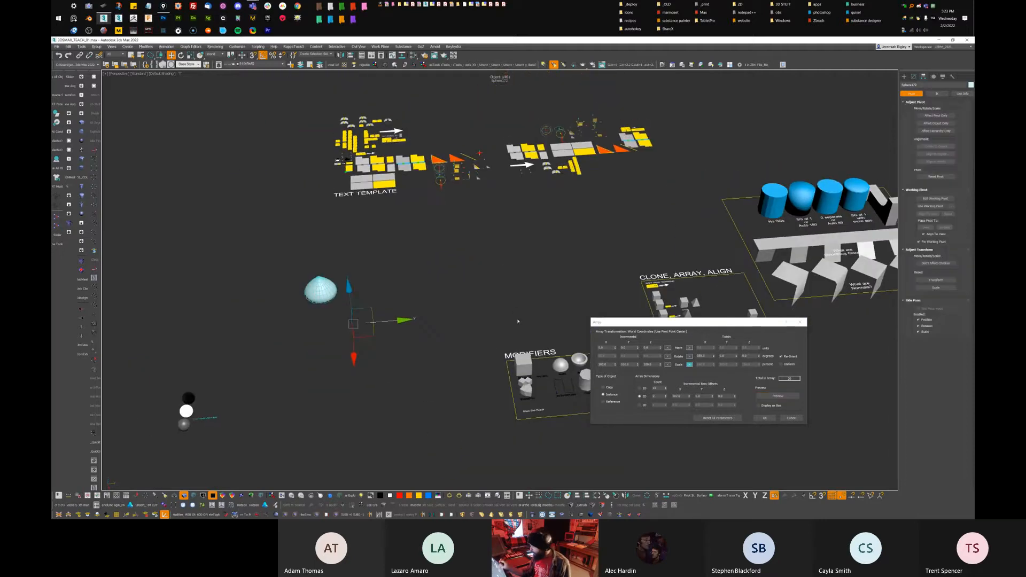
click(784, 398)
alt+middle_drag(434, 368, 440, 342)
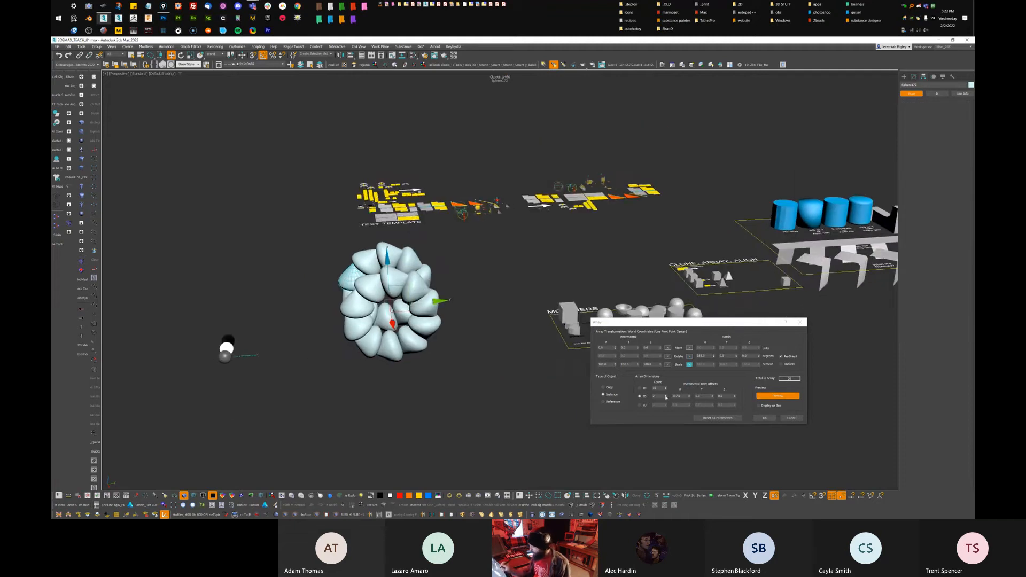
Raise the array's 2D count in single steps and adjust its total Y rotation
click(665, 395)
click(666, 395)
alt+middle_drag(422, 377, 742, 356)
mouse_move(737, 352)
mouse_down()
mouse_move(736, 341)
mouse_move(739, 365)
mouse_up()
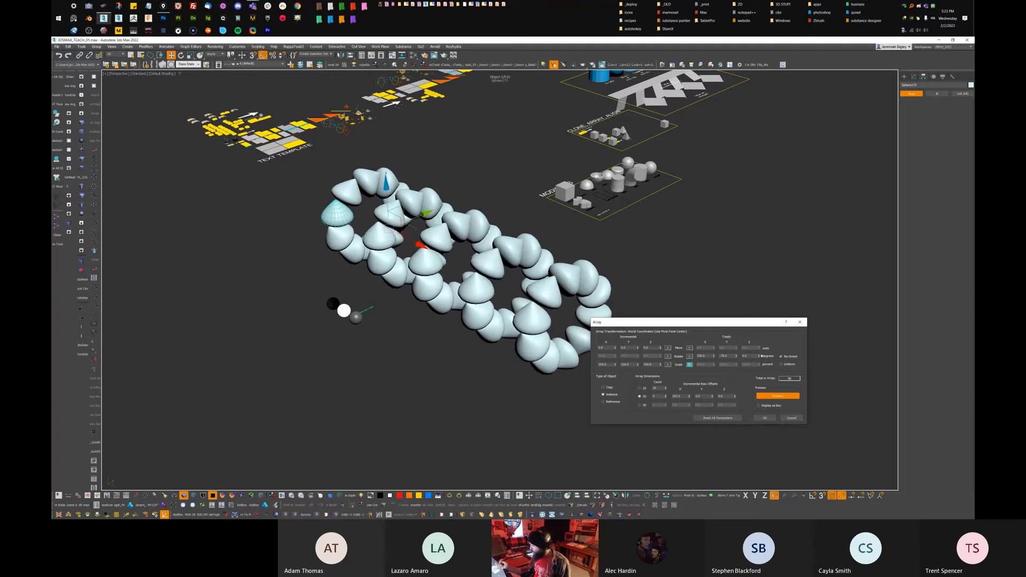
Refresh the array preview, add Y and Z row offsets to the rings, and create the array
click(771, 395)
click(777, 395)
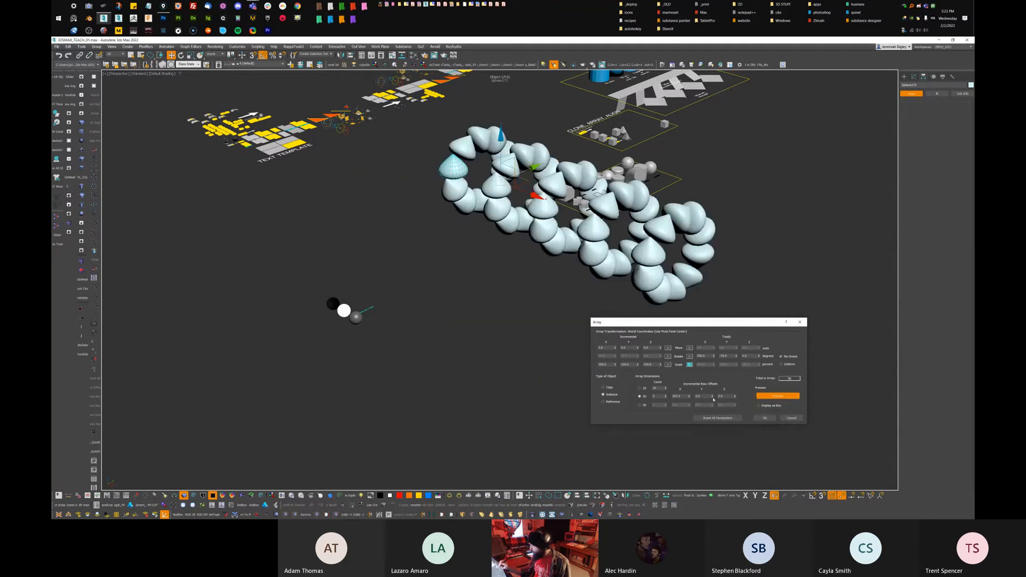
drag(713, 388, 737, 351)
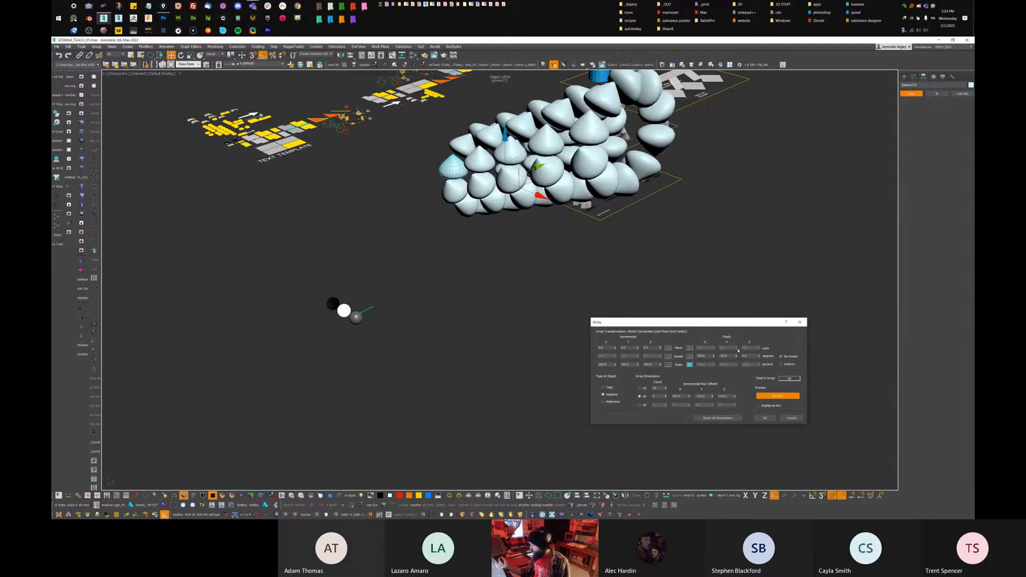
click(765, 417)
alt+middle_drag(707, 227, 625, 241)
middle_drag(758, 310, 613, 335)
Undo the created array and delete the remaining tapered sphere
key(ctrl+z)
alt+middle_drag(561, 369, 598, 361)
key(ctrl+z)
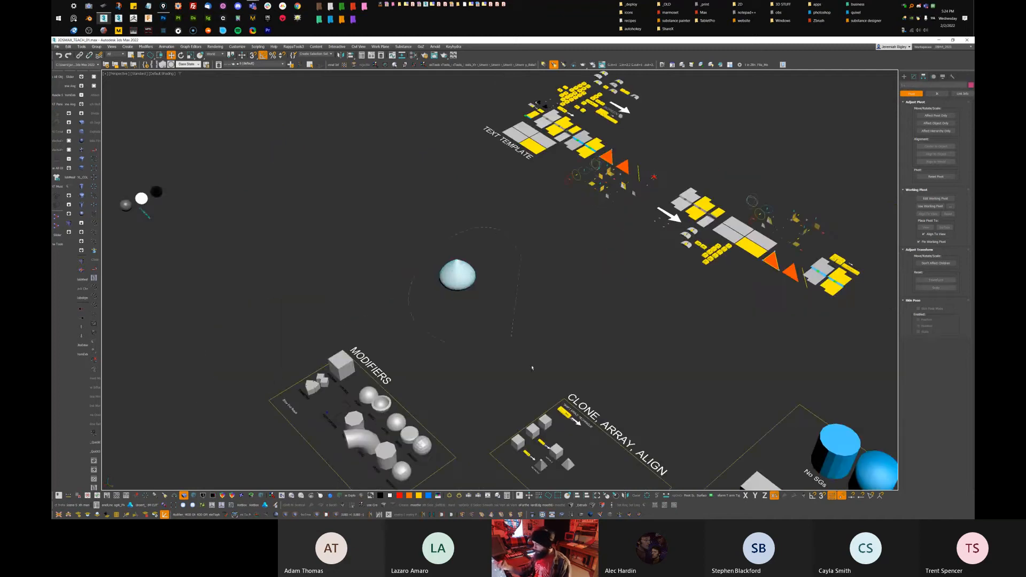
key(ctrl+z)
Delete the Modifiers, Clone Array Align and Smoothing Groups sections from the scene
alt+middle_drag(675, 354, 705, 360)
middle_drag(706, 361, 612, 382)
mouse_move(737, 251)
middle_down()
mouse_move(628, 315)
mouse_move(645, 312)
mouse_move(647, 267)
middle_up()
alt+middle_drag(648, 267, 690, 277)
mouse_move(629, 409)
middle_down()
mouse_move(633, 470)
mouse_move(635, 291)
middle_up()
mouse_move(594, 364)
middle_down()
mouse_move(609, 350)
mouse_move(607, 358)
middle_up()
scroll(607, 355, up, 2)
scroll(607, 358, down, 1)
scroll(537, 424, down, 4)
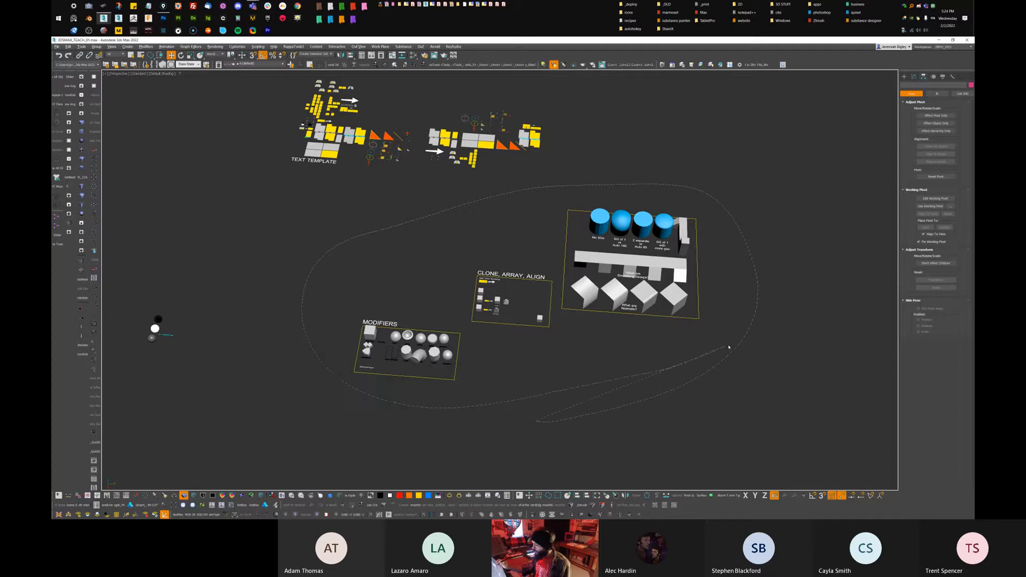
drag(730, 346, 726, 340)
key(Delete)
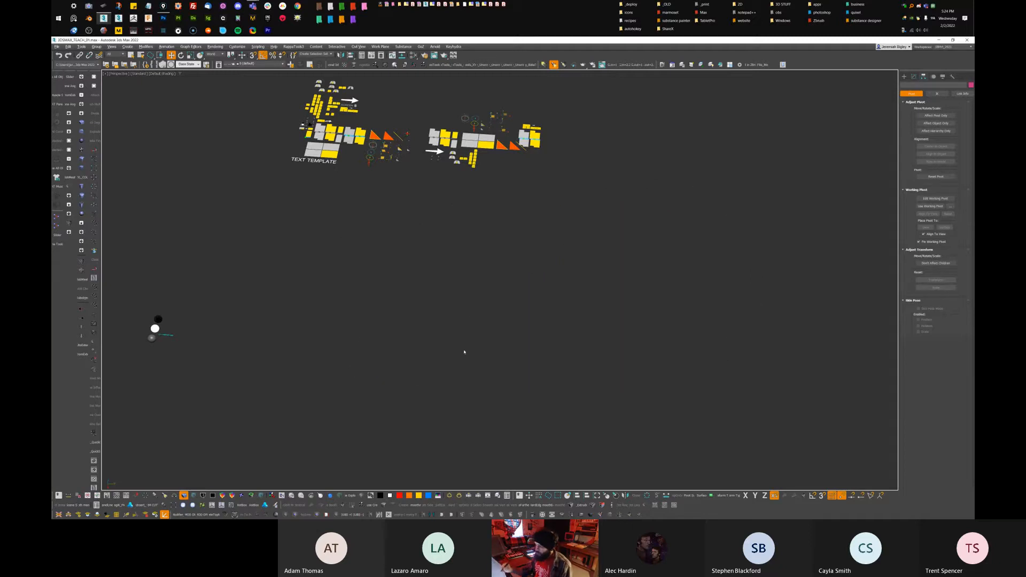
Delete the separate cluster of template shapes to the right of the Text Template group
middle_drag(330, 169, 376, 259)
drag(551, 348, 553, 357)
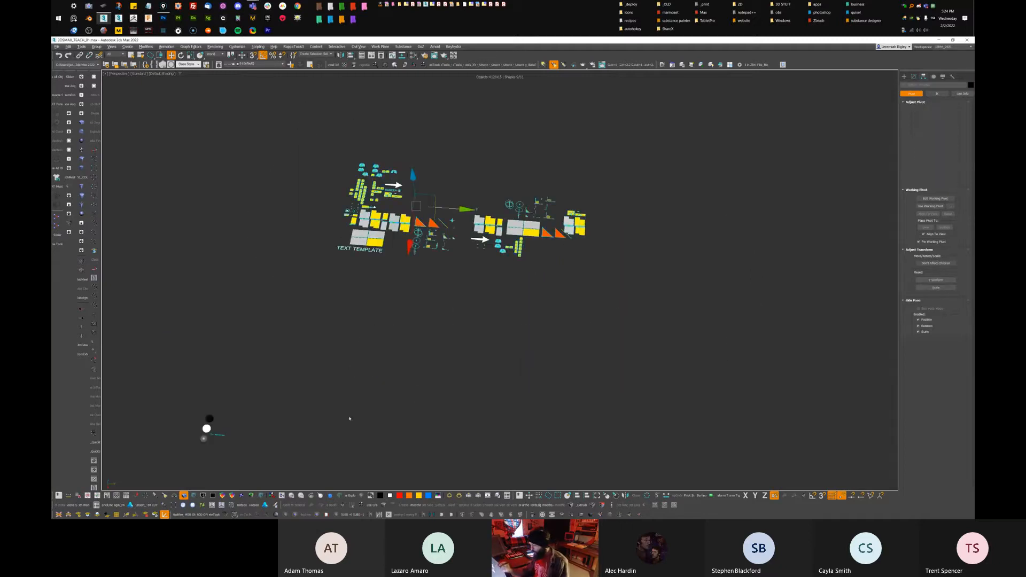
mouse_move(554, 362)
middle_down()
mouse_move(546, 411)
mouse_move(538, 373)
mouse_move(552, 379)
middle_up()
scroll(536, 369, up, 4)
click(590, 135)
drag(590, 135, 598, 334)
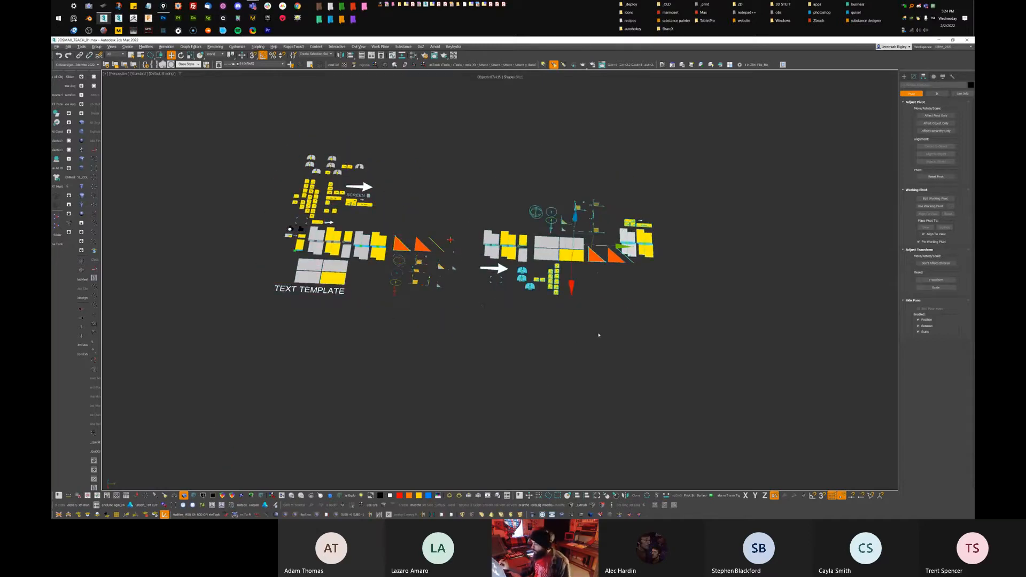
middle_drag(601, 340, 662, 374)
middle_drag(574, 368, 599, 378)
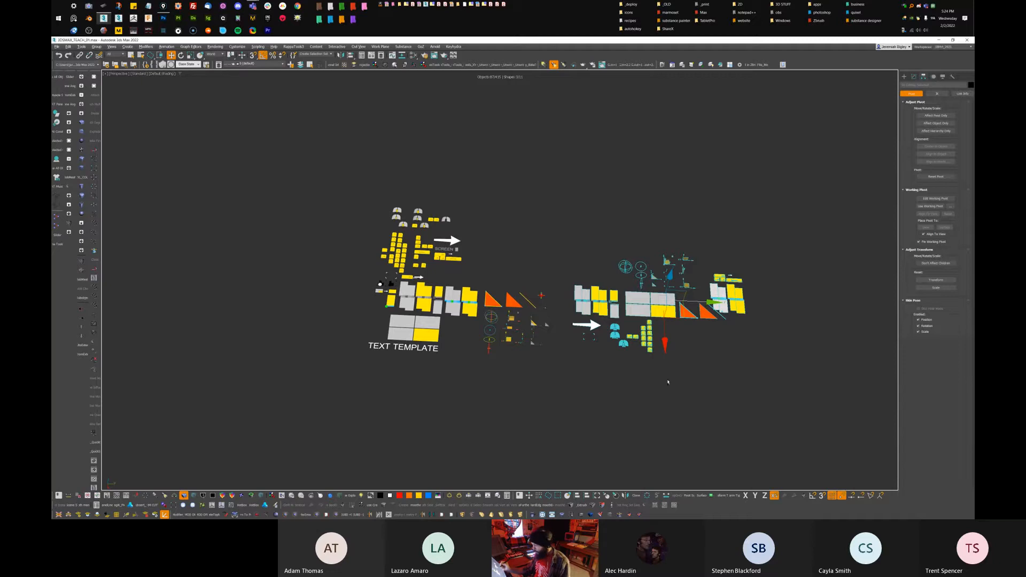
key(Delete)
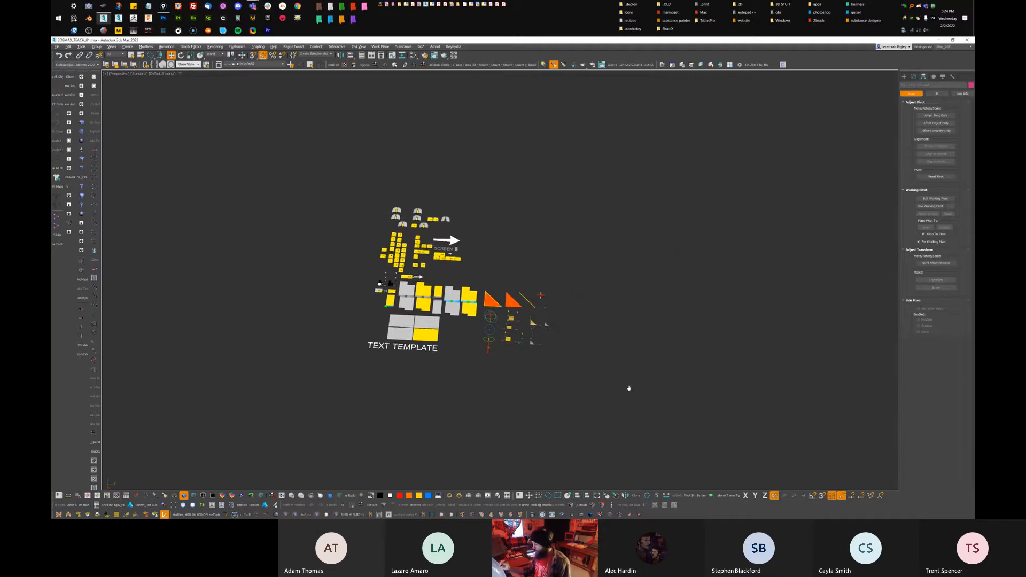
Delete the Text Template group and the leftover yellow piece beside the orange triangles
middle_drag(630, 387, 671, 374)
drag(501, 262, 453, 129)
drag(502, 181, 502, 179)
key(Delete)
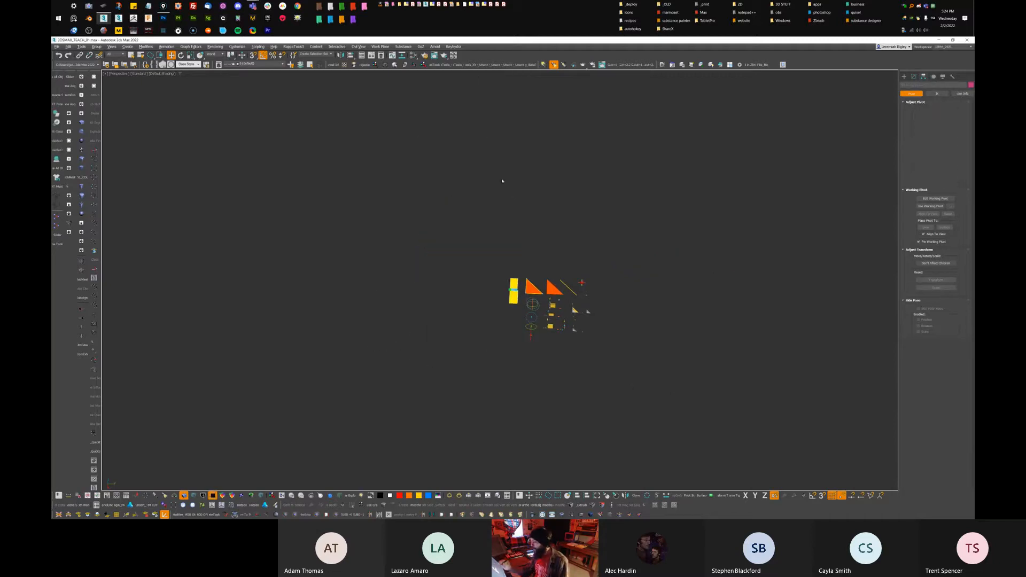
drag(521, 276, 520, 268)
key(Delete)
Delete the rotation circles and axis icons below the two orange triangles
middle_drag(639, 317, 588, 273)
scroll(586, 272, up, 2)
middle_drag(533, 319, 568, 273)
scroll(558, 308, up, 2)
mouse_move(556, 308)
middle_down()
mouse_move(568, 355)
mouse_move(602, 401)
mouse_move(605, 306)
middle_up()
scroll(602, 401, up, 1)
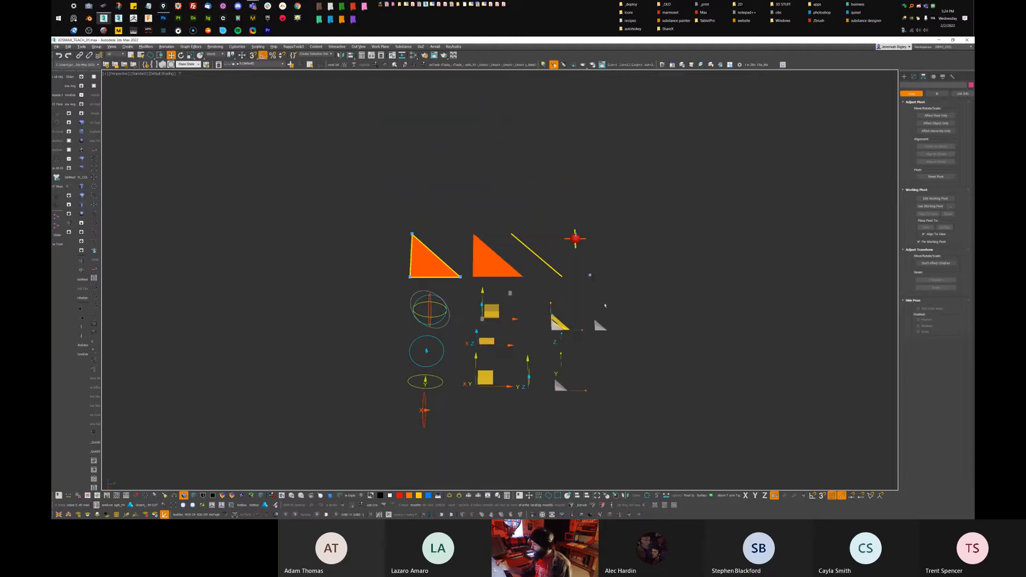
drag(405, 442, 670, 396)
key(Delete)
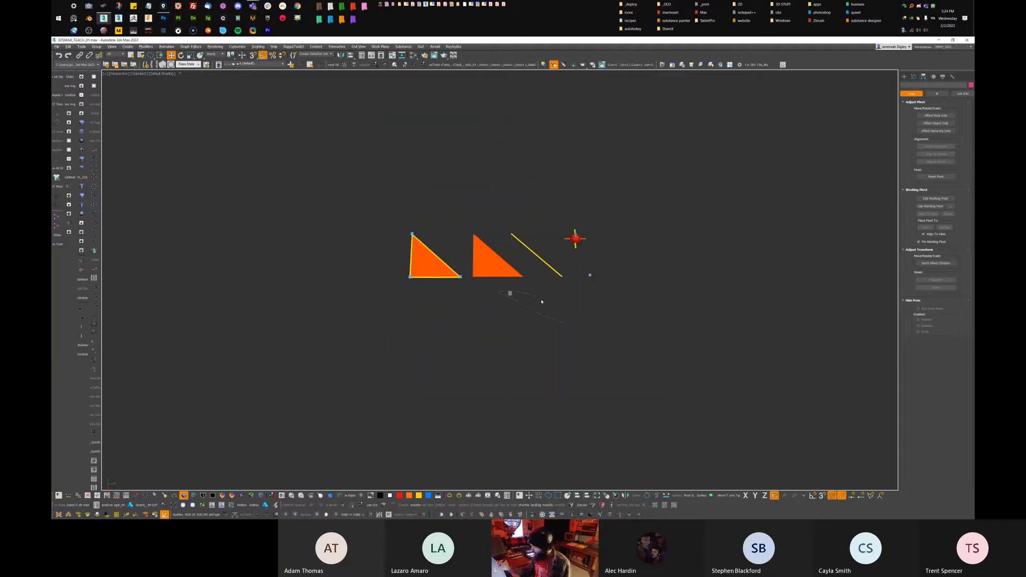
Delete the leftover objects below the triangles, then undo the last deletion
drag(541, 302, 560, 317)
key(Delete)
drag(600, 265, 587, 291)
mouse_move(582, 293)
middle_down()
mouse_move(596, 323)
mouse_move(639, 315)
mouse_move(625, 293)
mouse_move(641, 309)
mouse_move(664, 264)
middle_up()
scroll(596, 323, up, 2)
key(Delete)
key(ctrl+z)
Create a cube-like box behind the row of triangle, line and vertex examples
click(903, 76)
click(917, 114)
click(917, 116)
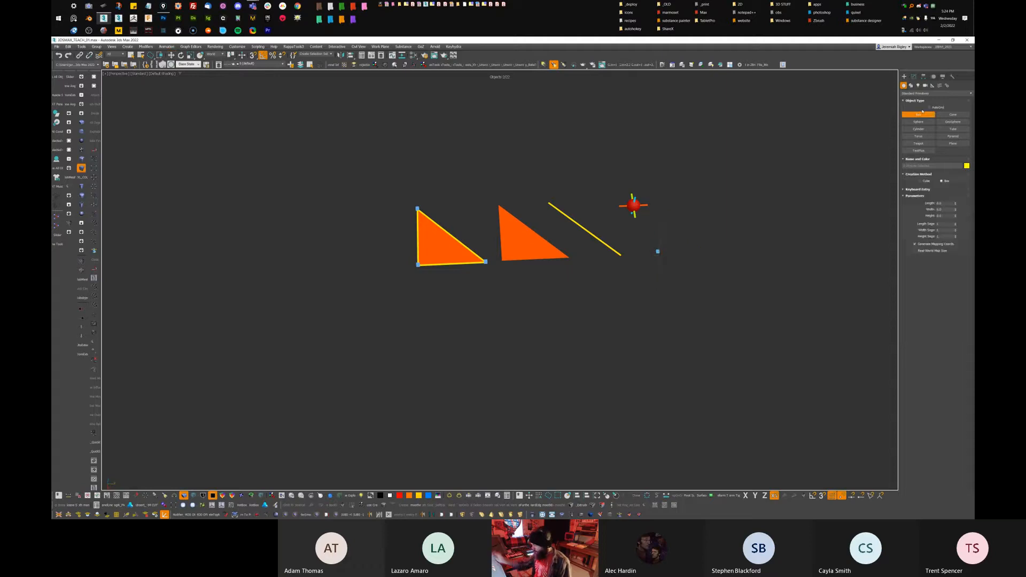
middle_drag(602, 348, 572, 328)
mouse_move(444, 299)
mouse_down()
mouse_move(543, 370)
mouse_move(568, 436)
mouse_up()
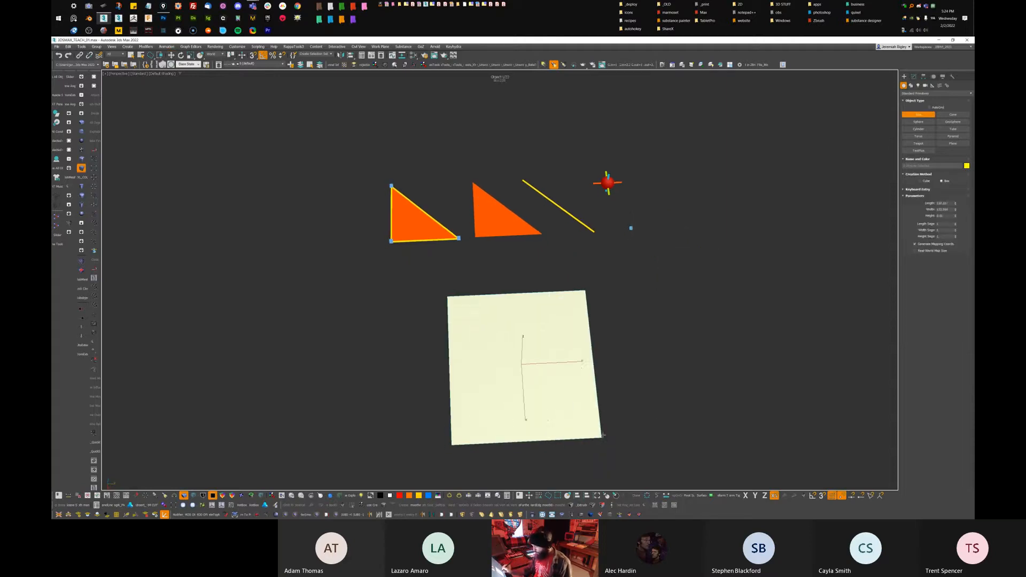
right_click(650, 296)
middle_drag(651, 296, 638, 461)
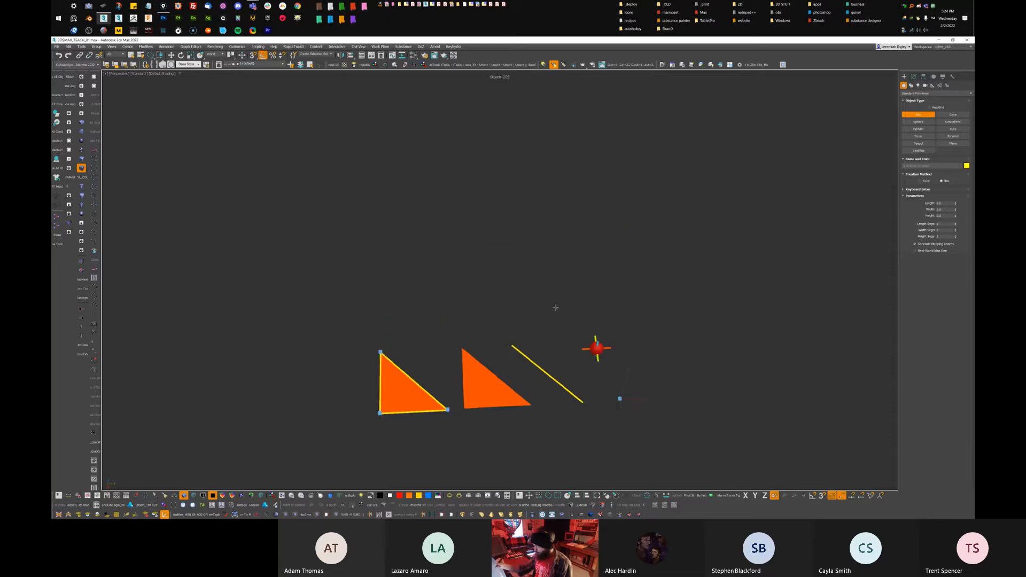
alt+middle_drag(554, 307, 536, 302)
drag(443, 186, 555, 299)
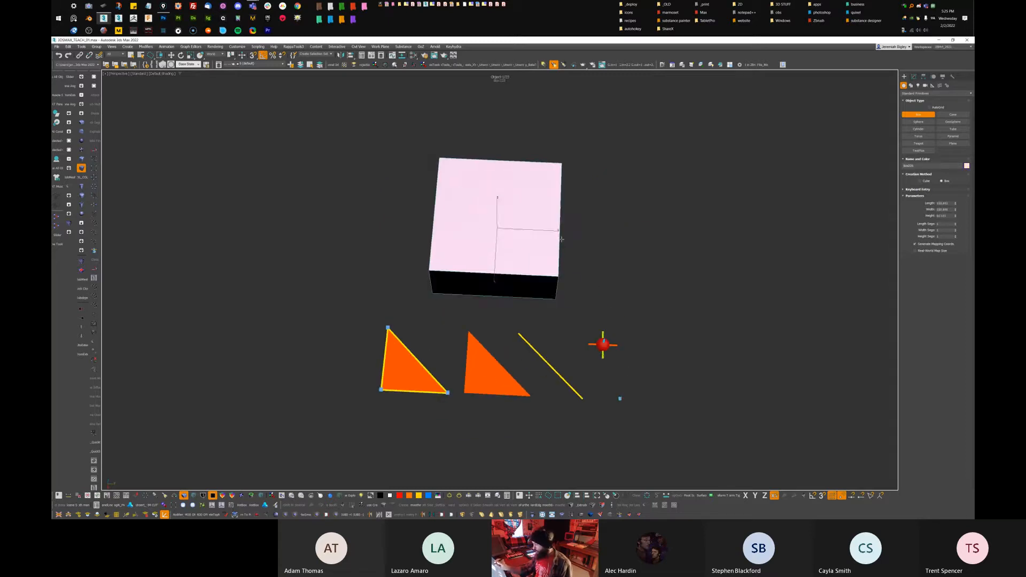
click(575, 190)
alt+middle_drag(575, 190, 555, 214)
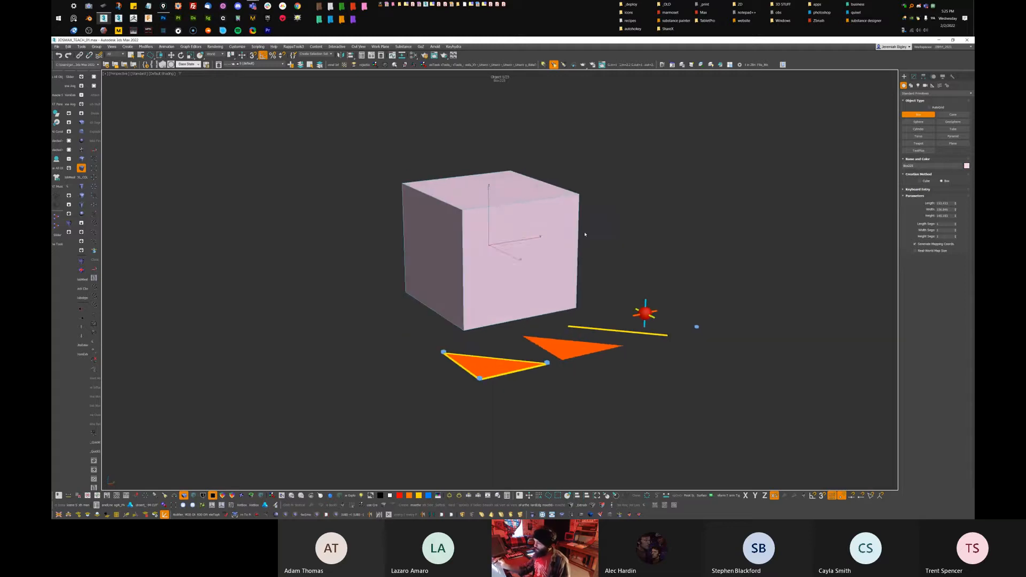
Convert the new box to an Editable Poly
right_click(555, 215)
right_click(553, 215)
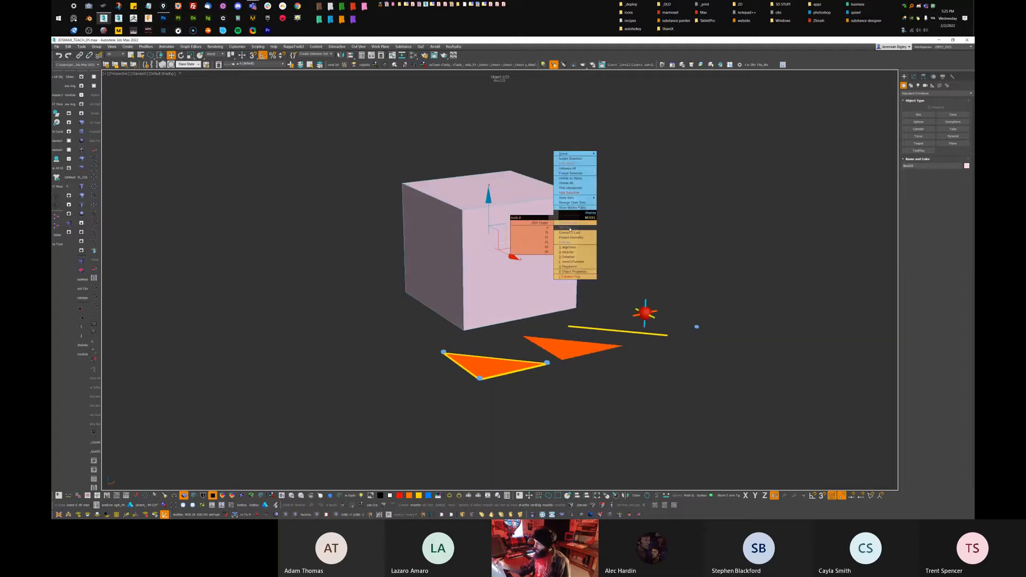
click(602, 271)
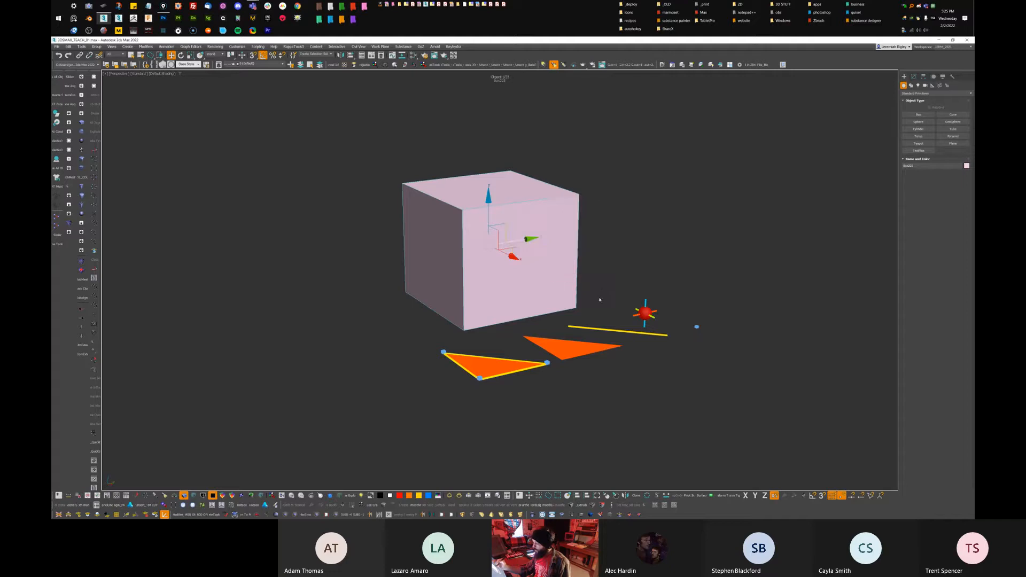
right_click(549, 193)
right_click(553, 199)
click(633, 145)
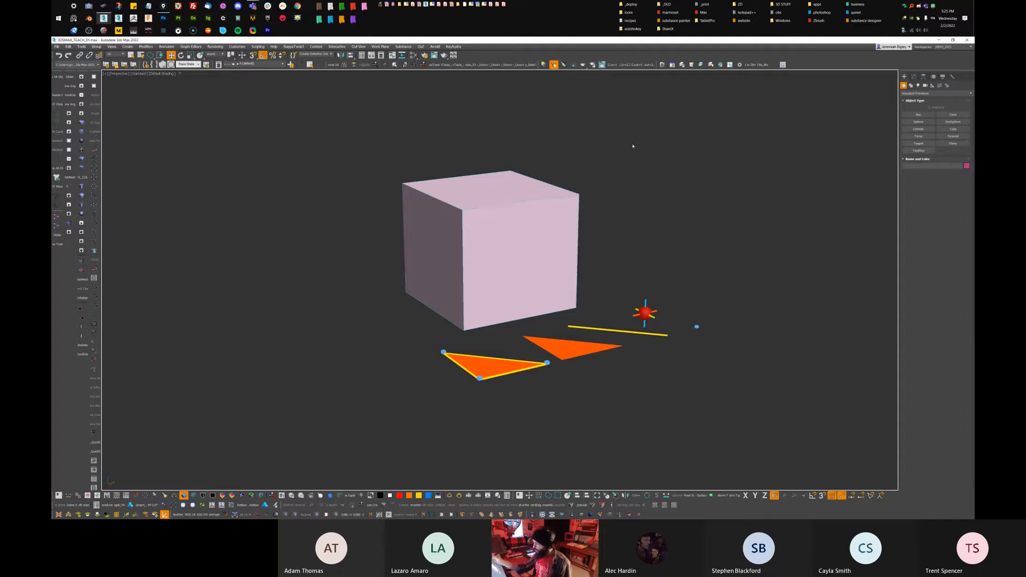
drag(565, 185, 536, 225)
middle_drag(653, 250, 582, 238)
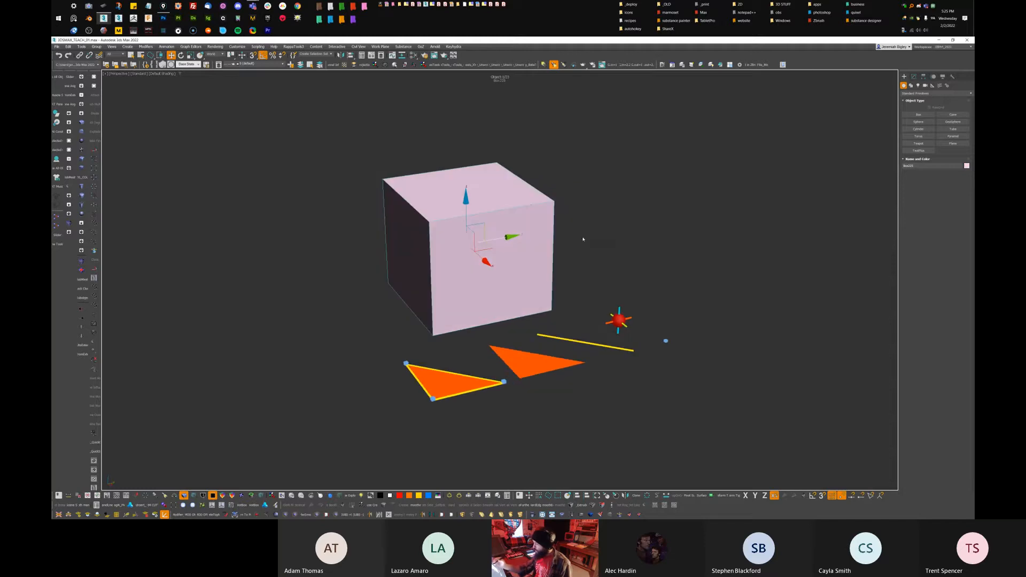
right_click(528, 210)
click(537, 213)
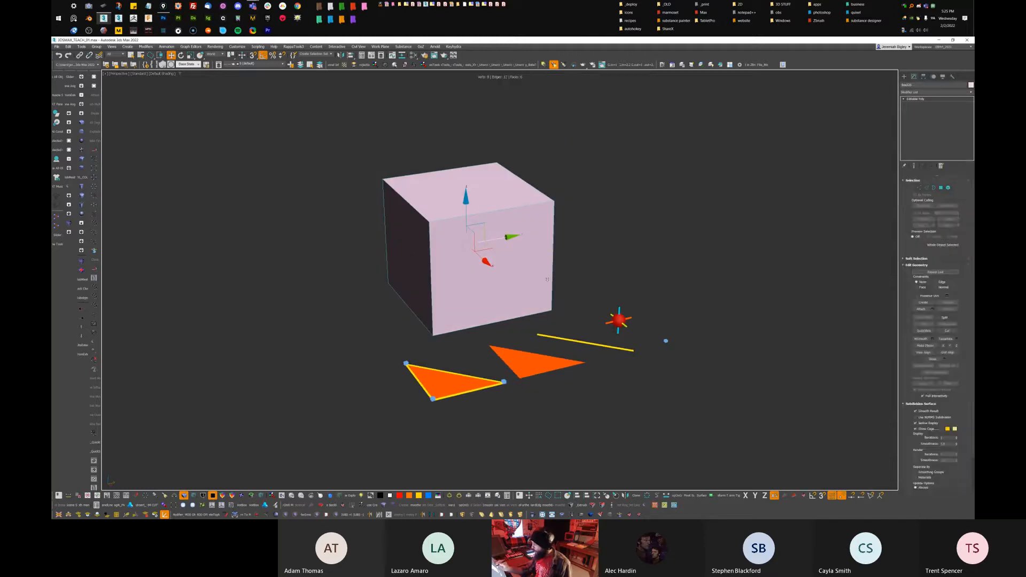
mouse_move(595, 218)
alt+middle_down()
mouse_move(579, 193)
mouse_move(603, 194)
mouse_move(602, 202)
alt+middle_up()
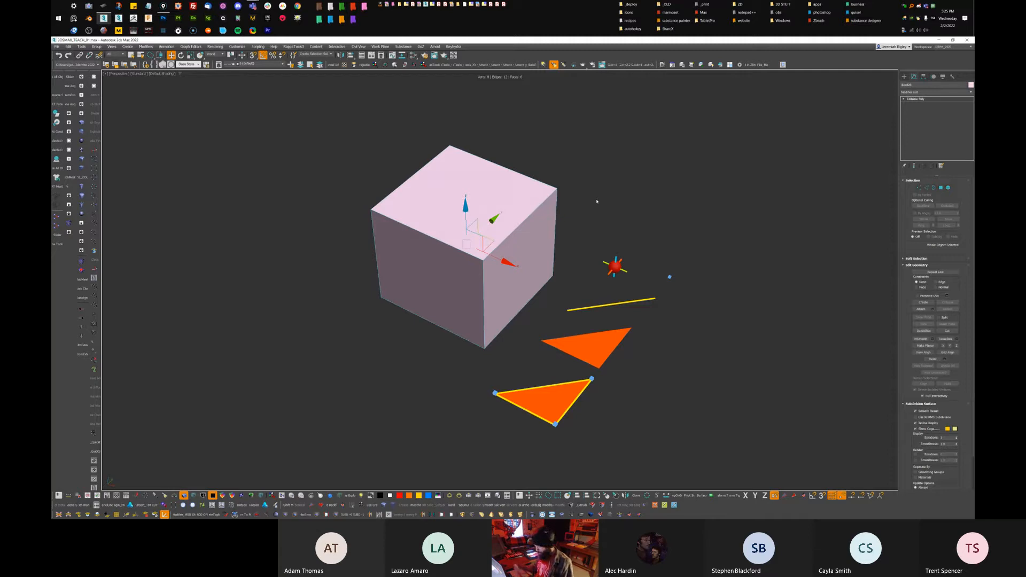
alt+middle_drag(630, 205, 522, 403)
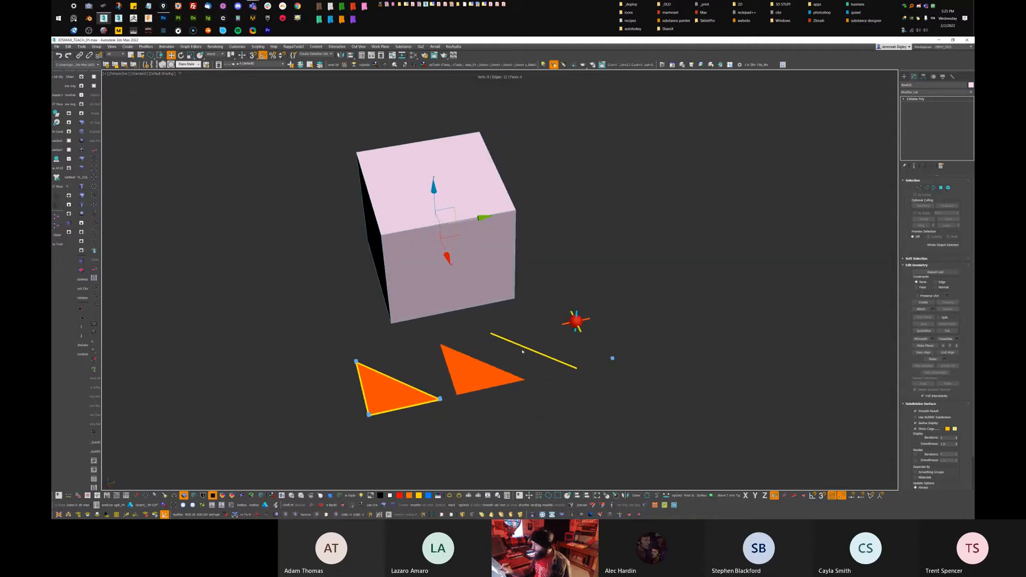
alt+middle_drag(569, 364, 693, 306)
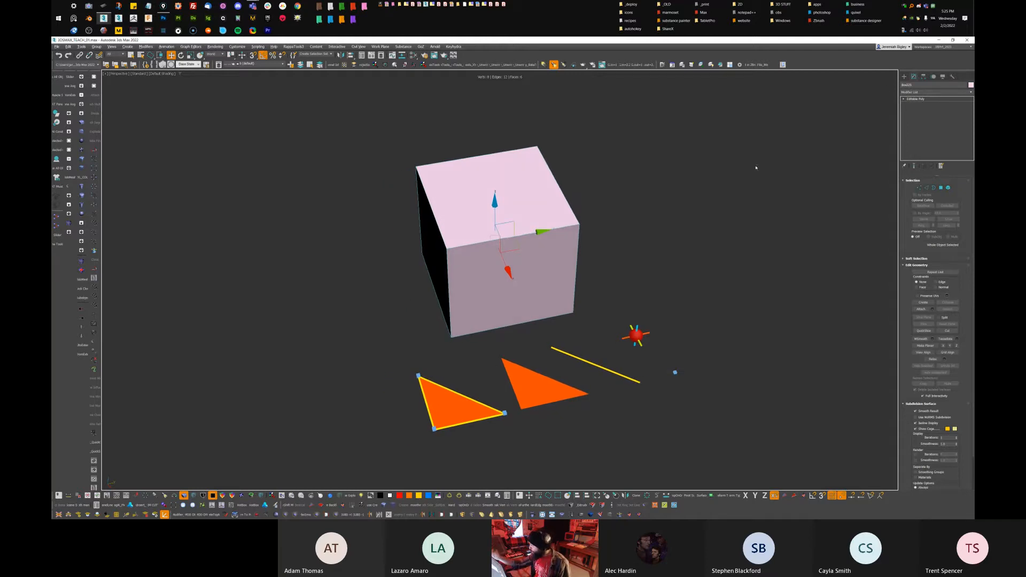
click(676, 225)
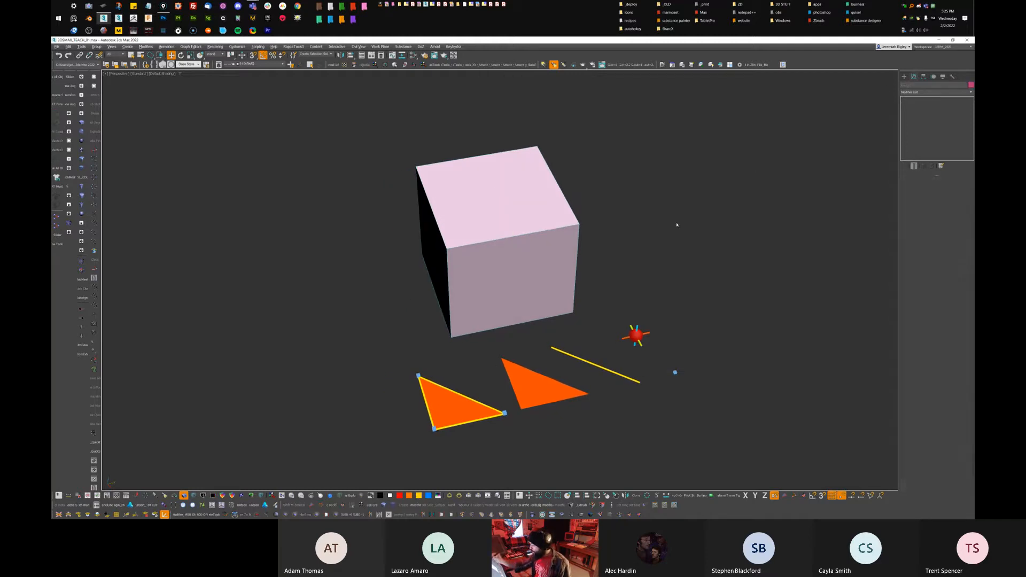
Select the box again and switch to vertex sub-object editing
right_click(572, 207)
click(596, 280)
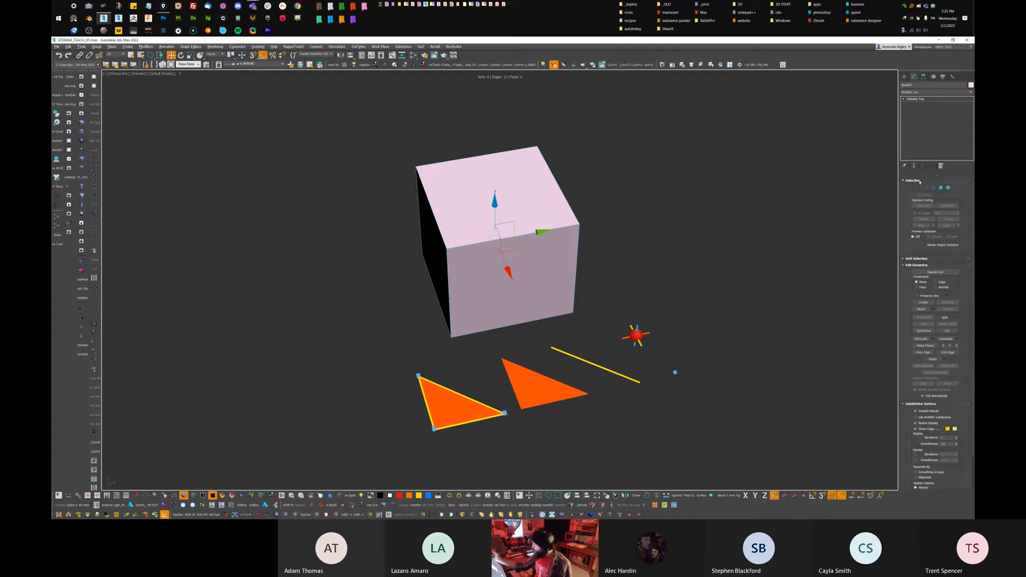
click(918, 188)
click(919, 188)
click(921, 189)
click(921, 189)
click(920, 190)
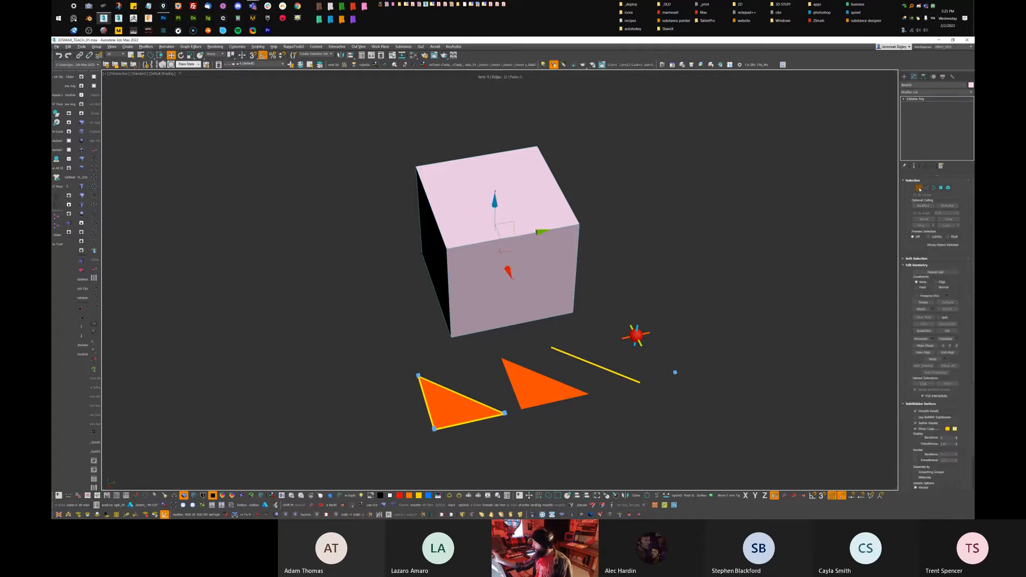
click(920, 189)
click(919, 188)
Lower two vertices of one top edge, then lower another top corner vertex so the box slopes down from one peak
middle_drag(741, 259, 736, 283)
alt+middle_drag(630, 288, 615, 222)
drag(572, 234, 574, 229)
scroll(608, 202, up, 2)
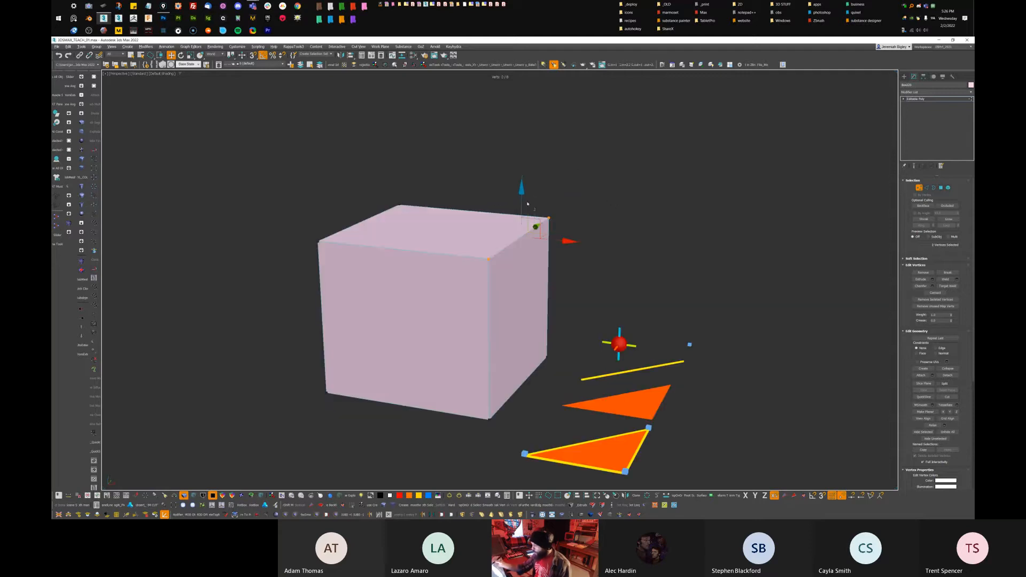
drag(521, 197, 522, 283)
alt+middle_drag(521, 283, 719, 232)
drag(693, 201, 705, 307)
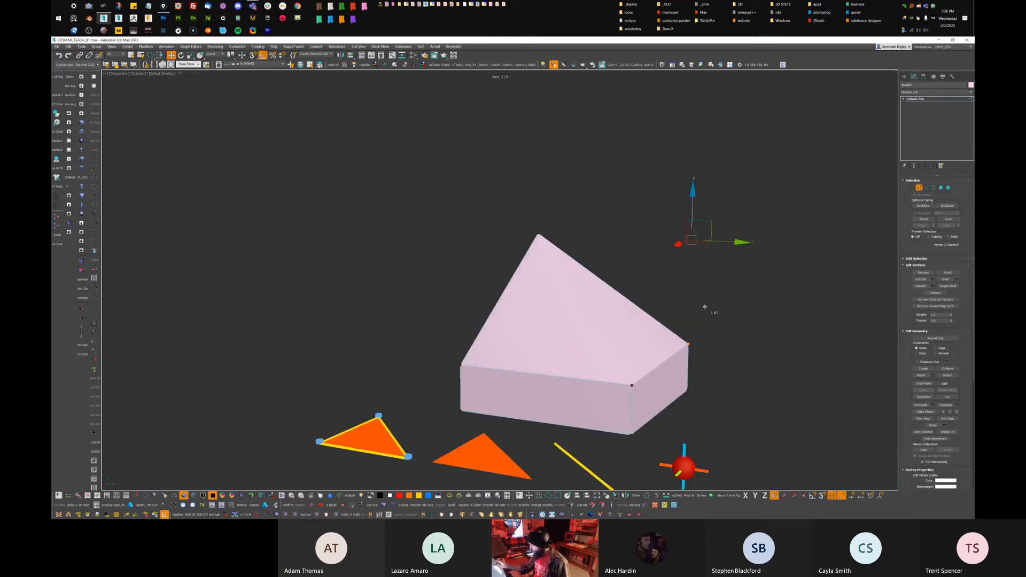
click(688, 343)
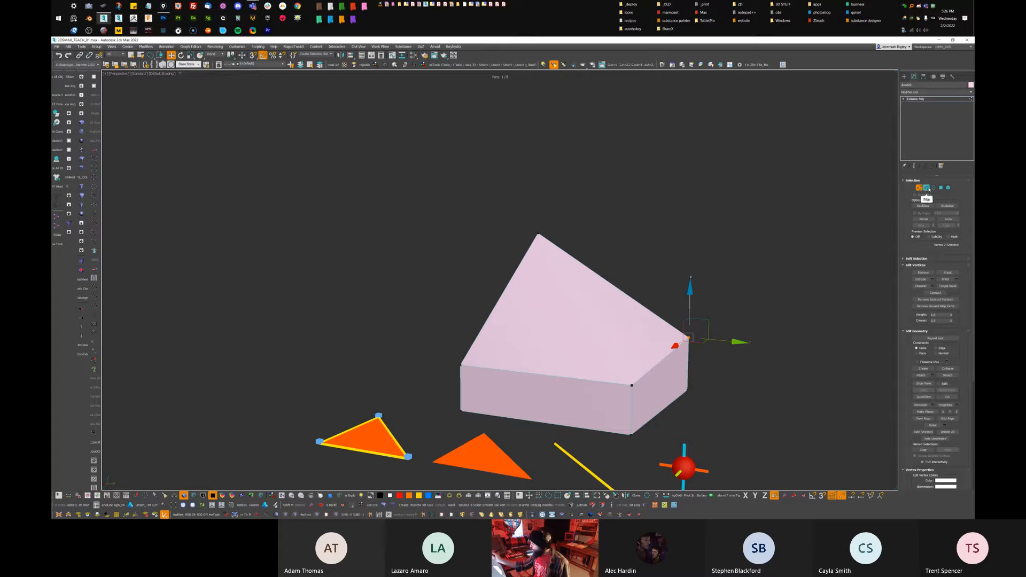
Switch to edge editing and raise a top edge of the sloped box well above the rest
click(926, 188)
drag(621, 290, 632, 290)
alt+middle_drag(636, 301, 746, 292)
mouse_move(611, 241)
mouse_down()
mouse_move(612, 72)
mouse_move(614, 256)
mouse_move(611, 129)
mouse_up()
alt+middle_drag(644, 210, 788, 211)
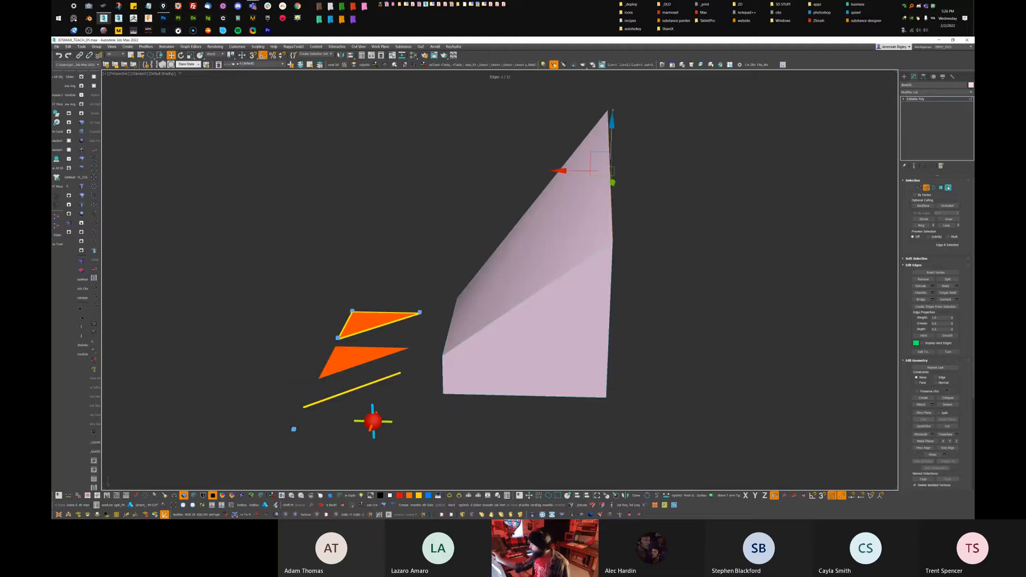
Switch to polygon editing and pull a side polygon outward to lengthen the shape
click(941, 187)
alt+middle_drag(705, 225, 749, 254)
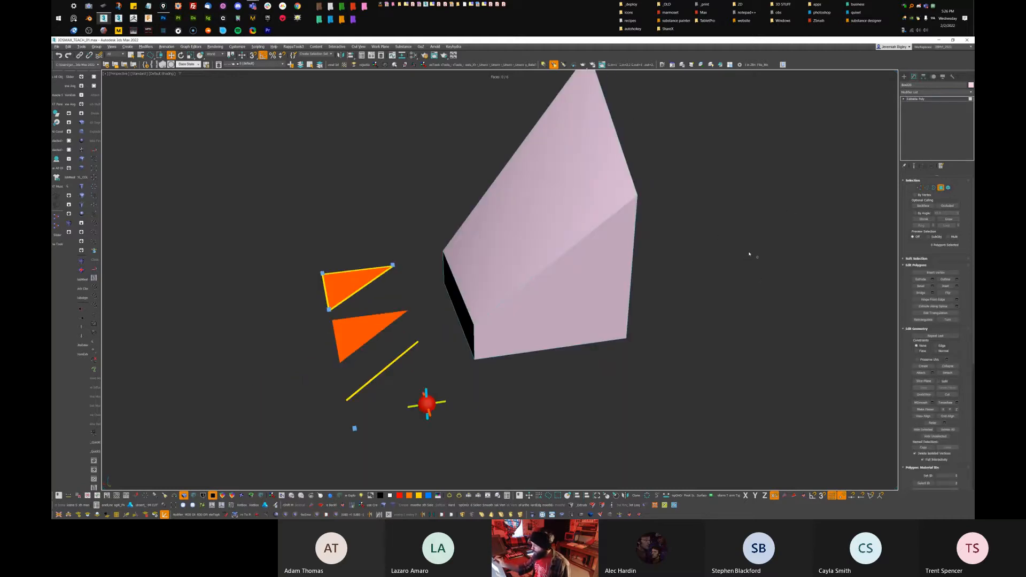
click(572, 303)
alt+middle_drag(651, 299, 450, 306)
click(429, 300)
mouse_move(447, 275)
mouse_down()
mouse_move(638, 261)
mouse_move(433, 277)
mouse_move(441, 276)
mouse_up()
Switch to vertex editing and lower the raised top vertices to form a long, low wedge
key(1)
drag(656, 122, 519, 96)
drag(816, 179, 809, 181)
drag(514, 126, 530, 251)
alt+middle_drag(735, 217, 702, 253)
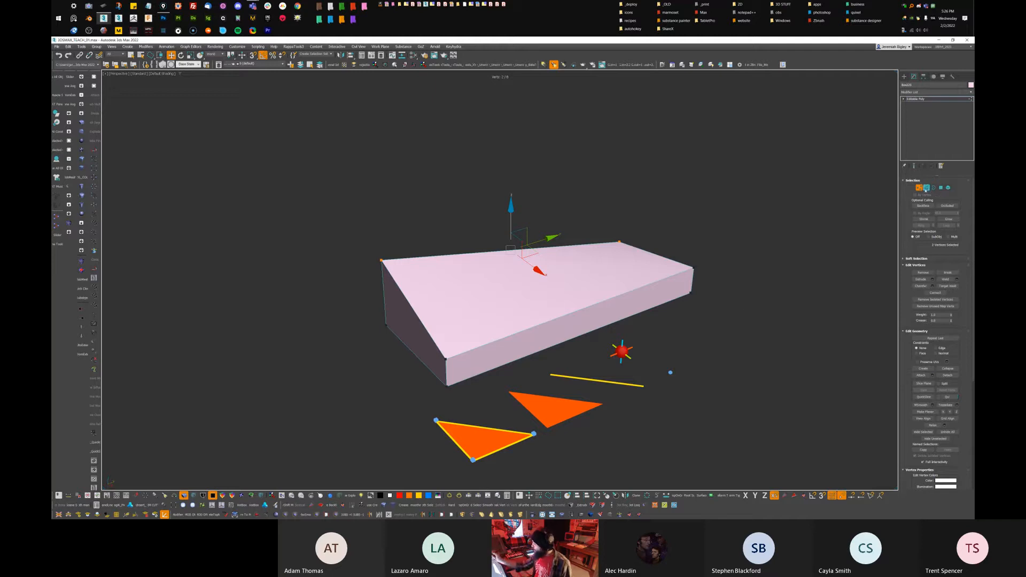
Cut a zigzag line across the wedge's sloping top face, from near its front corner to the narrow end
click(953, 395)
alt+middle_drag(617, 318, 586, 339)
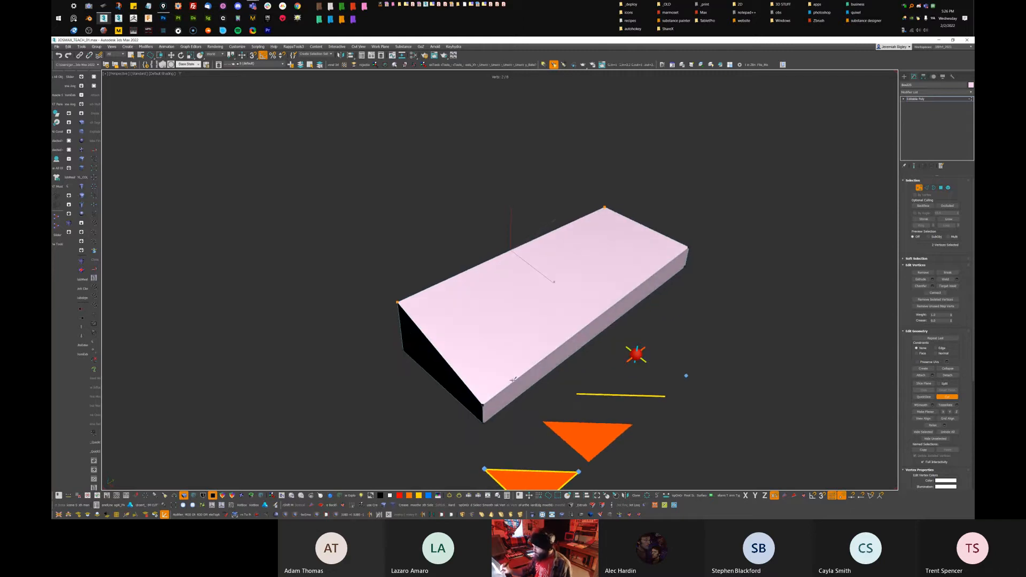
click(517, 378)
click(498, 328)
click(557, 257)
click(614, 278)
click(641, 253)
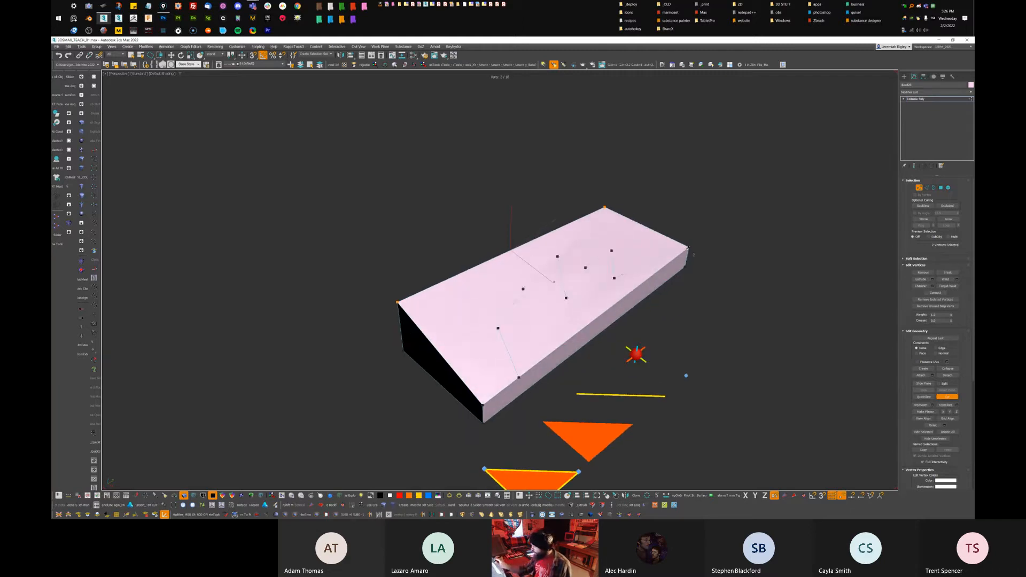
key(w)
alt+middle_drag(701, 243, 678, 239)
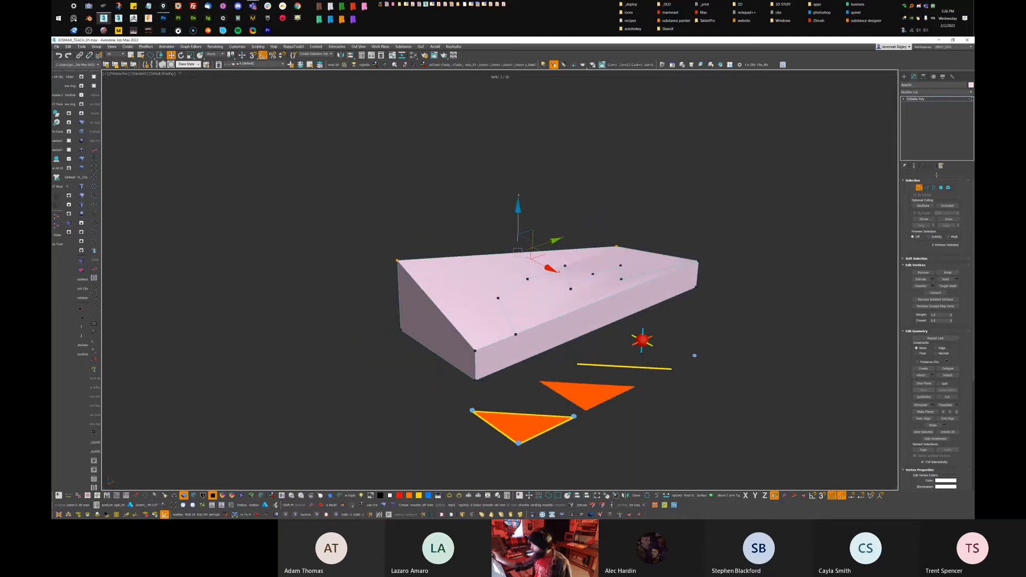
Select the polygon in front of the zigzag cut, push it down through the wedge and delete it
click(940, 187)
alt+middle_drag(606, 283, 677, 286)
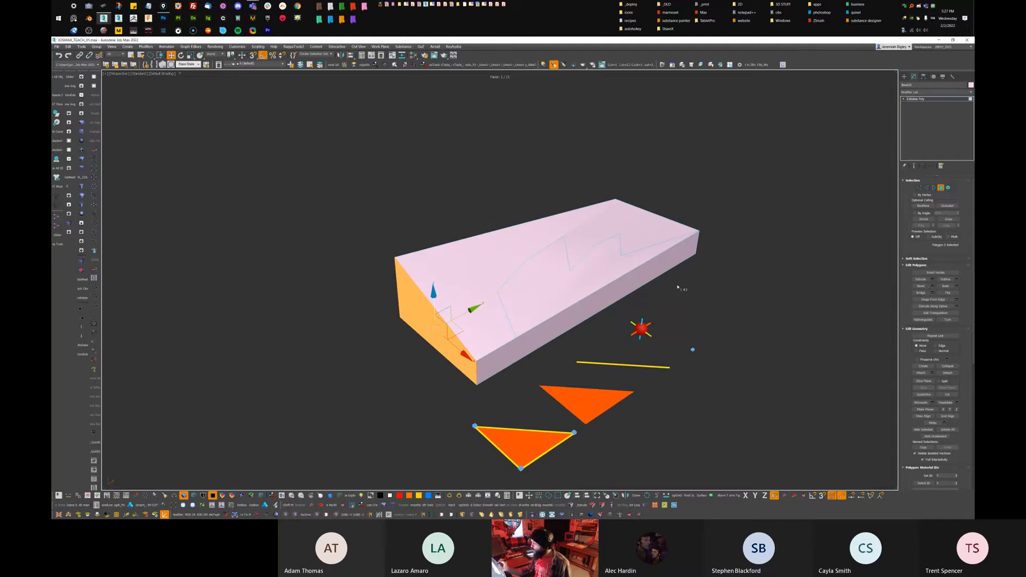
click(693, 336)
click(594, 276)
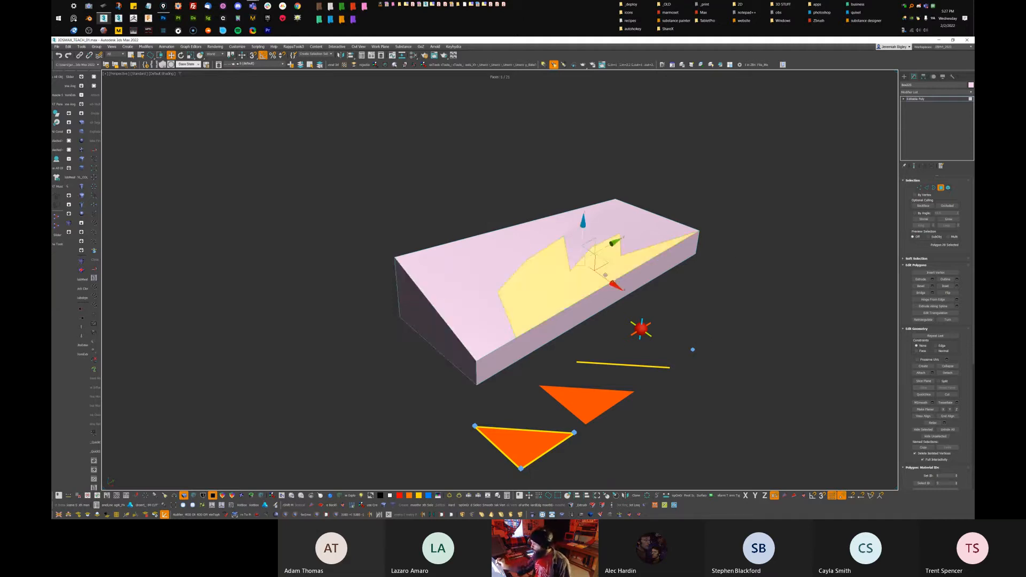
alt+middle_drag(614, 273, 564, 223)
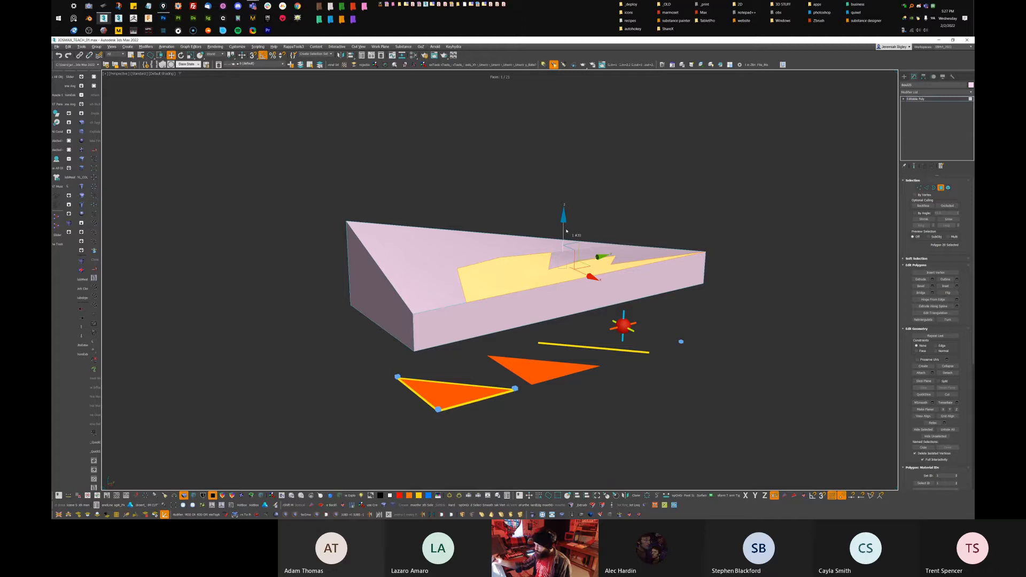
drag(564, 219, 565, 278)
key(Delete)
Cut a closed outline into the wide end of the top face and select the polygon inside it
mouse_move(764, 227)
alt+middle_down()
mouse_move(749, 251)
mouse_move(736, 243)
mouse_move(737, 258)
mouse_move(740, 219)
mouse_move(775, 217)
mouse_move(765, 239)
mouse_move(755, 231)
alt+middle_up()
click(948, 394)
alt+middle_drag(681, 245, 635, 273)
middle_drag(636, 273, 517, 312)
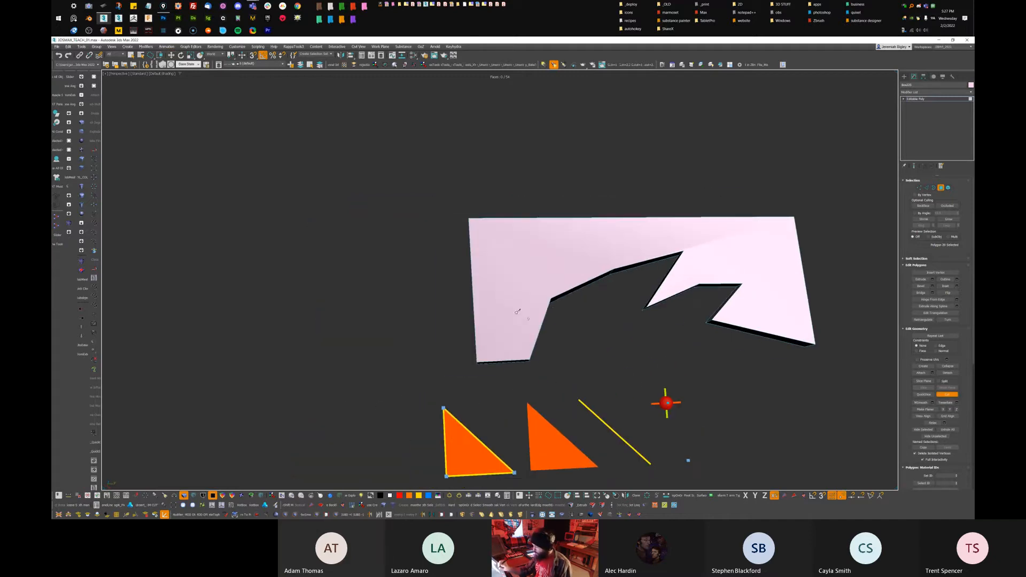
click(497, 281)
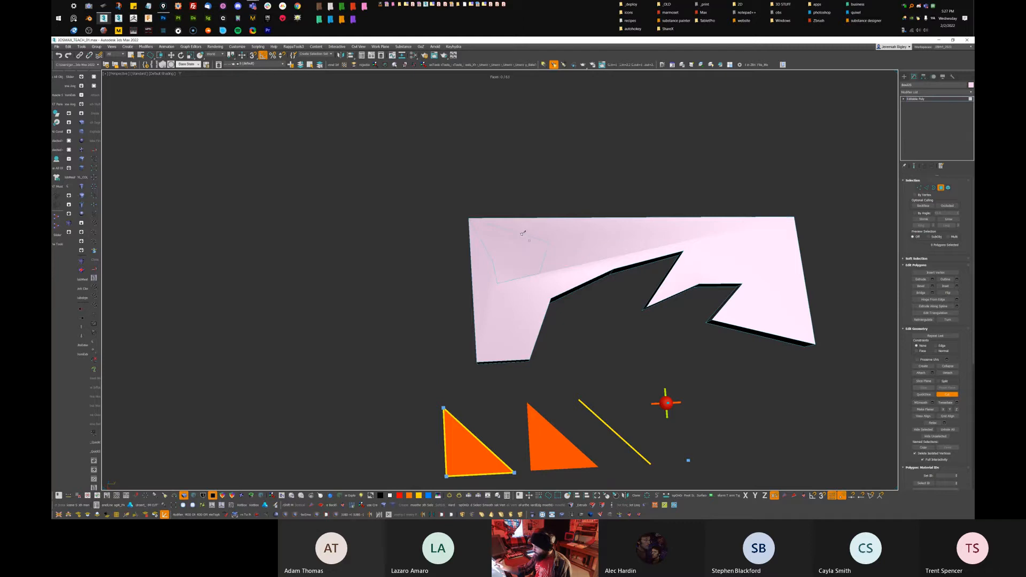
click(493, 262)
alt+middle_drag(610, 236, 606, 263)
key(w)
click(534, 278)
alt+middle_drag(533, 278, 713, 289)
Try extruding the outlined polygon upward, then undo the extrusion
shift+drag(522, 240, 535, 157)
alt+middle_drag(745, 264, 930, 255)
key(ctrl+z)
Extrude the outlined polygon down into the wedge and delete its end face to open a hole
shift+drag(522, 243, 525, 273)
key(Delete)
alt+middle_drag(547, 353, 968, 242)
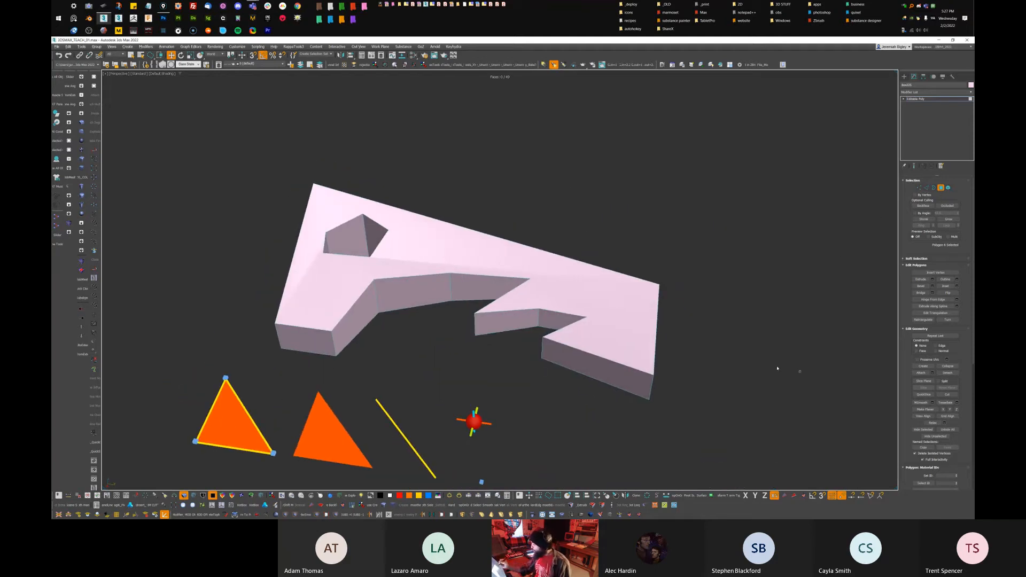
Select a group of polygons across the top and narrow end of the wedge and delete them
drag(678, 405, 674, 417)
mouse_move(713, 381)
alt+middle_down()
mouse_move(733, 338)
mouse_move(742, 347)
mouse_move(742, 324)
mouse_move(735, 361)
mouse_move(690, 357)
alt+middle_up()
click(737, 359)
drag(546, 256, 703, 358)
alt+middle_drag(703, 358, 694, 355)
key(Delete)
alt+middle_drag(640, 336, 665, 308)
click(392, 309)
alt+middle_drag(392, 308, 704, 266)
Leave polygon editing, reselect the remaining open walls and apply a Shell modifier to give them thickness
click(940, 187)
click(735, 261)
drag(657, 206, 614, 321)
click(936, 92)
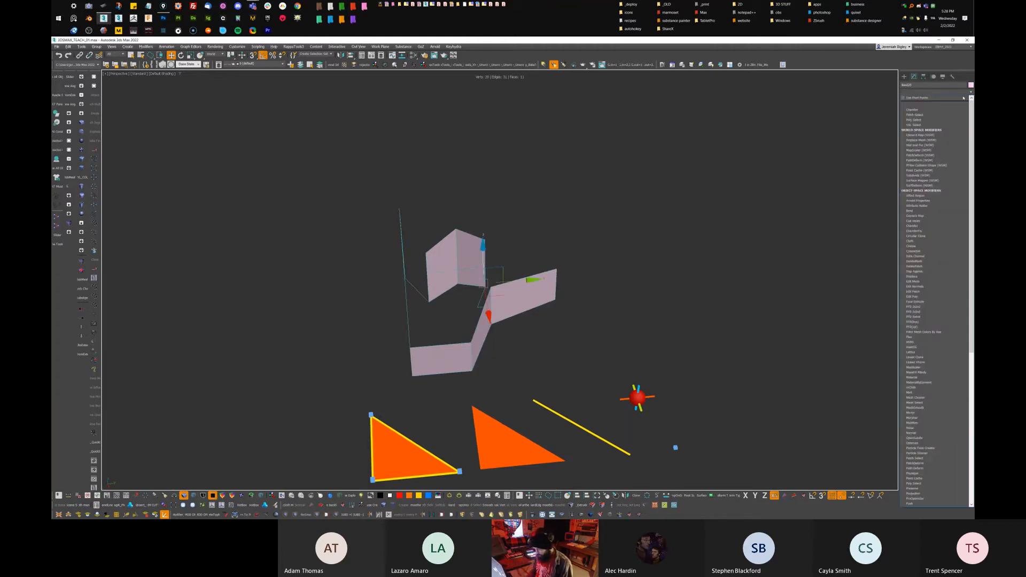
mouse_move(662, 278)
alt+middle_down()
mouse_move(650, 280)
mouse_move(597, 232)
mouse_move(590, 174)
mouse_move(523, 223)
mouse_move(614, 240)
mouse_move(641, 270)
mouse_move(656, 259)
alt+middle_up()
click(971, 93)
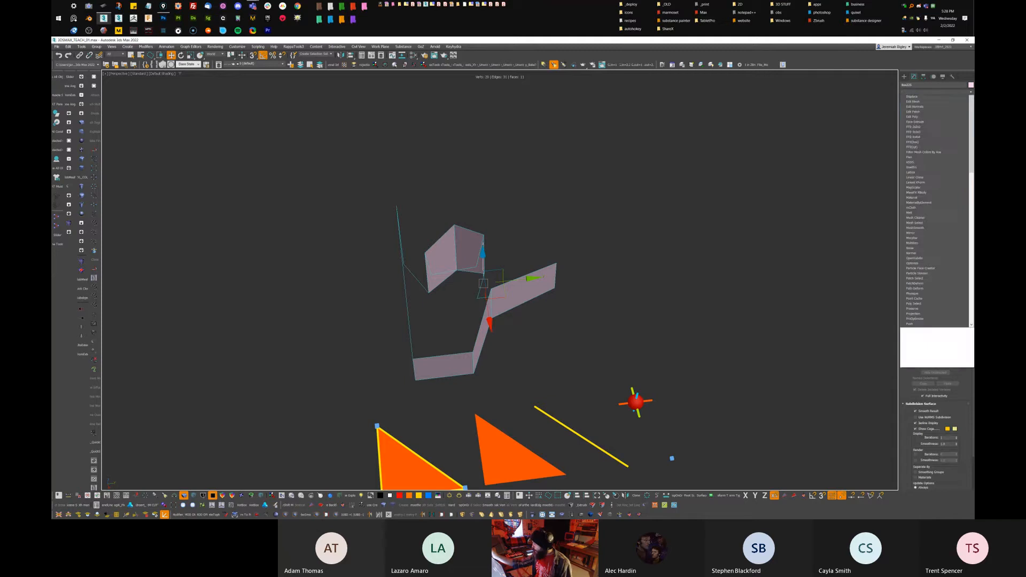
text(sh)
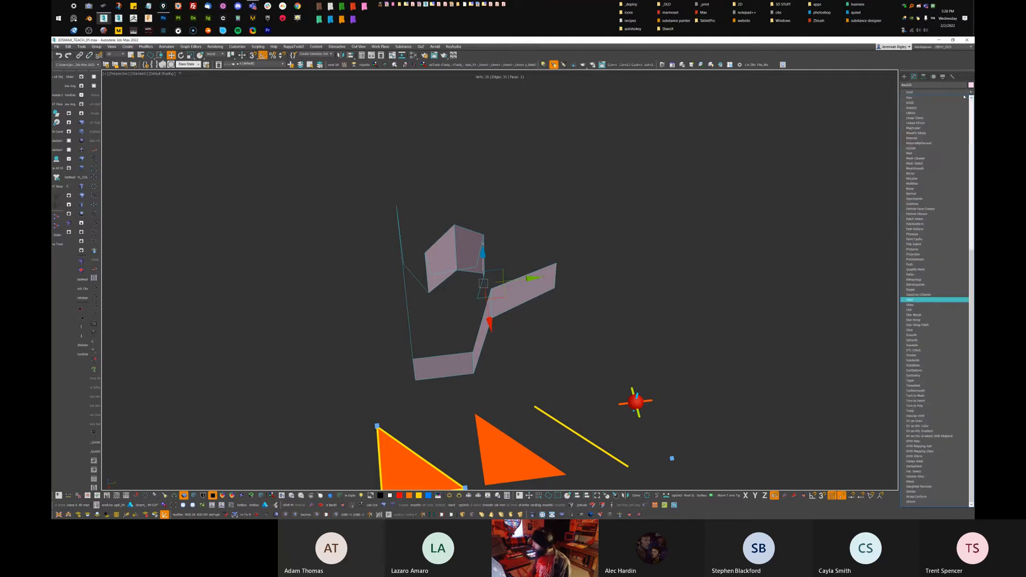
key(Return)
alt+middle_drag(574, 235, 728, 233)
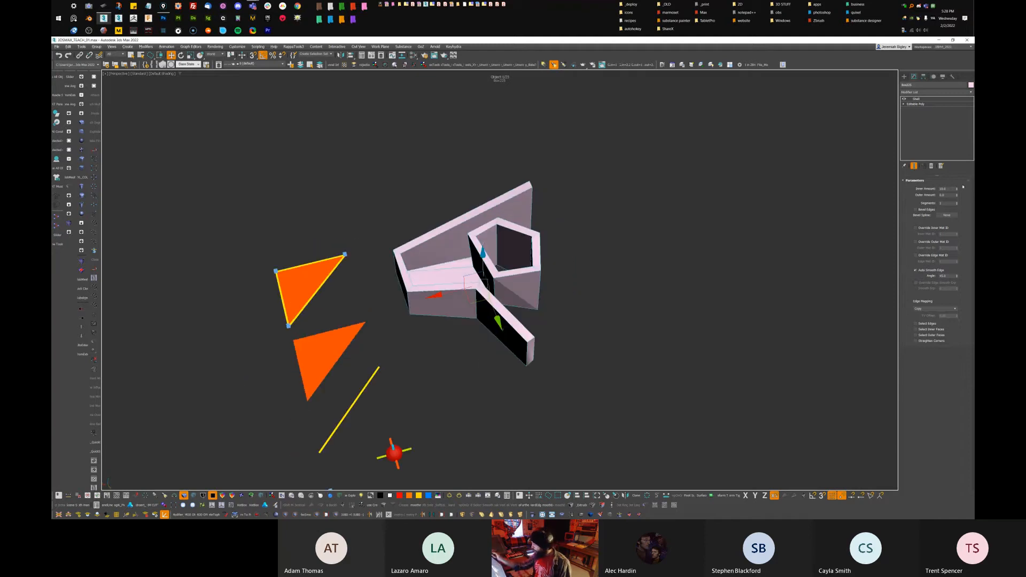
Adjust the Shell modifier's inner amount, then select and delete the shelled wedge
drag(957, 190, 916, 206)
alt+middle_drag(669, 277, 630, 275)
click(630, 275)
click(543, 324)
key(Delete)
Select and delete the remaining demonstration shapes to clear the modelling area
middle_drag(714, 302, 639, 187)
scroll(639, 188, down, 3)
middle_drag(662, 227, 609, 158)
scroll(612, 165, down, 5)
middle_drag(635, 308, 598, 299)
drag(507, 231, 507, 230)
key(Delete)
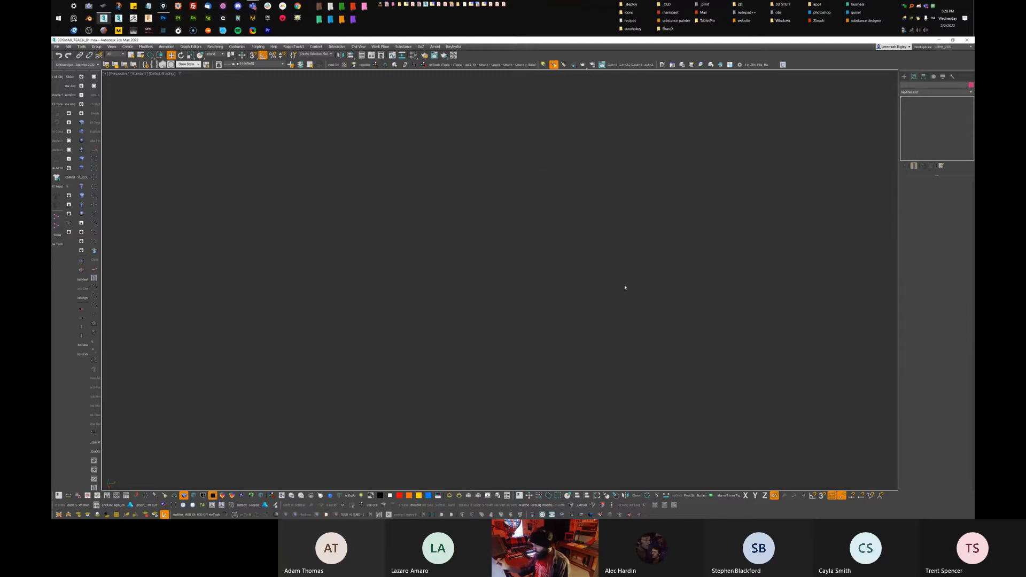
key(ctrl+b)
key(z)
alt+middle_drag(607, 296, 637, 308)
scroll(712, 284, down, 2)
key(Delete)
Create an upright standard cylinder in the middle of the empty perspective view
click(904, 76)
click(919, 129)
drag(509, 300, 577, 305)
click(580, 114)
alt+middle_drag(651, 200, 668, 231)
Set the cylinder to 5 height segments, 3 cap segments and 16 sides
click(914, 76)
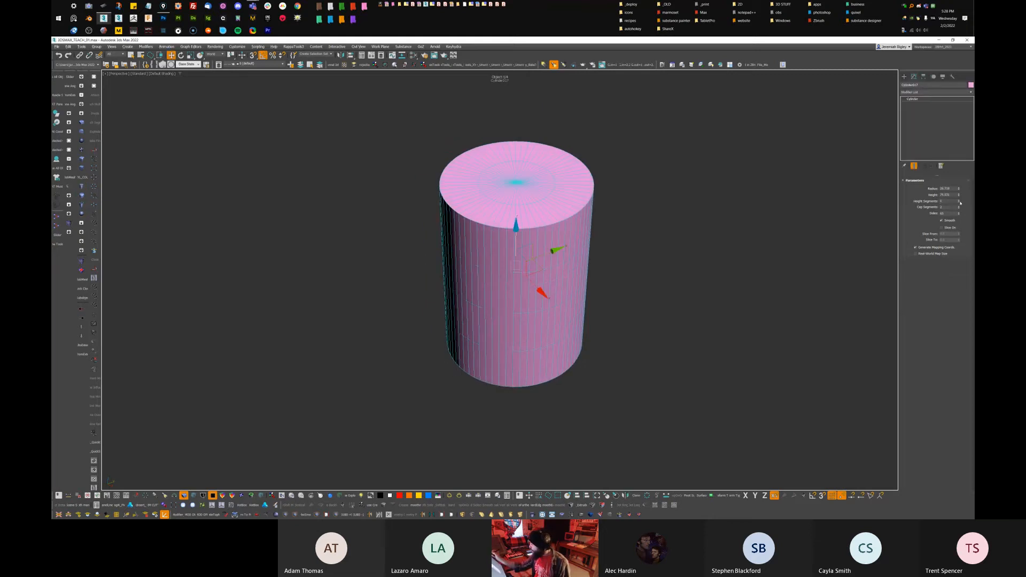
drag(958, 201, 960, 225)
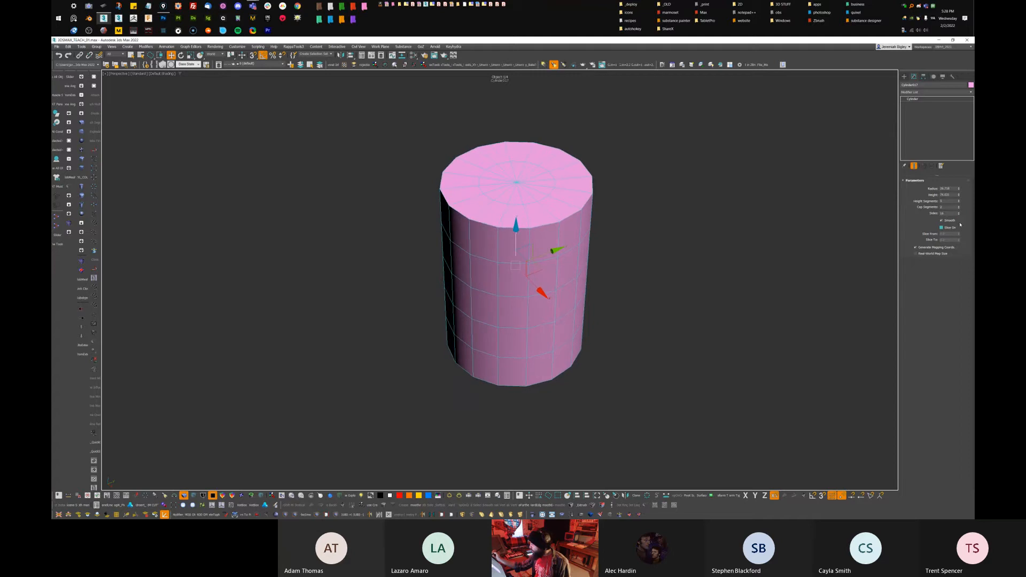
alt+middle_drag(782, 282, 779, 296)
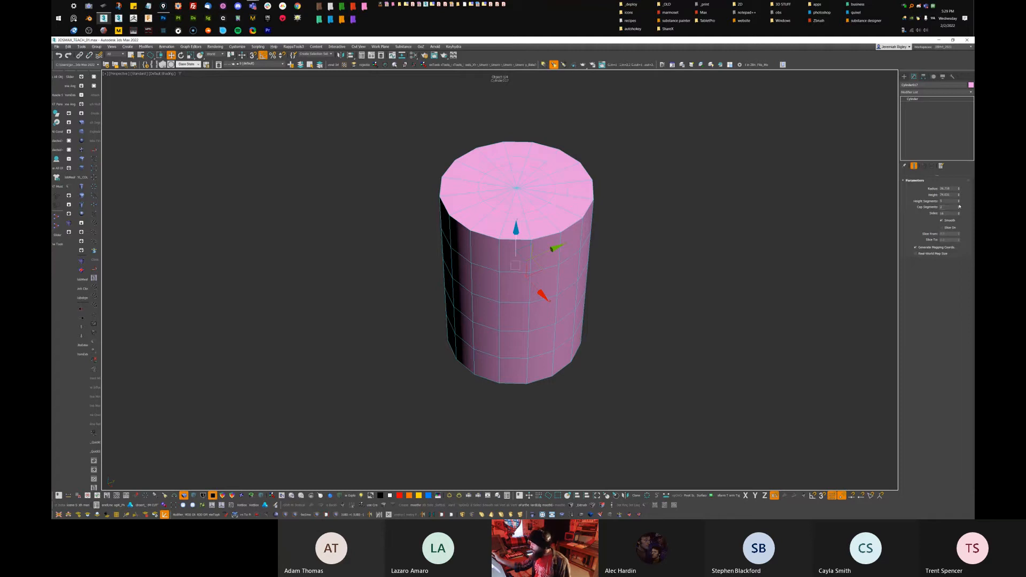
mouse_move(694, 263)
alt+middle_down()
mouse_move(714, 231)
mouse_move(705, 257)
alt+middle_up()
alt+middle_drag(618, 259, 616, 248)
Convert the cylinder to an Editable Poly and switch to polygon editing
right_click(615, 246)
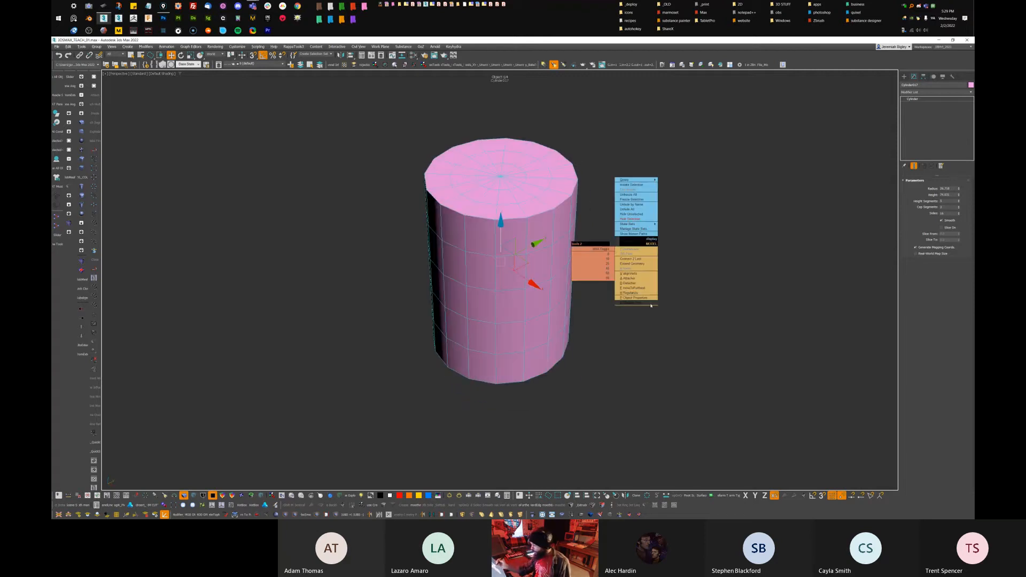
click(652, 302)
middle_drag(605, 210, 606, 231)
click(941, 187)
scroll(498, 216, up, 3)
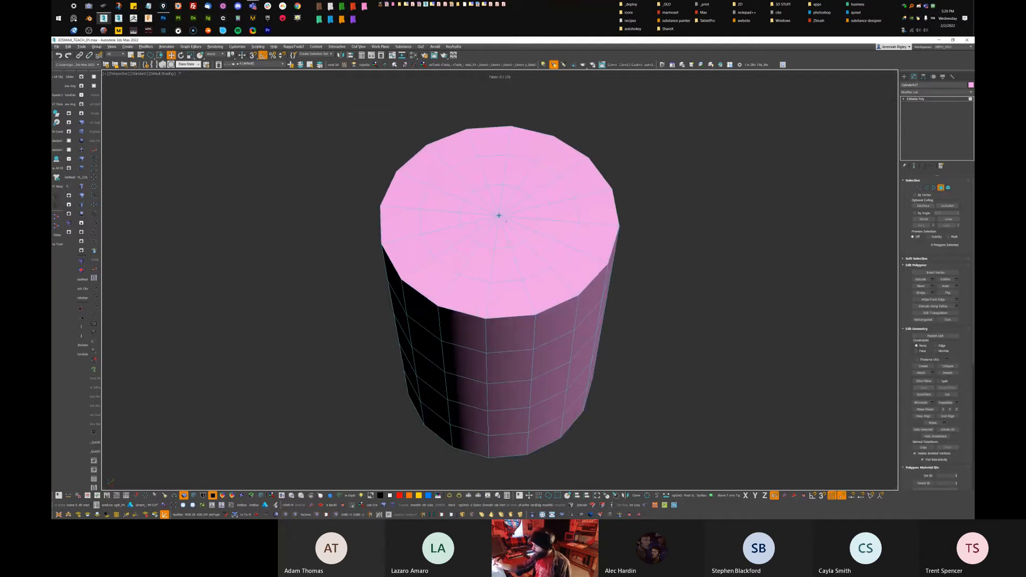
Select all 16 triangular polygons around the centre of the cylinder's top cap
click(500, 211)
alt+middle_drag(500, 210, 512, 213)
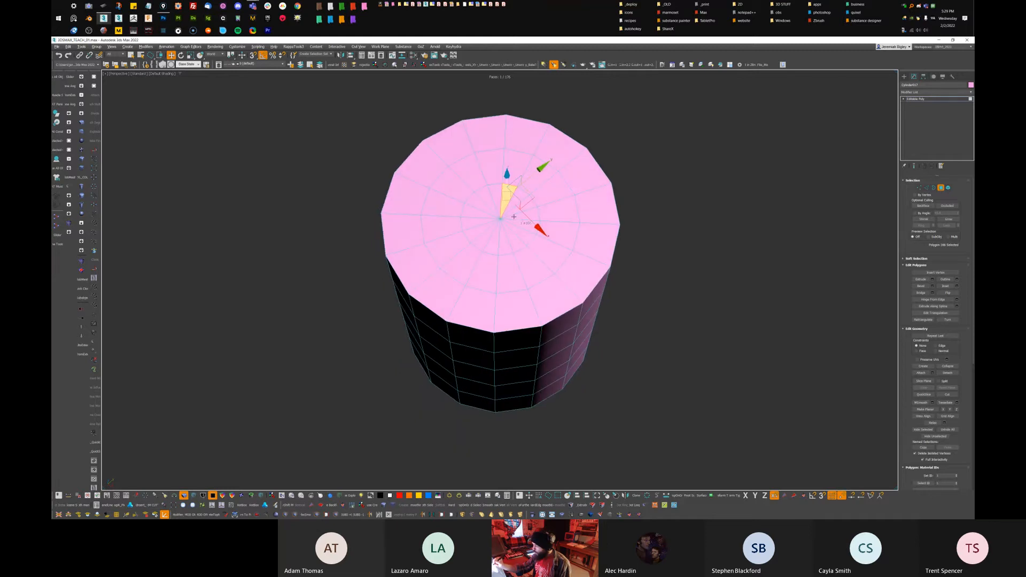
ctrl+click(505, 213)
ctrl+click(510, 213)
ctrl+click(511, 222)
ctrl+click(509, 226)
ctrl+click(512, 217)
ctrl+click(507, 228)
ctrl+click(502, 230)
ctrl+click(497, 229)
ctrl+click(493, 225)
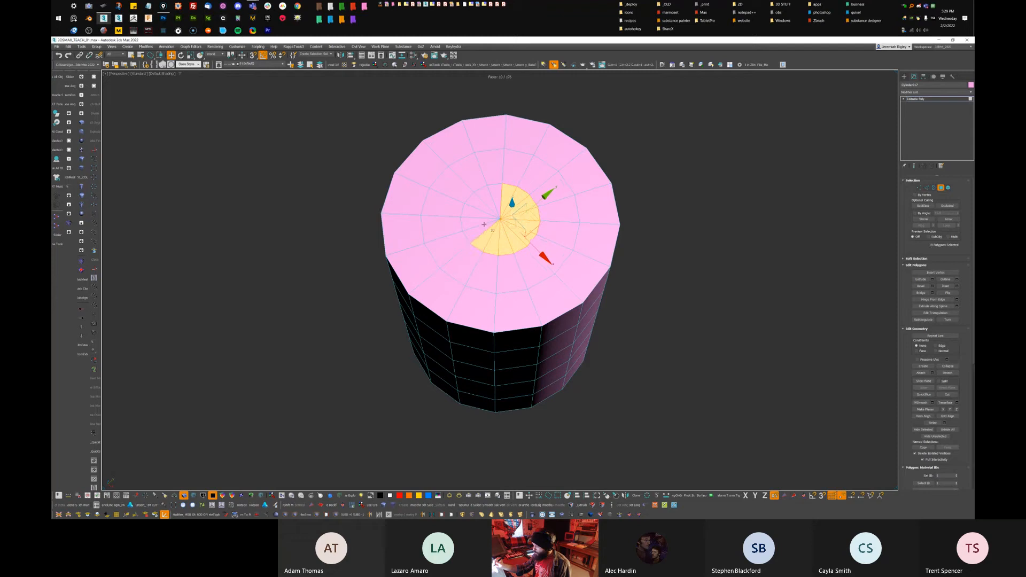
ctrl+click(476, 230)
ctrl+click(475, 219)
ctrl+click(479, 208)
ctrl+click(487, 199)
ctrl+click(497, 197)
ctrl+click(497, 196)
Grow the cap selection by one ring and extrude it down into the cylinder
alt+middle_drag(498, 197, 620, 159)
drag(620, 159, 951, 225)
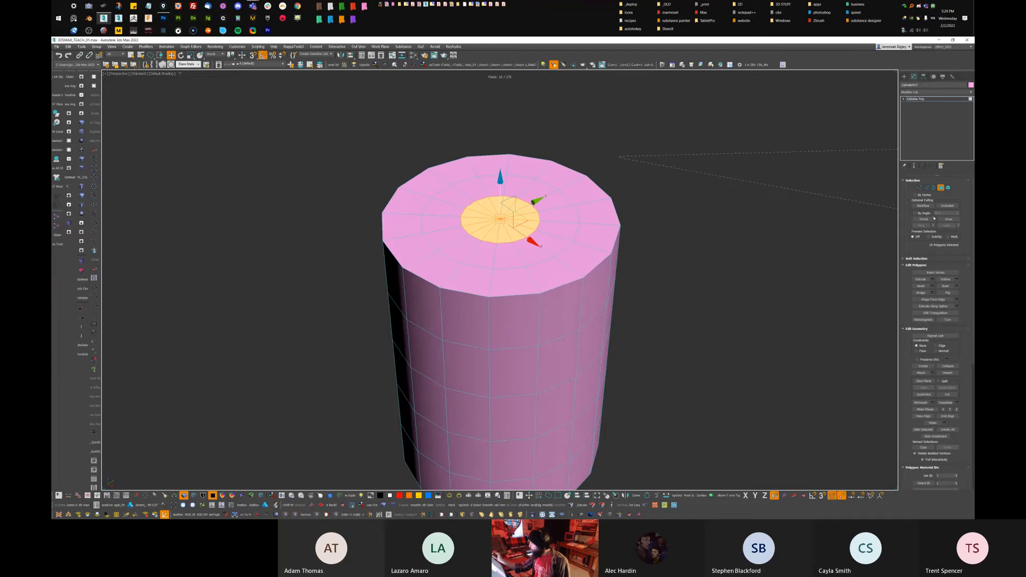
click(948, 219)
alt+middle_drag(843, 229, 578, 143)
scroll(697, 205, down, 3)
shift+drag(562, 130, 562, 181)
alt+middle_drag(600, 177, 618, 195)
Shrink the selection back to the central disc and extrude it upward into a tall post above the rim
click(929, 219)
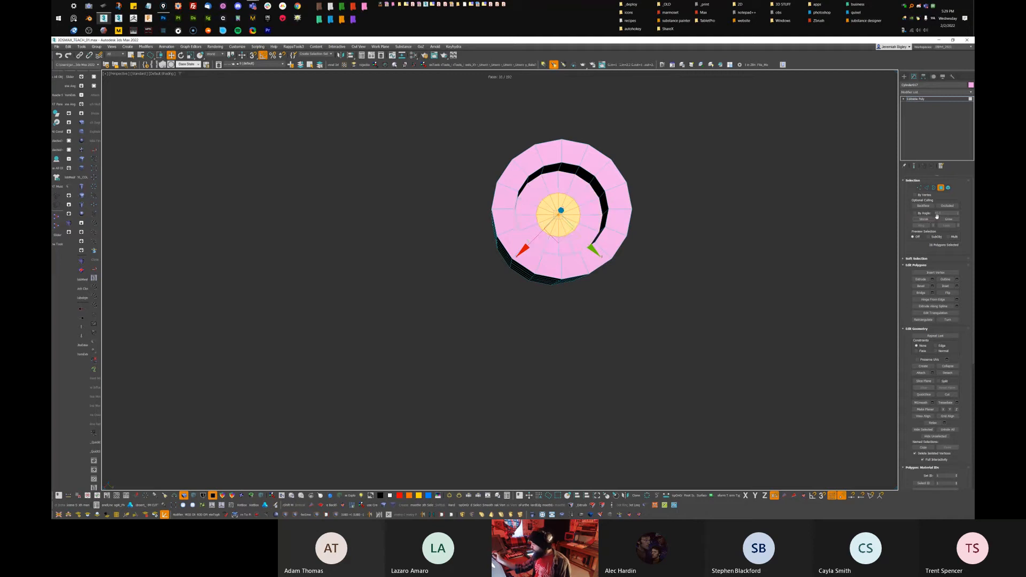
alt+middle_drag(636, 230, 624, 189)
shift+drag(550, 202, 565, 38)
middle_drag(655, 163, 607, 262)
scroll(606, 261, down, 4)
mouse_move(606, 264)
alt+middle_down()
mouse_move(630, 253)
mouse_move(578, 269)
mouse_move(603, 271)
alt+middle_up()
scroll(595, 256, up, 2)
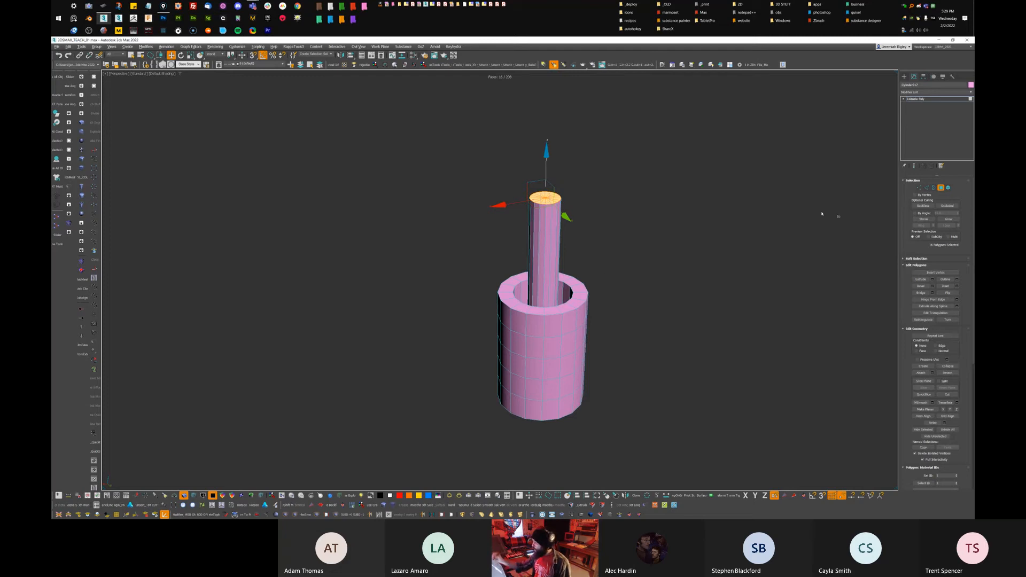
alt+middle_drag(547, 130, 629, 246)
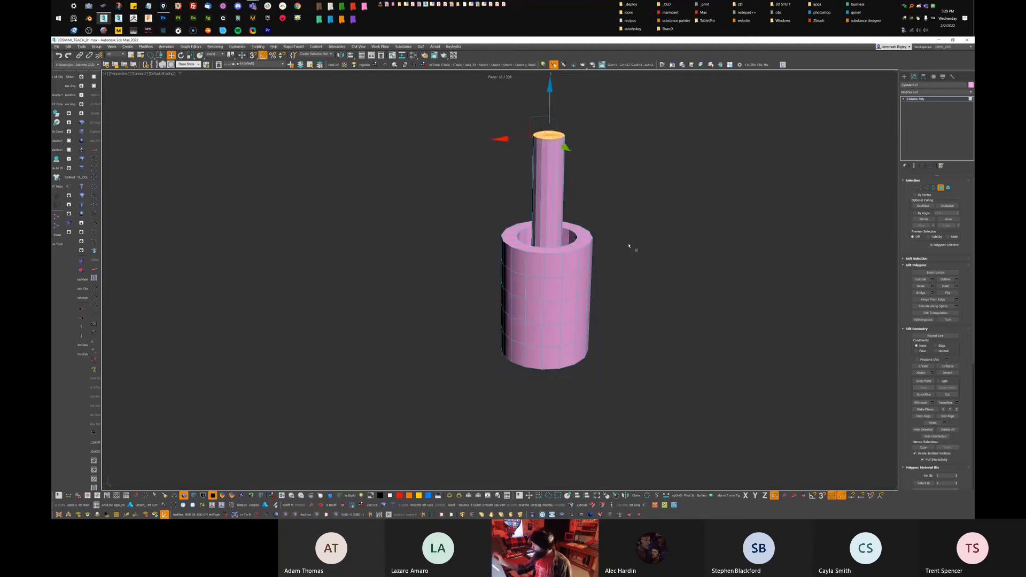
Toggle polygon and vertex editing, return to object level, and deselect and reselect the cylinder
click(941, 189)
click(941, 188)
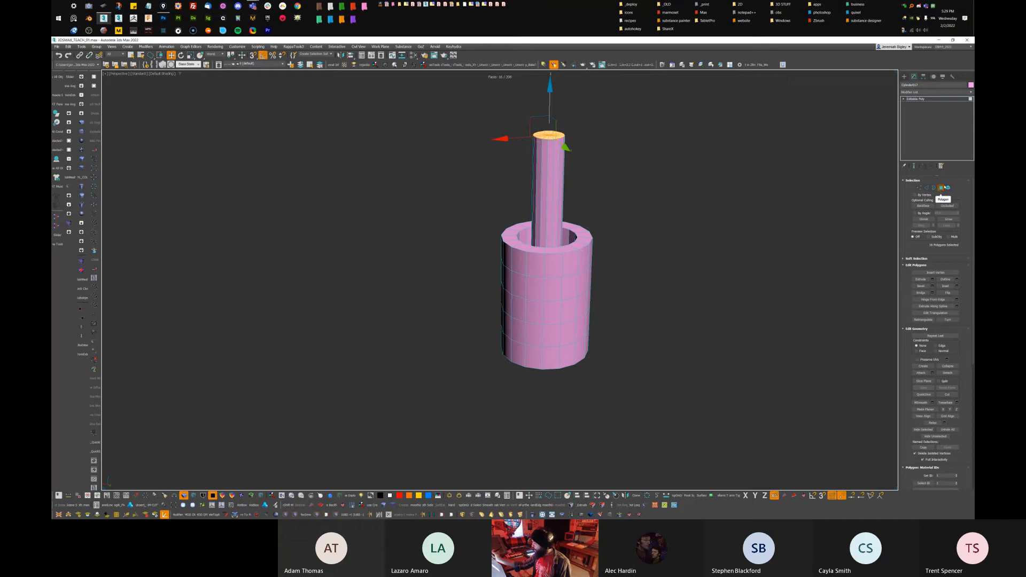
click(941, 188)
click(941, 189)
click(921, 188)
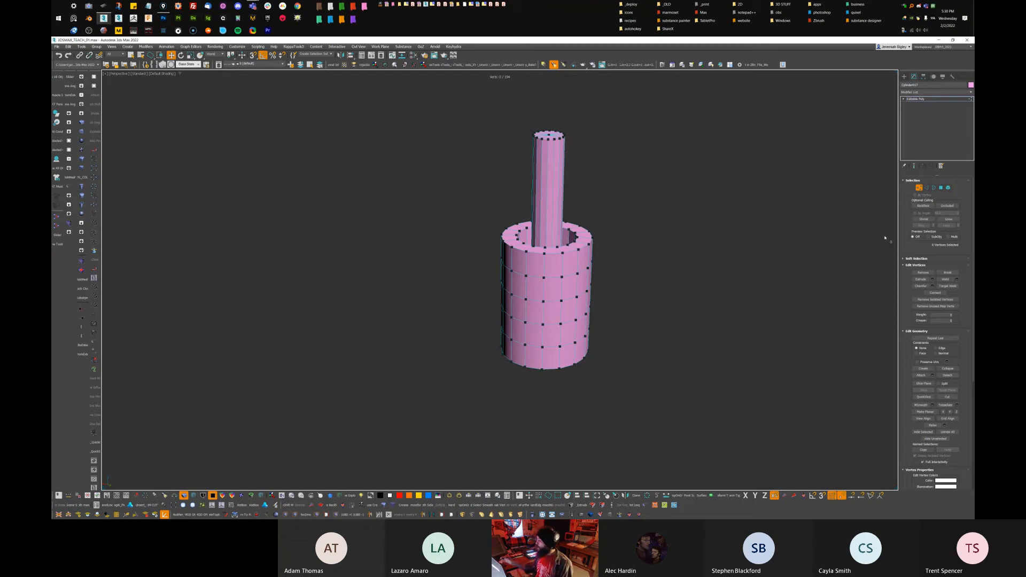
click(919, 189)
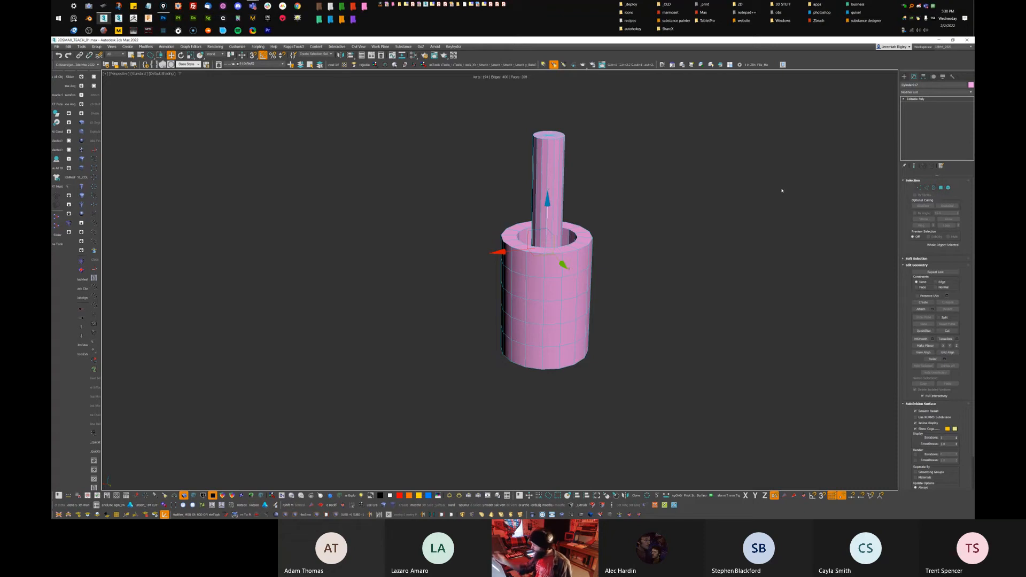
click(586, 376)
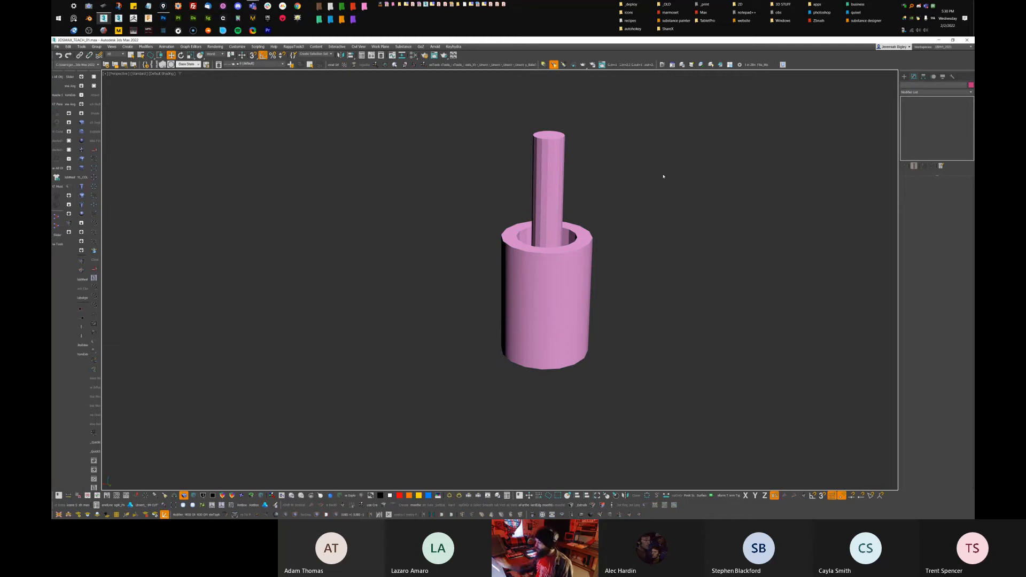
click(545, 299)
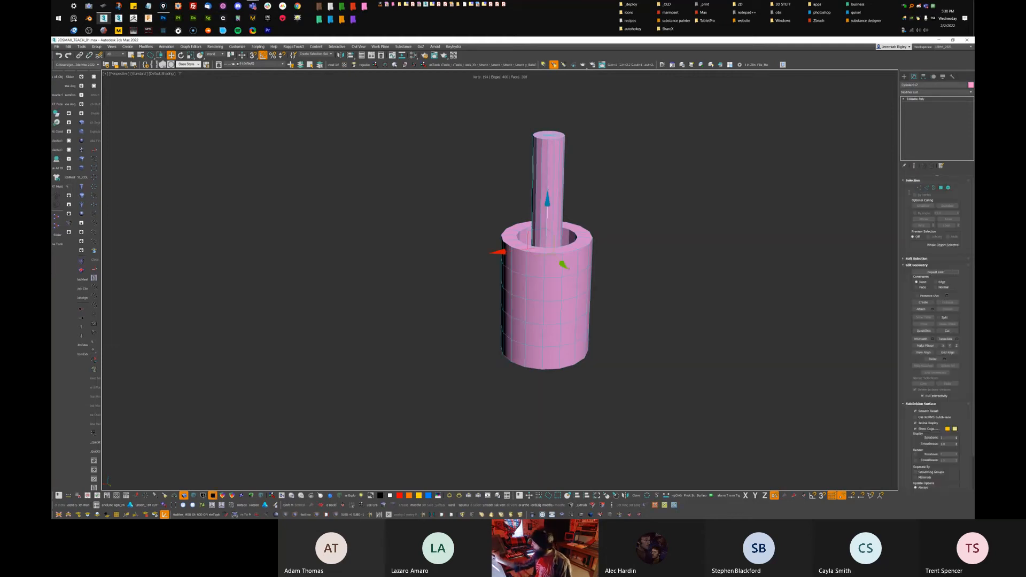
Clone the hollow cylinder with its post and place the copy beside the original
click(630, 295)
alt+middle_drag(630, 295, 646, 315)
click(517, 293)
shift+drag(483, 270, 583, 225)
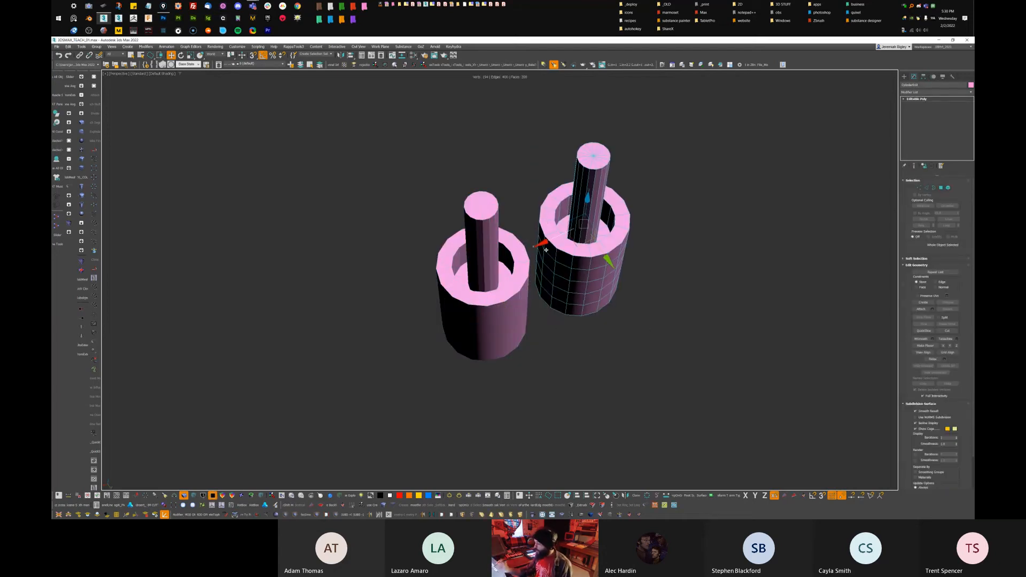
click(516, 307)
mouse_move(682, 266)
alt+middle_down()
mouse_move(662, 270)
mouse_move(737, 222)
mouse_move(712, 236)
mouse_move(770, 246)
alt+middle_up()
click(712, 277)
Select eight alternating polygons around the top rim of the original cylinder
click(481, 184)
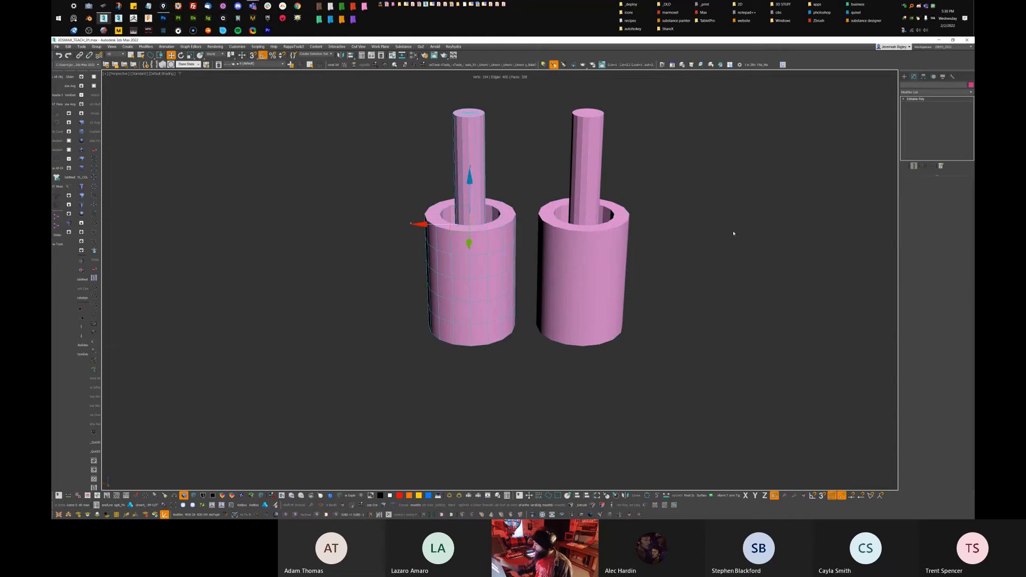
scroll(465, 229, up, 3)
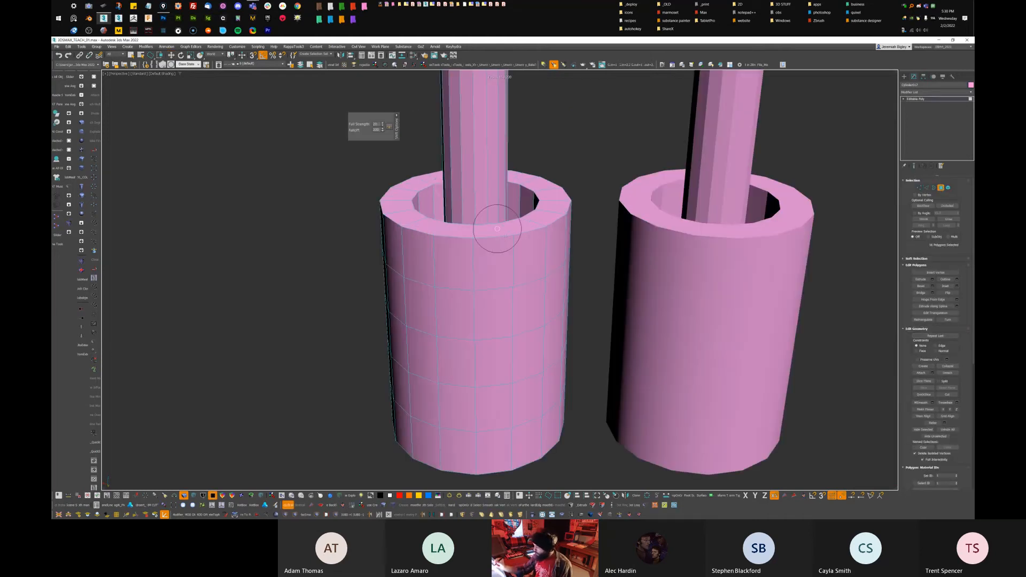
click(488, 230)
scroll(557, 220, up, 2)
ctrl+click(557, 220)
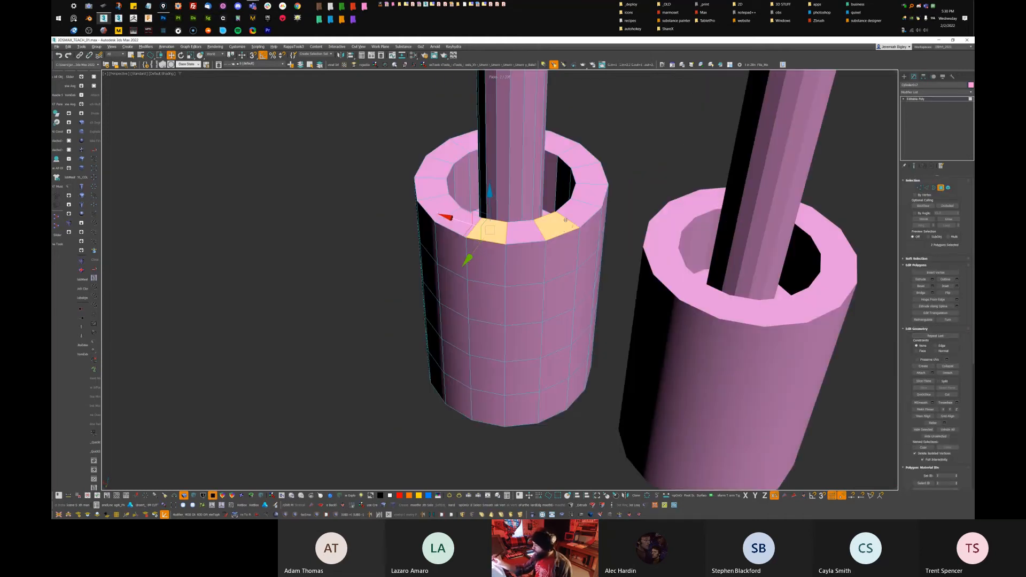
alt+middle_drag(557, 220, 615, 220)
ctrl+click(628, 220)
alt+middle_drag(746, 210, 518, 235)
ctrl+click(492, 271)
ctrl+click(576, 241)
ctrl+click(560, 280)
alt+middle_drag(561, 280, 508, 299)
ctrl+click(554, 309)
alt+middle_drag(620, 264, 430, 217)
ctrl+click(590, 274)
Extrude the alternating rim polygons upward into teeth and leave polygon editing
shift+drag(447, 202, 449, 155)
alt+middle_drag(742, 162, 679, 235)
scroll(703, 211, down, 3)
click(941, 188)
click(609, 163)
drag(483, 174, 499, 193)
mouse_move(639, 238)
alt+middle_down()
mouse_move(584, 257)
mouse_move(545, 240)
mouse_move(678, 235)
mouse_move(555, 310)
mouse_move(522, 344)
mouse_move(491, 329)
alt+middle_up()
click(940, 188)
click(941, 188)
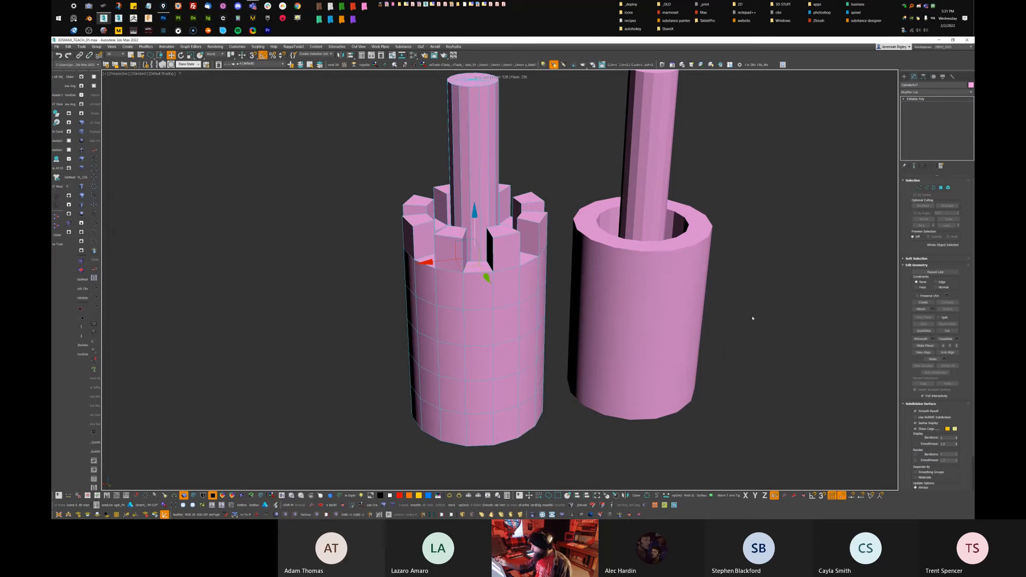
Clone the toothed cylinder as a copy on the side away from the plain cylinder
drag(550, 124, 492, 170)
alt+middle_drag(584, 279, 565, 253)
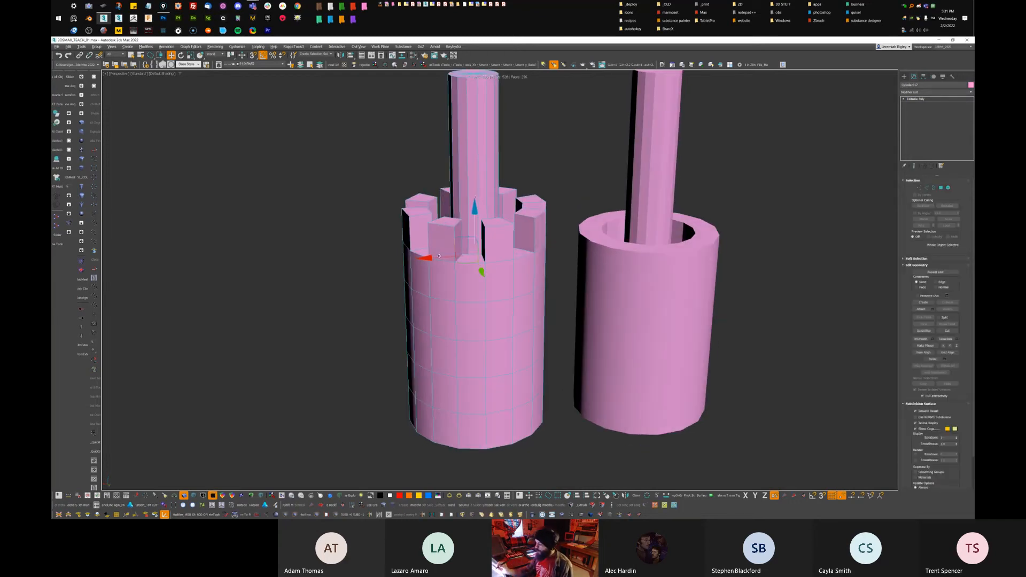
shift+drag(498, 290, 209, 366)
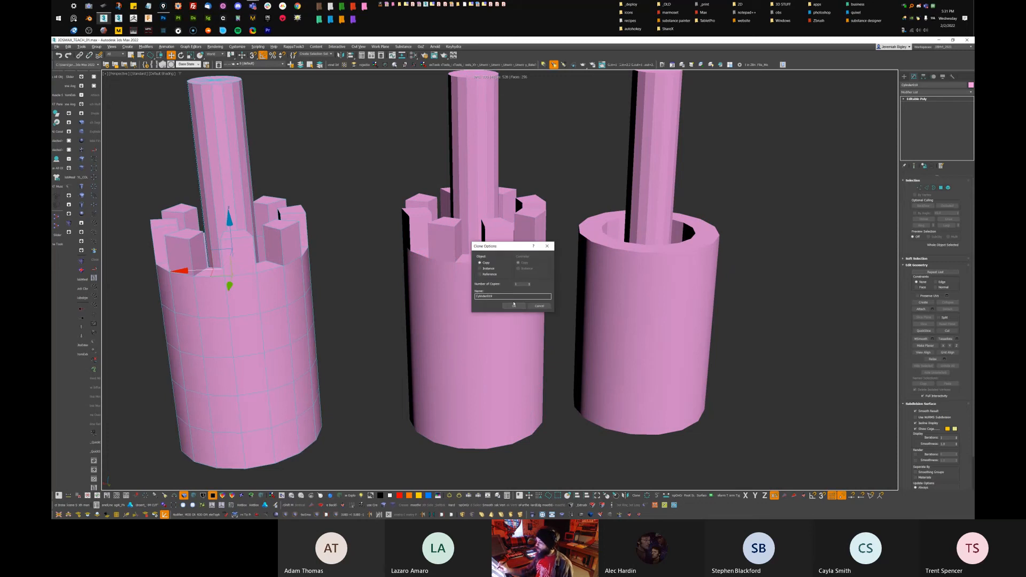
click(514, 304)
Rotate the cloned toothed cylinder upside down so its teeth and post point downward
scroll(657, 247, down, 5)
scroll(657, 248, up, 2)
key(e)
drag(510, 251, 512, 229)
middle_drag(560, 224, 532, 268)
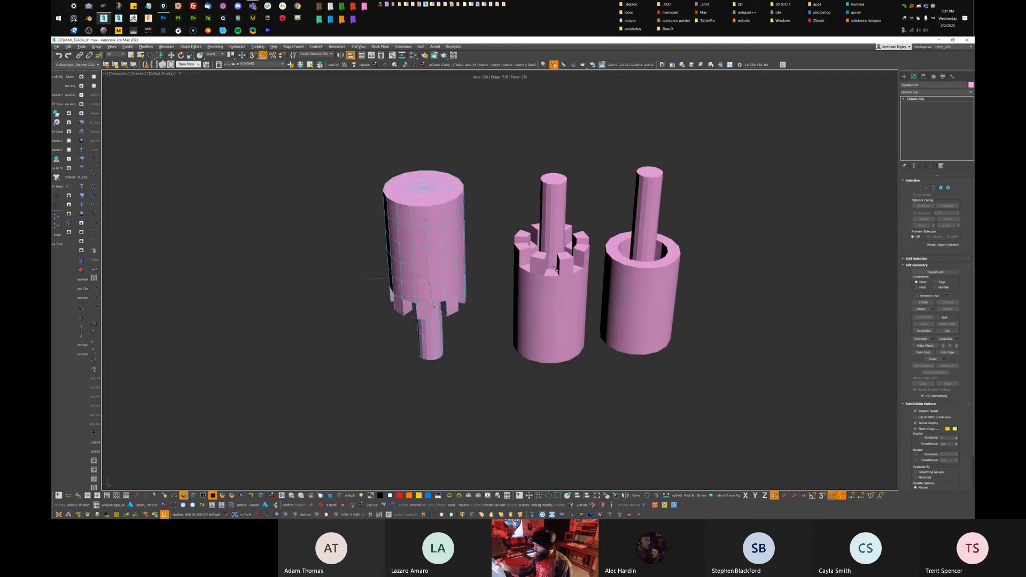
Quick Align the flipped copy to the upright toothed cylinder, then move it vertically so the two sets of teeth face each other closely
key(shift+a)
click(532, 270)
key(w)
alt+middle_drag(539, 374, 544, 337)
drag(539, 381, 555, 71)
middle_drag(585, 222, 558, 342)
drag(529, 180, 526, 255)
mouse_move(588, 254)
alt+middle_down()
mouse_move(616, 257)
mouse_move(572, 255)
alt+middle_up()
scroll(614, 256, up, 3)
drag(506, 250, 505, 231)
Select the plain cylinder without teeth and delete it
scroll(609, 291, down, 4)
alt+middle_drag(556, 224, 648, 342)
mouse_move(686, 264)
mouse_down()
mouse_move(643, 277)
mouse_move(630, 294)
mouse_up()
key(Delete)
Select both stacked toothed cylinders, clone the pair beside the original, and clear the selection
mouse_move(736, 294)
alt+middle_down()
mouse_move(687, 253)
mouse_move(642, 260)
mouse_move(684, 264)
alt+middle_up()
drag(637, 221, 613, 331)
alt+middle_drag(613, 332, 599, 353)
shift+drag(525, 285, 599, 309)
click(515, 308)
mouse_move(660, 307)
alt+middle_down()
mouse_move(710, 261)
mouse_move(705, 272)
alt+middle_up()
click(775, 353)
middle_drag(790, 373, 729, 304)
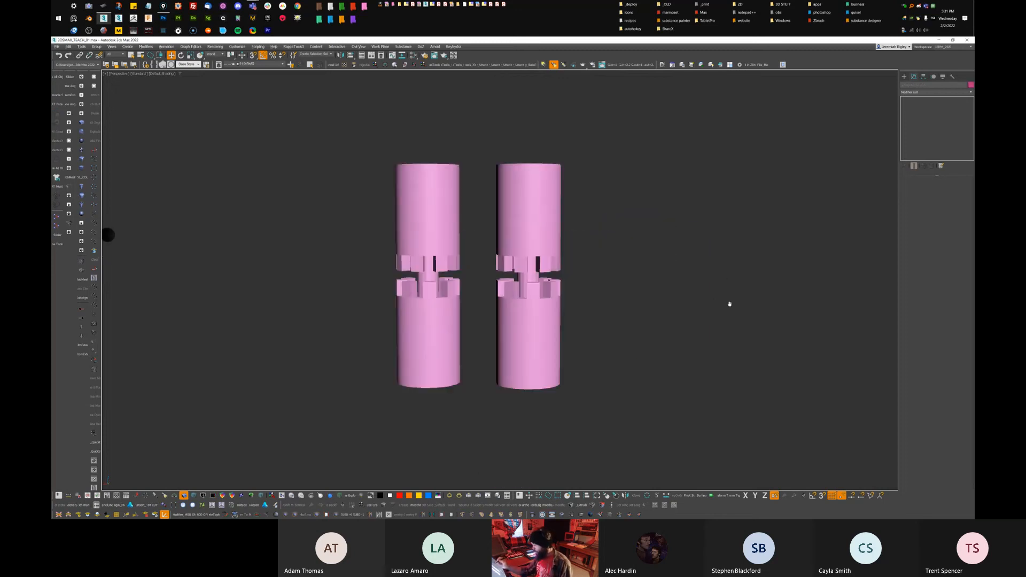
scroll(718, 318, down, 5)
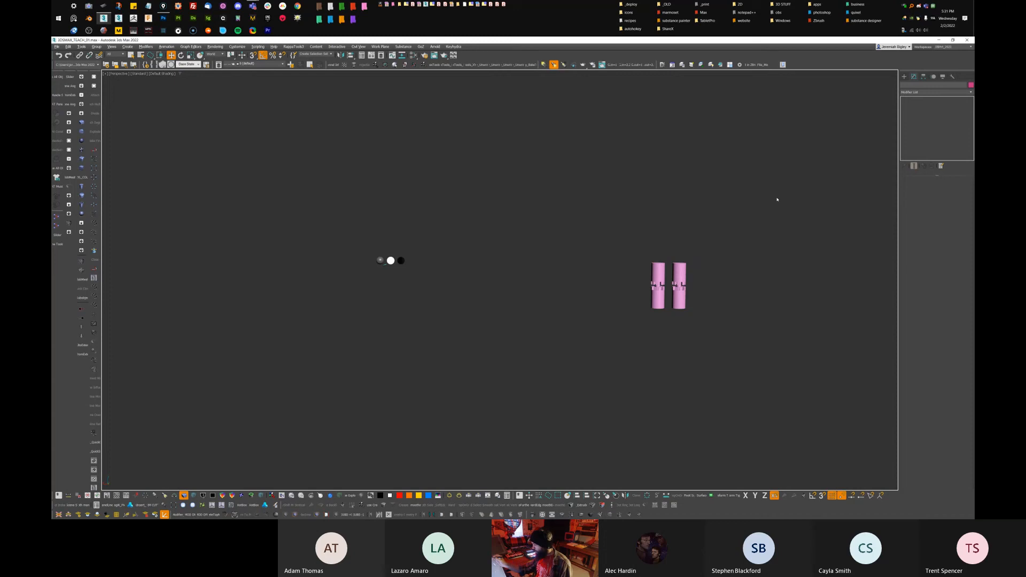
Select both pairs of toothed cylinders and delete them, leaving only the reference spheres and text
drag(680, 229, 747, 276)
scroll(719, 266, up, 6)
mouse_move(719, 265)
alt+middle_down()
mouse_move(721, 252)
mouse_move(622, 245)
mouse_move(747, 251)
mouse_move(672, 311)
mouse_move(680, 335)
mouse_move(698, 334)
mouse_move(676, 323)
mouse_move(683, 329)
alt+middle_up()
key(Delete)
key(z)
key(u)
right_click(668, 316)
key(p)
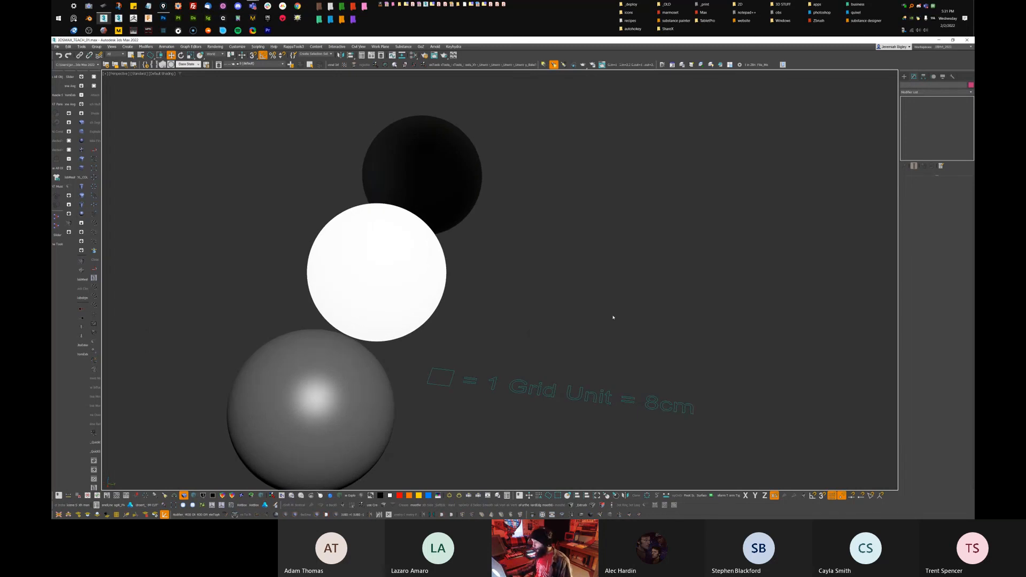
alt+middle_drag(642, 213, 463, 270)
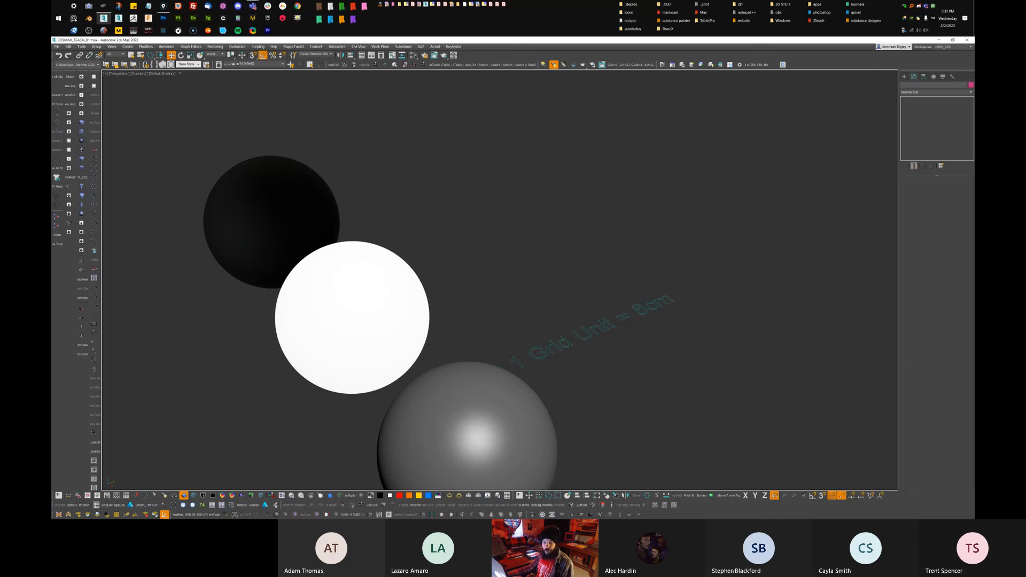
key(alt+Tab)
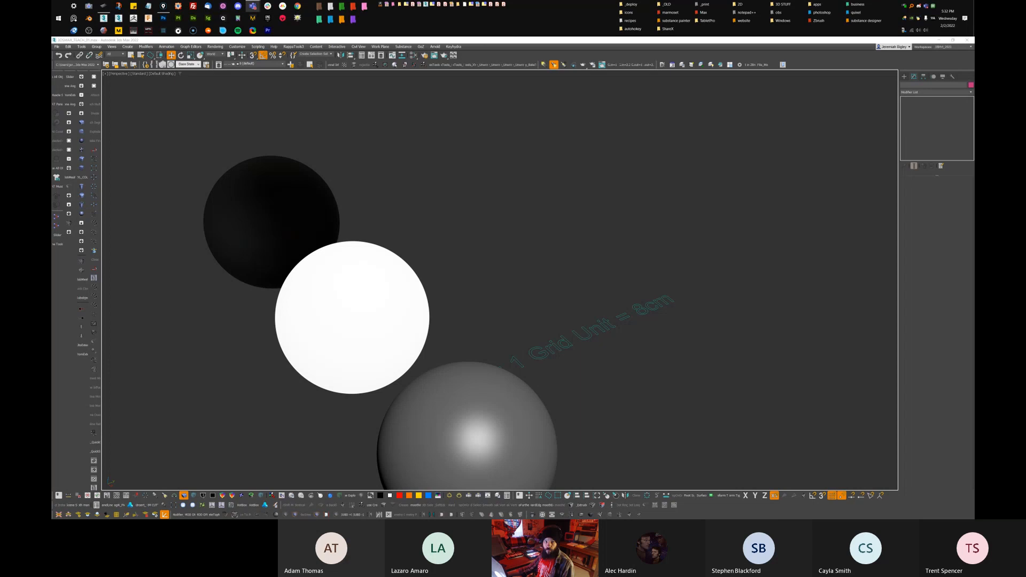